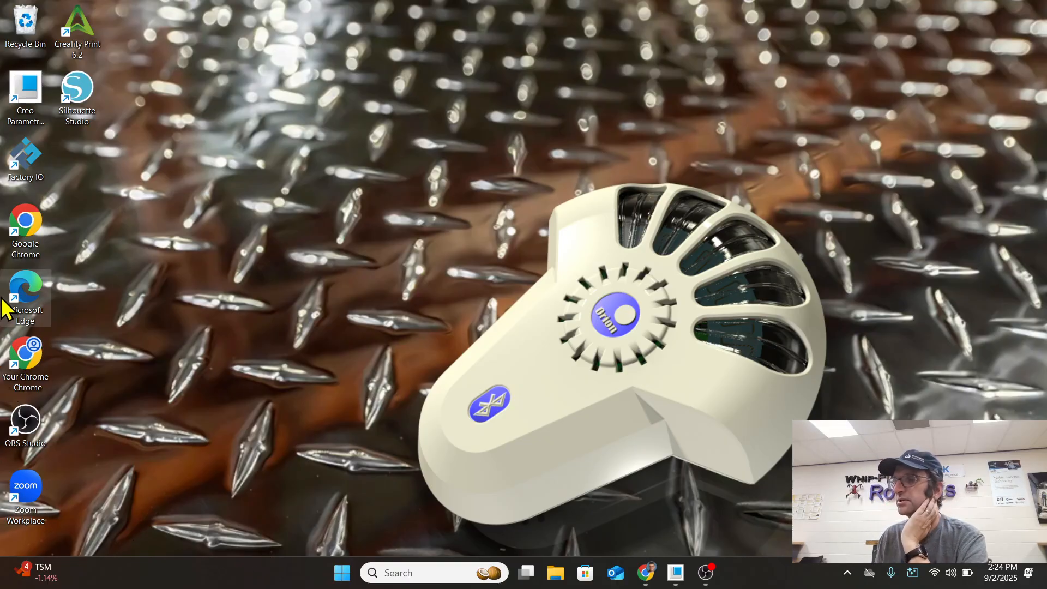
Switch to Chrome and bring up the shroud drawing on page 71 of the Modeling methods PDF
mouse_move(645, 572)
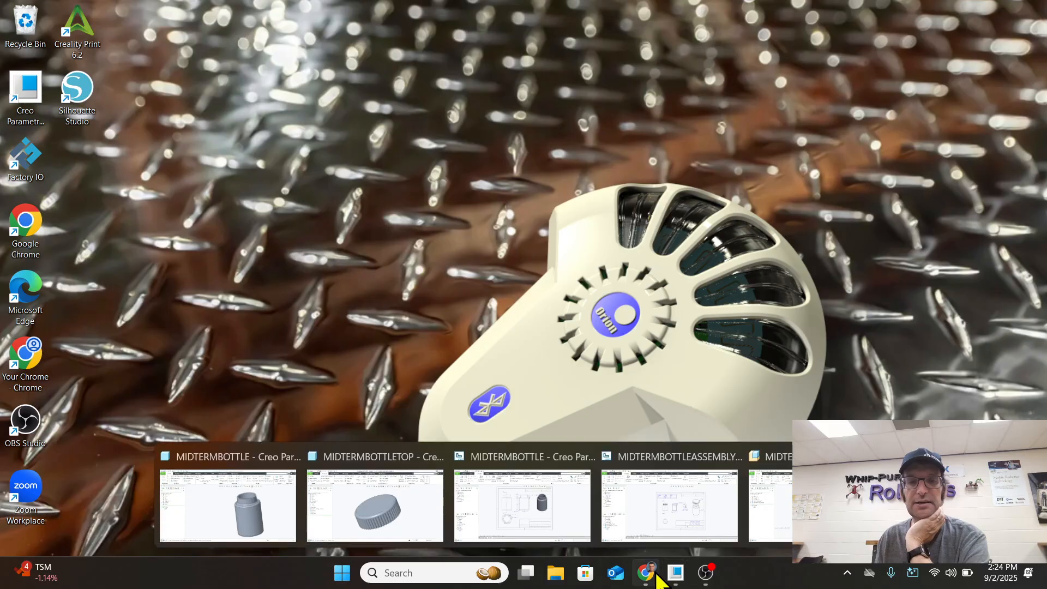
click(654, 521)
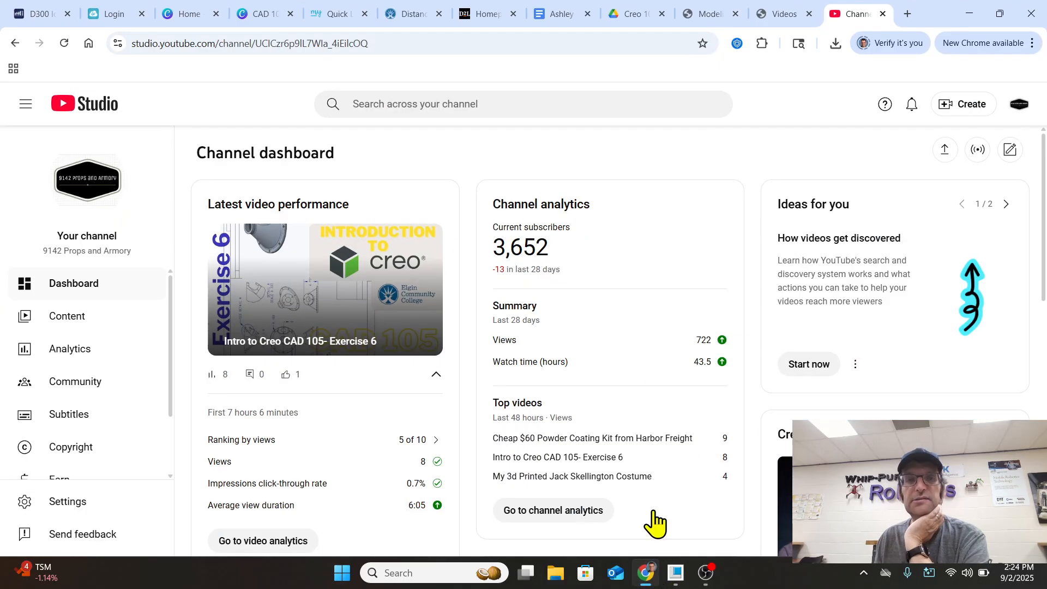
click(761, 14)
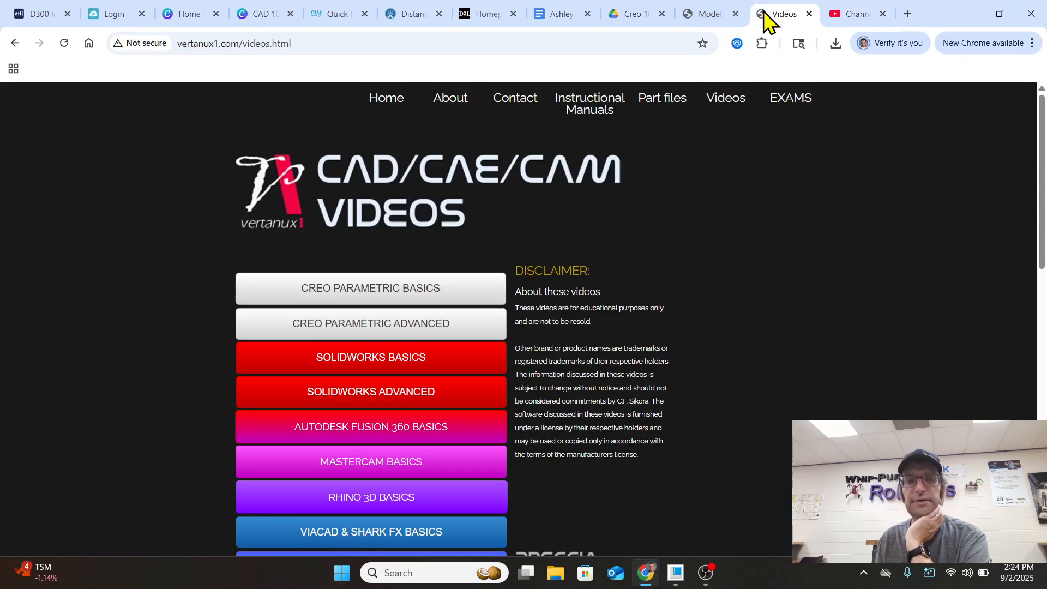
click(712, 17)
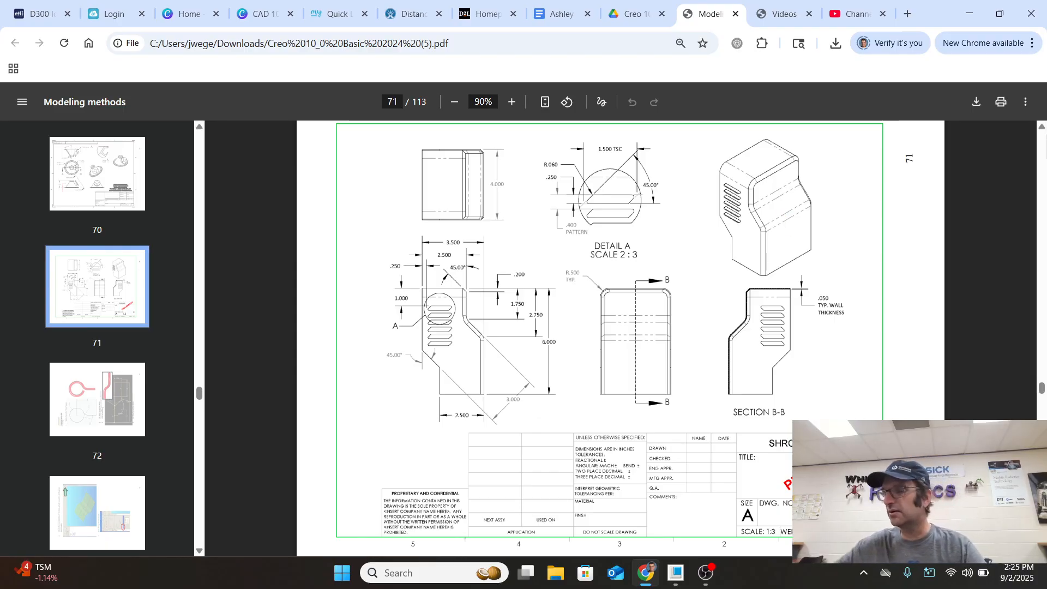
mouse_move(41, 582)
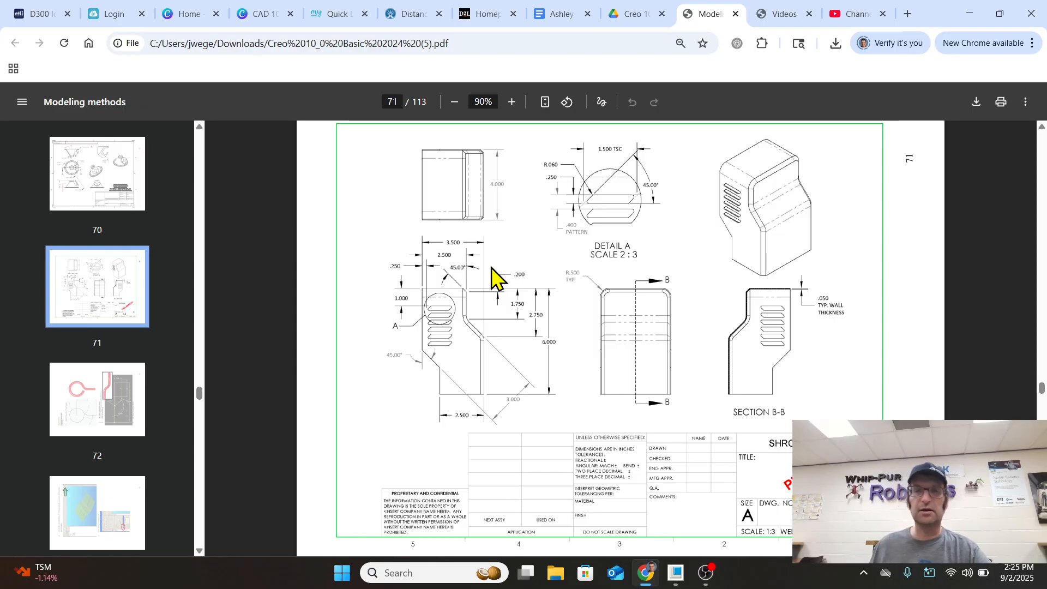
Open the vertanux1.com home page in a new browser tab
click(906, 14)
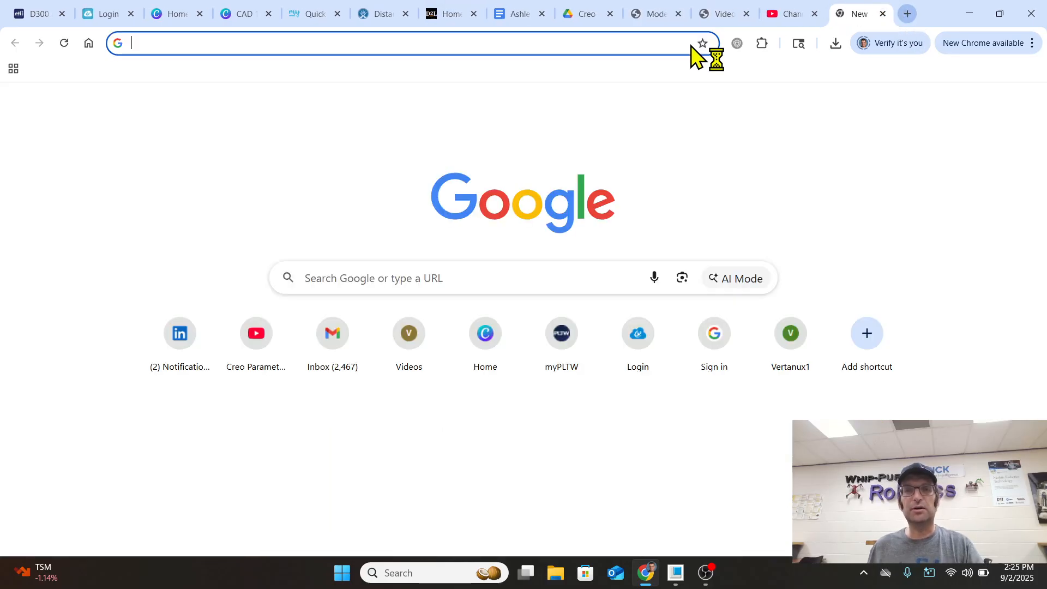
click(430, 45)
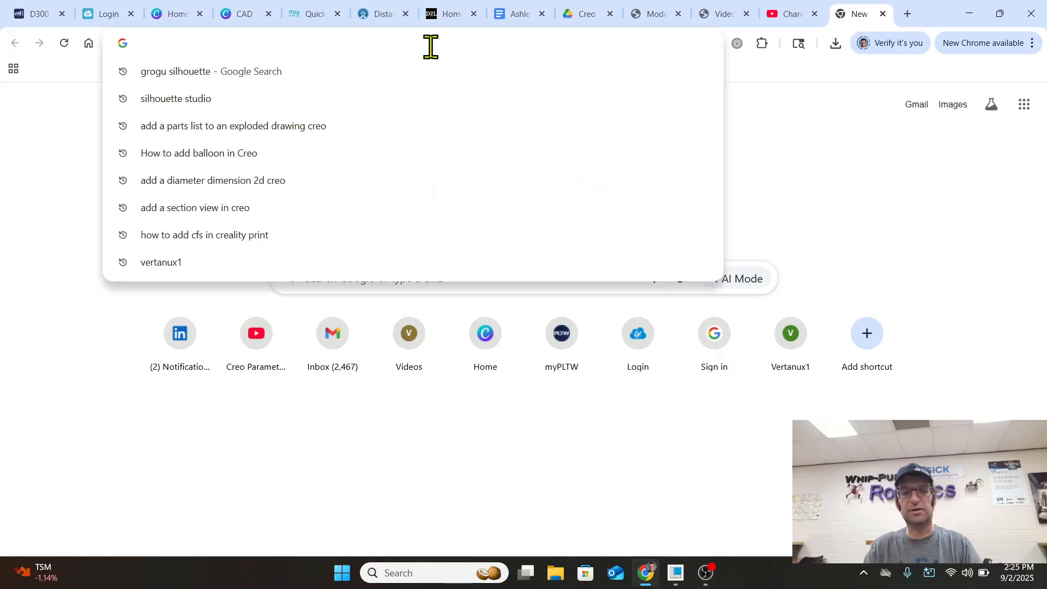
text(vertan)
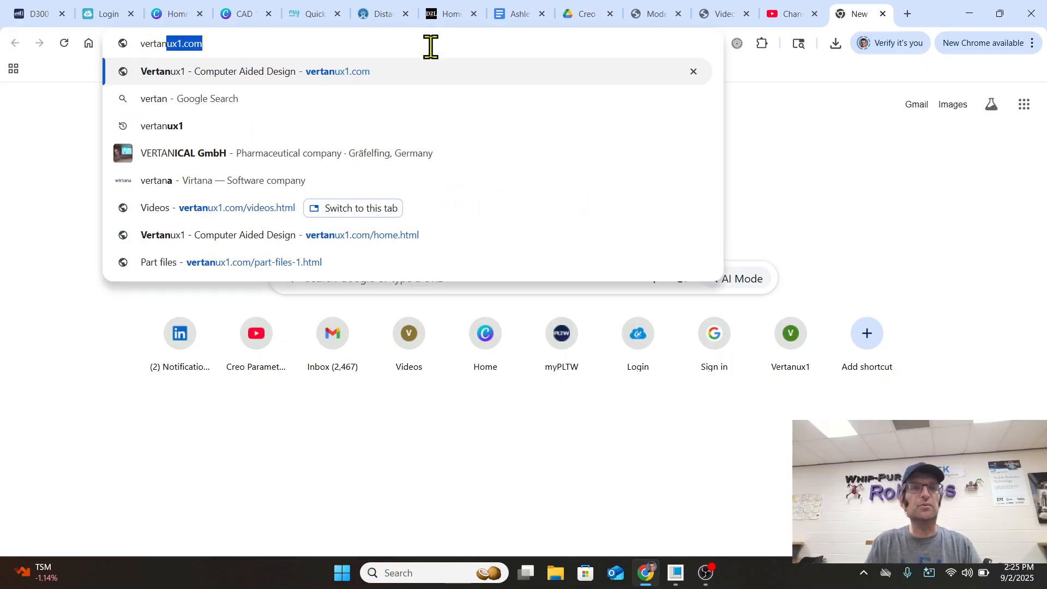
click(388, 71)
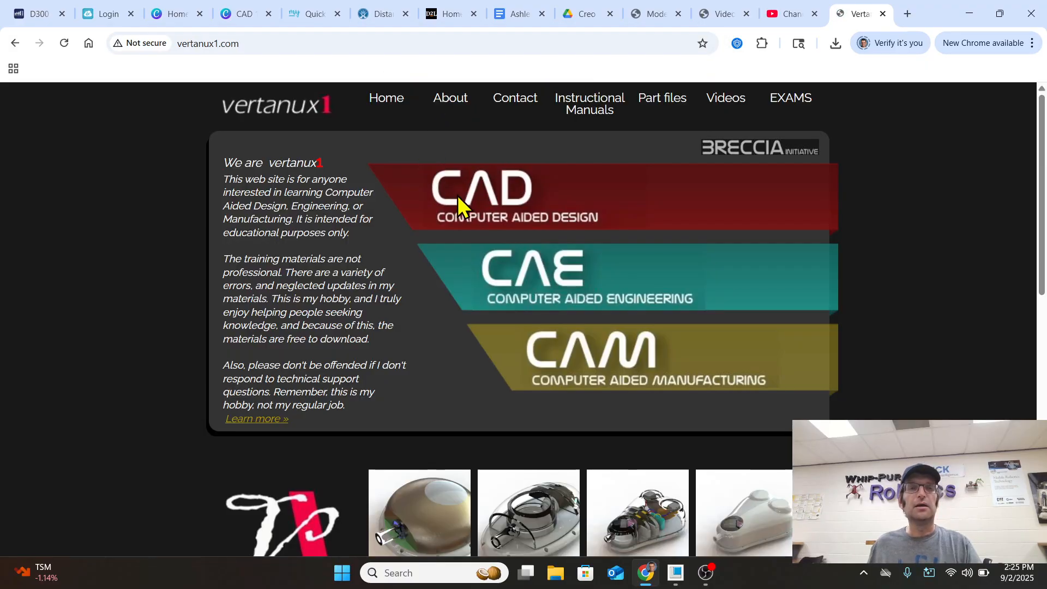
View the Creo Parametric Basics training guide from the site's instructional manuals, and close the guide
click(586, 109)
scroll(327, 272, down, 1)
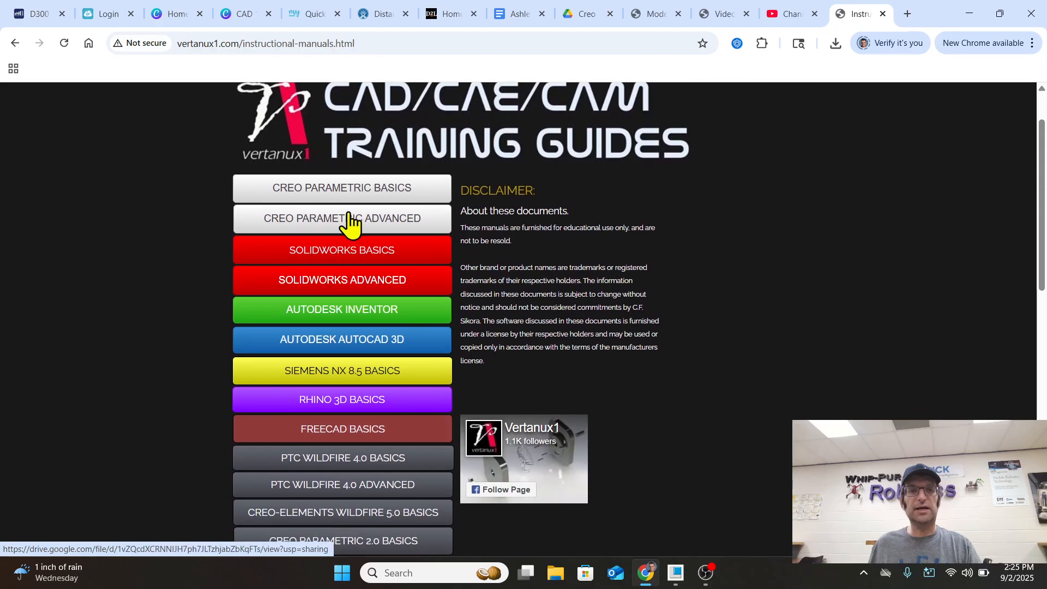
click(343, 191)
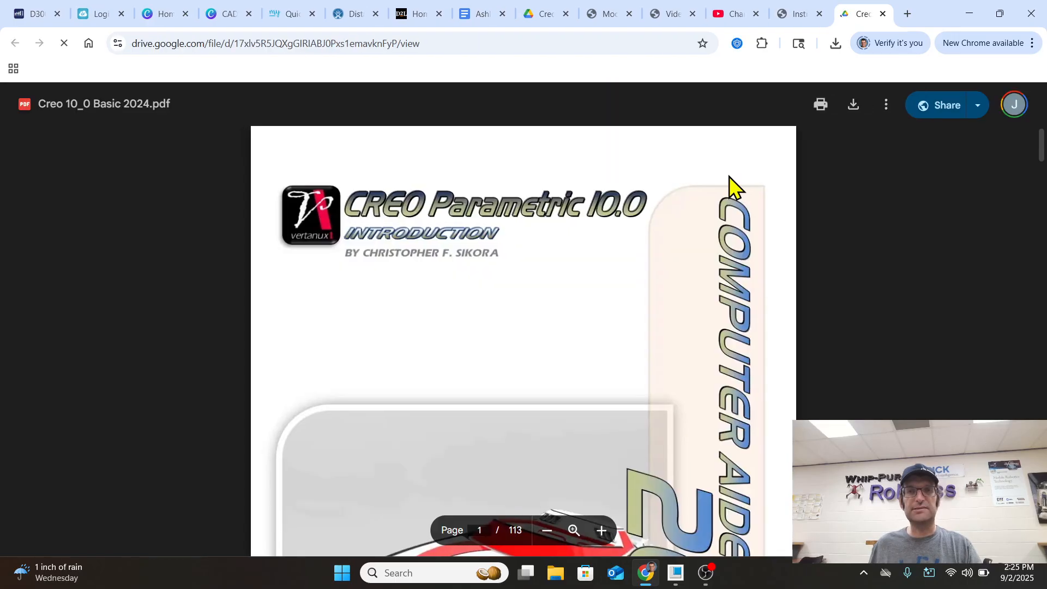
click(883, 13)
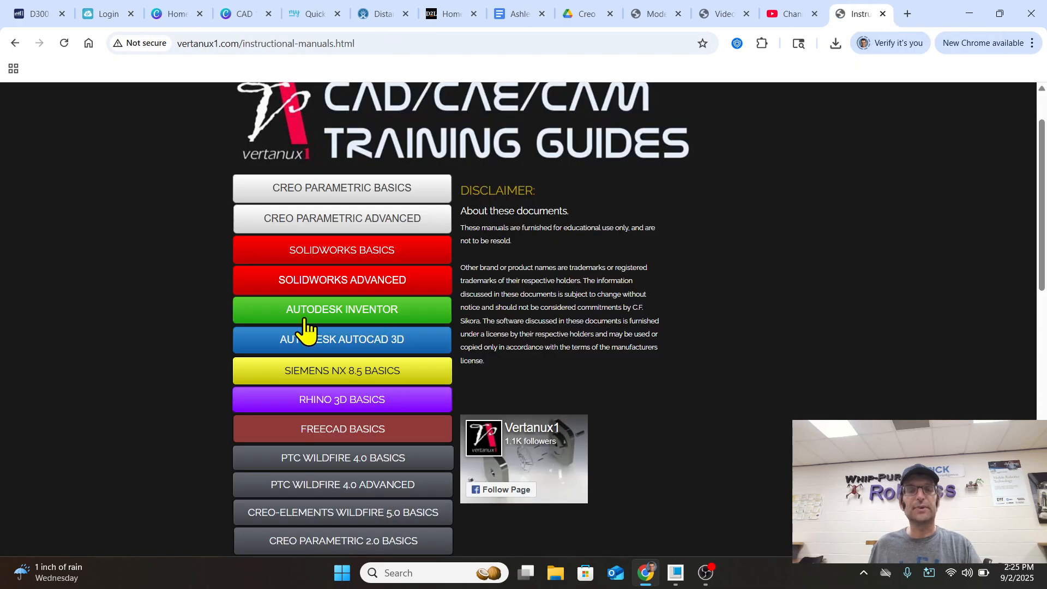
Browse the Creo Parametric downloads on the site's part files page
scroll(330, 220, up, 1)
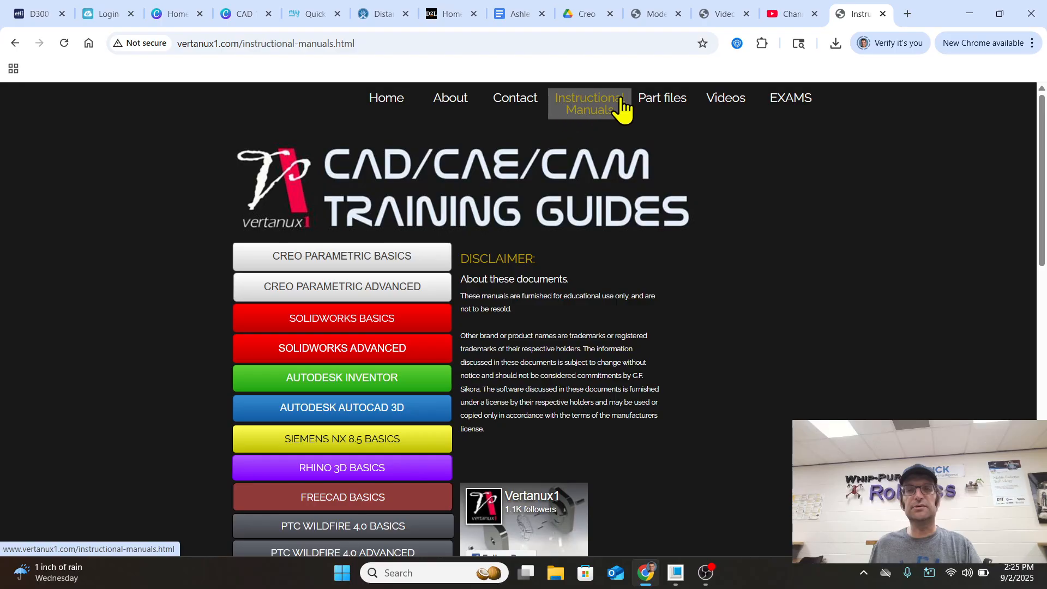
click(646, 105)
scroll(464, 310, down, 2)
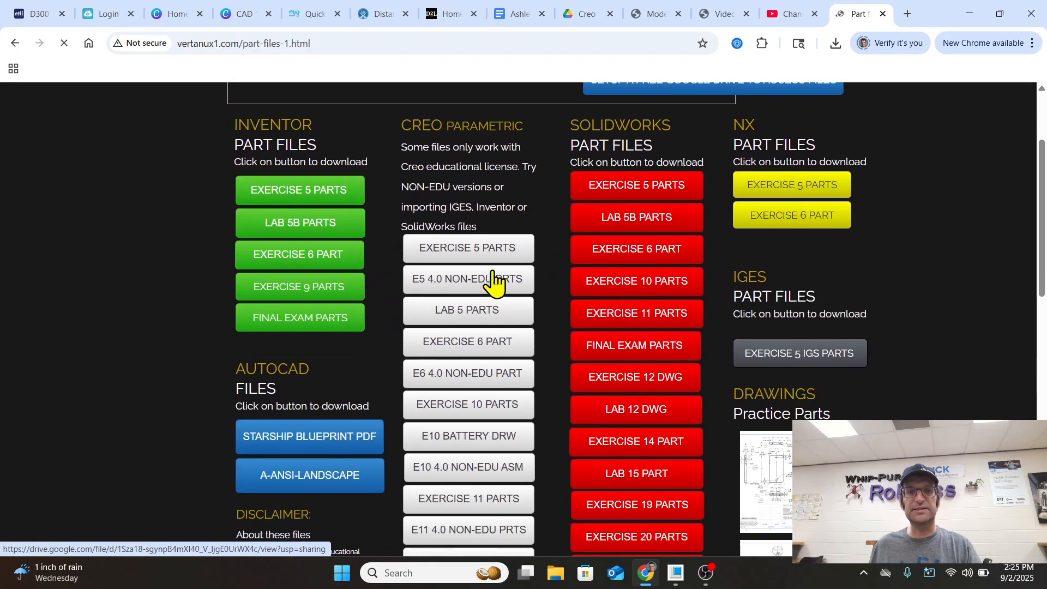
View the Creo Parametric Basics playlist from the site's videos page, and close the playlist
scroll(421, 402, up, 2)
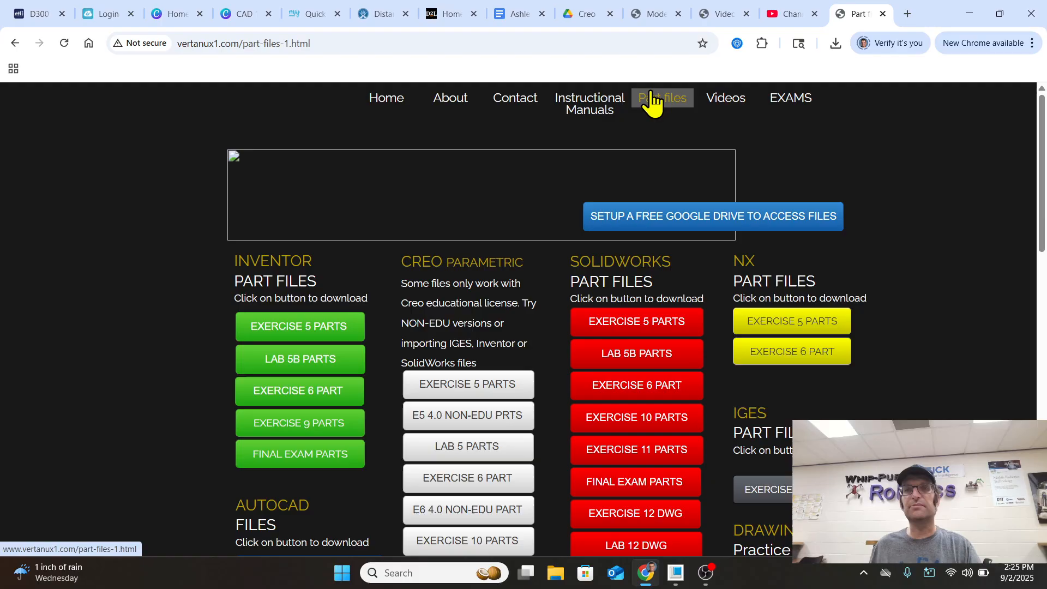
click(714, 105)
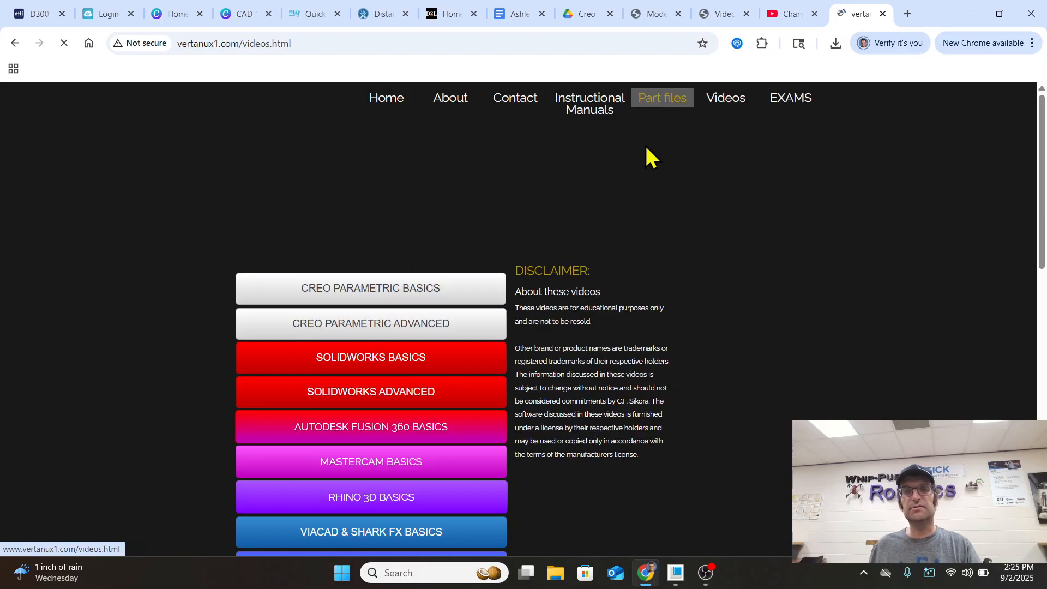
click(380, 303)
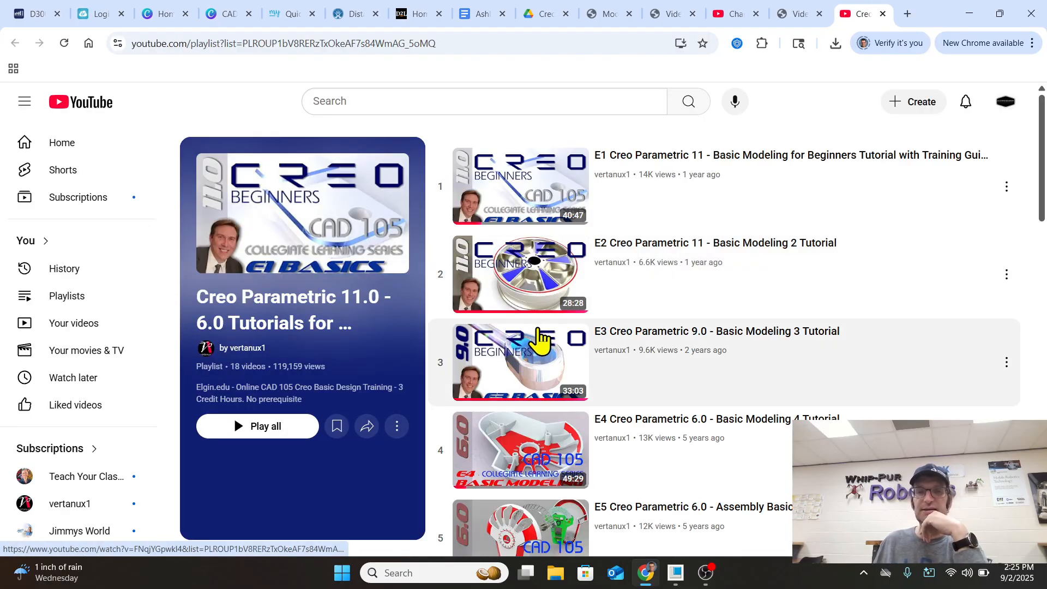
click(881, 13)
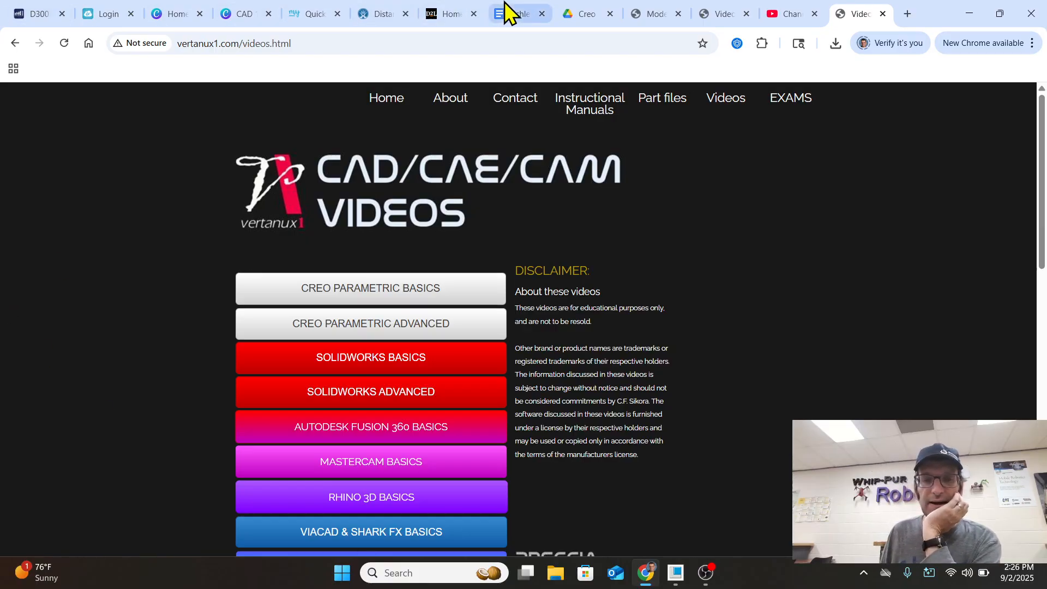
Switch to Creo Parametric and create a new solid part named L6Video with the default template
mouse_move(683, 563)
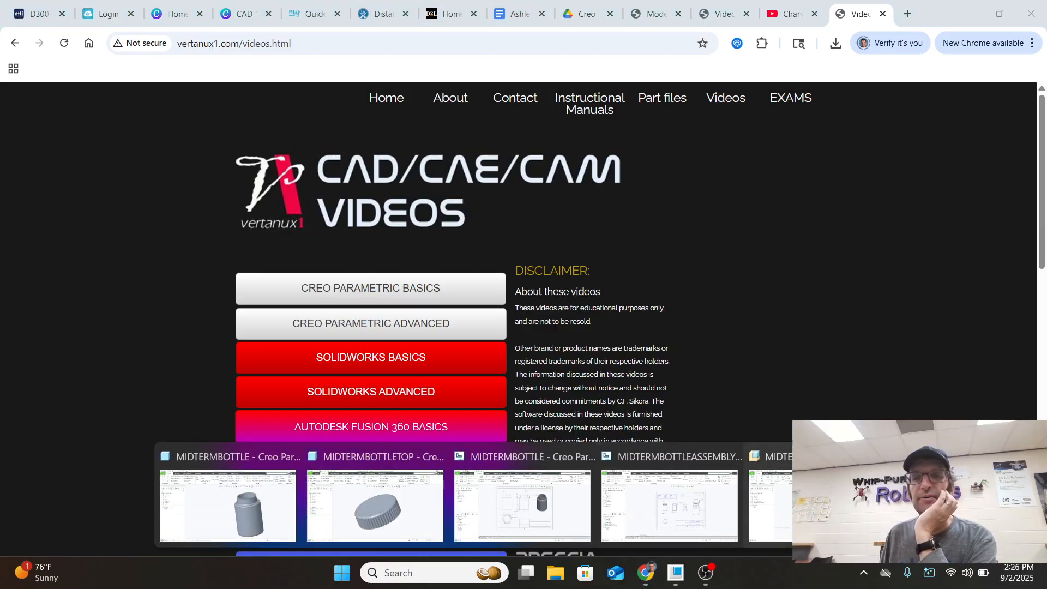
click(813, 499)
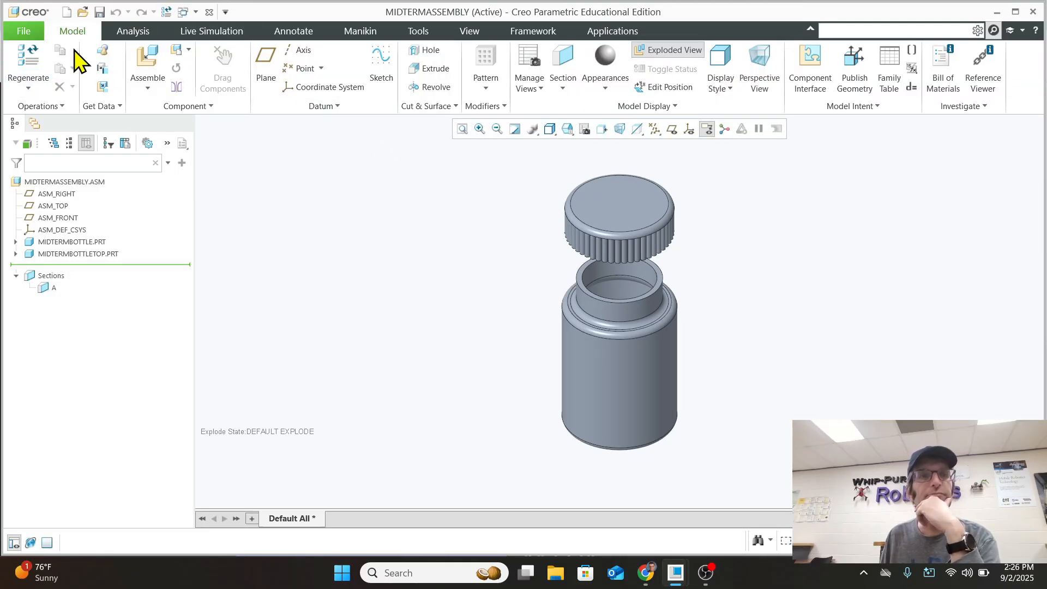
click(18, 32)
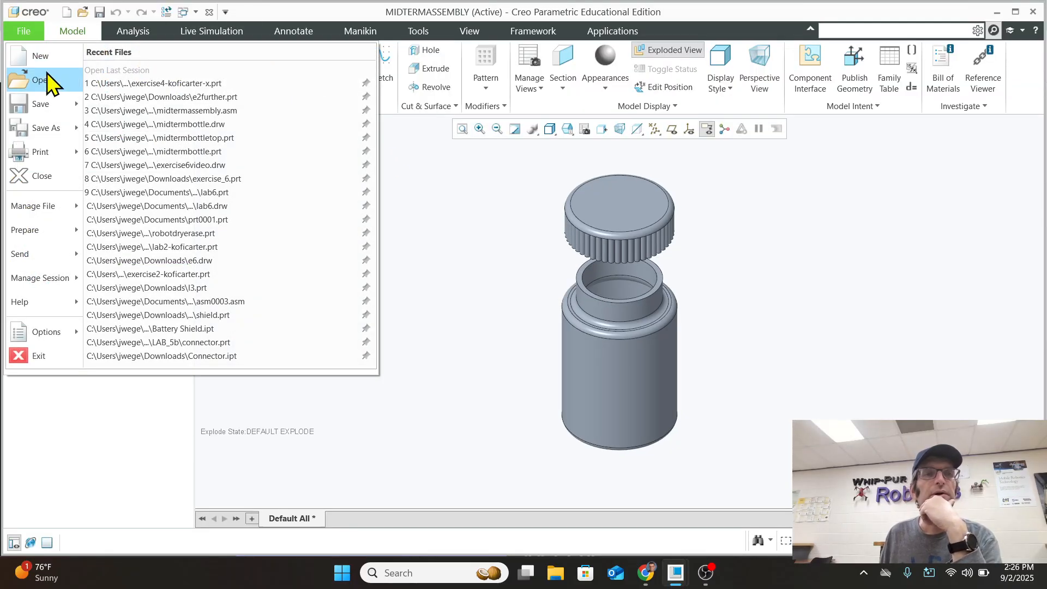
click(44, 69)
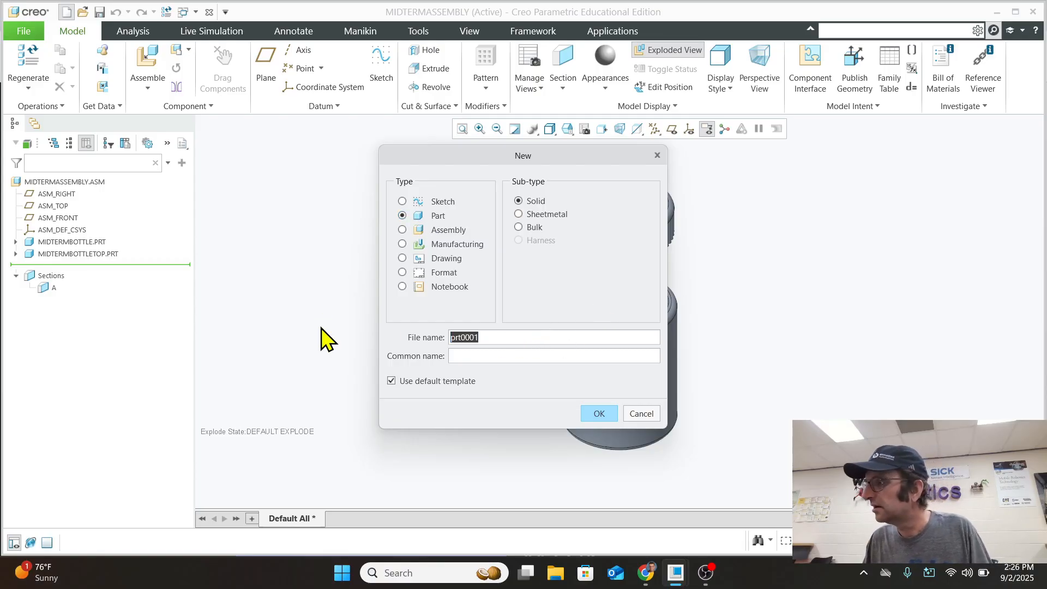
text(L)
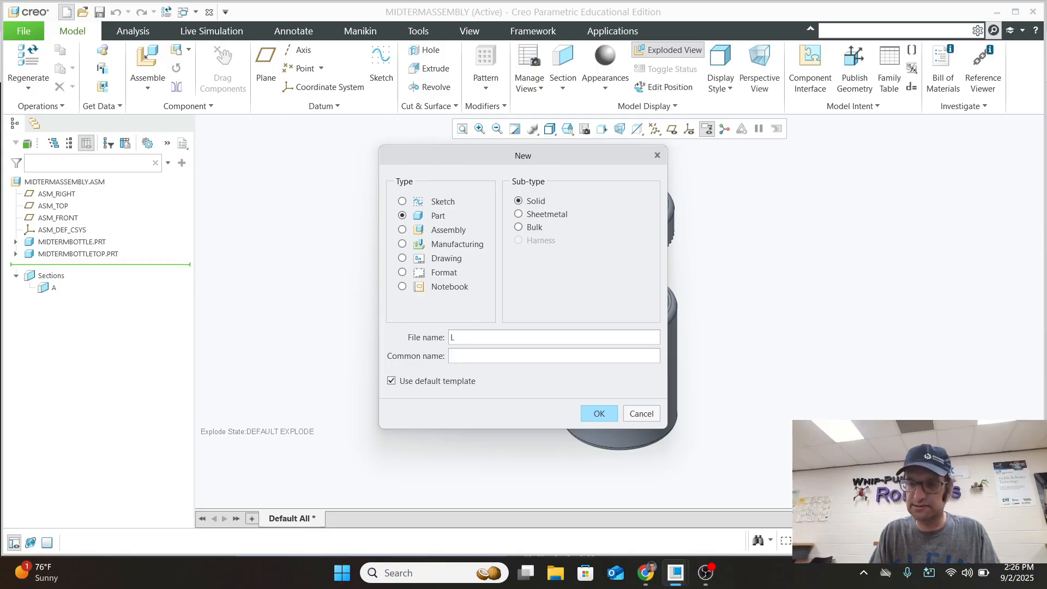
text(6v)
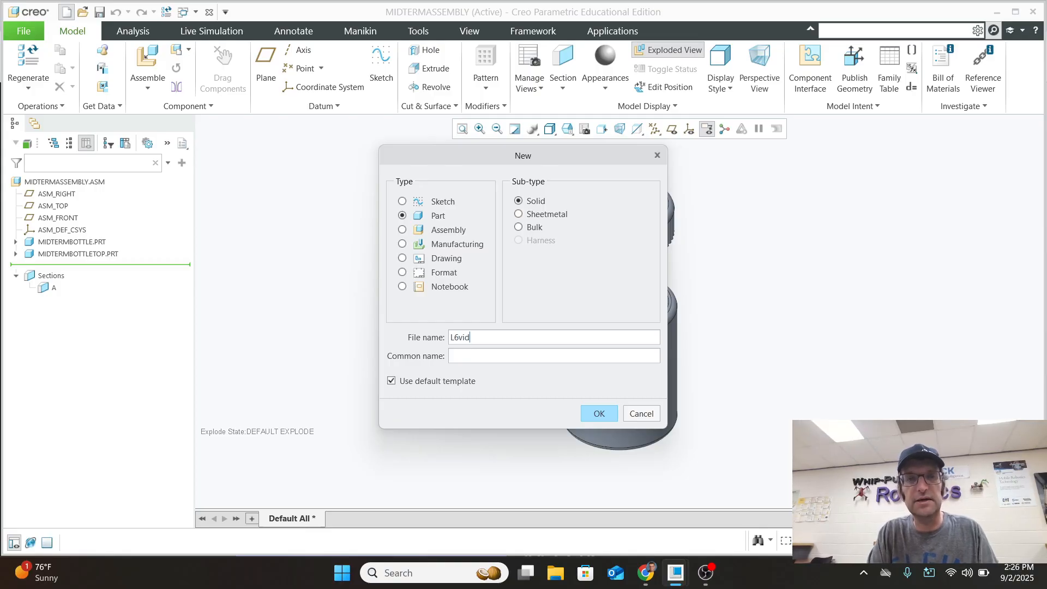
key(BackSpace)
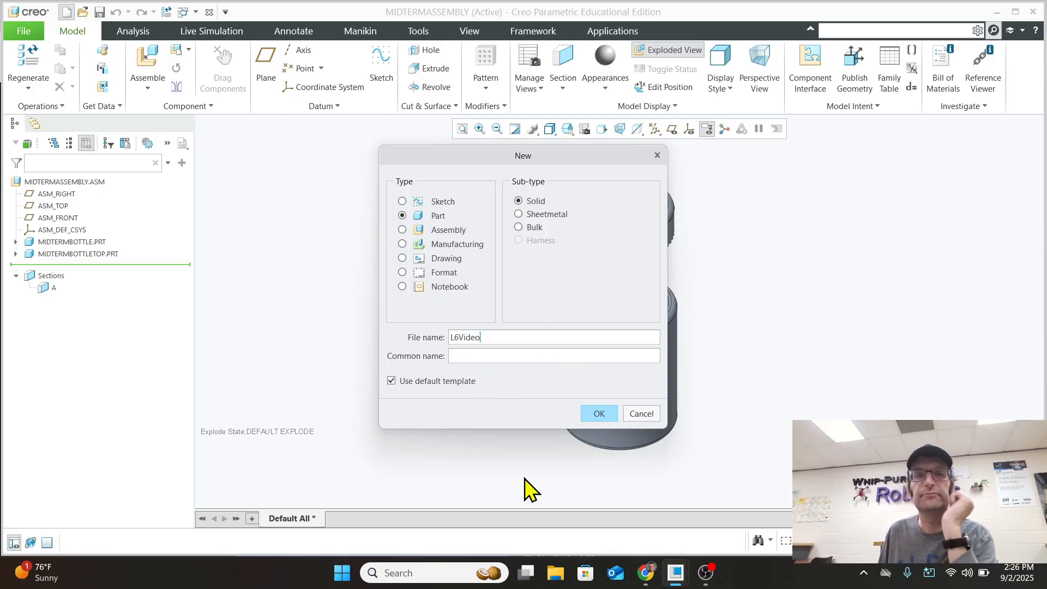
click(600, 416)
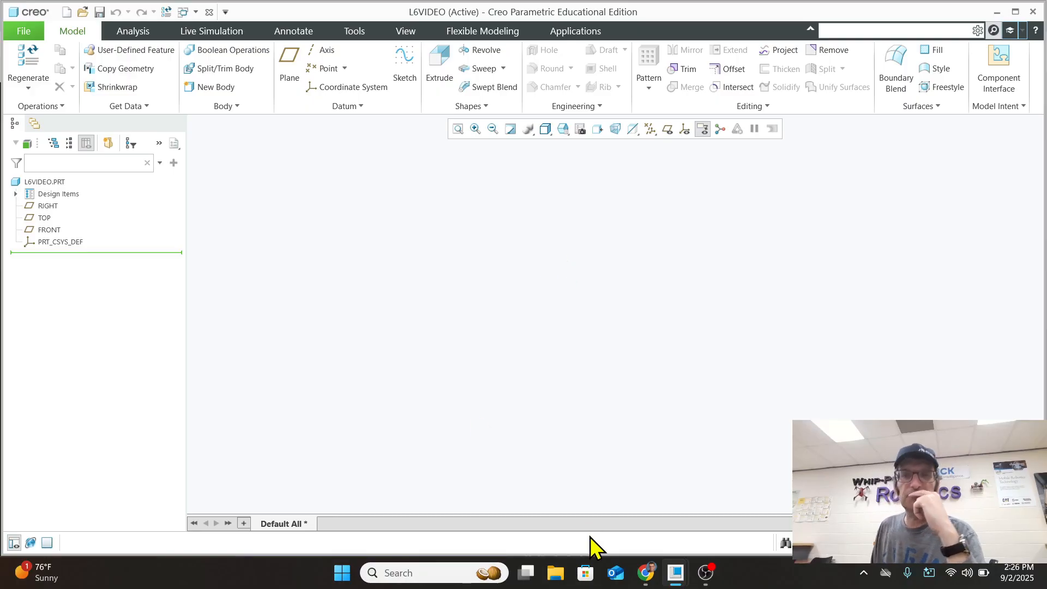
Display the datum planes and orient the model to the FRONT view
click(667, 129)
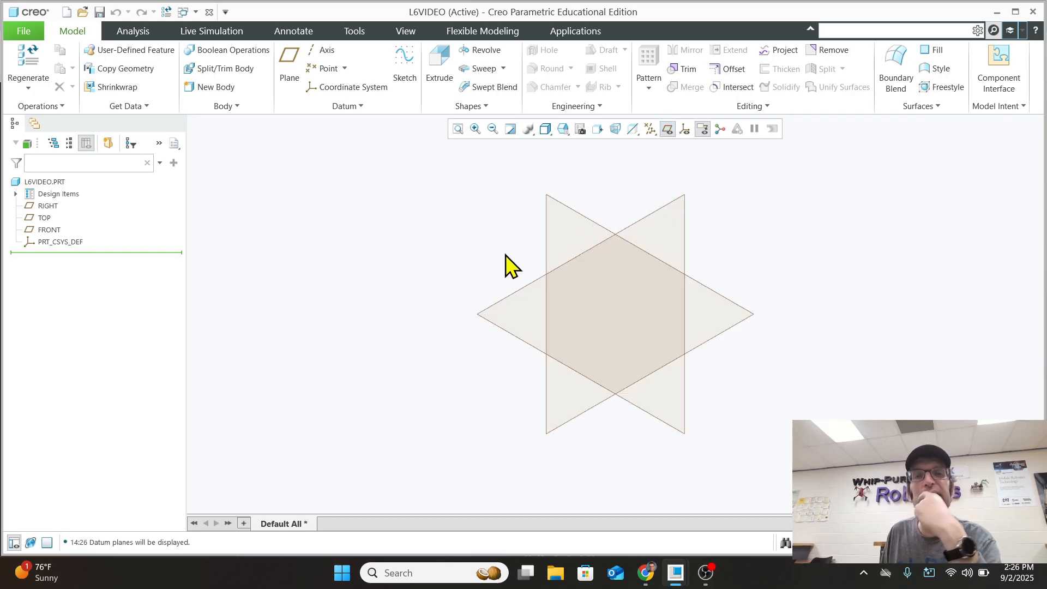
click(563, 129)
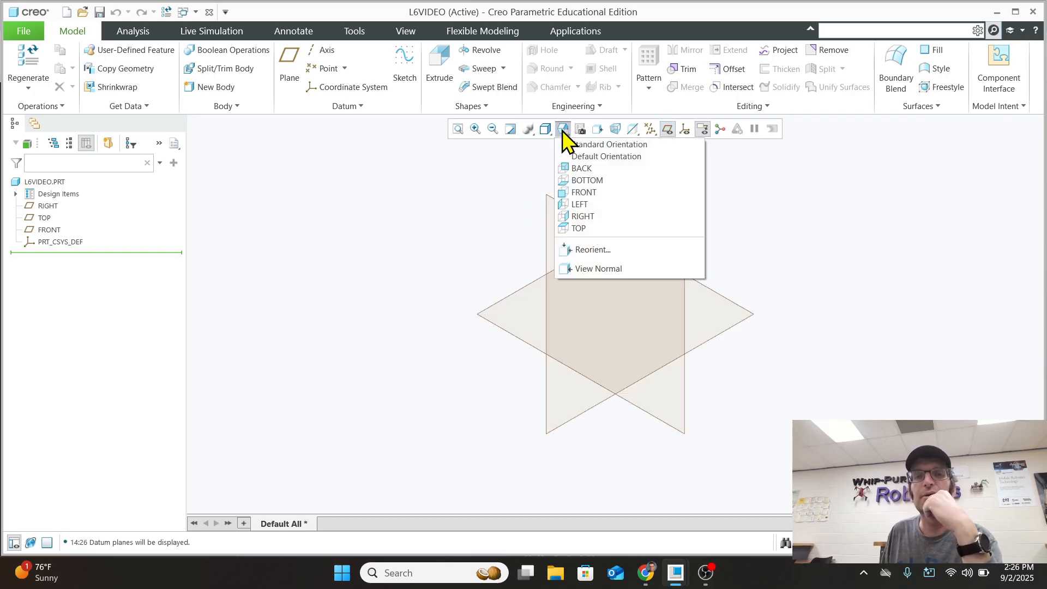
click(577, 193)
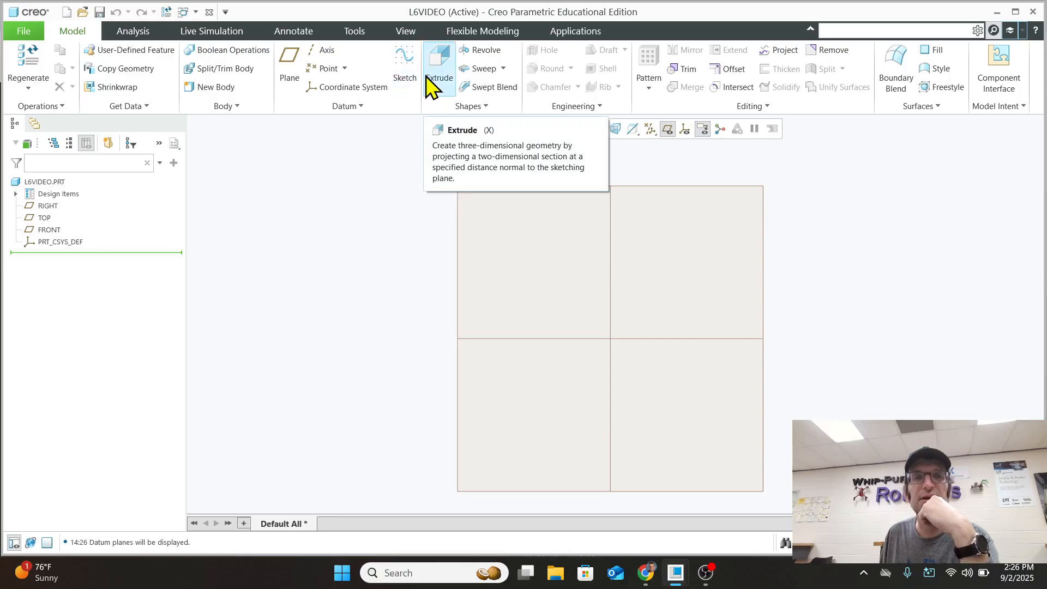
Start a sketch on the FRONT datum plane, using the RIGHT plane as the orientation reference facing right
click(415, 66)
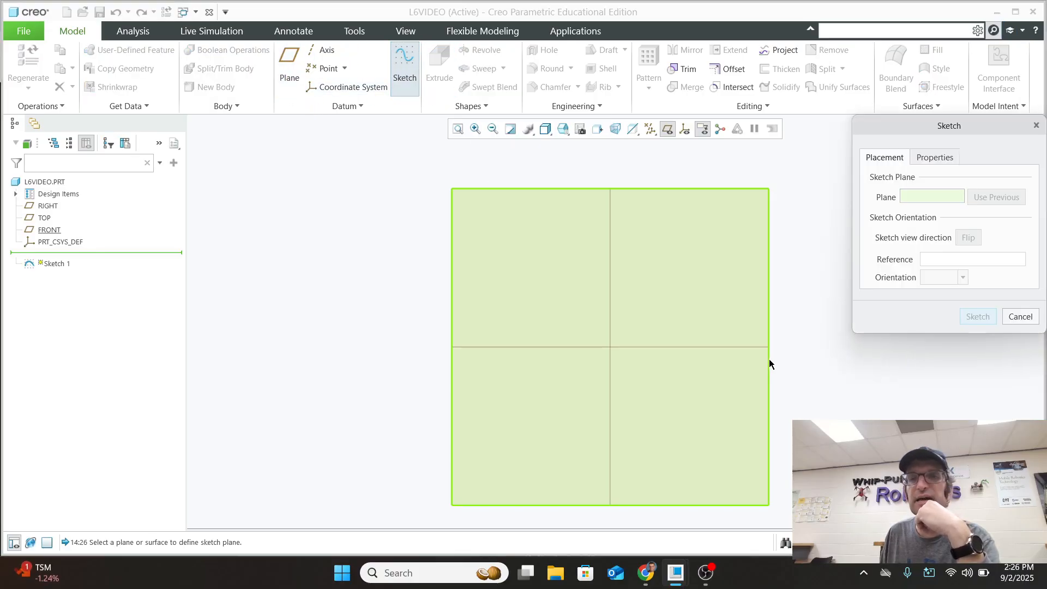
click(467, 188)
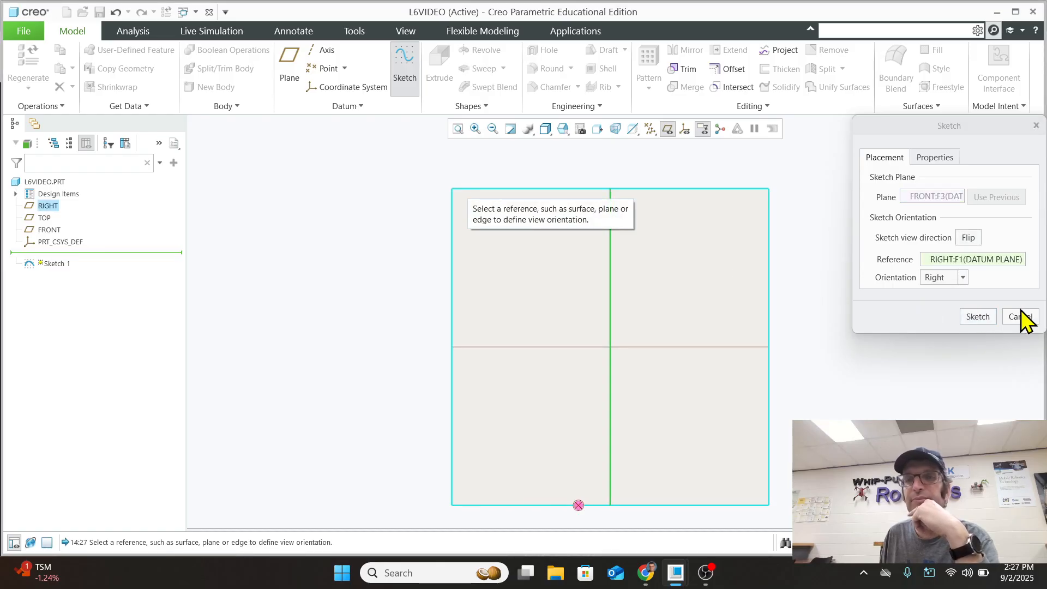
click(979, 316)
scroll(641, 353, down, 1)
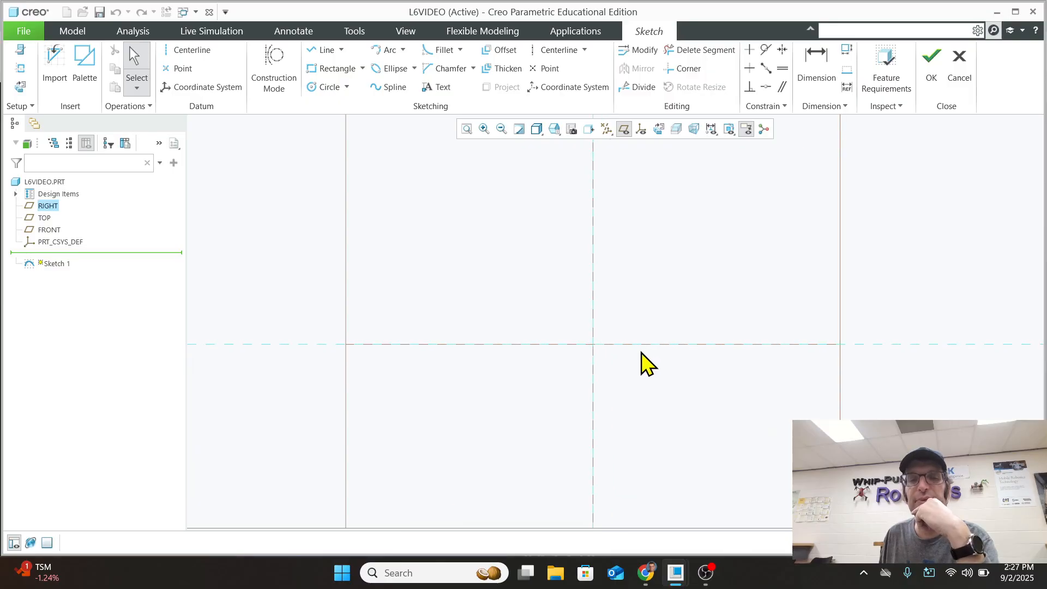
Switch to Chrome and examine the views and dimensions of the shroud drawing on page 71 of the downloaded PDF
click(643, 574)
click(567, 15)
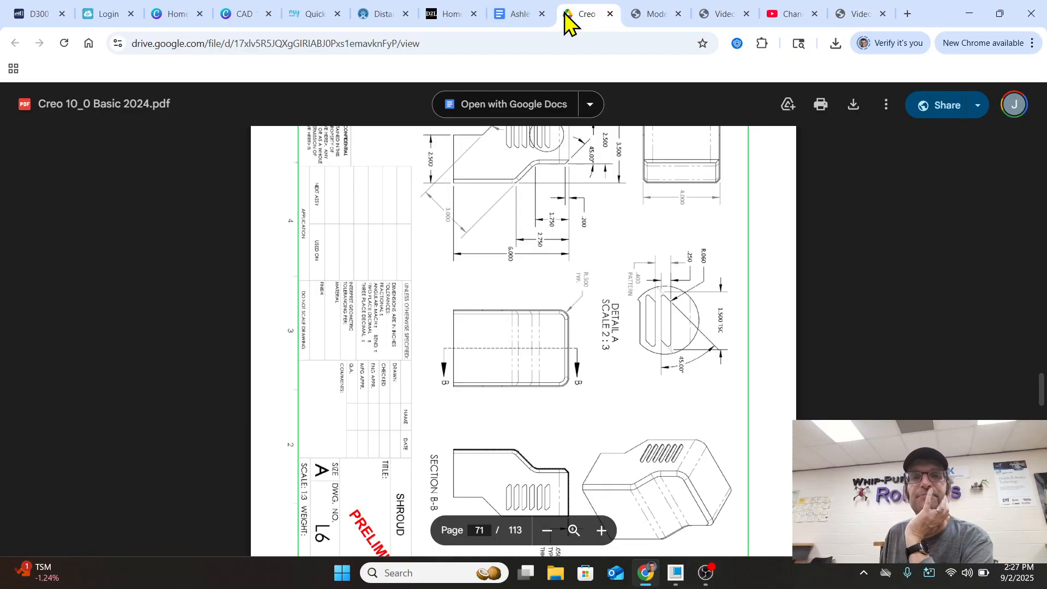
click(655, 14)
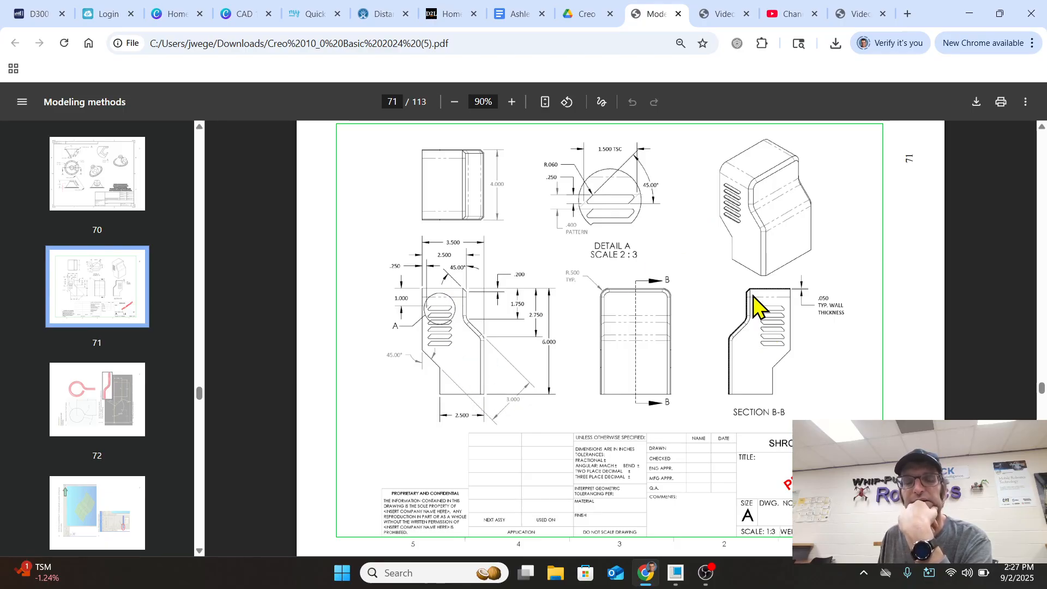
scroll(444, 329, up, 2)
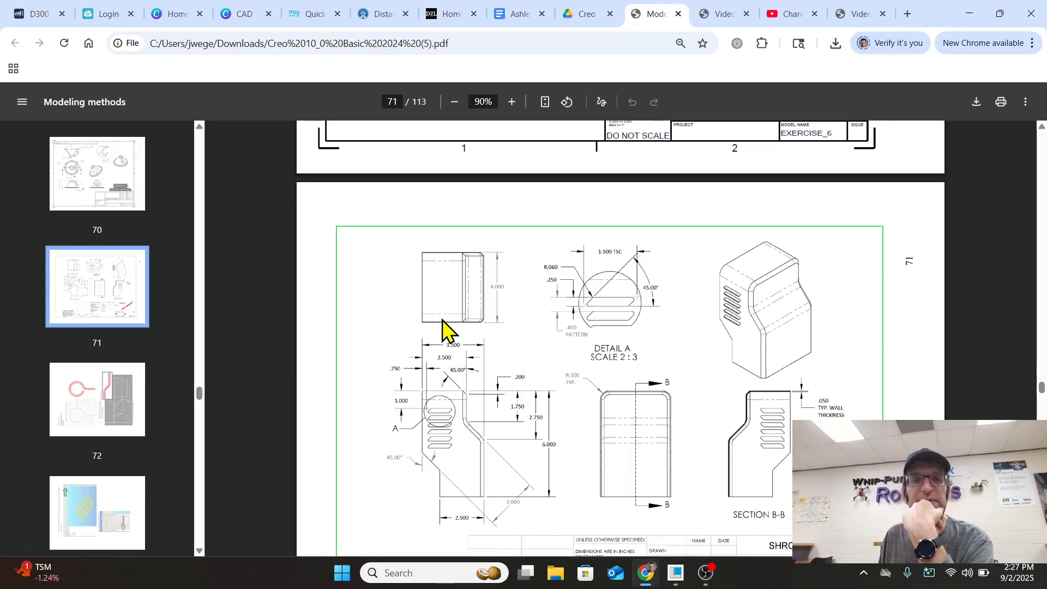
Enlarge the shroud drawing to 110% and examine the dimensions of its side profile
scroll(444, 330, down, 2)
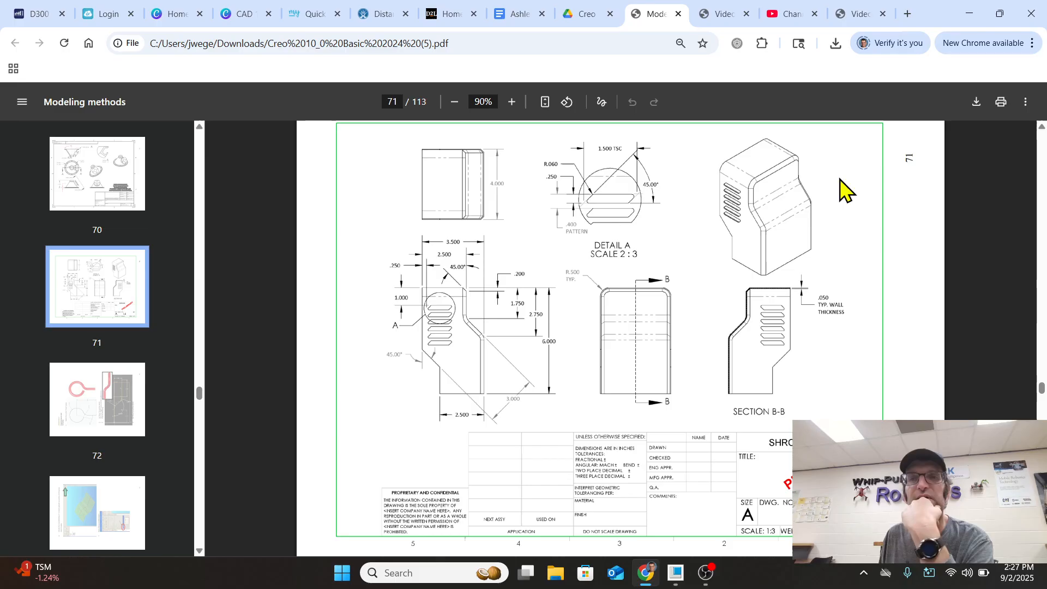
click(511, 102)
click(511, 101)
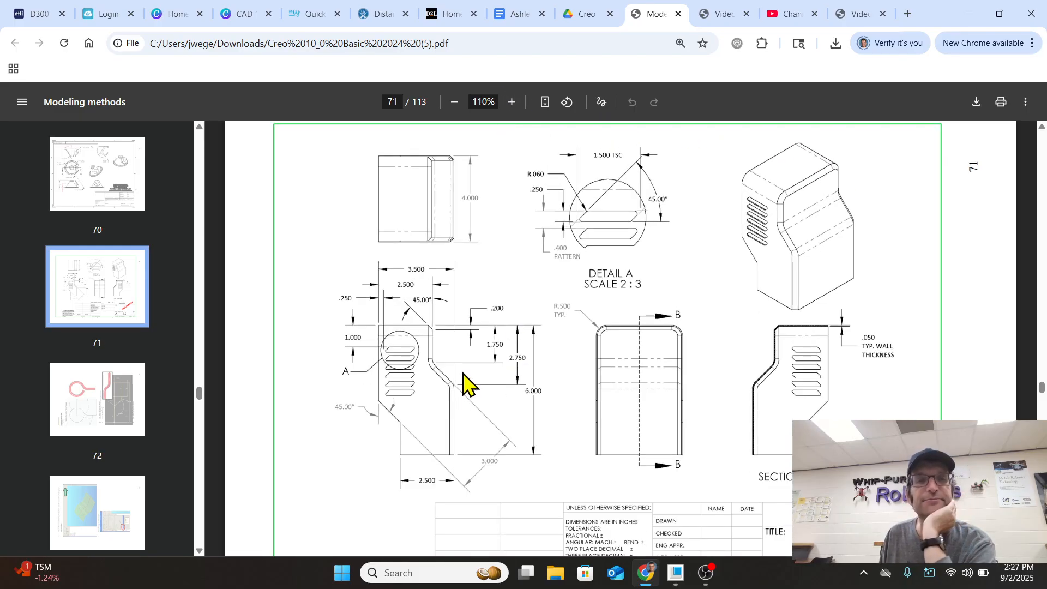
scroll(461, 366, down, 3)
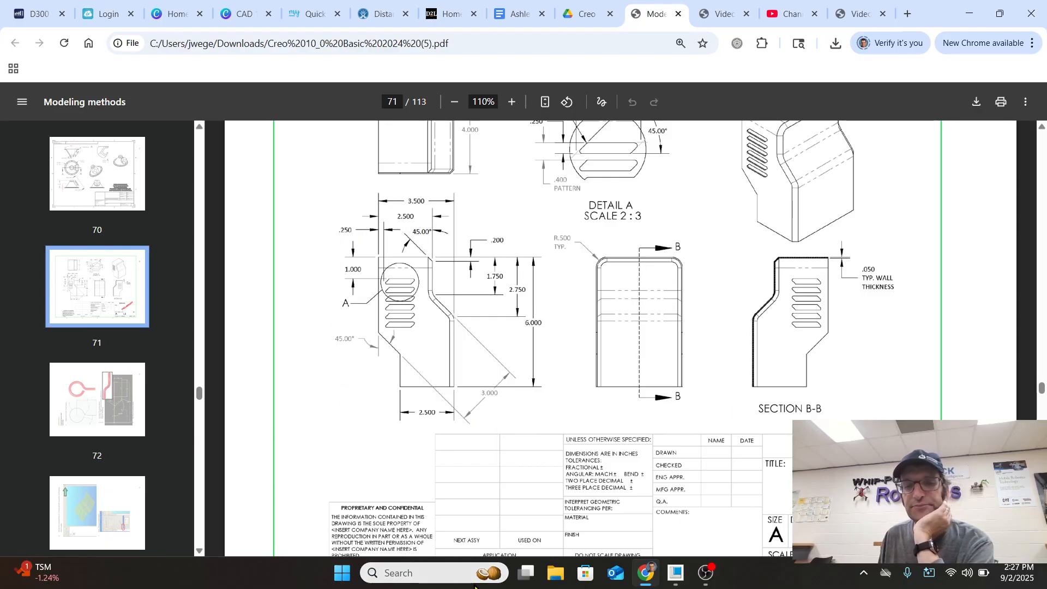
Switch back to the L6VIDEO sketch in Creo Parametric and draw a horizontal line about 50.9 long, rightward from the origin
mouse_move(686, 575)
click(951, 505)
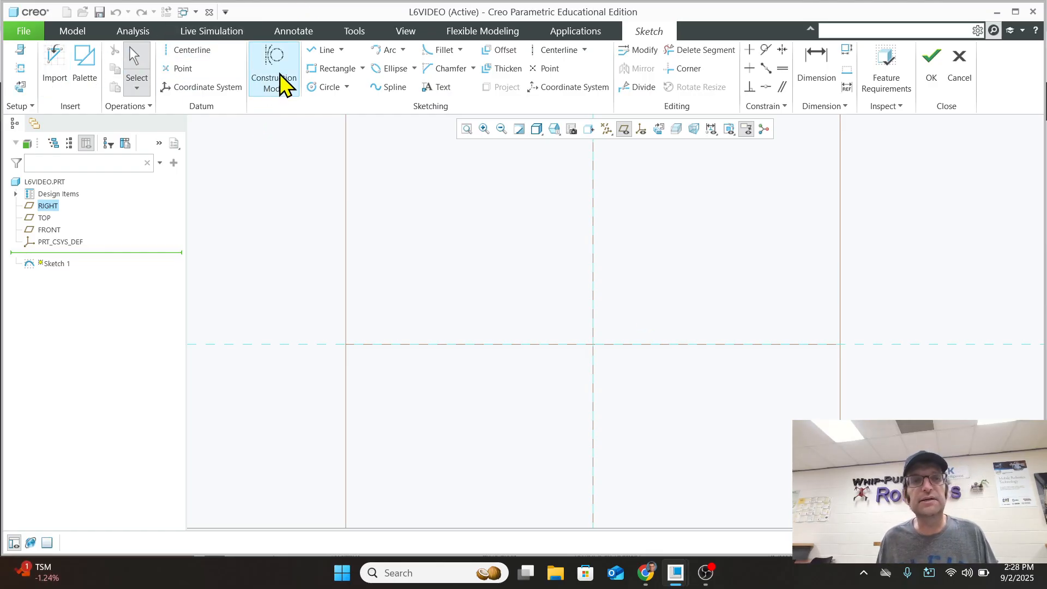
click(321, 49)
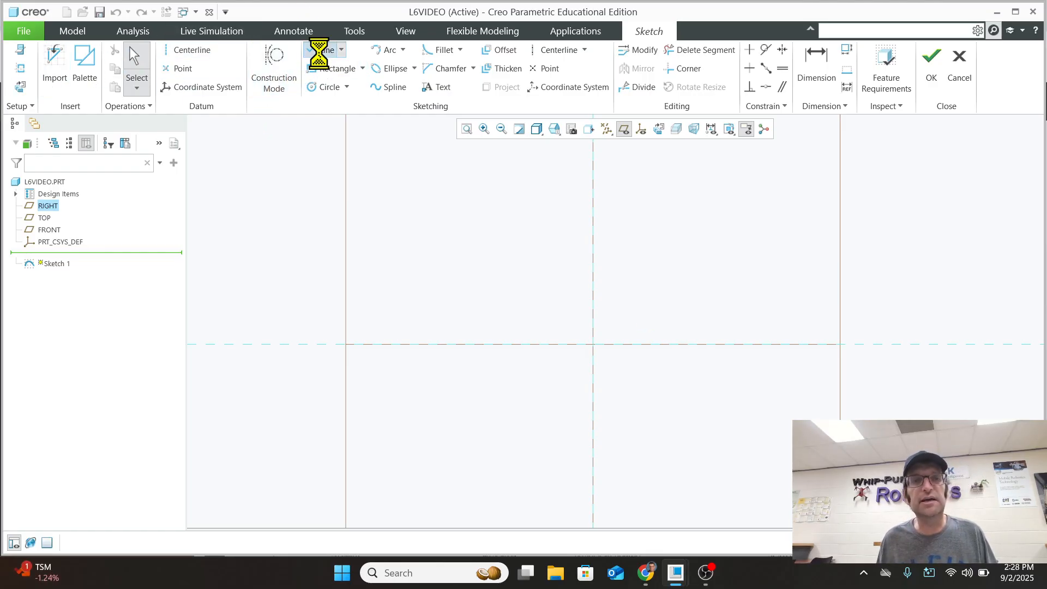
click(593, 344)
click(648, 344)
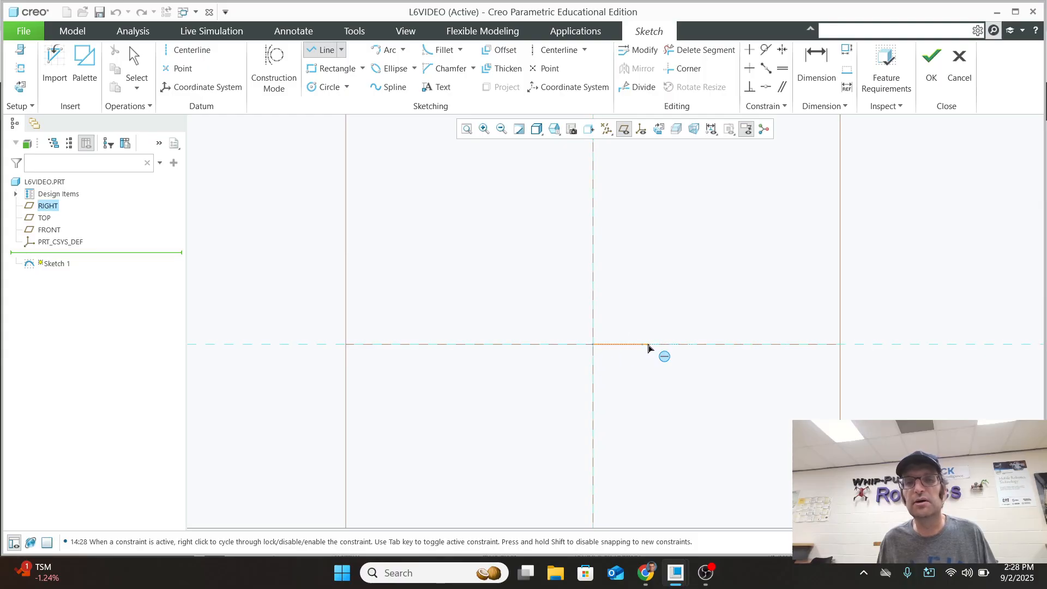
middle_click(649, 346)
Set the length of the horizontal base line to 2.5
scroll(632, 376, down, 3)
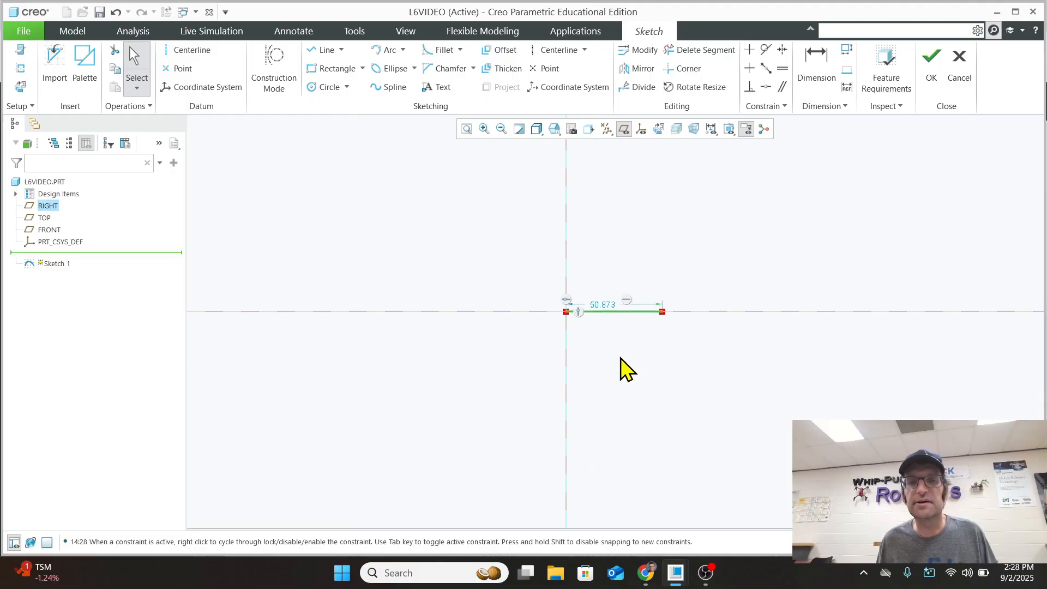
click(605, 309)
double_click(620, 300)
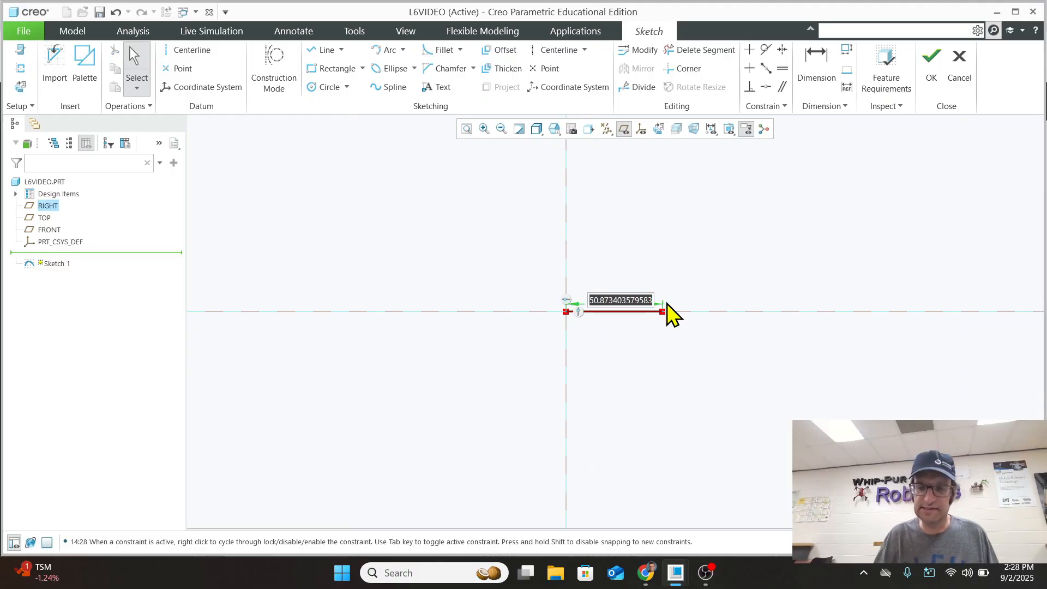
text(2.5)
key(Return)
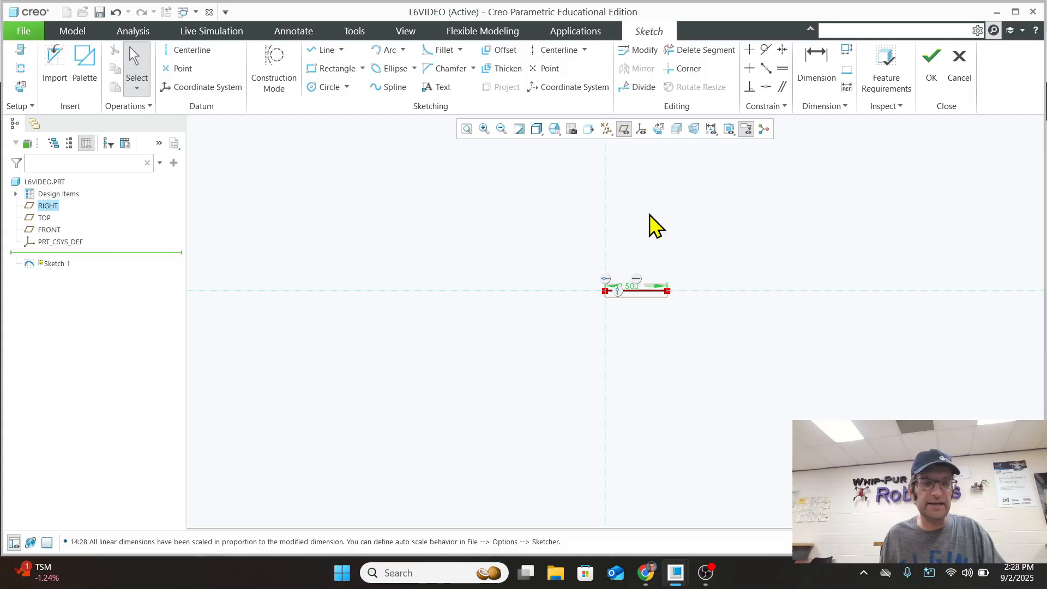
From the base line's right end, sketch a vertical line about 1.56 long, a line slanting up-left and a vertical line about 2.87 long
shift+middle_drag(650, 214, 640, 285)
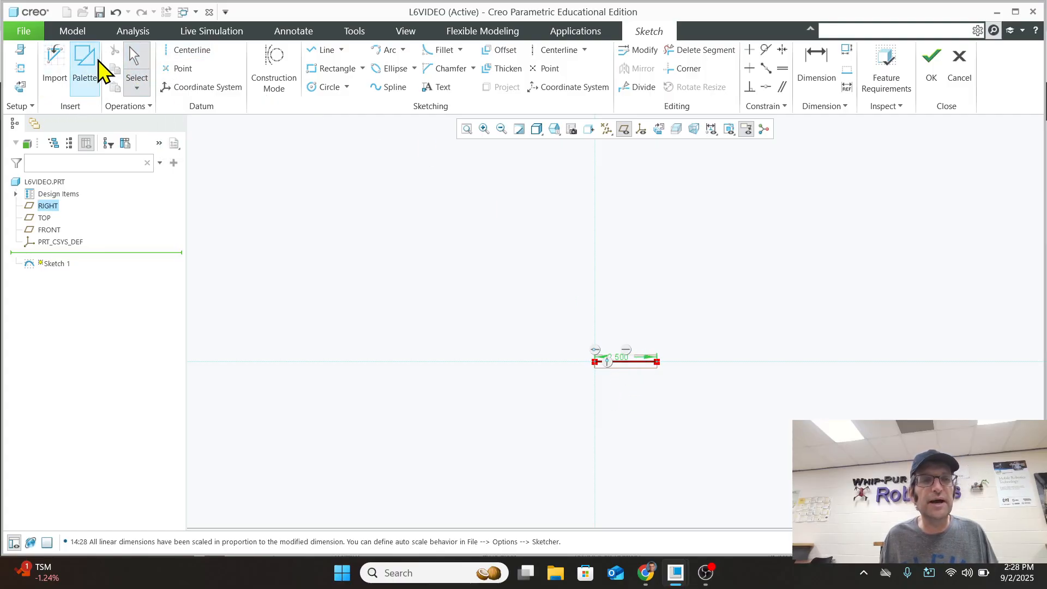
click(327, 50)
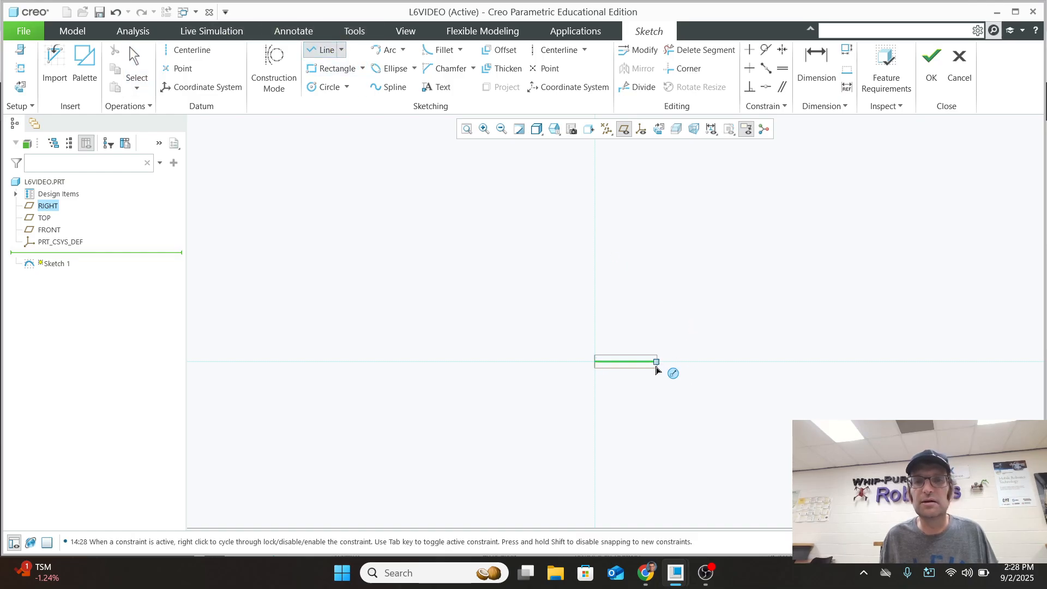
scroll(666, 364, down, 3)
click(661, 361)
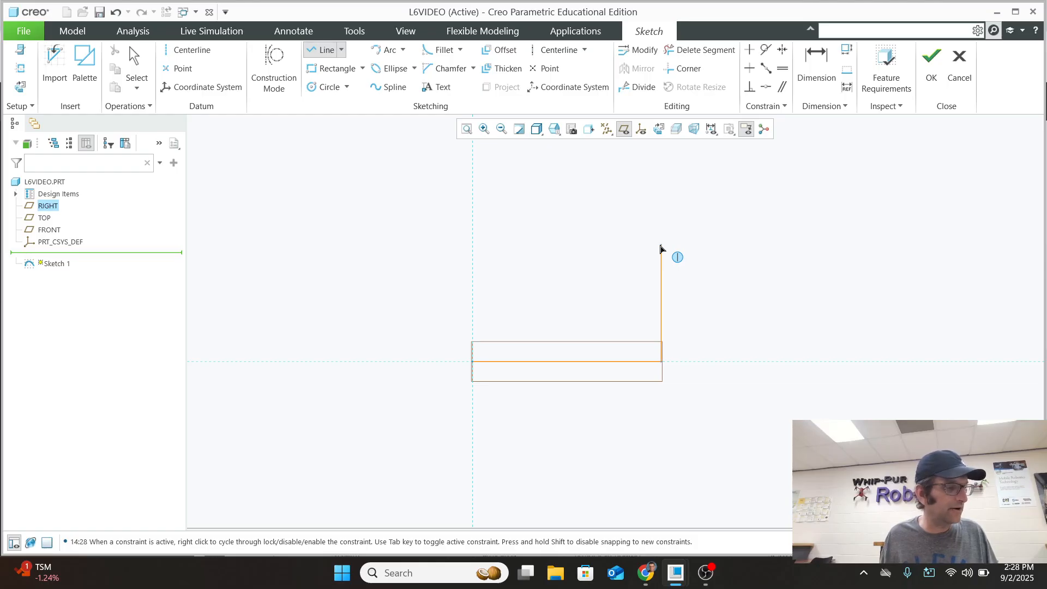
click(660, 245)
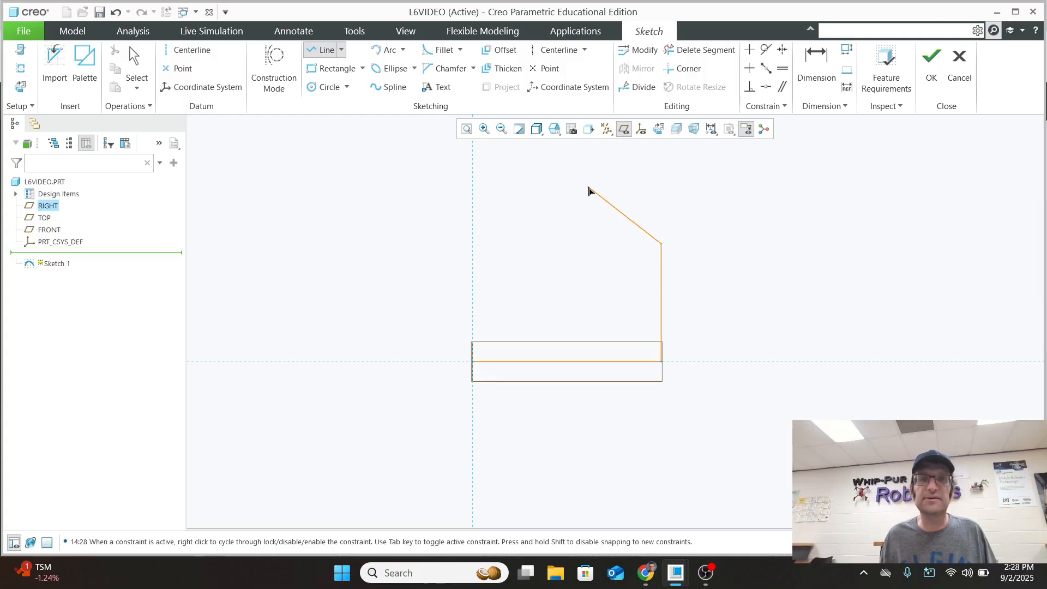
scroll(589, 185, up, 1)
scroll(588, 186, up, 3)
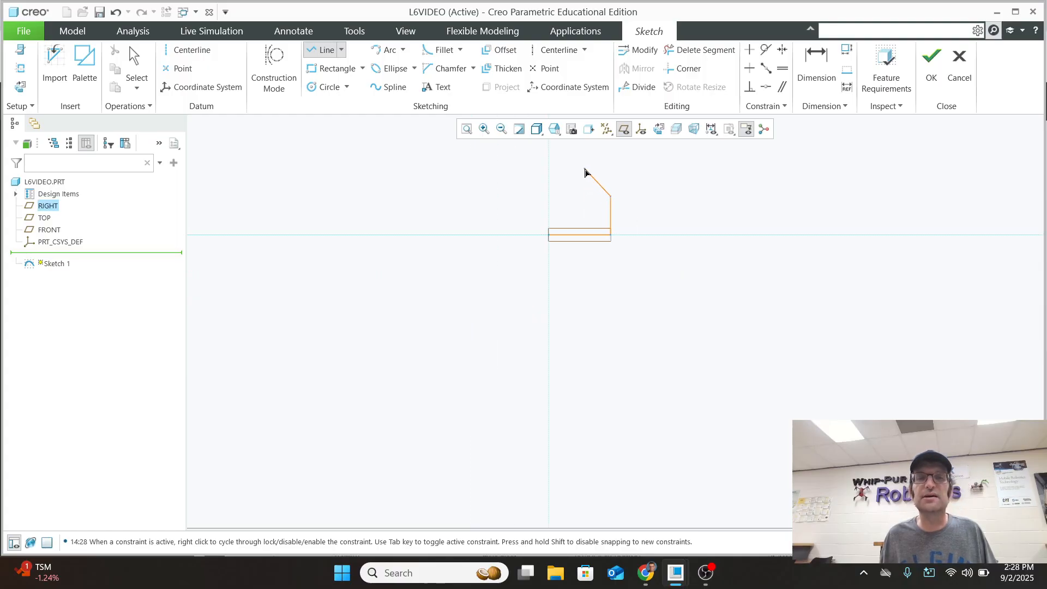
scroll(585, 169, up, 1)
shift+middle_drag(585, 170, 584, 248)
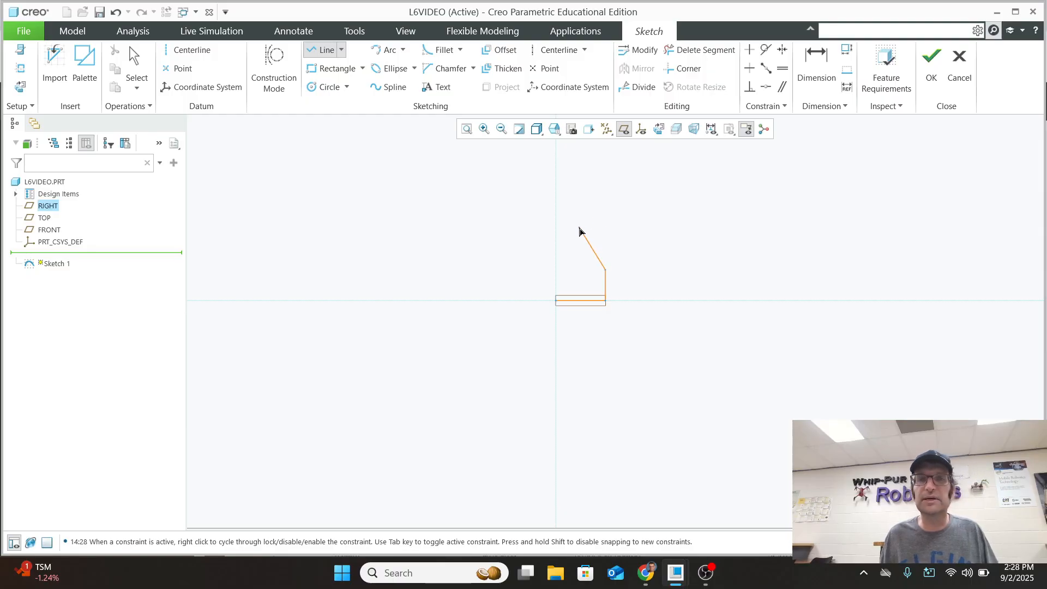
click(575, 232)
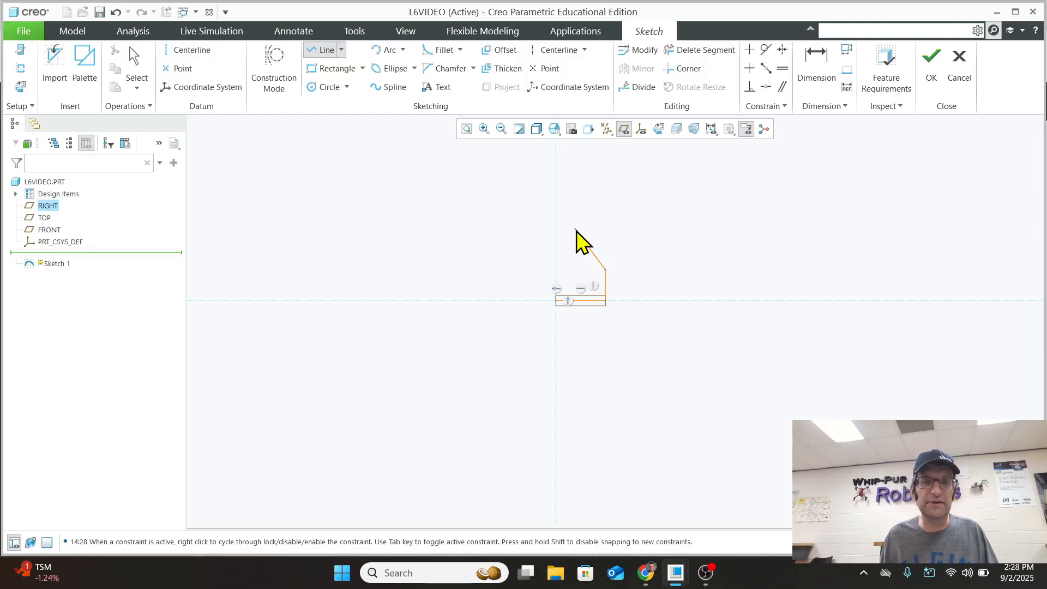
click(580, 173)
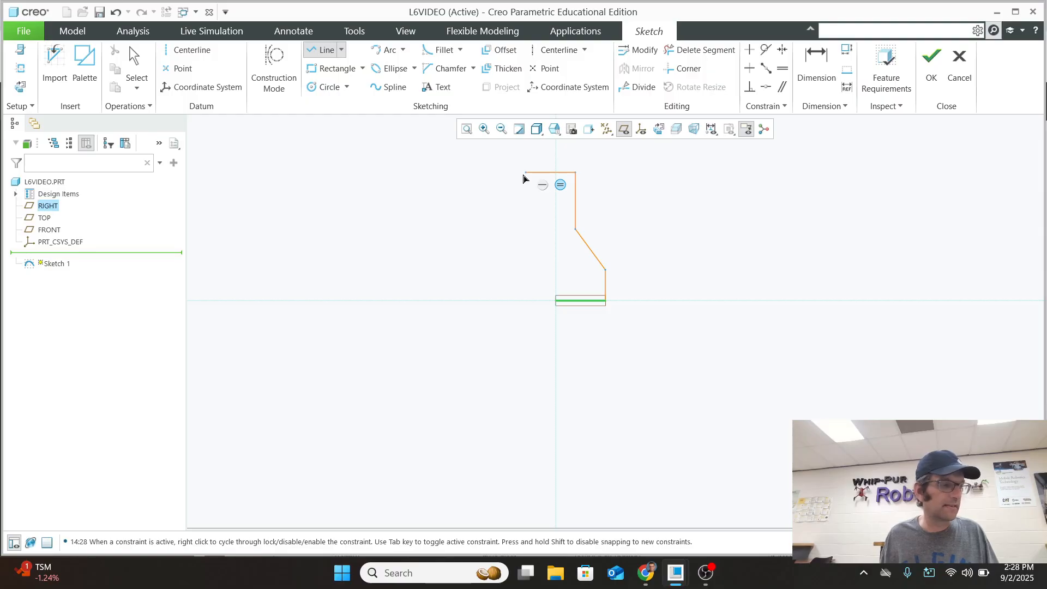
Close the outline at the origin with a top edge equal to the base, a left vertical about 3.5 long, a parallel slanted edge and a short vertical
click(524, 173)
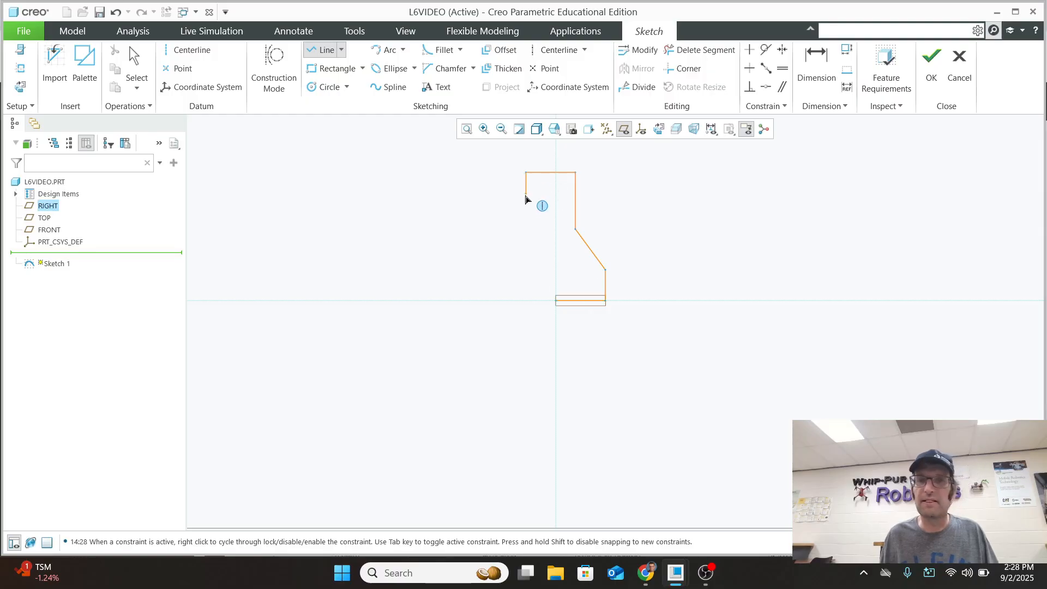
click(532, 244)
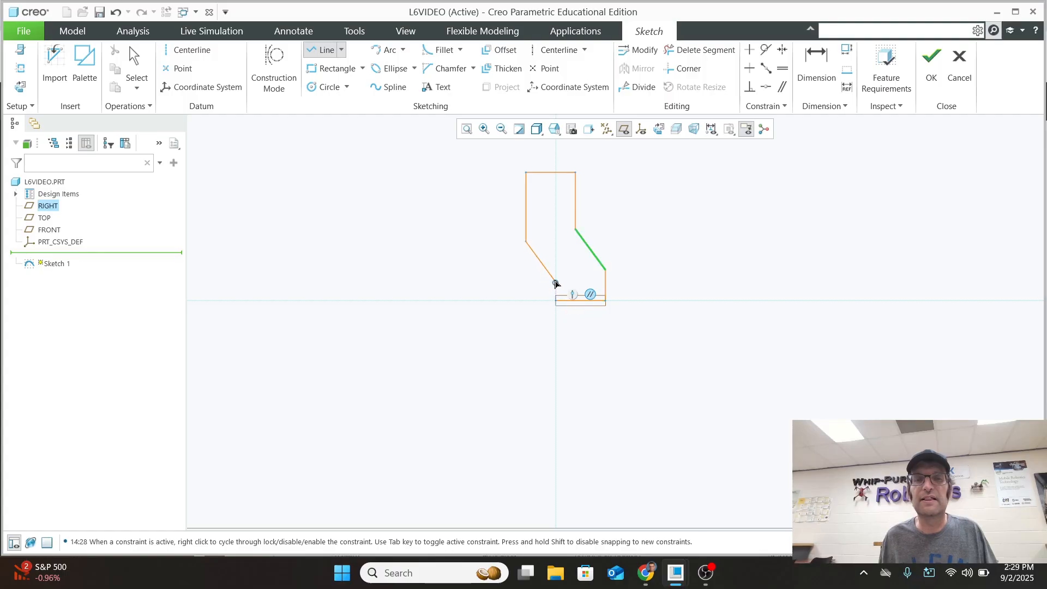
click(555, 283)
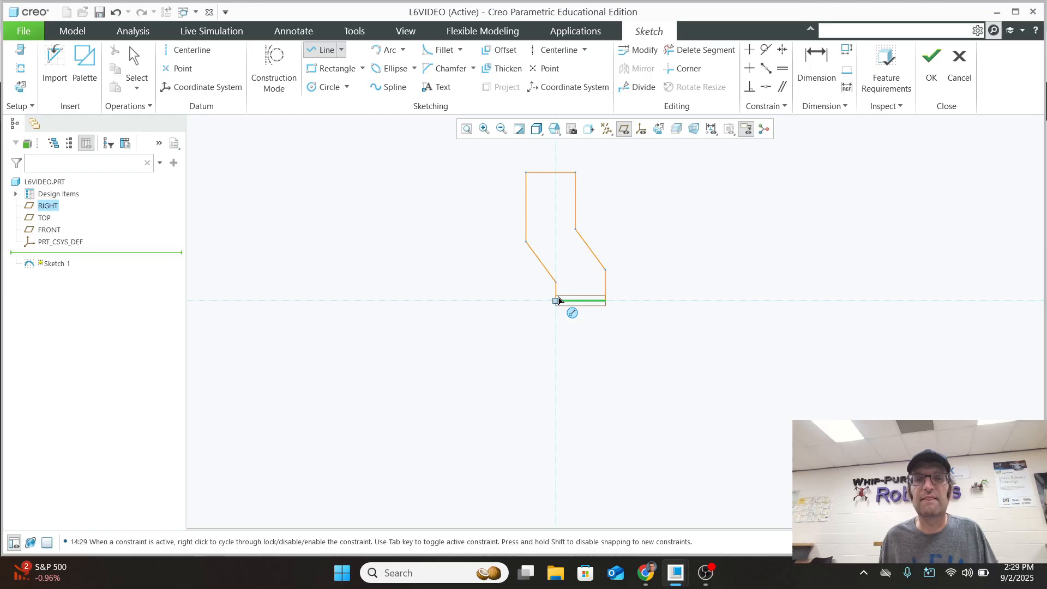
click(557, 301)
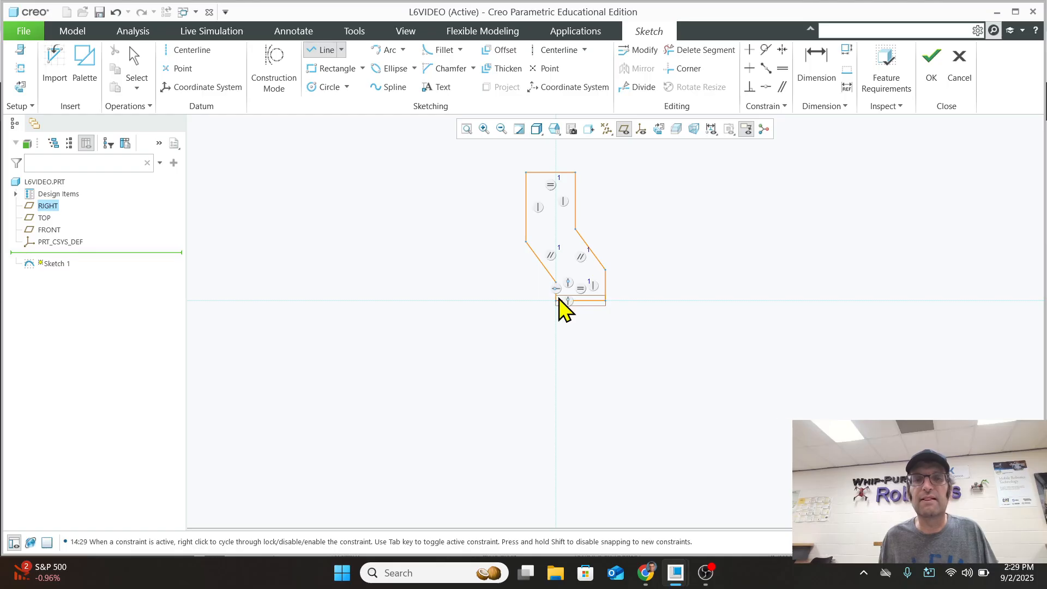
middle_click(576, 327)
Hide the datum planes to leave the shroud profile sketch uncluttered
scroll(577, 327, down, 1)
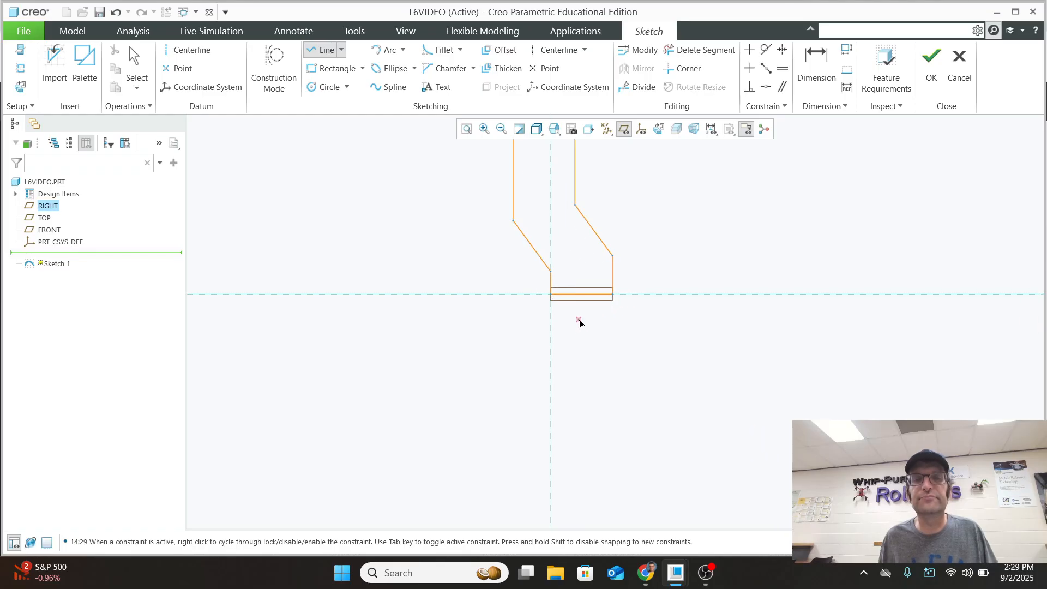
scroll(576, 315, up, 2)
scroll(587, 292, down, 2)
scroll(592, 278, down, 3)
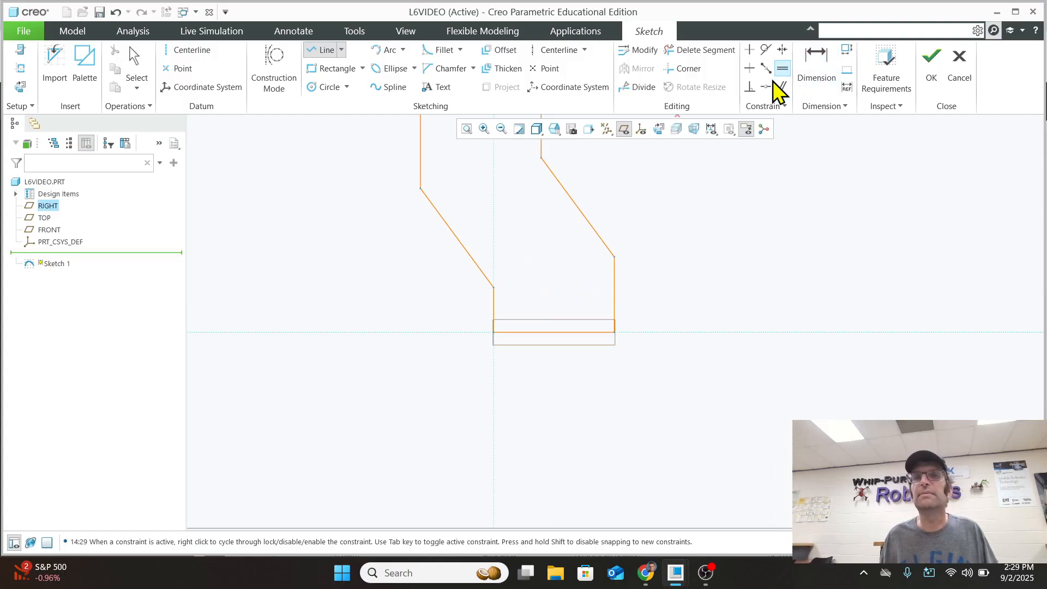
click(631, 132)
scroll(648, 271, down, 1)
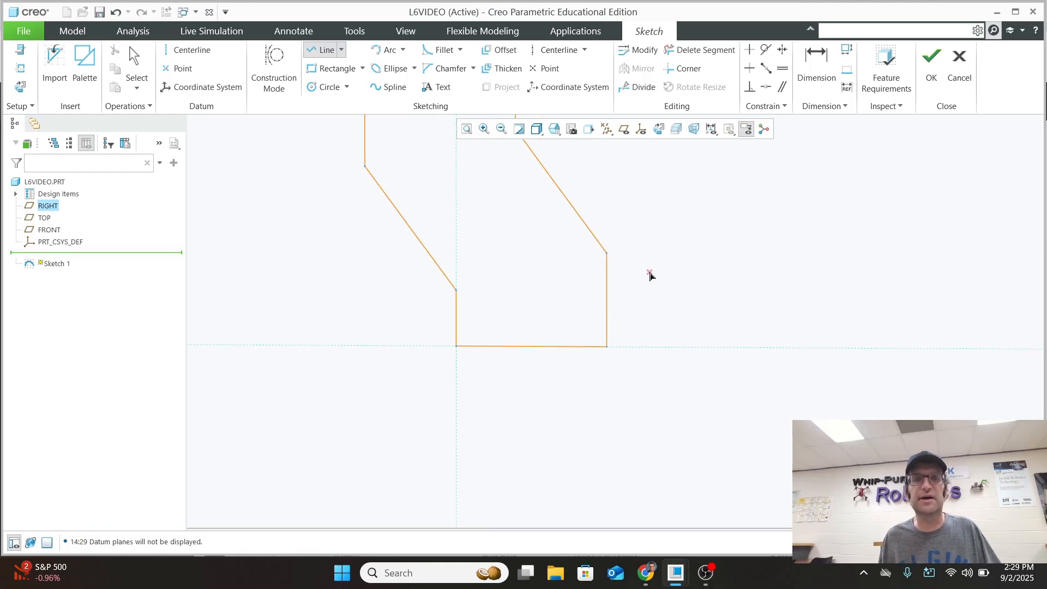
scroll(680, 280, up, 1)
mouse_move(675, 267)
shift+middle_down()
mouse_move(668, 322)
mouse_move(731, 442)
shift+middle_up()
scroll(730, 441, down, 2)
scroll(645, 370, up, 2)
scroll(646, 373, up, 2)
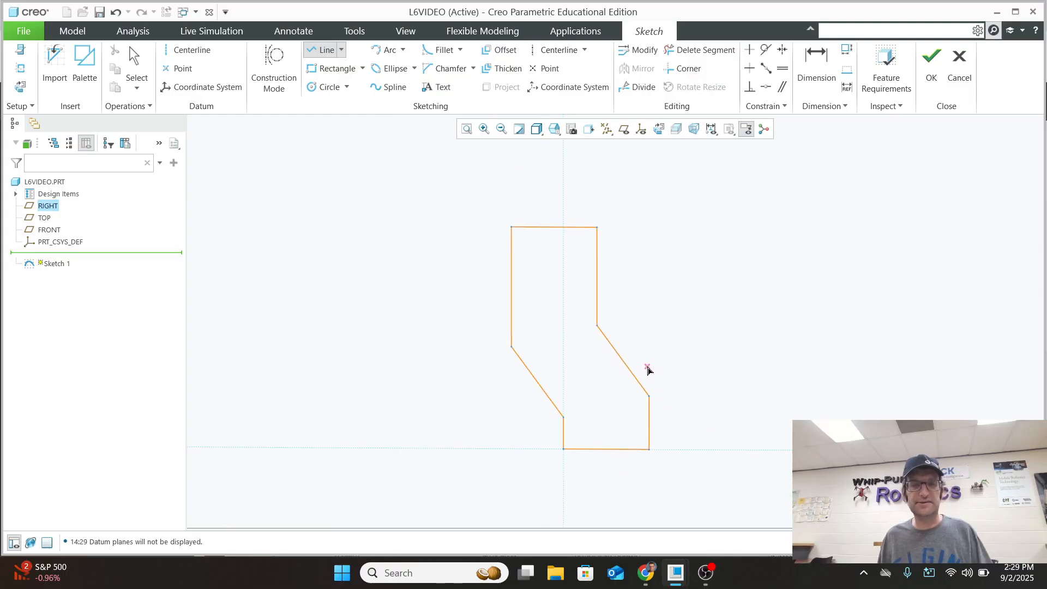
scroll(501, 227, up, 1)
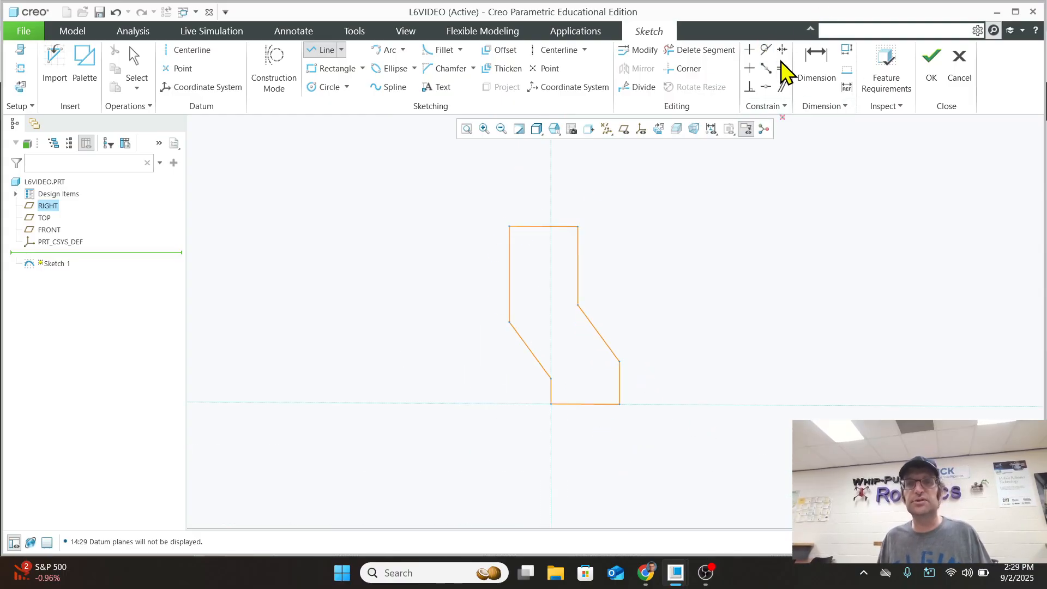
click(812, 61)
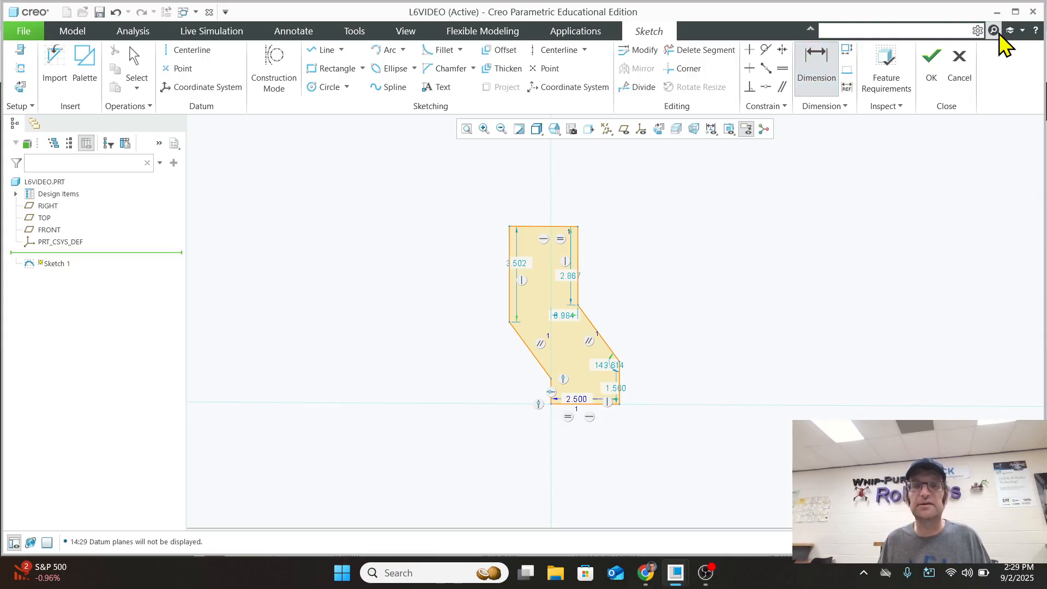
scroll(593, 383, down, 2)
scroll(610, 376, up, 1)
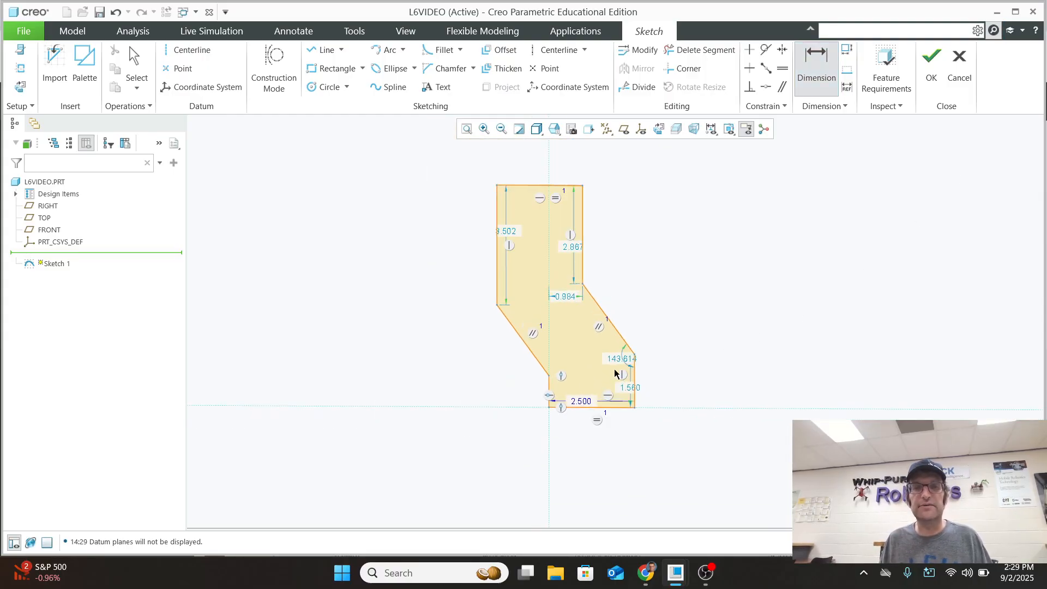
scroll(538, 299, down, 1)
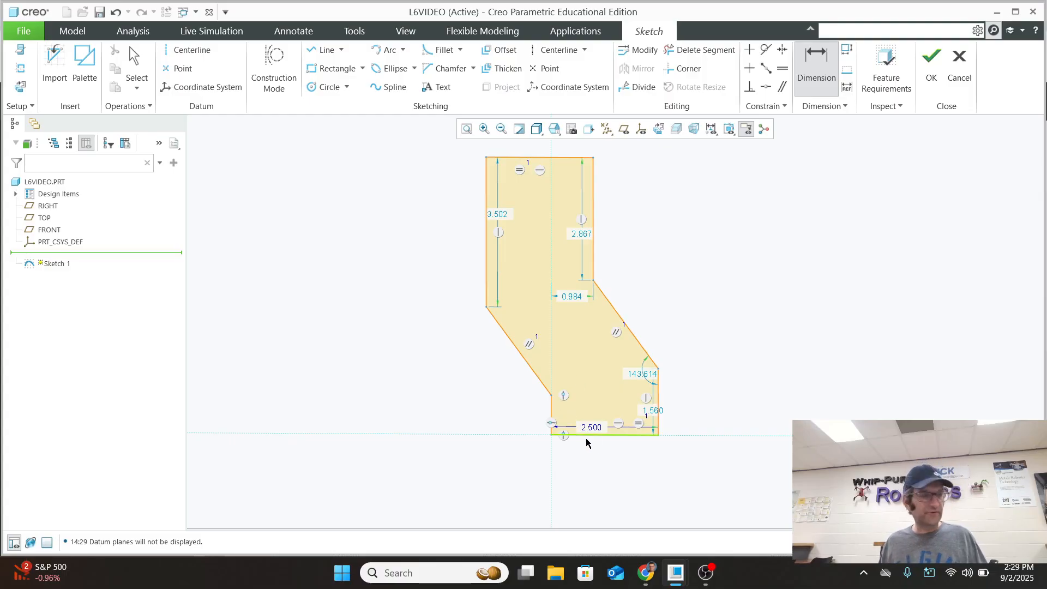
middle_click(647, 381)
Try to replace the angle dimension at the profile's lower right corner with one between the left slanted and left vertical edges
scroll(645, 381, down, 1)
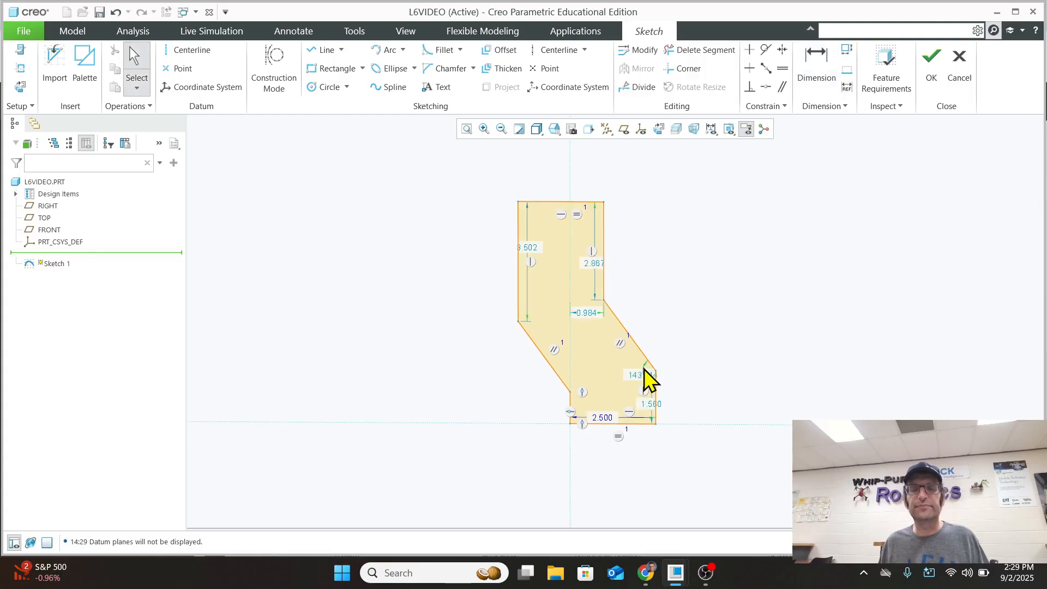
click(646, 380)
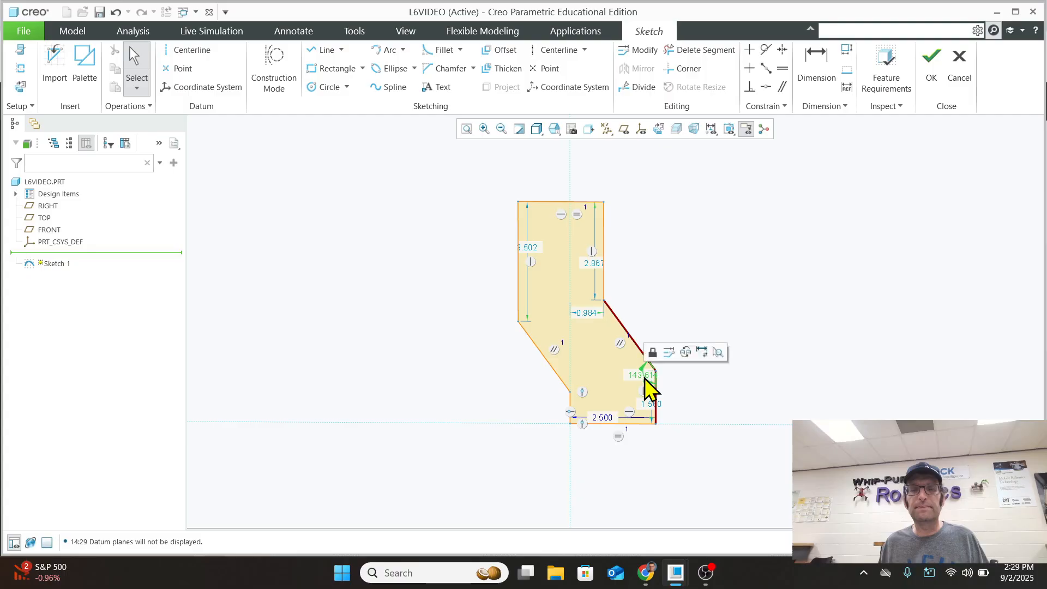
click(685, 352)
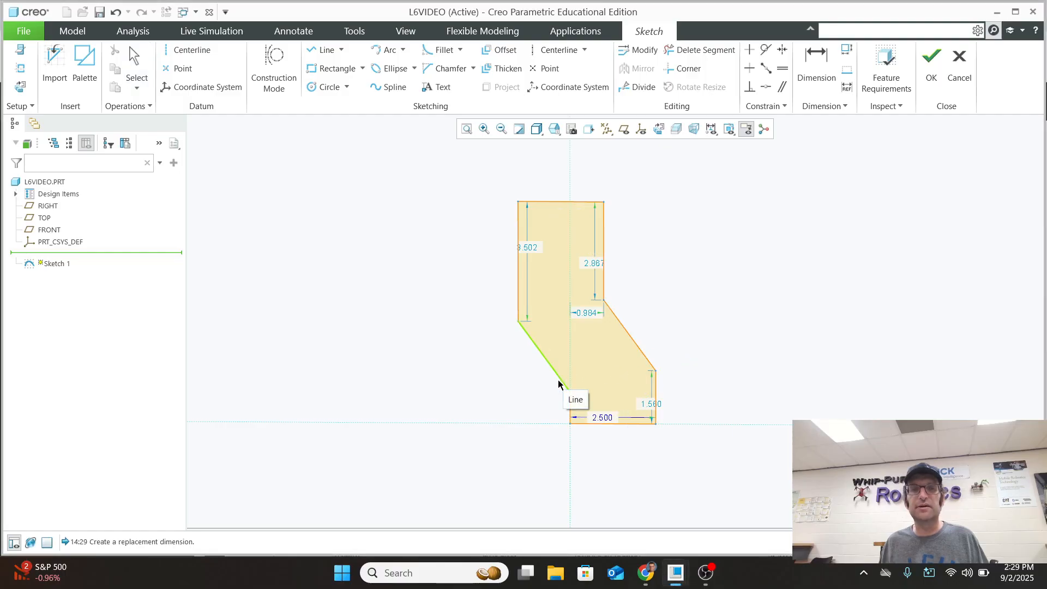
click(533, 347)
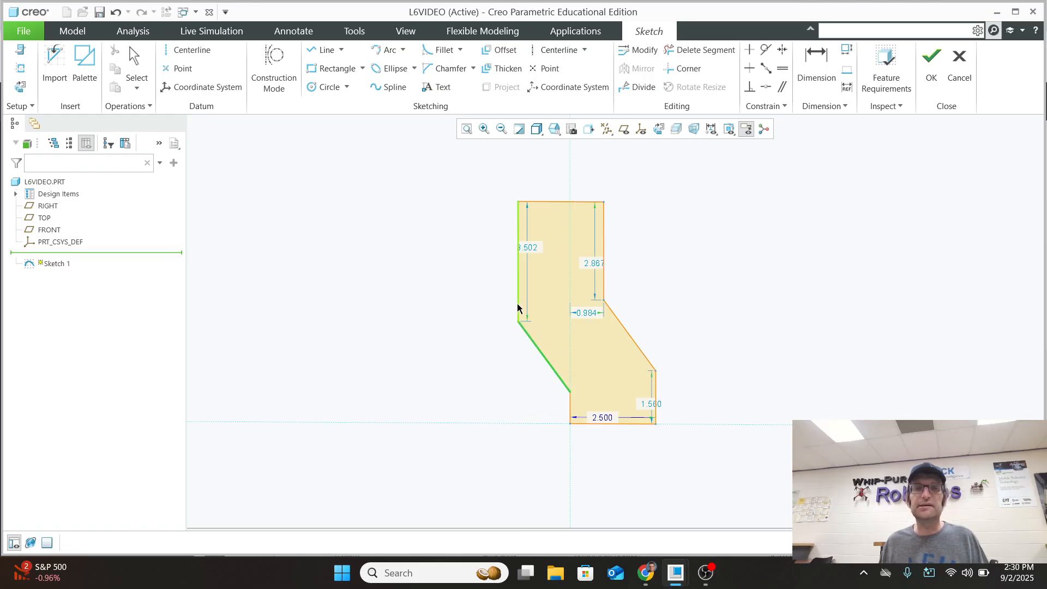
middle_click(519, 368)
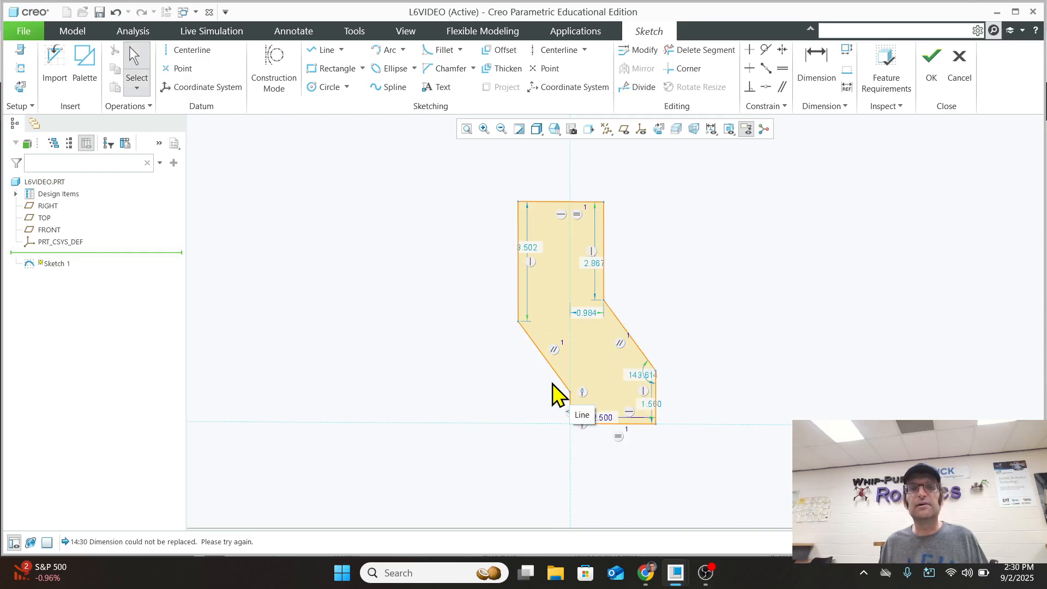
Replace the angle dimension at the profile's lower right corner with one between the left slanted and left vertical edges
click(648, 375)
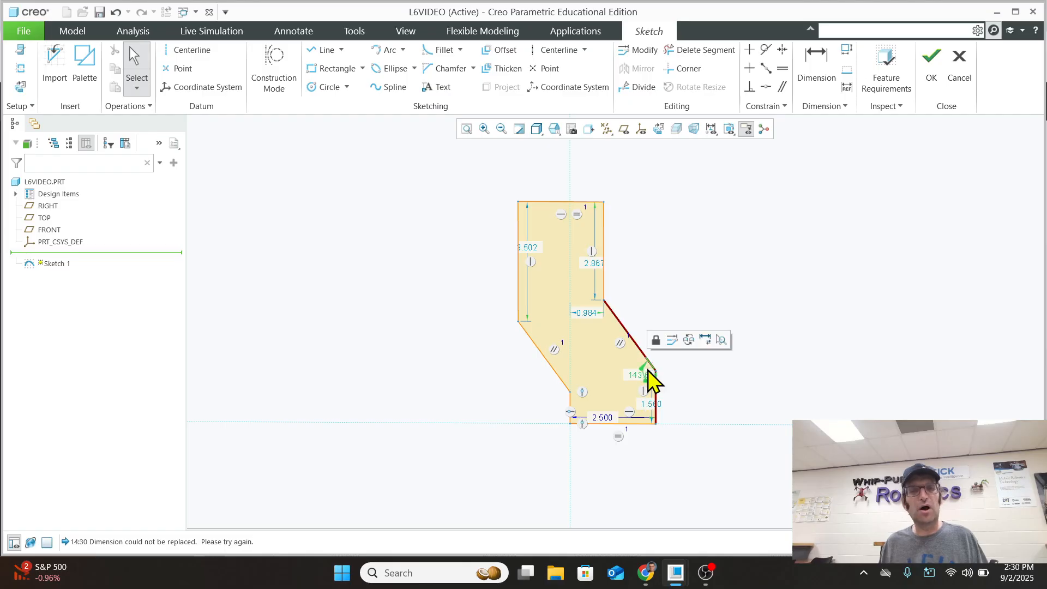
click(689, 341)
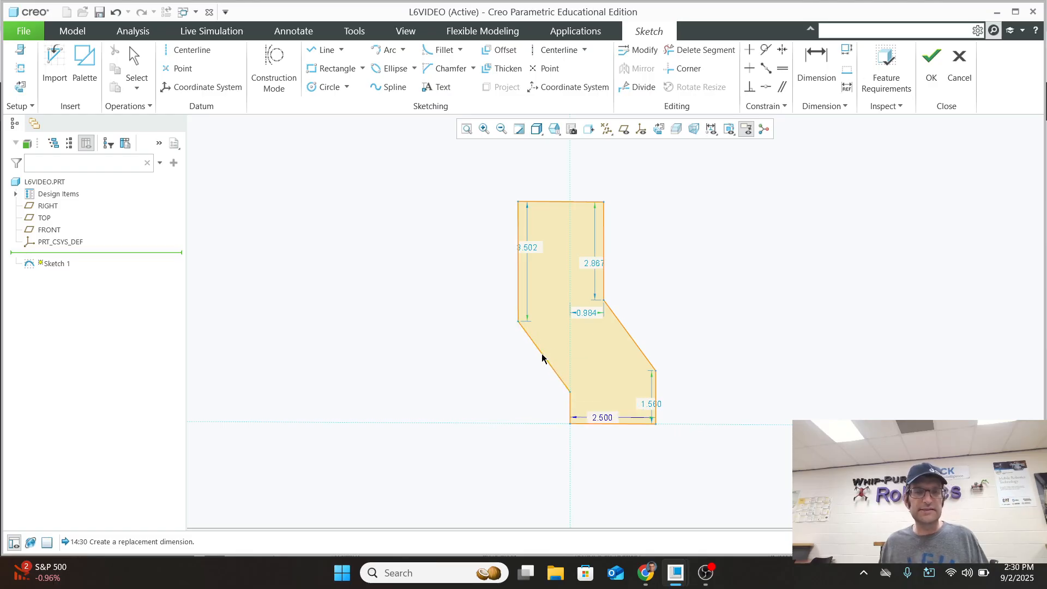
click(542, 358)
click(518, 301)
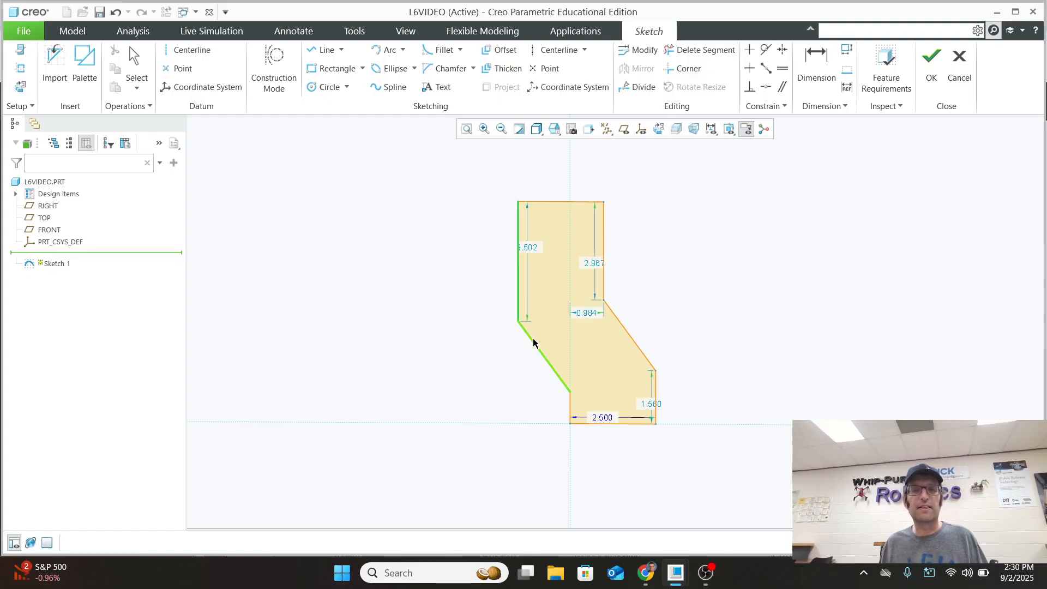
middle_click(518, 355)
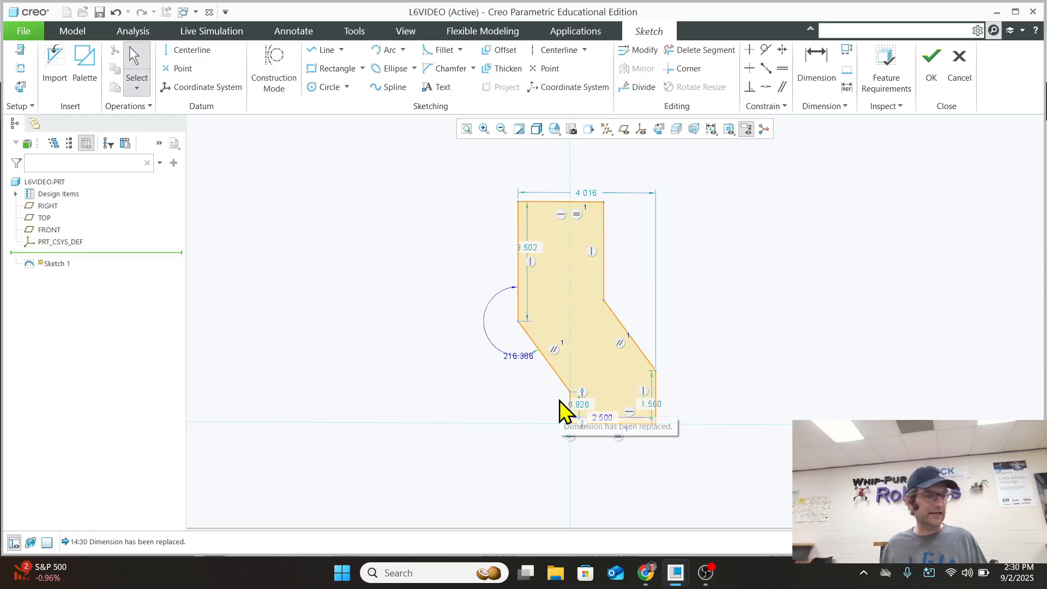
Set the outer angle between the left vertical and left slanted edges to 225 degrees
scroll(510, 371, up, 1)
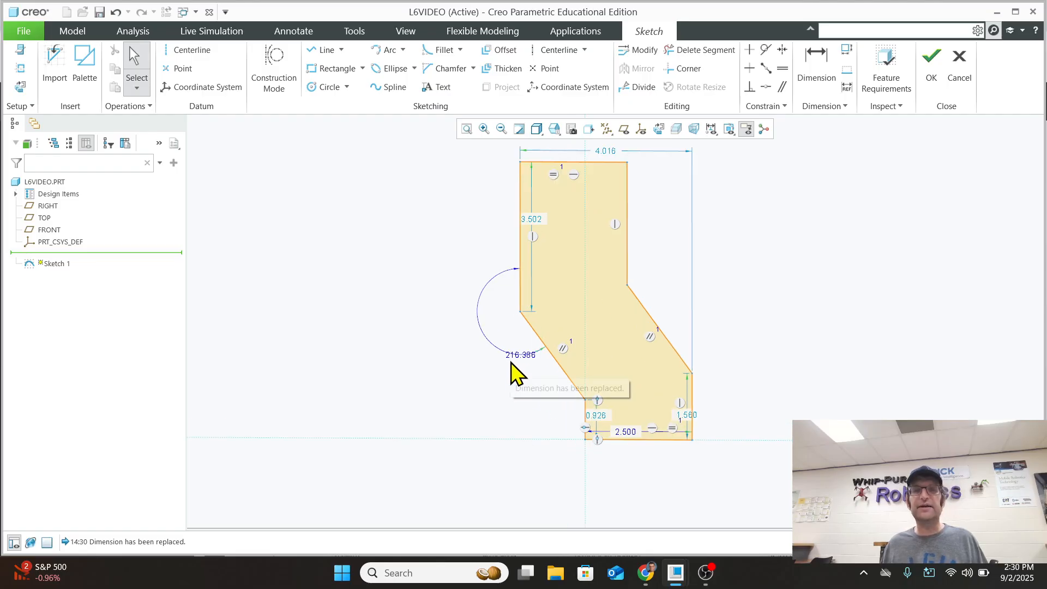
double_click(523, 355)
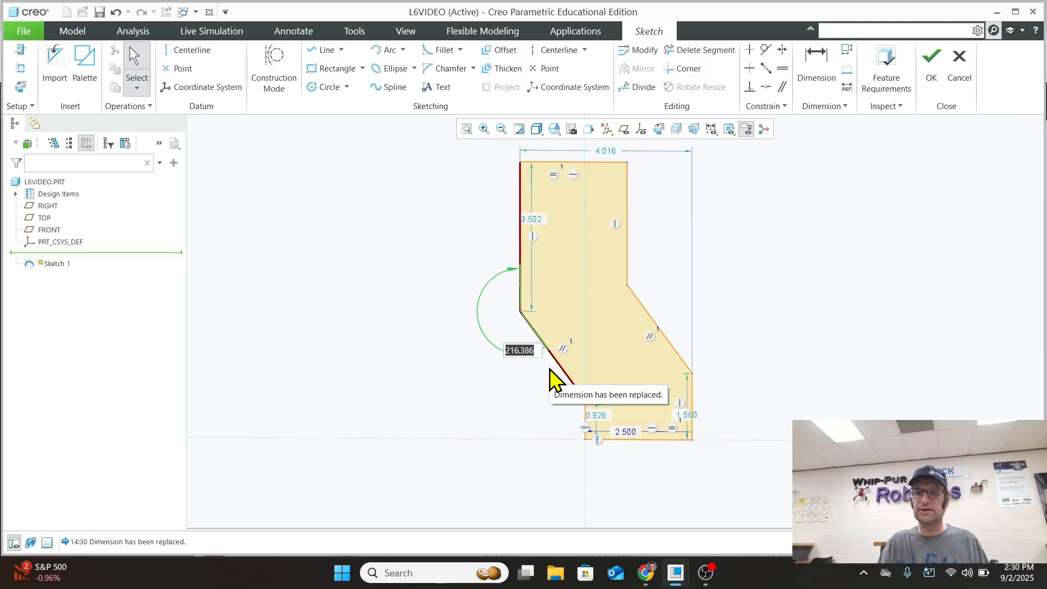
text(225)
key(Return)
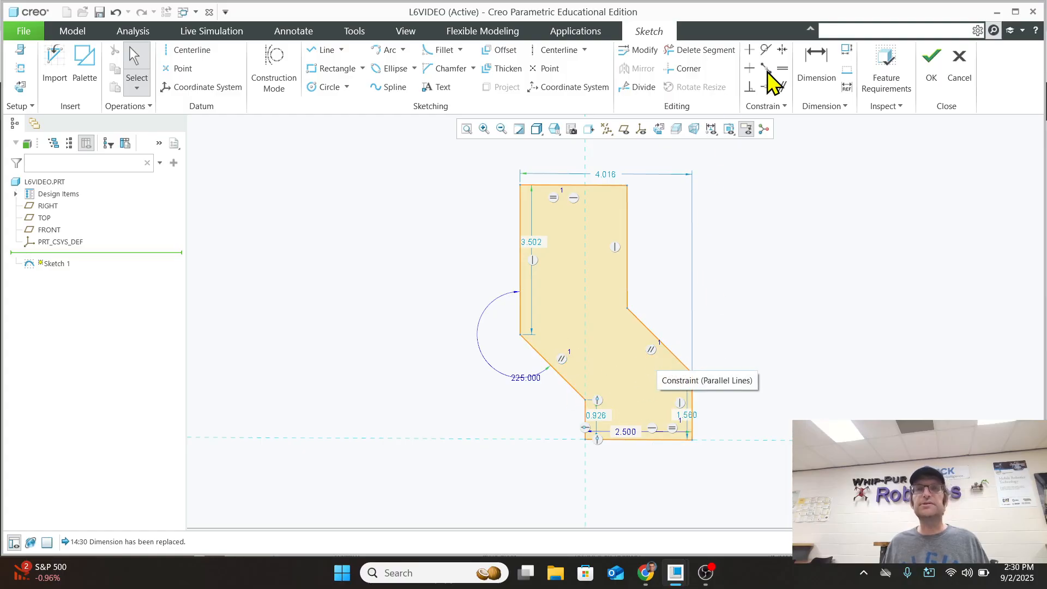
Dimension the perpendicular distance between the two parallel slanted edges and set it to 3
click(821, 57)
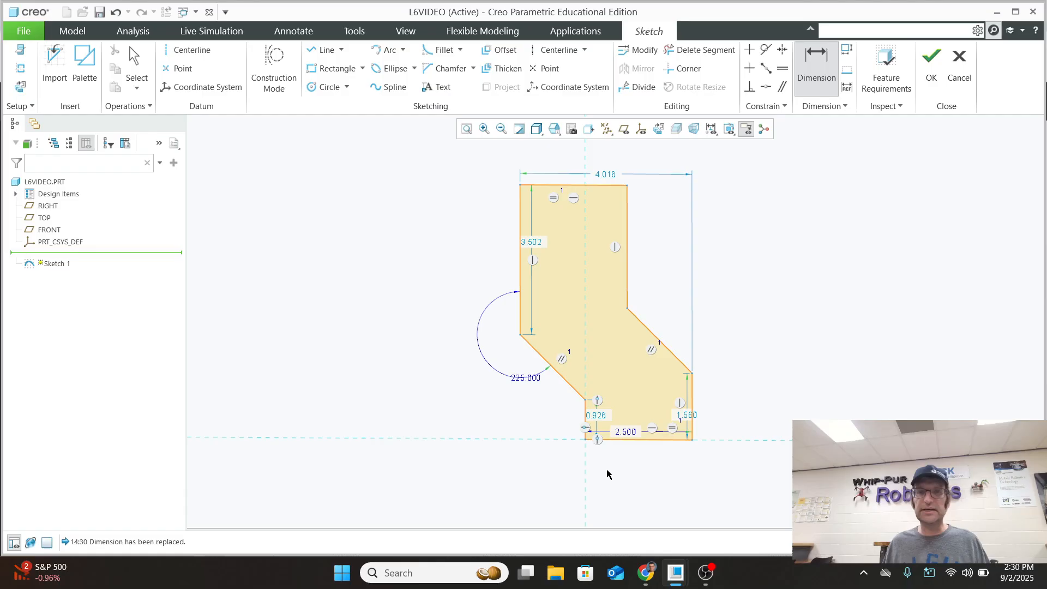
click(644, 325)
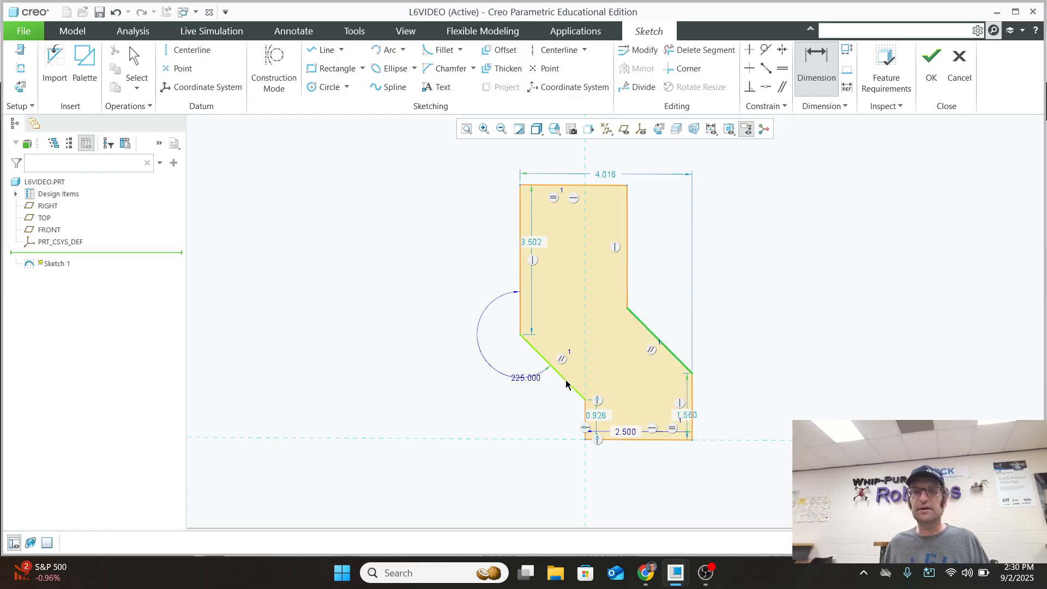
click(571, 385)
middle_click(738, 413)
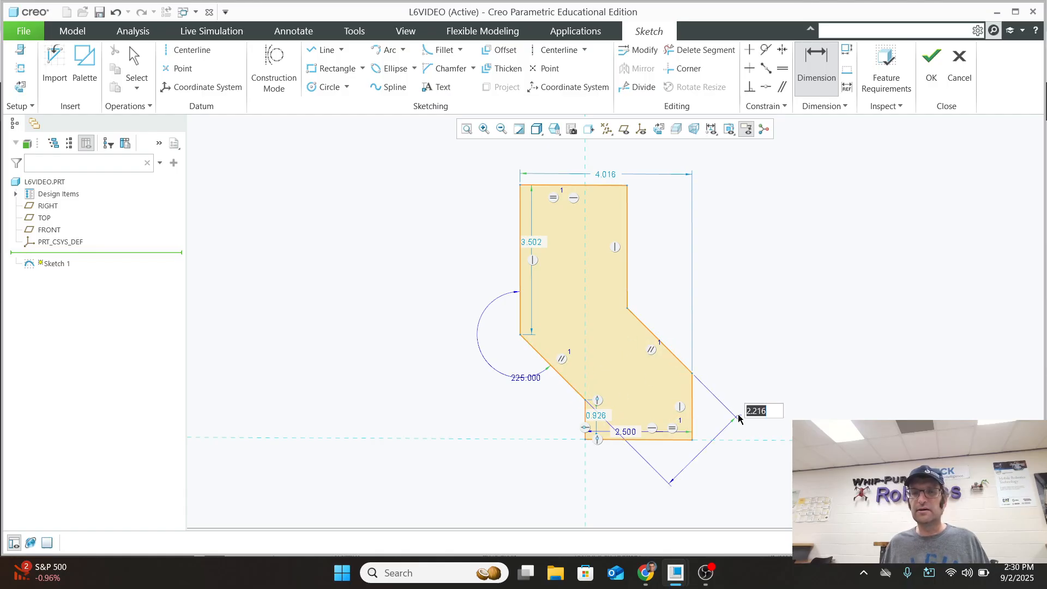
text(3)
key(Return)
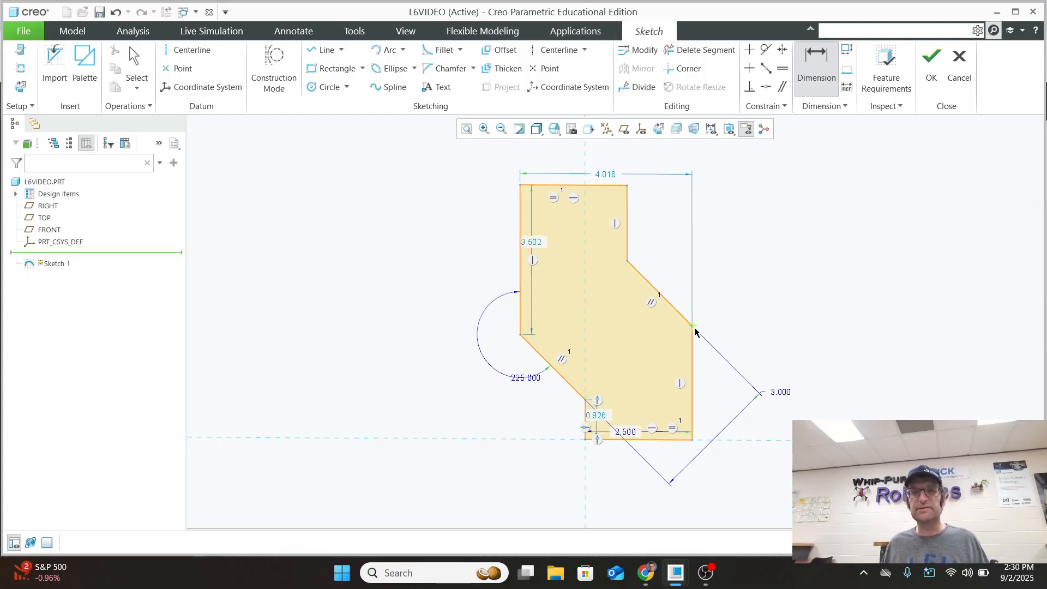
Set the profile's overall width to 3.5
scroll(702, 350, up, 1)
scroll(700, 294, down, 2)
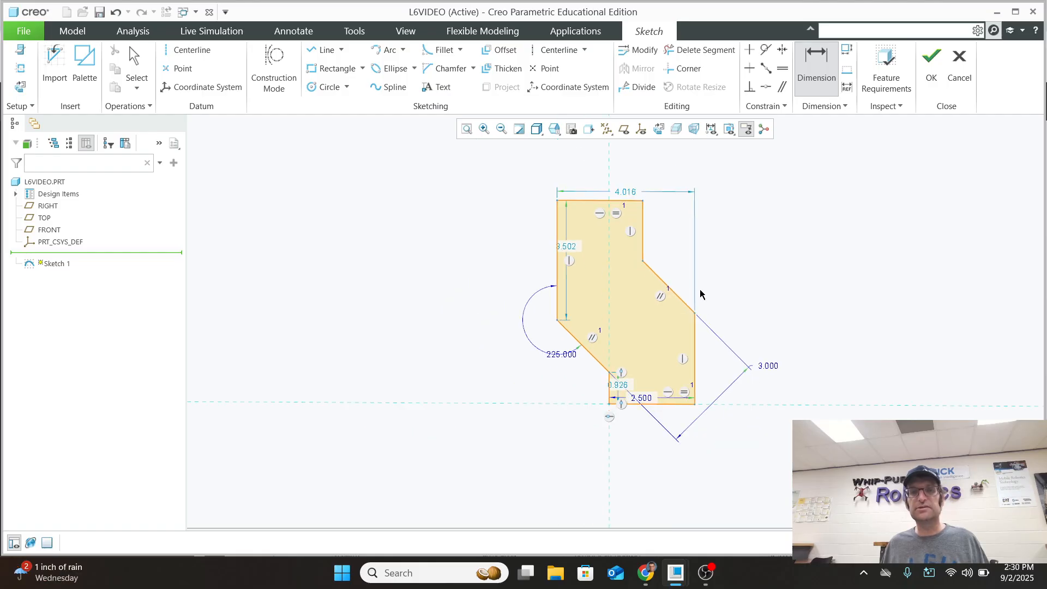
scroll(663, 188, up, 1)
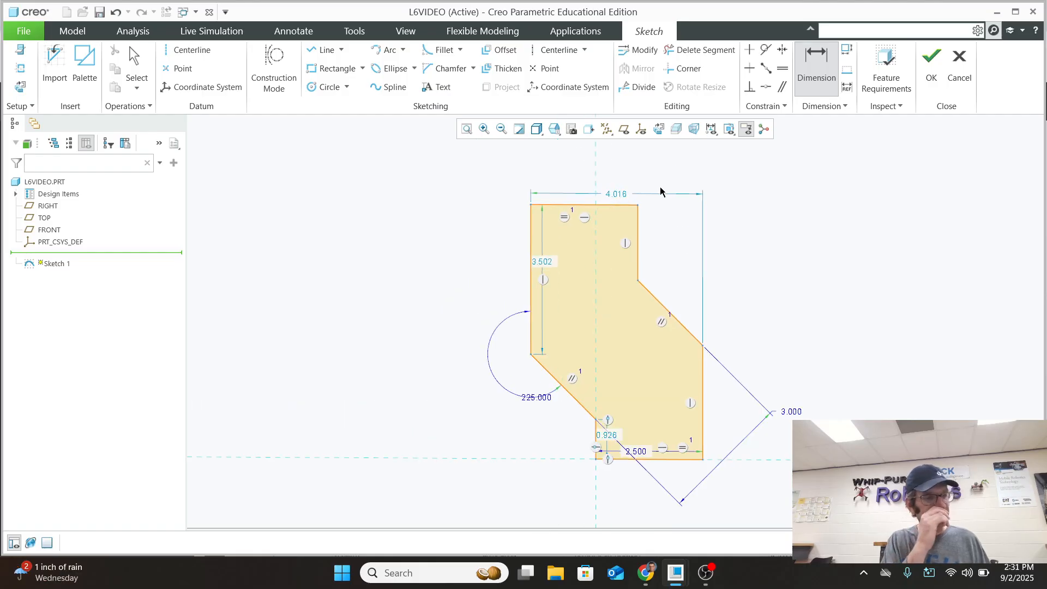
double_click(615, 195)
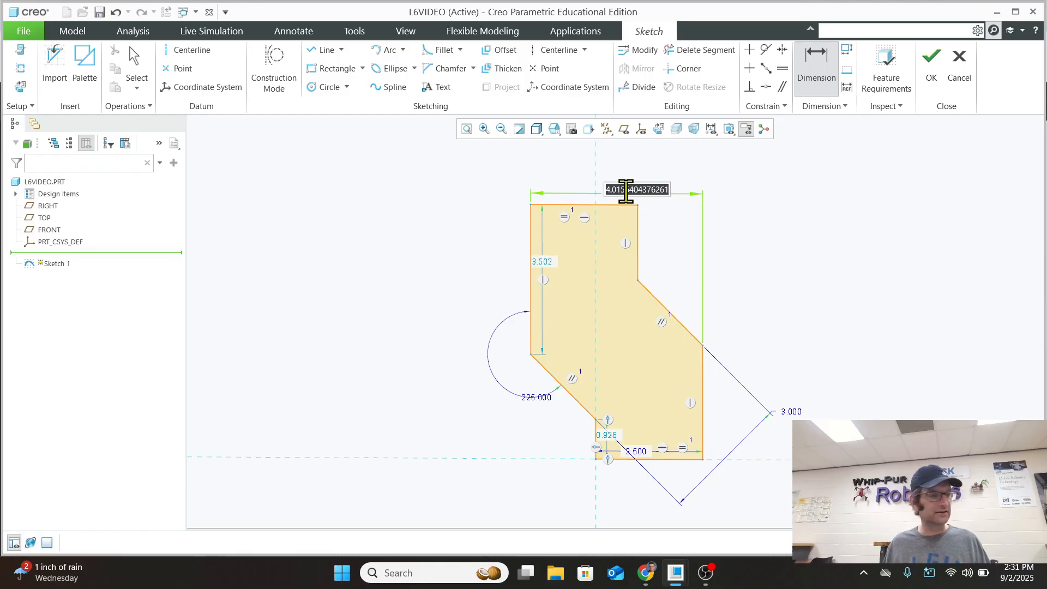
text(3.5)
key(Return)
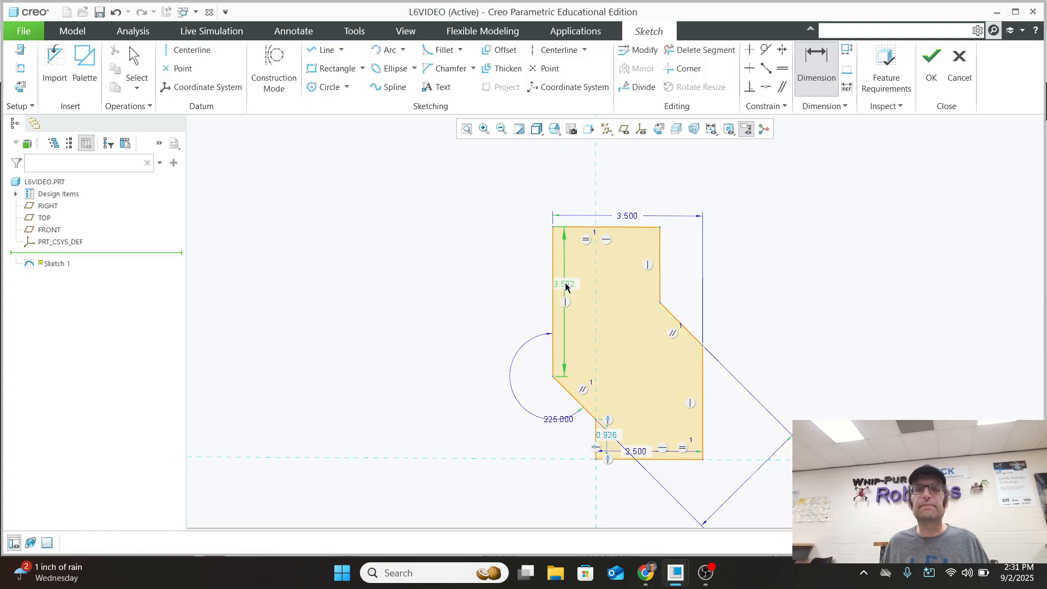
double_click(564, 327)
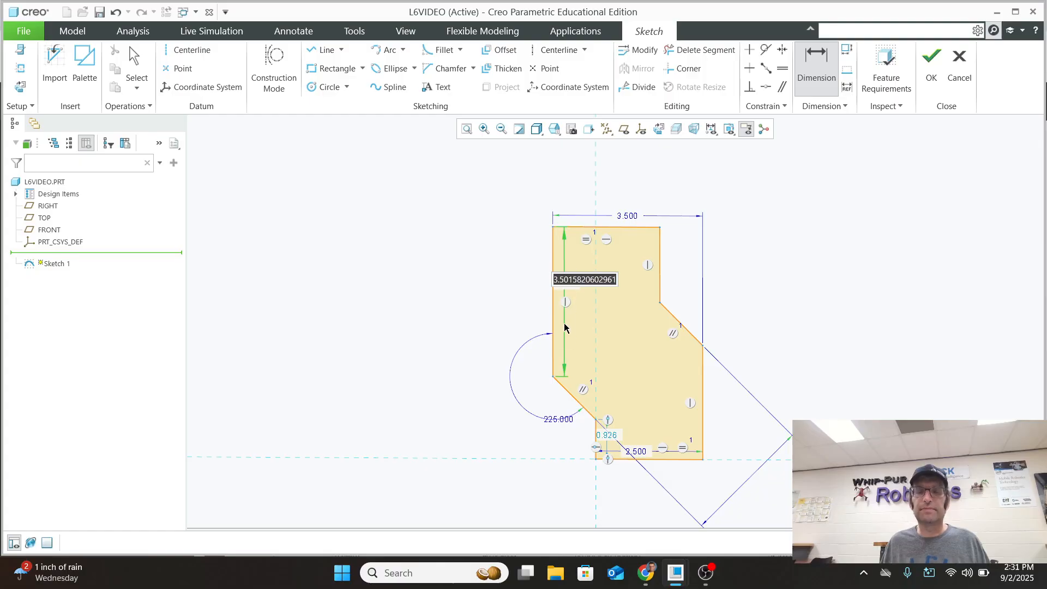
key(BackSpace)
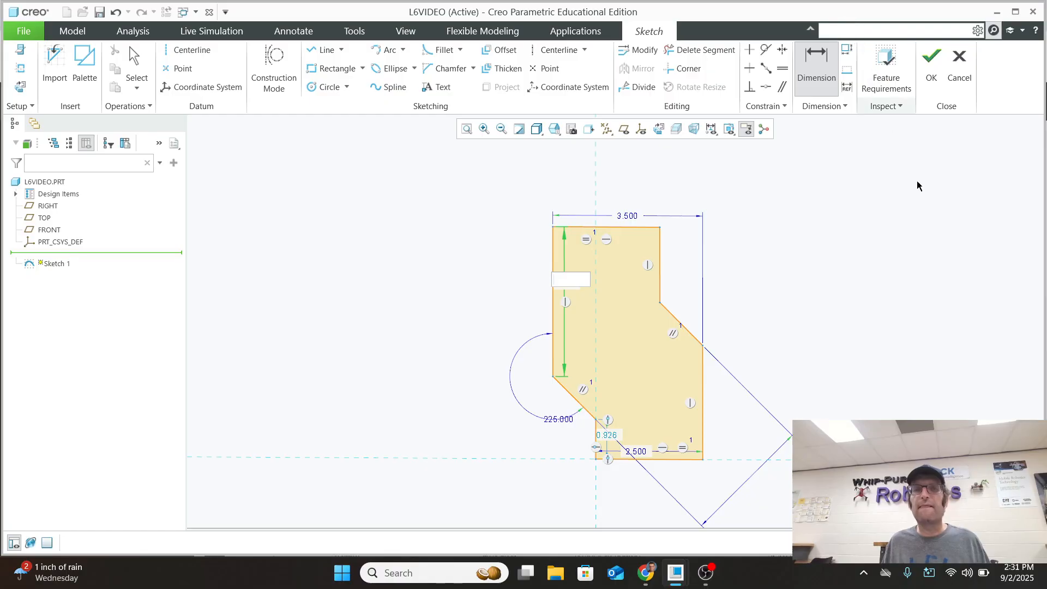
middle_click(807, 262)
scroll(577, 320, up, 2)
scroll(577, 320, down, 5)
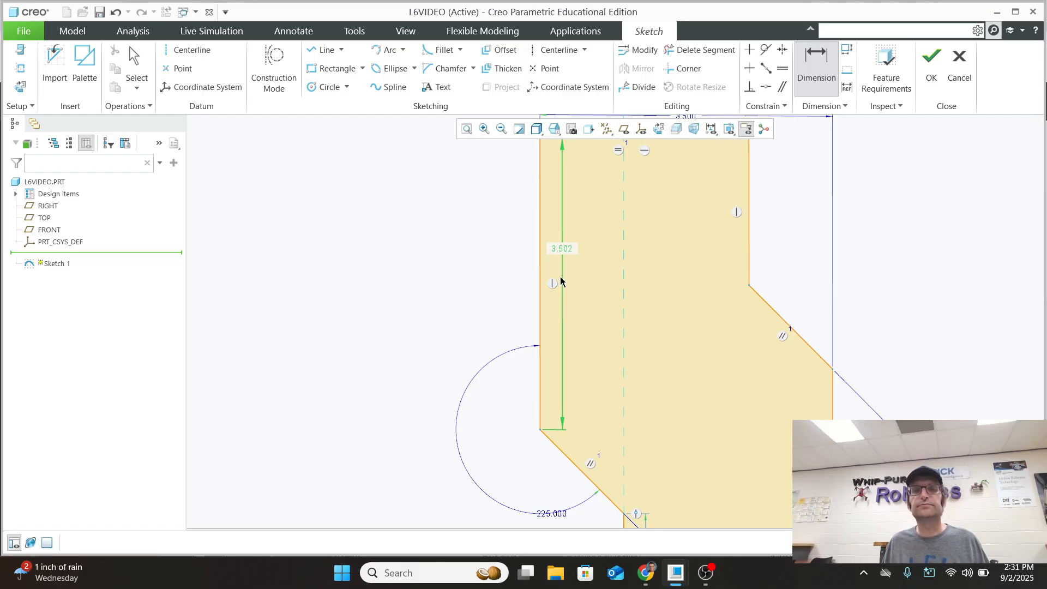
middle_click(561, 282)
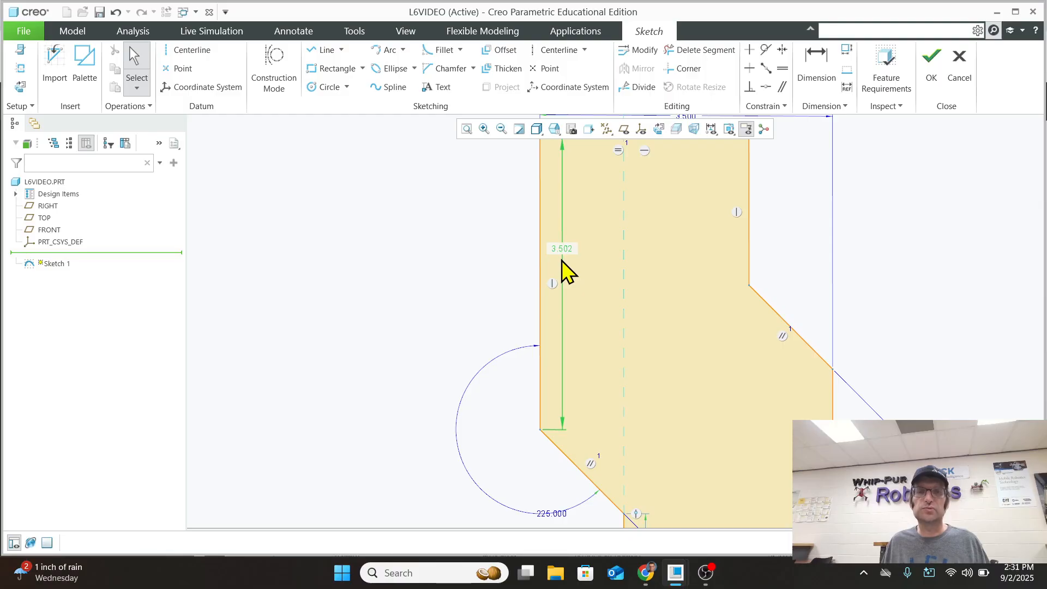
scroll(591, 382, up, 3)
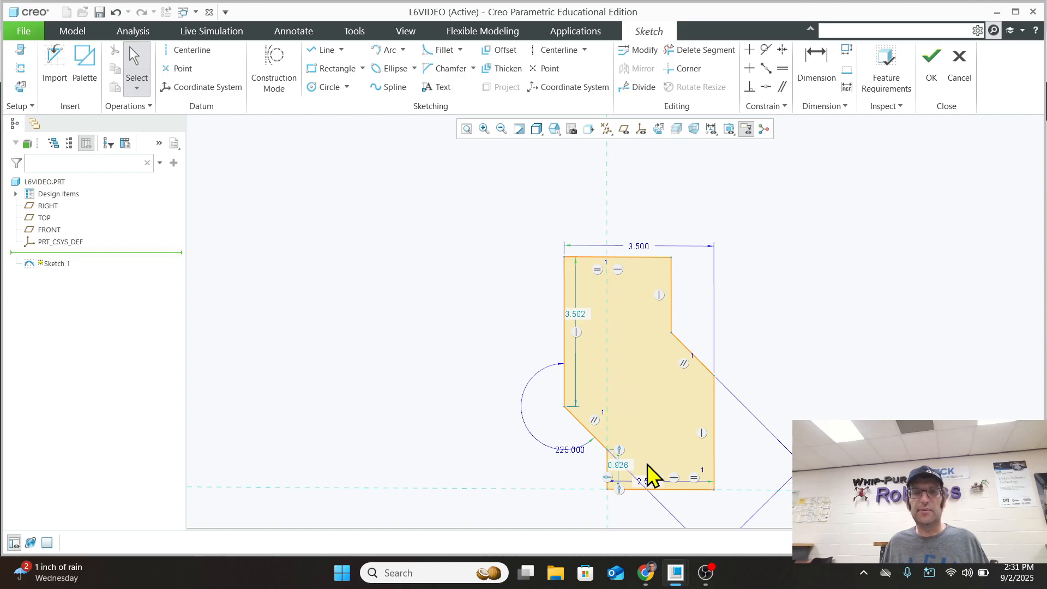
scroll(646, 460, down, 1)
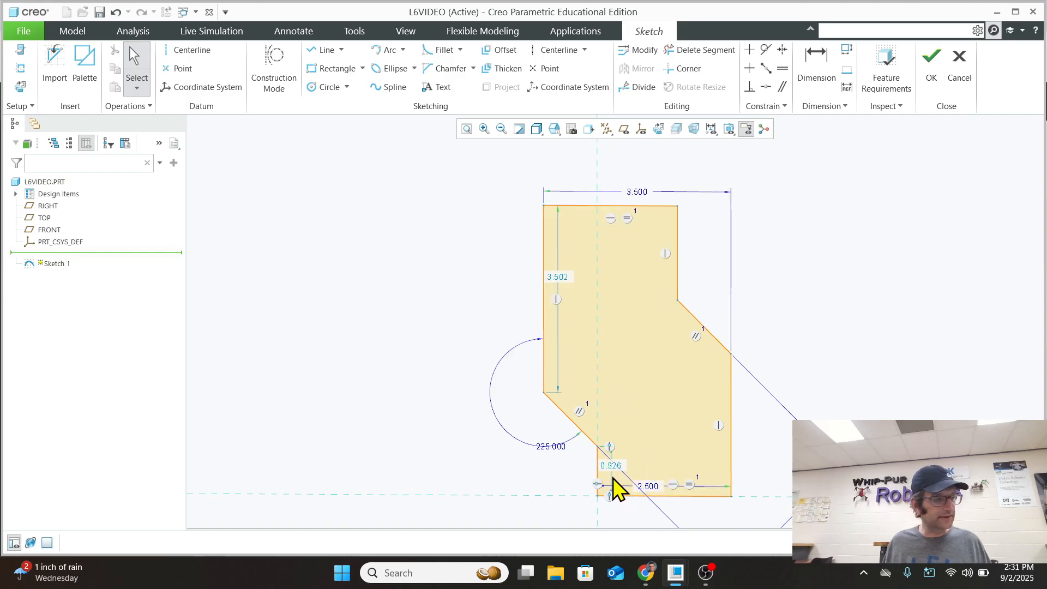
click(610, 466)
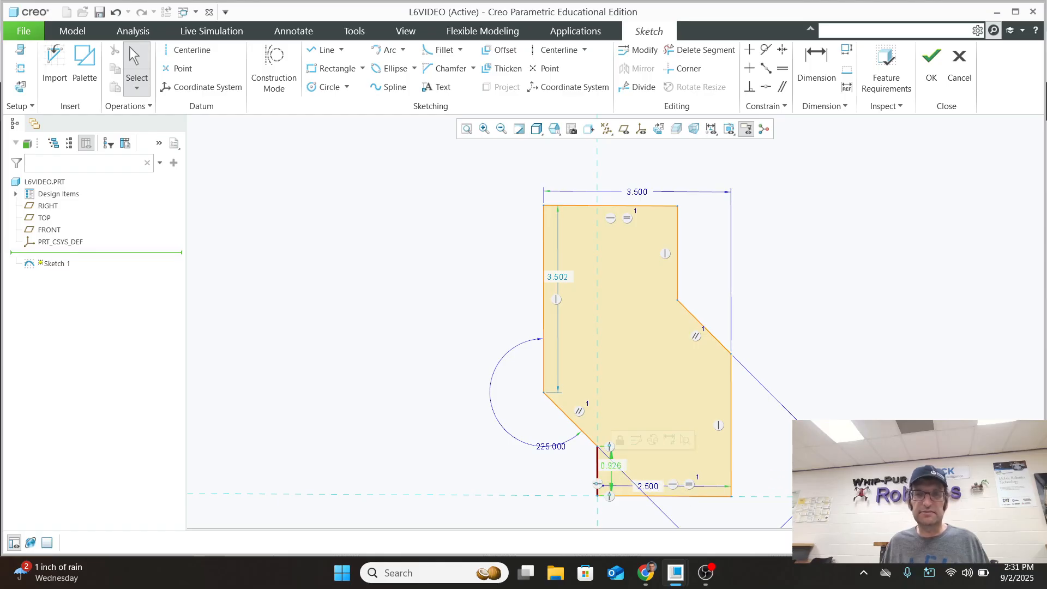
click(807, 432)
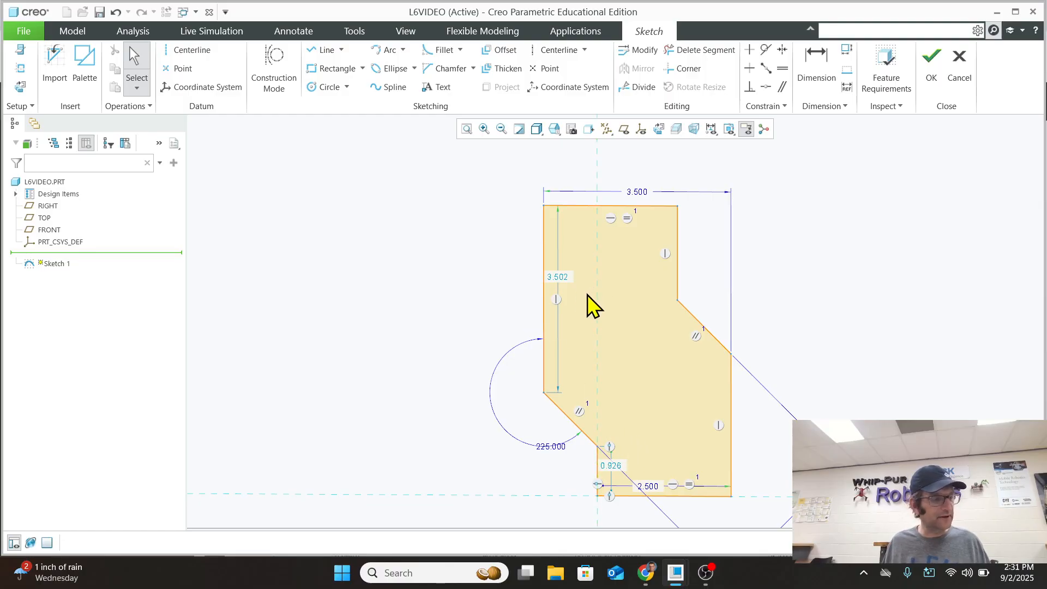
Dimension the profile's overall height from its top right corner to its bottom right corner and set it to 6
scroll(763, 493, up, 1)
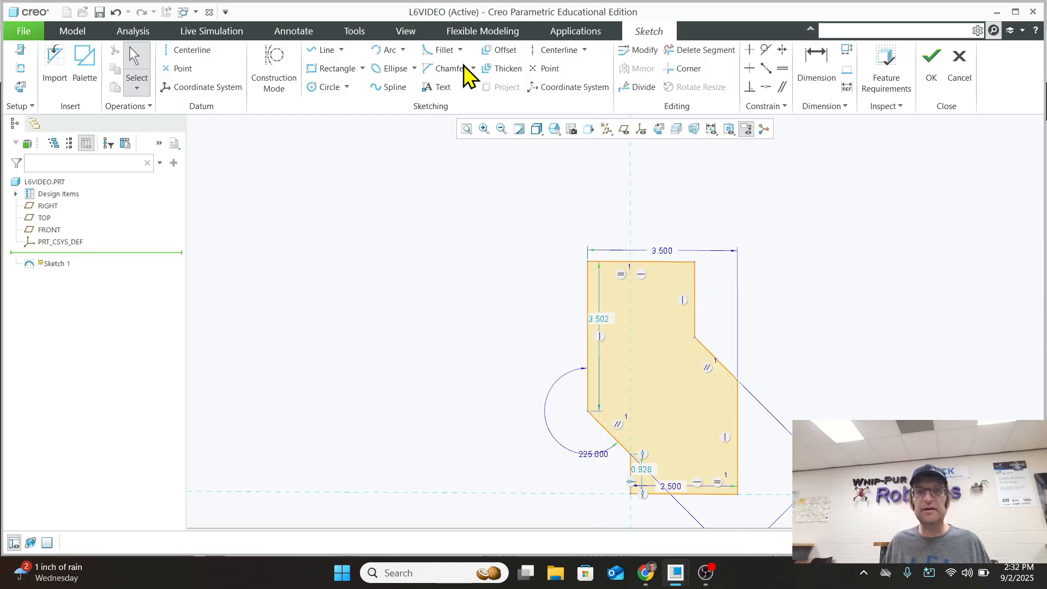
click(815, 63)
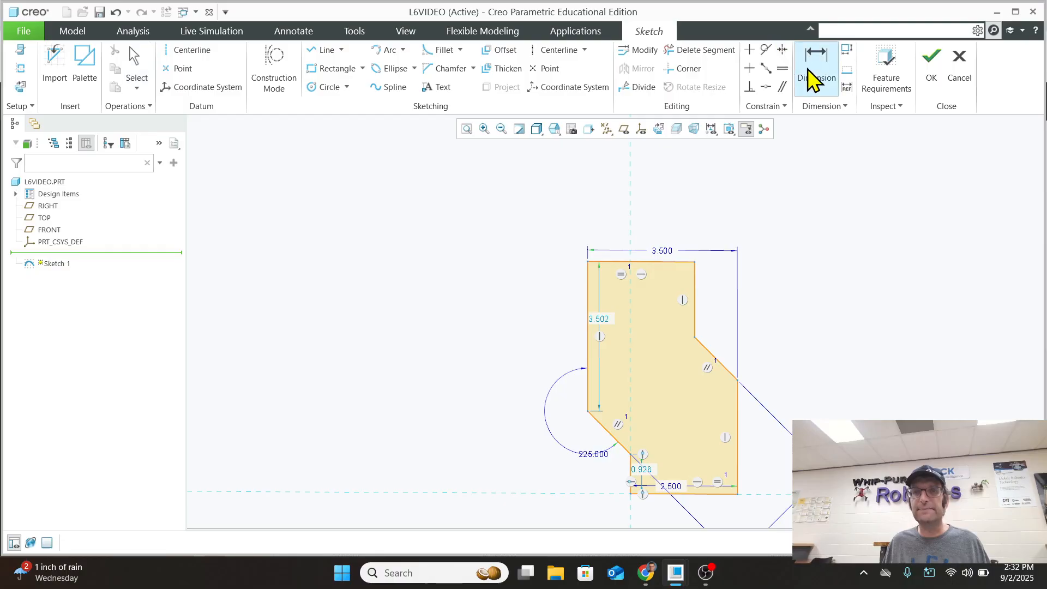
click(693, 263)
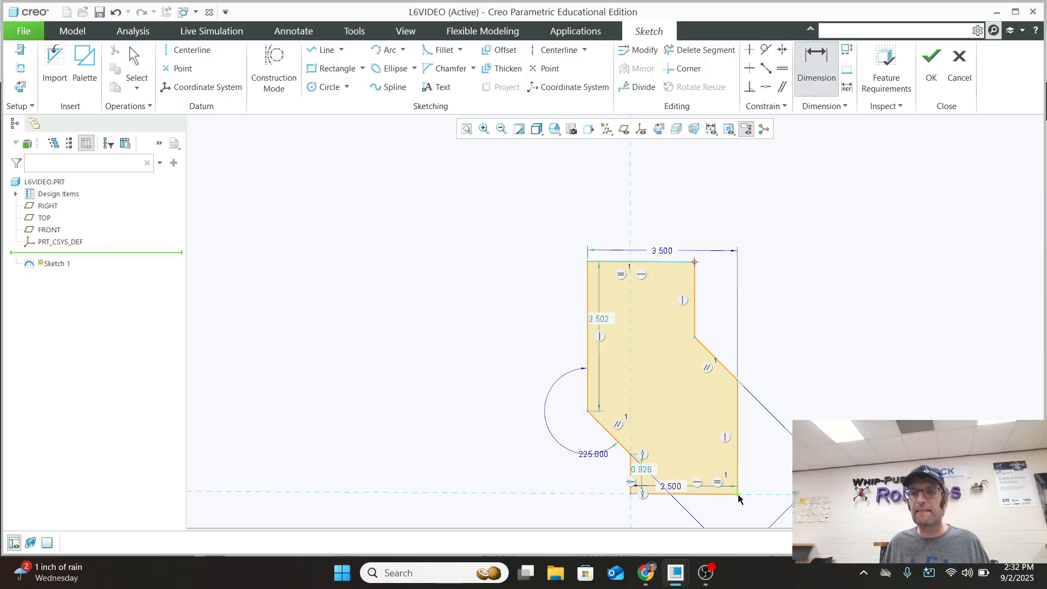
click(738, 494)
scroll(797, 369, down, 1)
middle_click(799, 368)
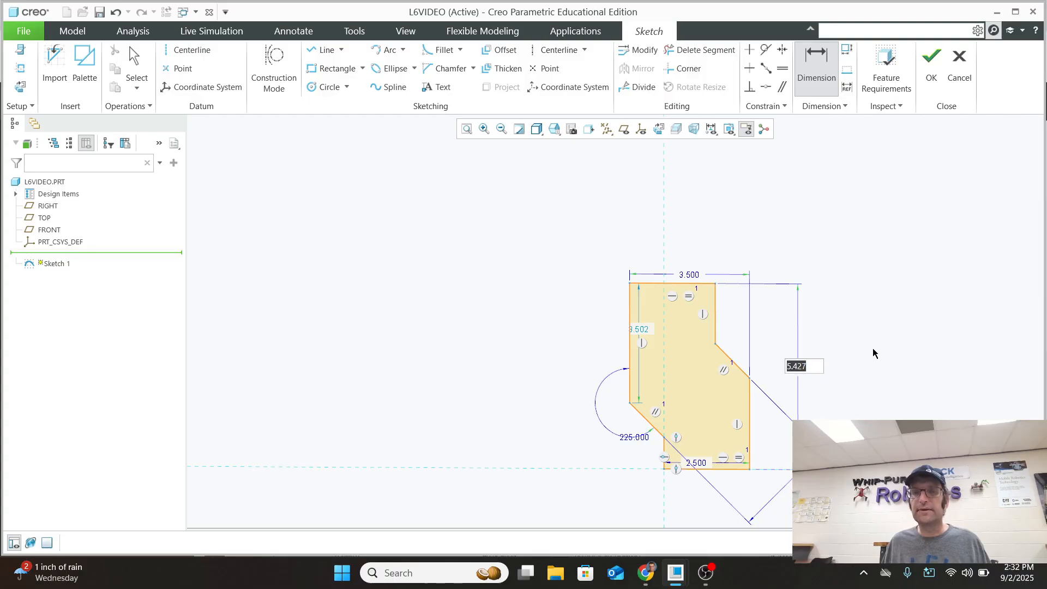
text(6)
key(Return)
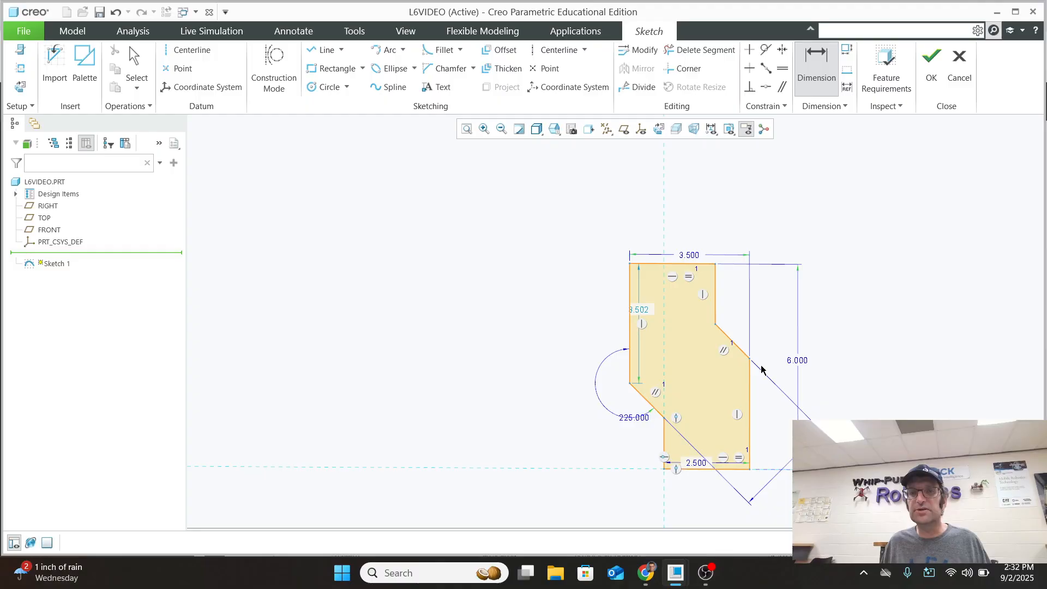
Dimension the vertical distance from the top right corner to the lower end of the right slanted edge as 2.75
click(715, 264)
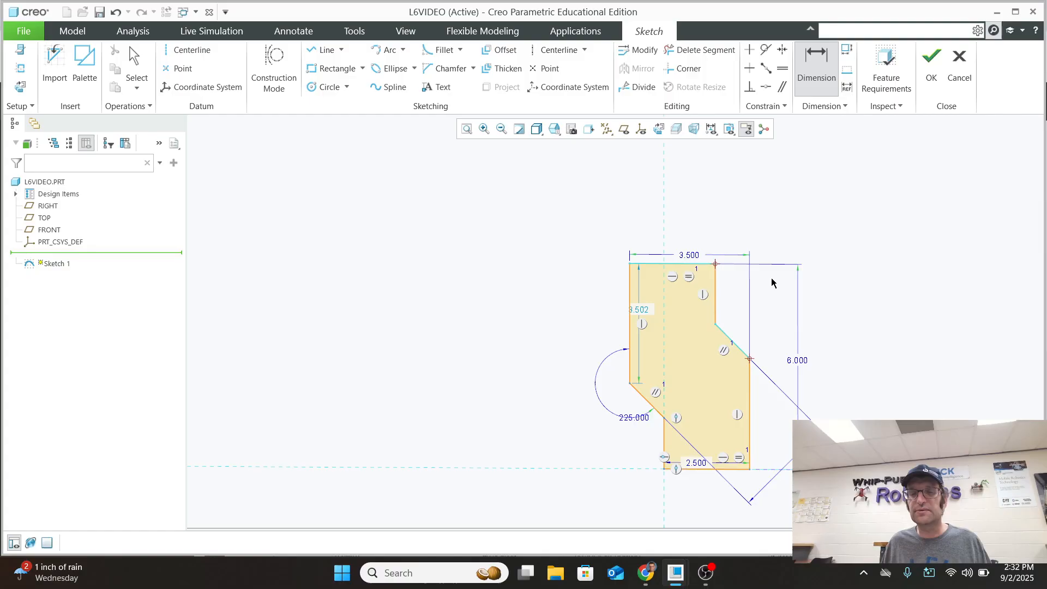
middle_click(769, 284)
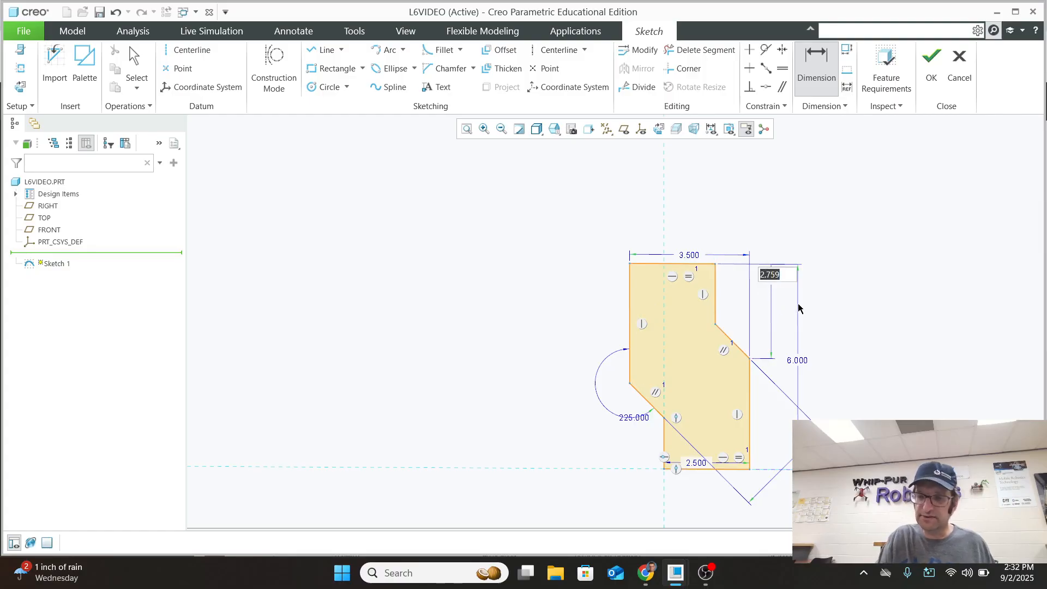
text(2.75)
key(Return)
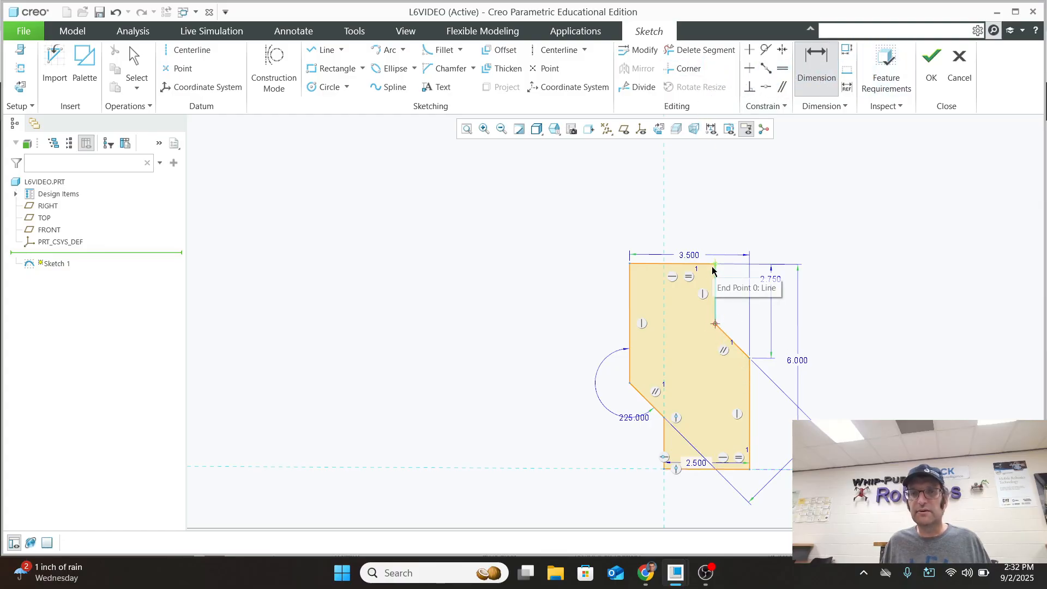
Dimension the length of the profile's upper right vertical edge as 1.75, resolving the sketch conflict by deleting the Equal lengths constraint
click(729, 283)
middle_click(729, 282)
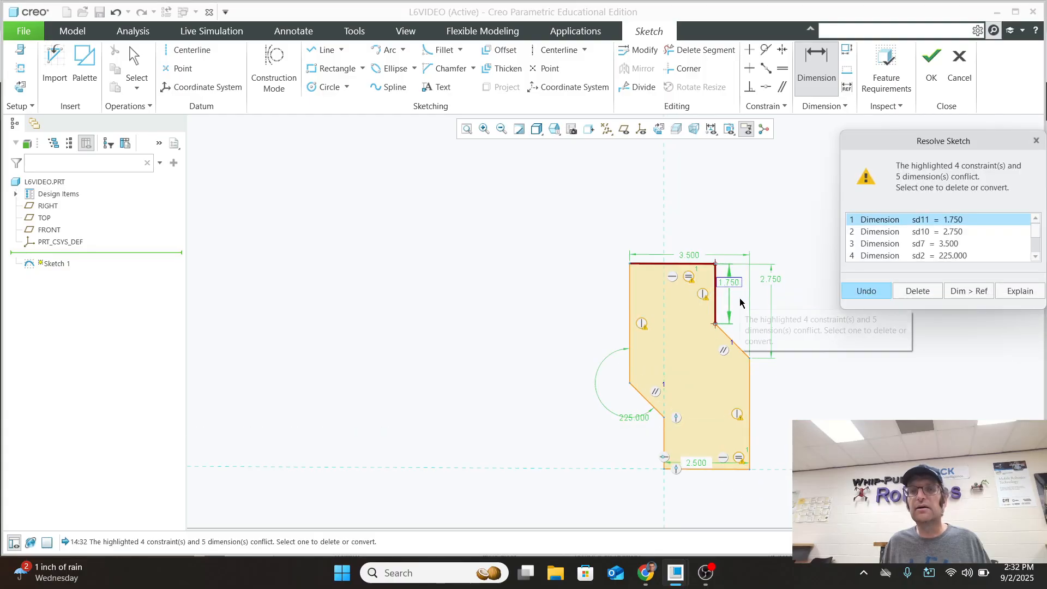
scroll(749, 313, up, 2)
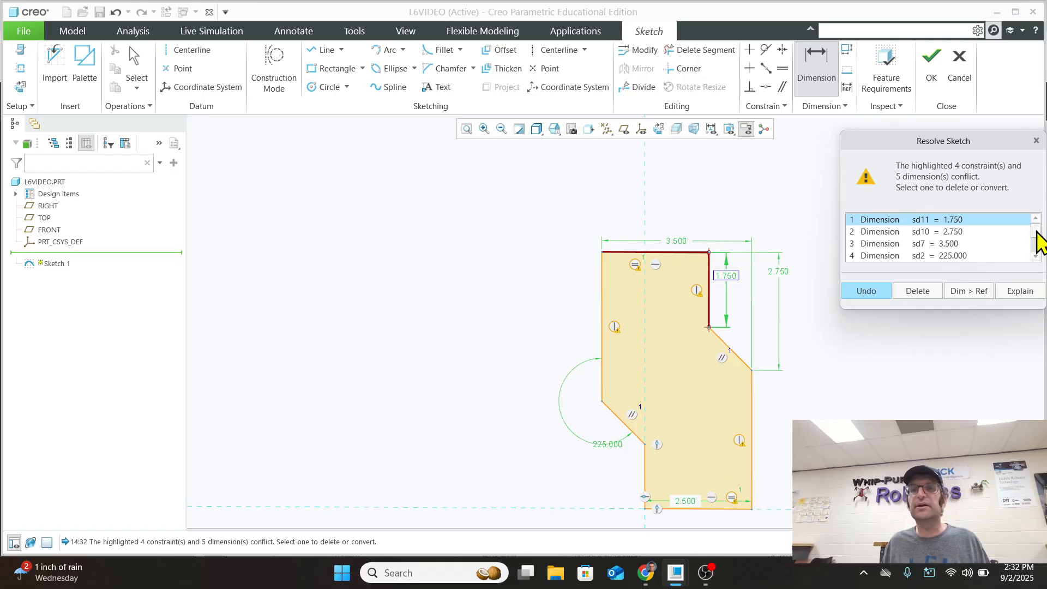
drag(1035, 230, 1035, 240)
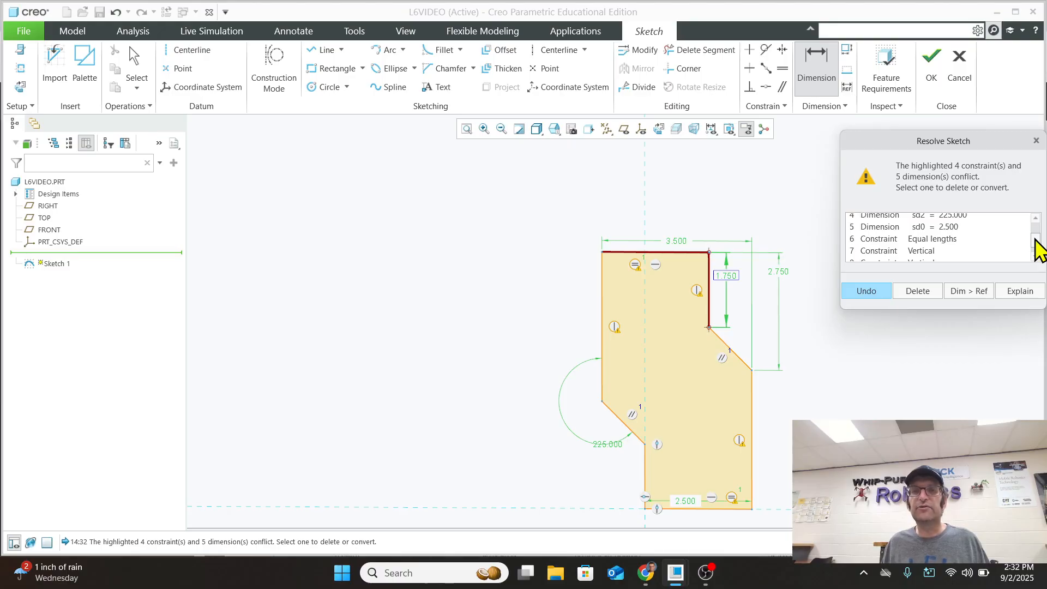
mouse_move(1035, 235)
mouse_down()
mouse_move(1036, 246)
mouse_move(1036, 238)
mouse_up()
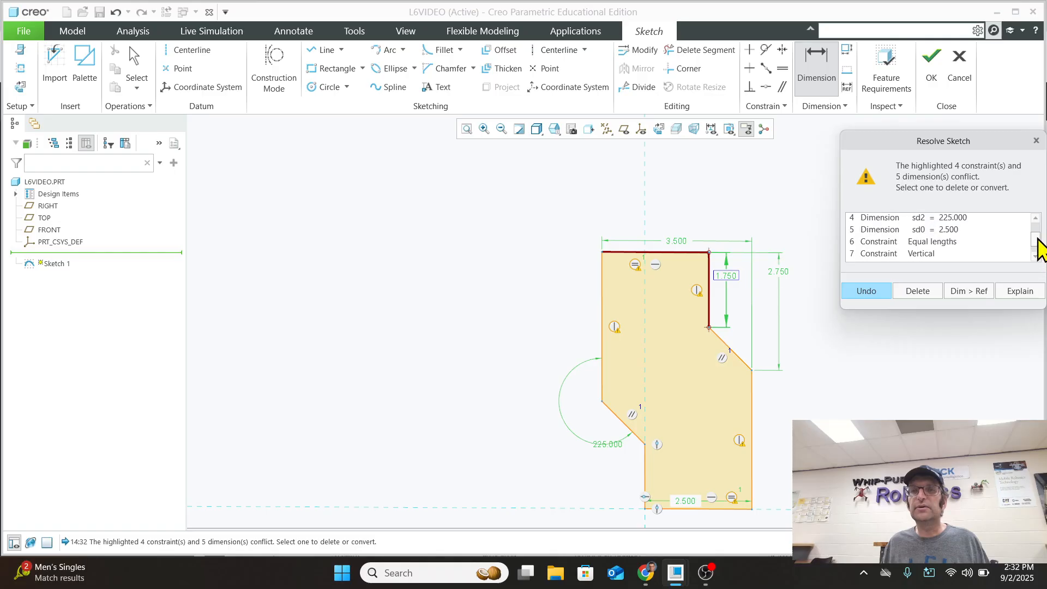
click(924, 242)
click(899, 292)
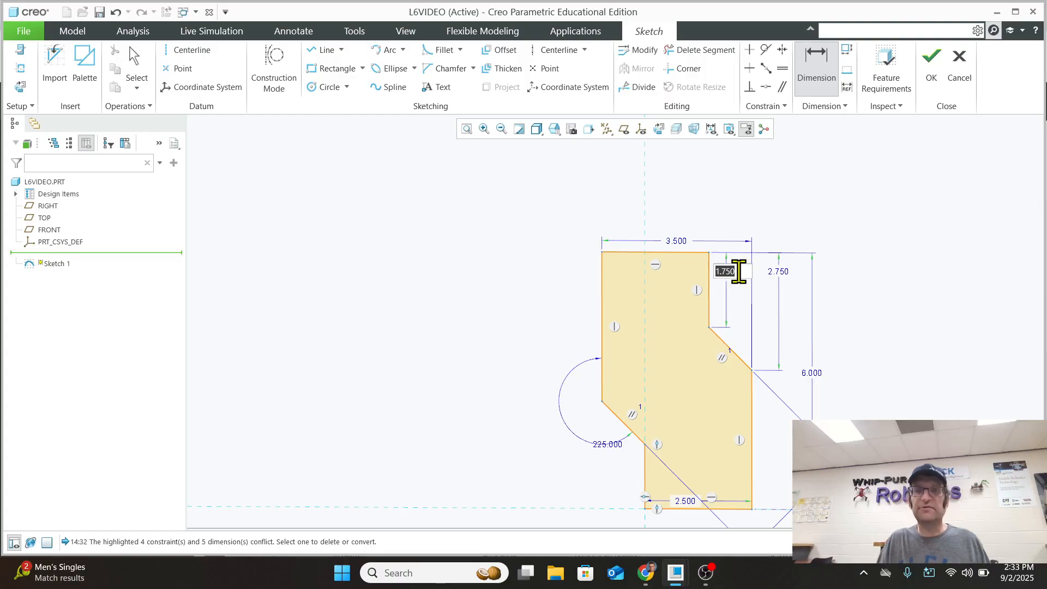
click(945, 345)
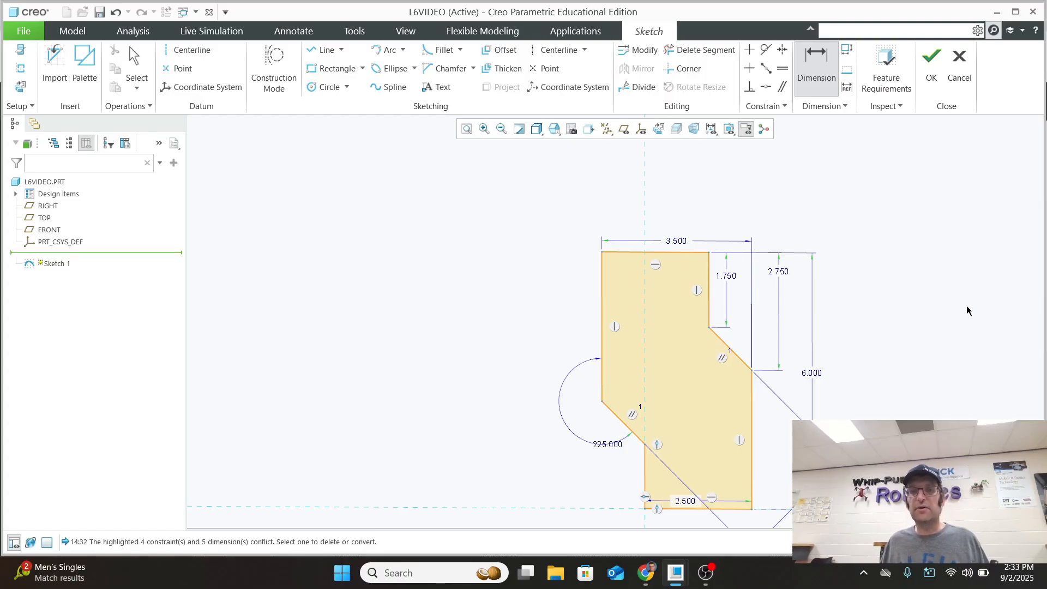
Save the fully dimensioned side profile sketch and exit sketching
scroll(704, 406, up, 2)
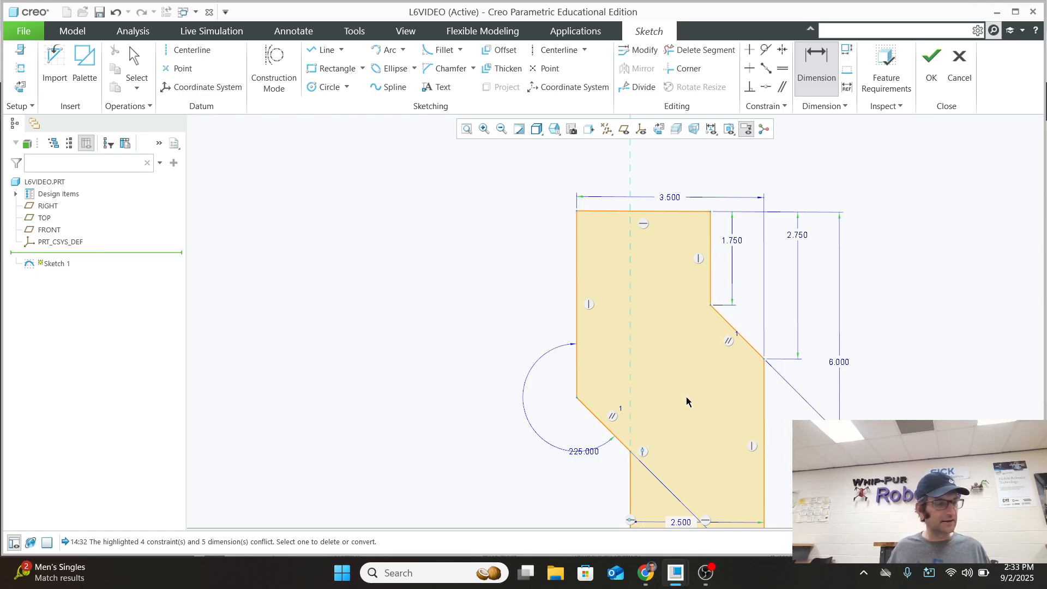
scroll(605, 493, down, 3)
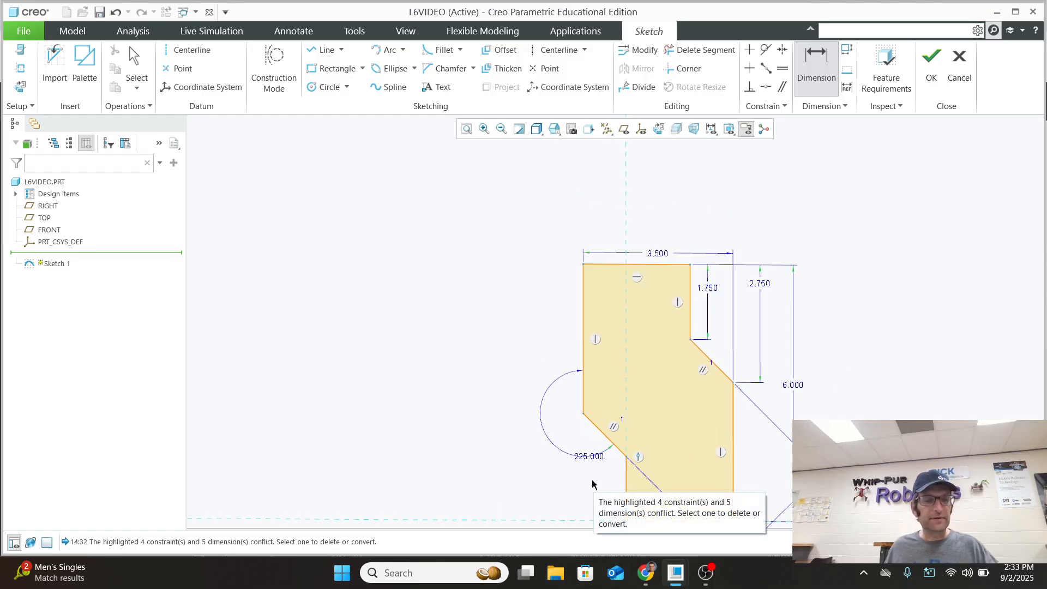
shift+middle_drag(592, 481, 533, 404)
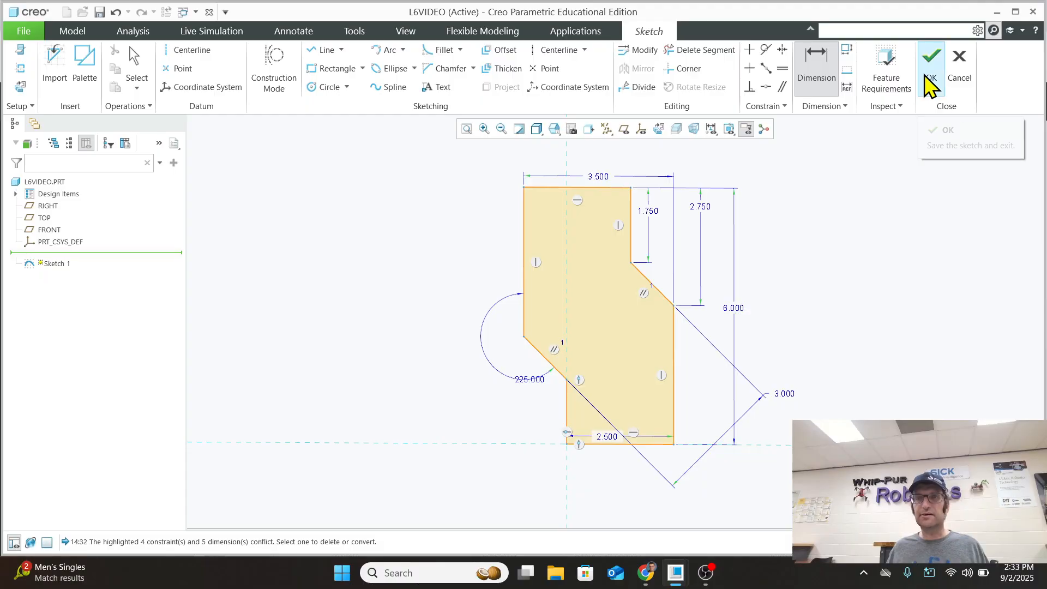
click(930, 55)
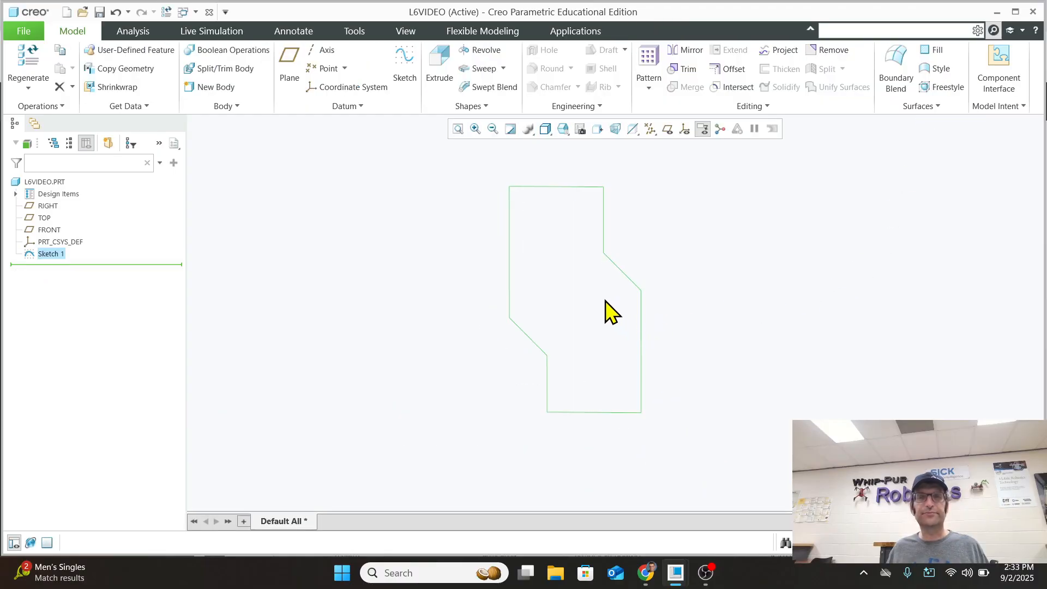
Extrude the side profile sketch as a solid with a depth of 4
scroll(595, 278, down, 1)
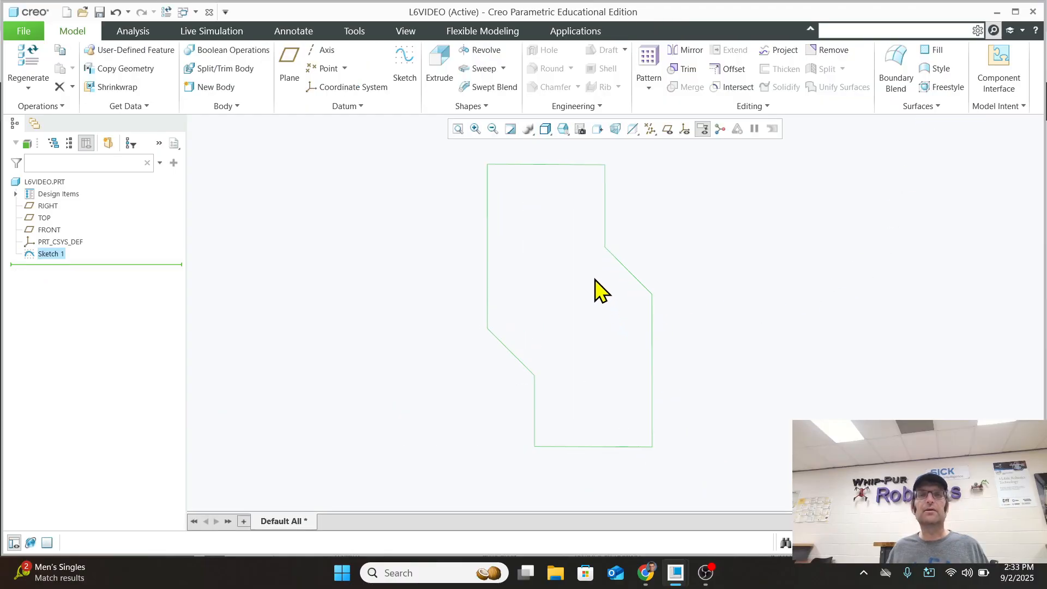
click(442, 64)
middle_drag(694, 337, 670, 336)
scroll(670, 336, down, 1)
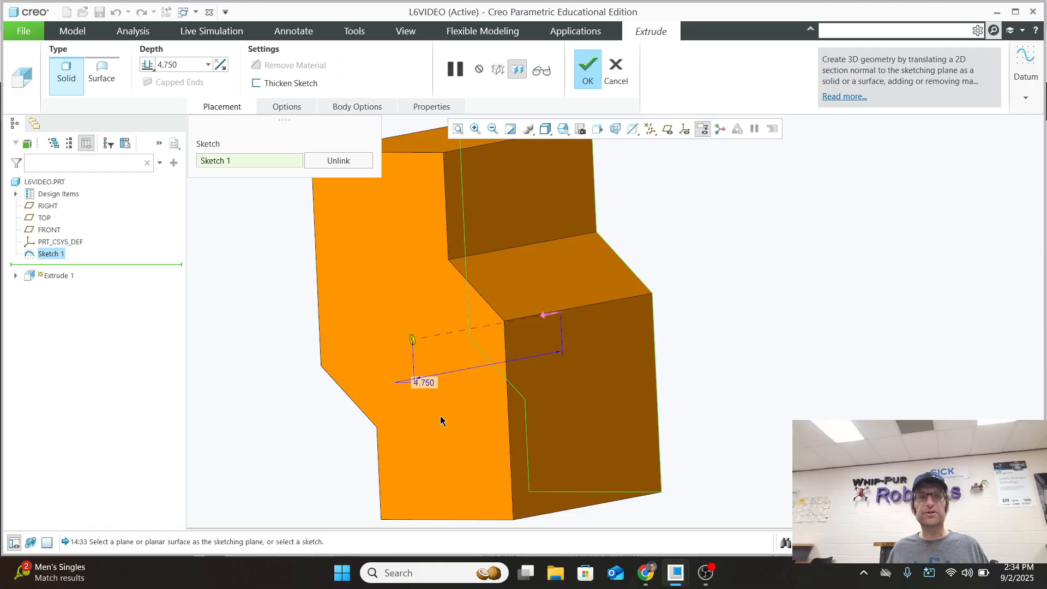
double_click(428, 383)
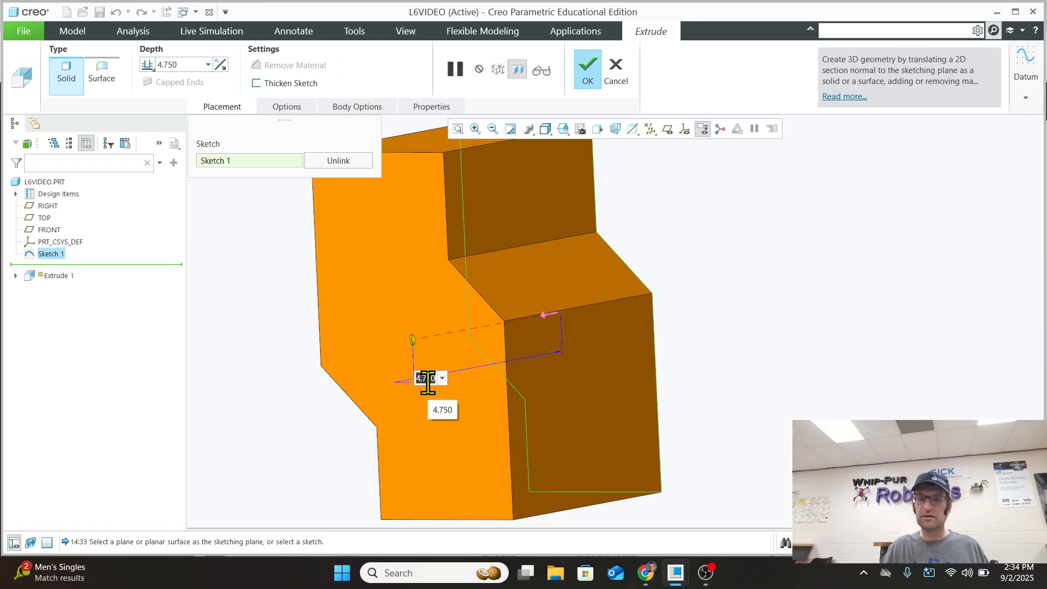
text(4)
key(Return)
click(586, 70)
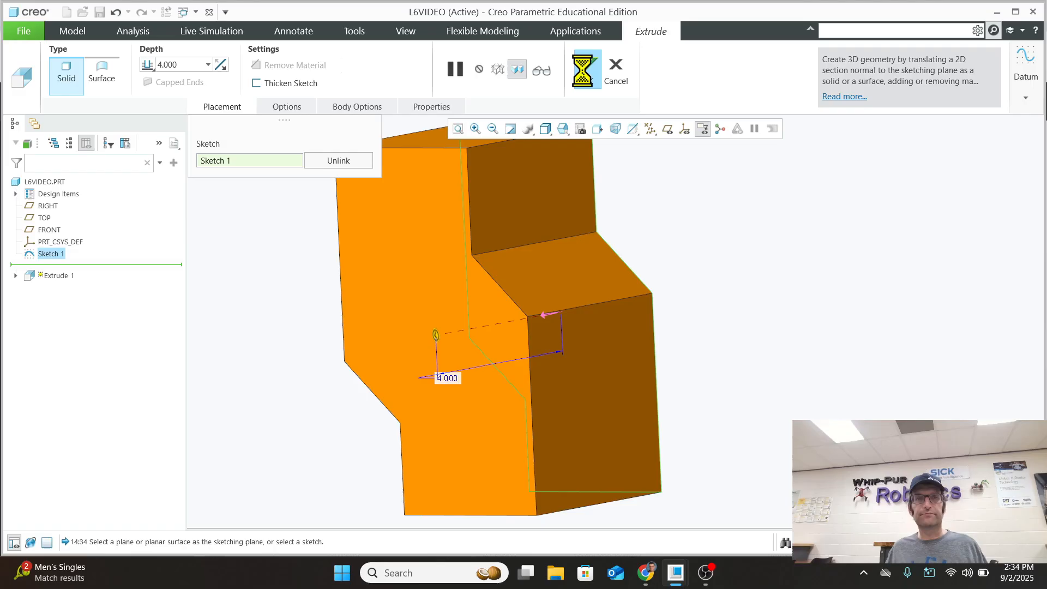
Switch to the shroud drawing in Chrome to examine its typical corner radius and remaining features, and return to the L6VIDEO part in Creo
scroll(532, 264, up, 2)
scroll(512, 204, down, 2)
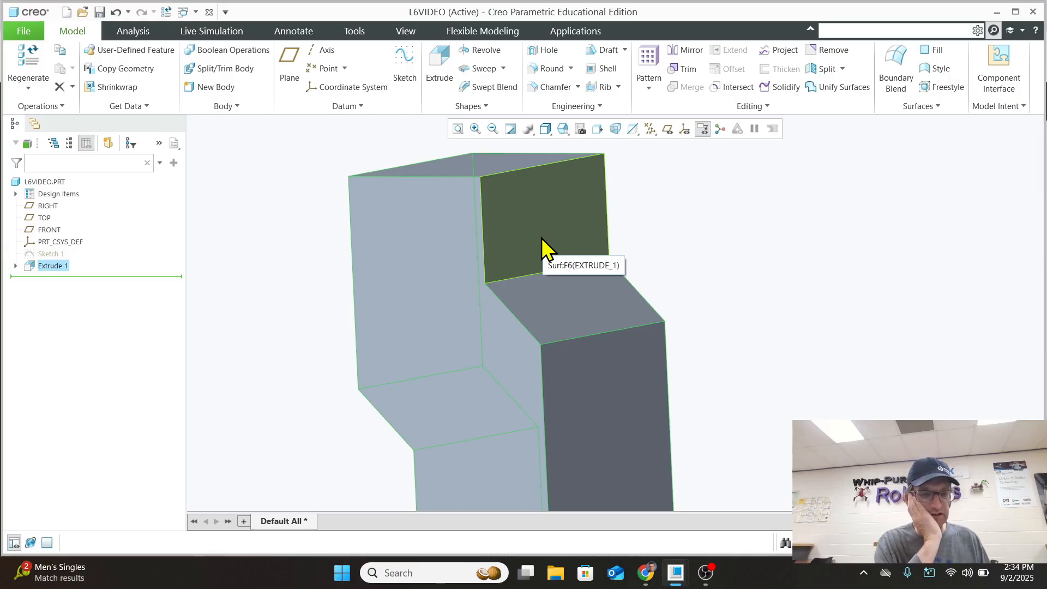
click(645, 572)
scroll(607, 262, up, 3)
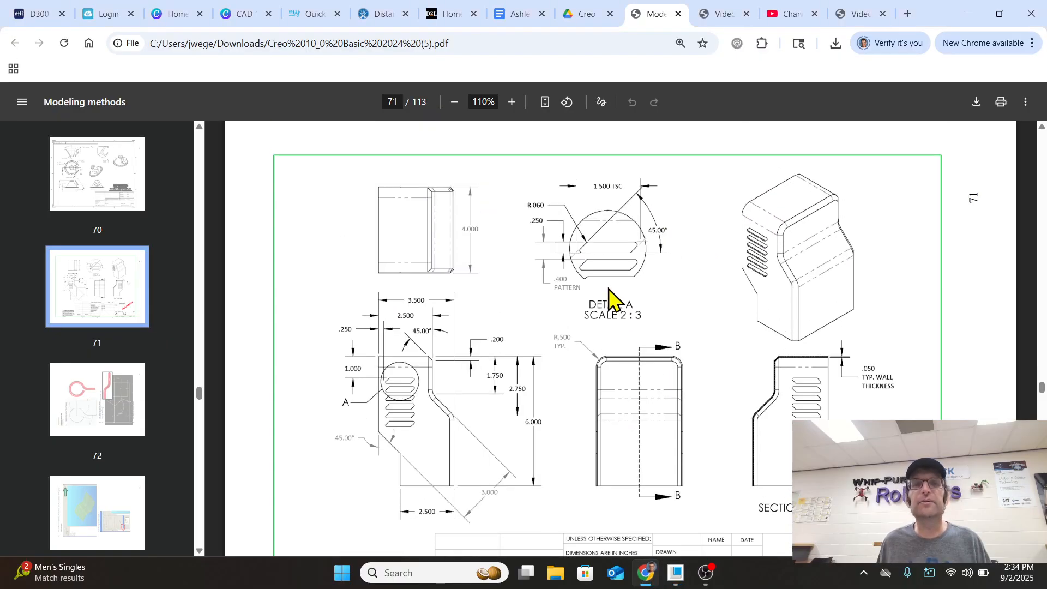
scroll(556, 241, down, 1)
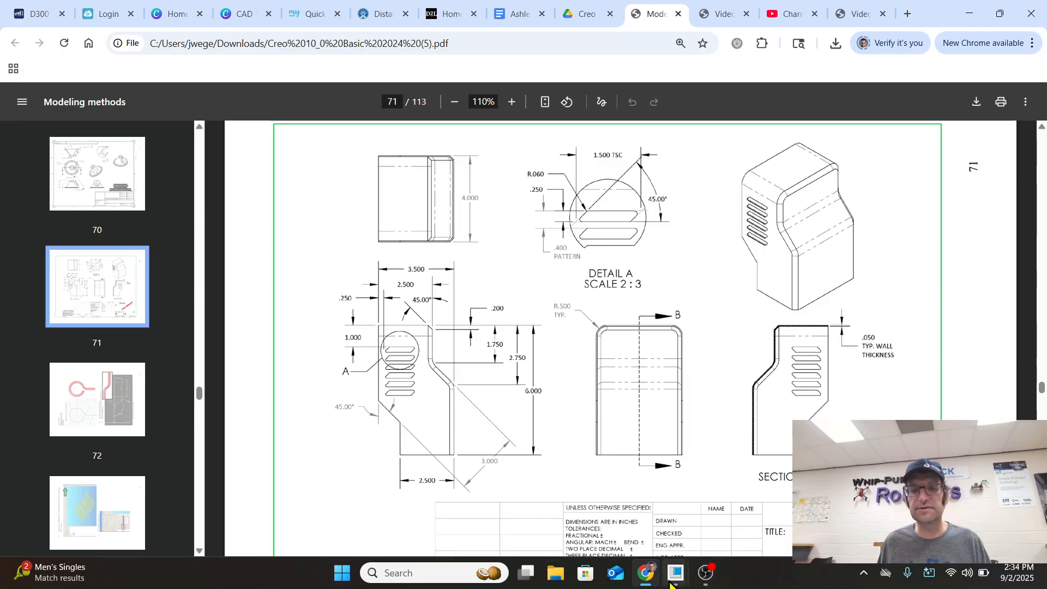
mouse_move(673, 581)
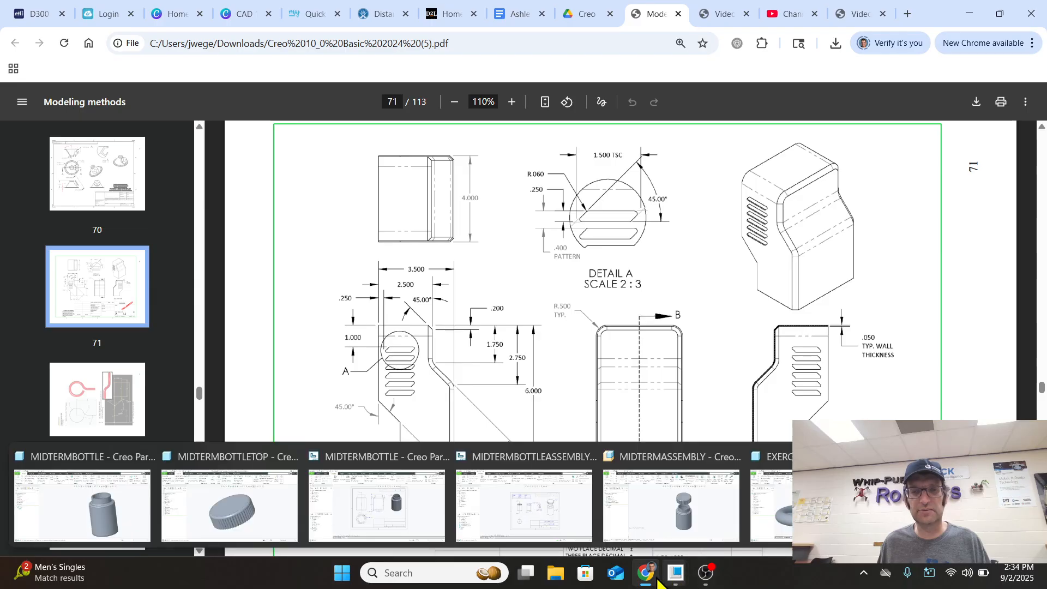
mouse_move(673, 582)
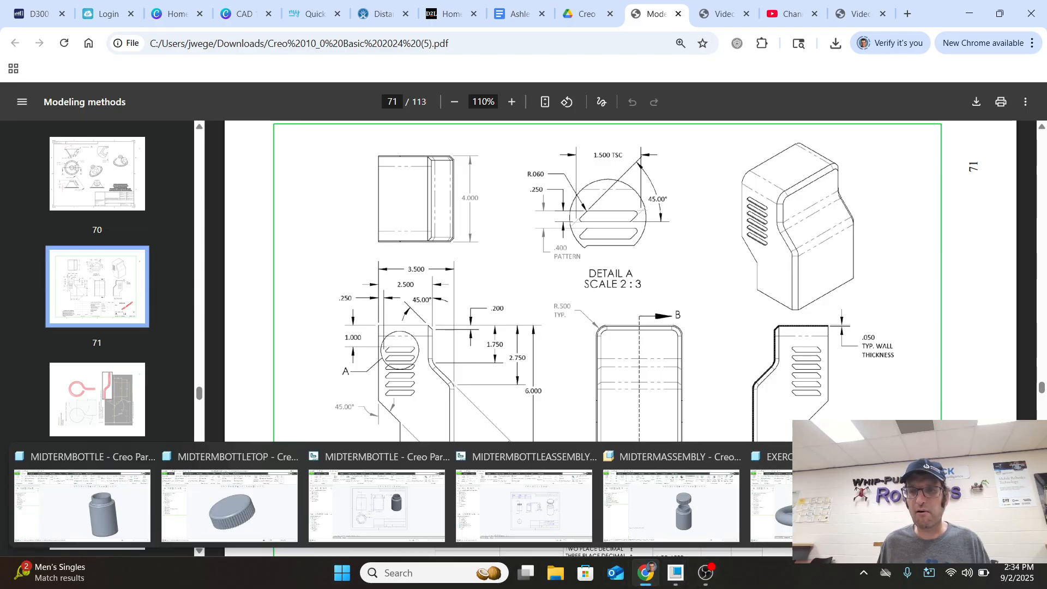
click(944, 507)
Round the two upper side edges of the block and the upper and lower edges of the slanted front face with a 0.5 radius
click(548, 69)
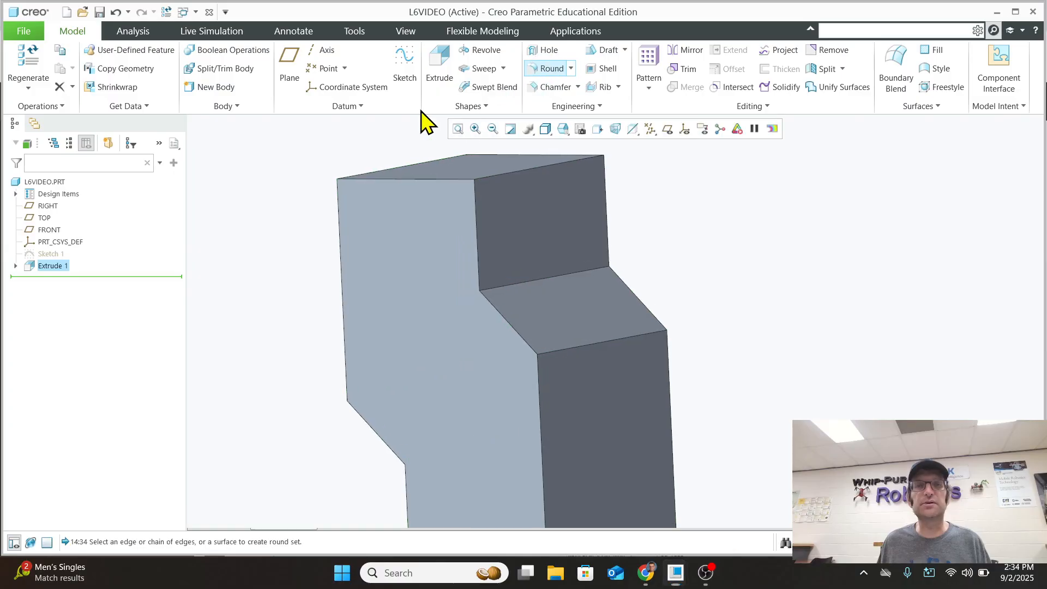
click(195, 82)
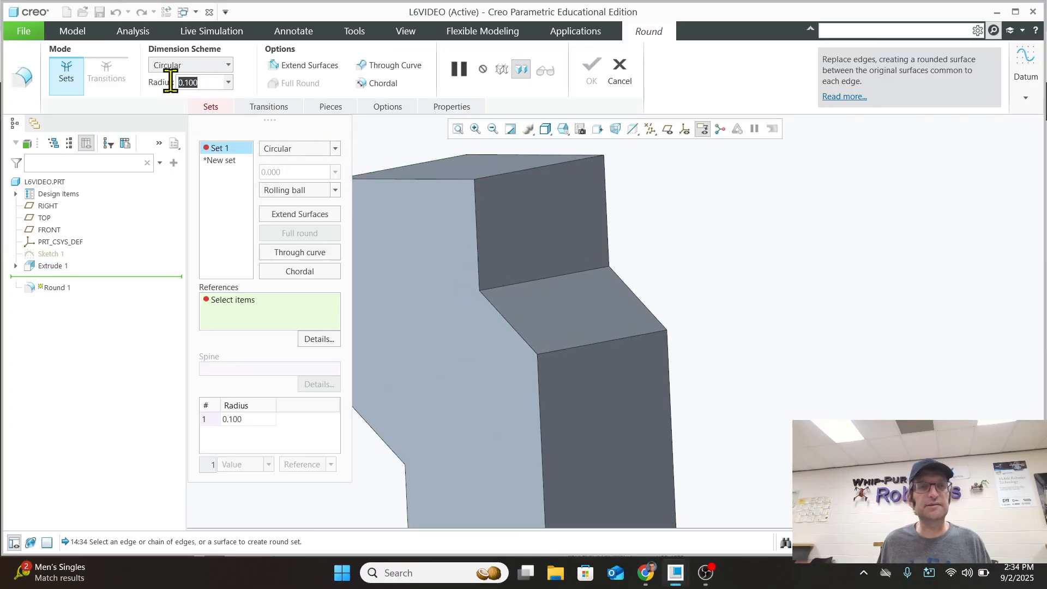
key(BackSpace)
text(.5)
key(Return)
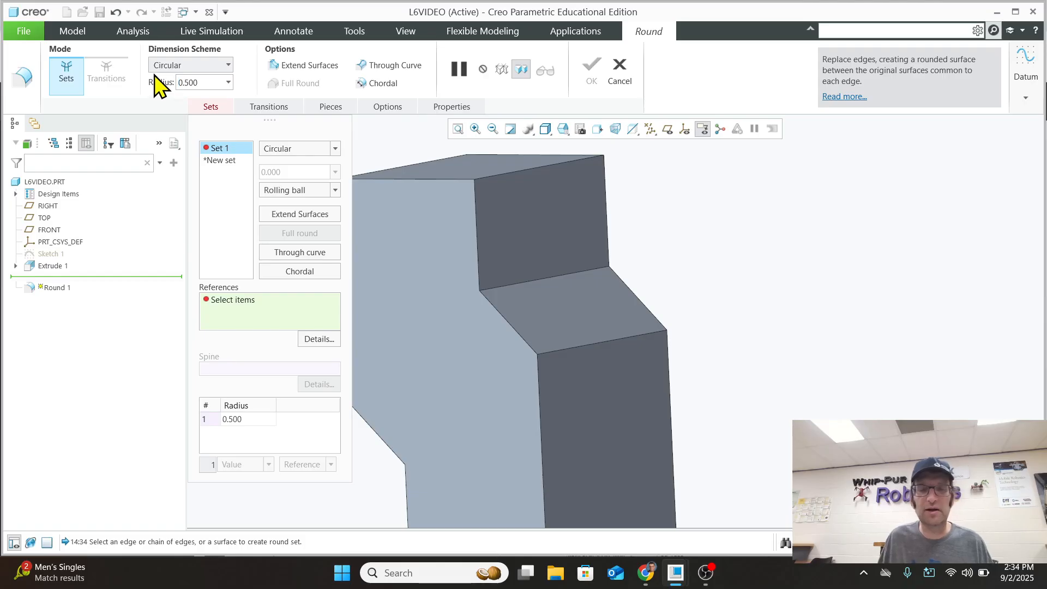
click(422, 180)
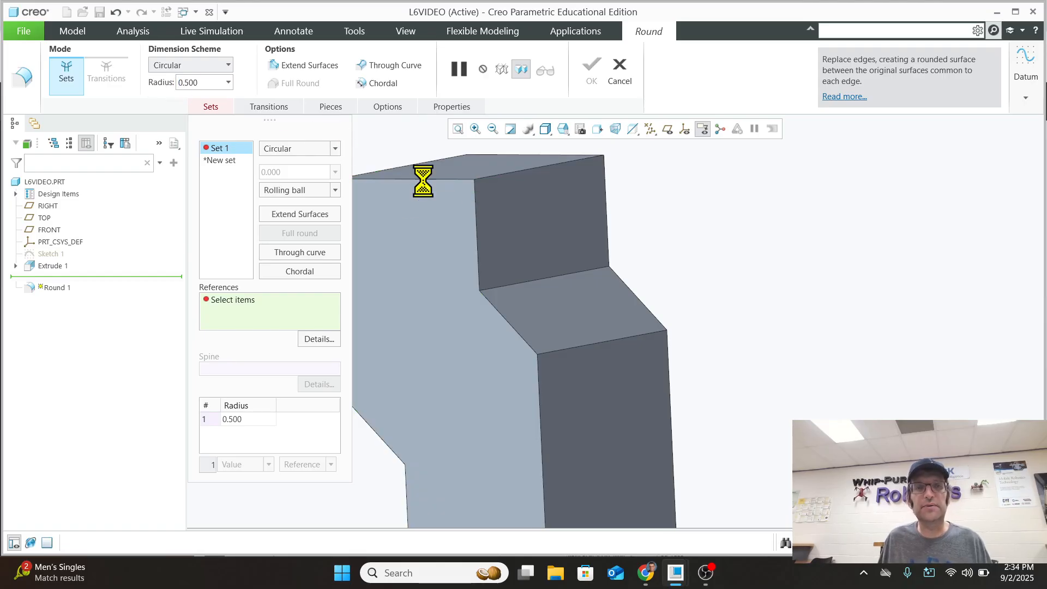
middle_drag(601, 187, 580, 198)
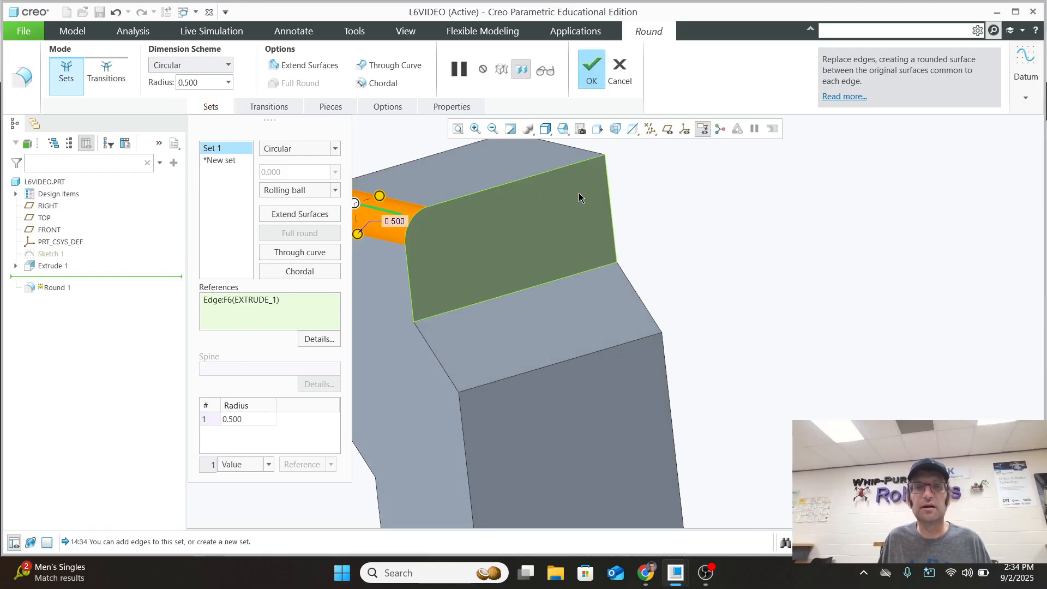
click(547, 282)
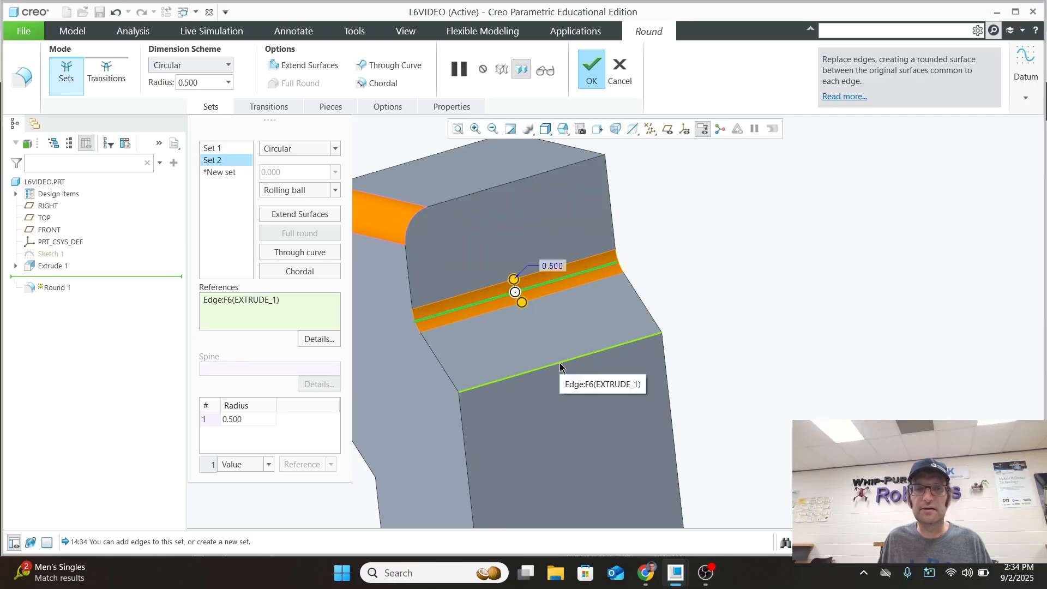
click(560, 366)
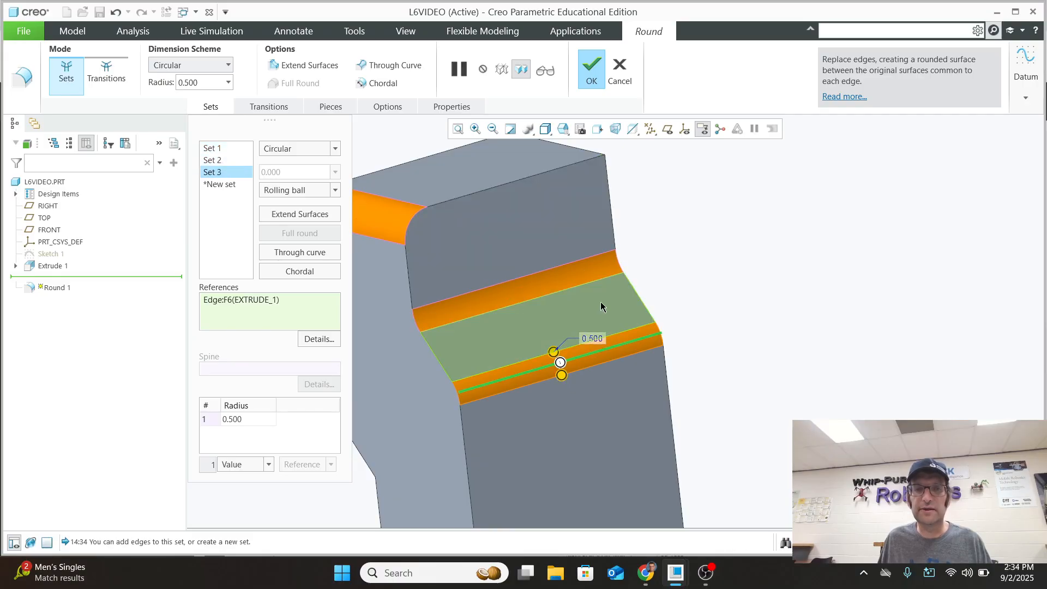
click(584, 149)
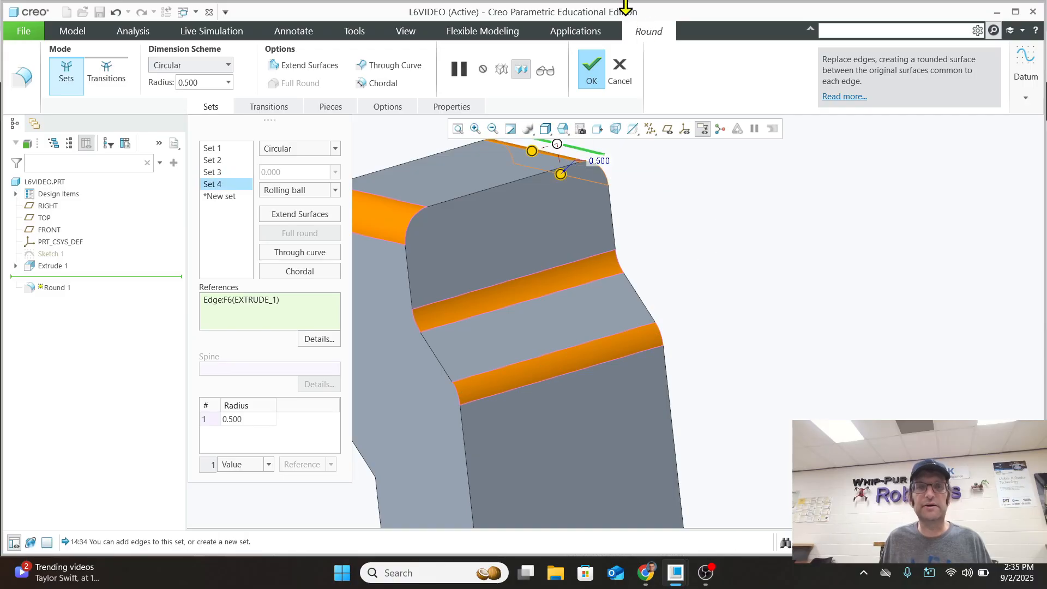
click(591, 69)
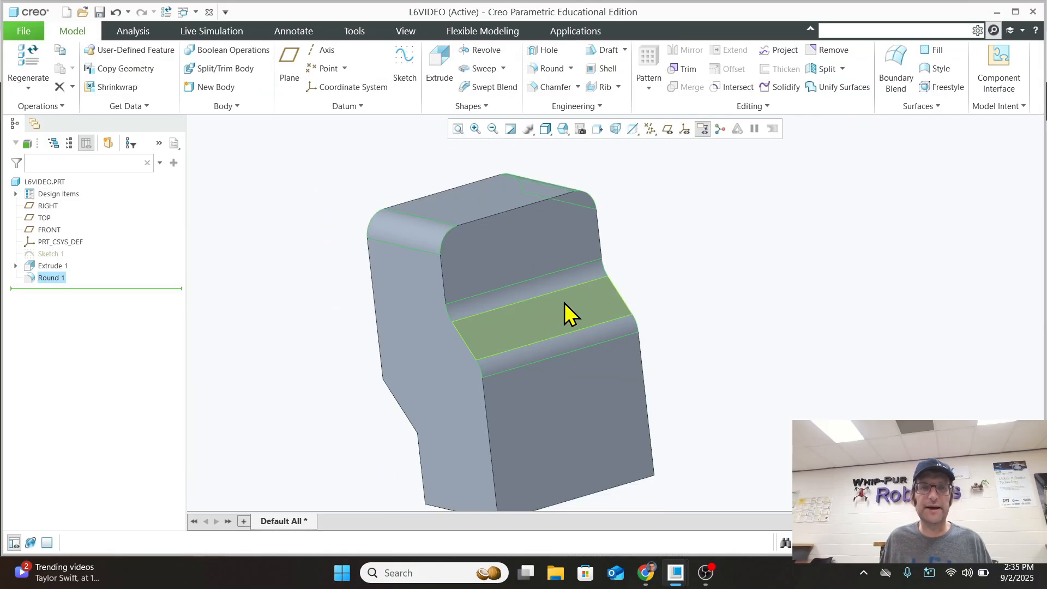
Switch to the shroud drawing in Chrome to examine the 45-degree top edge callout, and return to the L6VIDEO part in Creo
click(645, 573)
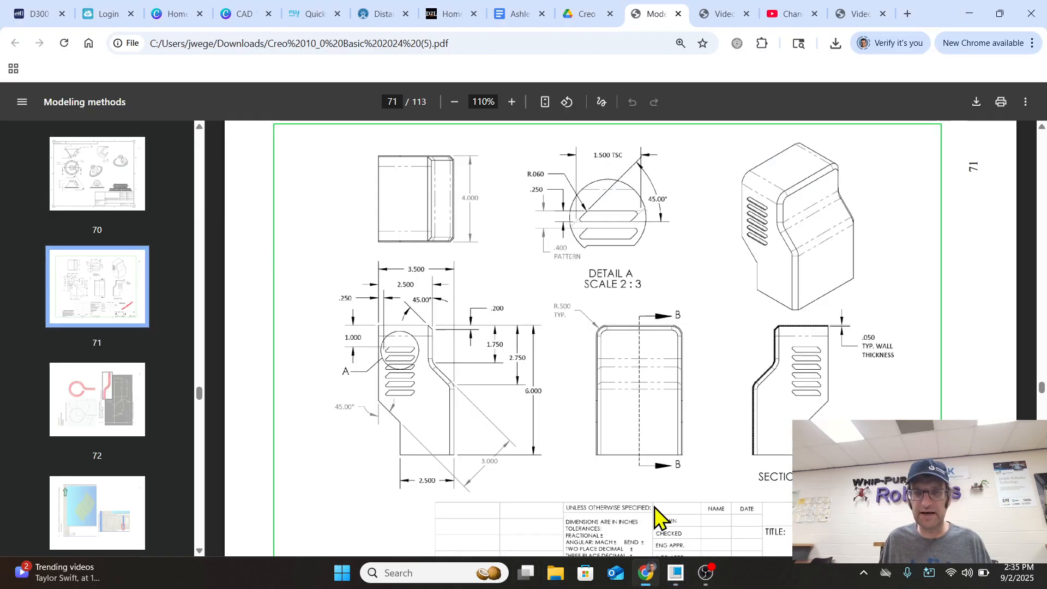
scroll(446, 335, down, 3)
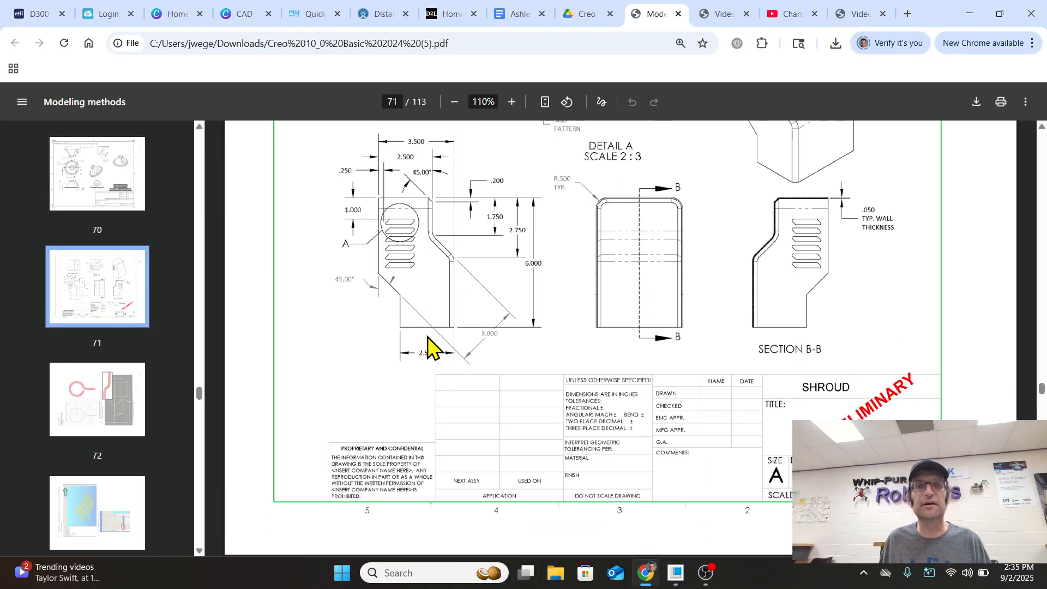
scroll(432, 234, up, 2)
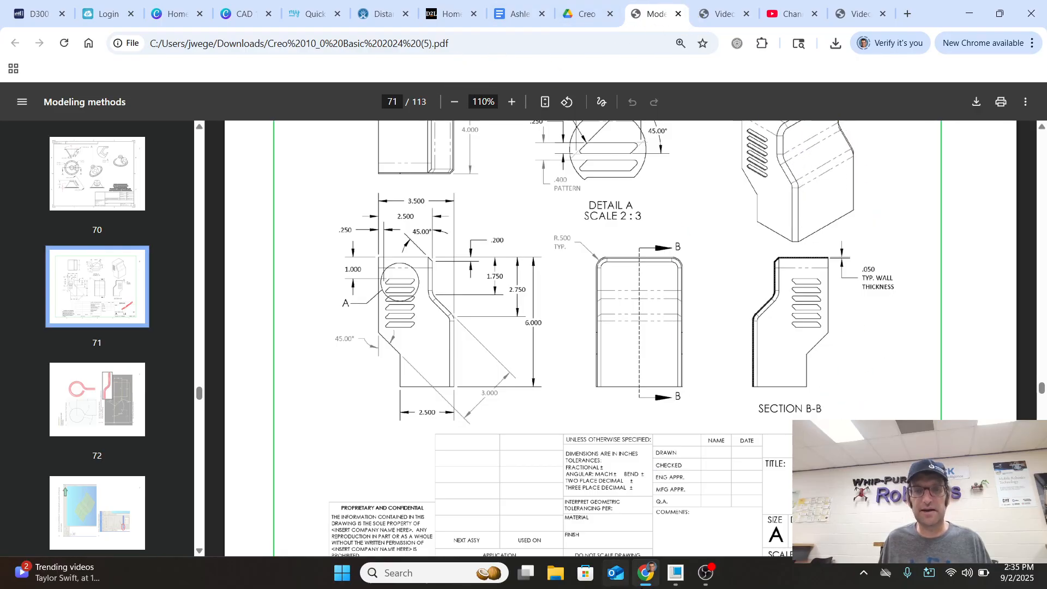
mouse_move(675, 572)
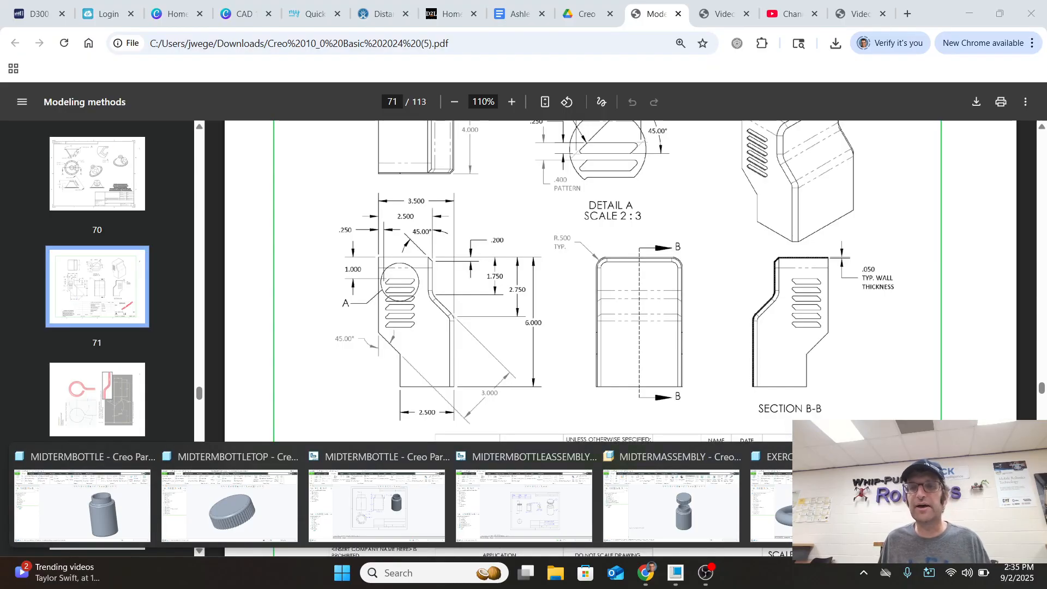
click(951, 504)
Chamfer the tangent edge chain around the front face with the Angle x D scheme at 45 degrees and D 0.2
scroll(469, 327, up, 3)
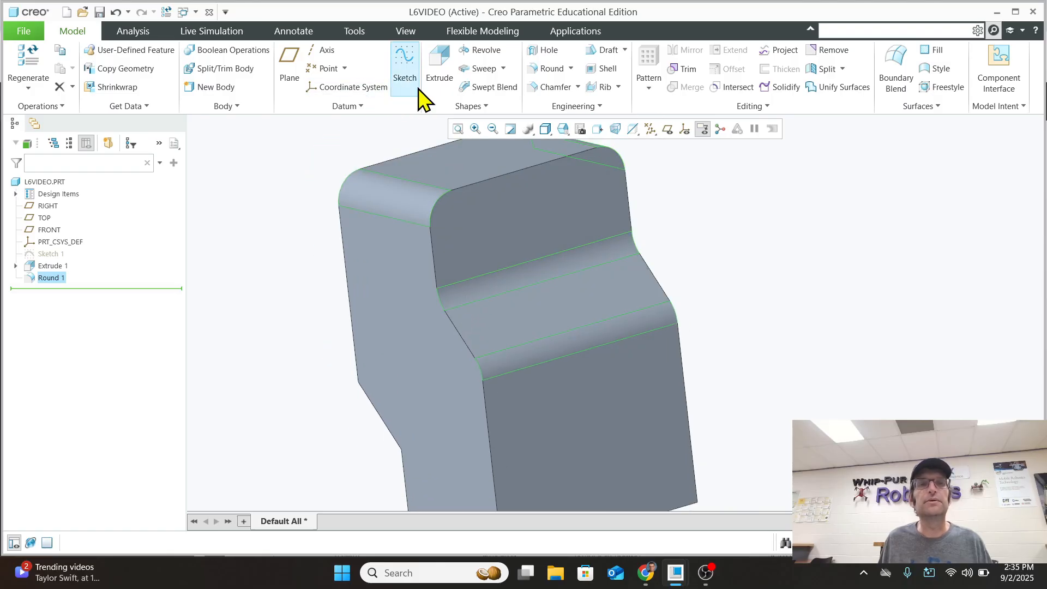
click(558, 87)
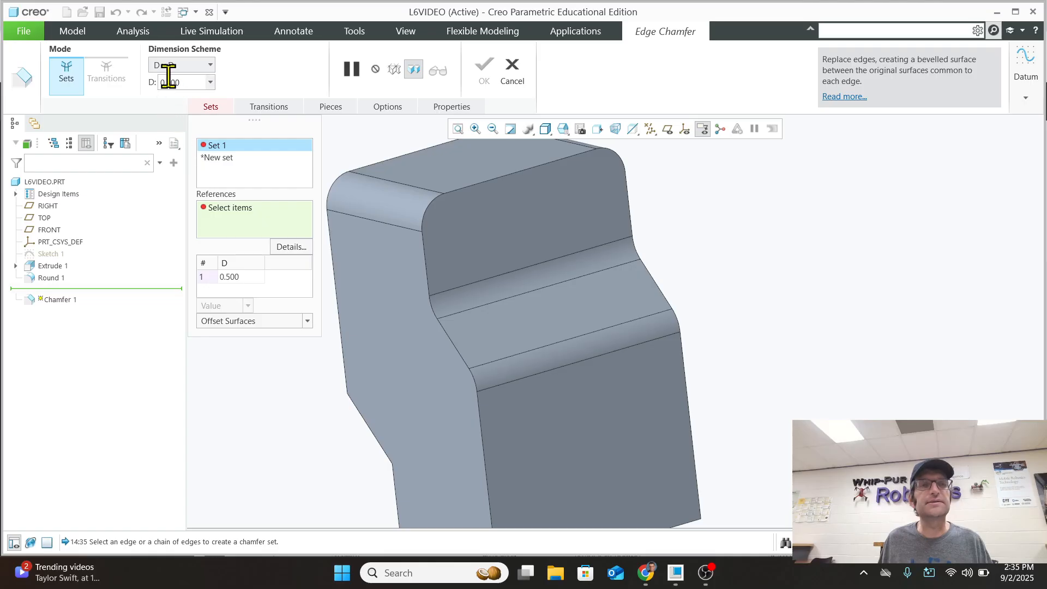
click(180, 65)
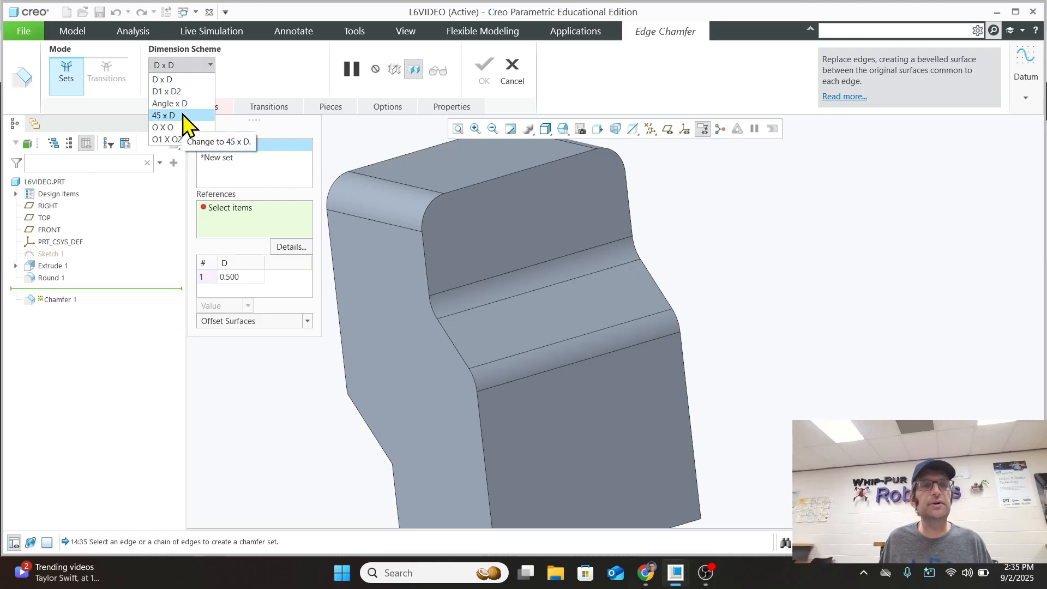
click(183, 103)
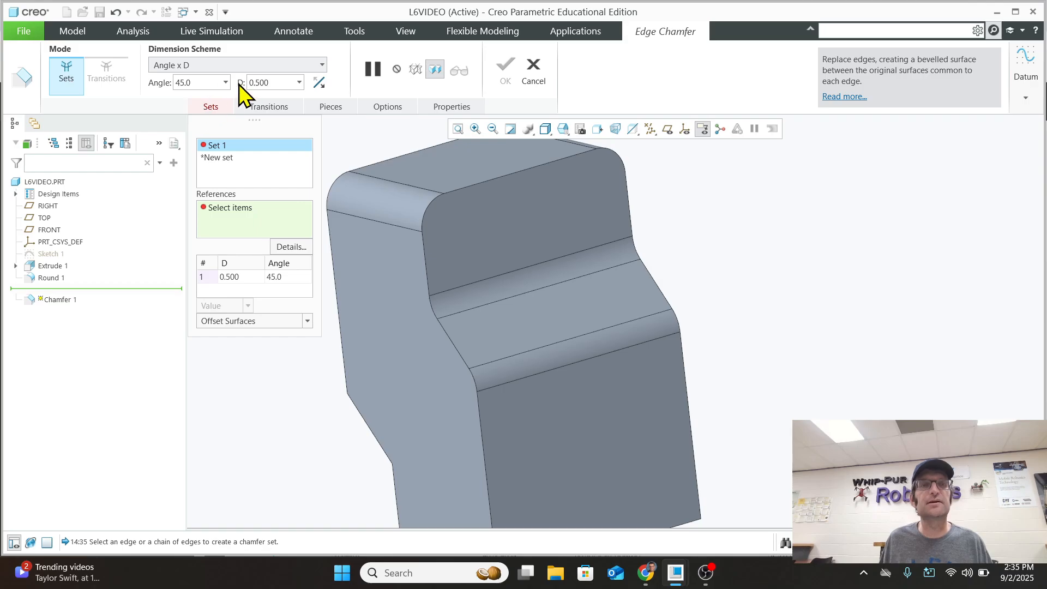
double_click(216, 80)
double_click(279, 82)
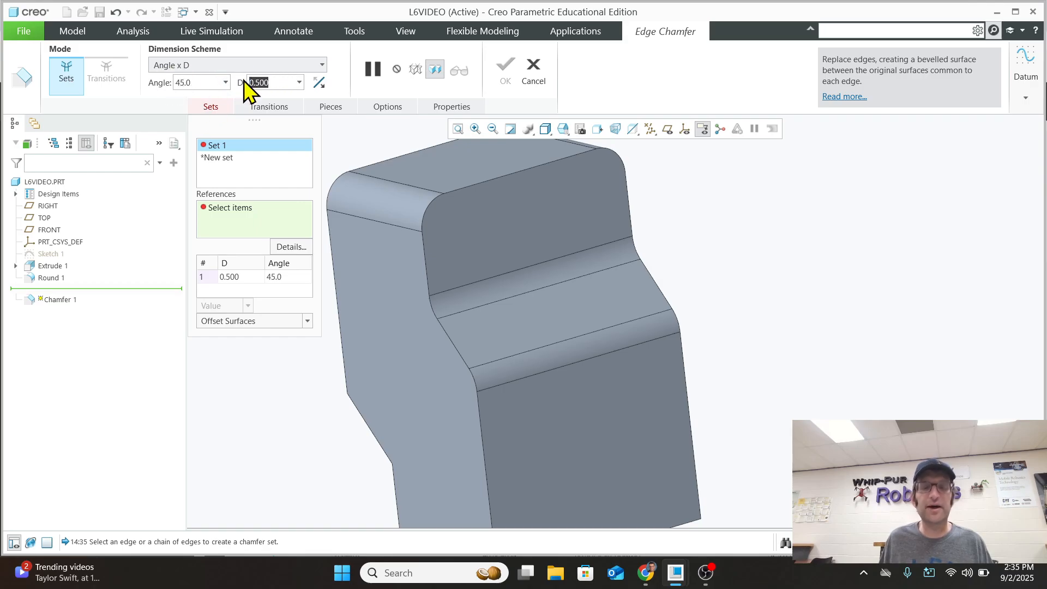
text(.2)
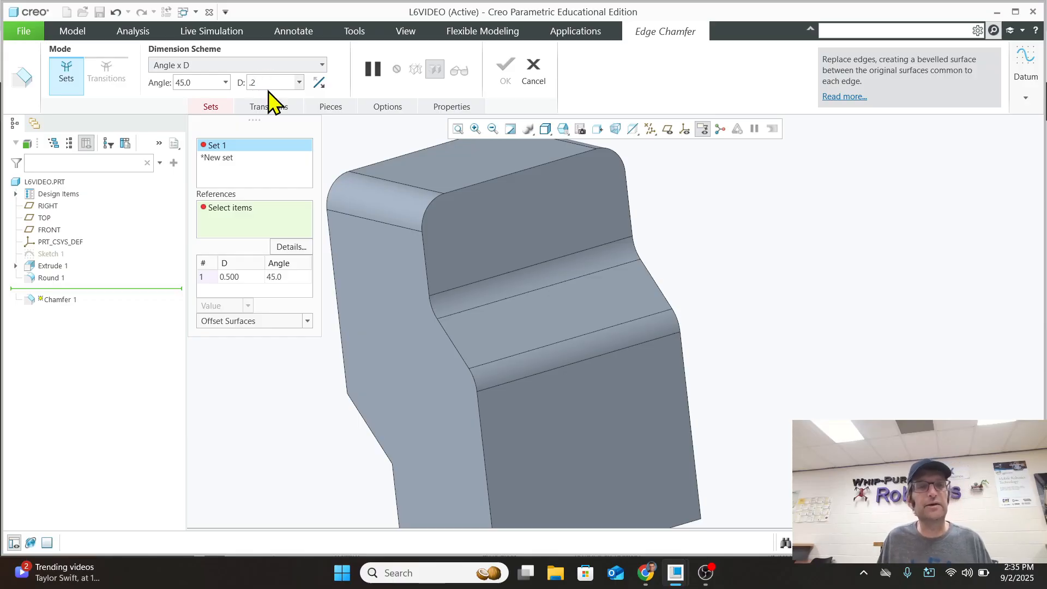
click(199, 82)
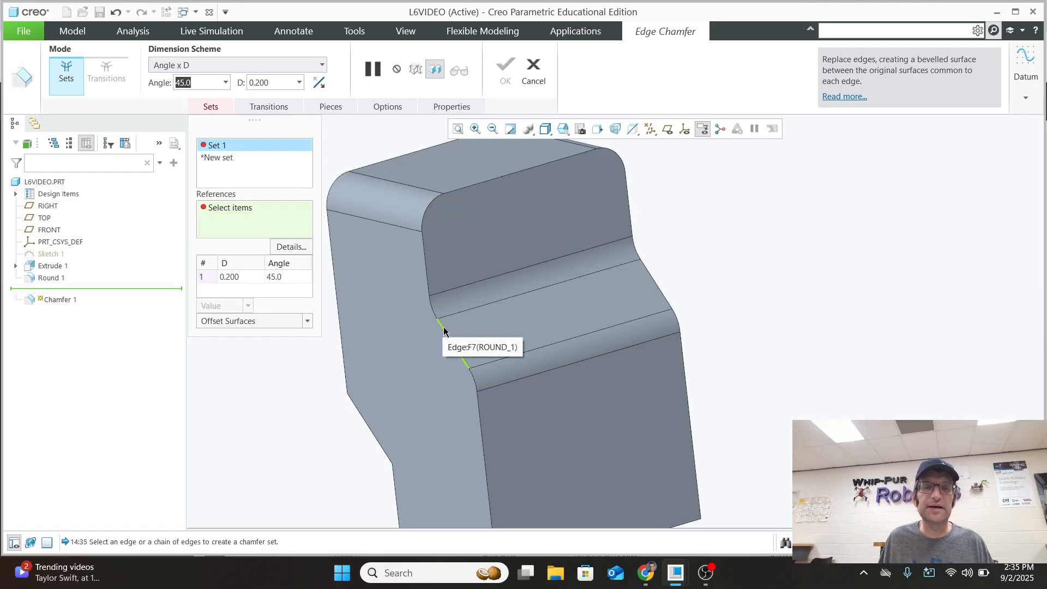
click(468, 190)
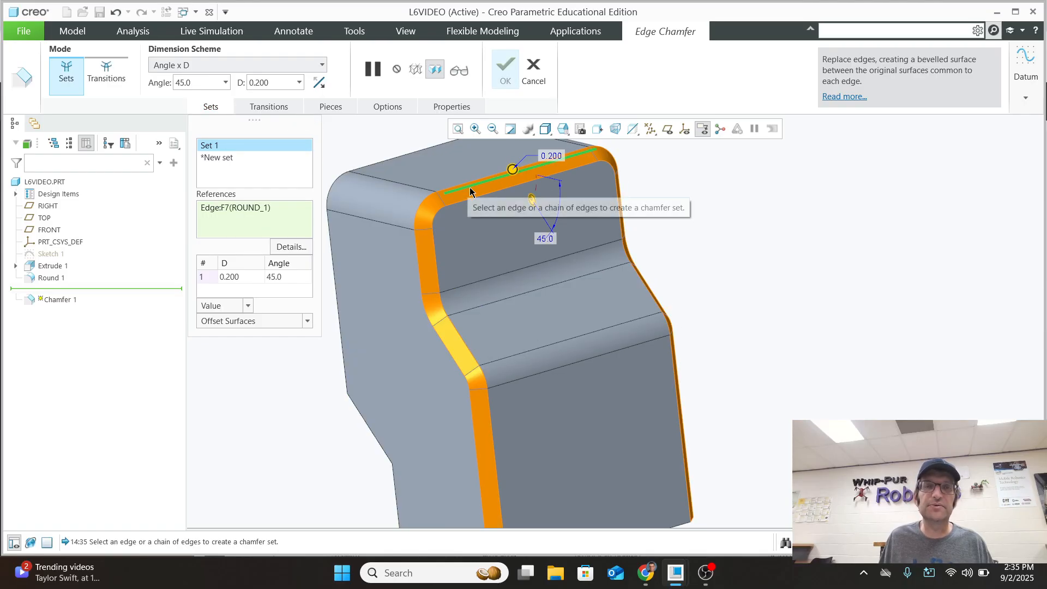
scroll(551, 431, down, 2)
scroll(567, 490, up, 2)
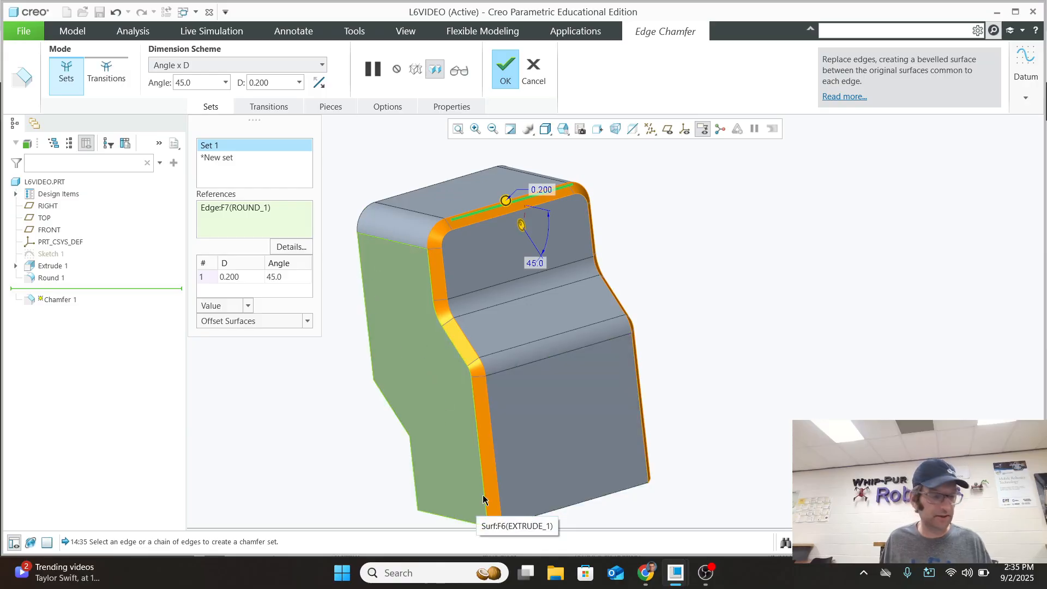
click(506, 67)
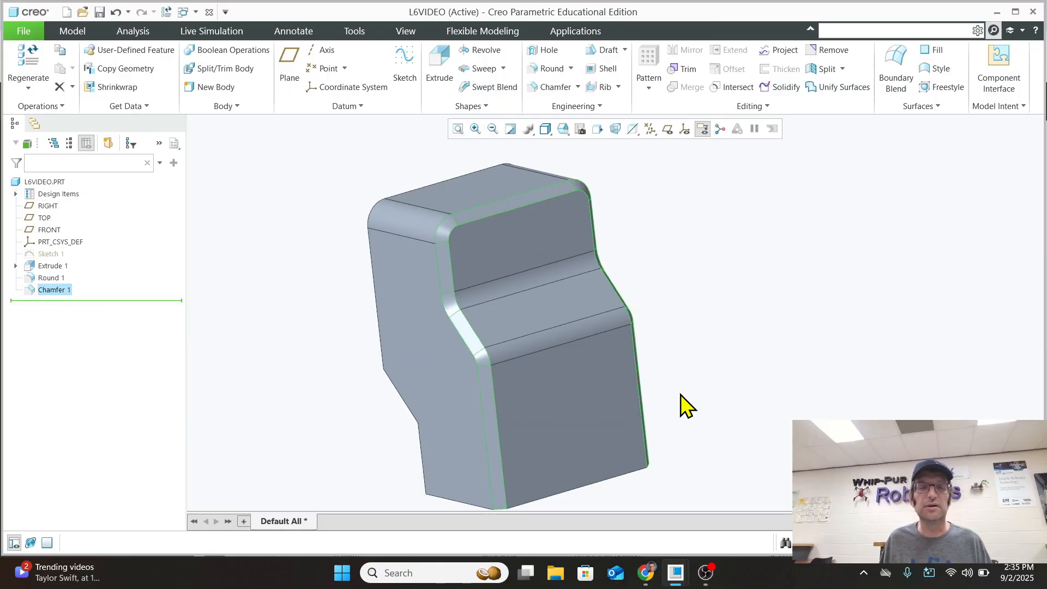
Switch to the shroud drawing in Chrome to examine the typical wall thickness, and return to the L6VIDEO part in Creo
middle_drag(554, 424, 662, 367)
click(645, 573)
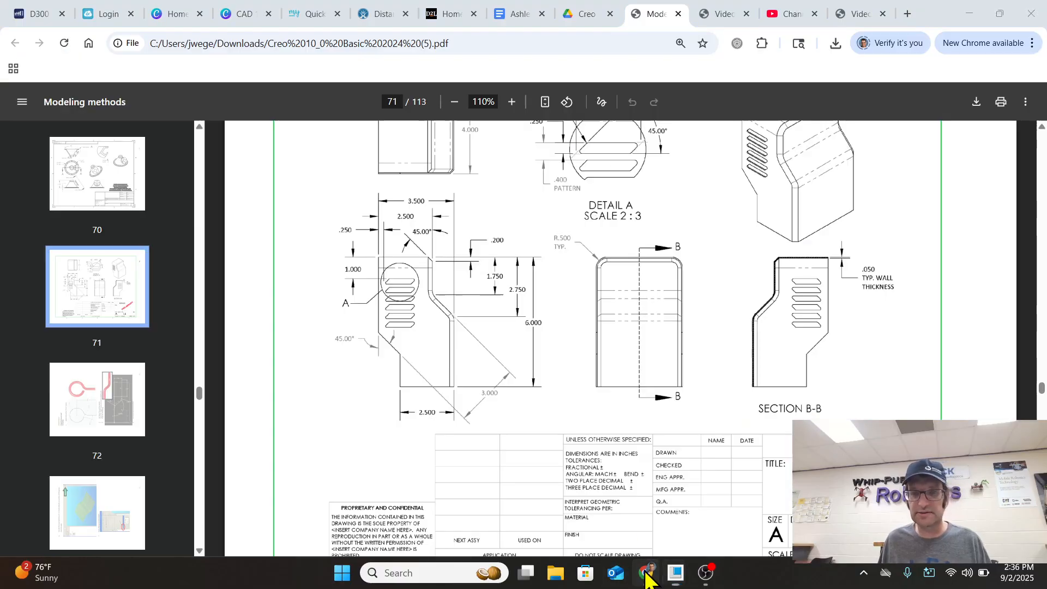
scroll(764, 324, up, 2)
scroll(771, 351, down, 1)
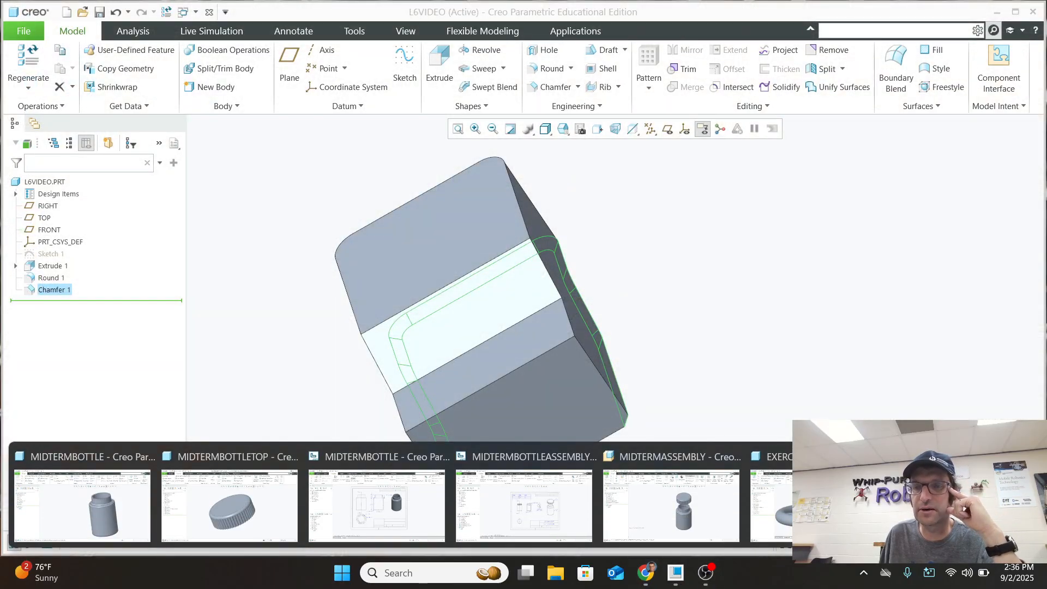
click(677, 491)
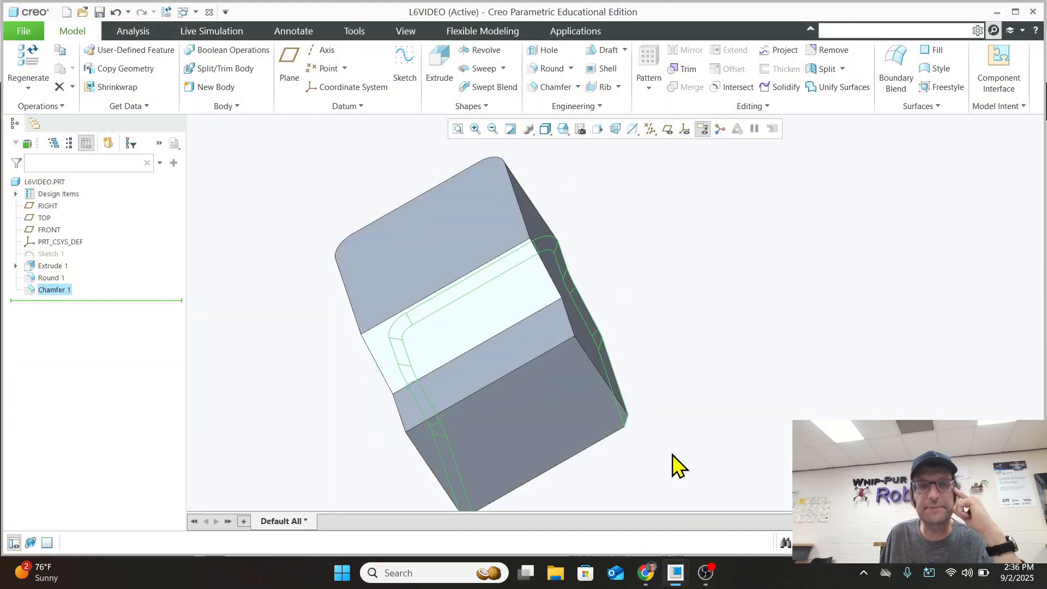
Shell the body to a 0.050 thickness, removing the bottom face and the lower, slanted and upper rear faces
click(605, 68)
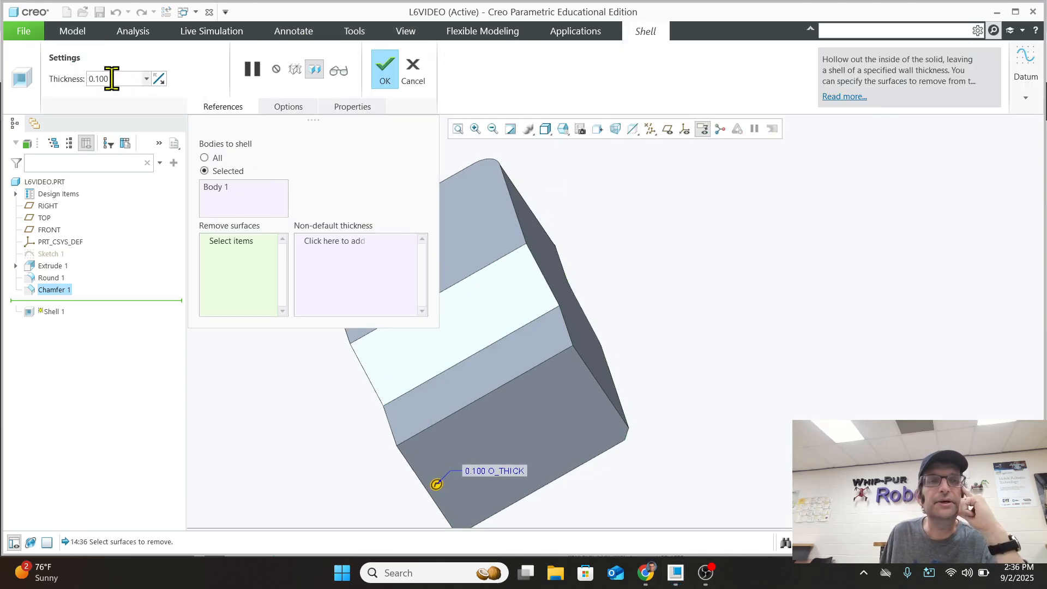
drag(111, 78, 87, 78)
key(BackSpace)
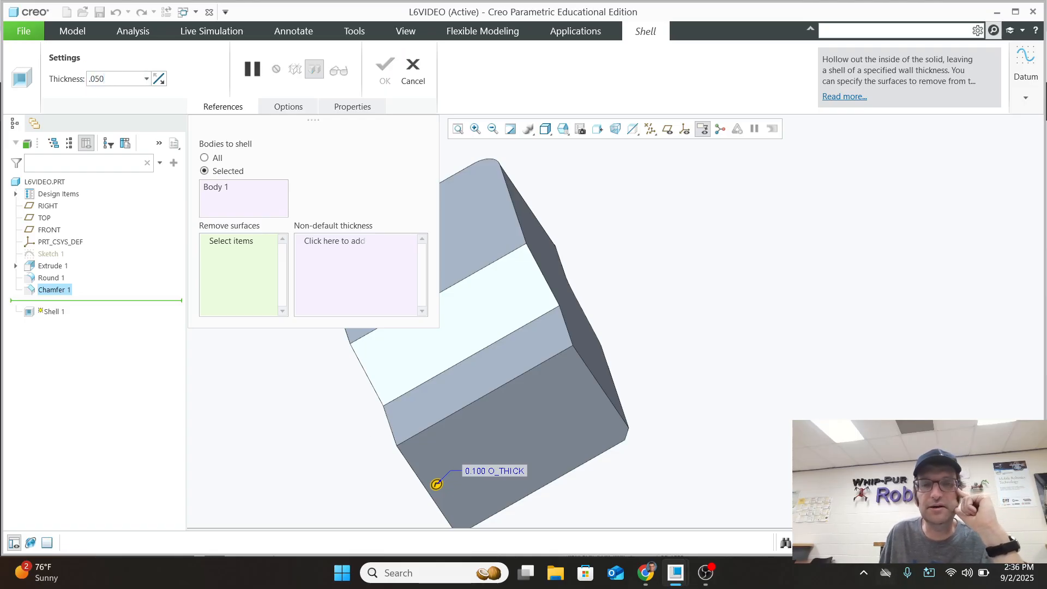
text(.050)
key(Return)
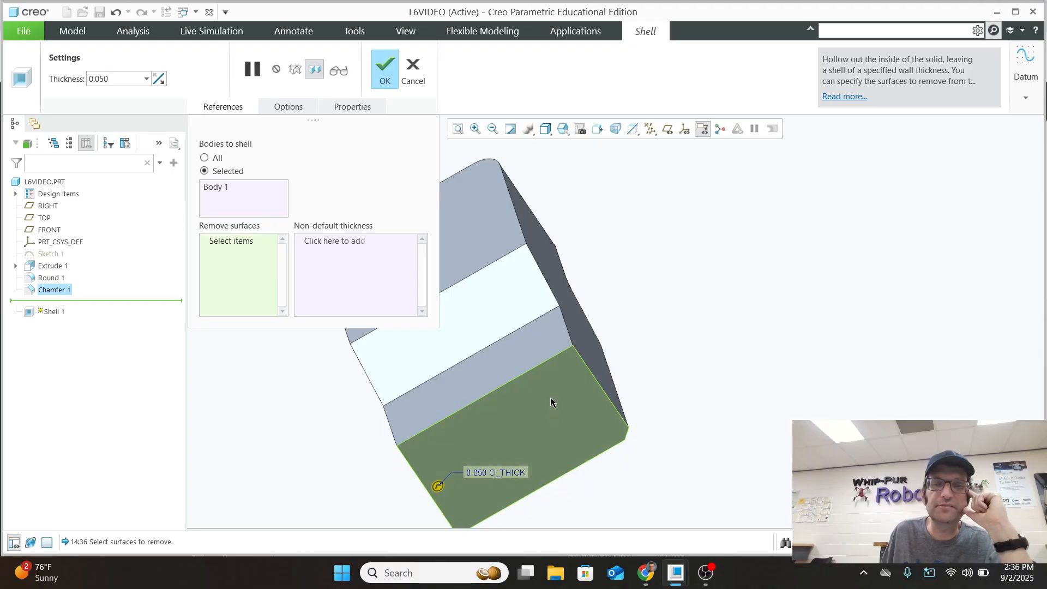
click(528, 359)
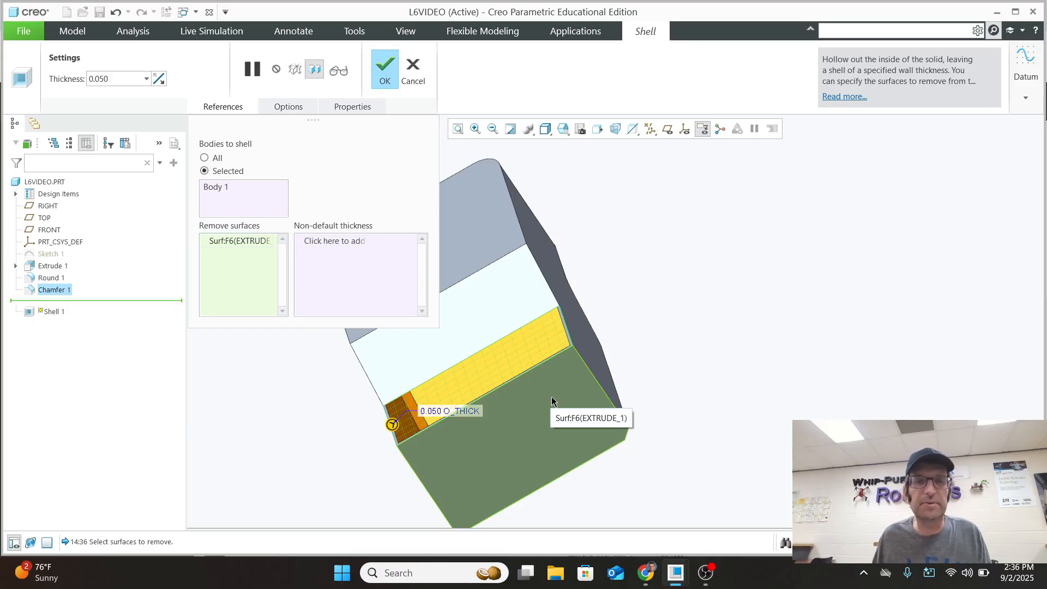
ctrl+click(523, 416)
ctrl+click(489, 316)
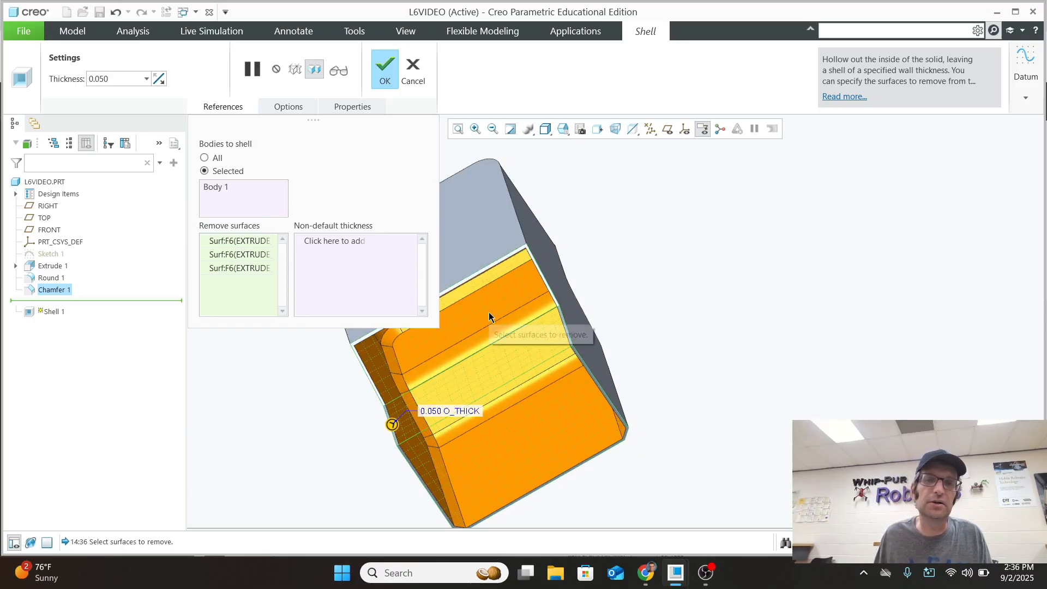
ctrl+click(486, 256)
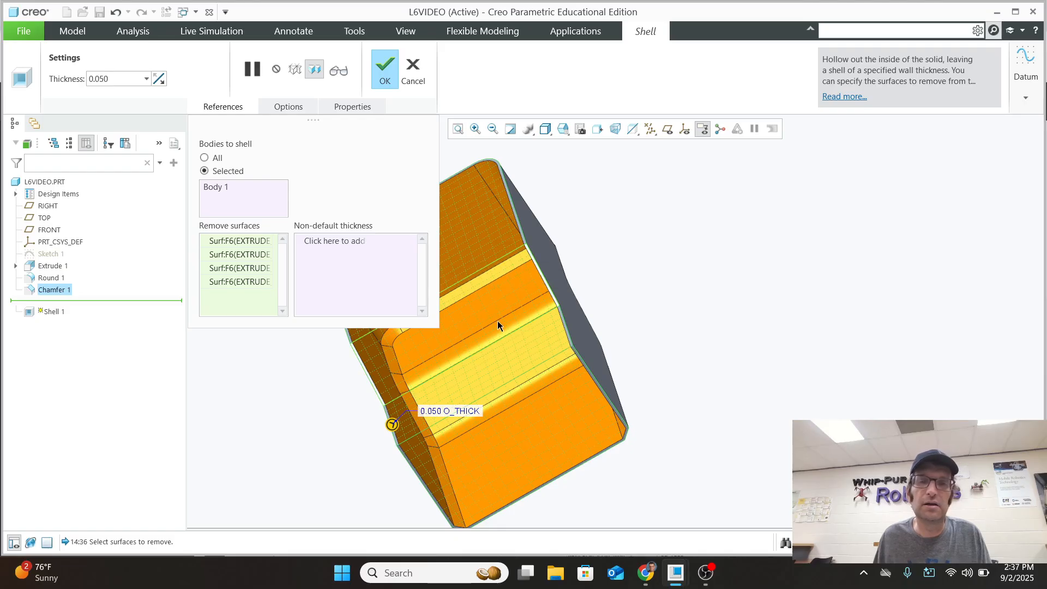
middle_drag(498, 326, 308, 311)
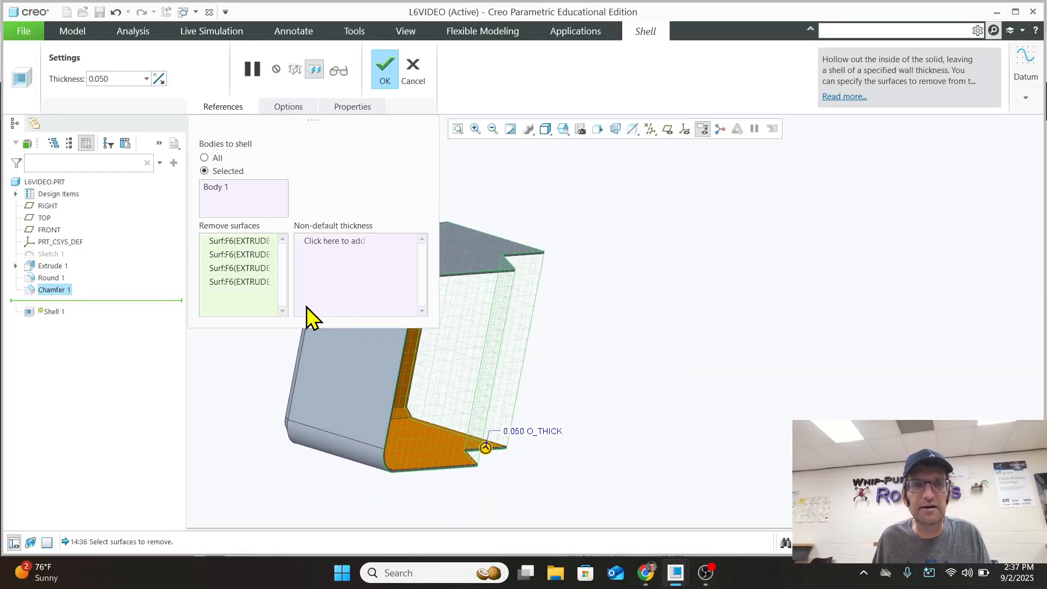
click(385, 75)
Orient the shelled part to the saved FRONT view
middle_drag(444, 335, 455, 247)
drag(554, 411, 547, 107)
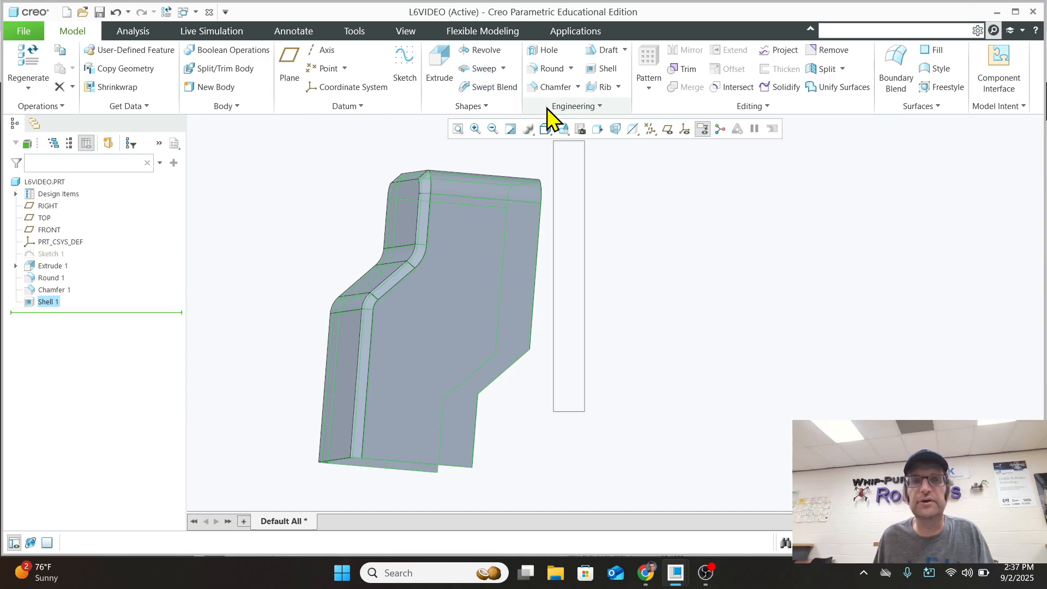
click(563, 130)
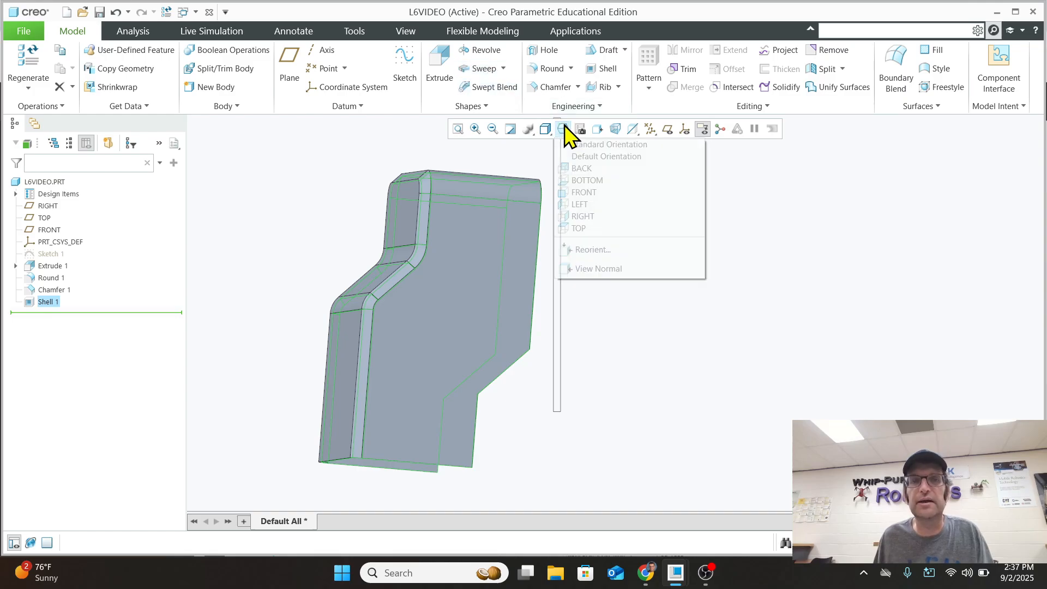
click(601, 192)
scroll(638, 305, down, 3)
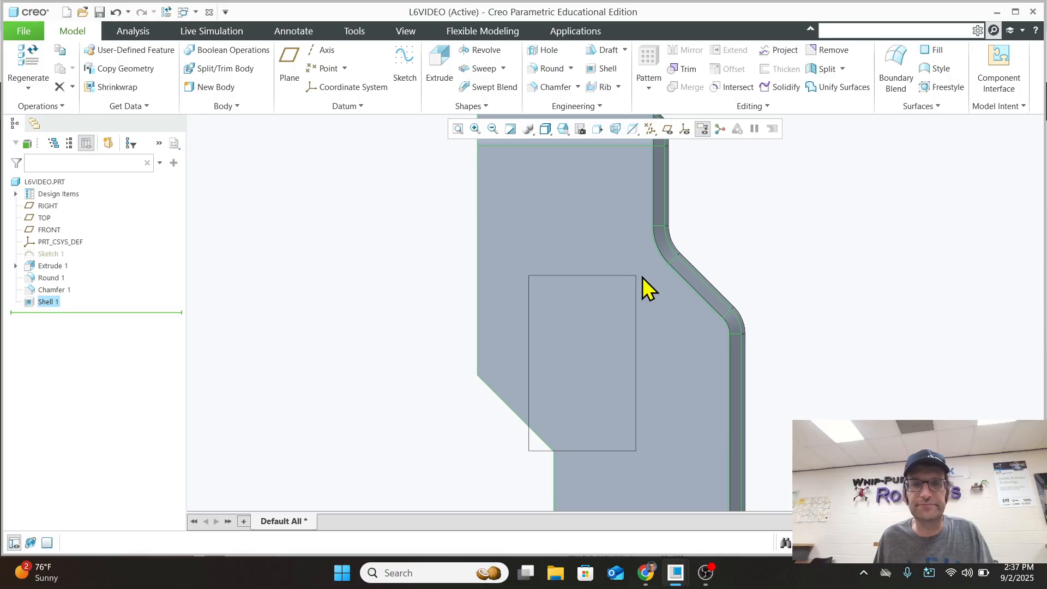
drag(642, 277, 698, 443)
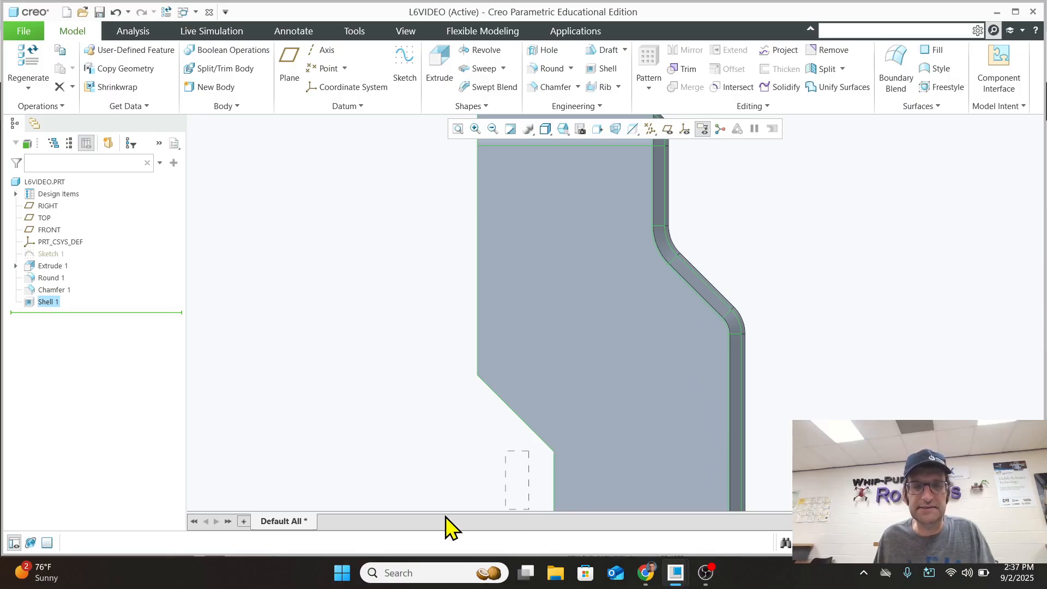
Switch to the shroud drawing in Chrome, enlarge it to 200%, and examine the vent slot dimensions in Detail A and the slots' placement in the side view
mouse_move(674, 578)
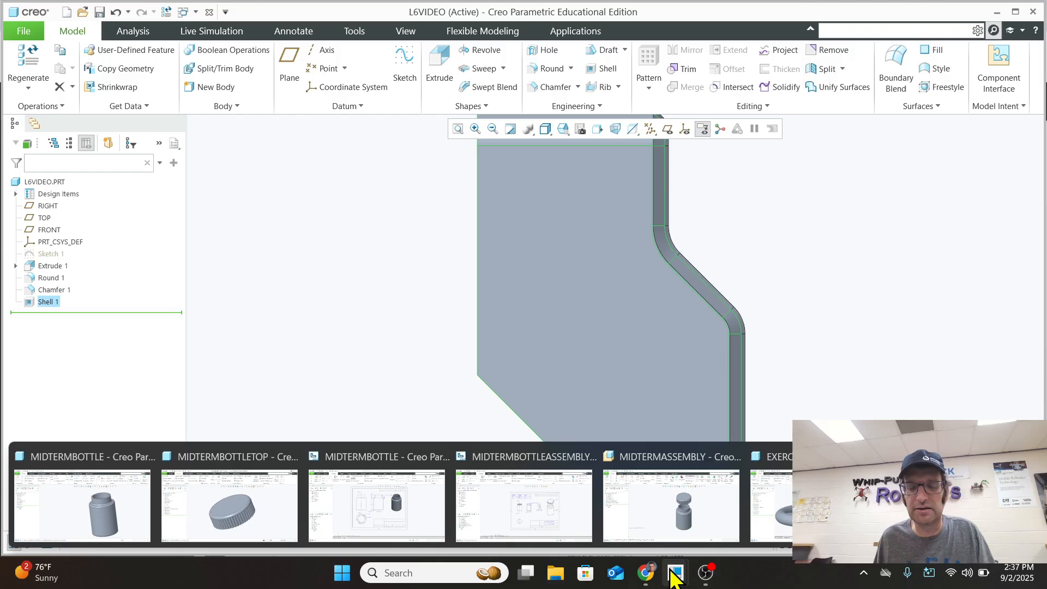
click(716, 494)
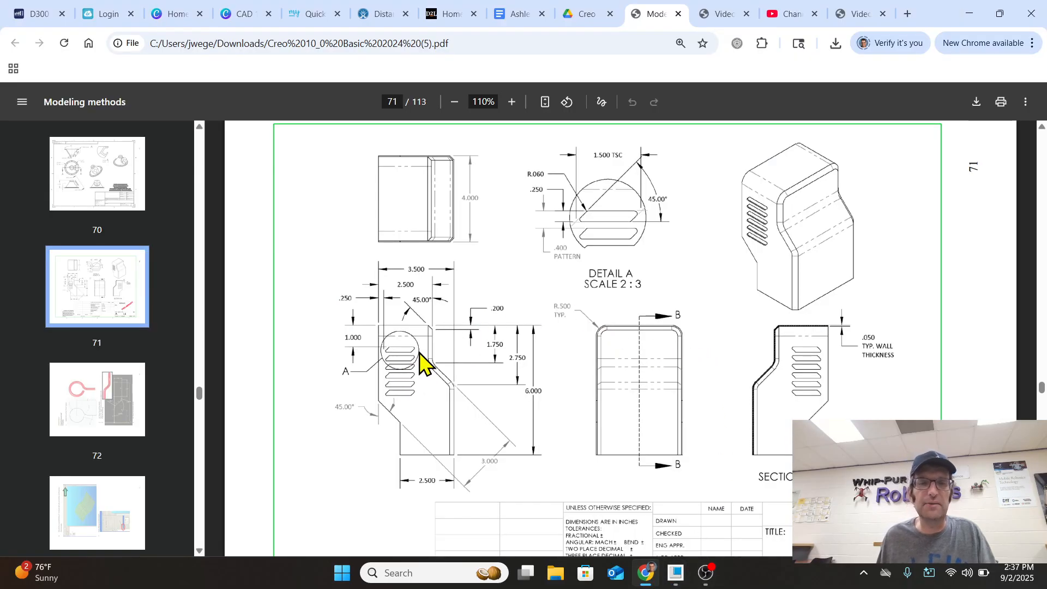
click(512, 102)
click(512, 103)
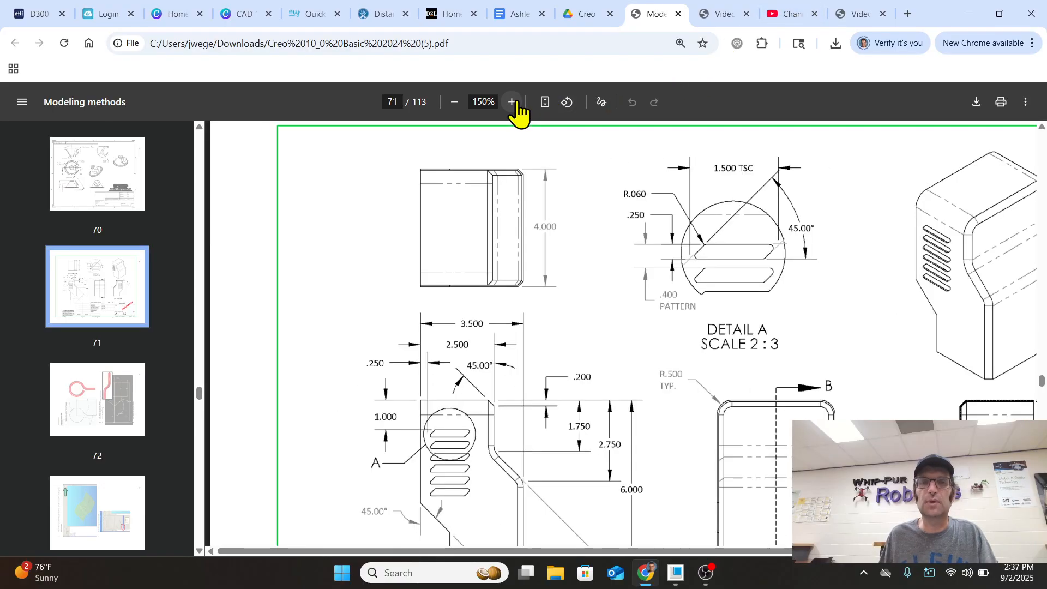
click(513, 102)
click(513, 103)
scroll(840, 405, down, 3)
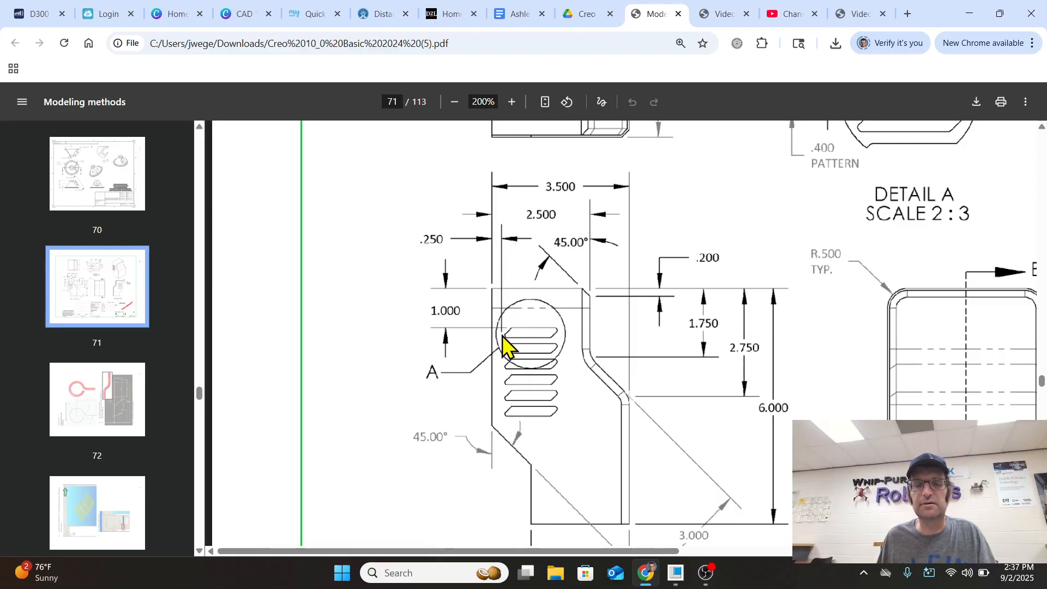
scroll(861, 218, up, 3)
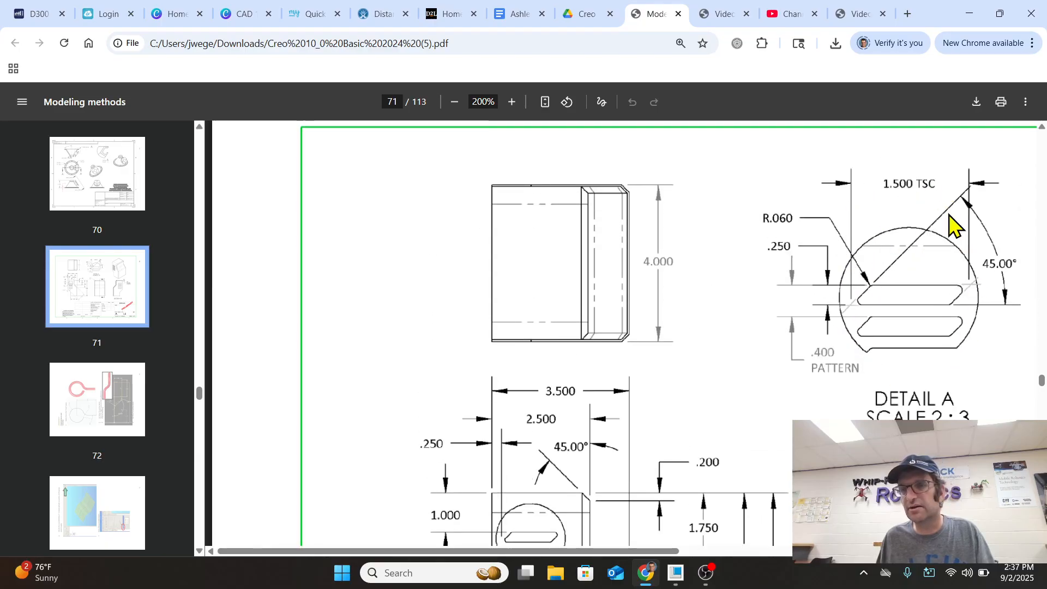
scroll(642, 479, down, 2)
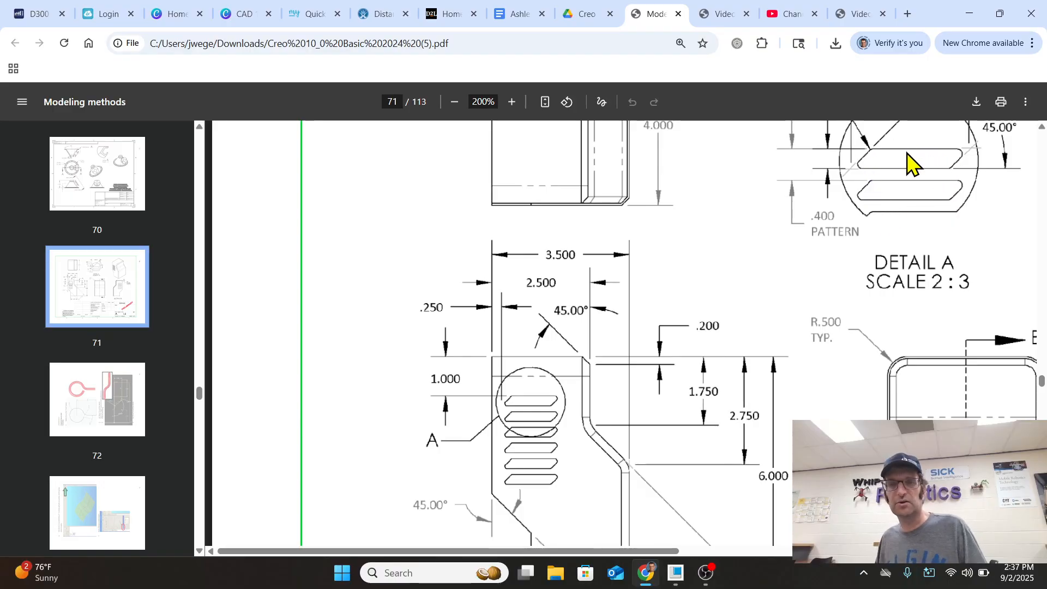
scroll(874, 195, up, 2)
scroll(921, 221, up, 1)
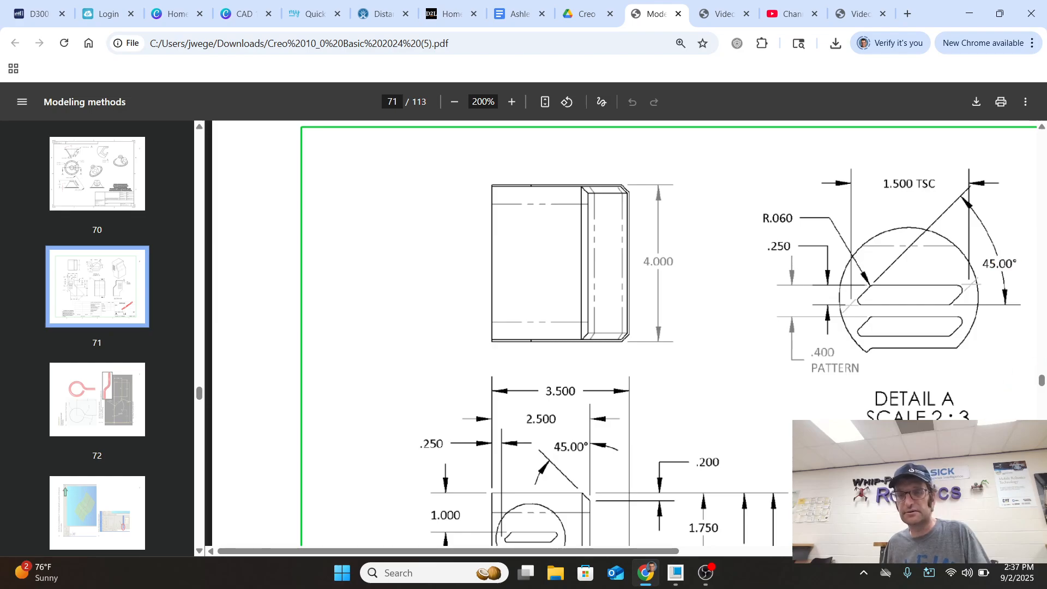
scroll(624, 332, down, 2)
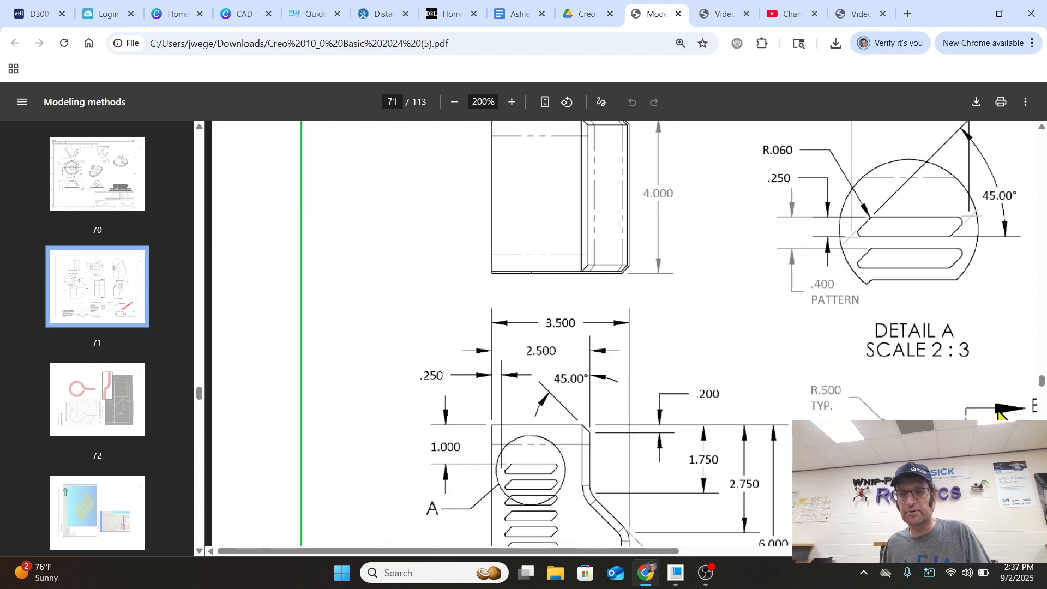
scroll(893, 232, up, 1)
scroll(900, 233, down, 1)
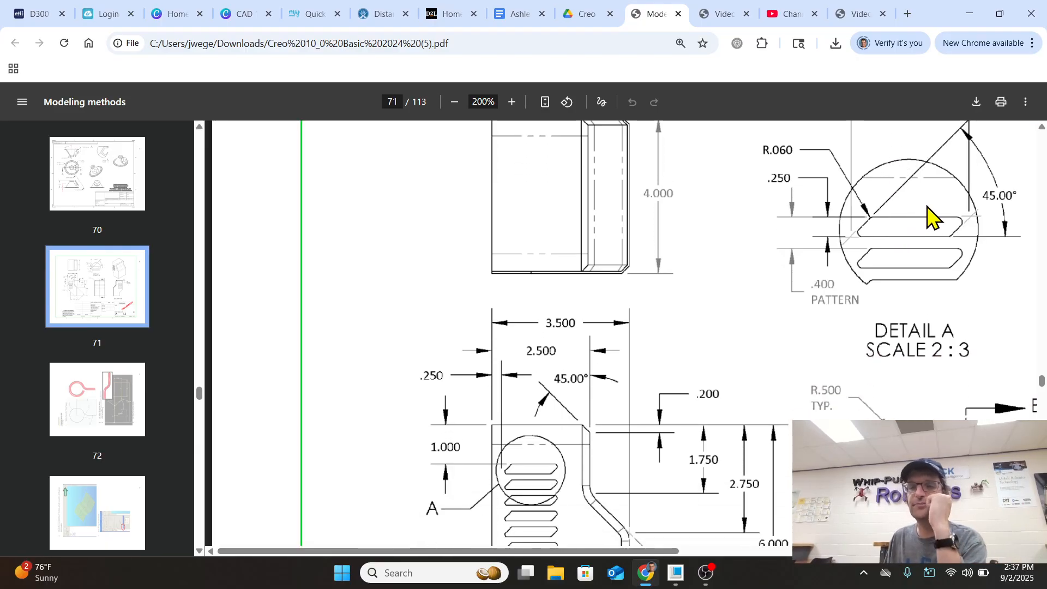
scroll(905, 270, up, 2)
scroll(872, 290, down, 2)
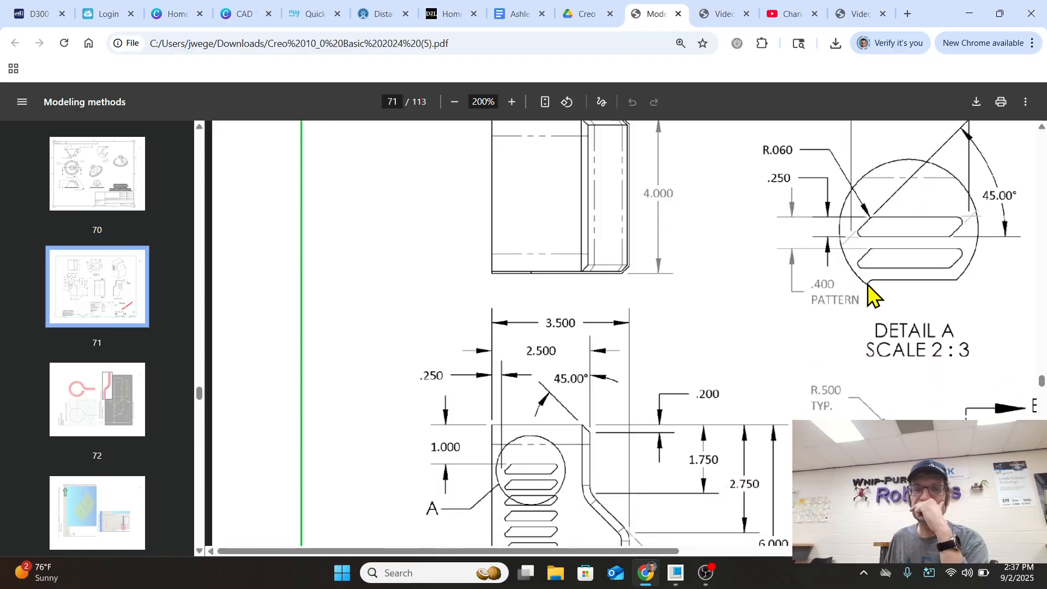
scroll(860, 297, down, 2)
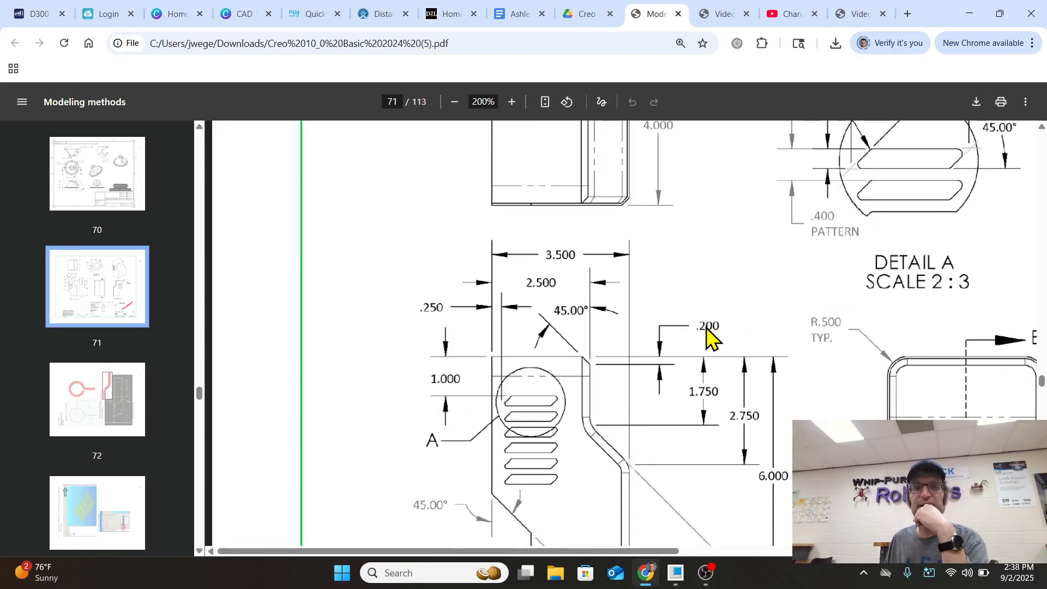
Examine the slot's size in Detail A and its offsets in the side view of the drawing, and return to the L6VIDEO part in Creo
scroll(730, 327, up, 4)
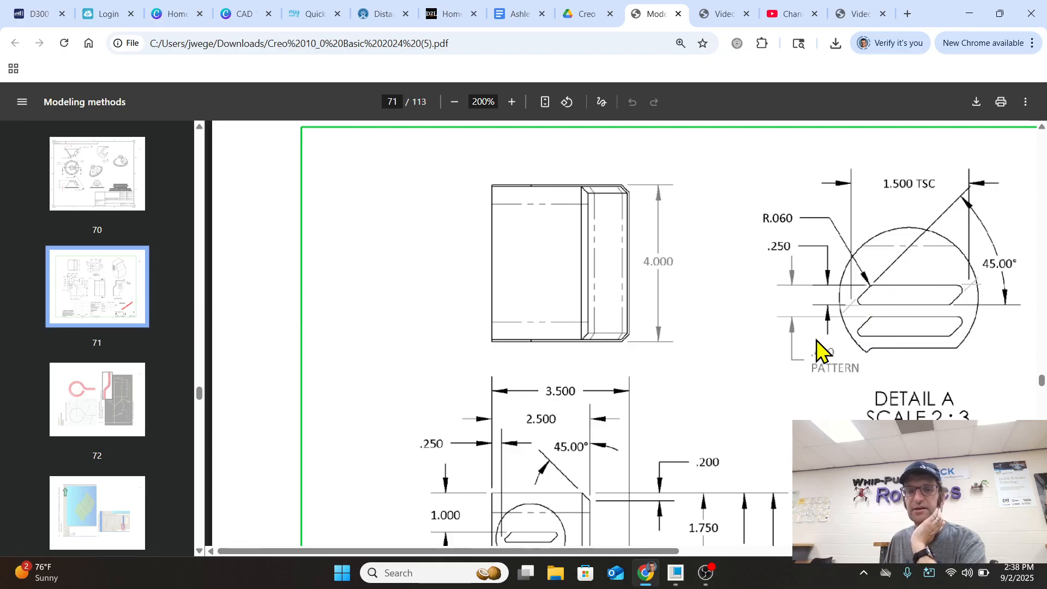
scroll(526, 496, down, 1)
scroll(531, 496, down, 3)
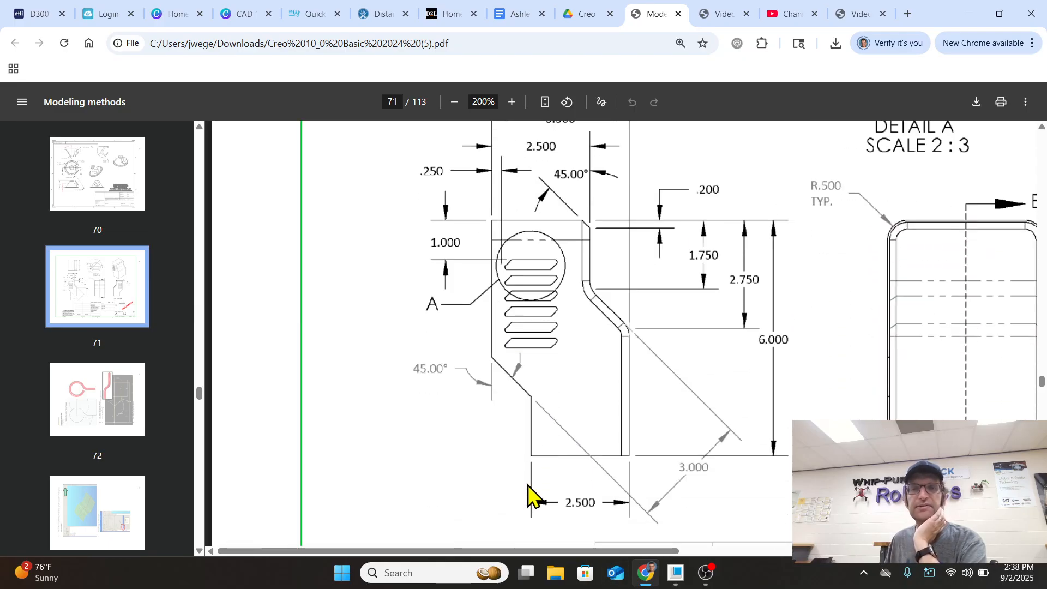
scroll(533, 480, up, 1)
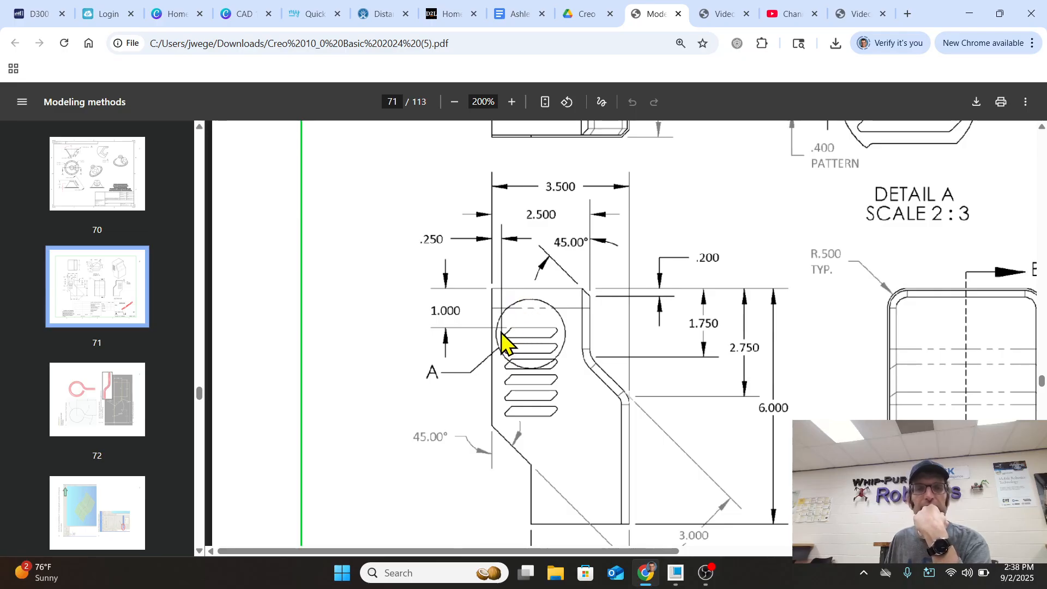
scroll(850, 207, up, 3)
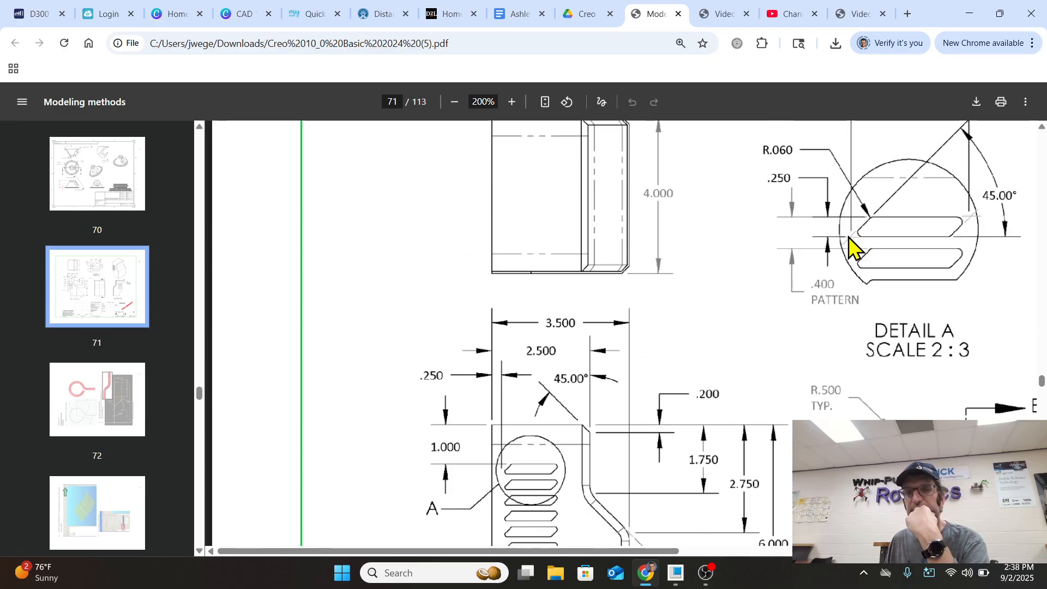
scroll(517, 479, down, 2)
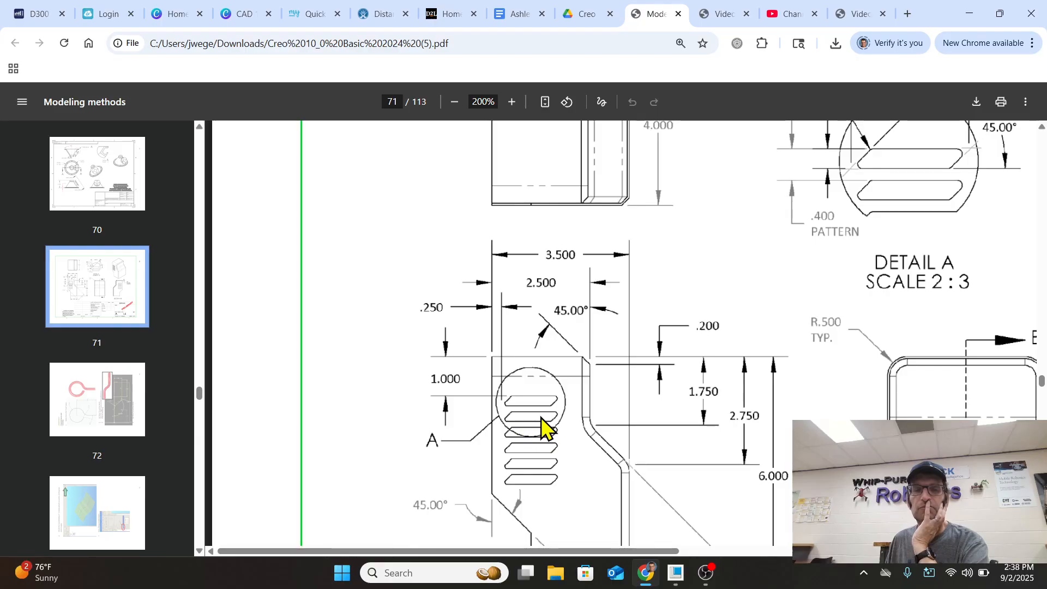
mouse_move(675, 571)
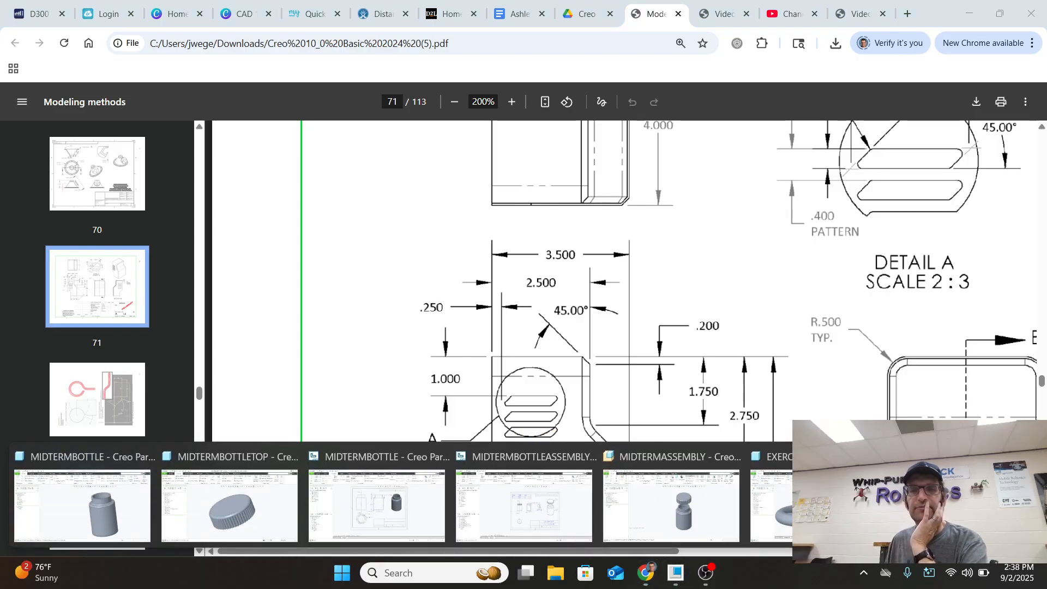
click(957, 502)
Start a sketch on the shroud's flat side face, using the RIGHT datum plane as the reference with Right orientation
scroll(559, 291, up, 3)
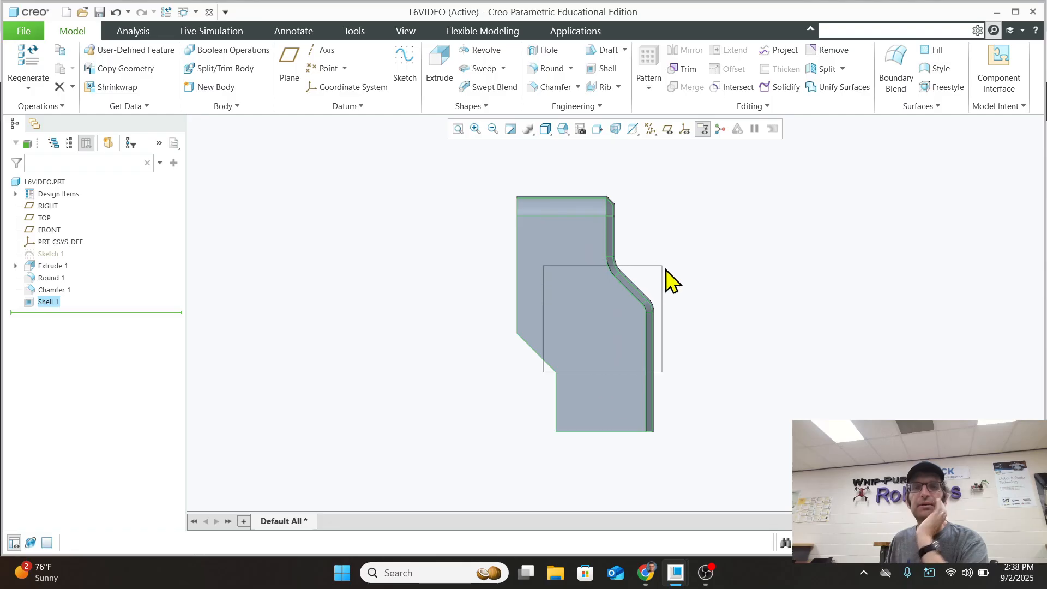
scroll(673, 281, up, 1)
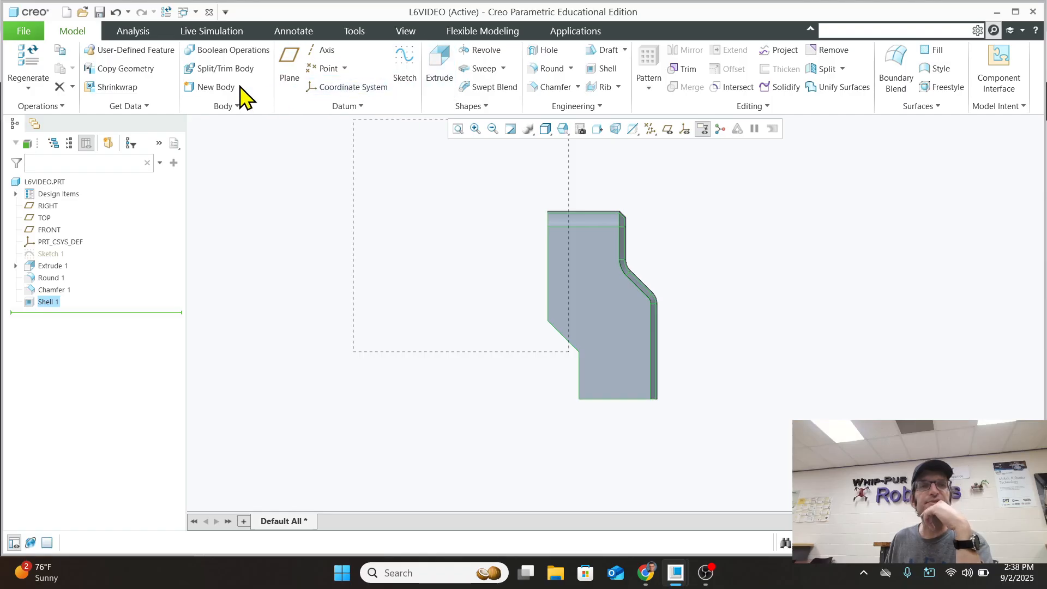
click(403, 61)
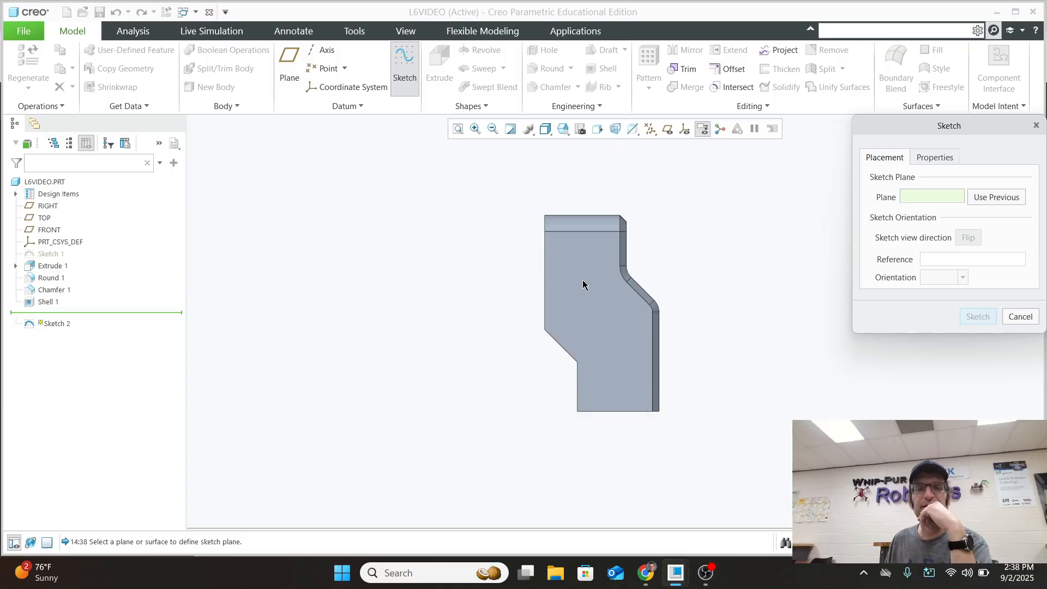
click(582, 284)
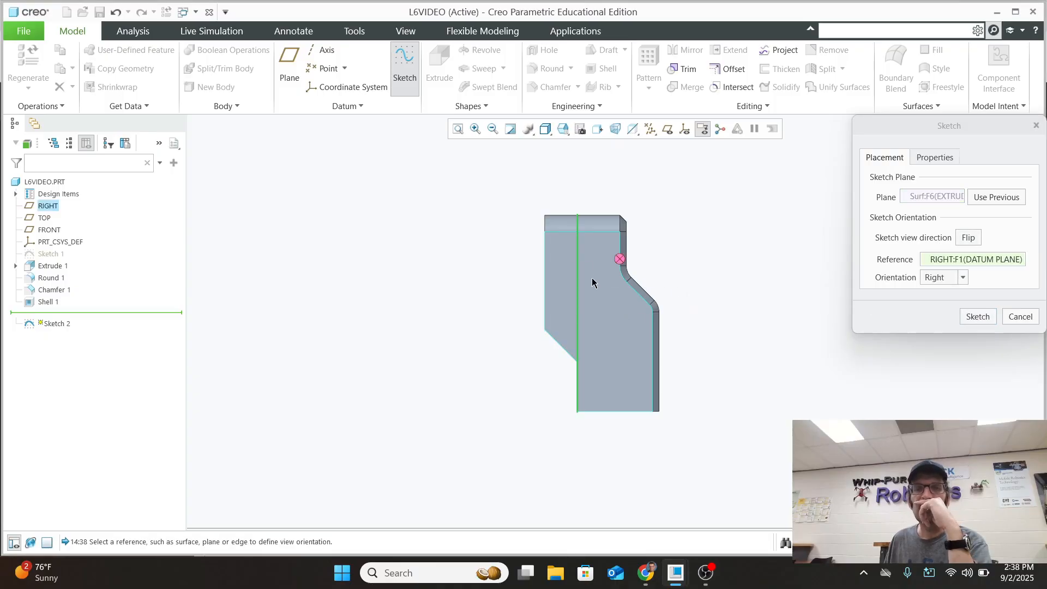
scroll(586, 283, up, 1)
click(986, 319)
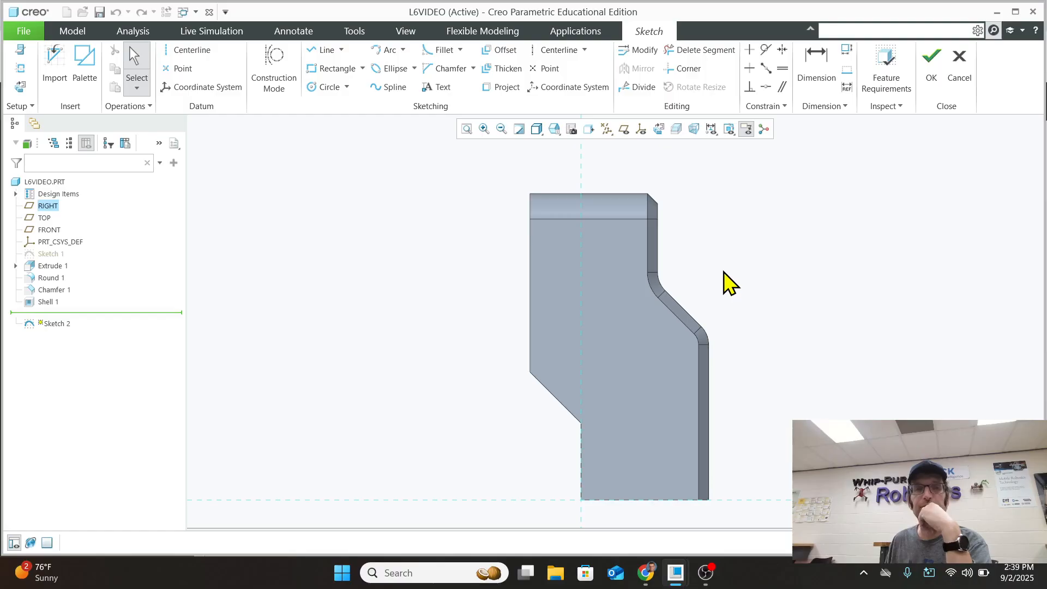
Sketch a parallelogram about 1.20 wide and 0.42 high, with horizontal long edges, near the upper end of the side face
click(362, 68)
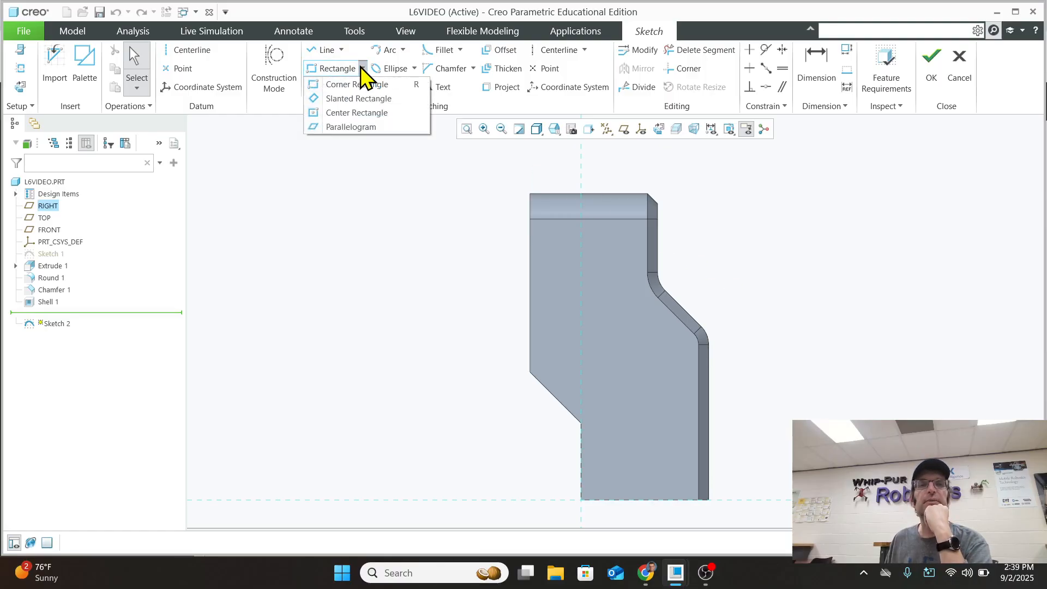
click(344, 127)
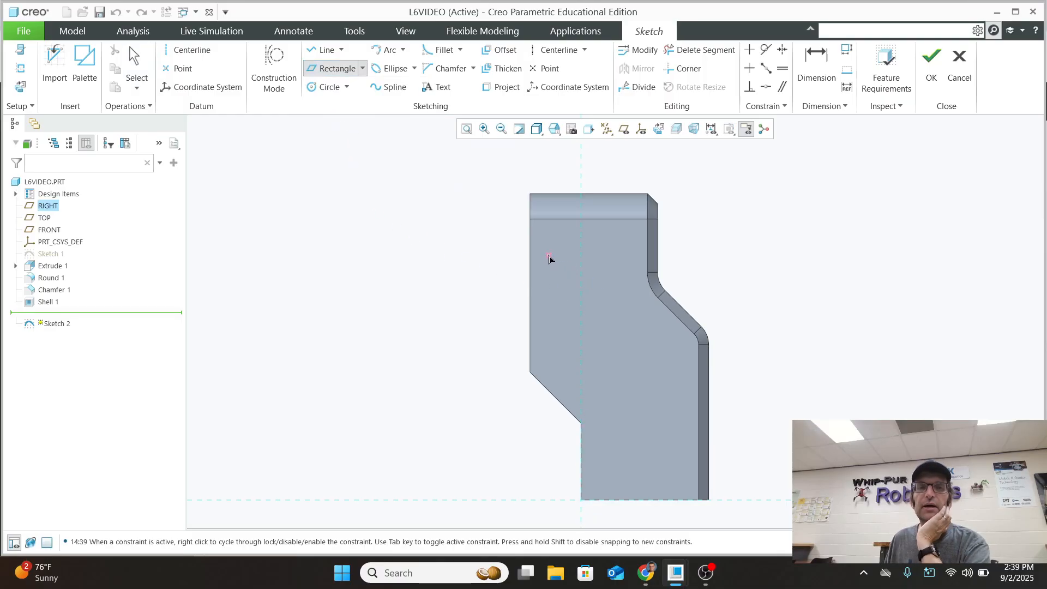
click(568, 235)
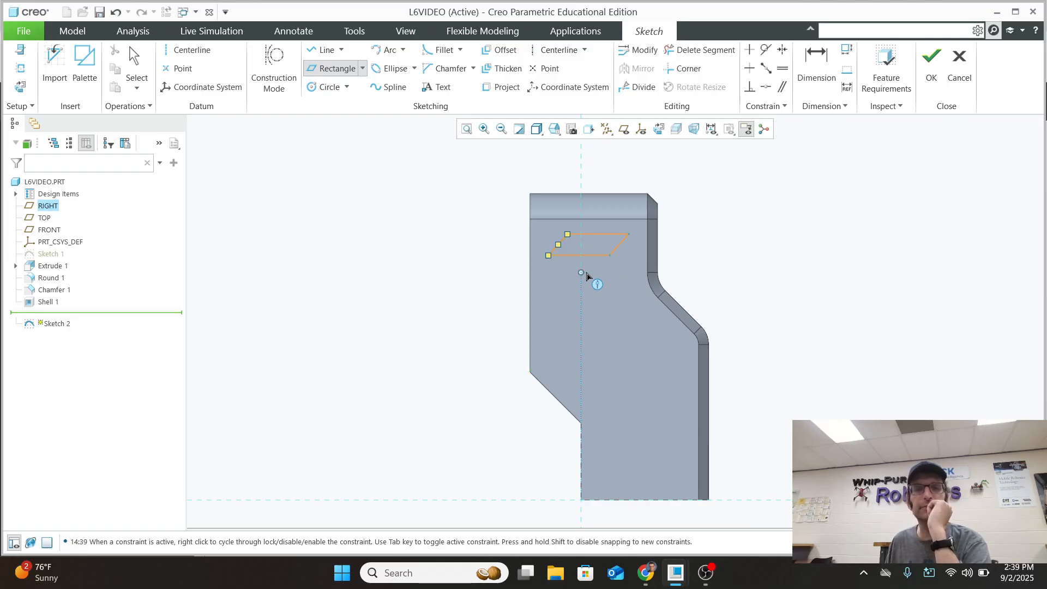
scroll(592, 272, up, 1)
middle_click(709, 240)
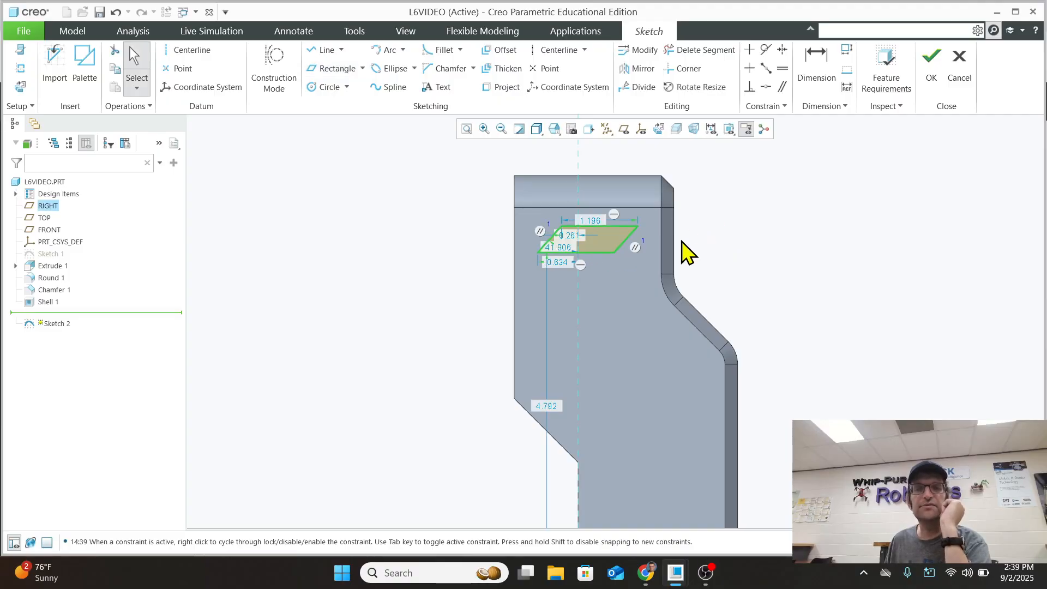
Replace the parallelogram's edge-length dimension with an overall horizontal dimension between its opposite outer corners, and set it to 1.5
scroll(604, 247, up, 5)
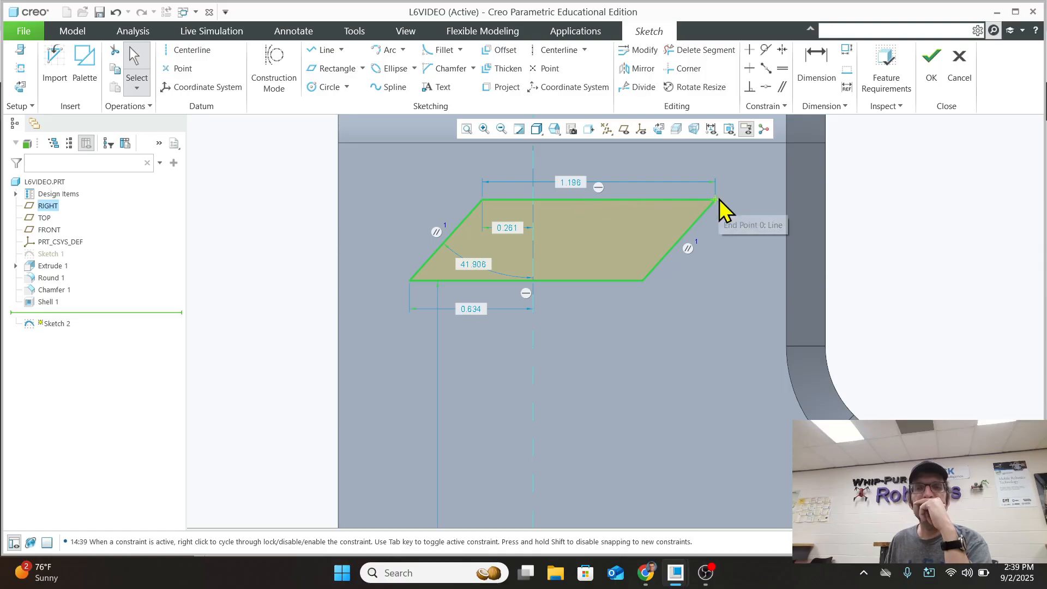
scroll(576, 312, down, 2)
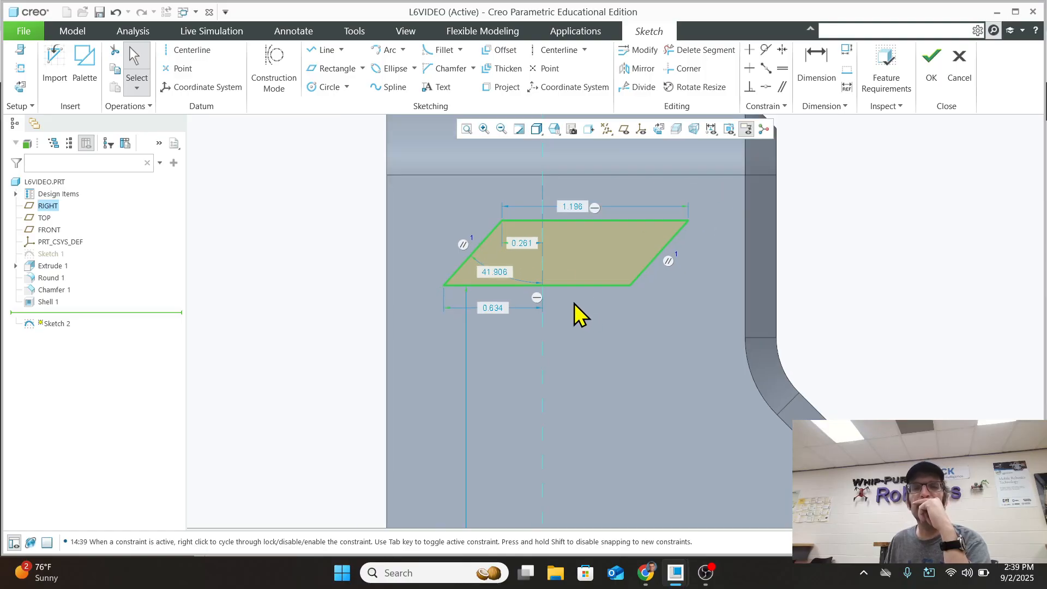
click(567, 207)
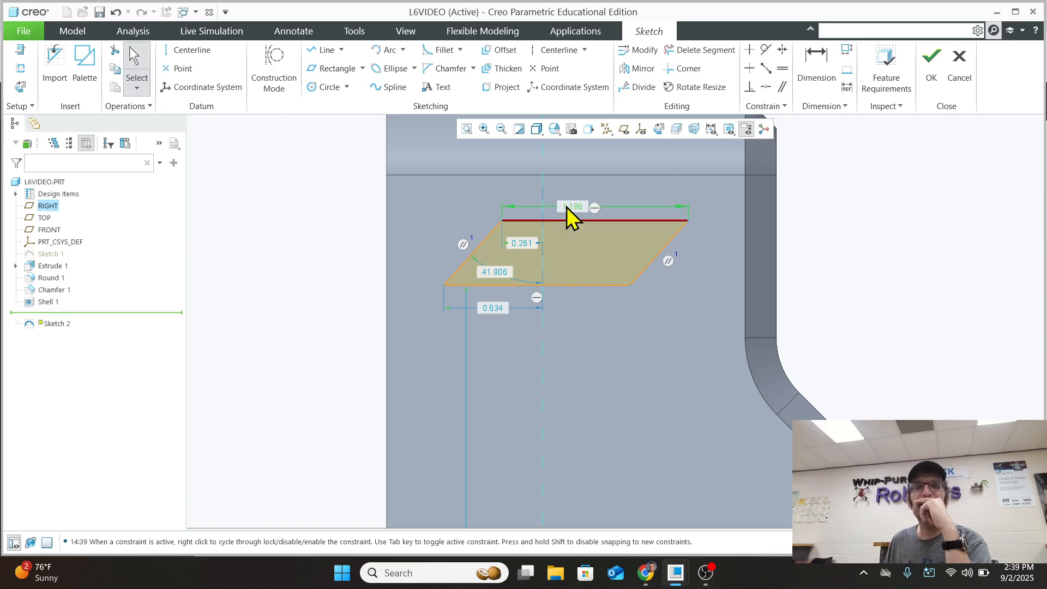
click(606, 180)
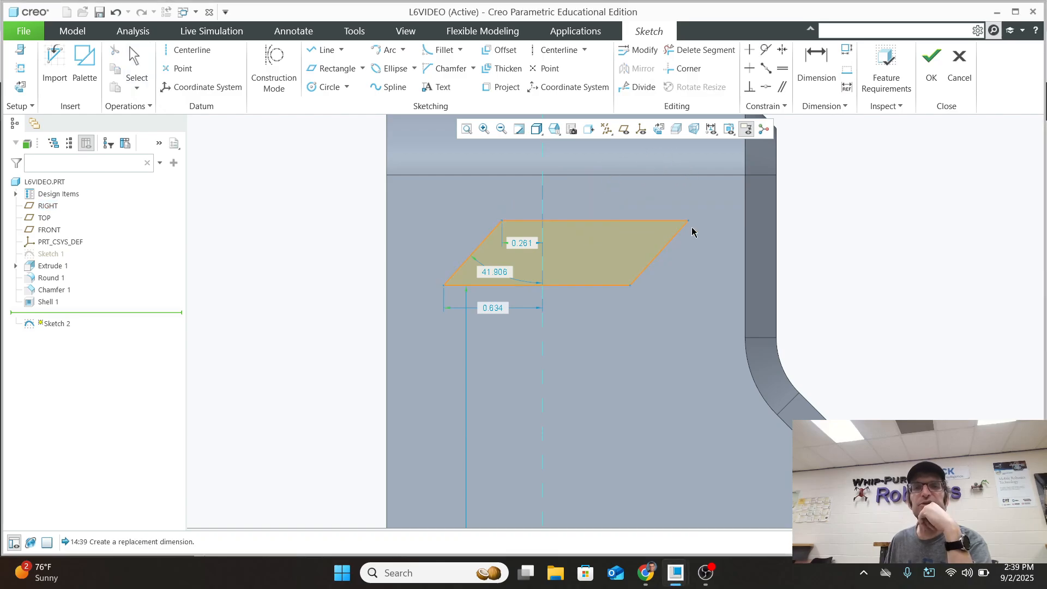
click(445, 285)
middle_click(528, 192)
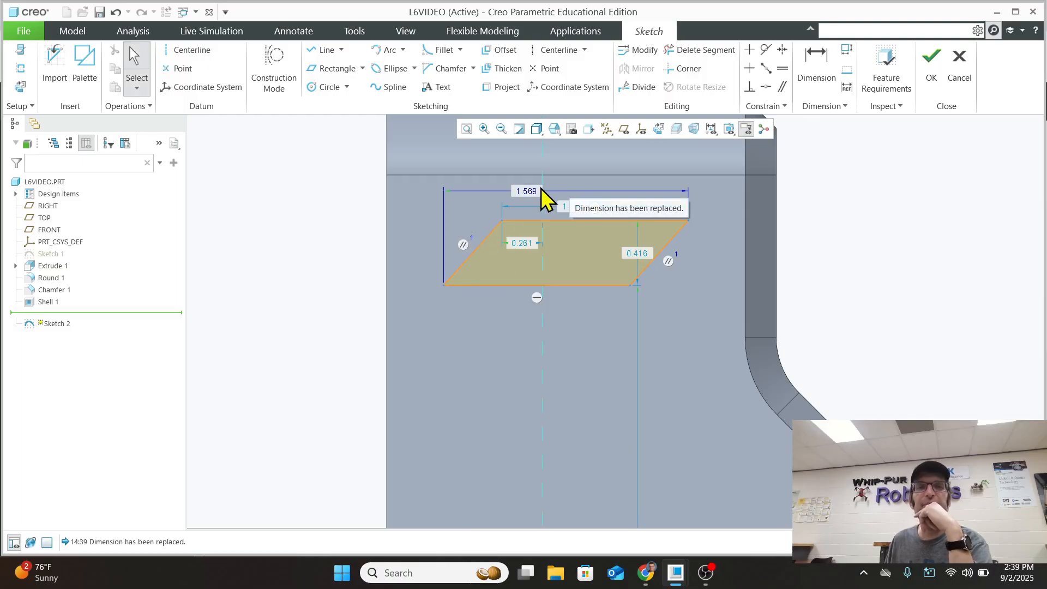
text(1.5)
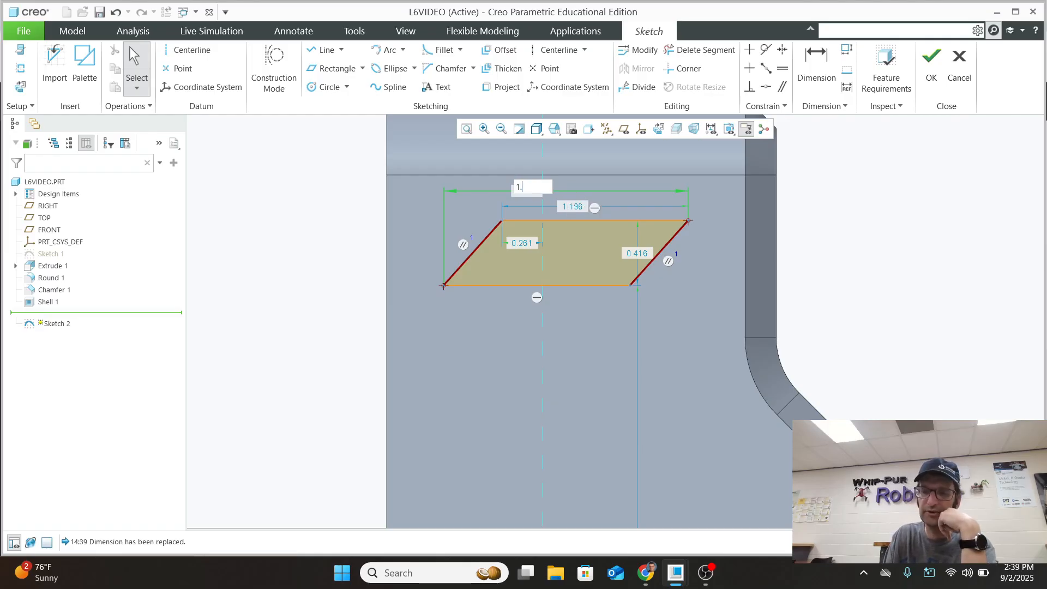
key(Return)
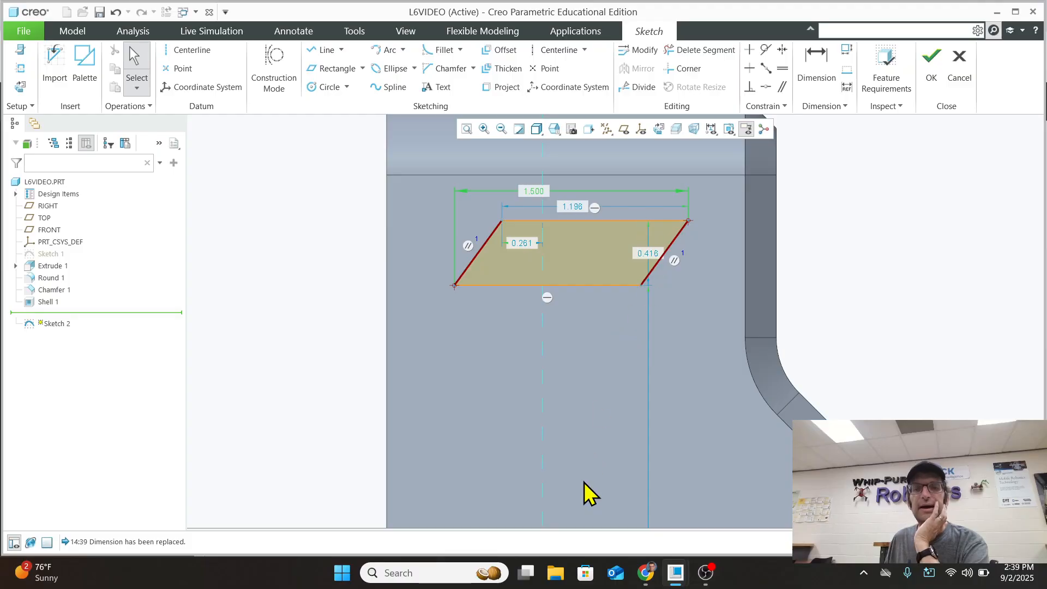
Switch to the shroud drawing in Chrome to check the slot height in Detail A, and return to the sketch in Creo
click(645, 572)
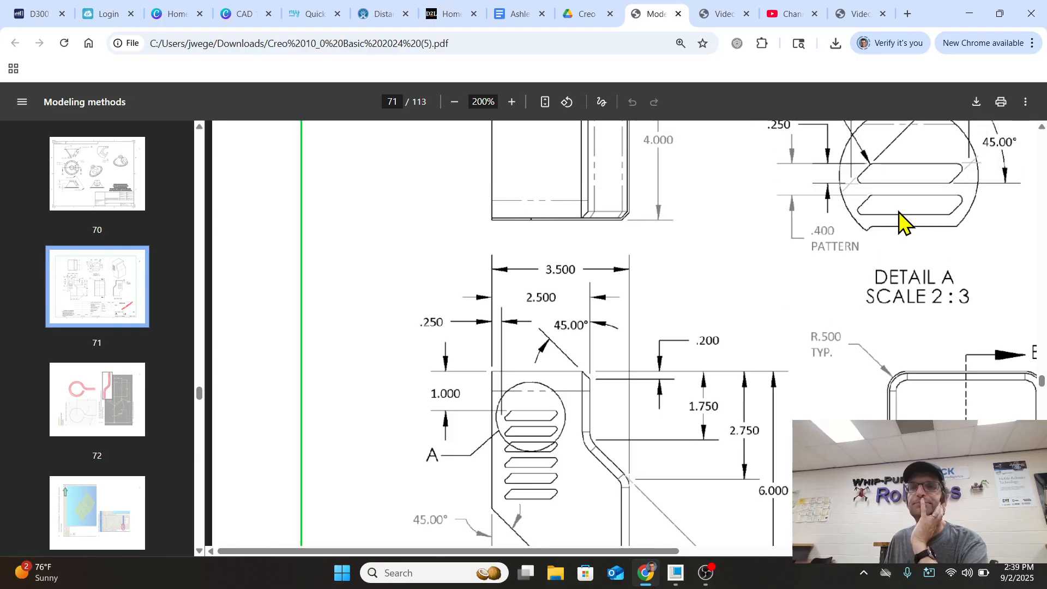
scroll(907, 224, up, 3)
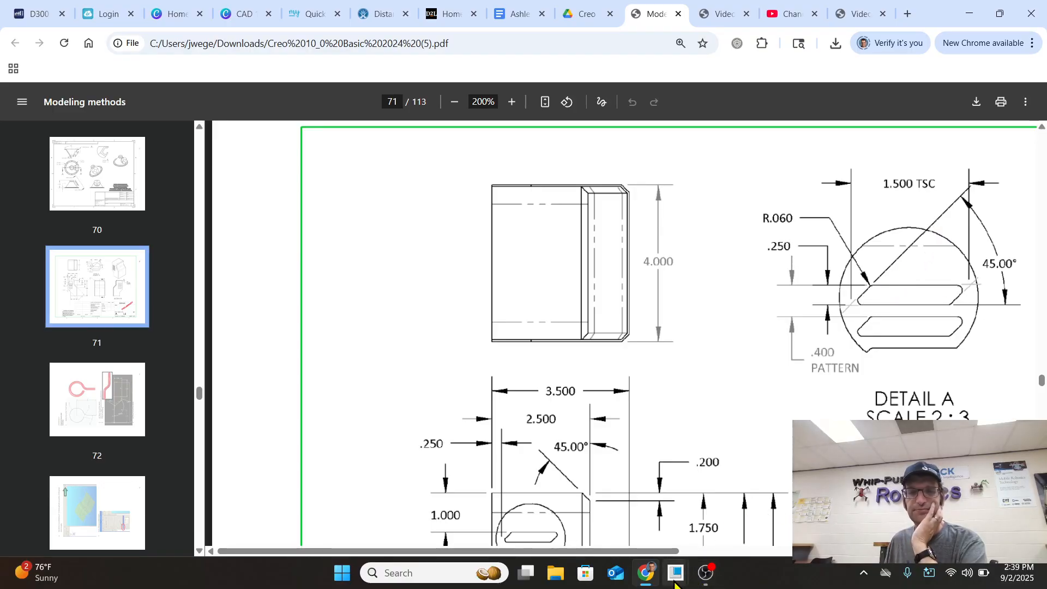
mouse_move(704, 574)
click(966, 505)
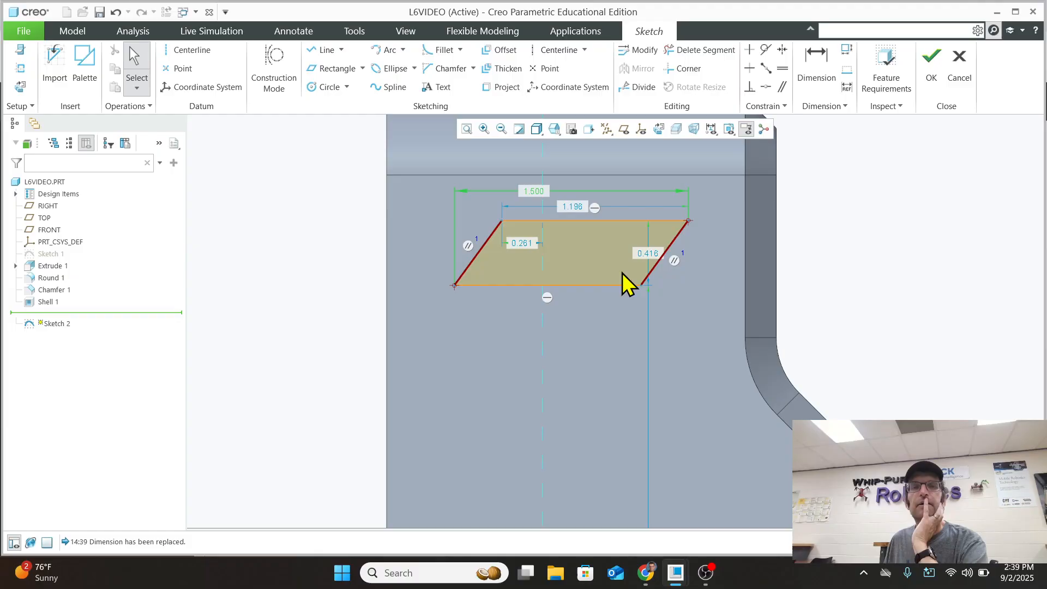
Set the parallelogram's height to 0.25
click(649, 253)
double_click(657, 261)
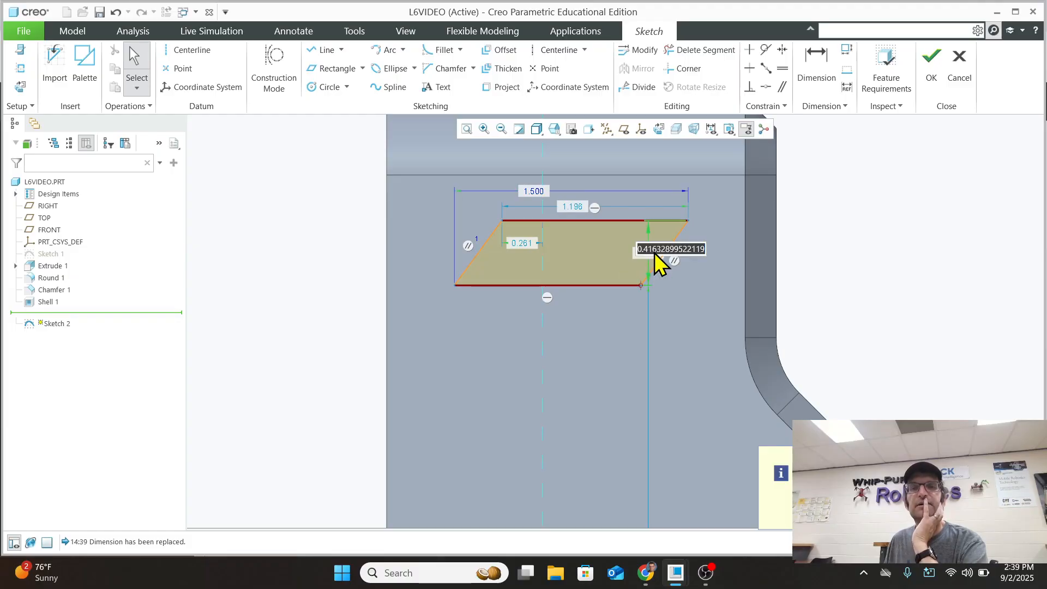
text(.25)
key(Return)
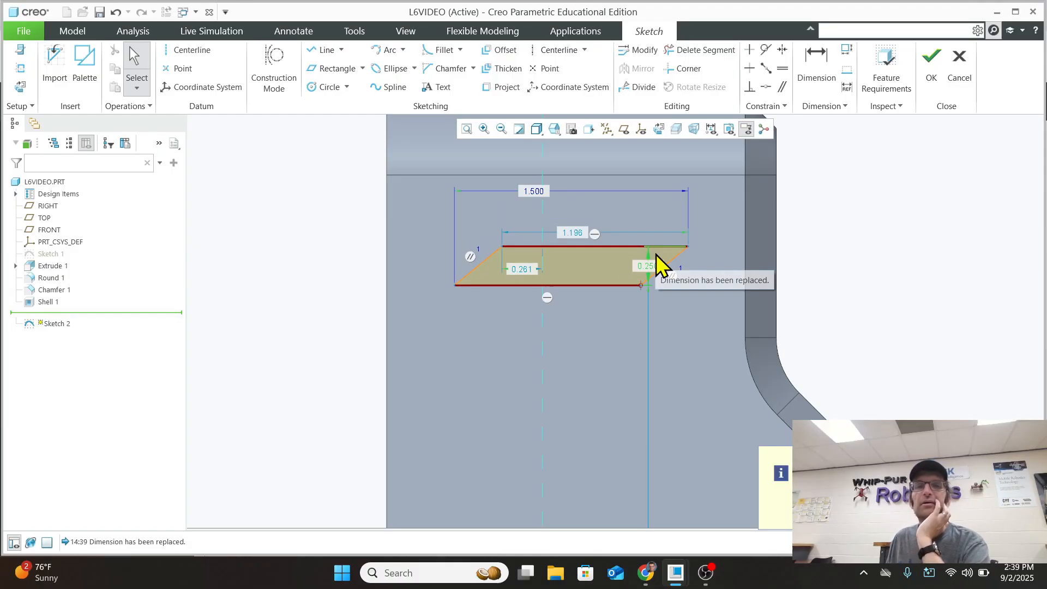
Dimension the angle between the parallelogram's slanted edge and its lower edge, and set it to 45 degrees
scroll(502, 322, down, 3)
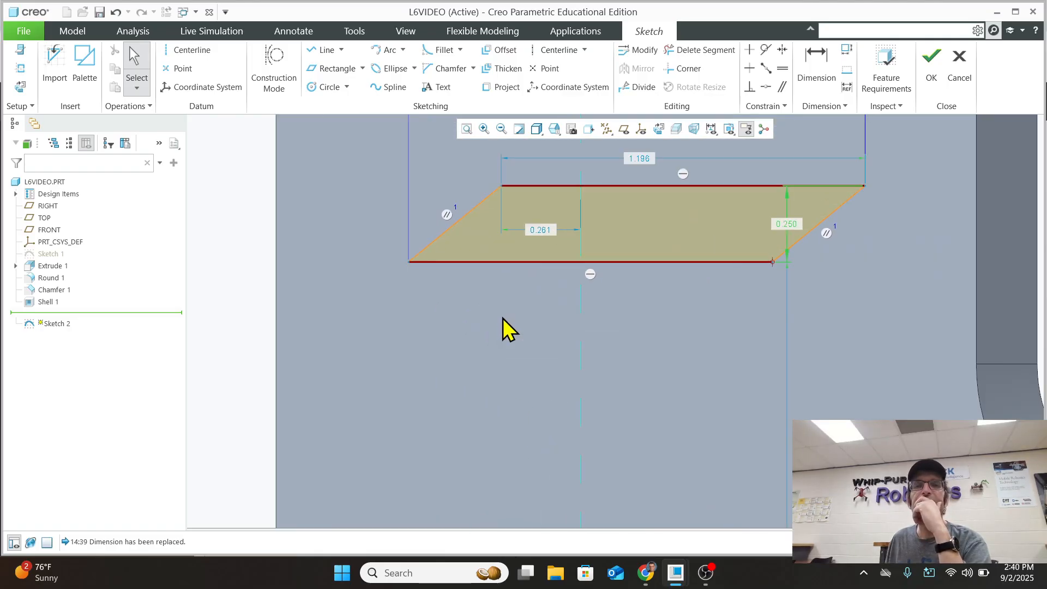
scroll(519, 324, up, 2)
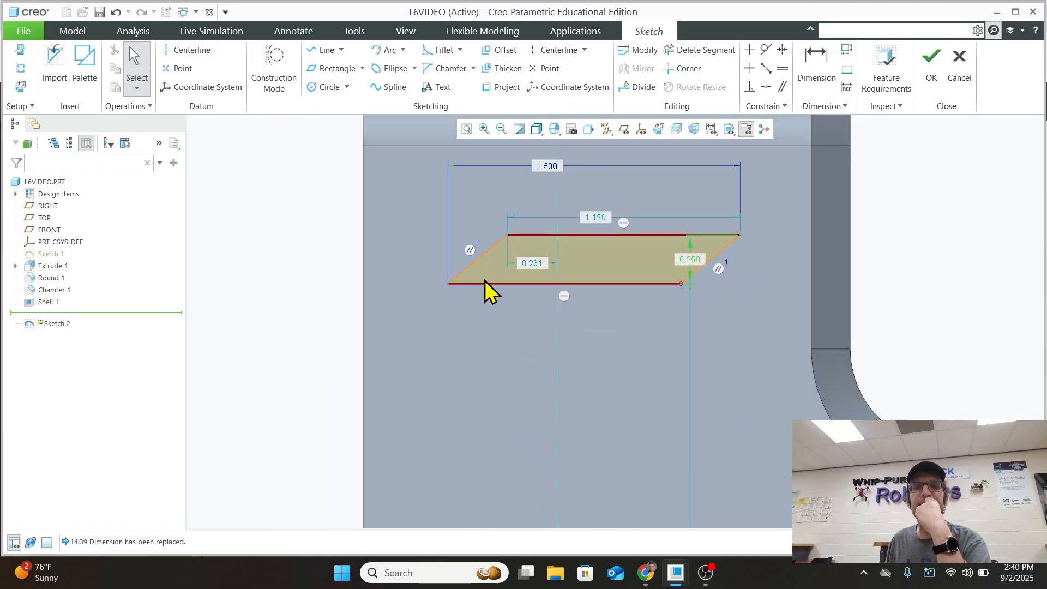
click(816, 61)
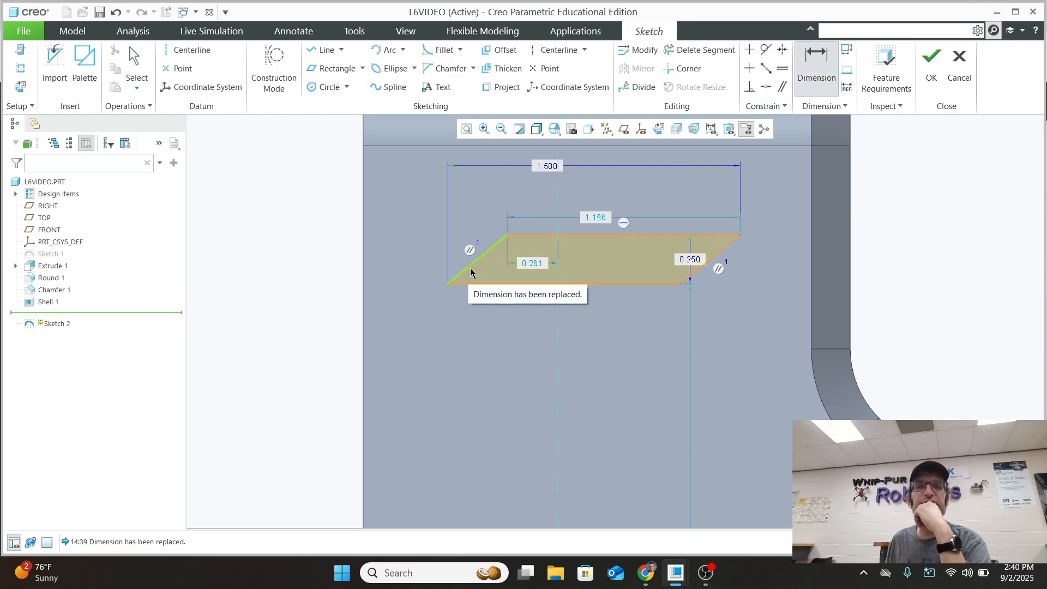
click(471, 272)
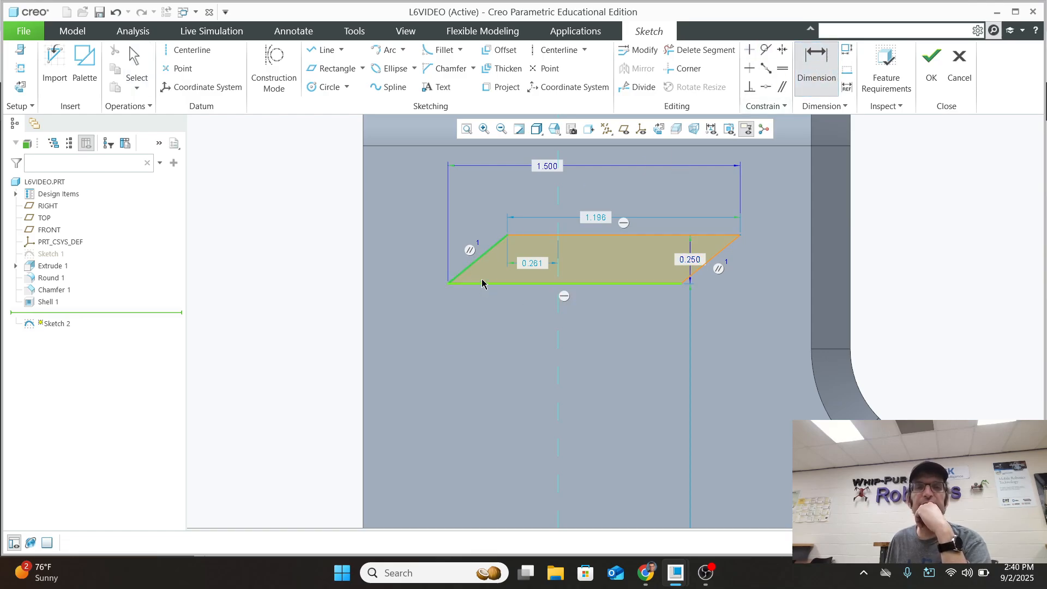
click(482, 283)
middle_click(484, 271)
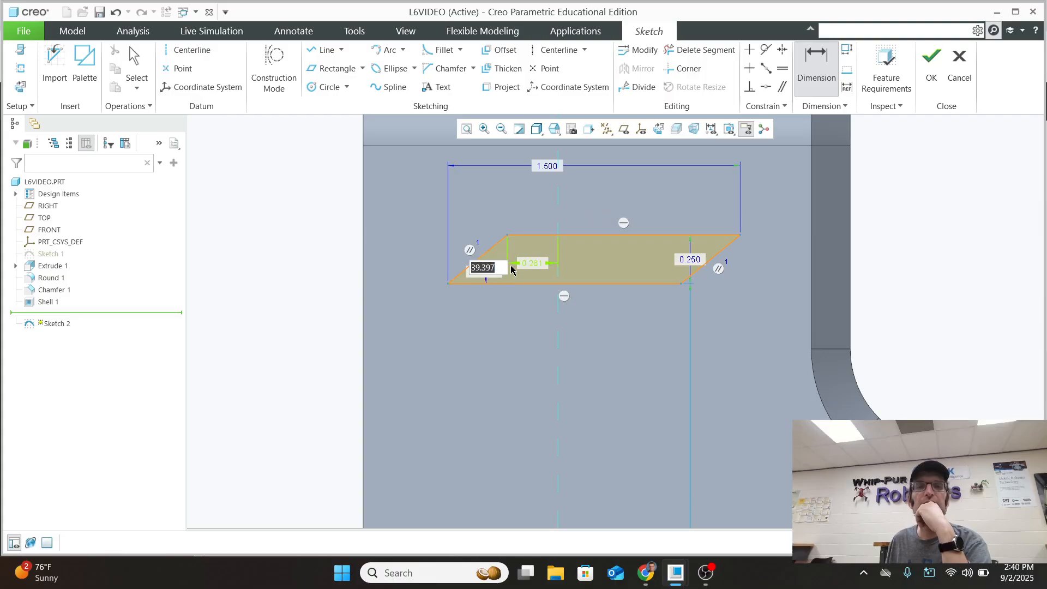
text(45)
key(Return)
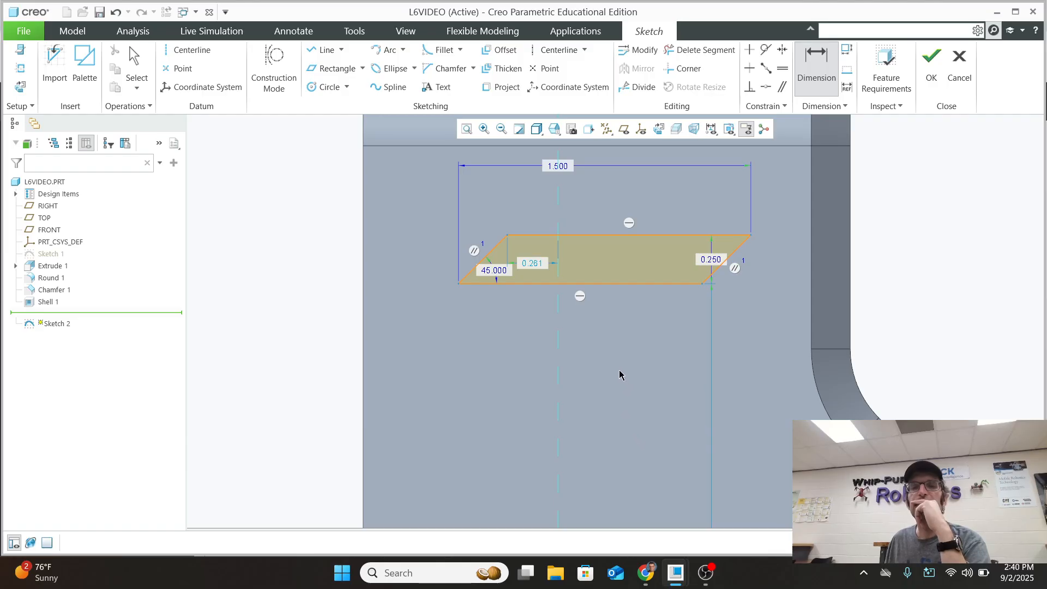
scroll(620, 375, up, 1)
scroll(617, 375, down, 2)
scroll(577, 286, up, 2)
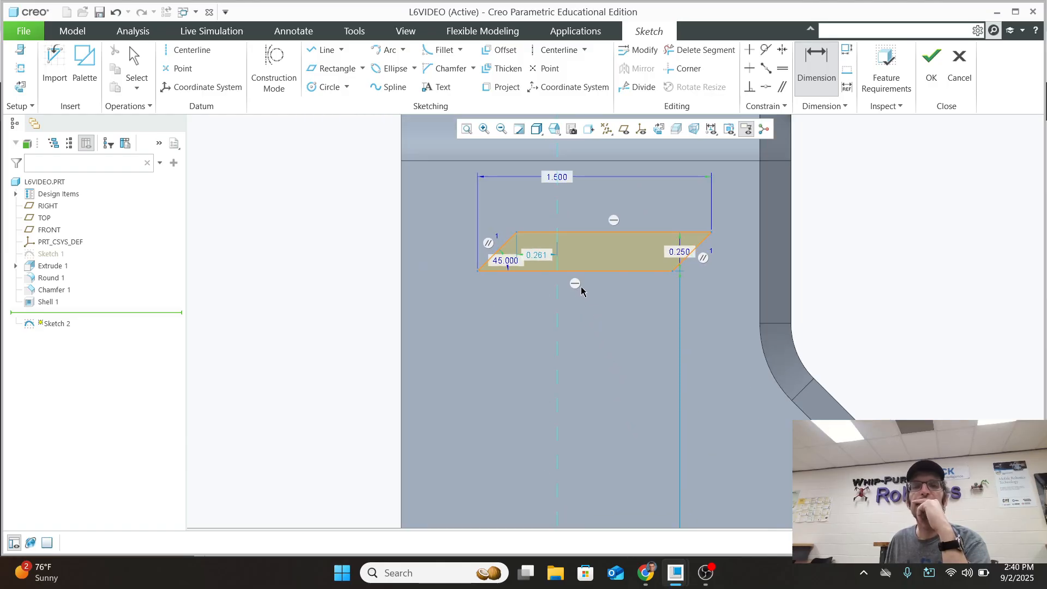
scroll(577, 287, down, 2)
scroll(581, 287, up, 5)
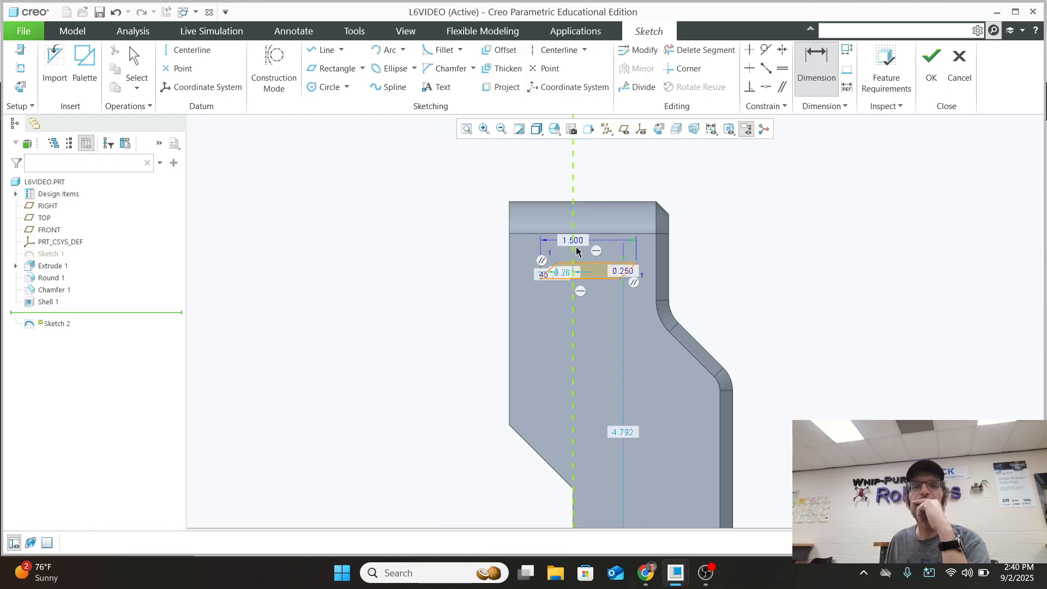
Dimension the vertical distance from the shroud's top edge to the parallelogram's upper edge, and set it to 1
scroll(576, 252, down, 3)
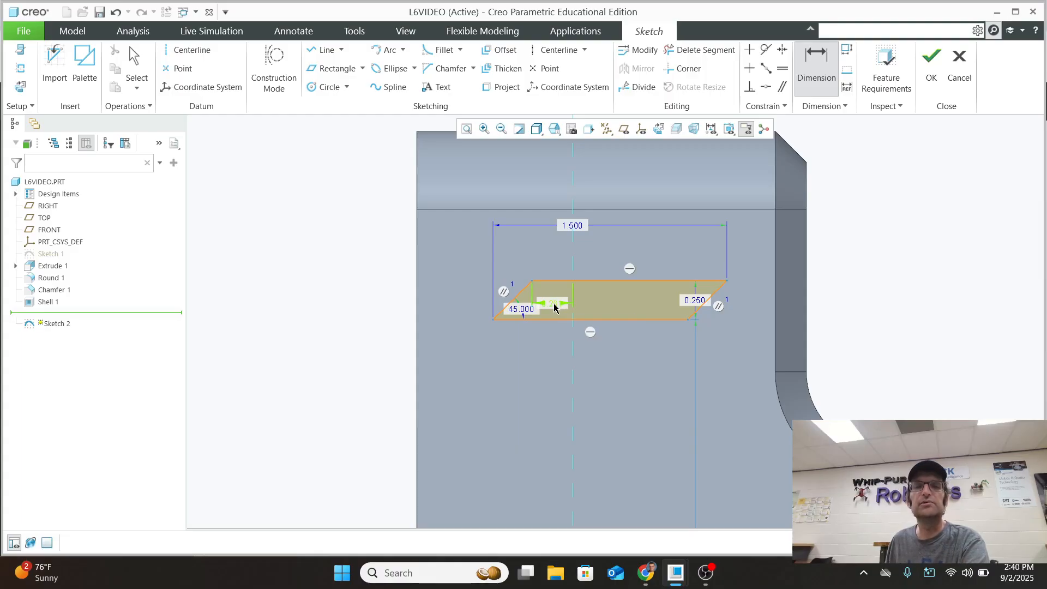
middle_click(554, 305)
scroll(554, 305, down, 1)
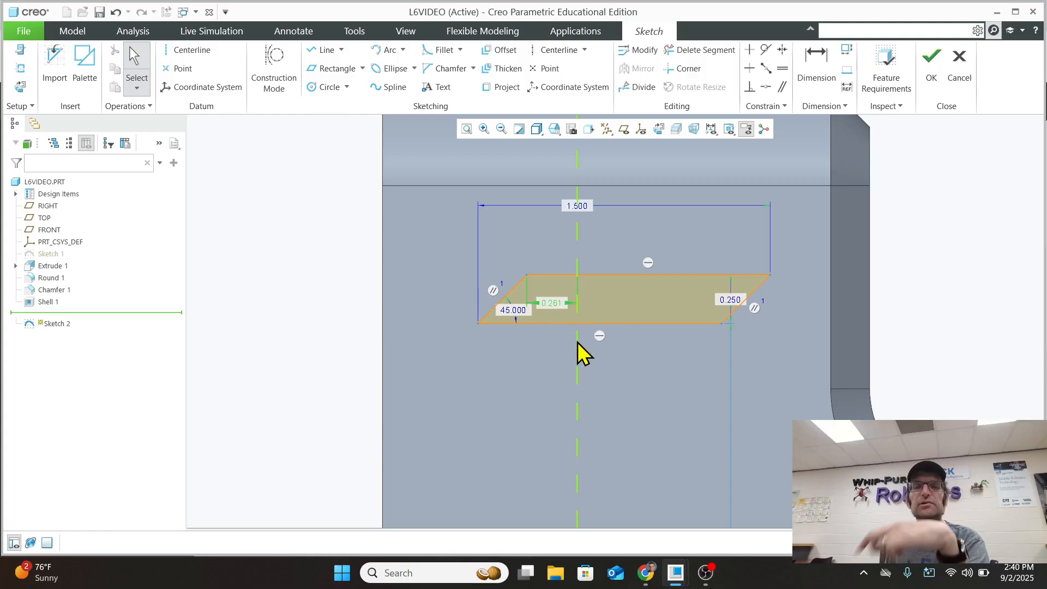
click(555, 305)
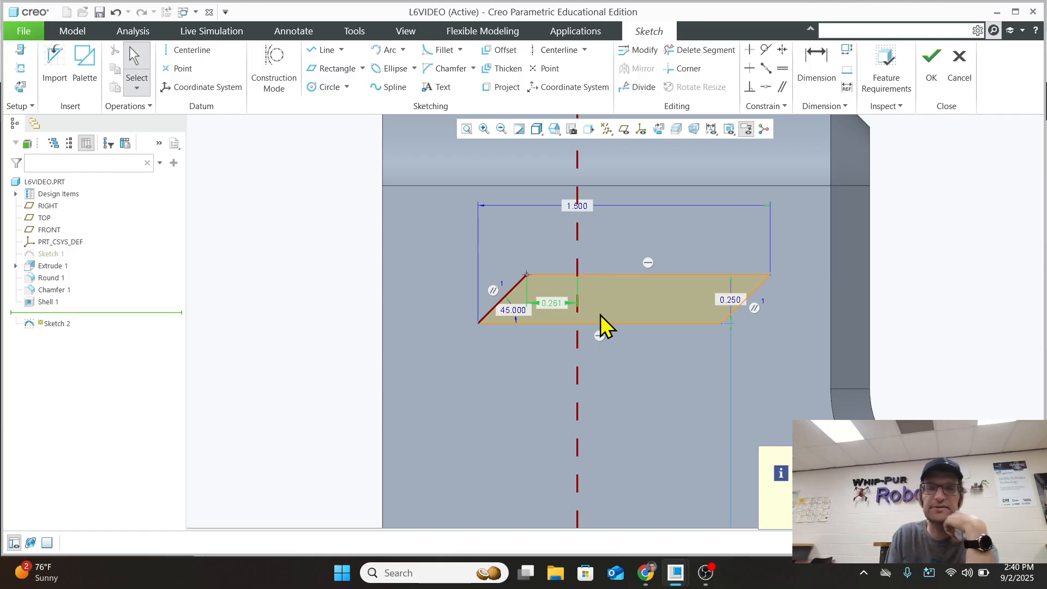
scroll(565, 354, down, 1)
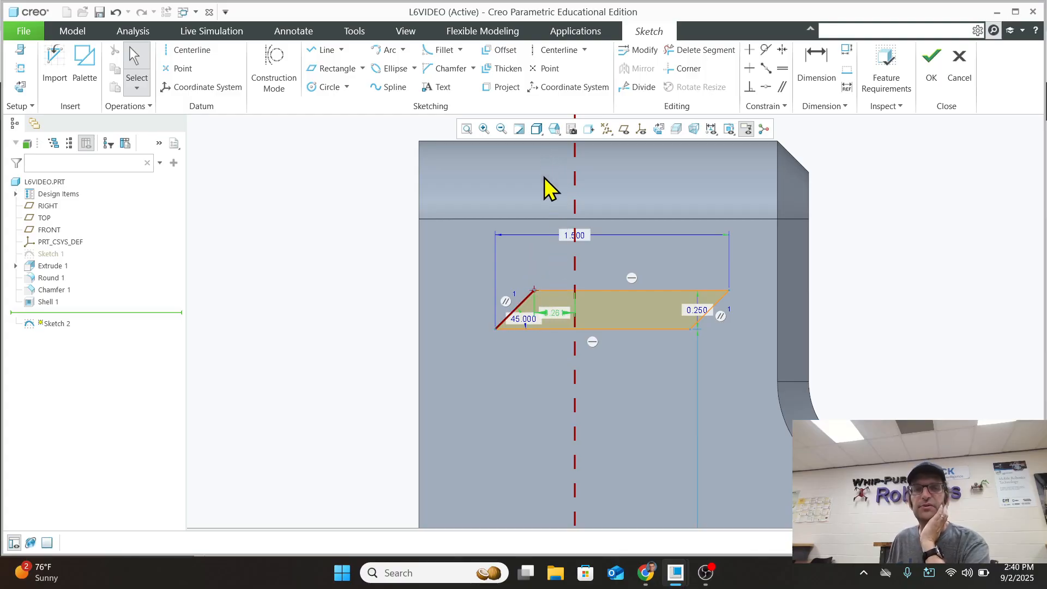
scroll(547, 190, down, 2)
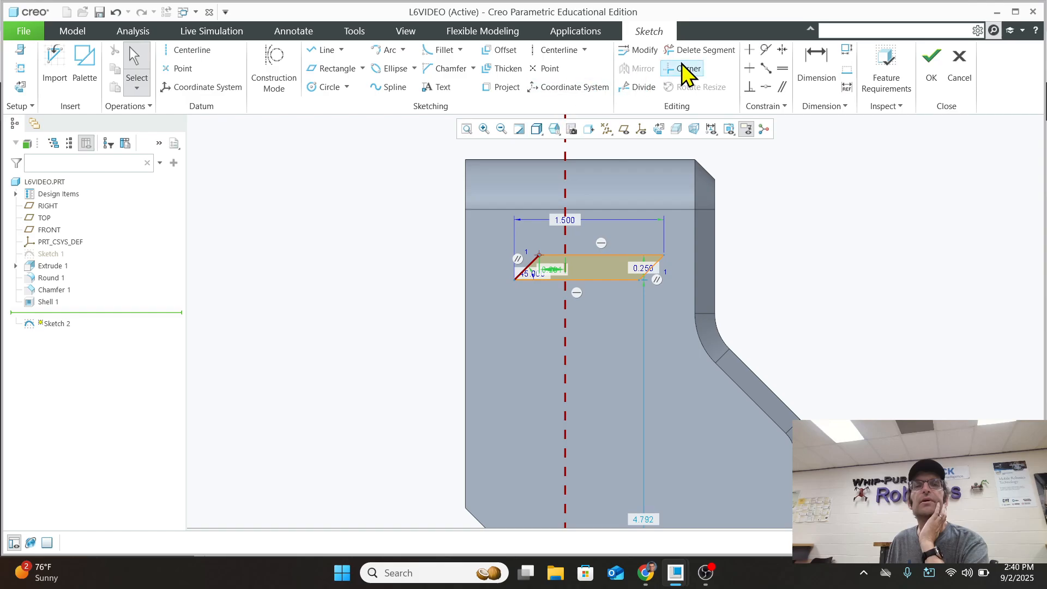
click(818, 65)
click(545, 255)
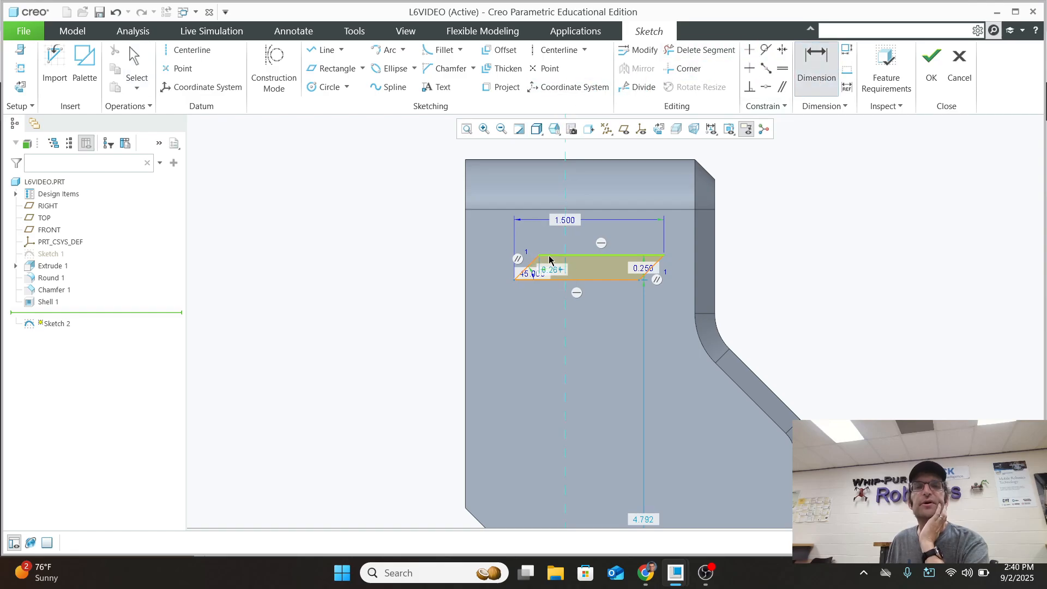
middle_click(399, 175)
text(1)
key(Return)
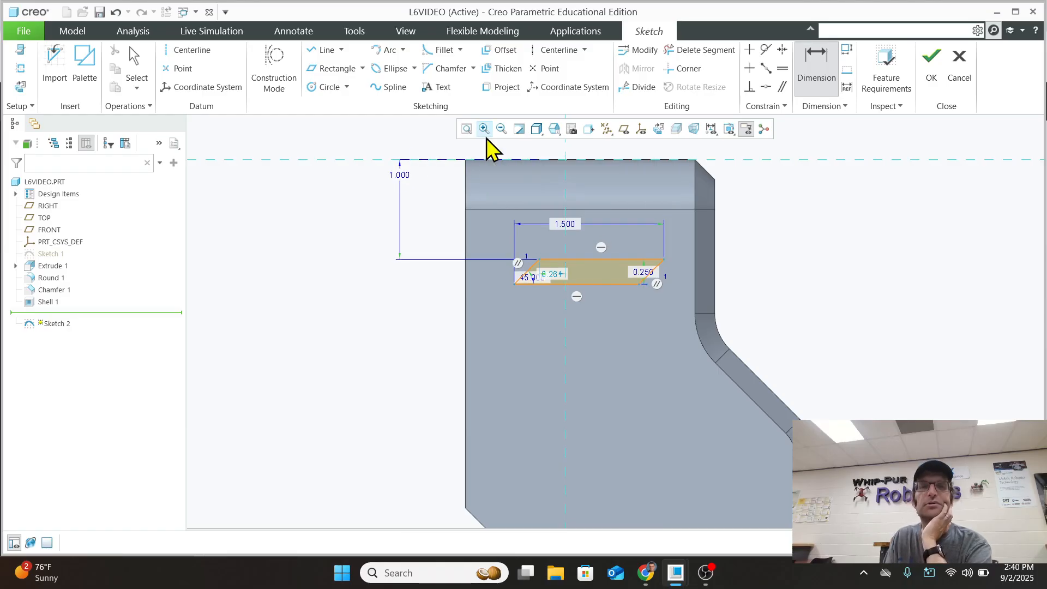
Dimension the horizontal distance from the shroud's left edge to the parallelogram's lower-left corner, and set it to 0.25
scroll(515, 304, down, 2)
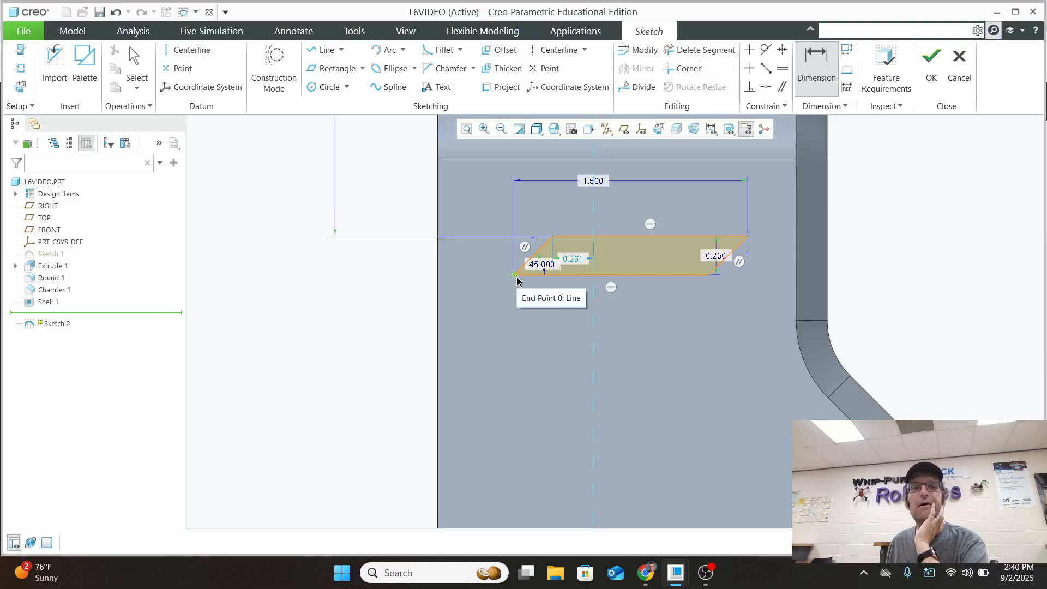
click(515, 282)
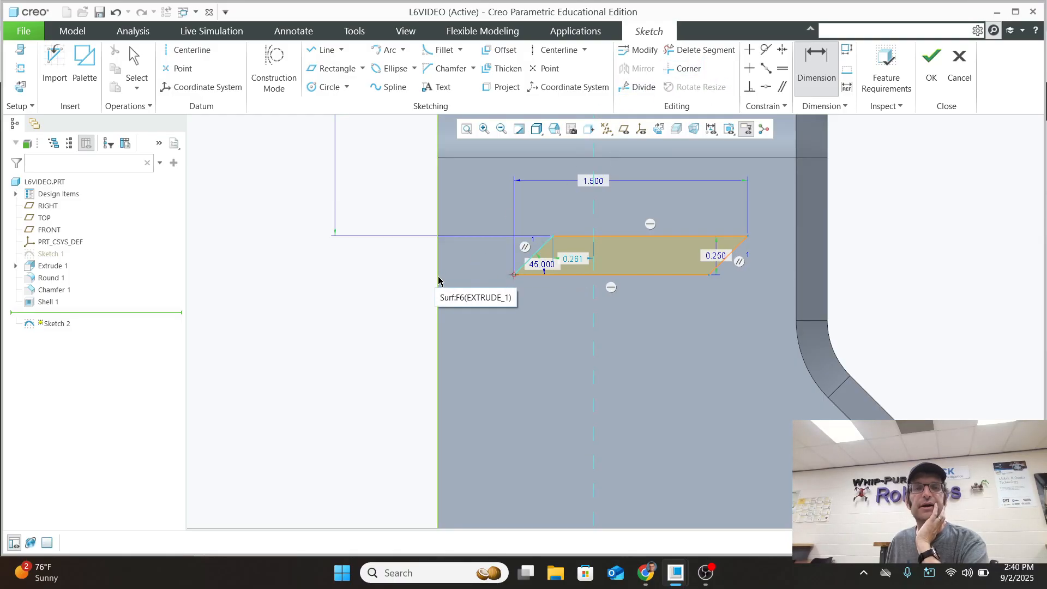
middle_click(458, 325)
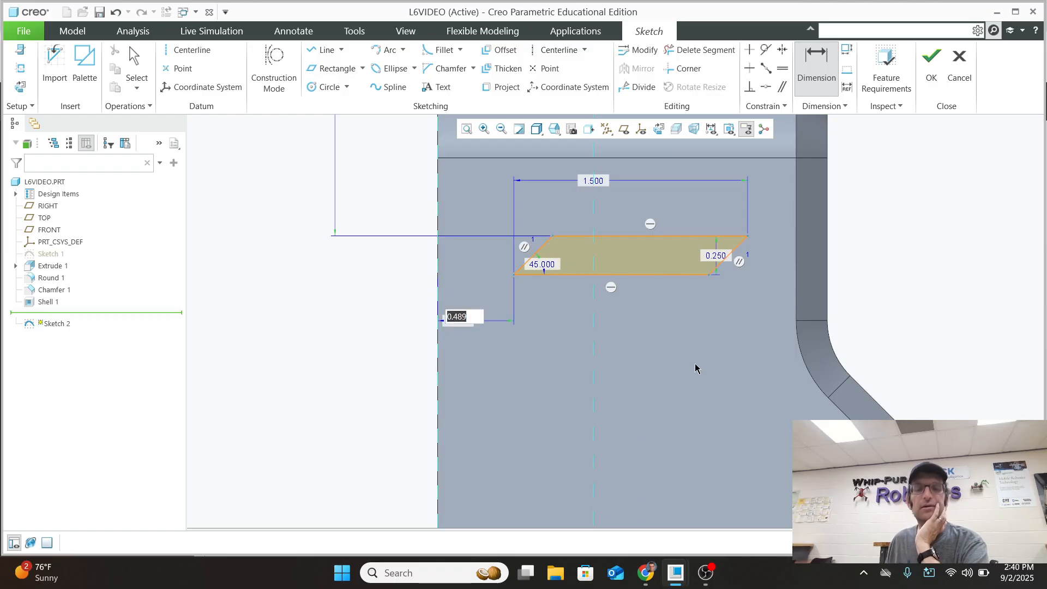
text(.25)
key(Return)
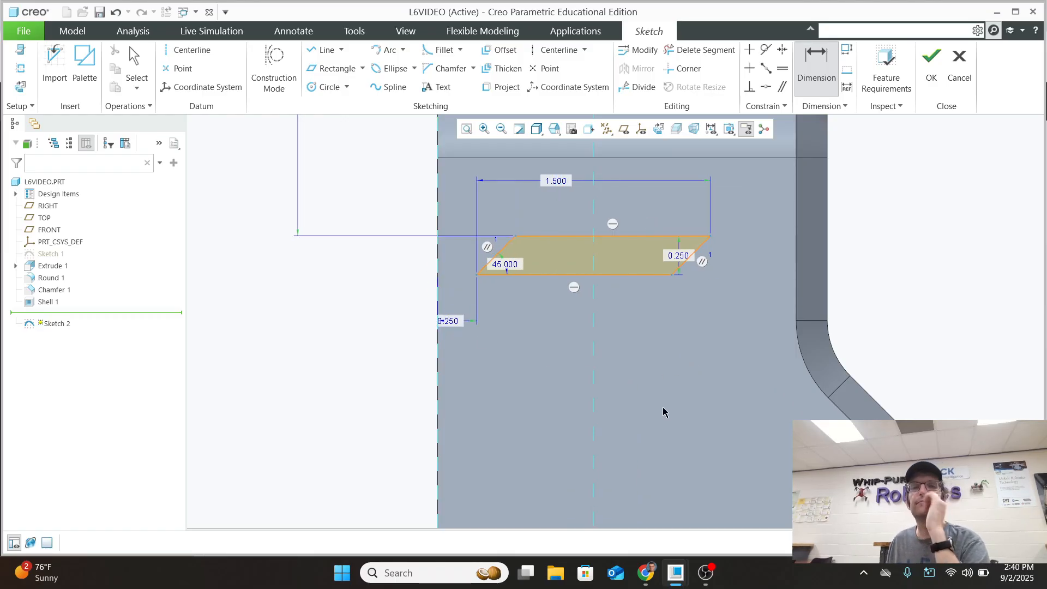
Switch to the shroud drawing in Chrome to check the slot's corner radius in Detail A, and return to the sketch in Creo
scroll(603, 401, down, 2)
scroll(589, 304, up, 3)
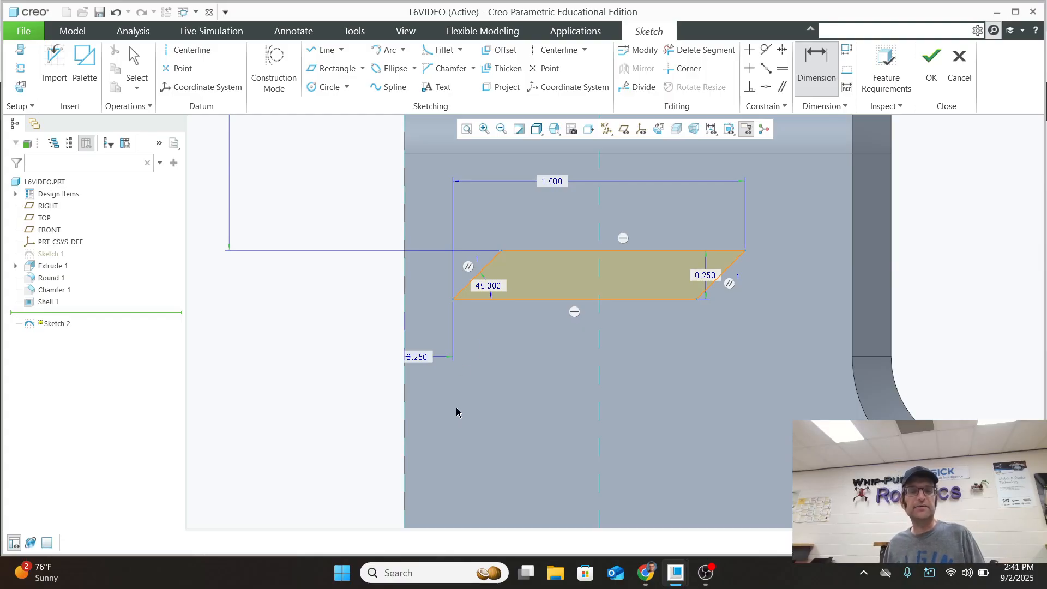
scroll(577, 380, down, 4)
scroll(584, 369, up, 3)
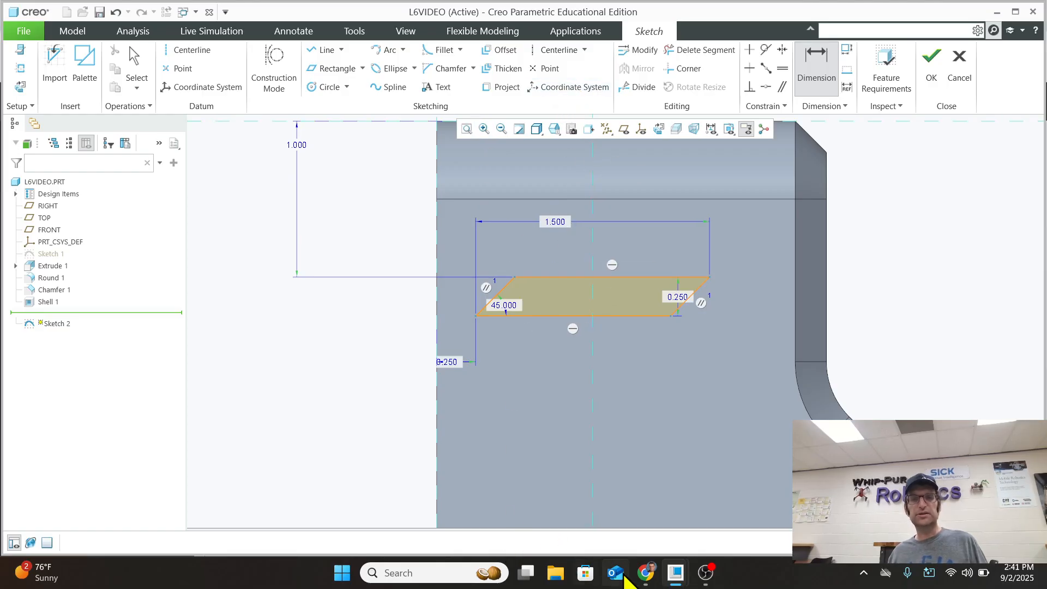
click(645, 573)
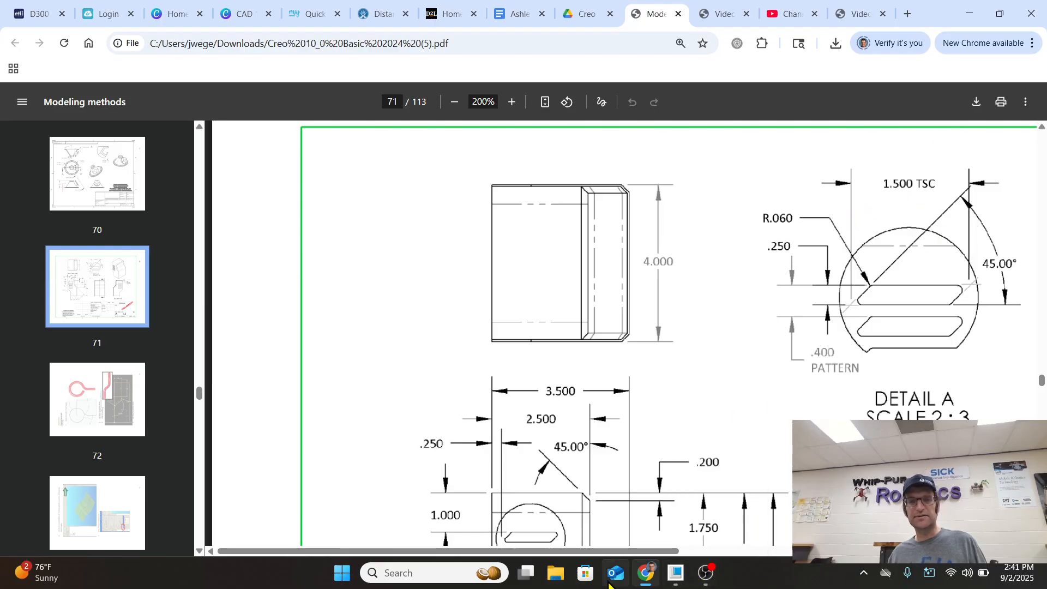
mouse_move(676, 572)
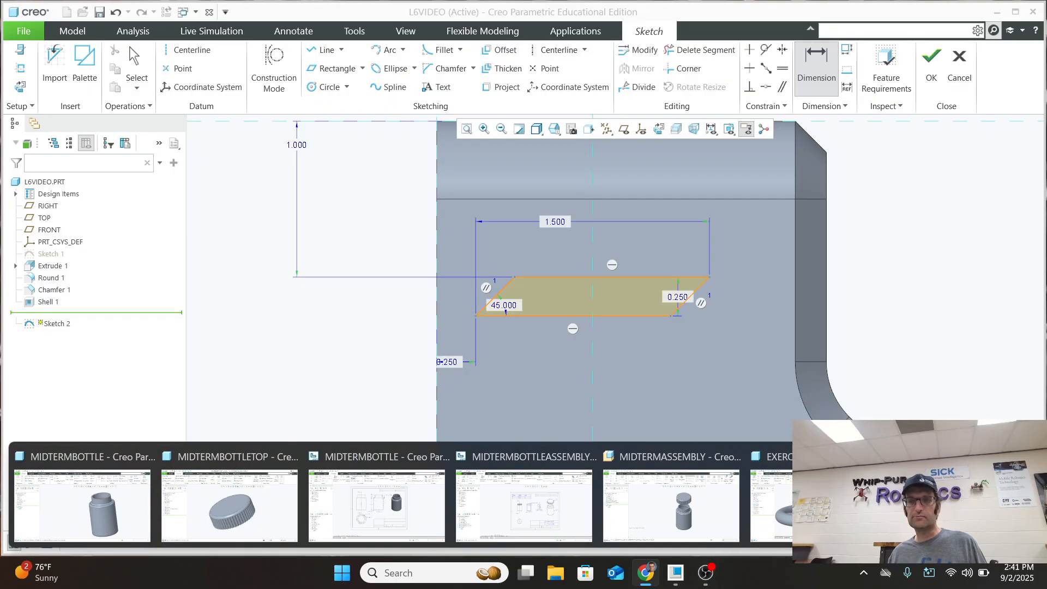
click(965, 506)
Fillet the parallelogram's upper-left corner and set the fillet radius to 0.06
scroll(552, 285, down, 1)
scroll(577, 274, down, 2)
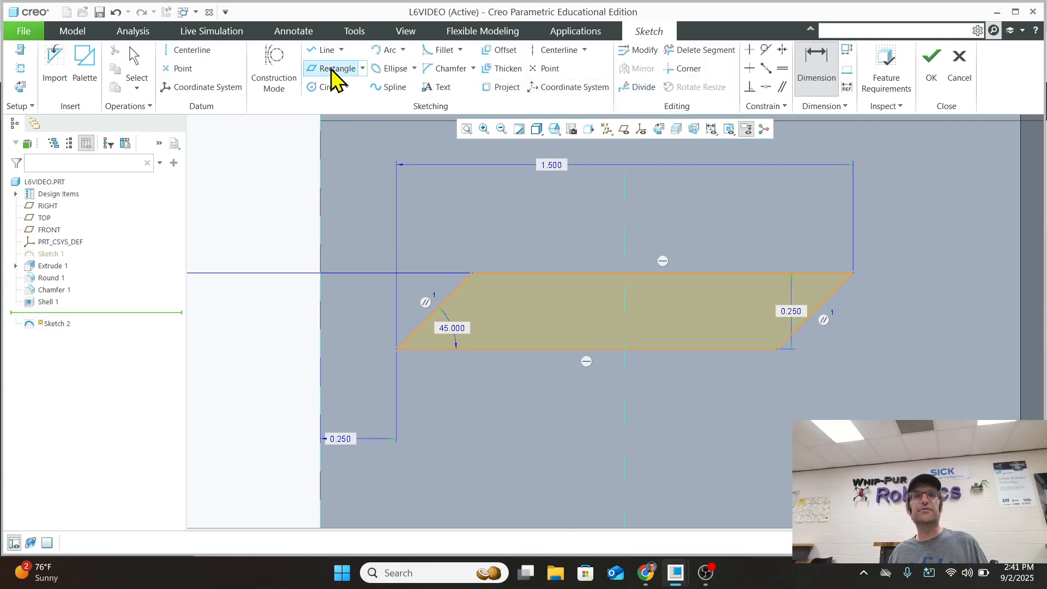
click(443, 50)
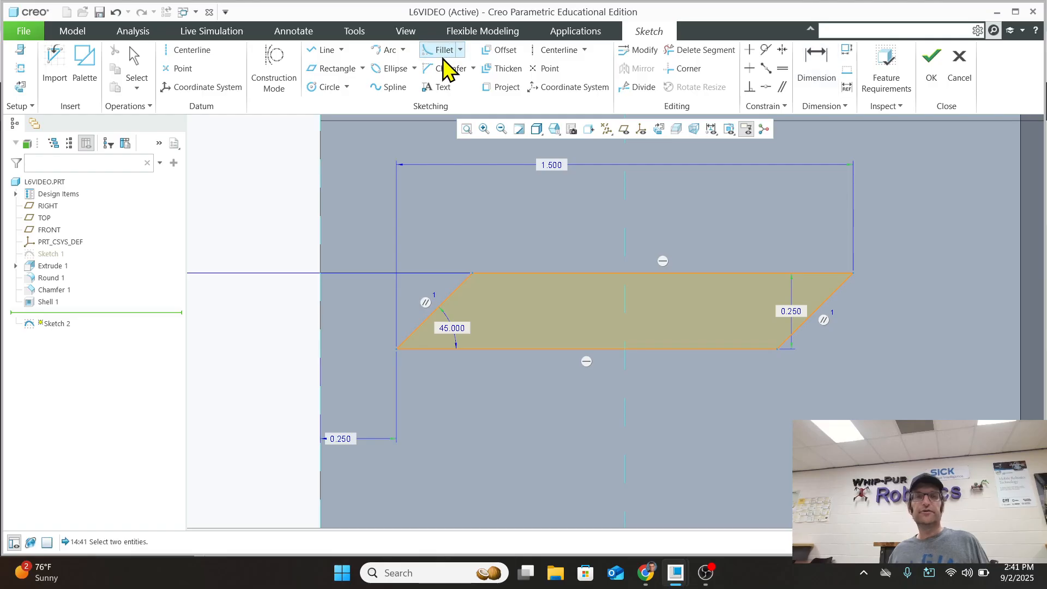
click(488, 278)
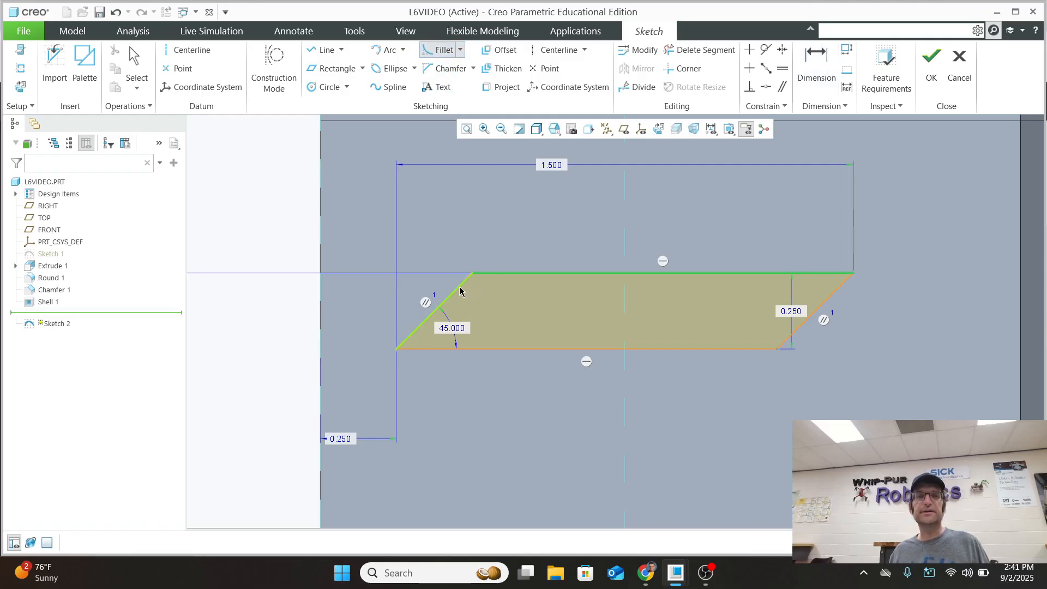
click(463, 287)
scroll(457, 275, up, 2)
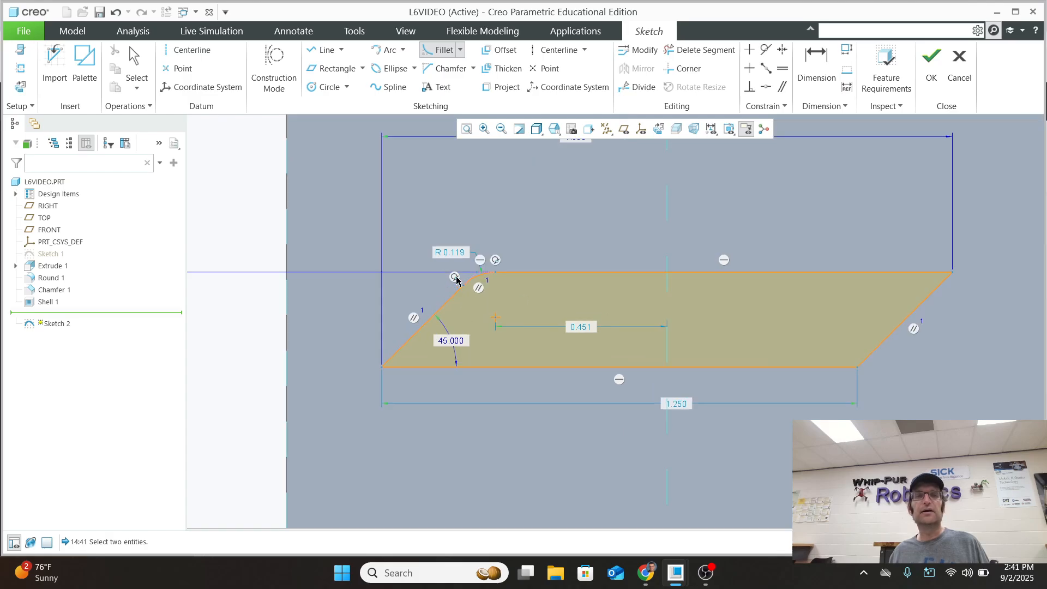
scroll(460, 246, down, 2)
middle_click(460, 244)
double_click(453, 245)
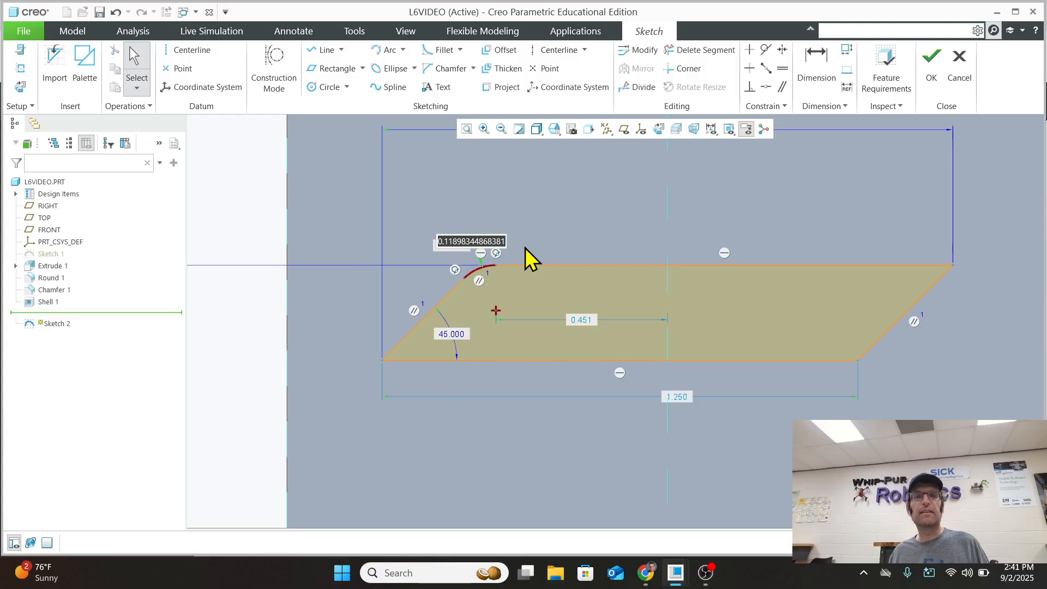
text(.06)
key(Return)
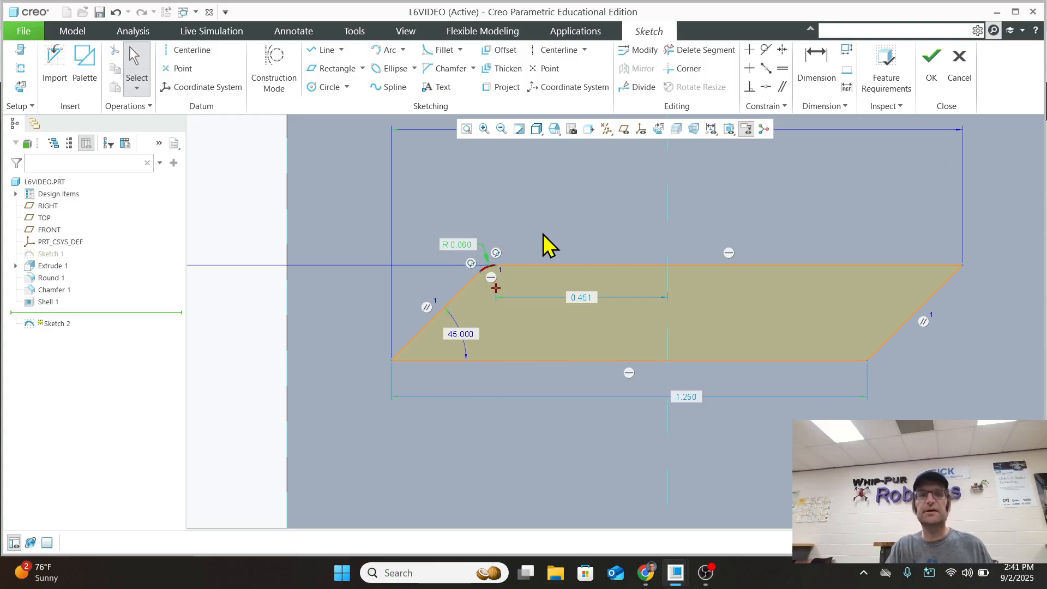
click(407, 347)
click(414, 359)
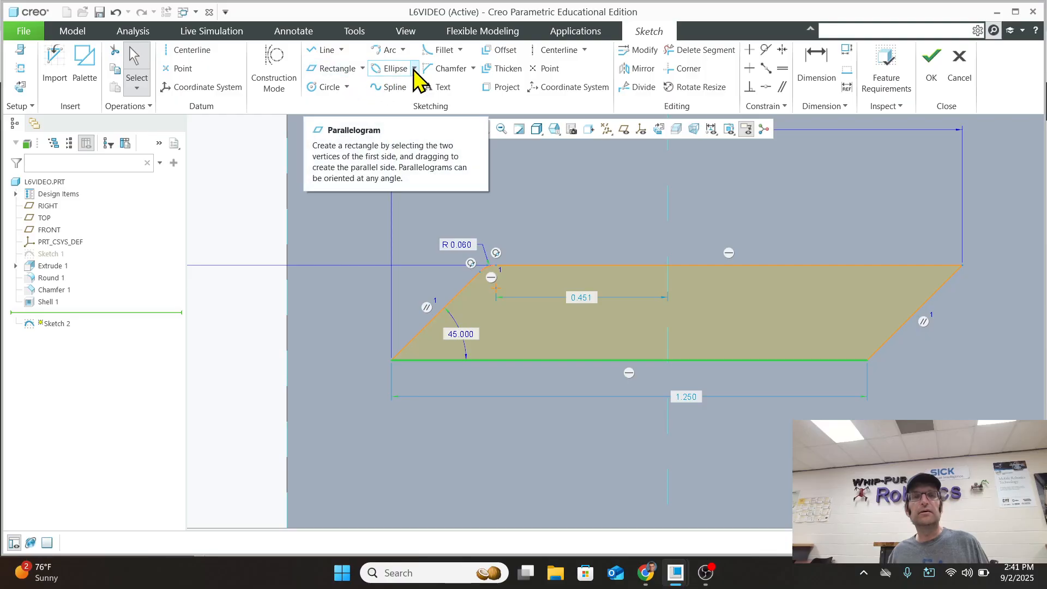
click(577, 204)
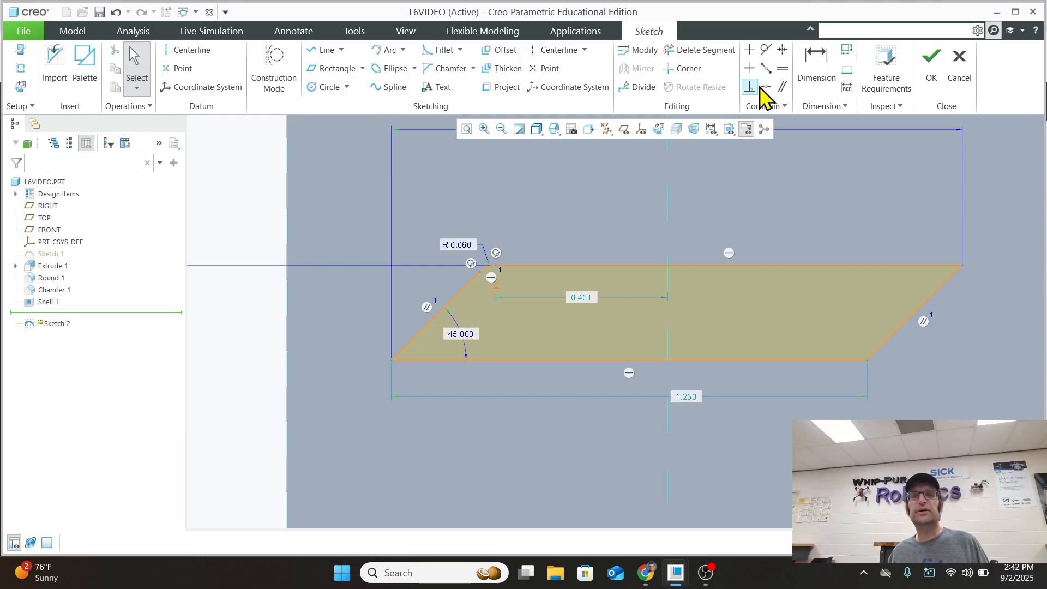
click(782, 69)
click(468, 246)
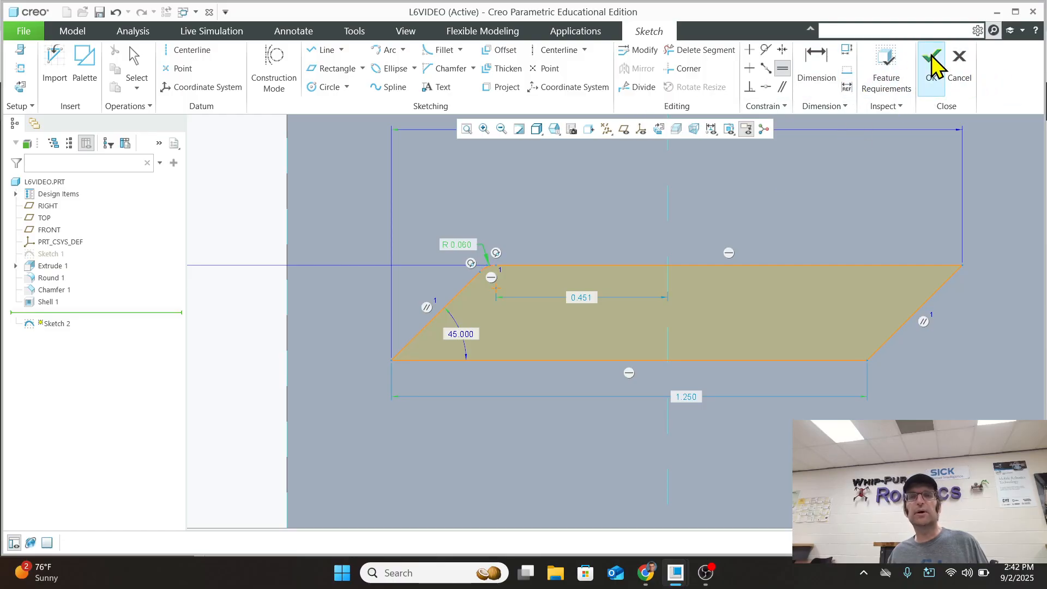
middle_click(851, 147)
middle_click(850, 148)
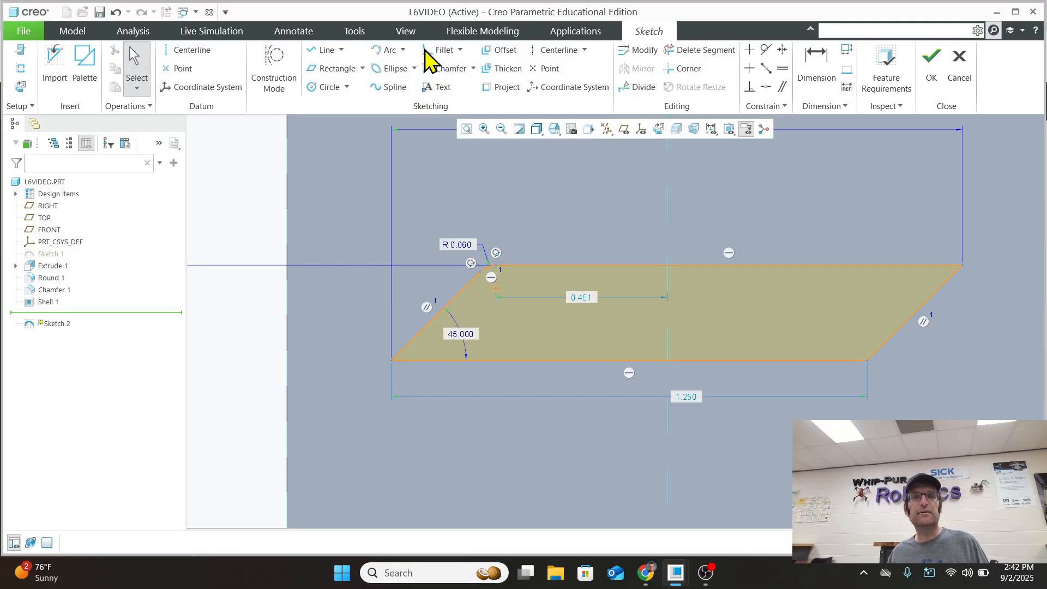
Fillet the parallelogram's lower-left corner between the slanted edge and the lower edge, with a radius of about 0.026
click(441, 50)
scroll(428, 361, down, 1)
scroll(428, 361, down, 1)
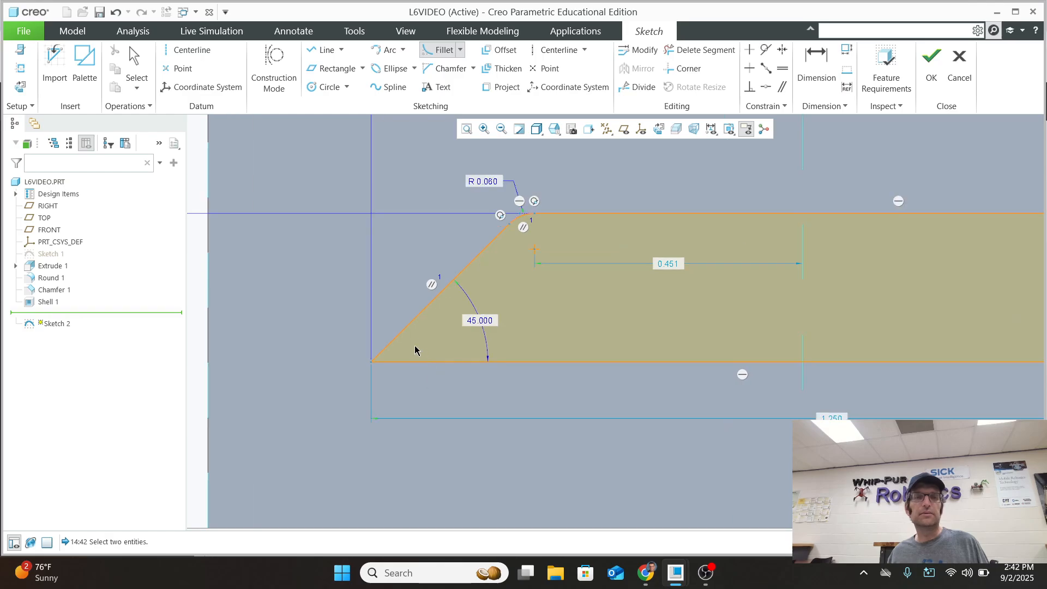
click(397, 338)
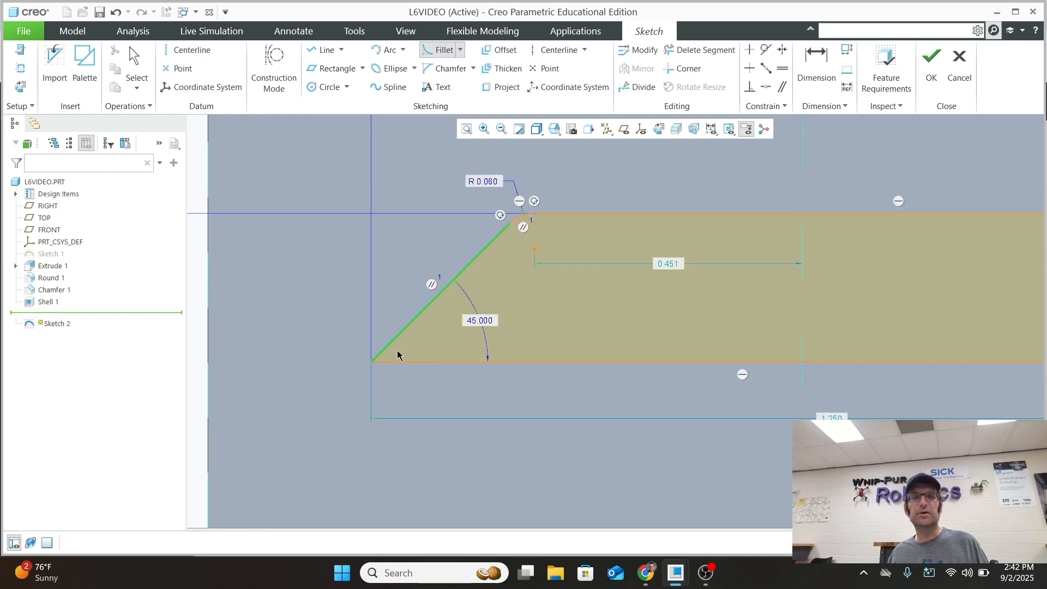
click(414, 363)
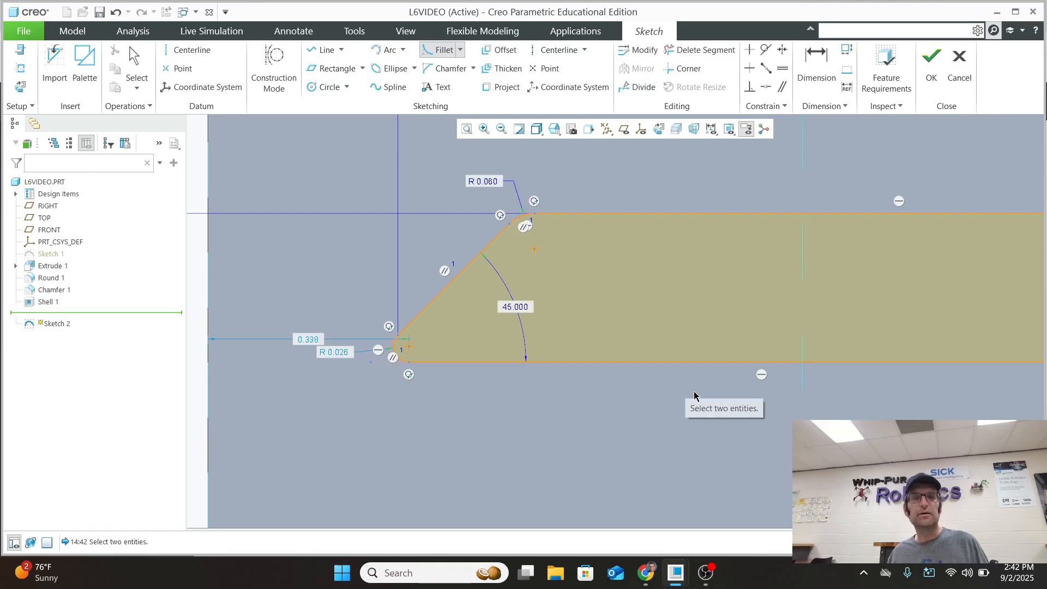
scroll(691, 397, up, 2)
scroll(1010, 360, down, 2)
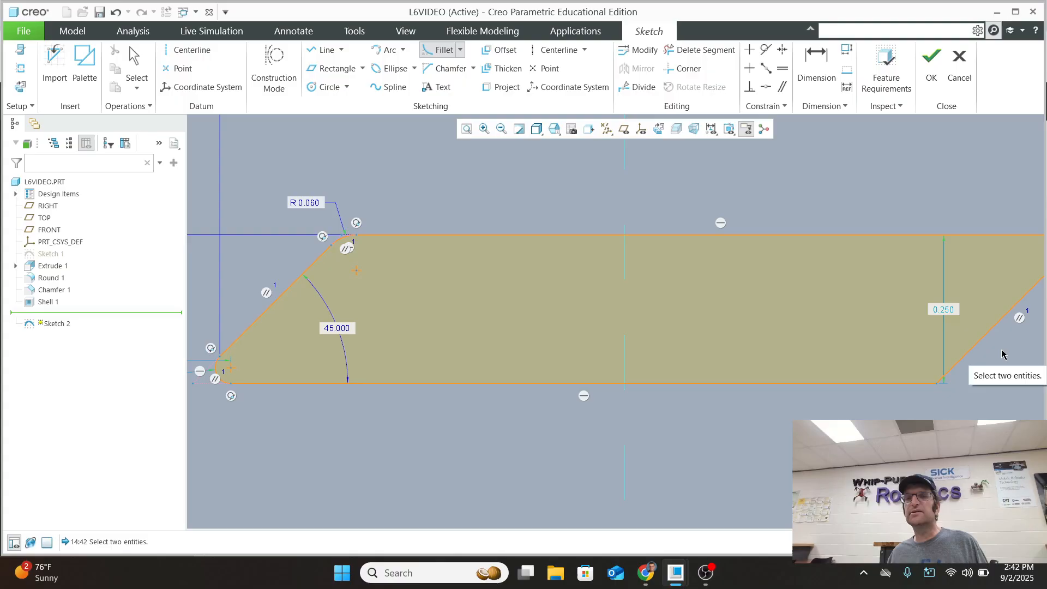
Fillet the parallelogram's lower-right corner with a radius of about 0.086
click(925, 384)
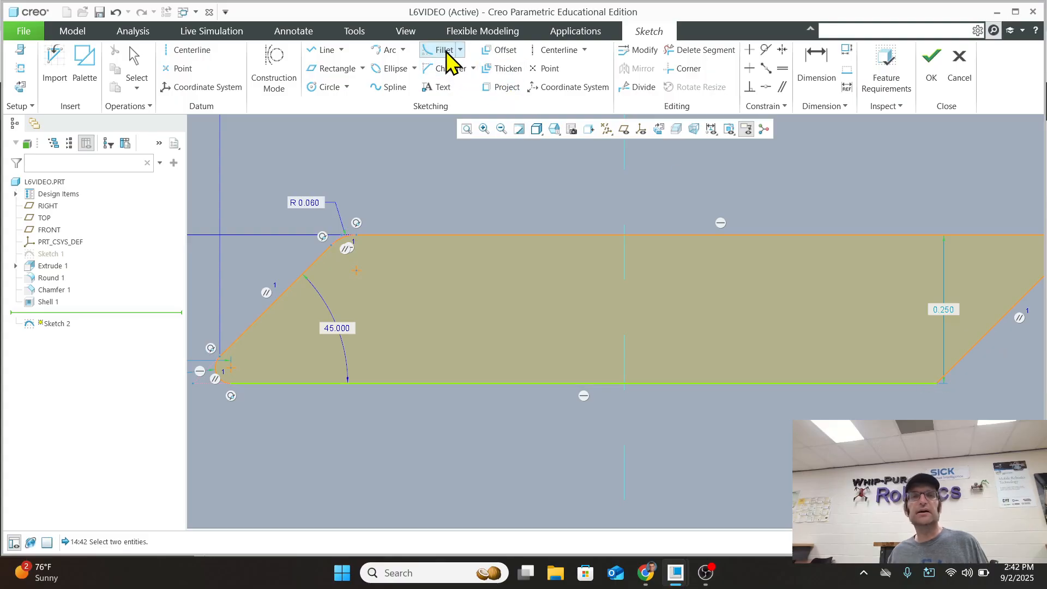
click(442, 51)
click(918, 384)
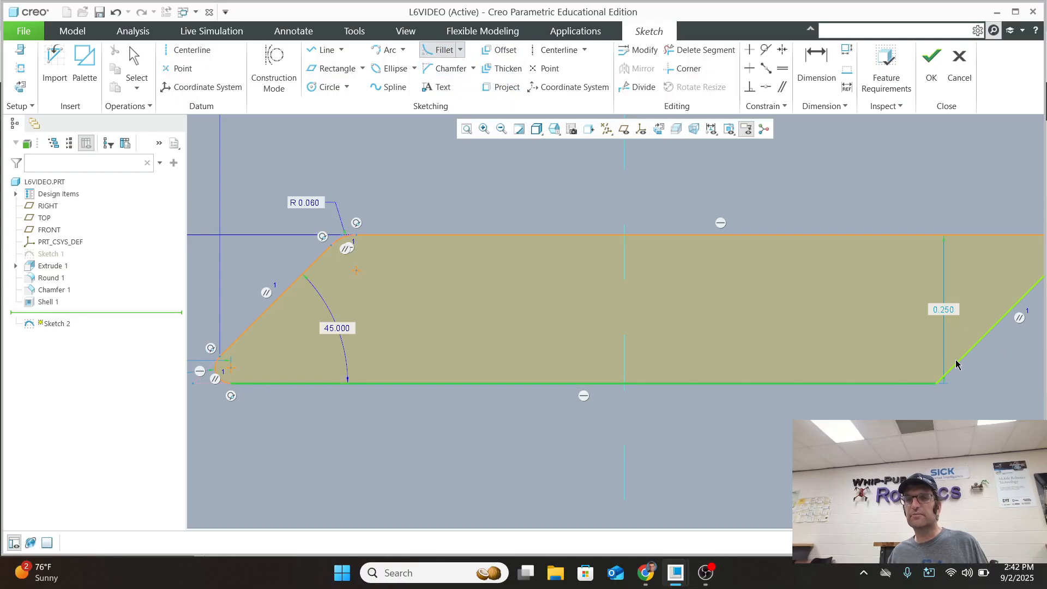
click(958, 363)
scroll(981, 363, up, 2)
scroll(994, 295, down, 3)
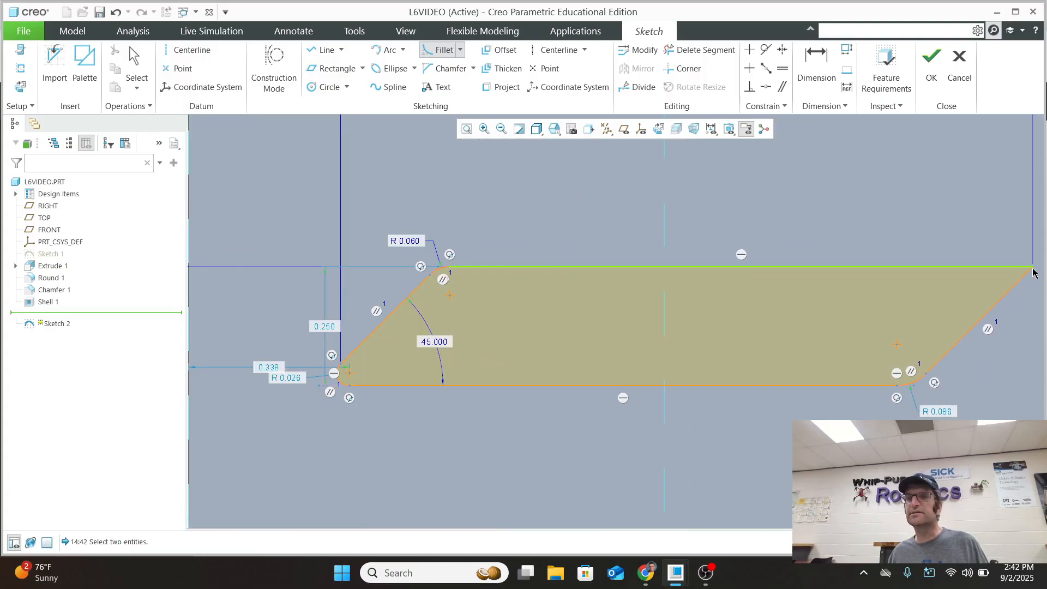
Fillet the parallelogram's upper-right corner between the upper edge and the right slanted edge
click(1009, 267)
click(1013, 289)
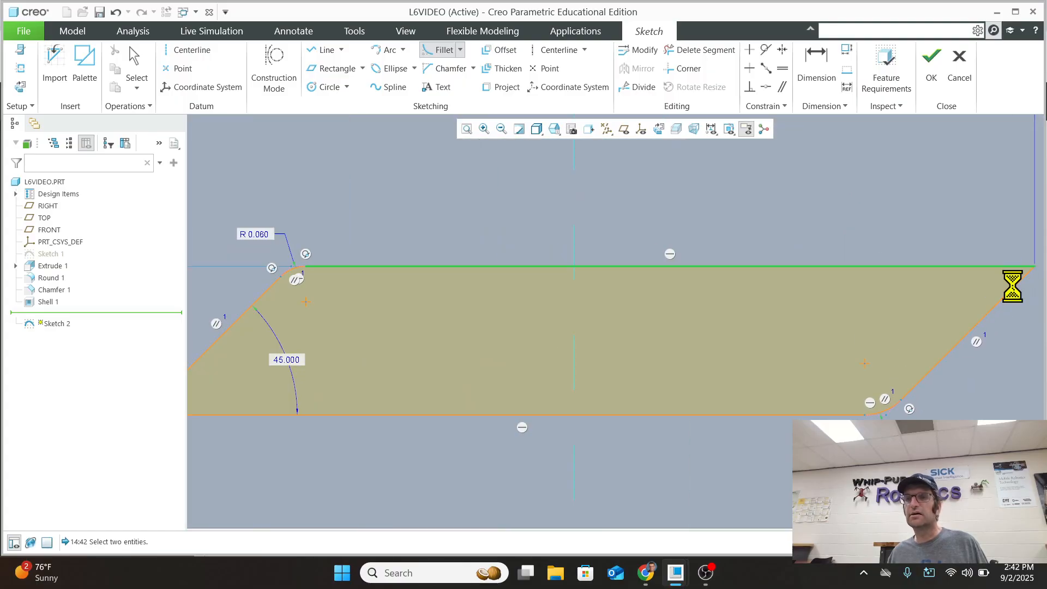
scroll(980, 327, up, 2)
scroll(1017, 363, up, 2)
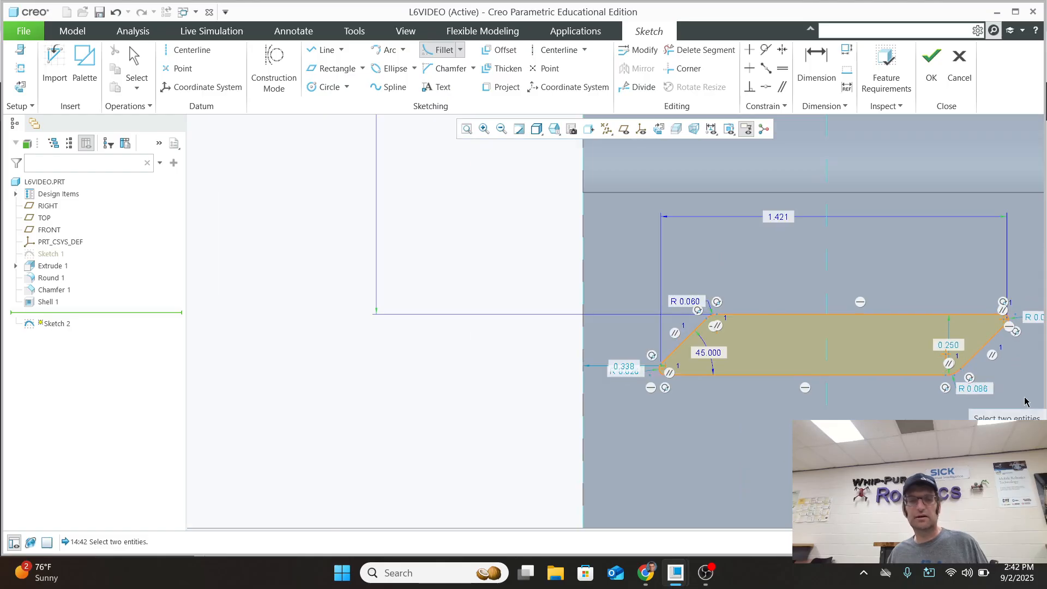
shift+middle_drag(1024, 394, 870, 419)
scroll(860, 381, down, 2)
shift+middle_drag(874, 364, 882, 356)
scroll(882, 356, up, 2)
scroll(649, 436, down, 2)
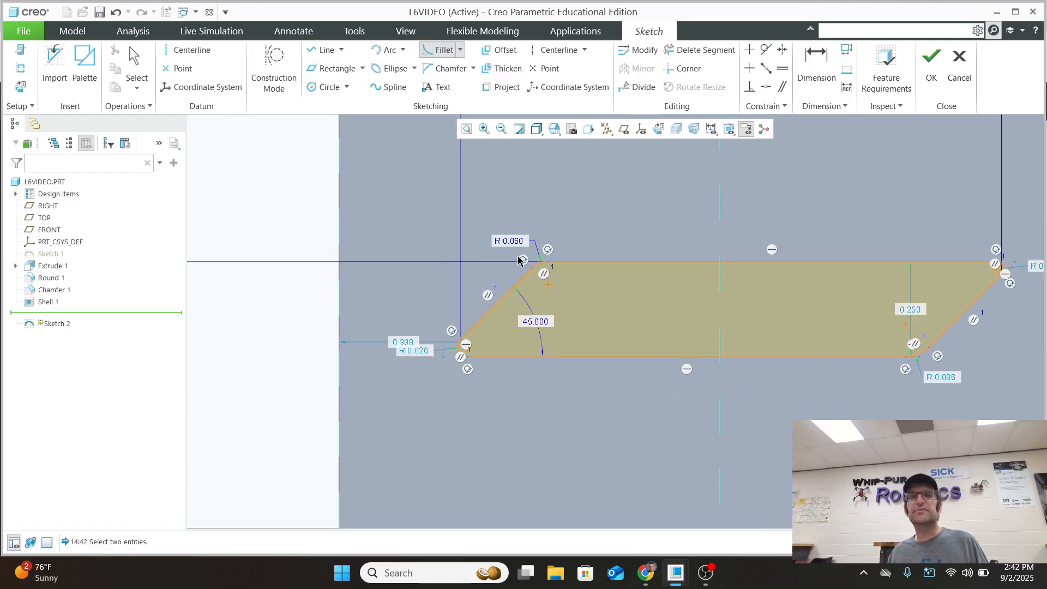
Apply an Equal constraint linking the other three corner fillets of the slot to the upper-left 0.06 fillet
click(783, 69)
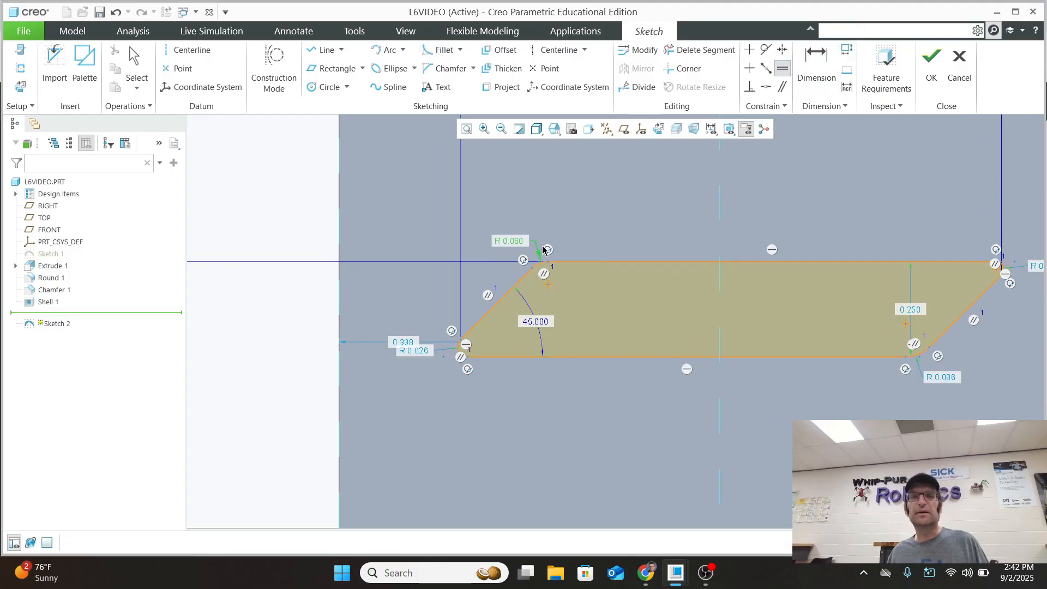
click(418, 353)
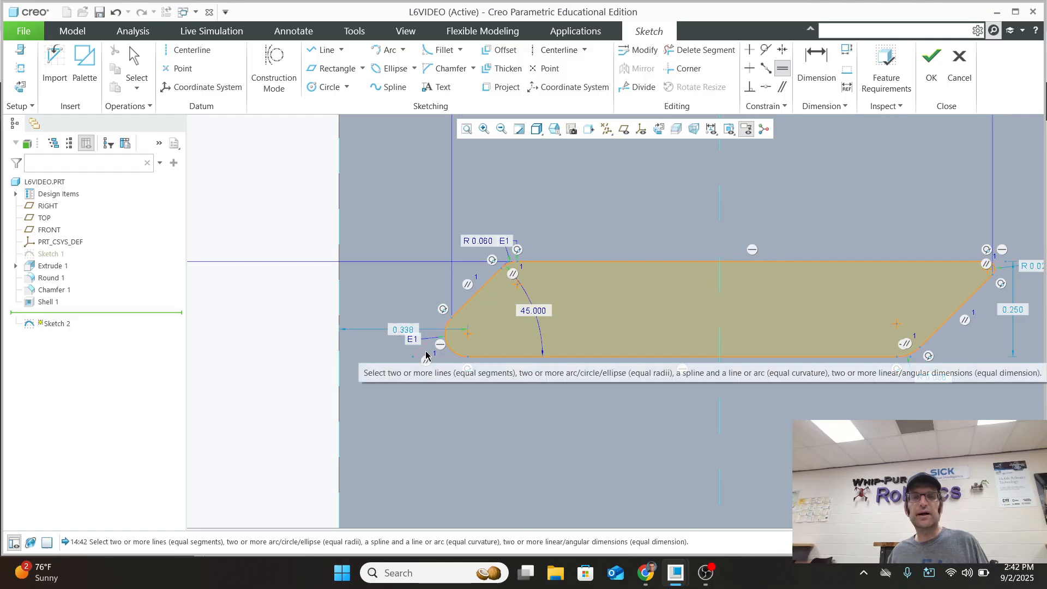
click(932, 378)
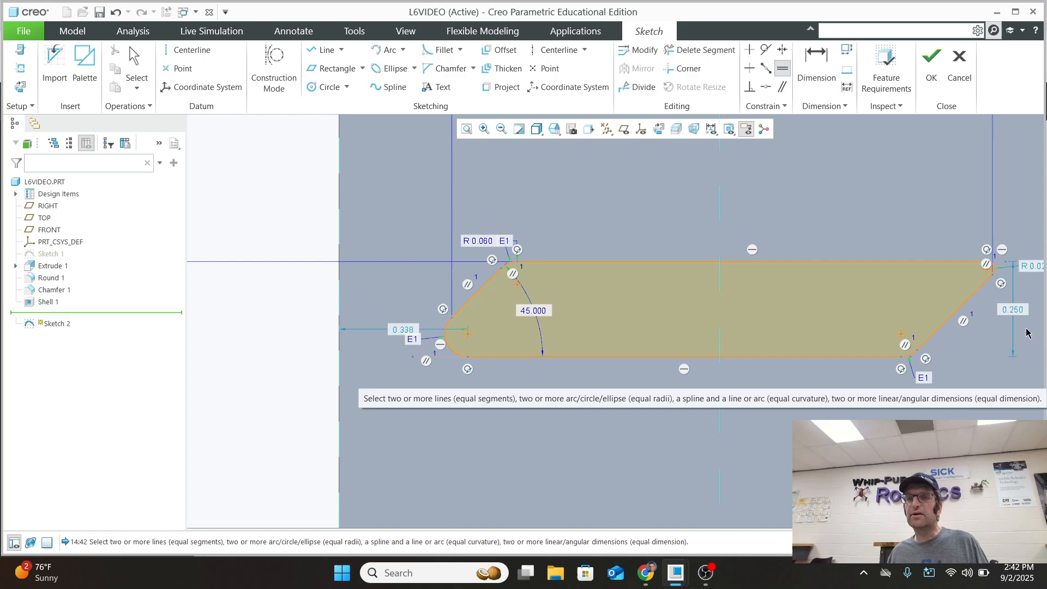
click(1027, 267)
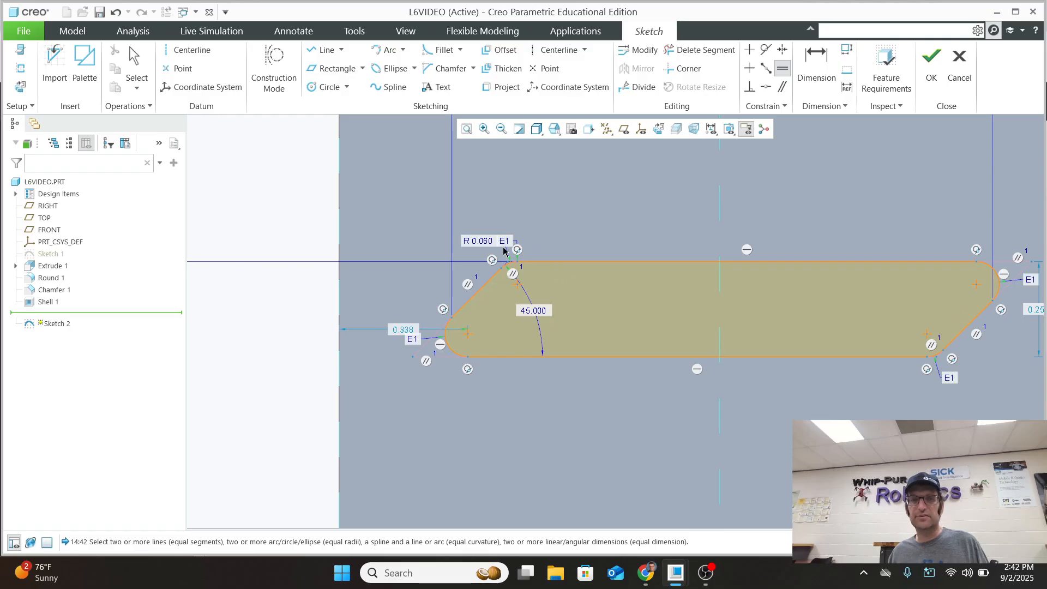
scroll(647, 362, down, 1)
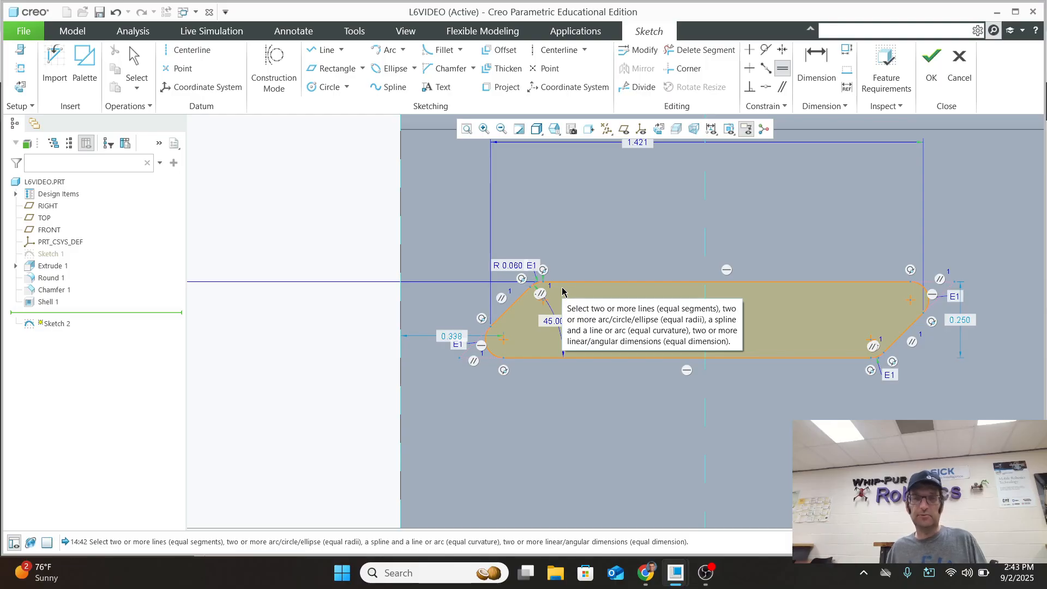
scroll(515, 265, up, 1)
middle_click(514, 264)
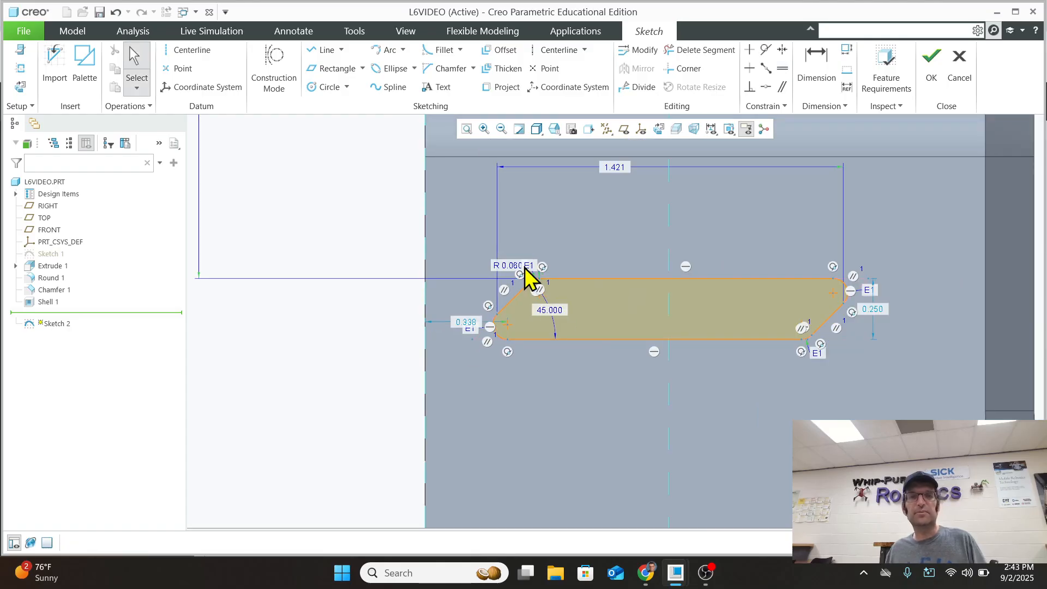
Test the linked corner fillets with a radius of 0.1, and return the radius to 0.06
scroll(513, 263, down, 1)
click(515, 264)
double_click(513, 264)
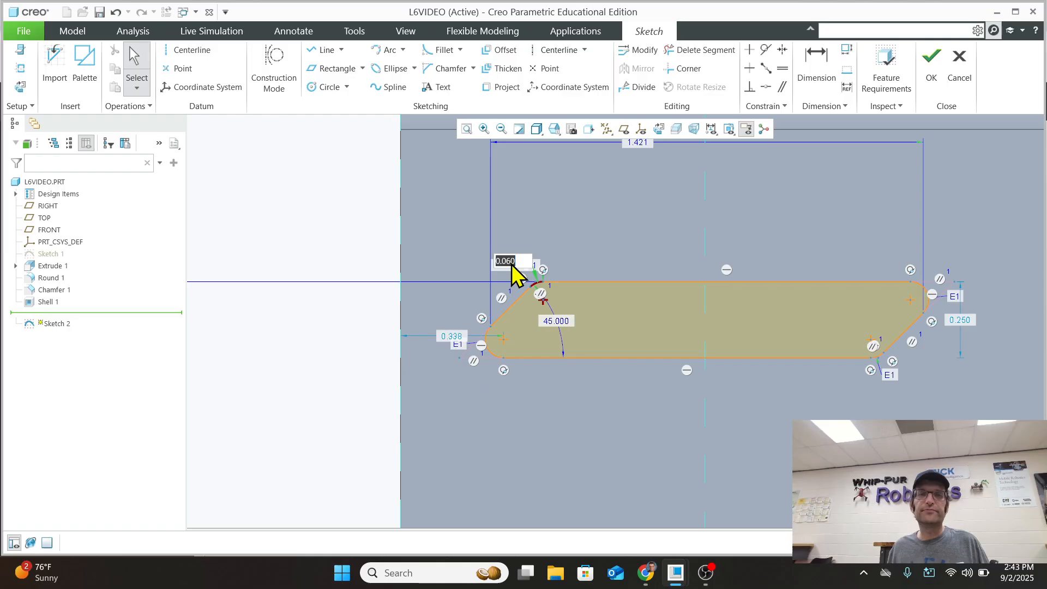
text(.1)
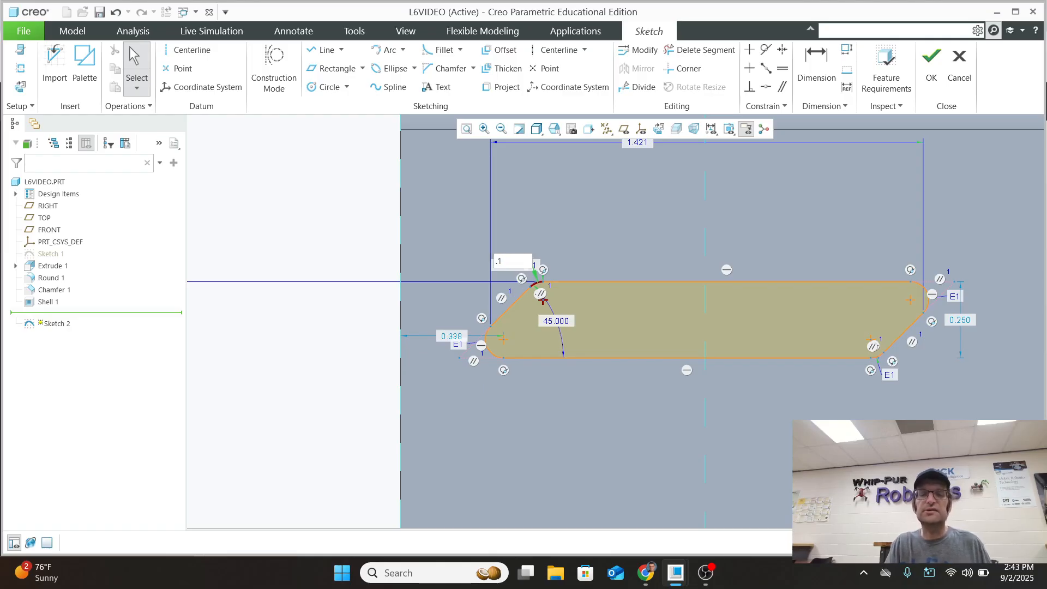
key(Return)
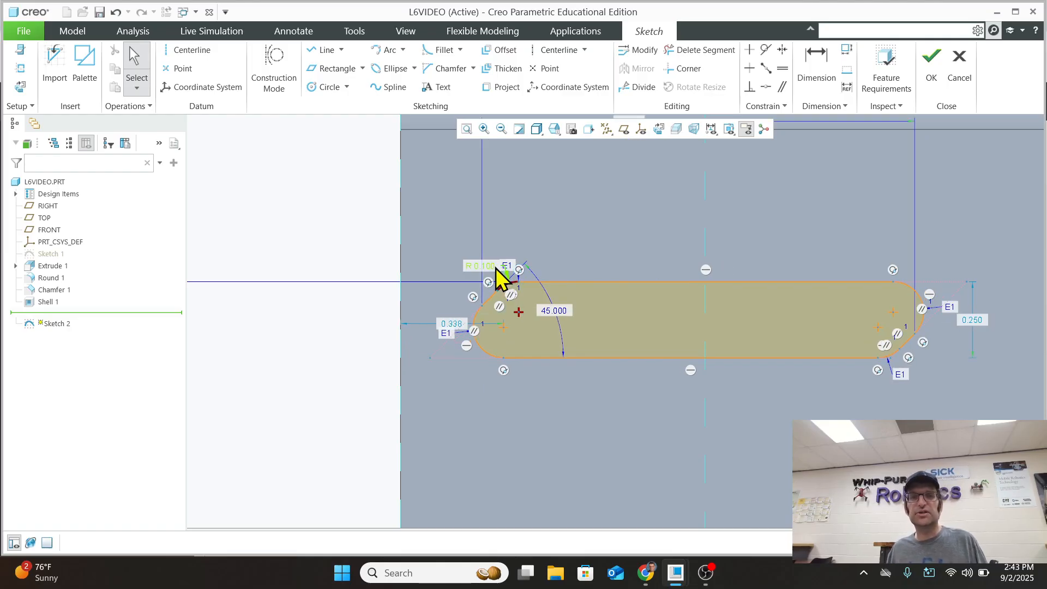
double_click(489, 266)
key(BackSpace)
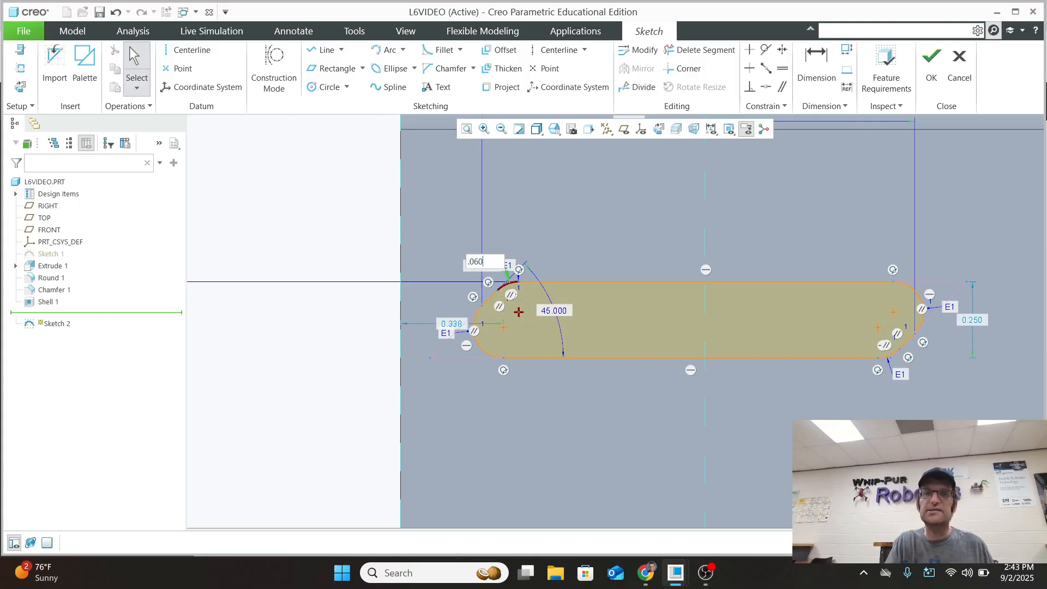
key(Return)
Replace the slot's overall length dimension with one between its opposite sharp-corner points and set it to 1.5
scroll(599, 242, up, 1)
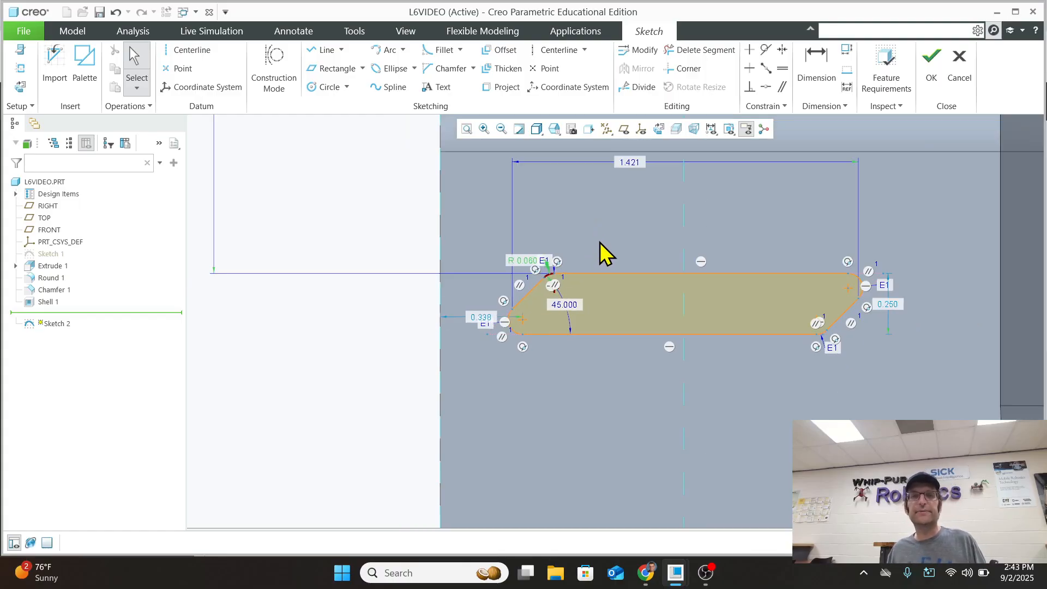
scroll(600, 242, up, 2)
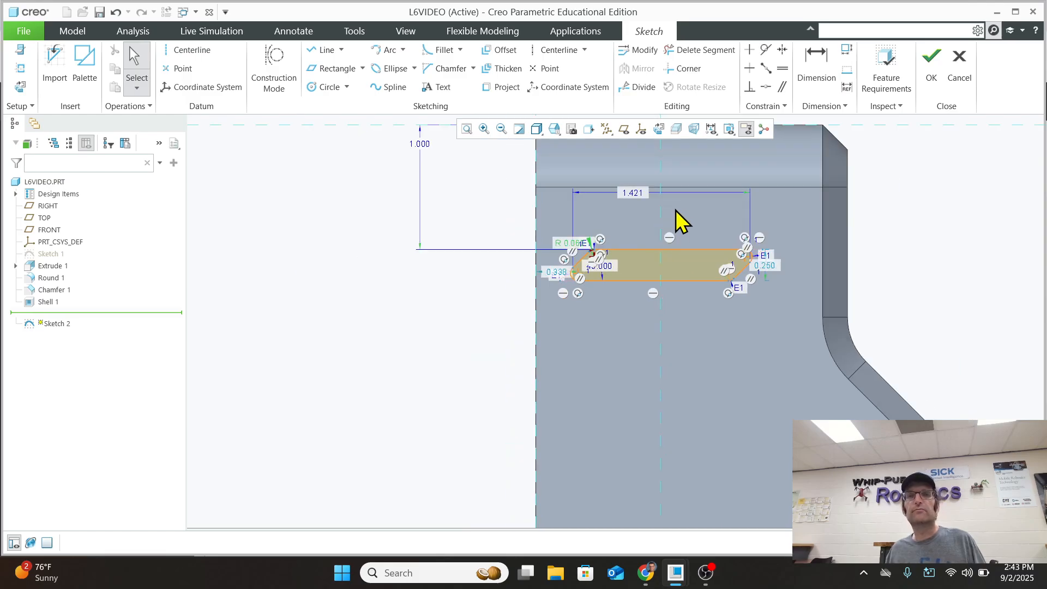
scroll(675, 212, down, 3)
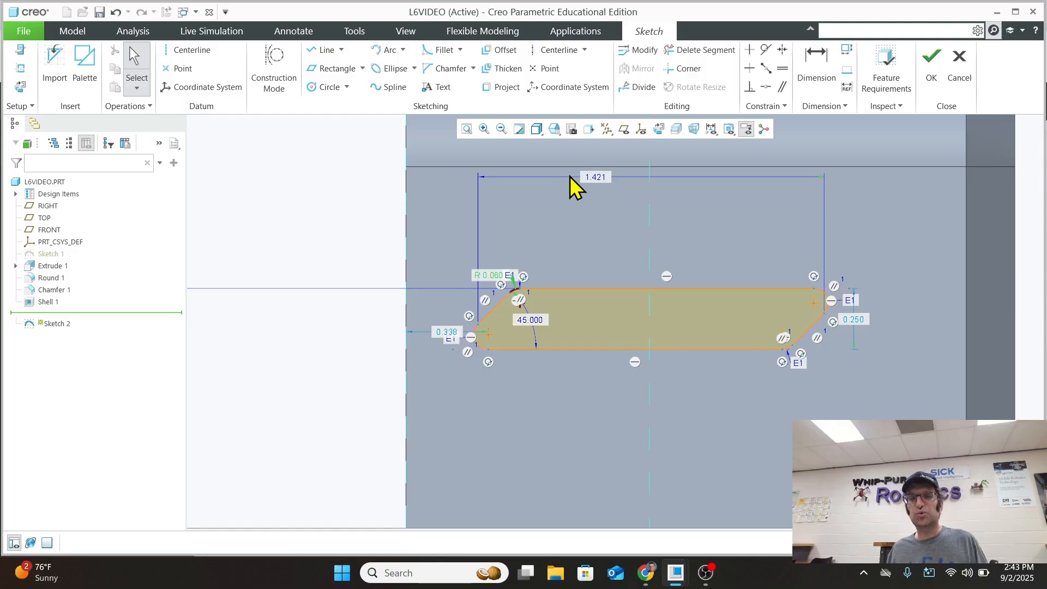
click(599, 183)
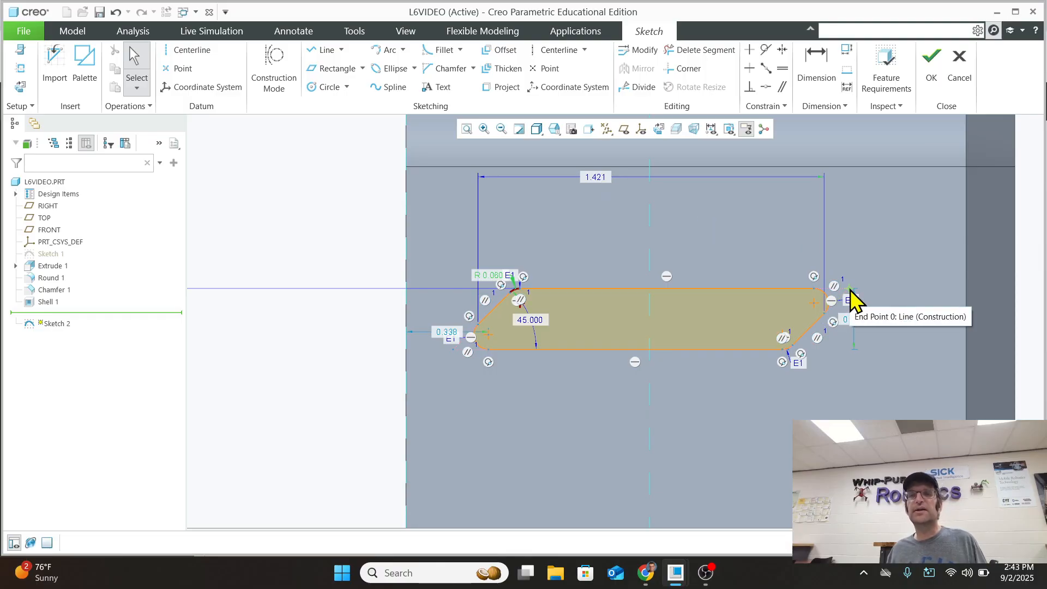
click(596, 176)
click(642, 130)
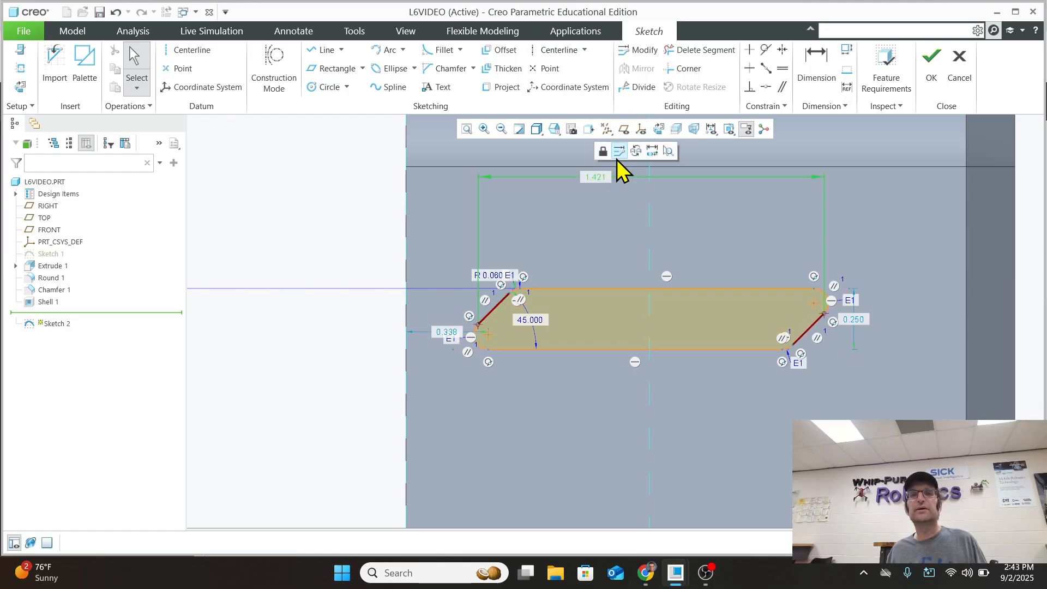
click(636, 151)
scroll(820, 281, down, 3)
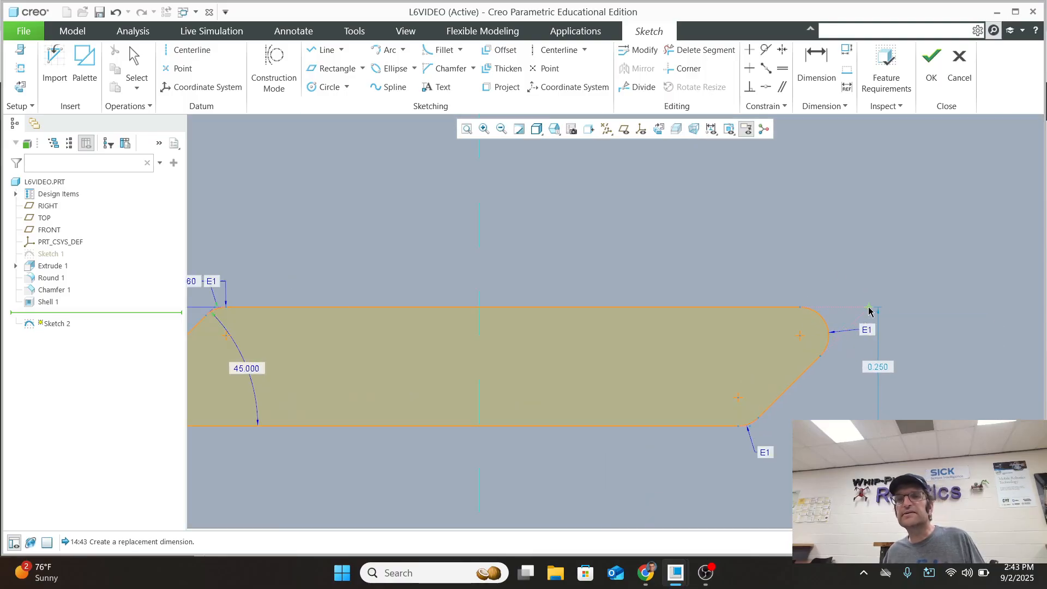
scroll(415, 377, up, 3)
scroll(257, 415, up, 1)
scroll(254, 413, down, 5)
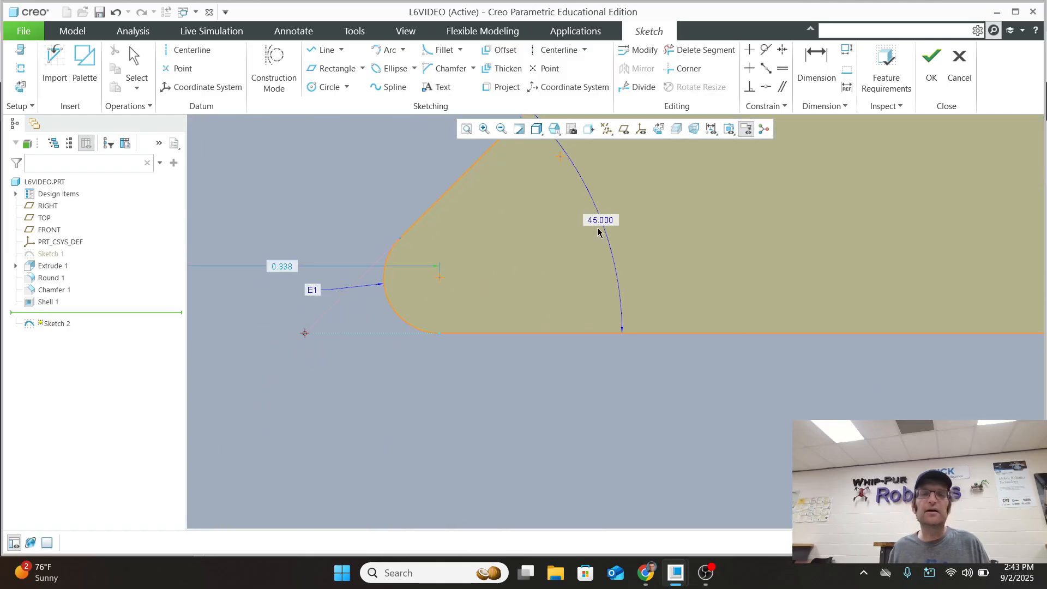
scroll(598, 232, up, 5)
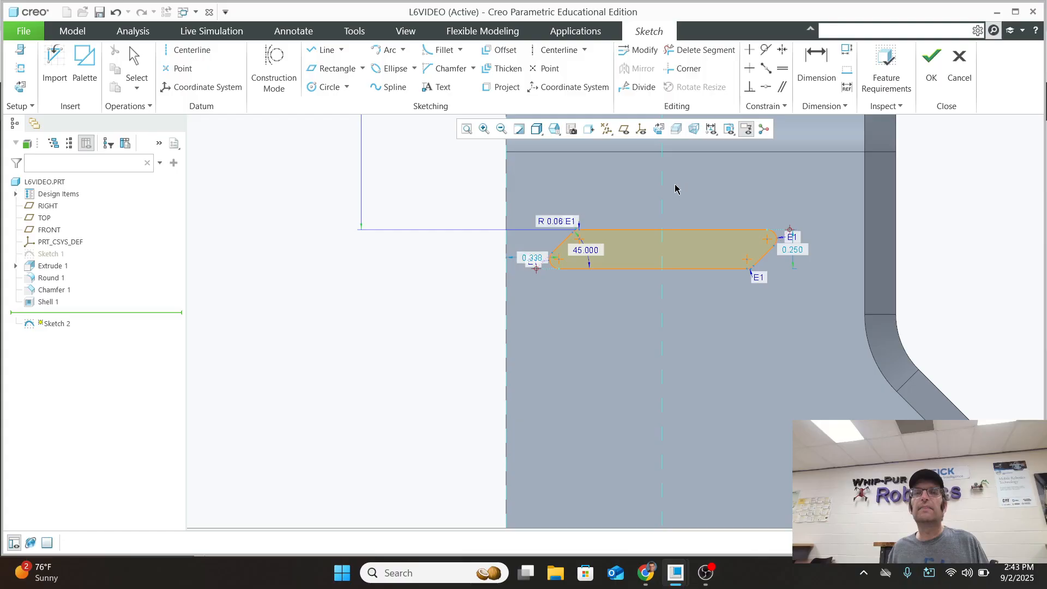
middle_click(675, 189)
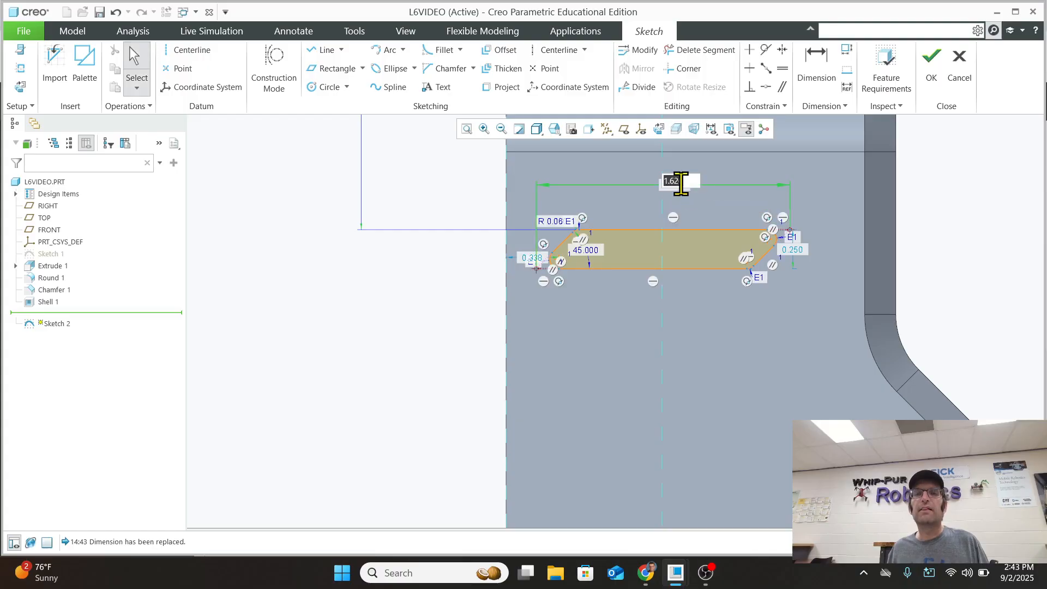
text(1.5)
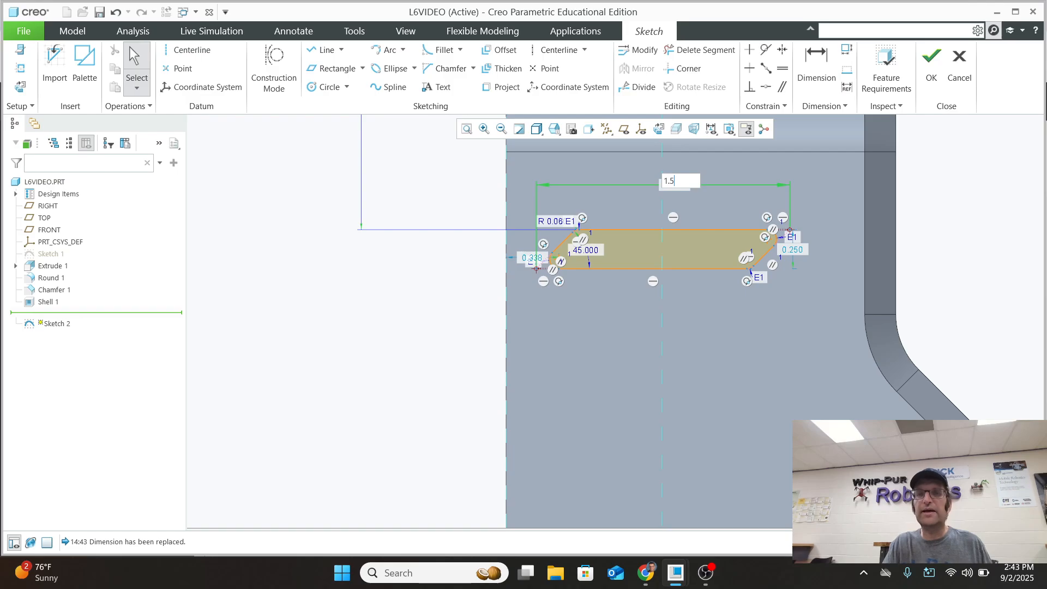
key(Return)
Replace the slot's horizontal location dimension with one from the part's left edge to the lower-left sharp-corner point, set to 0.25
scroll(607, 251, down, 1)
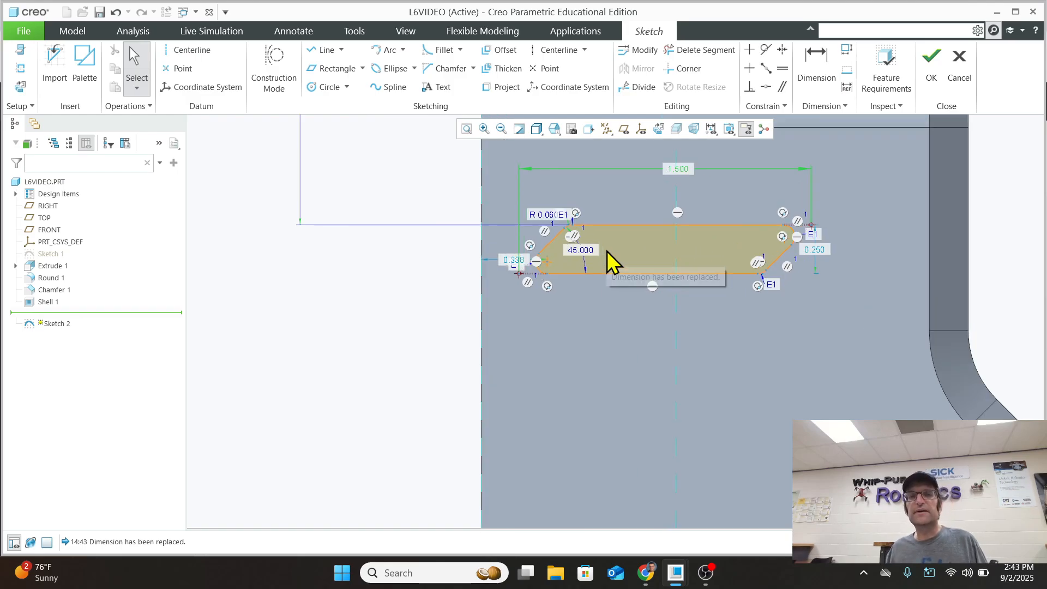
scroll(607, 251, down, 3)
scroll(987, 256, up, 2)
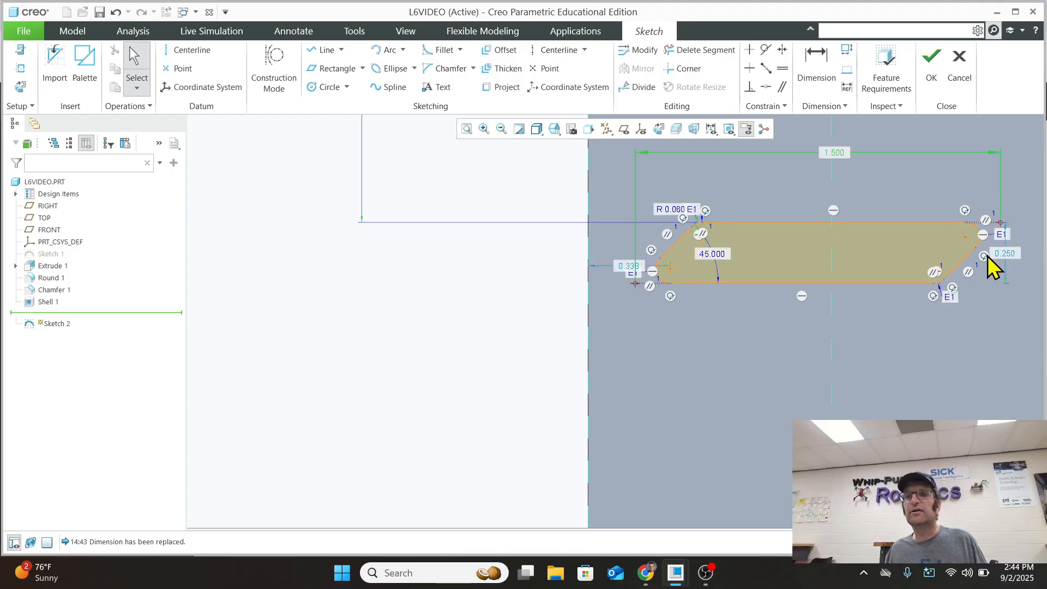
scroll(1019, 275, down, 5)
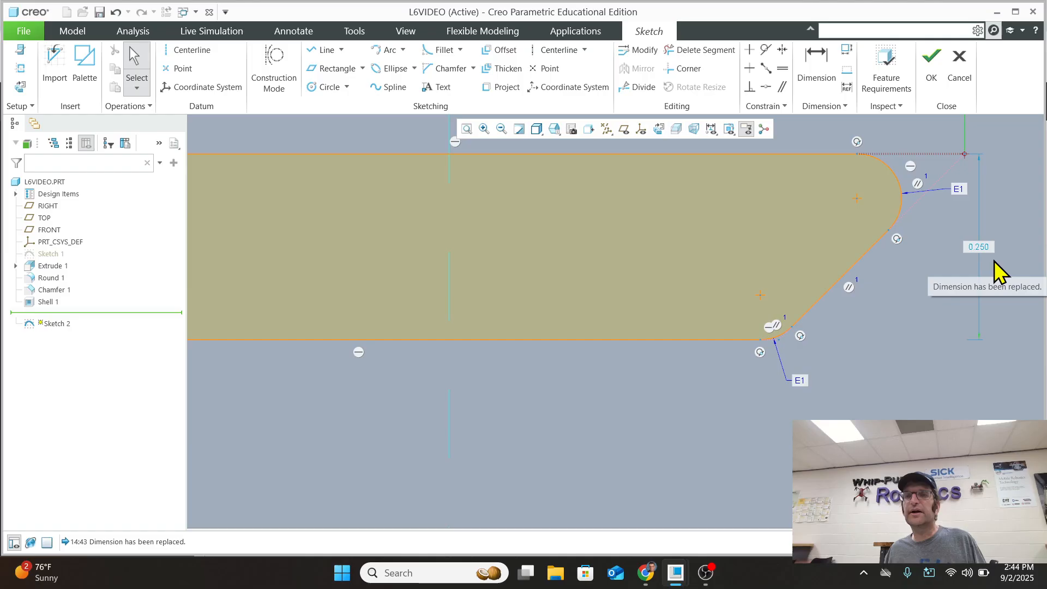
scroll(806, 270, up, 4)
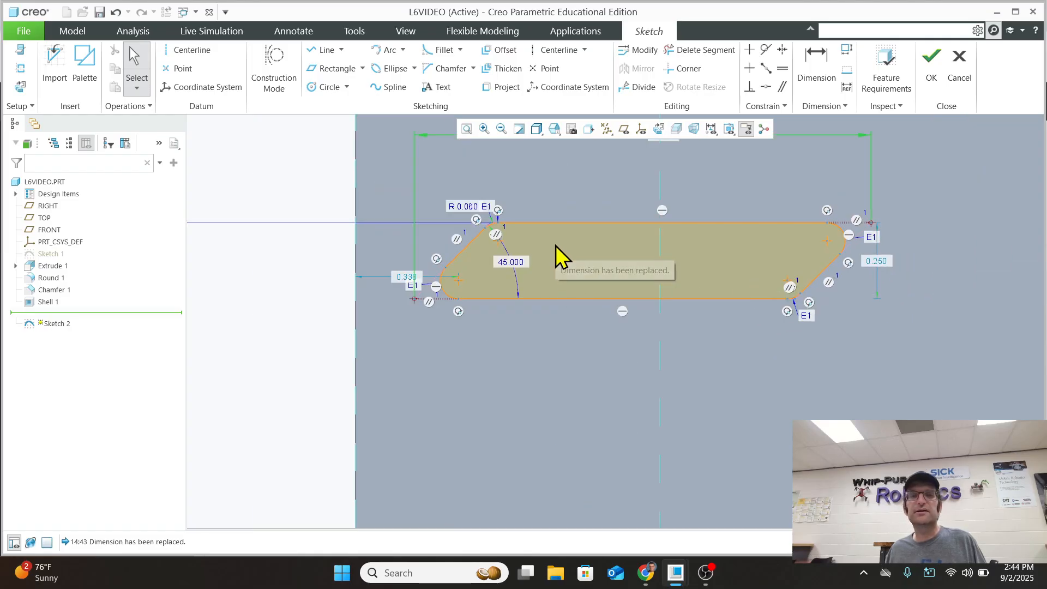
scroll(436, 285, down, 5)
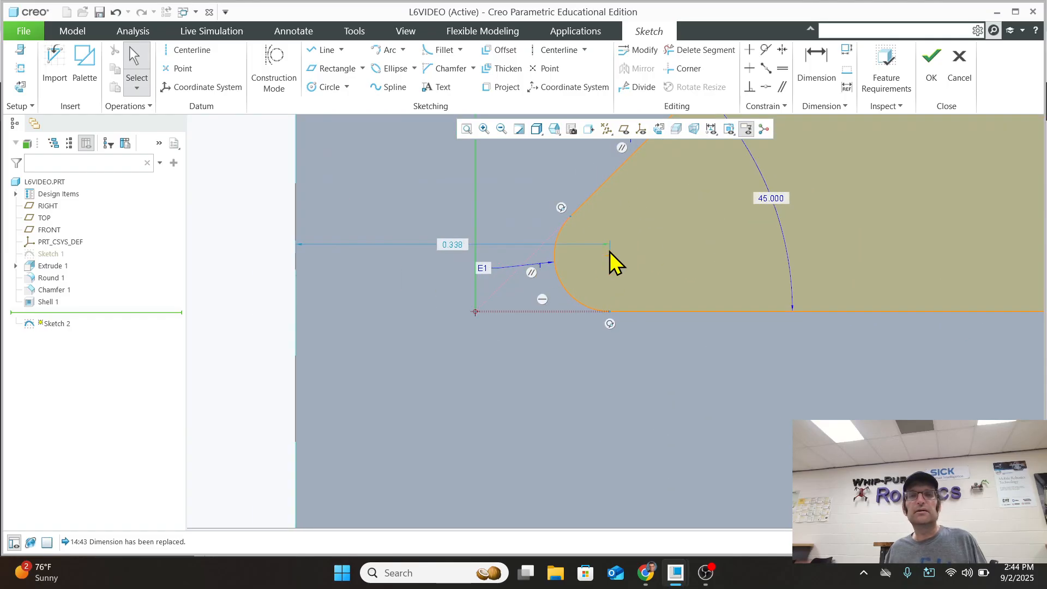
scroll(493, 322, up, 2)
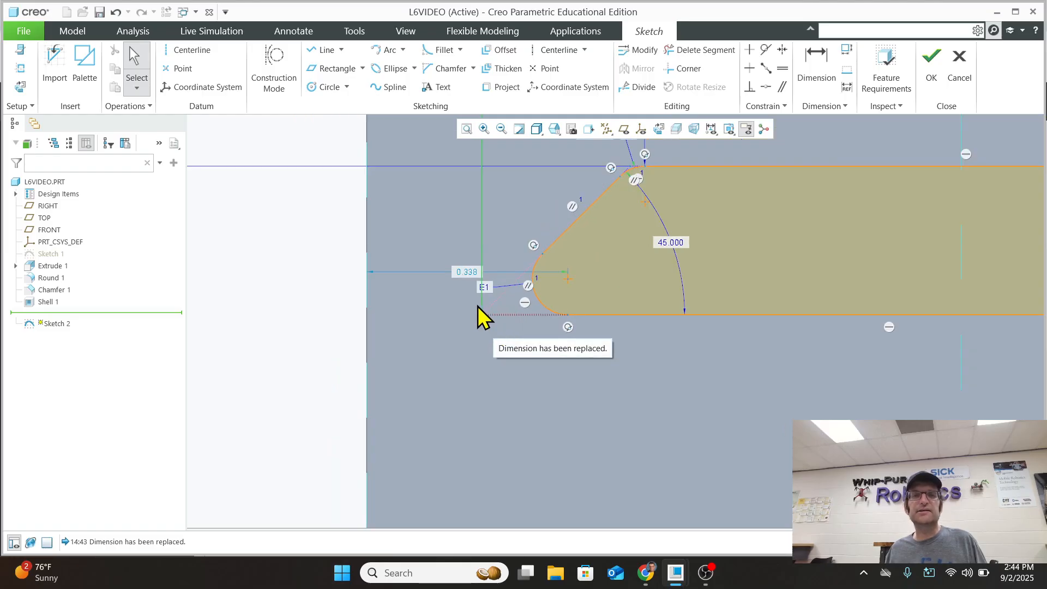
click(464, 274)
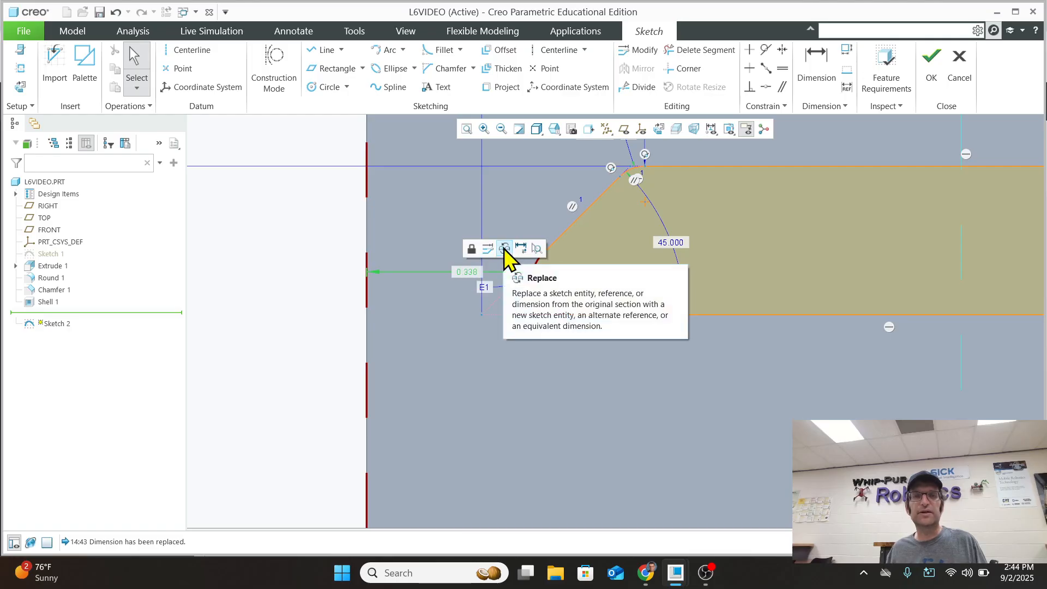
click(478, 270)
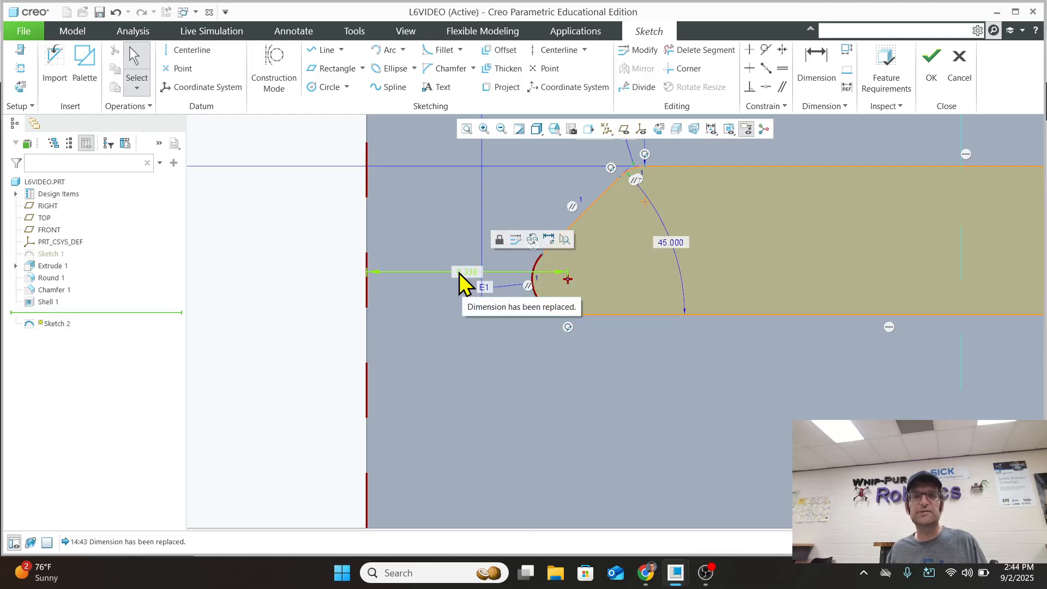
click(528, 240)
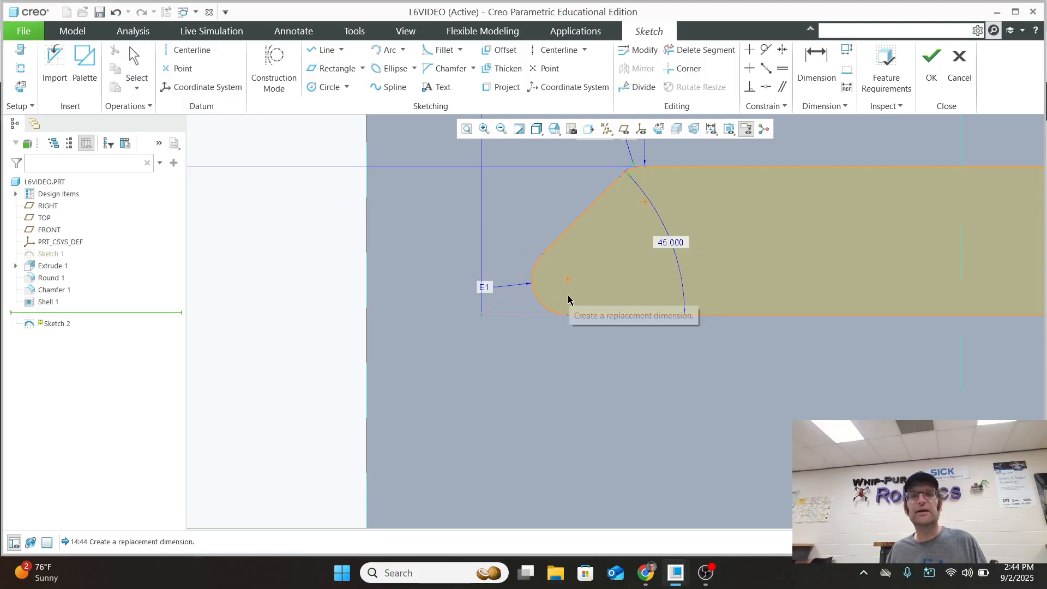
click(481, 315)
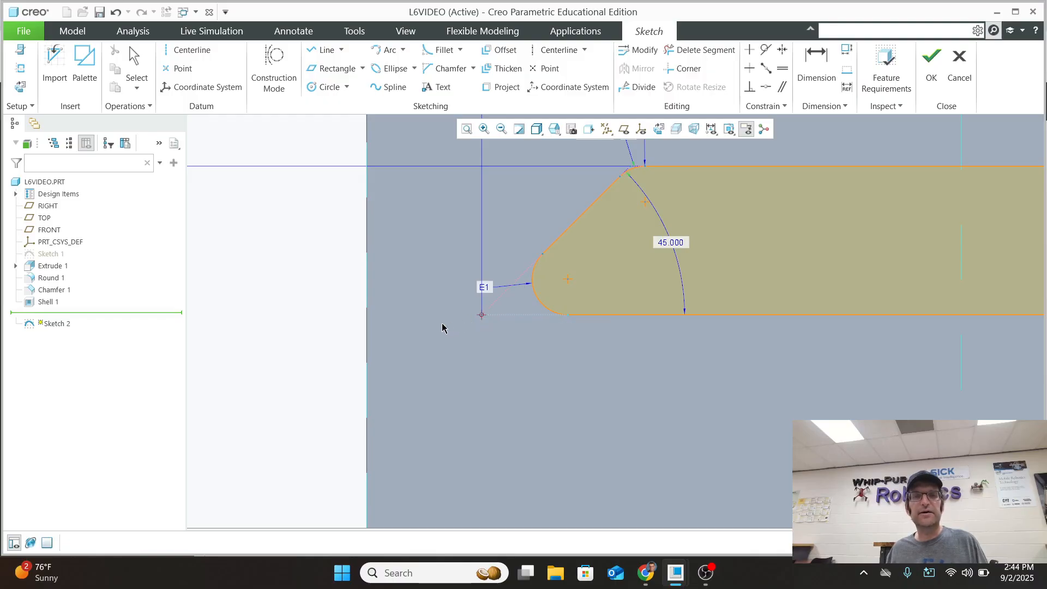
click(366, 322)
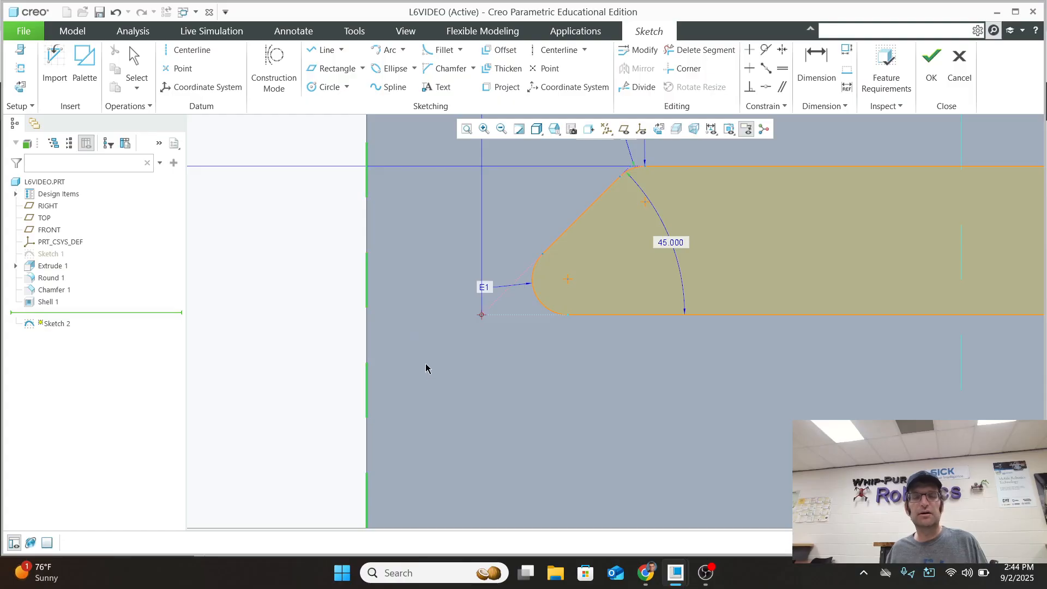
middle_click(426, 364)
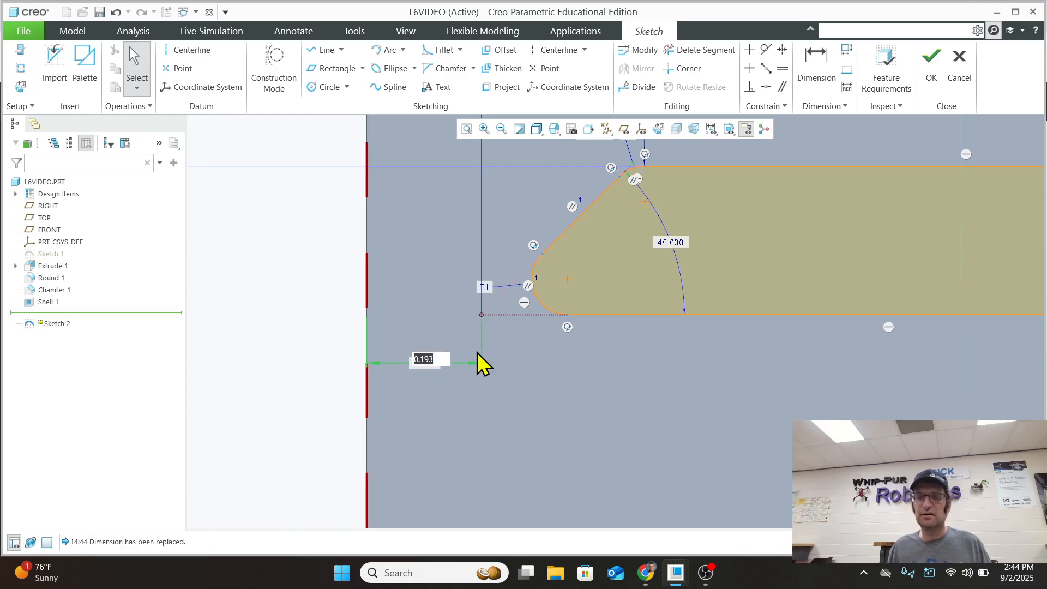
text(.25)
key(Return)
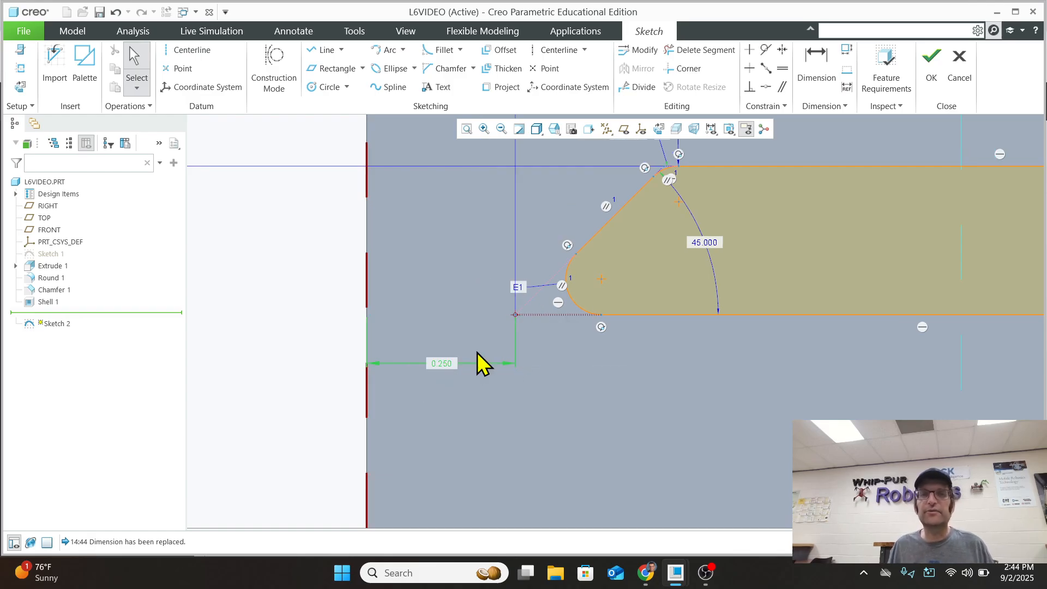
Accept and close the completed vent slot sketch
scroll(689, 319, down, 3)
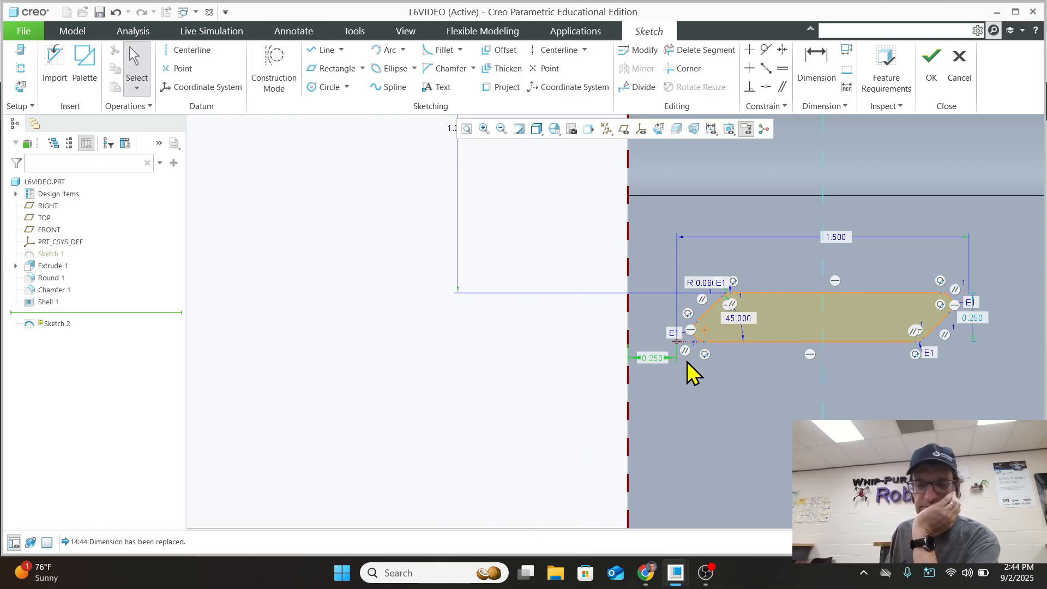
click(931, 60)
mouse_move(862, 395)
middle_down()
mouse_move(828, 388)
mouse_move(907, 382)
middle_up()
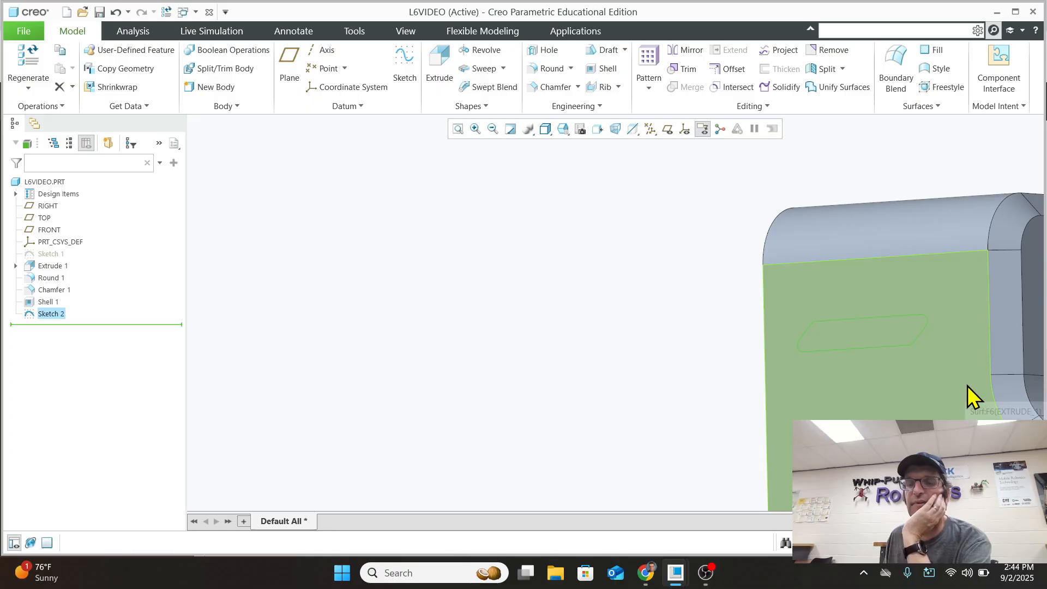
Extrude the vent slot sketch as a remove-material cut directed into the part, with its depth set to Through All
scroll(964, 388, down, 2)
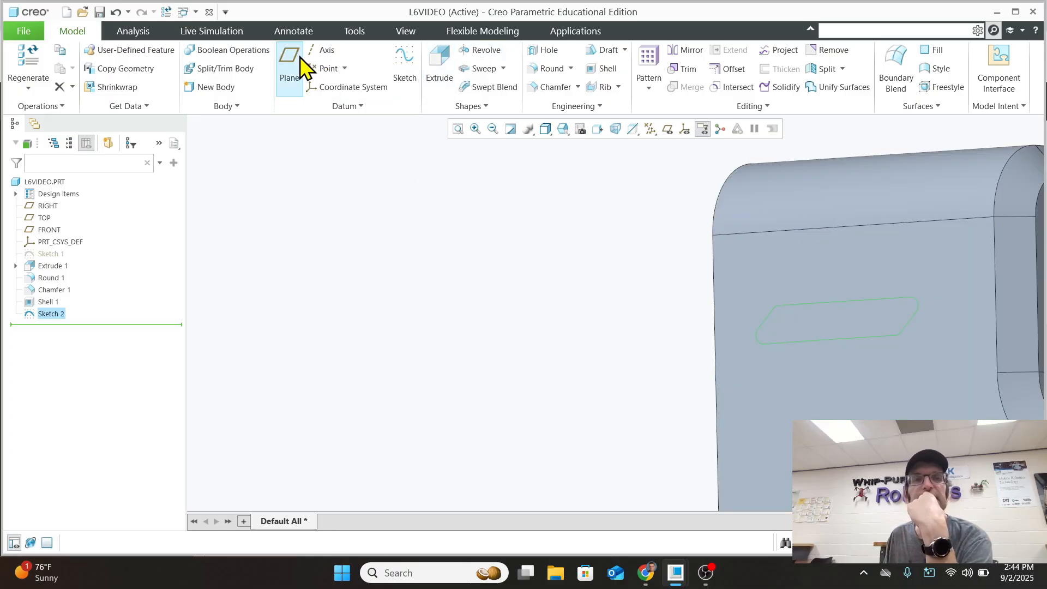
click(441, 61)
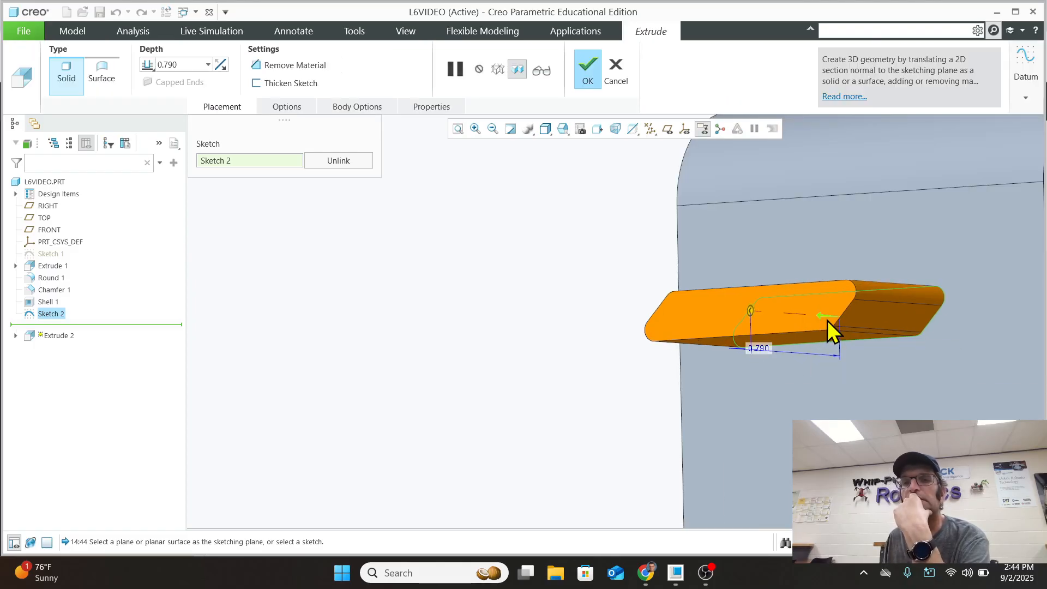
click(829, 328)
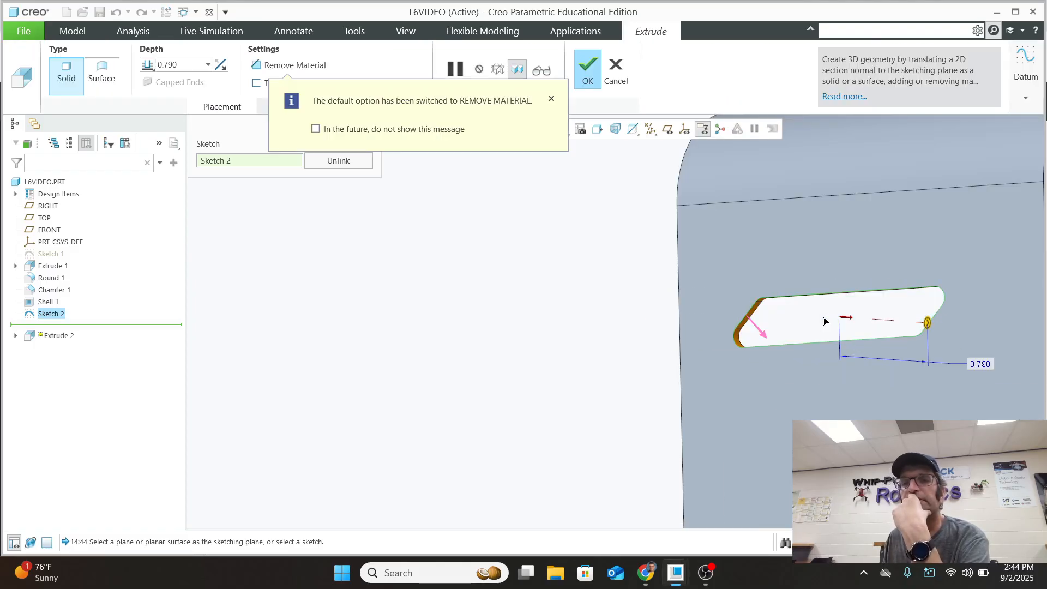
click(148, 64)
click(184, 122)
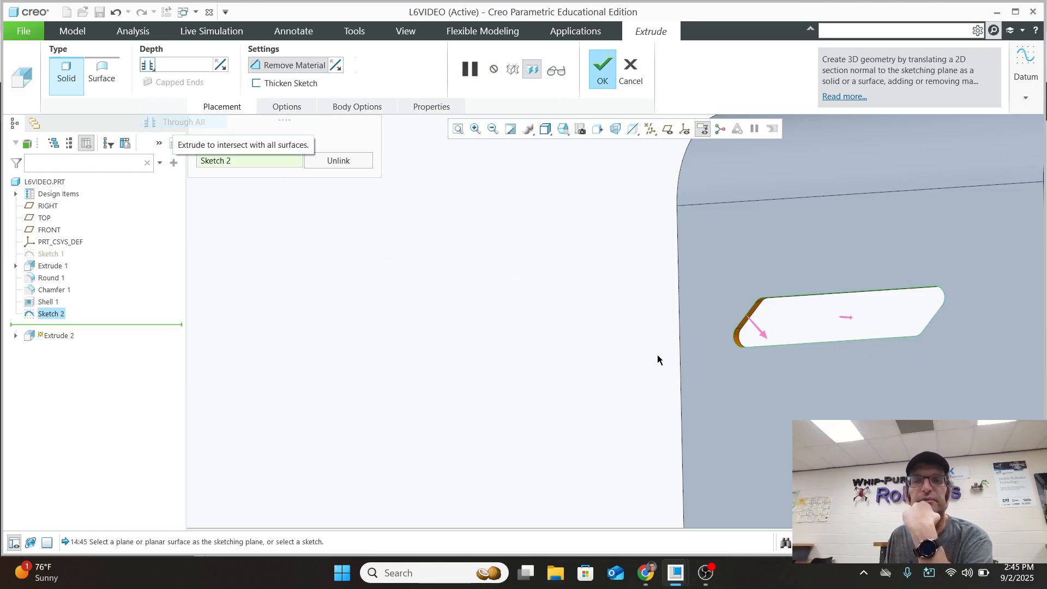
scroll(661, 360, up, 5)
mouse_move(838, 382)
middle_down()
mouse_move(727, 378)
mouse_move(836, 374)
mouse_move(849, 376)
mouse_move(844, 385)
middle_up()
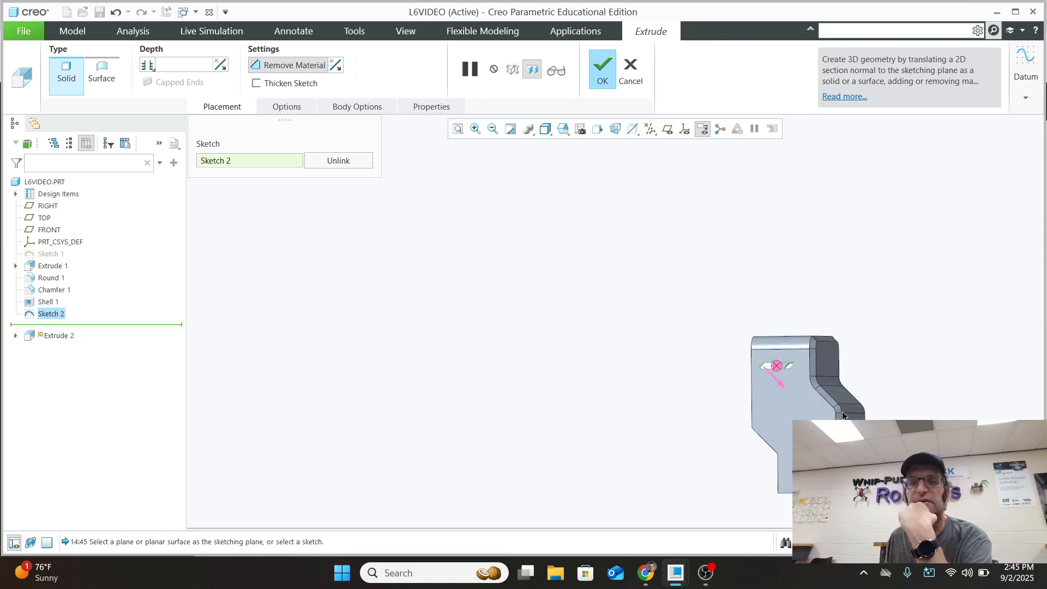
scroll(759, 383, down, 4)
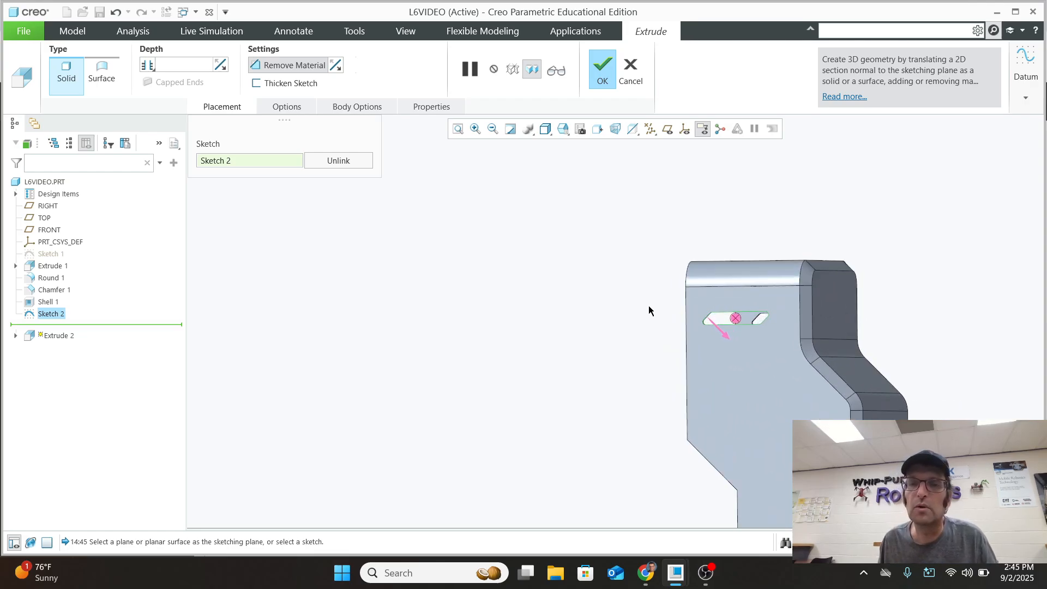
middle_drag(781, 417, 792, 416)
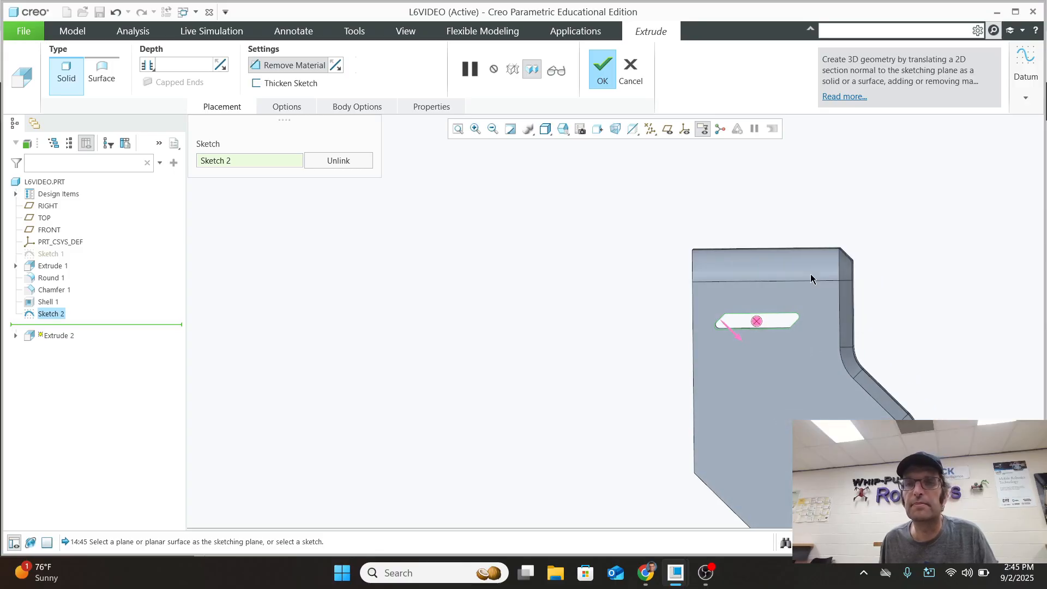
click(602, 73)
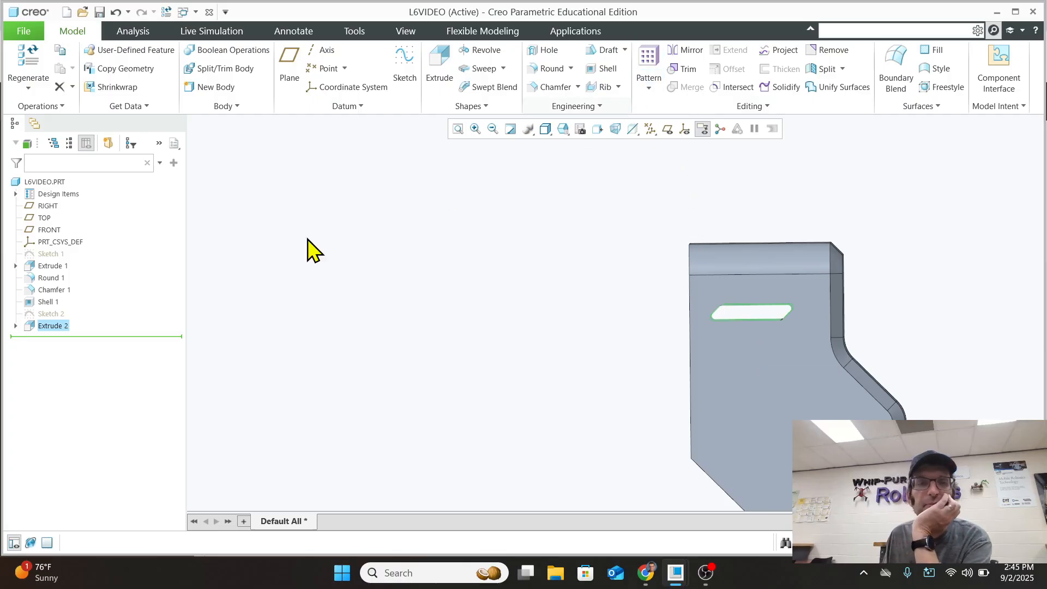
Start a feature pattern of the vent slot cut
double_click(34, 327)
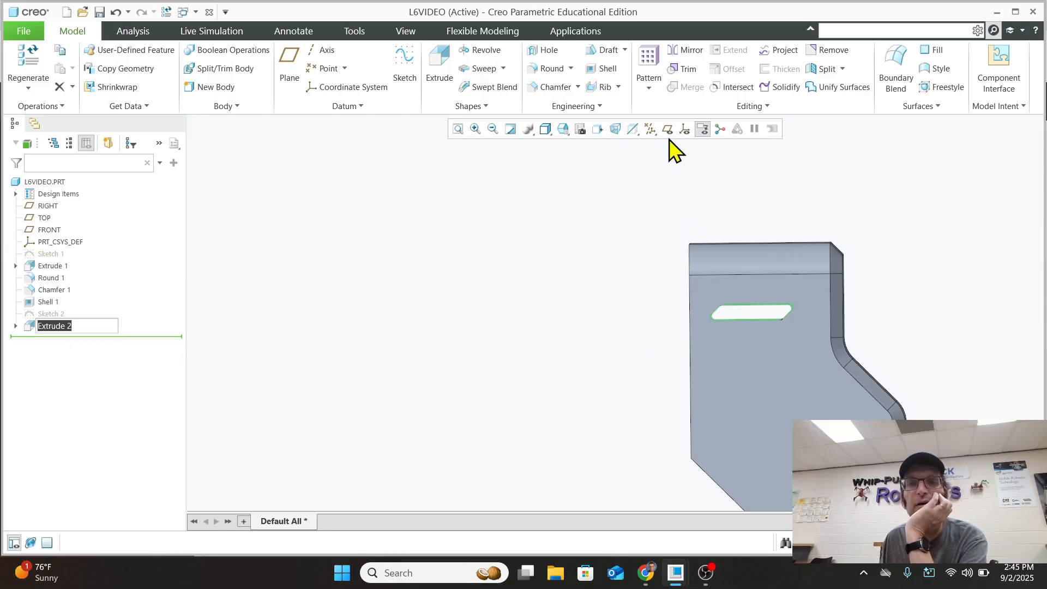
click(661, 87)
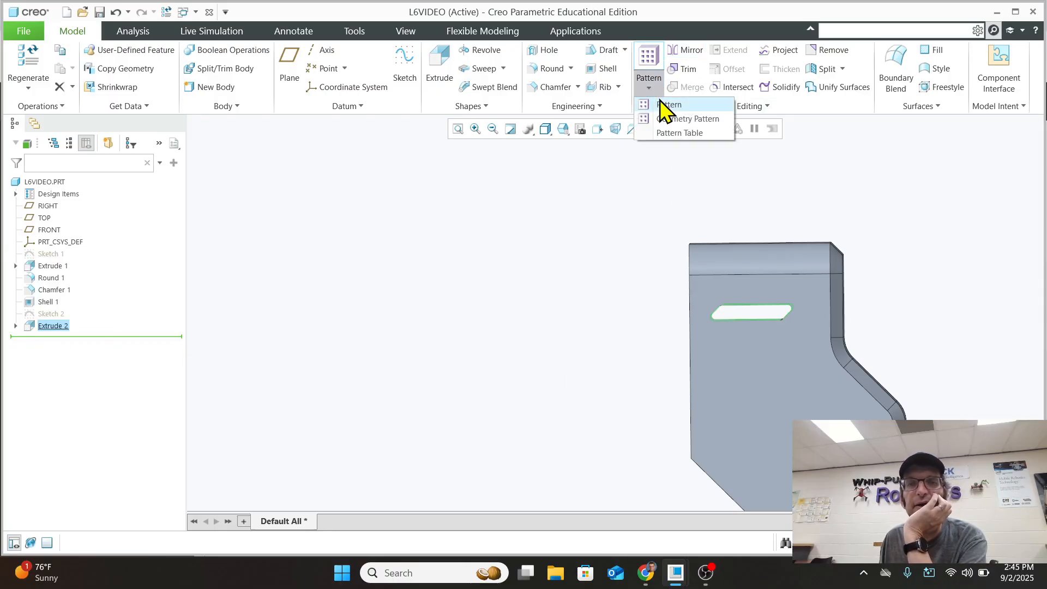
click(663, 104)
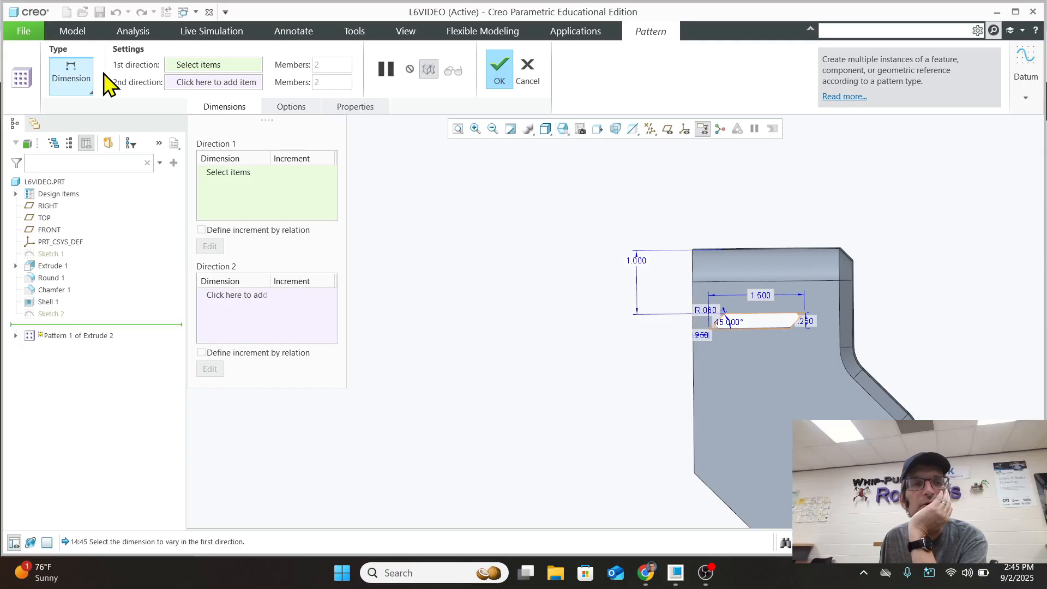
click(81, 90)
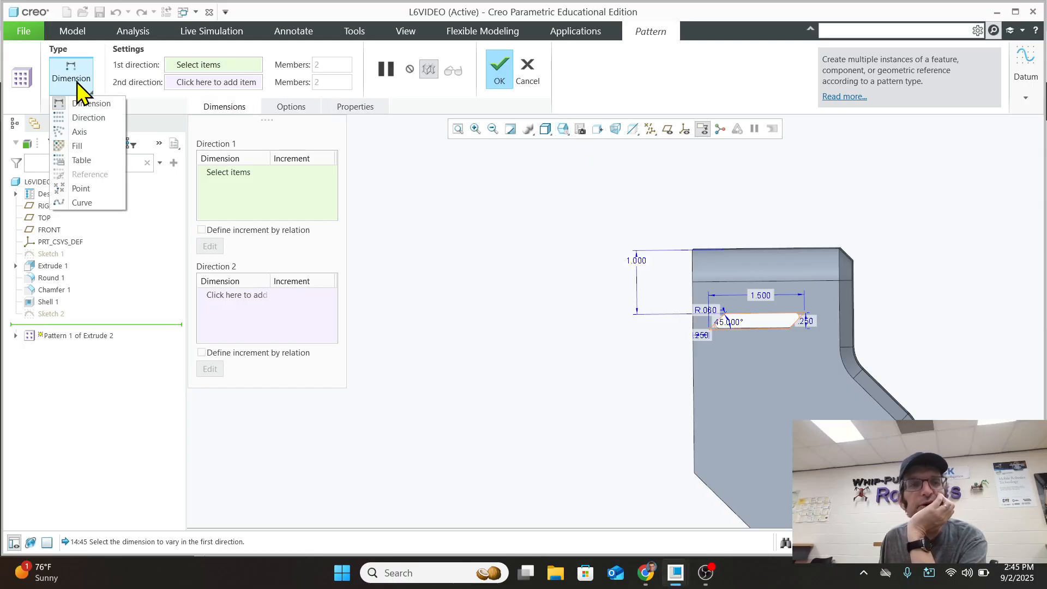
click(85, 133)
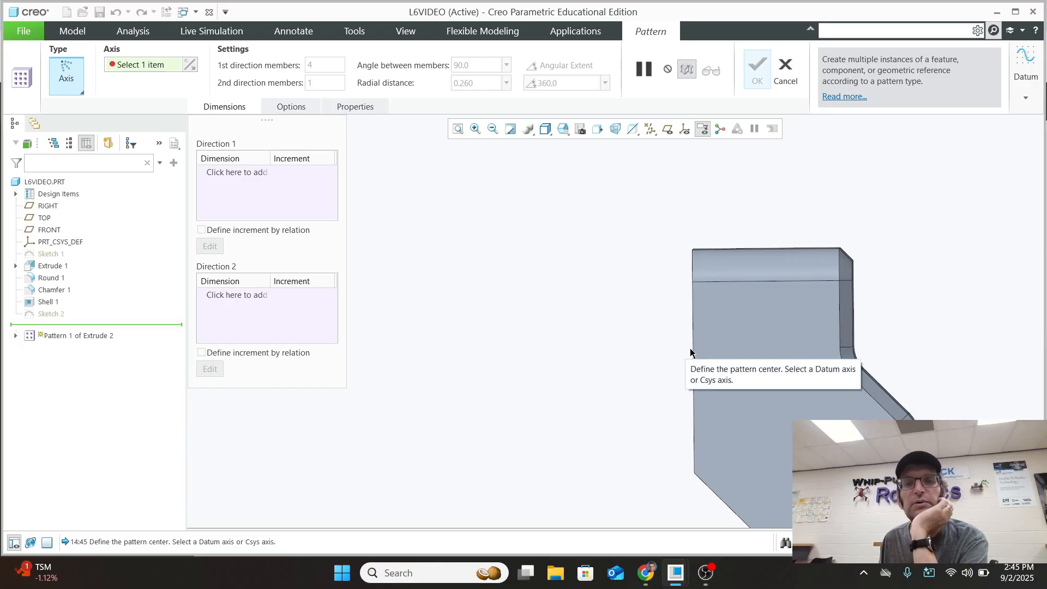
middle_drag(690, 351, 717, 349)
scroll(695, 347, up, 3)
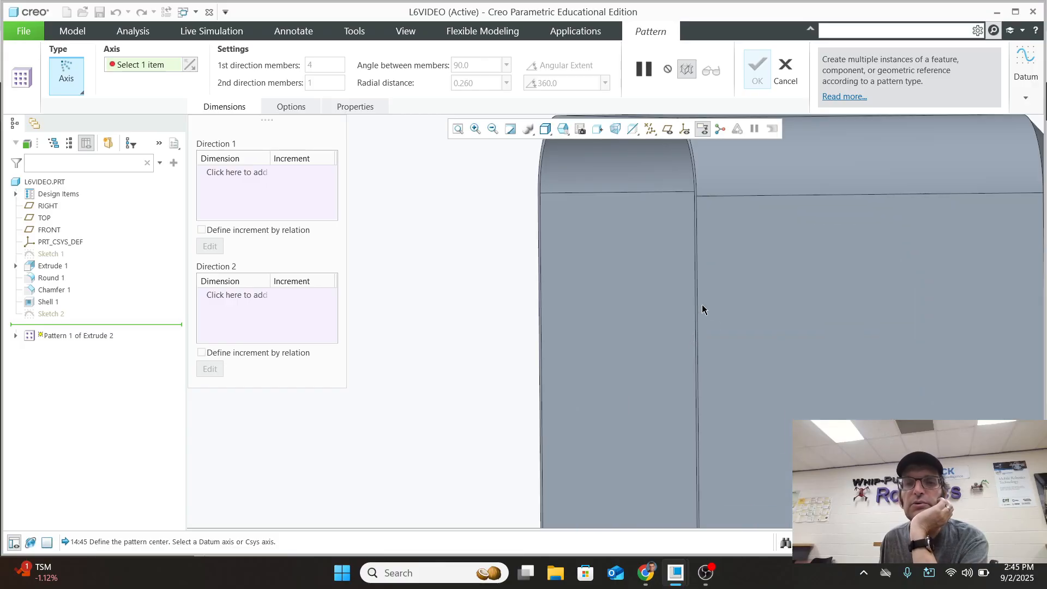
Make it a direction pattern along the vertical edge of the slotted face, with 6 members
click(65, 79)
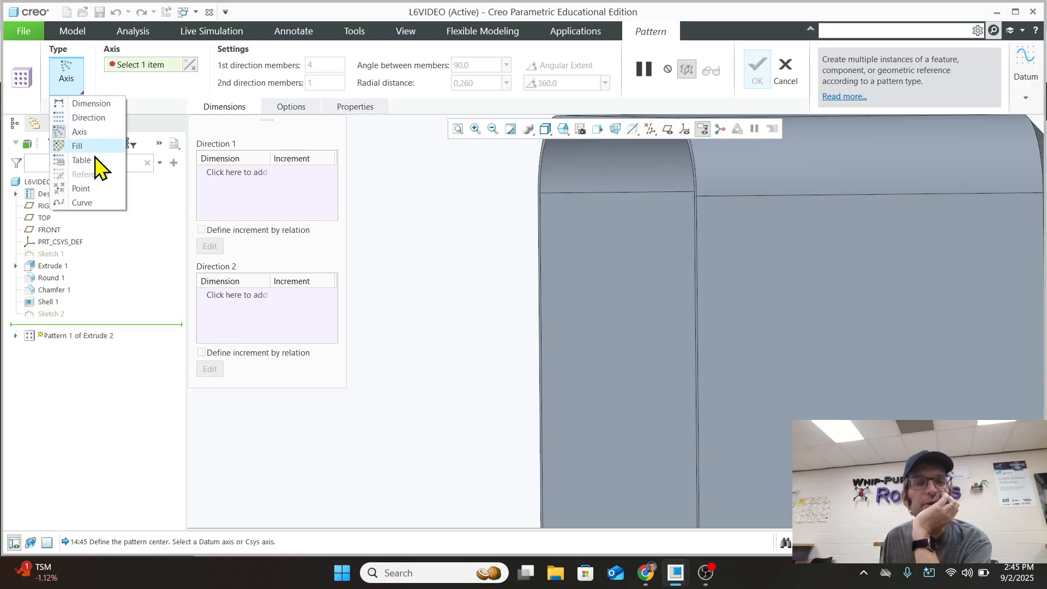
click(89, 118)
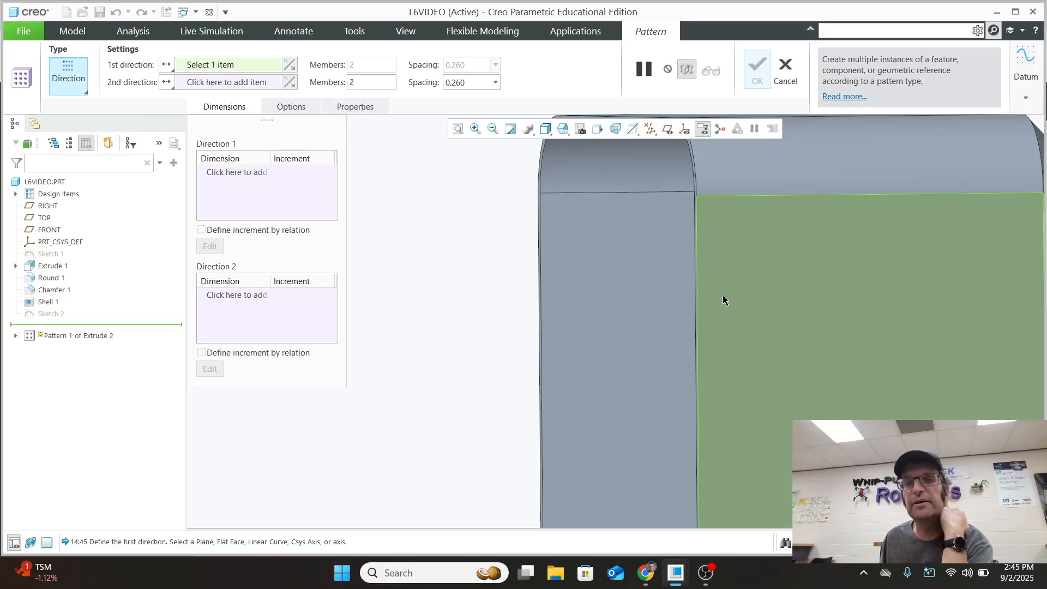
click(696, 281)
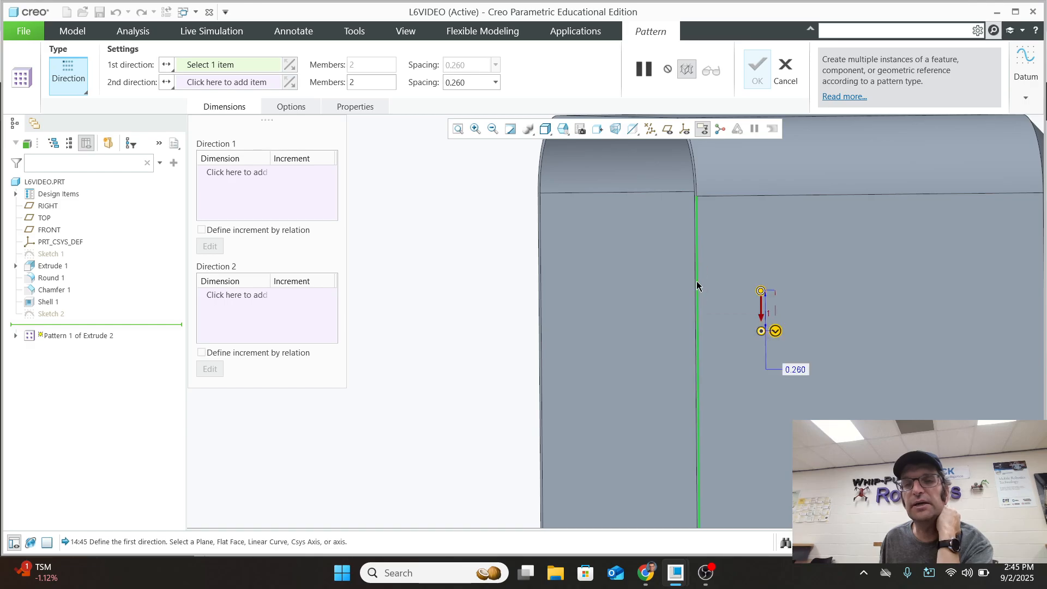
scroll(794, 409, down, 3)
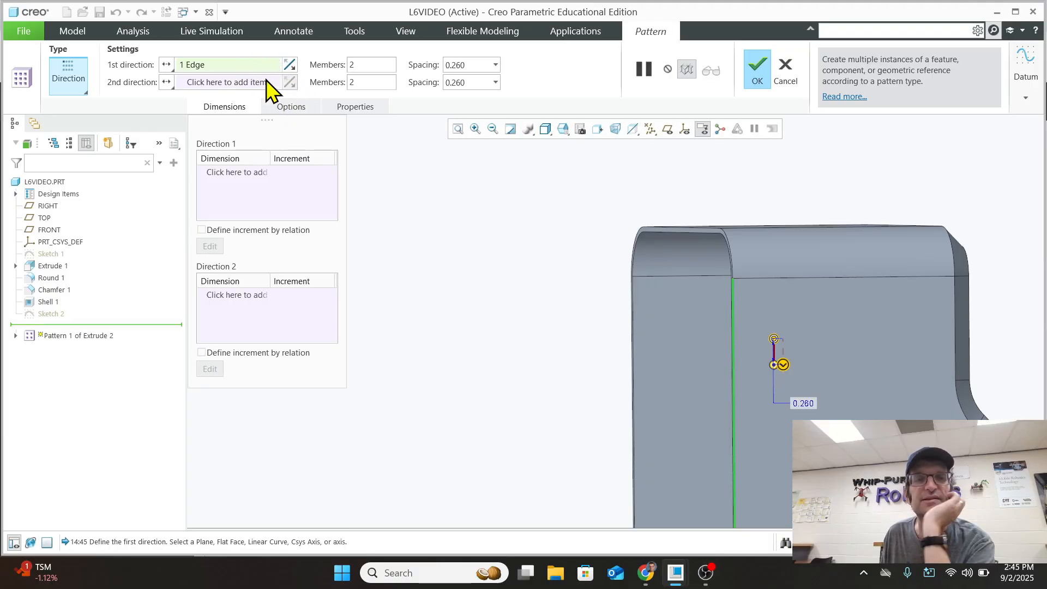
text(6)
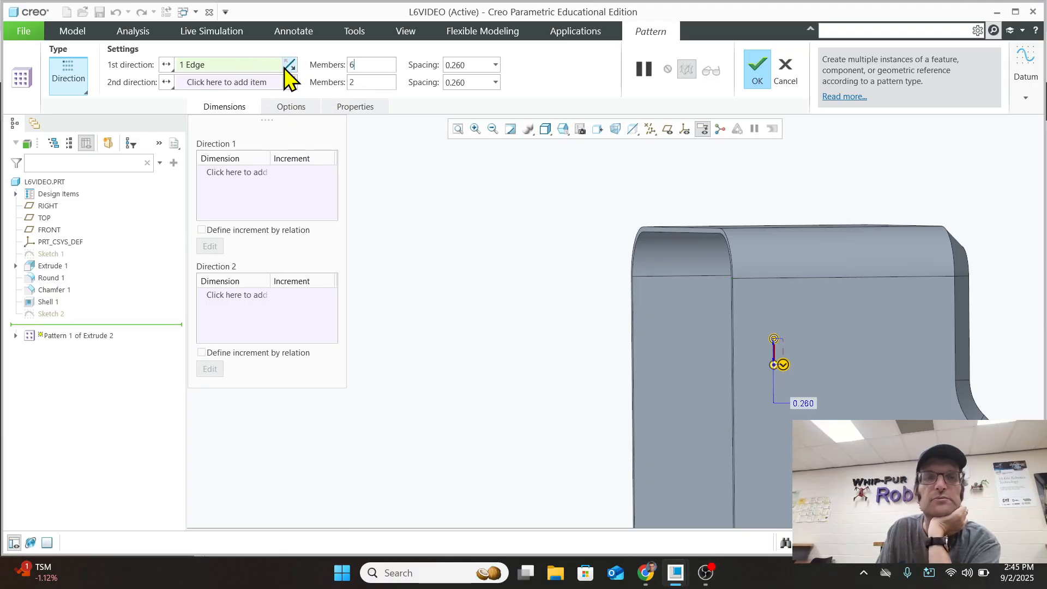
Set the spacing between the slots in the first direction to 0.4 and complete the pattern
click(476, 65)
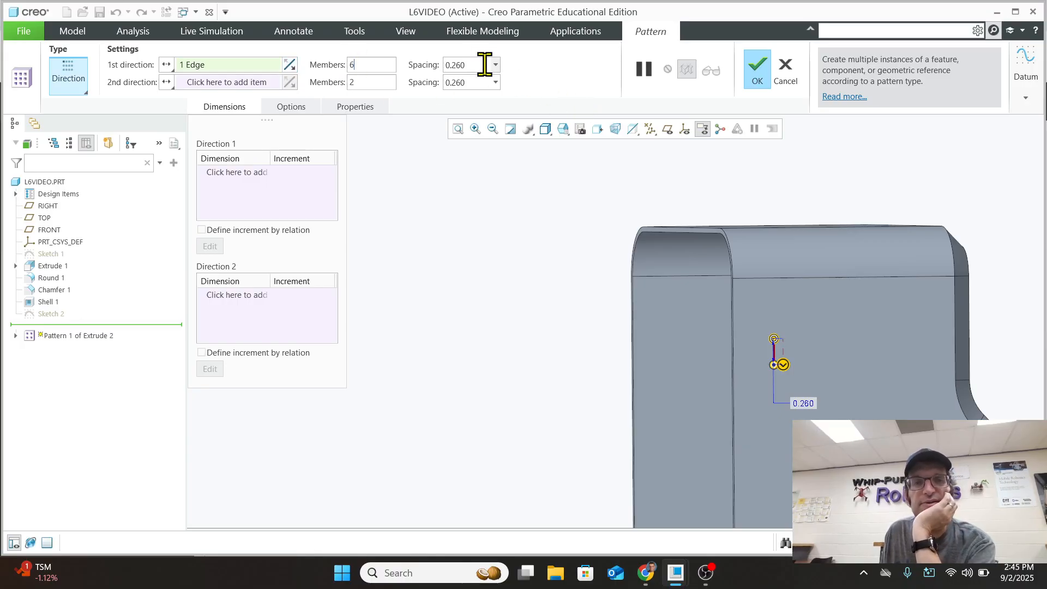
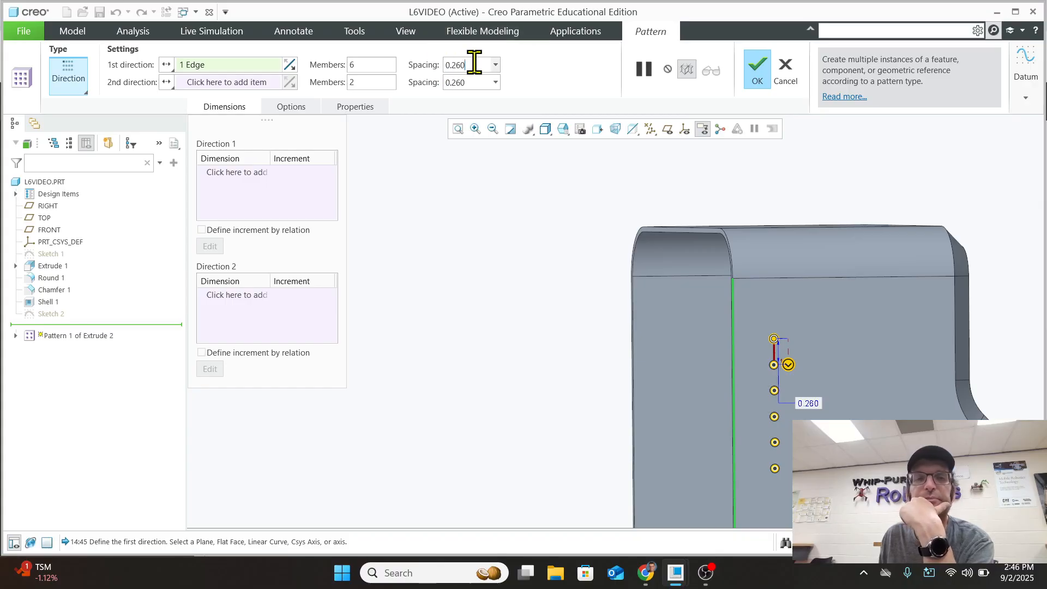
drag(473, 63, 441, 64)
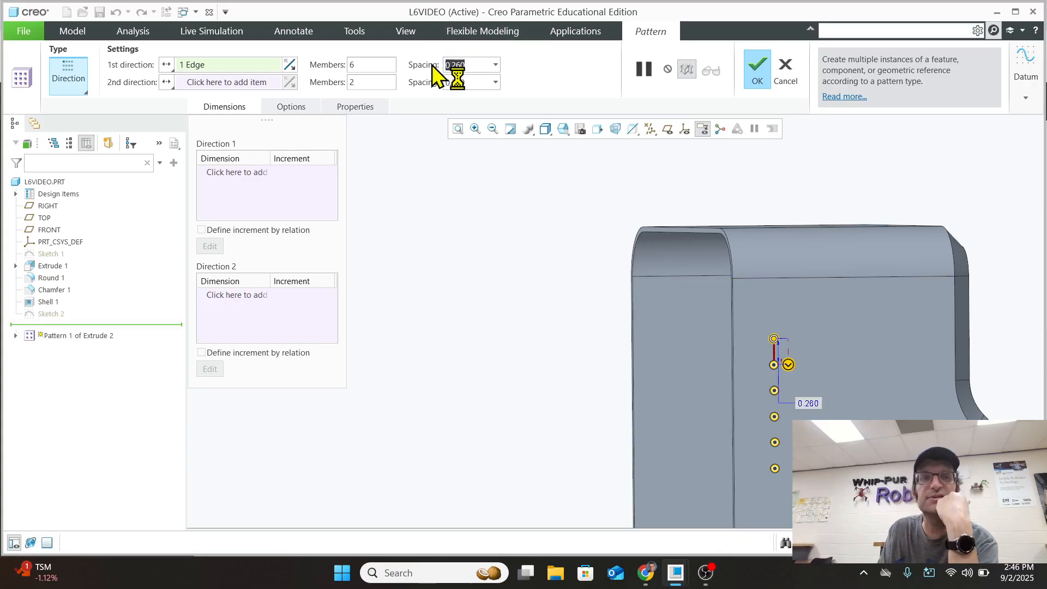
text(40)
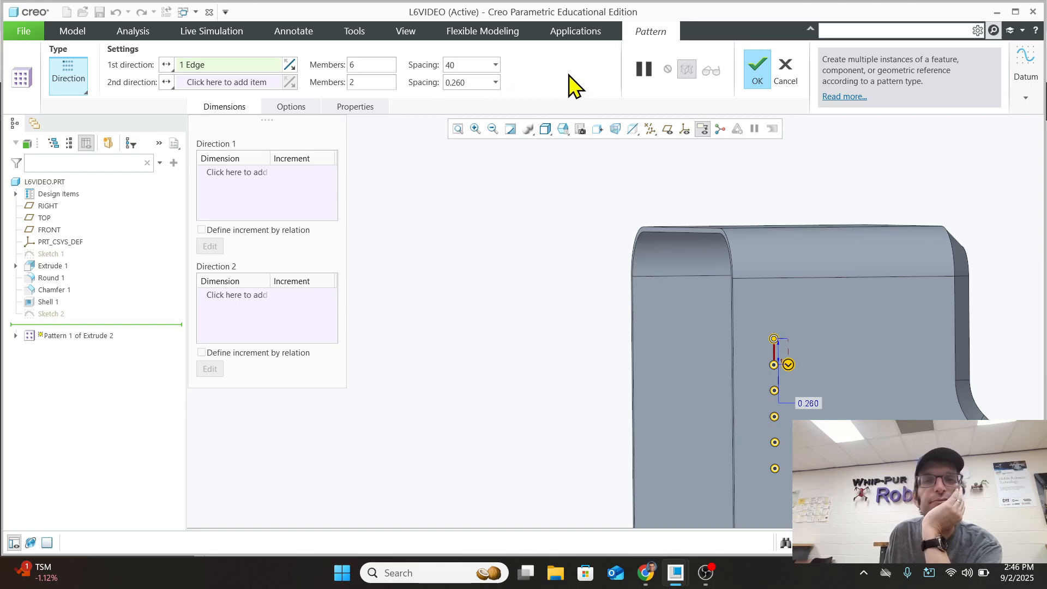
drag(455, 64, 423, 62)
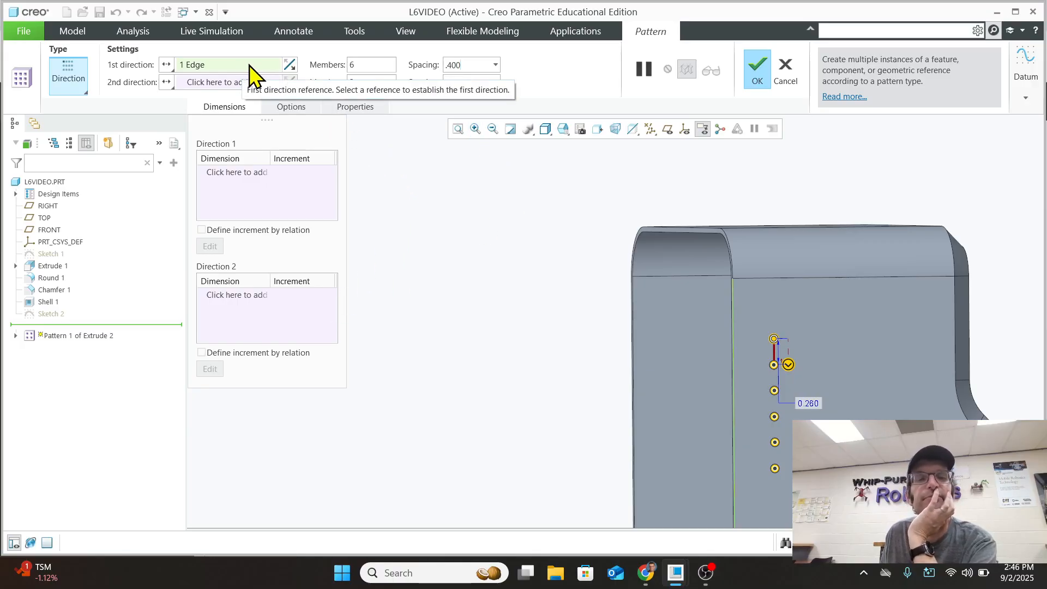
key(Return)
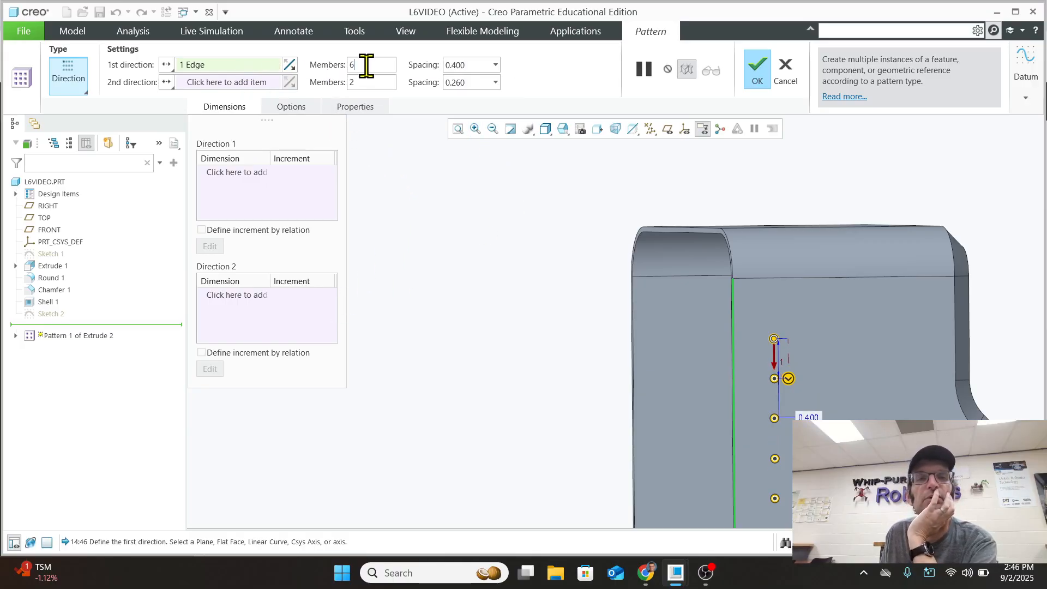
click(755, 76)
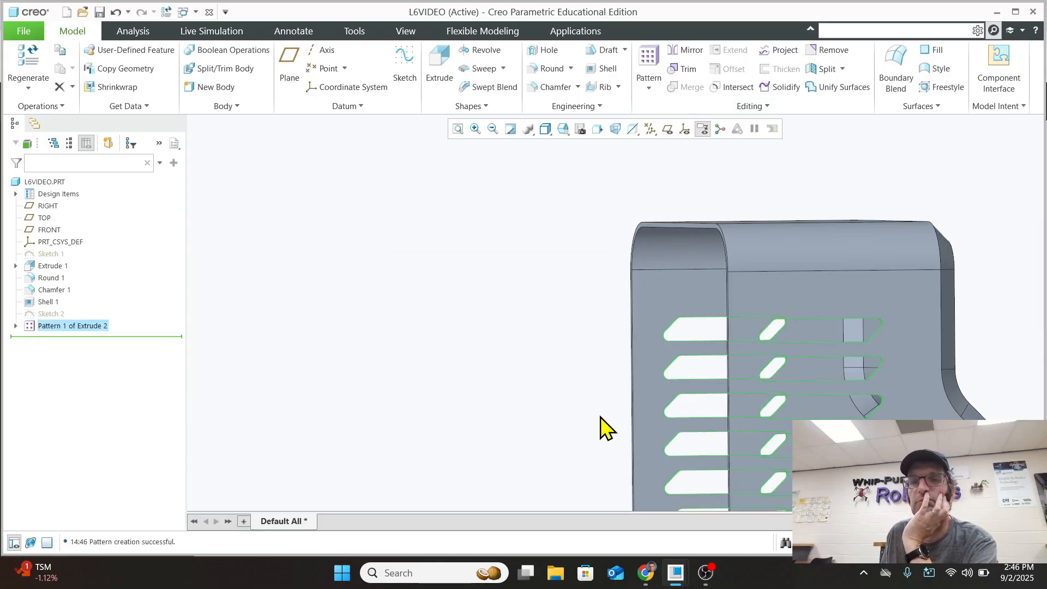
Examine the patterned vent slots from both sides of the shroud
middle_drag(600, 417, 569, 422)
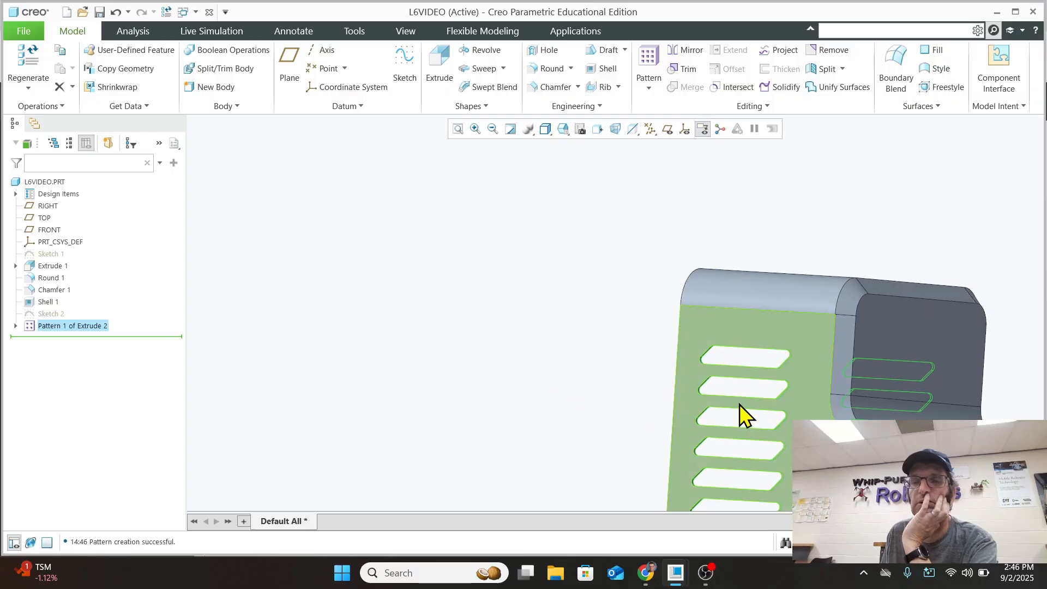
scroll(740, 404, down, 3)
scroll(751, 425, up, 3)
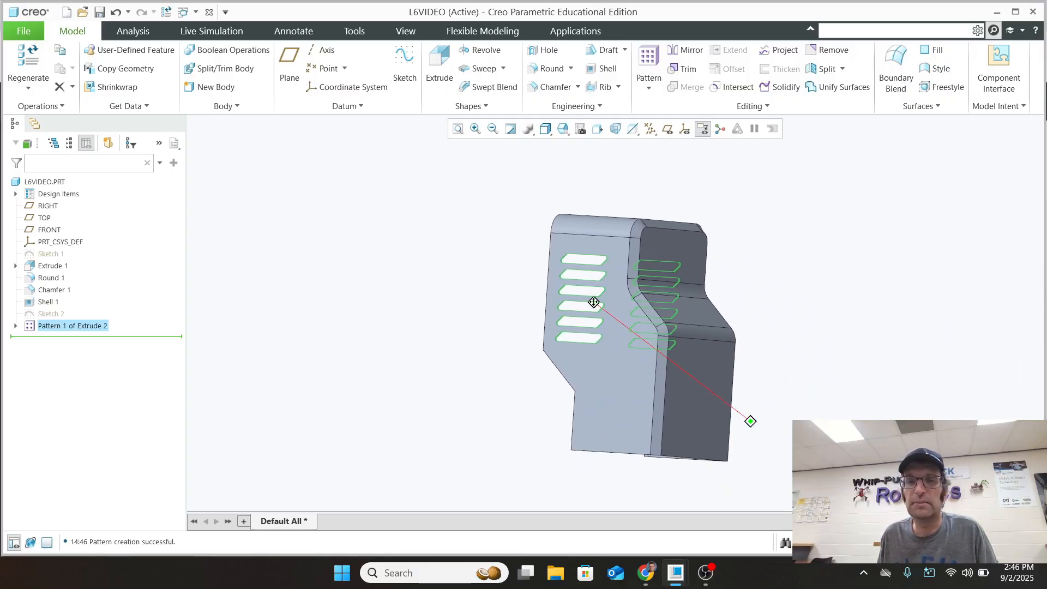
scroll(592, 297, up, 3)
middle_drag(656, 335, 250, 225)
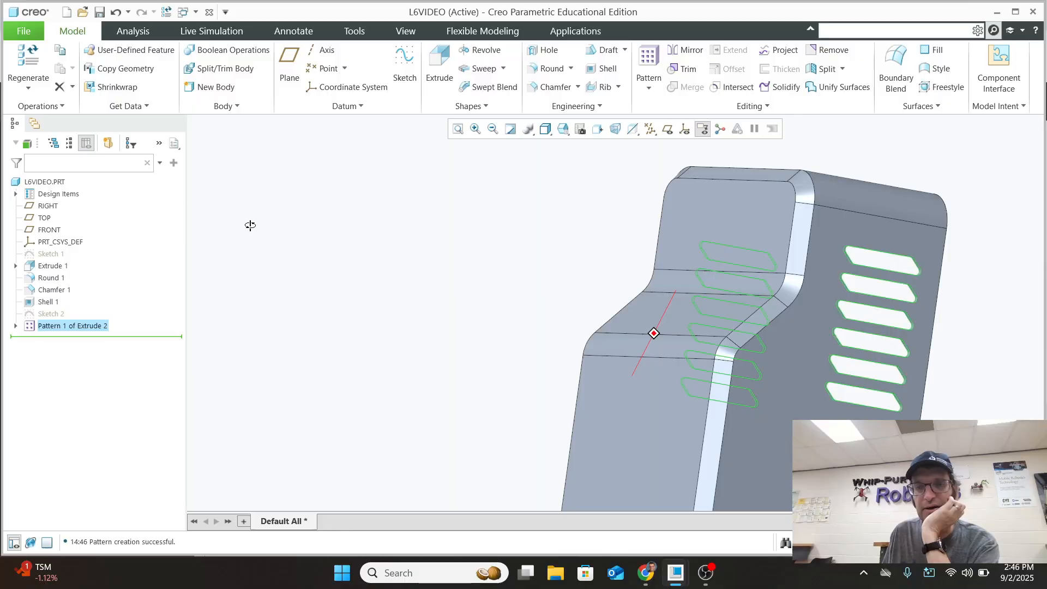
scroll(837, 391, up, 3)
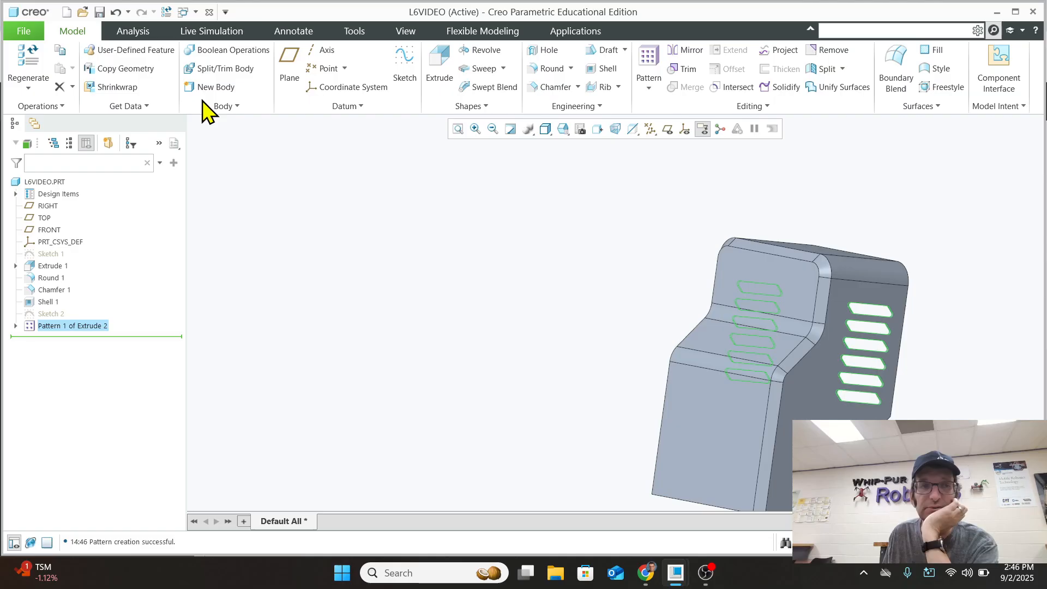
Save L6VIDEO.PRT in the CAD105IntroToCreo folder under My Documents
click(99, 11)
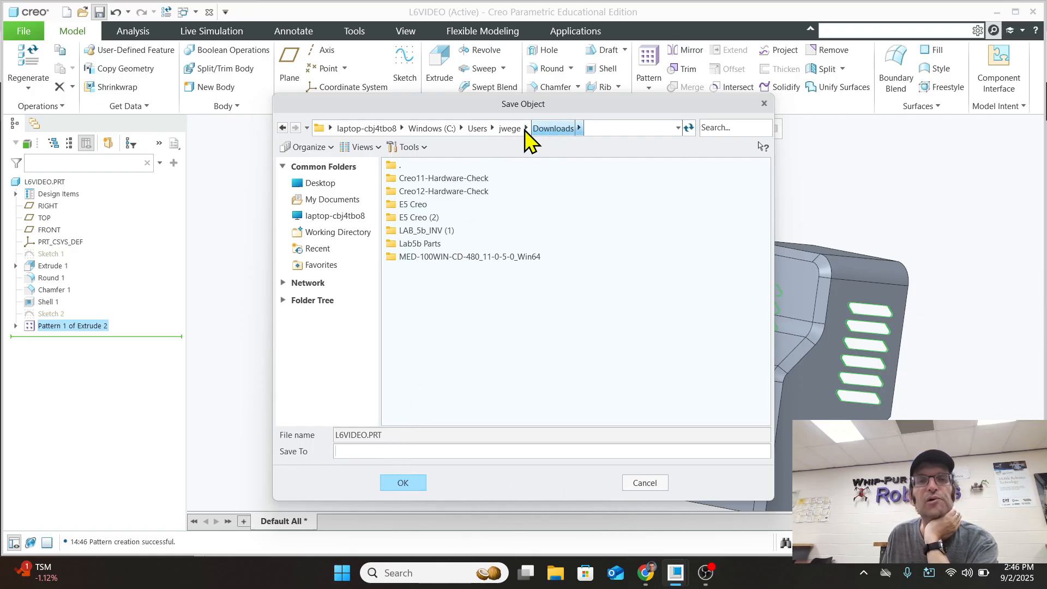
click(433, 129)
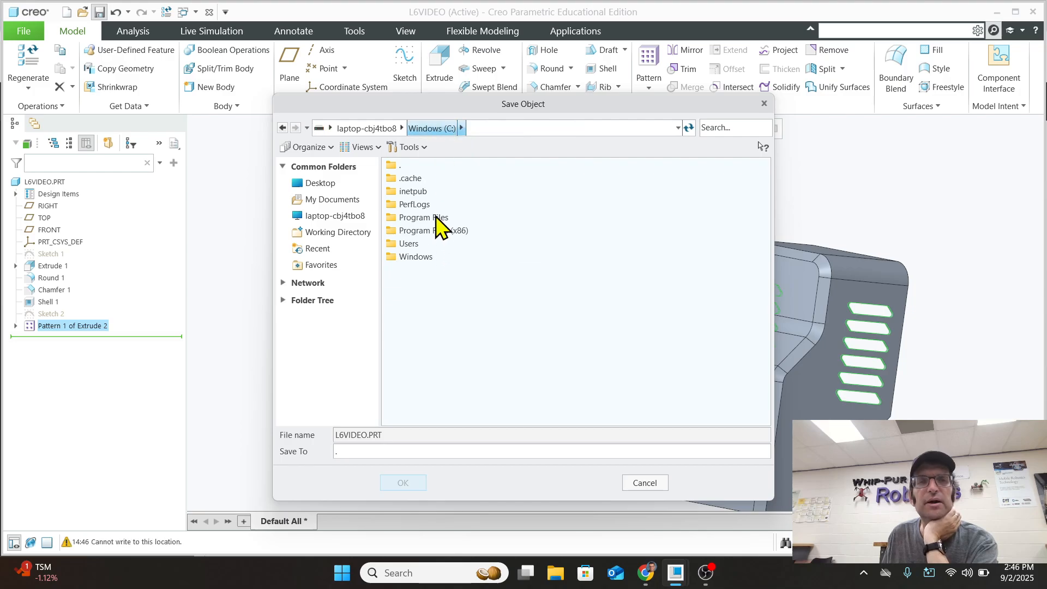
click(380, 128)
click(334, 199)
double_click(422, 192)
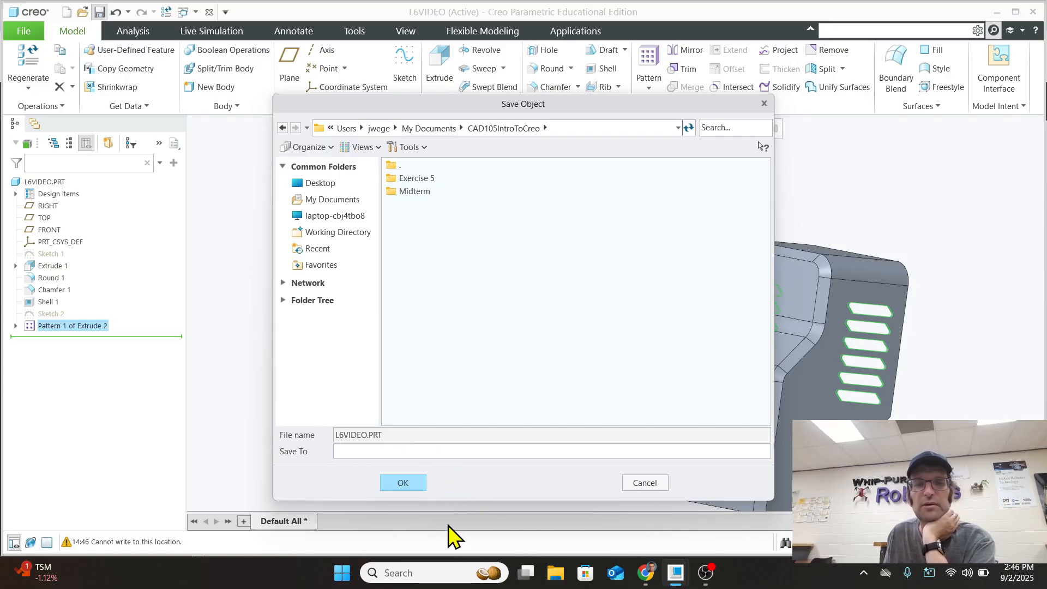
click(402, 483)
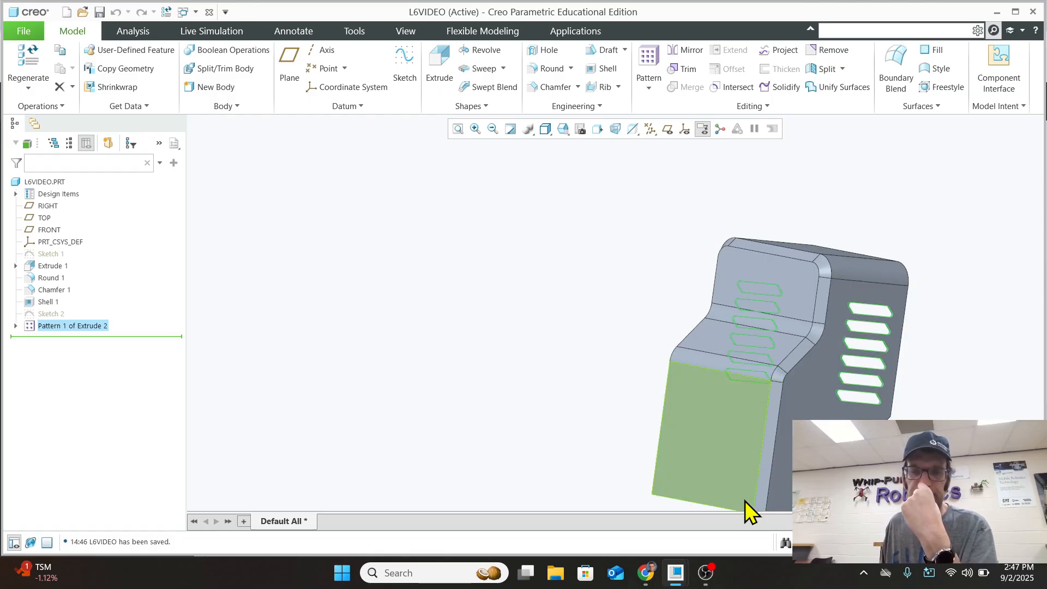
Switch to the Creo Basics PDF in Chrome and examine the complete shroud drawing on page 71 at 110% zoom
mouse_move(676, 582)
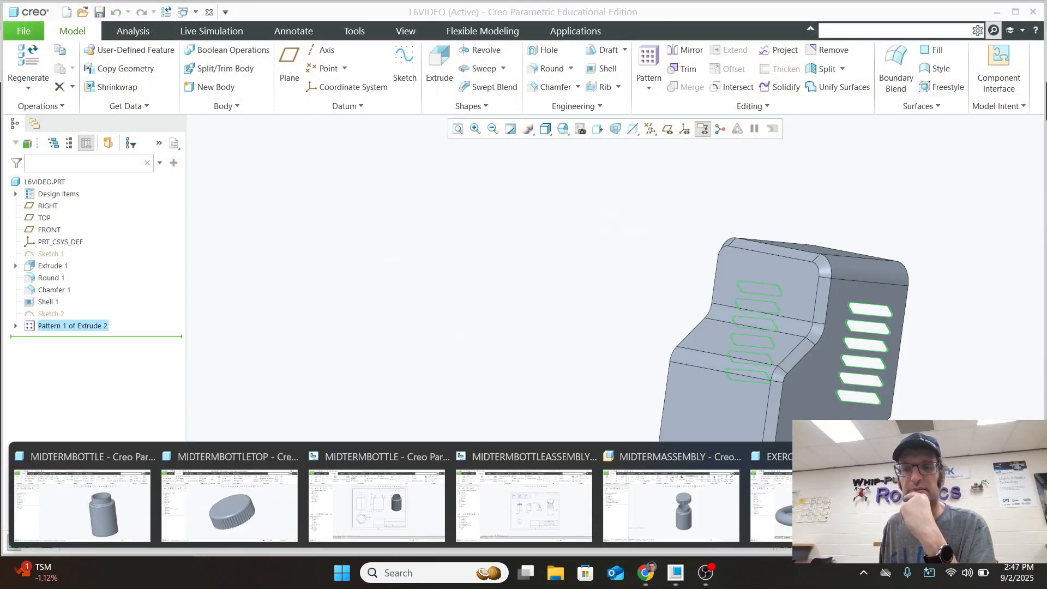
click(645, 572)
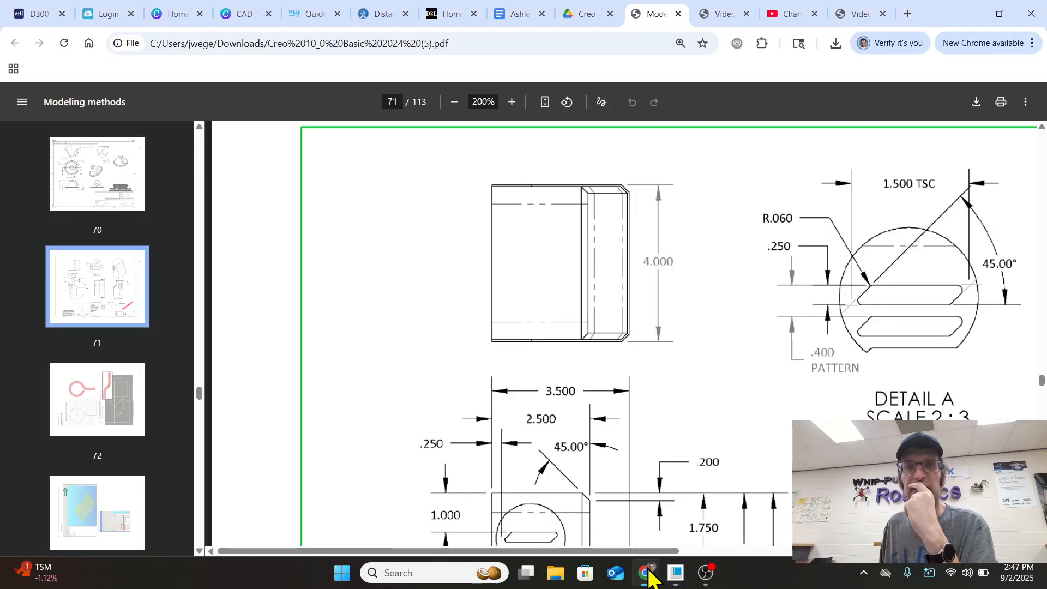
scroll(733, 379, up, 3)
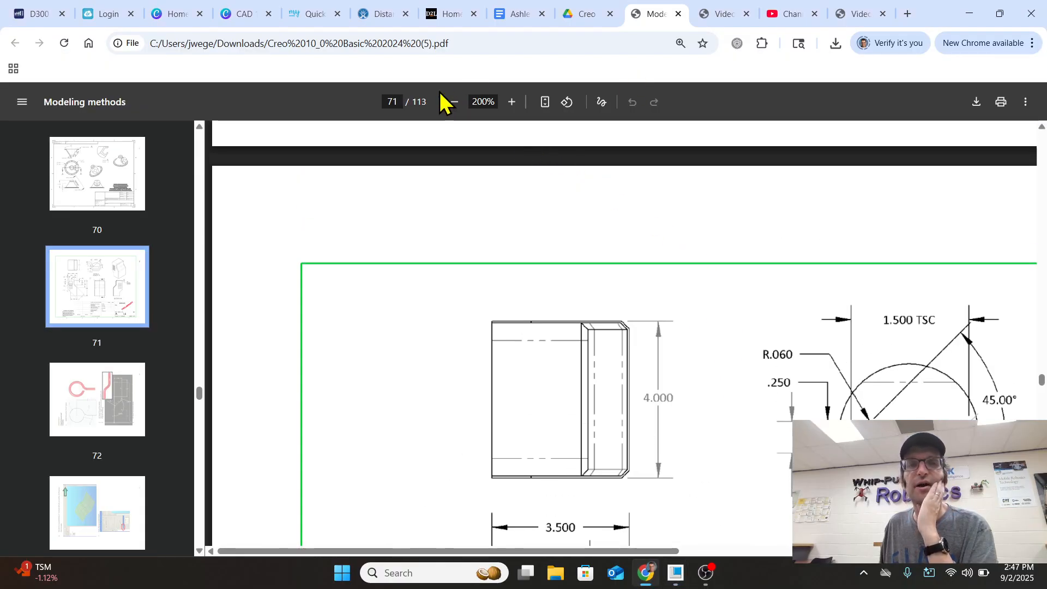
click(454, 102)
click(454, 102)
click(454, 102)
click(454, 102)
scroll(688, 518, down, 2)
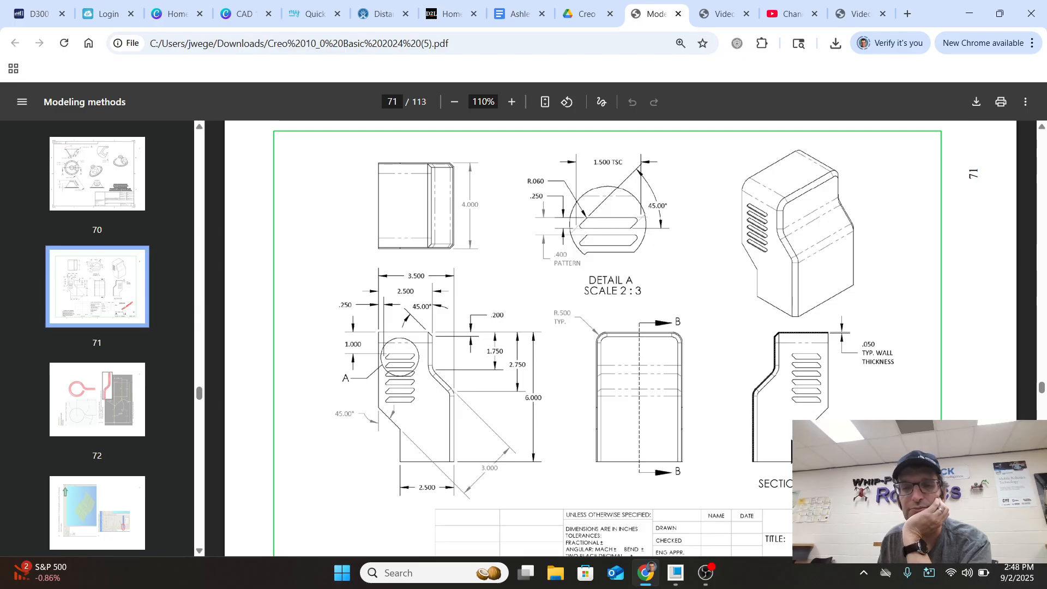
scroll(793, 428, down, 3)
scroll(764, 453, up, 4)
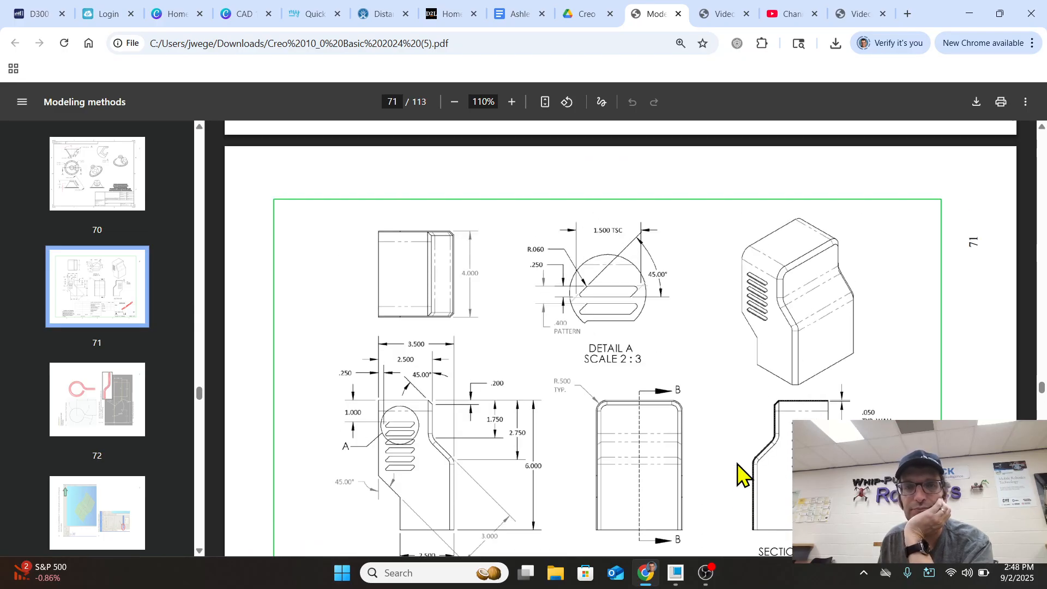
scroll(742, 475, down, 3)
scroll(743, 474, up, 2)
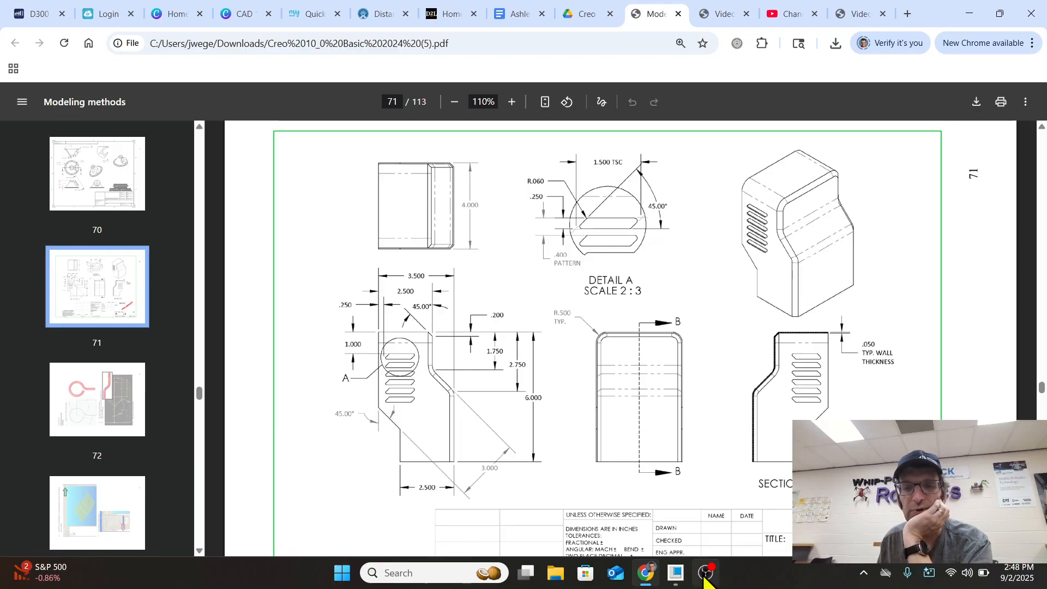
click(705, 573)
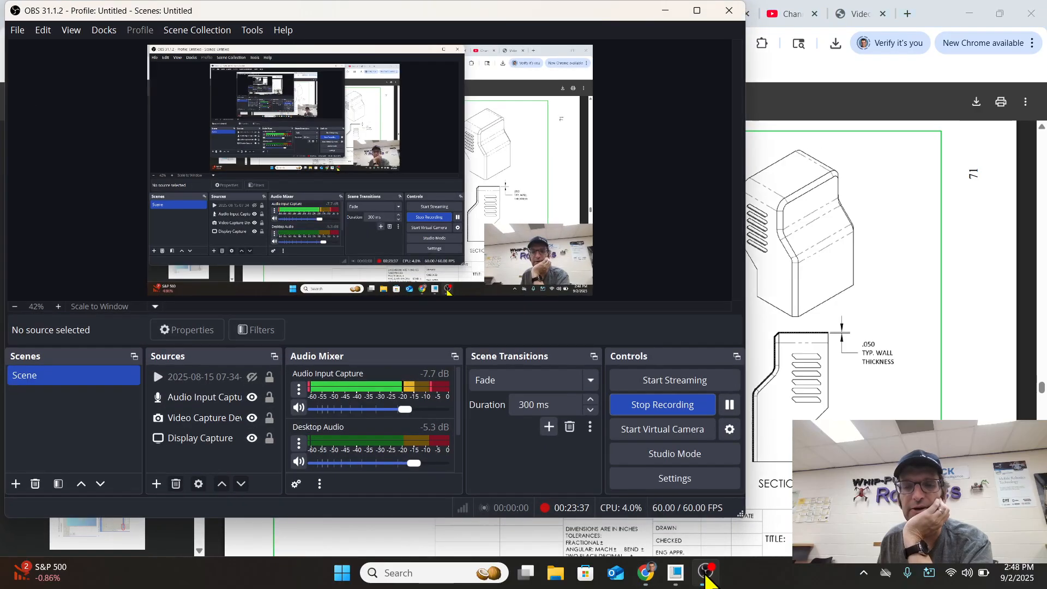
click(666, 9)
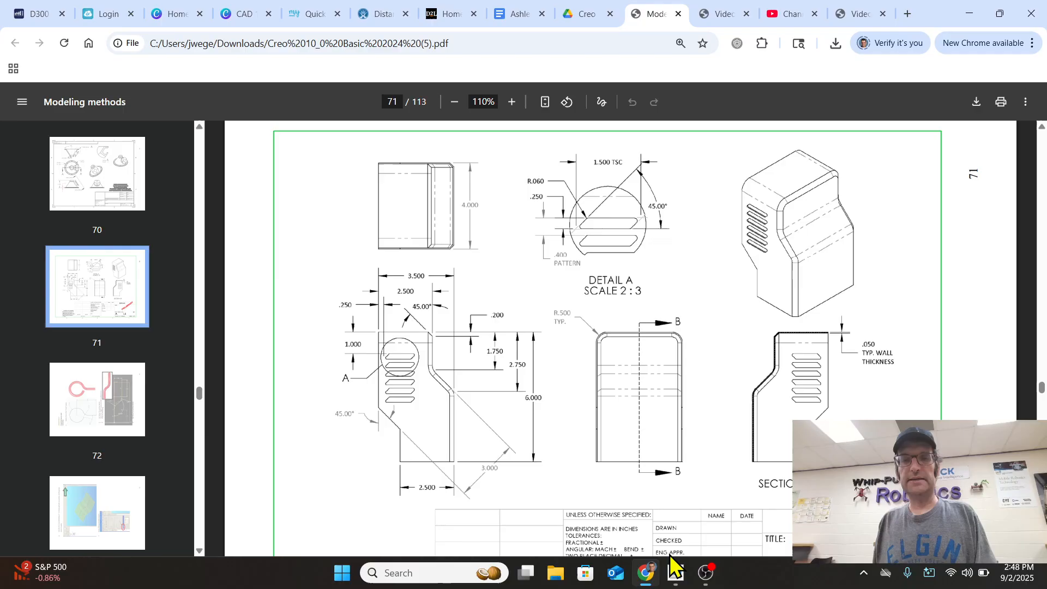
Switch back to Creo Parametric and start a new drawing file named L6Video
click(678, 576)
click(962, 507)
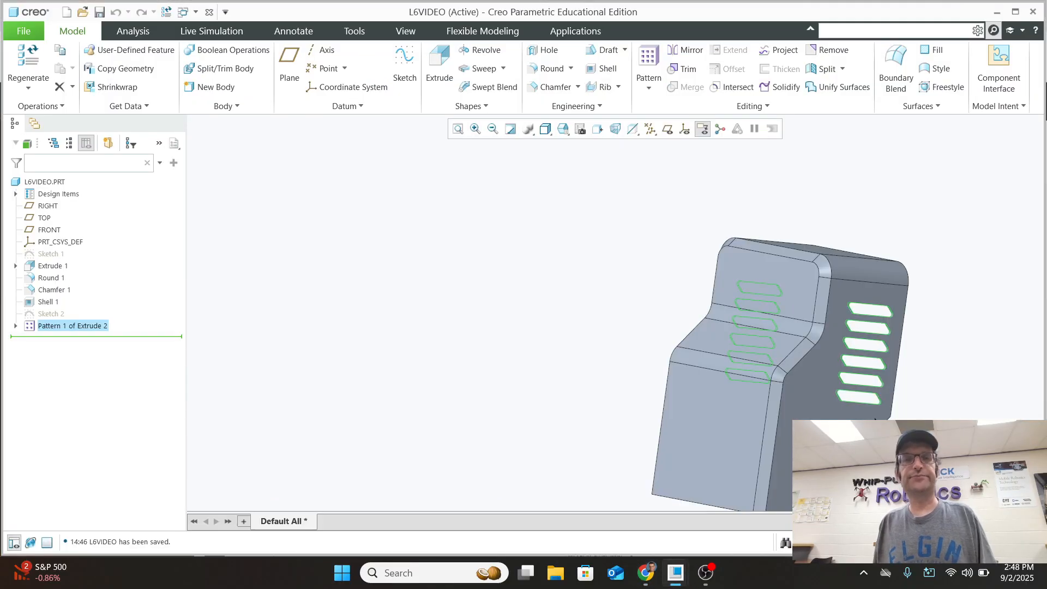
scroll(744, 376, up, 2)
scroll(842, 399, down, 2)
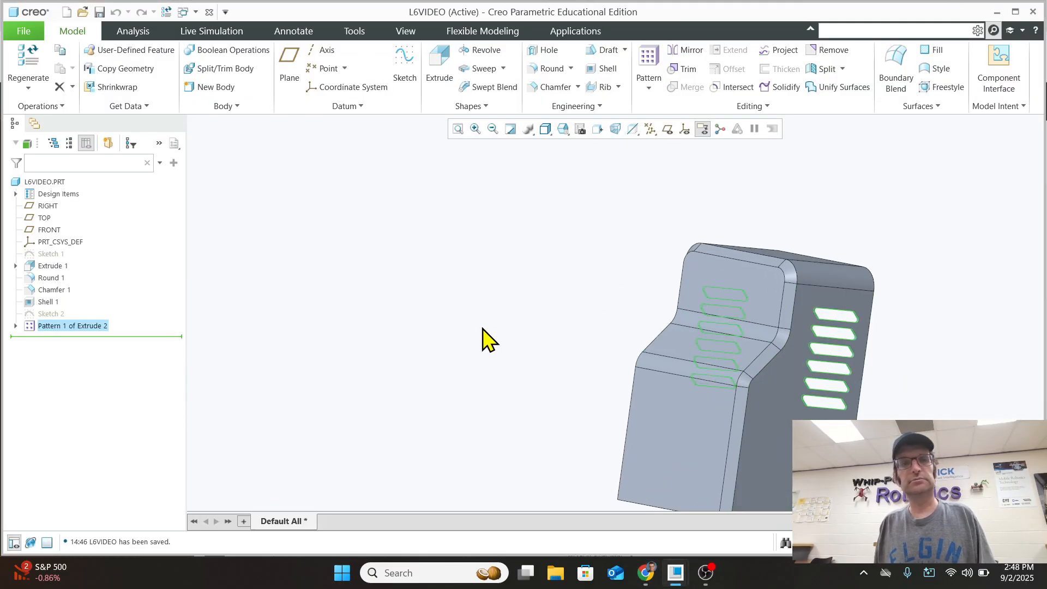
click(33, 25)
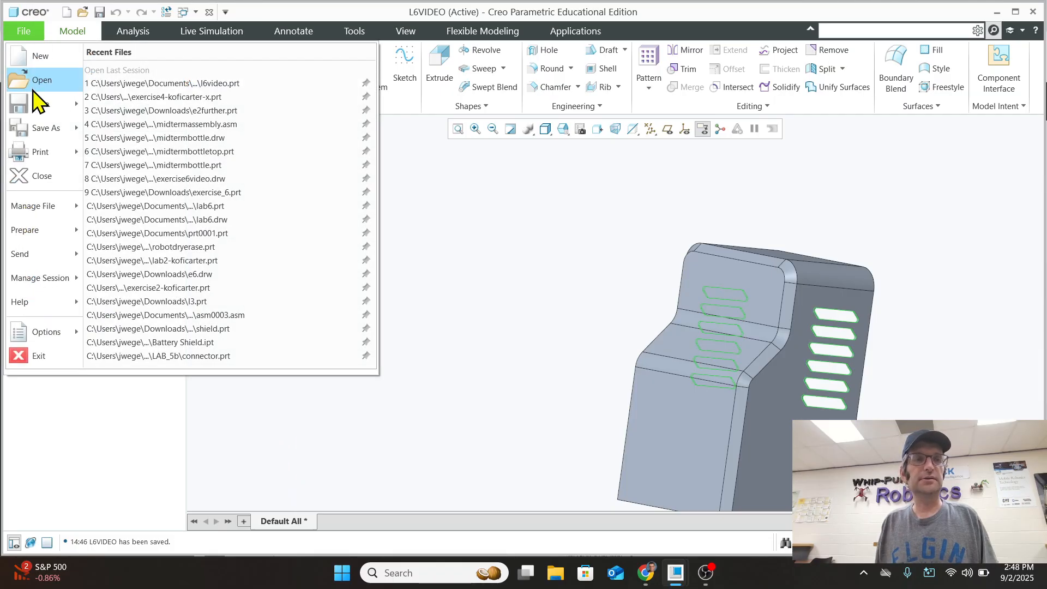
click(39, 55)
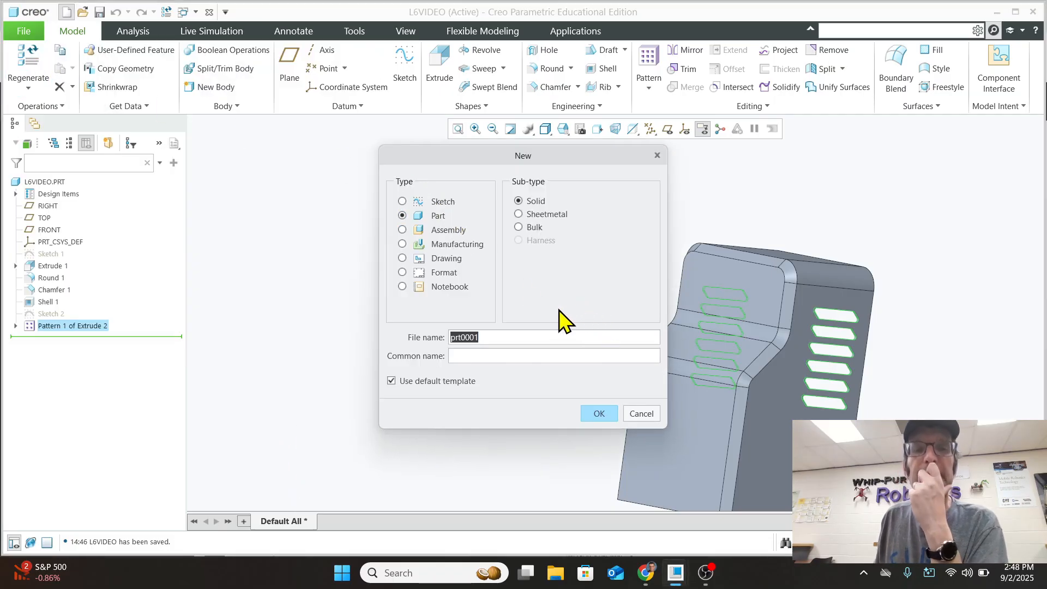
click(429, 258)
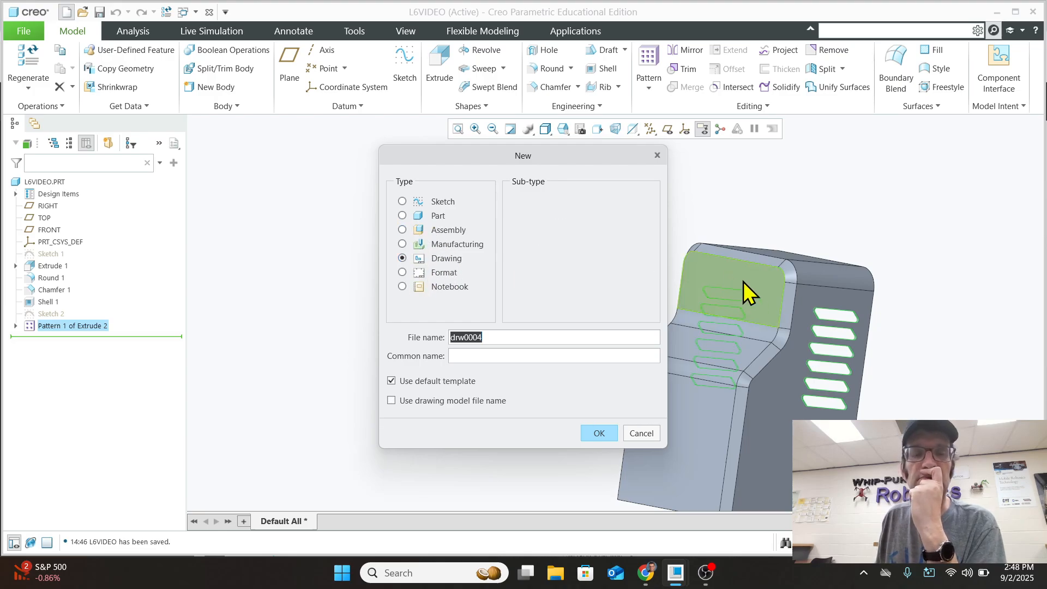
drag(489, 336, 344, 320)
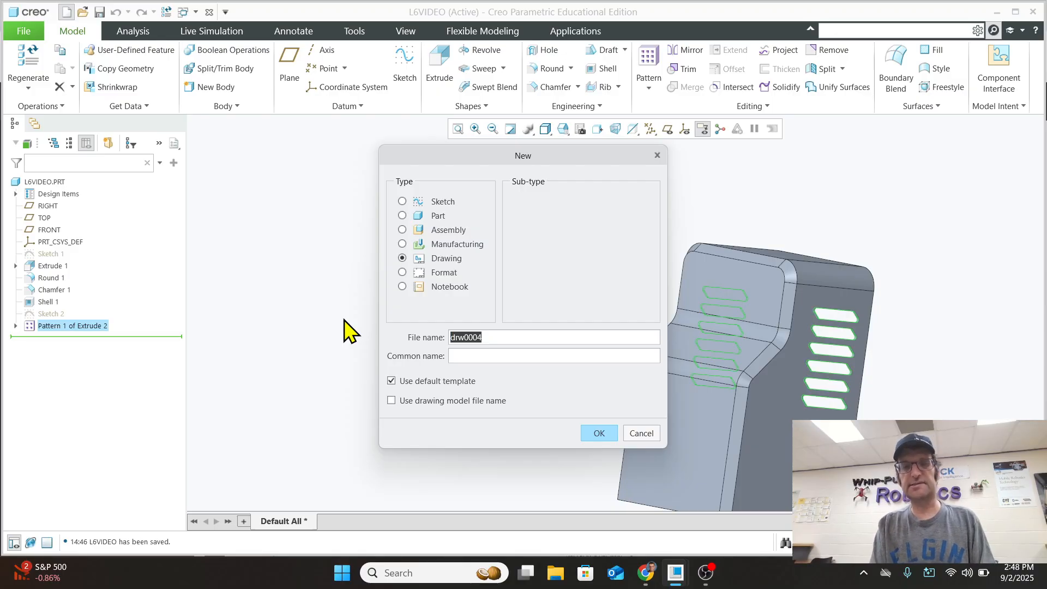
text(L6Video)
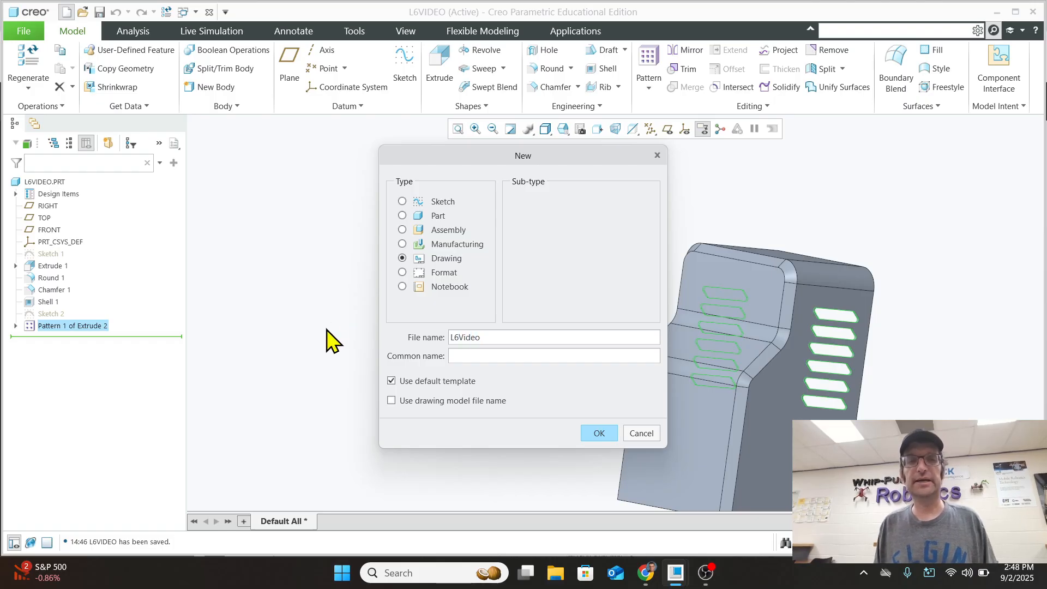
click(600, 432)
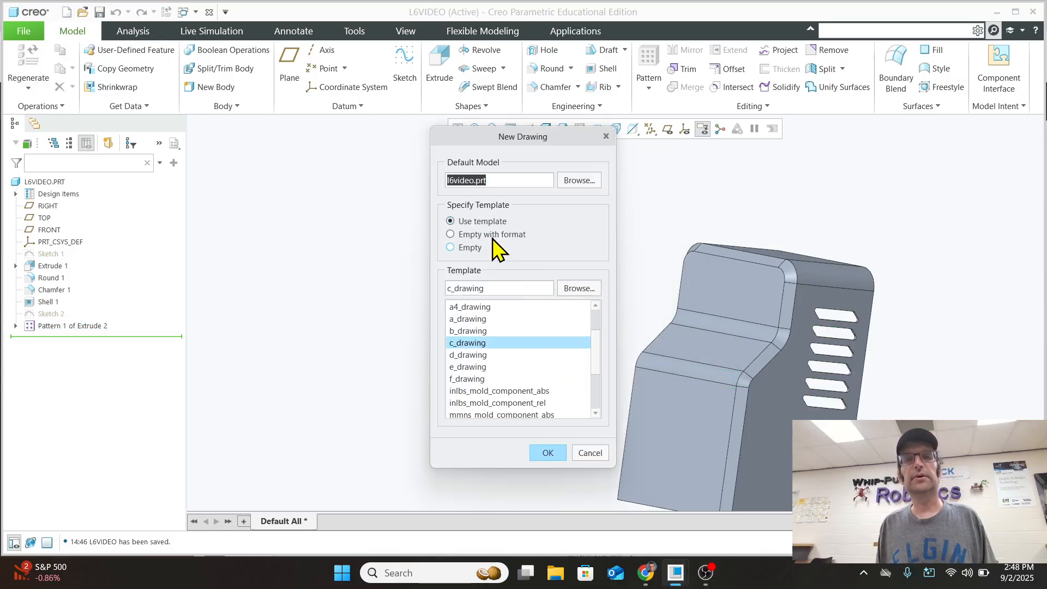
Create the drawing of l6video.prt as Empty with format, using format A
click(490, 234)
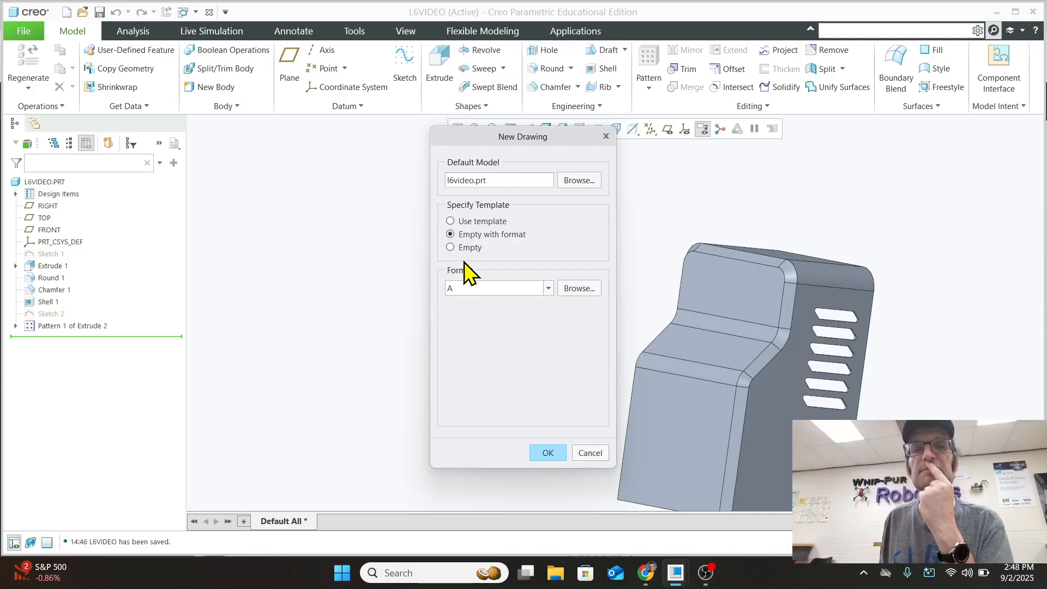
click(549, 289)
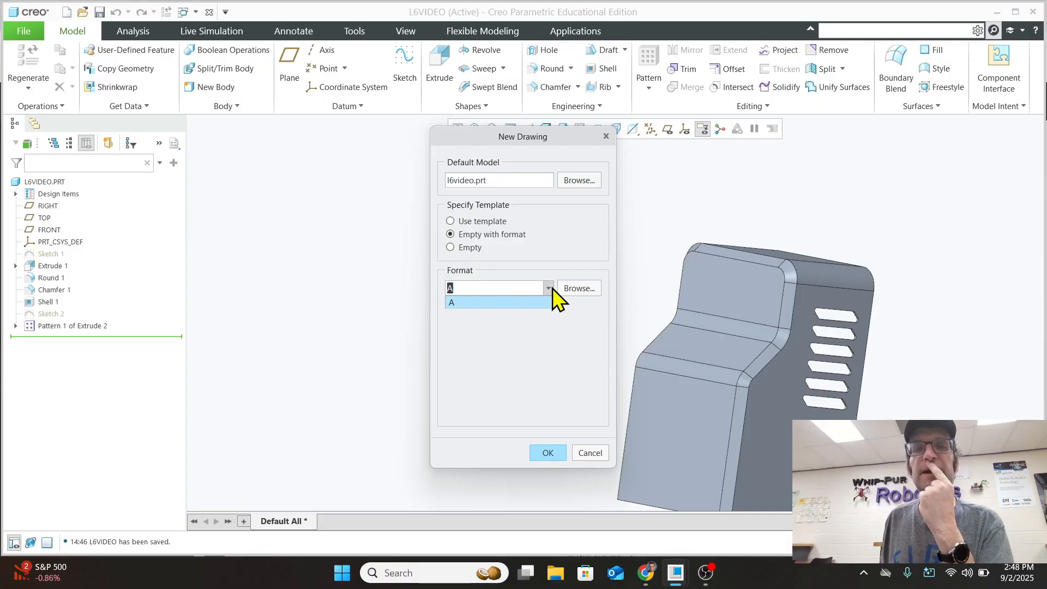
click(522, 301)
click(549, 452)
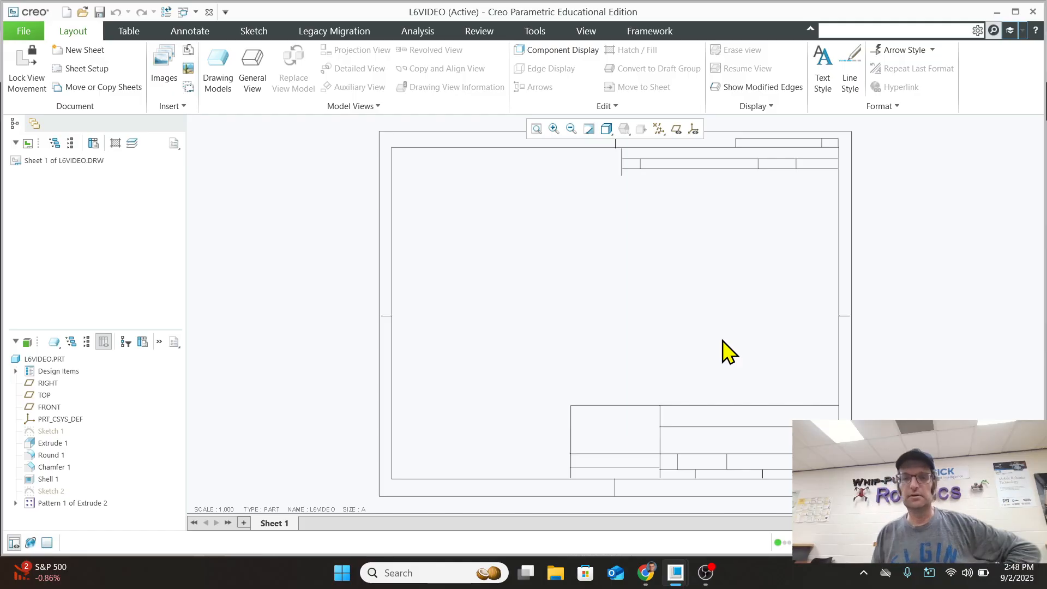
click(705, 572)
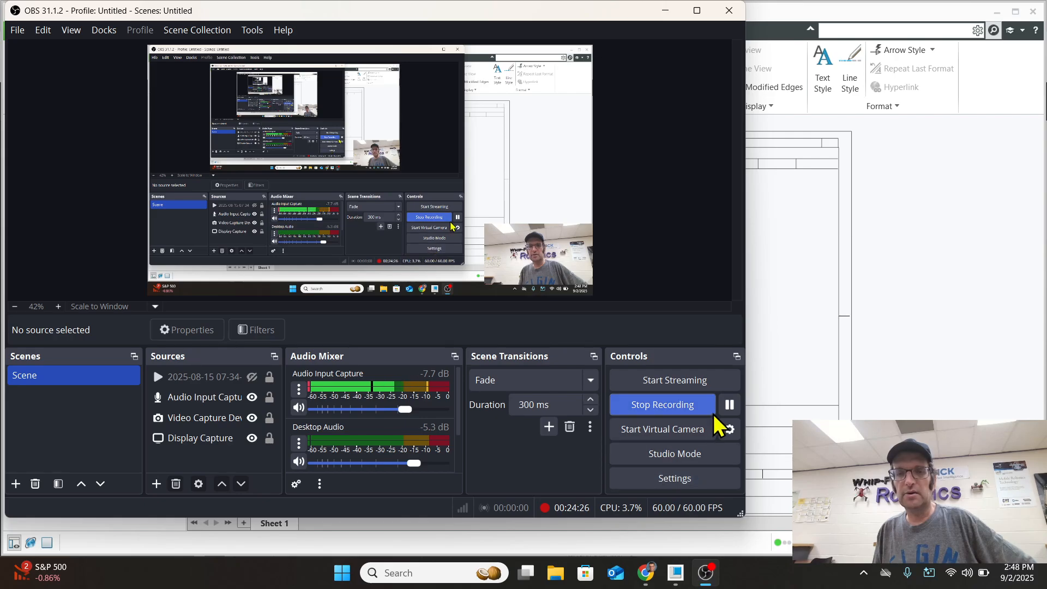
click(883, 377)
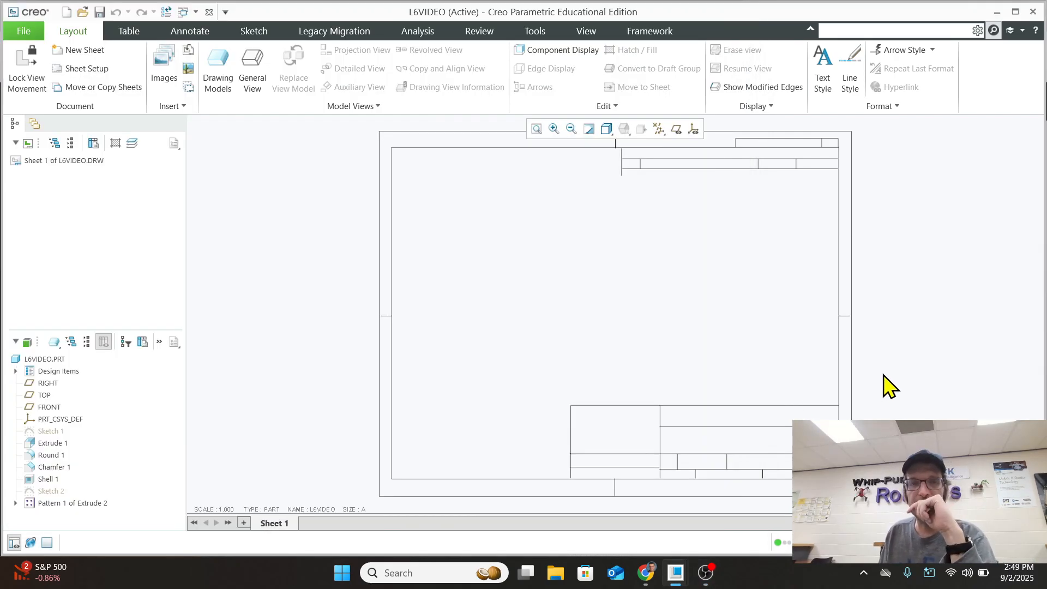
click(705, 573)
click(929, 360)
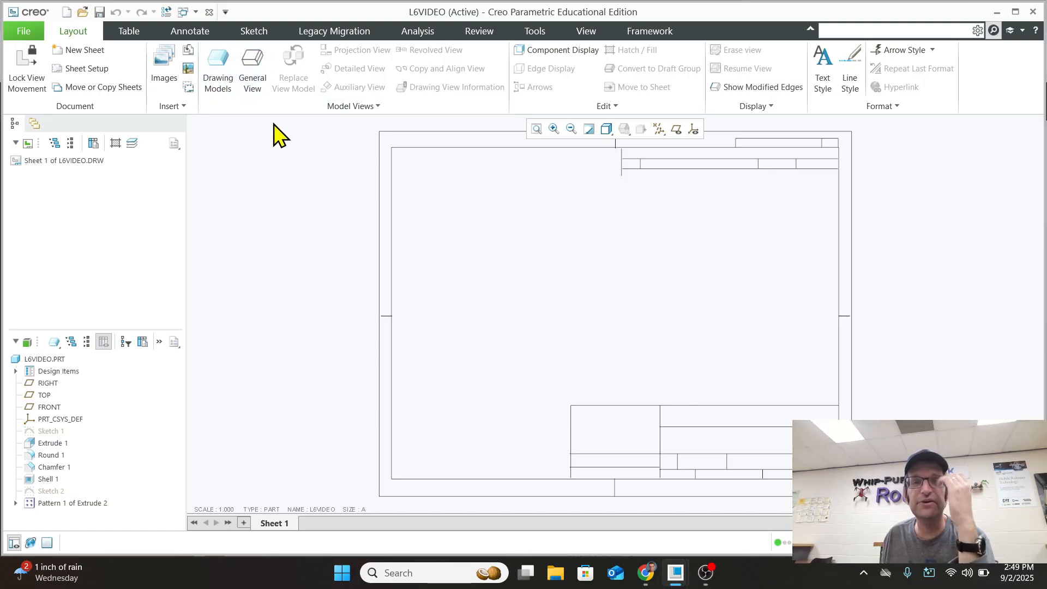
Place a general view of the shroud with the DEFAULT ALL combined state in the left part of the sheet
click(254, 72)
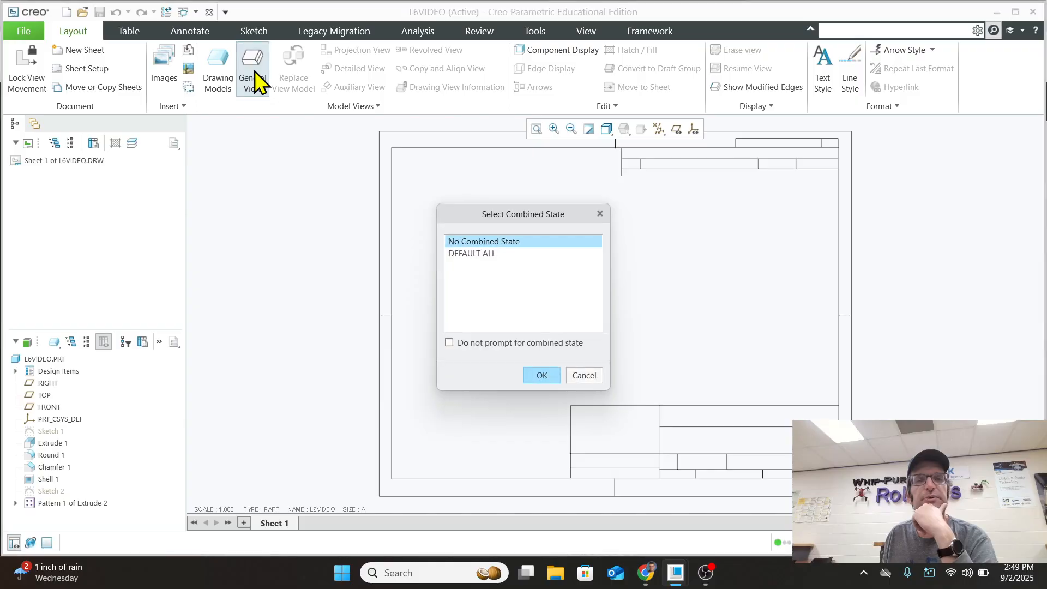
click(487, 254)
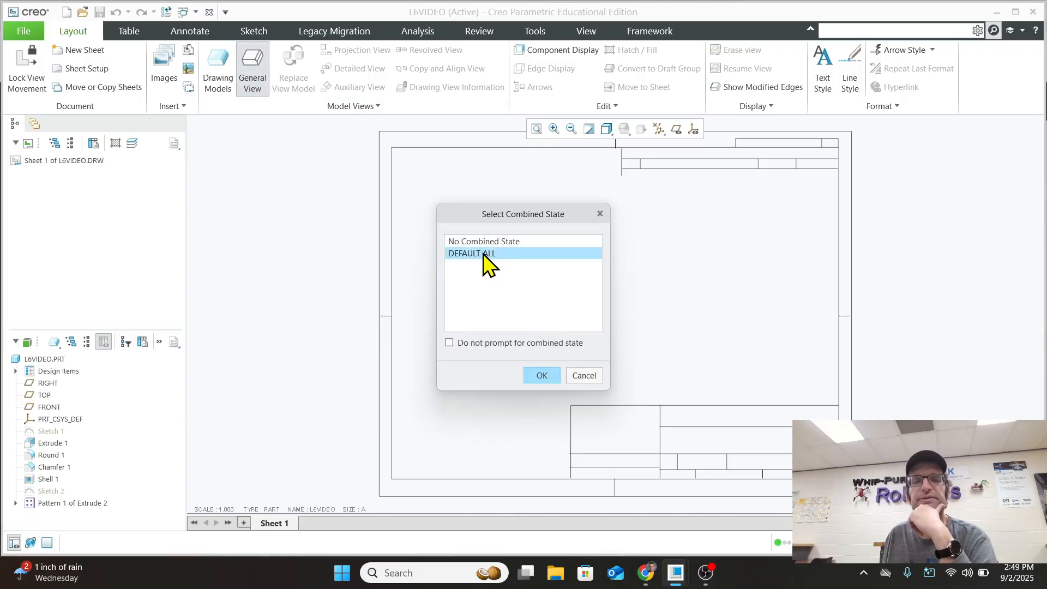
click(540, 375)
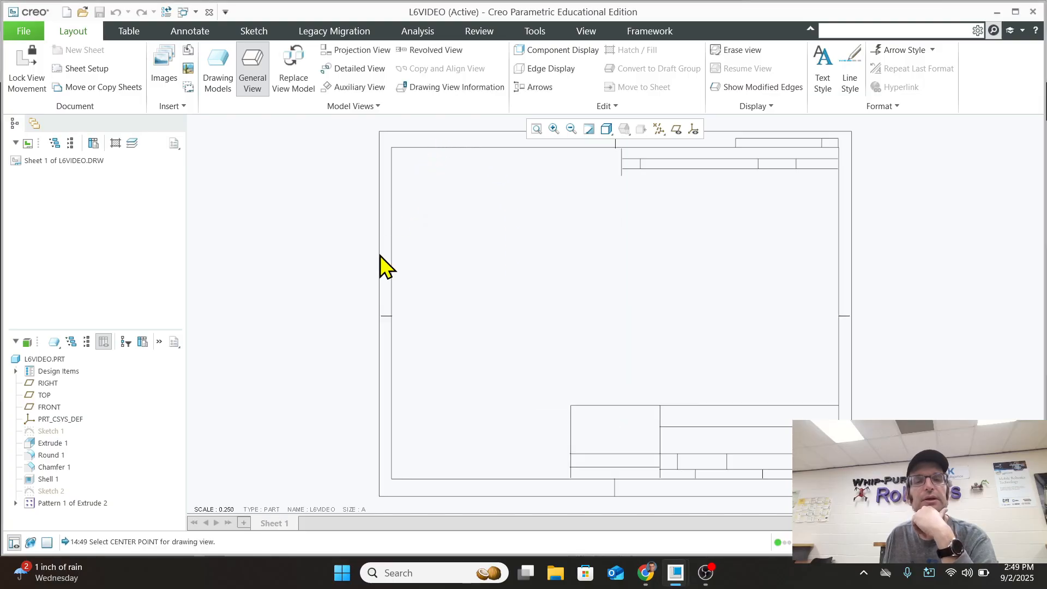
click(480, 344)
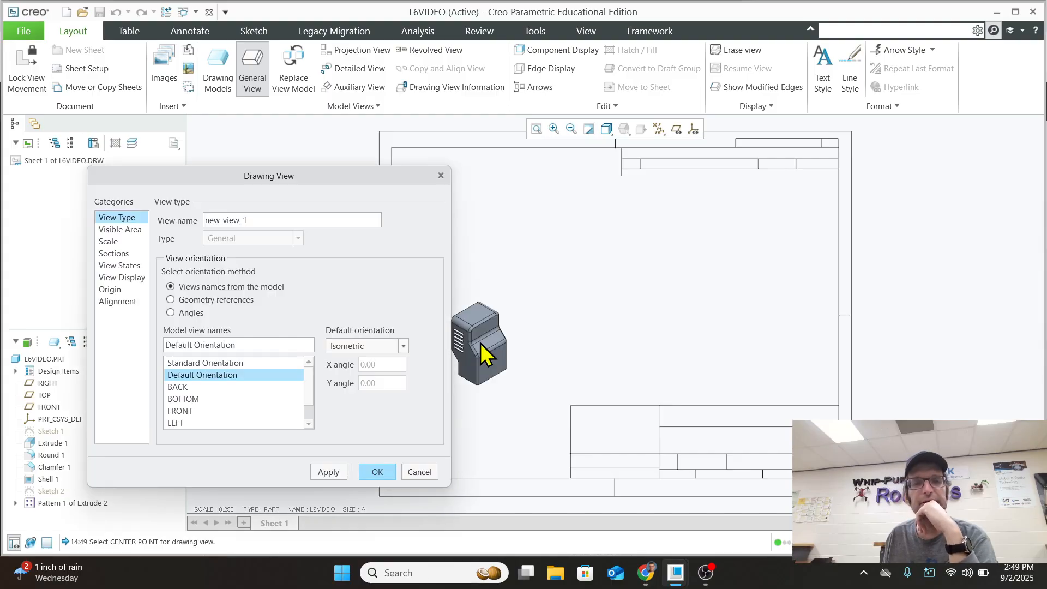
Orient the new general view to the model's FRONT view and apply it
mouse_move(343, 181)
mouse_down()
mouse_move(774, 139)
mouse_move(843, 120)
mouse_up()
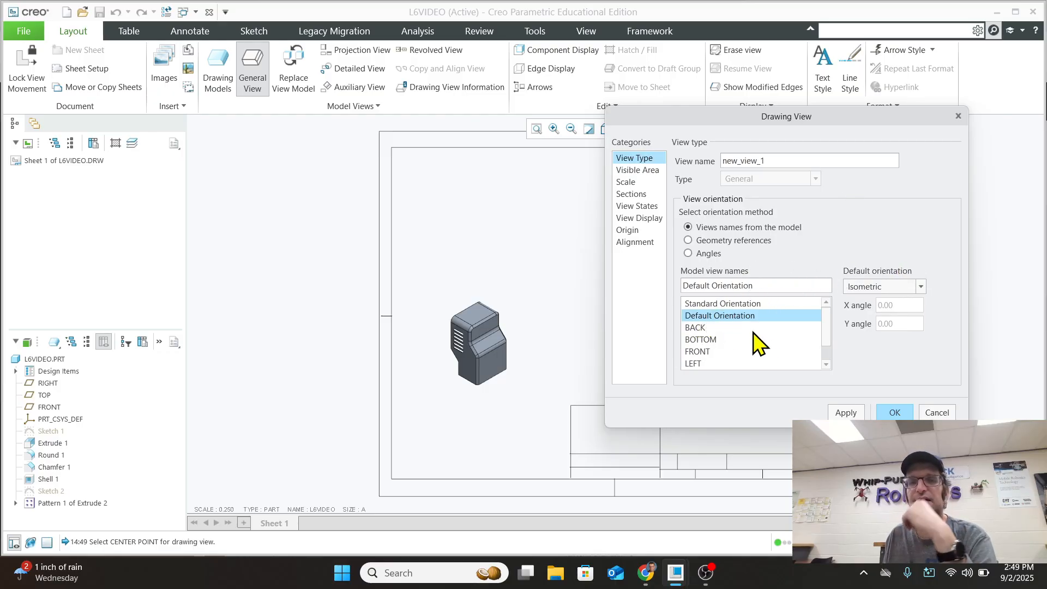
click(713, 340)
click(715, 351)
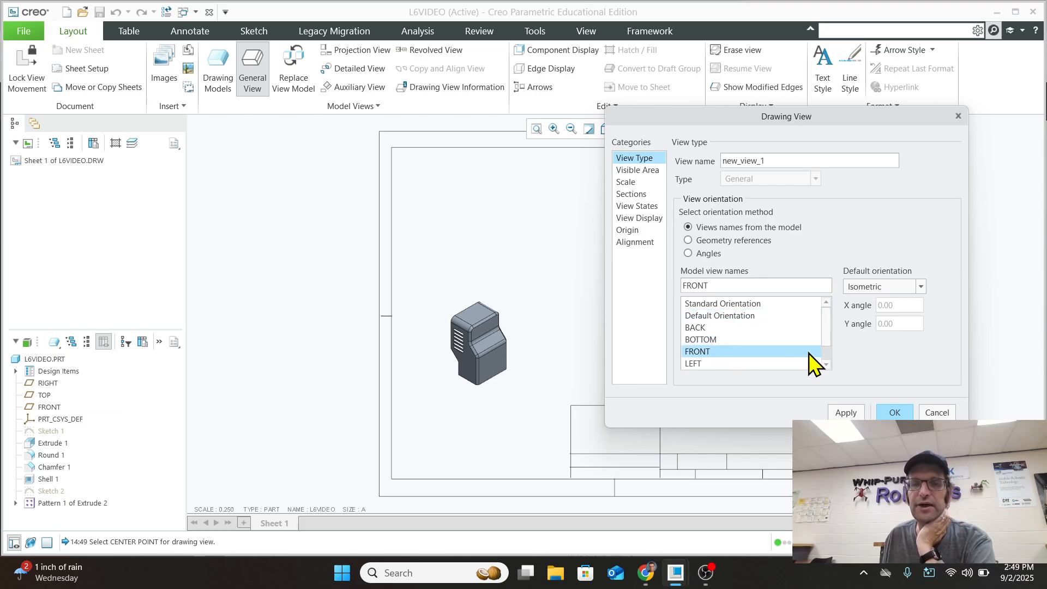
click(842, 414)
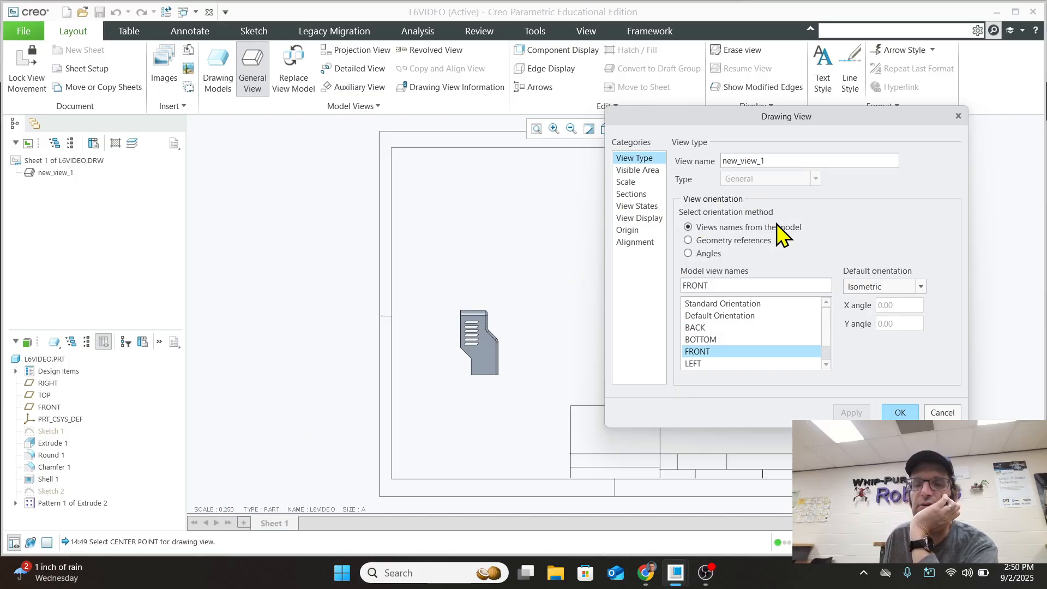
click(636, 171)
click(634, 182)
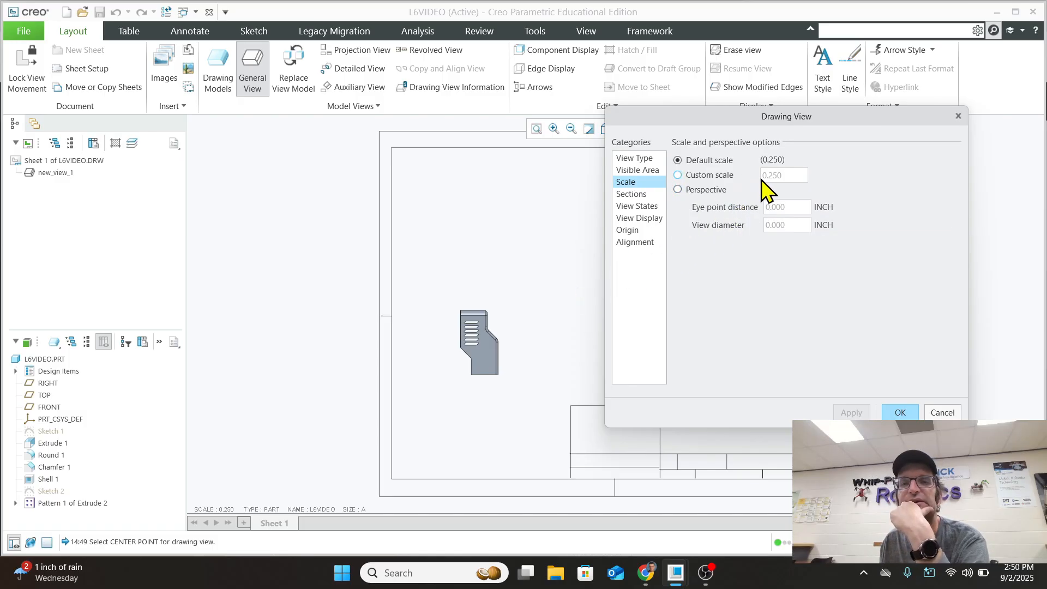
click(677, 175)
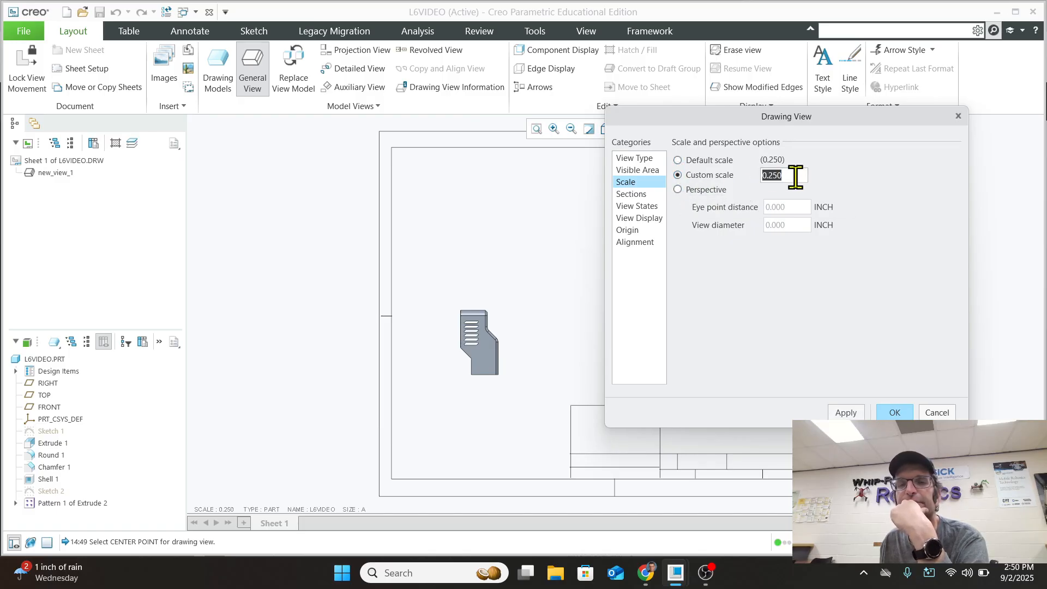
click(677, 161)
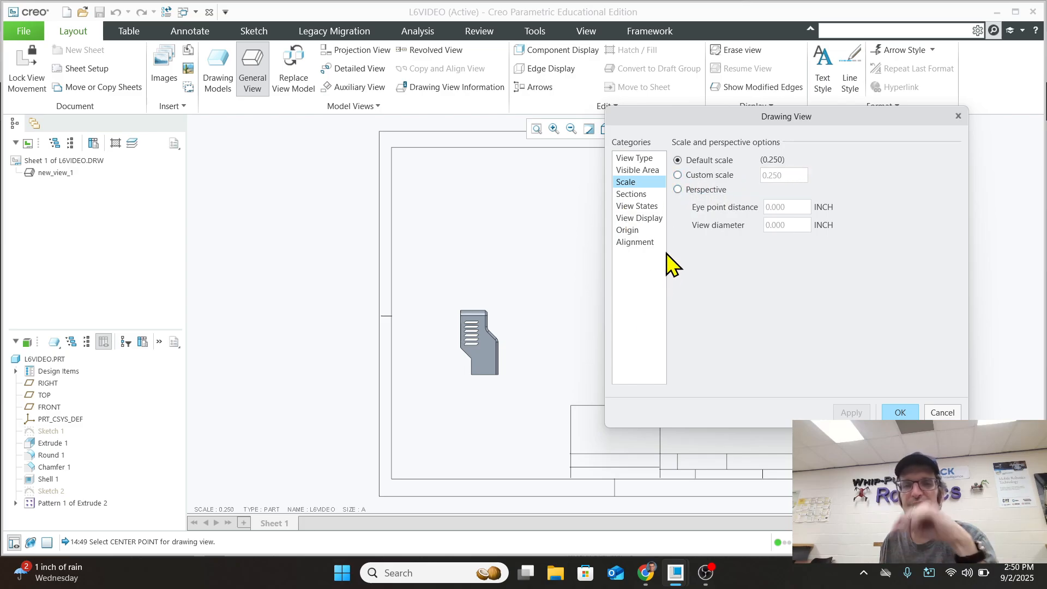
Set the front view's display style to No Hidden with Phantom tangent edges, apply it, and finish the view definition
click(639, 206)
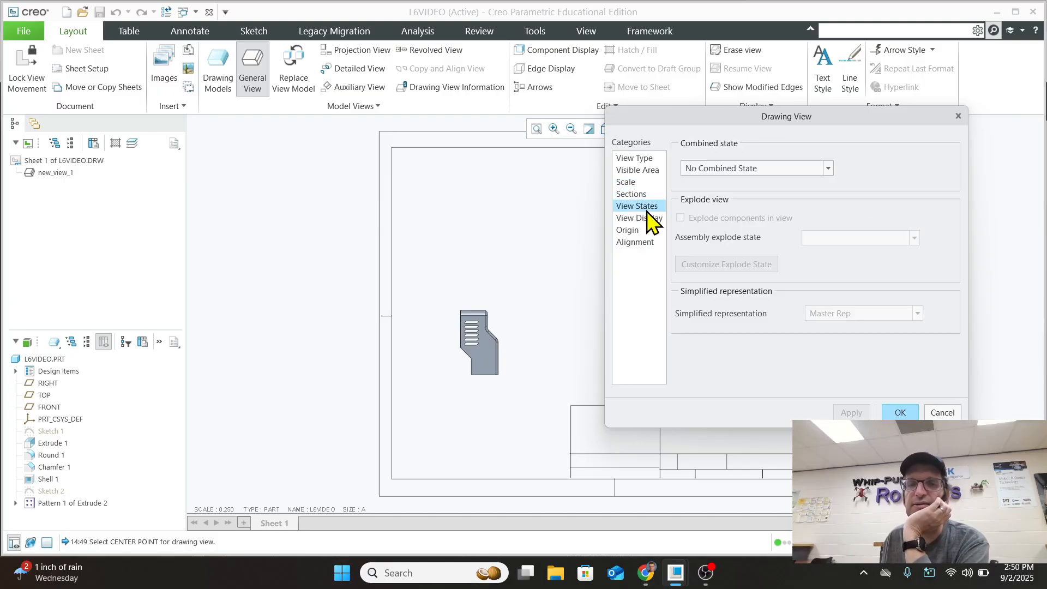
click(643, 218)
click(807, 174)
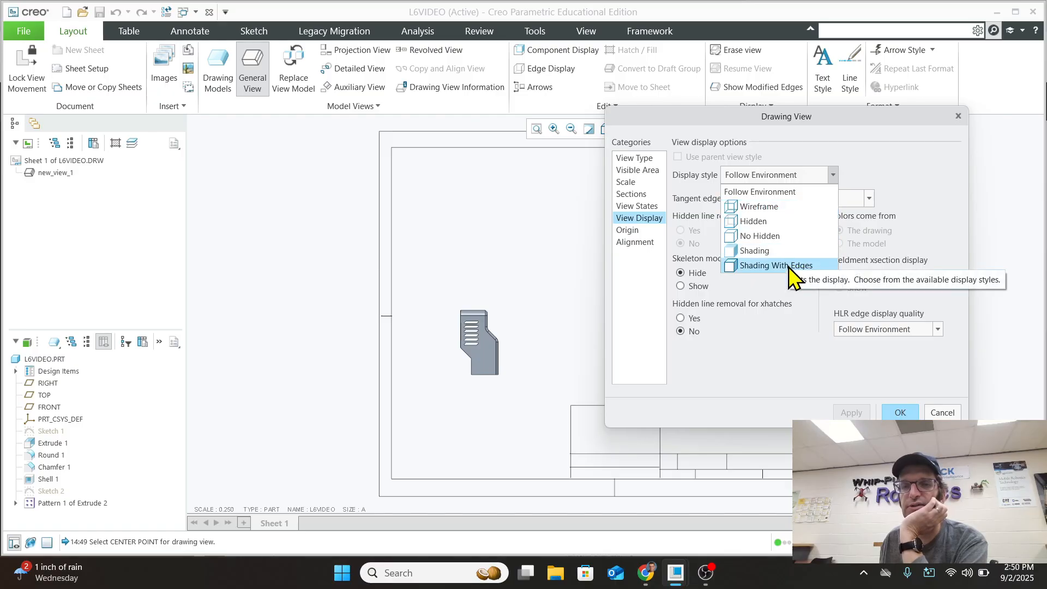
click(789, 236)
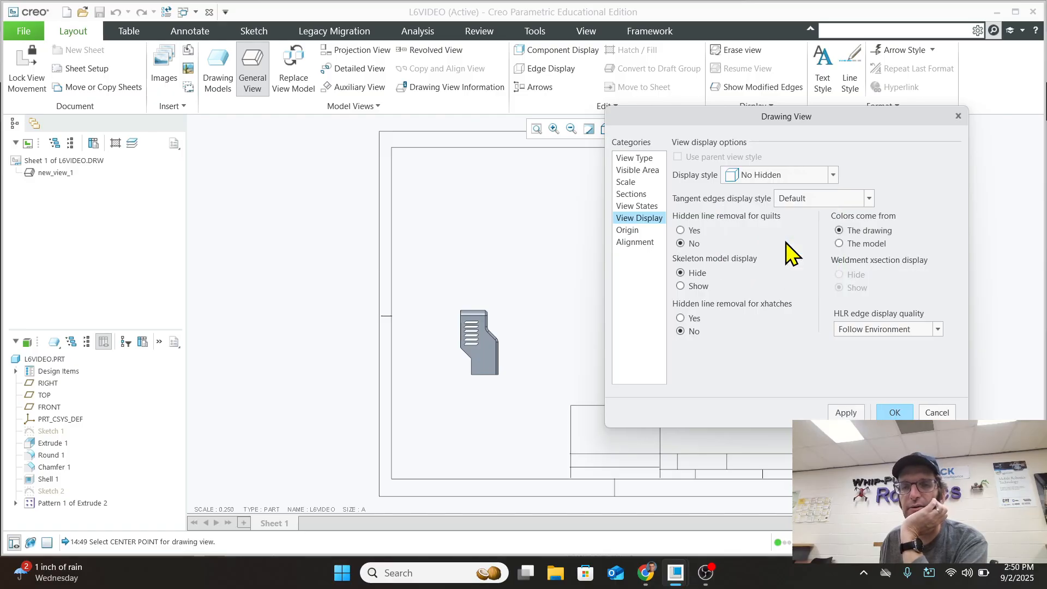
click(809, 199)
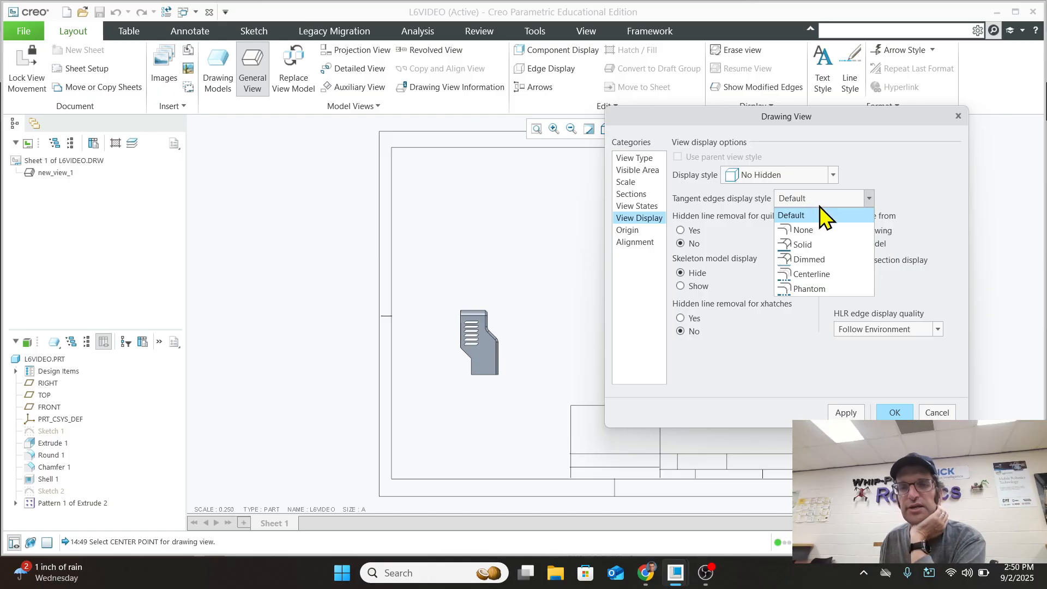
click(812, 289)
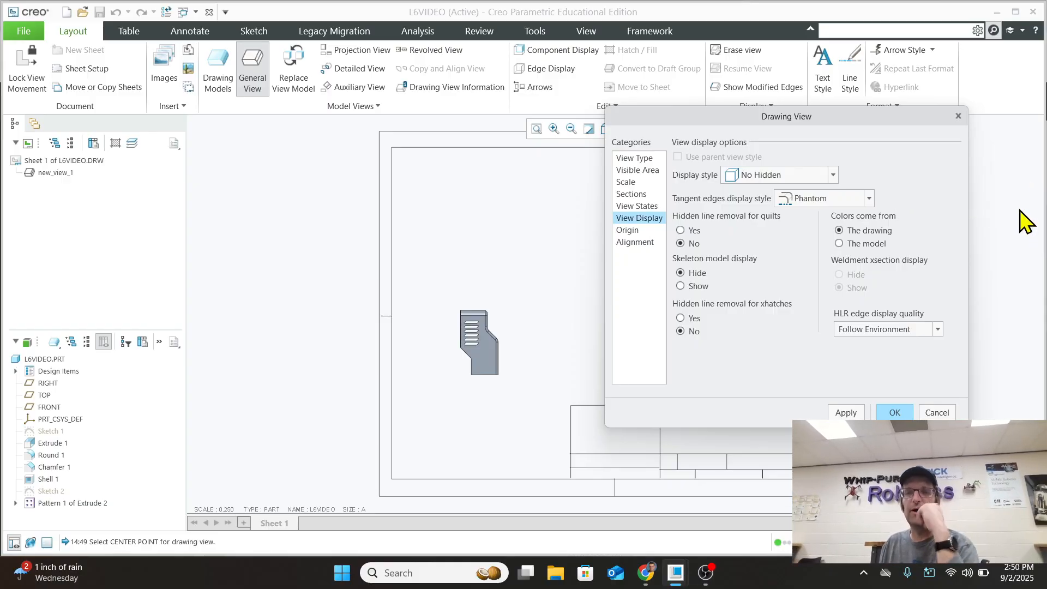
click(843, 414)
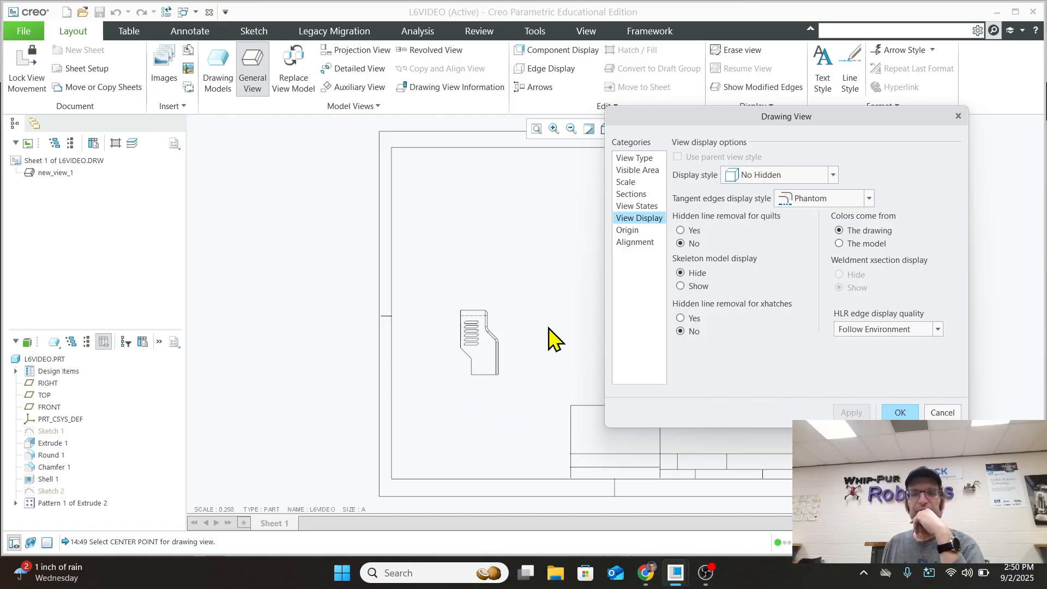
scroll(485, 340, down, 1)
scroll(480, 344, up, 2)
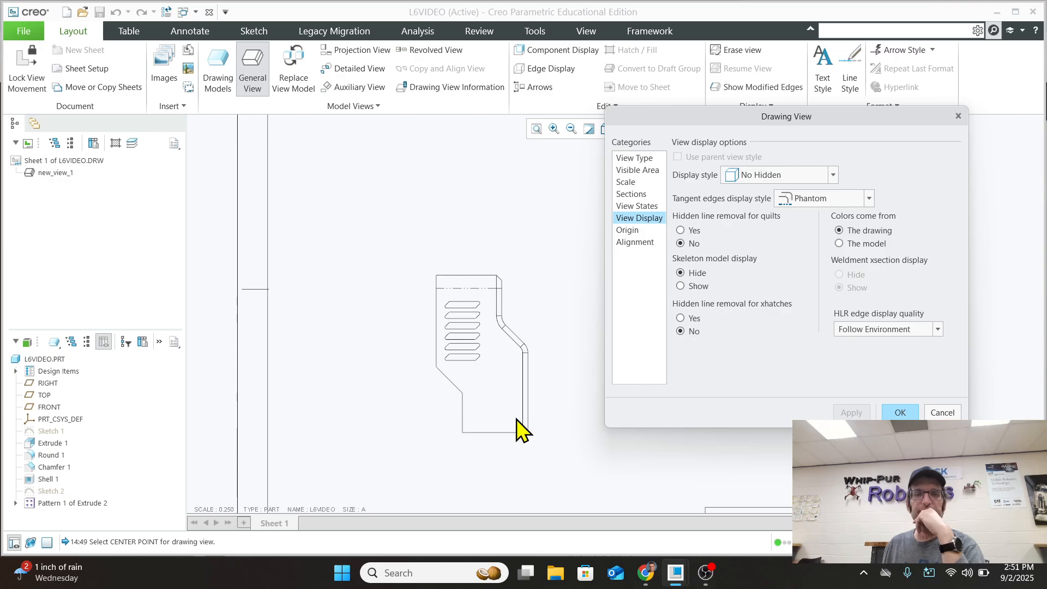
scroll(519, 430, up, 1)
scroll(514, 416, down, 1)
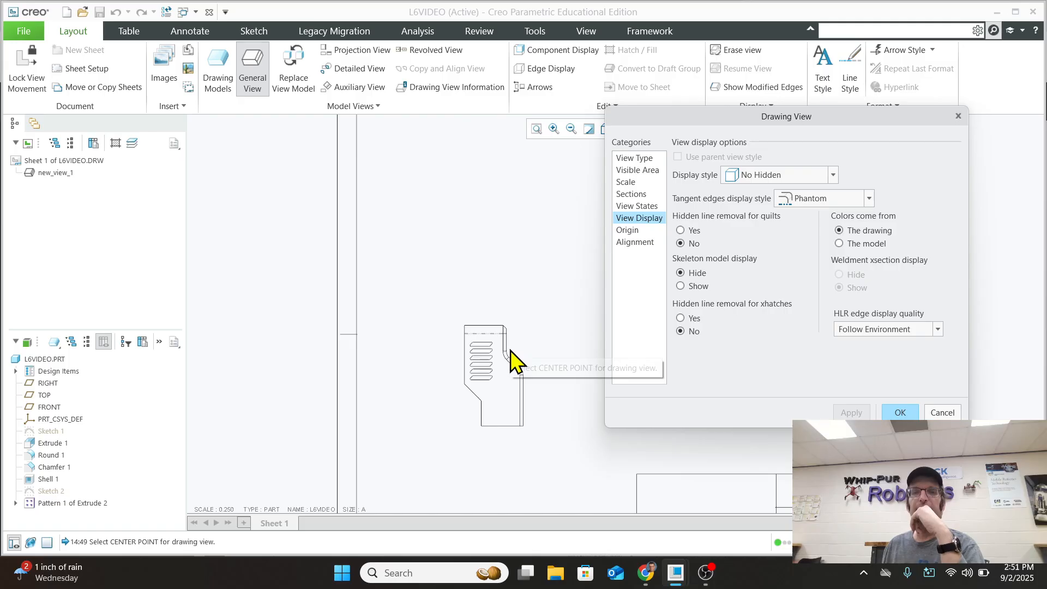
click(900, 411)
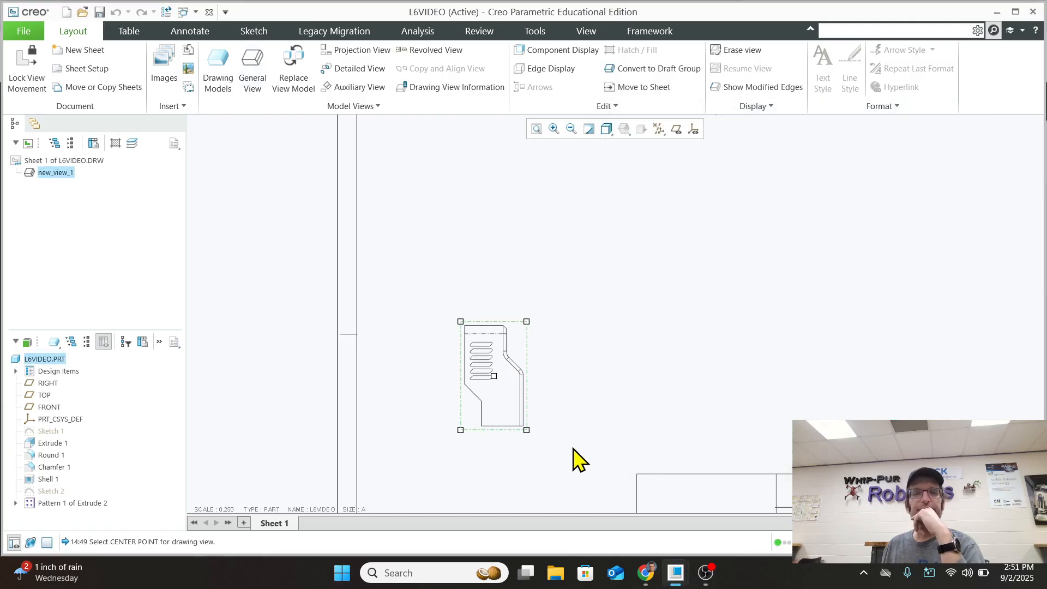
Set the drawing sheet's scale to one third by entering a repeating .333 value
click(225, 509)
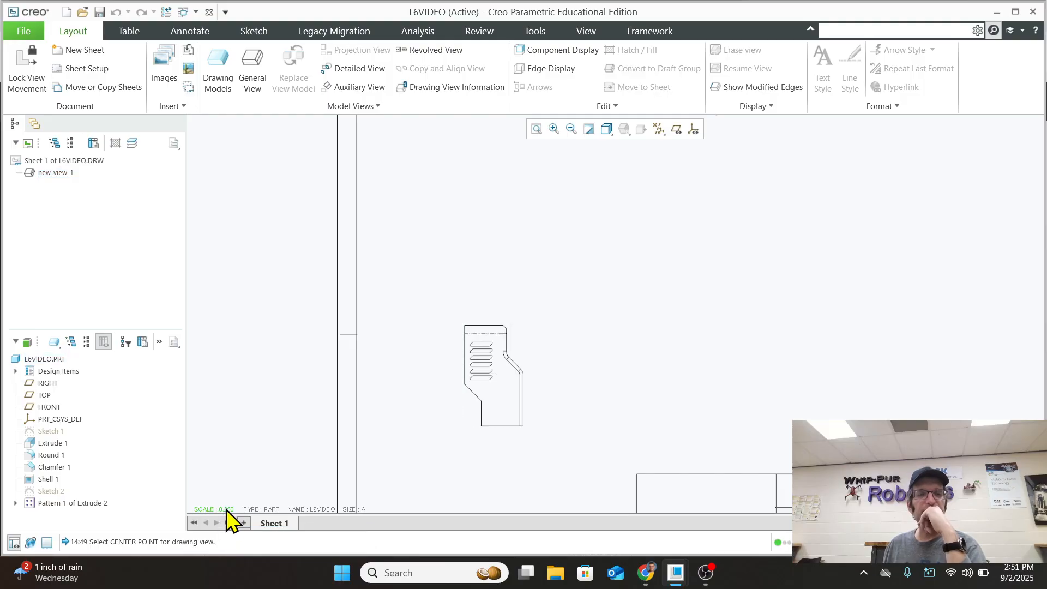
double_click(226, 508)
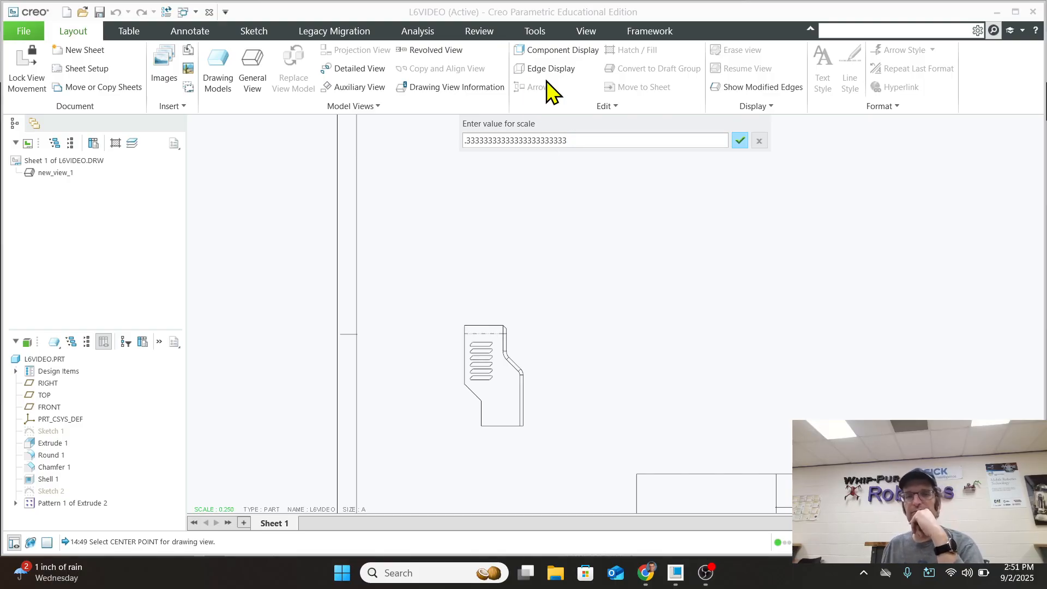
click(740, 141)
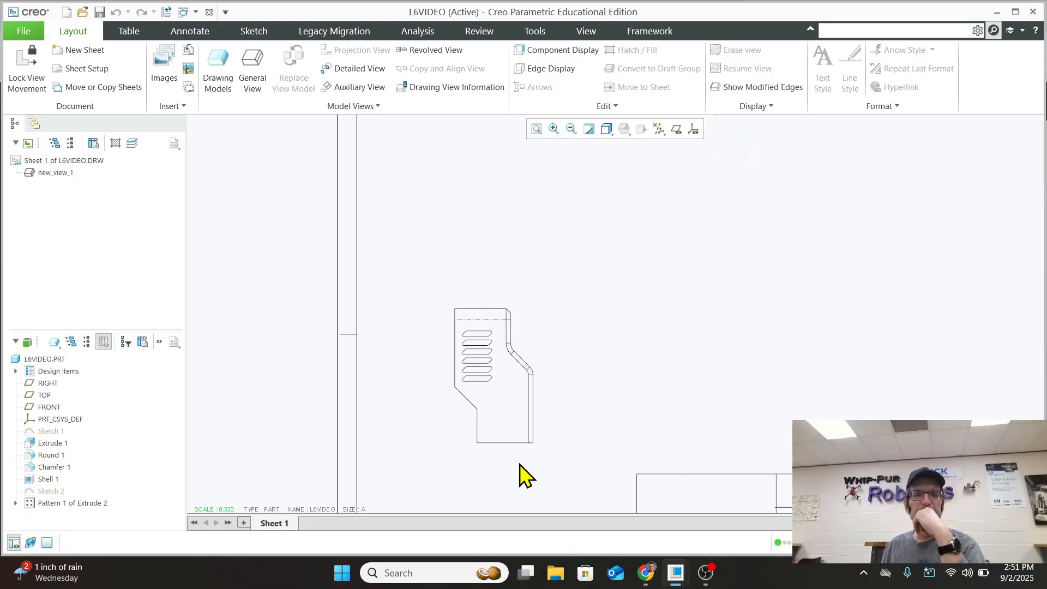
Open the front view's properties, check its scale options, and close them
double_click(499, 388)
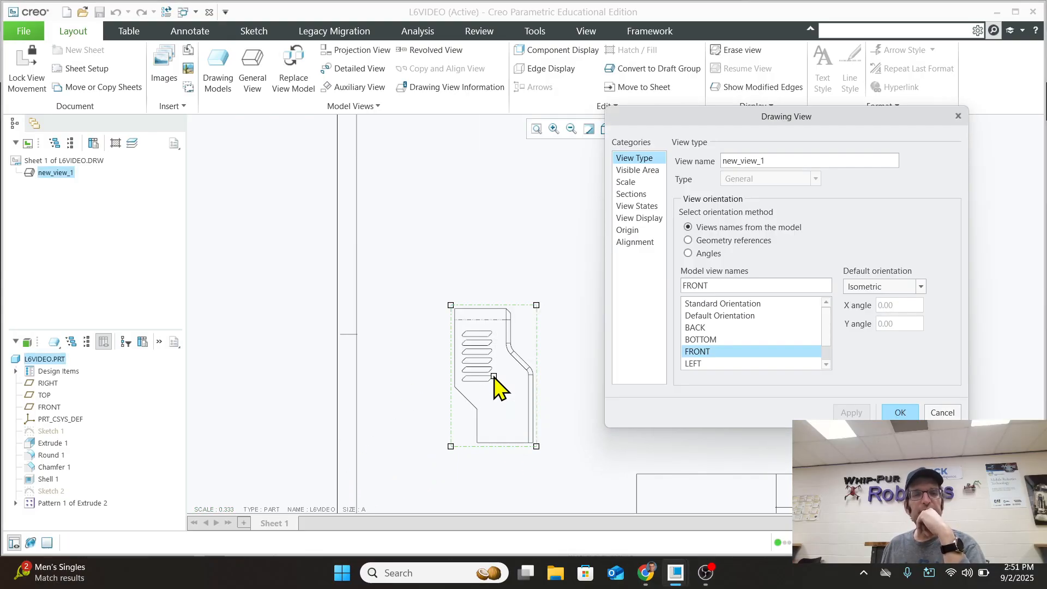
click(632, 181)
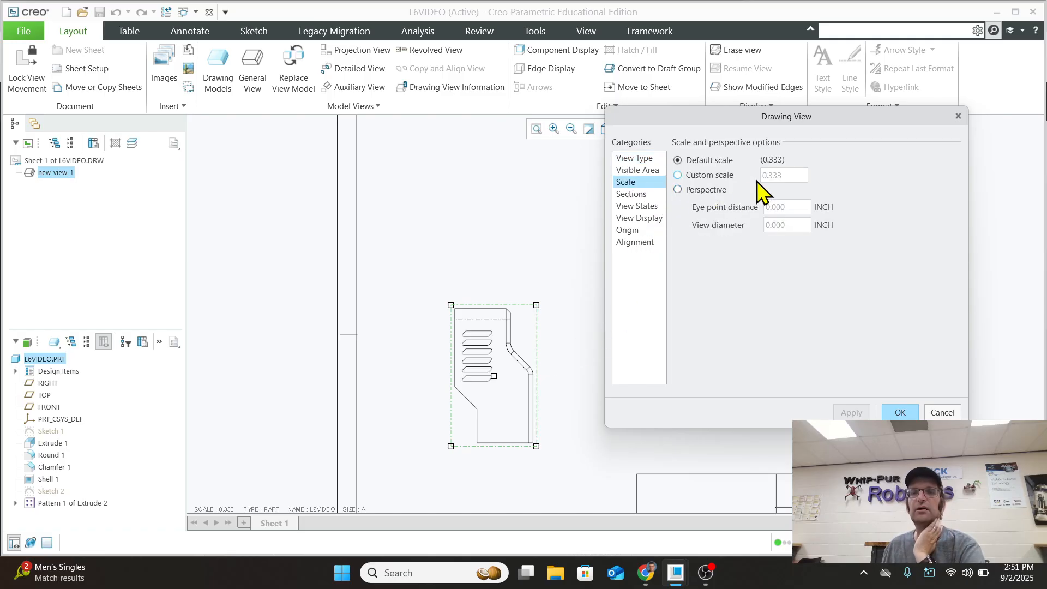
scroll(564, 403, down, 3)
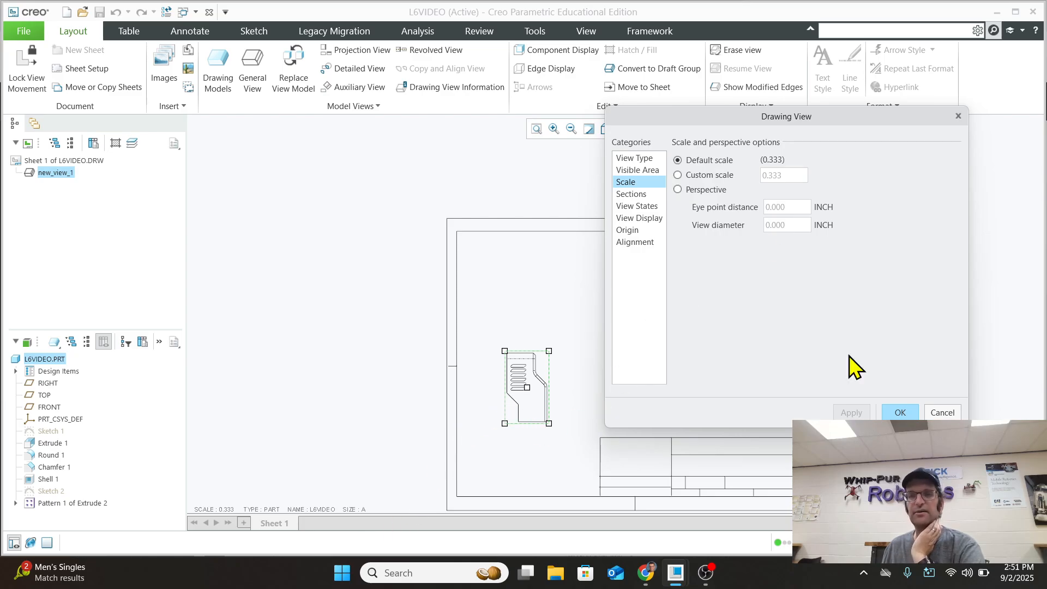
click(900, 410)
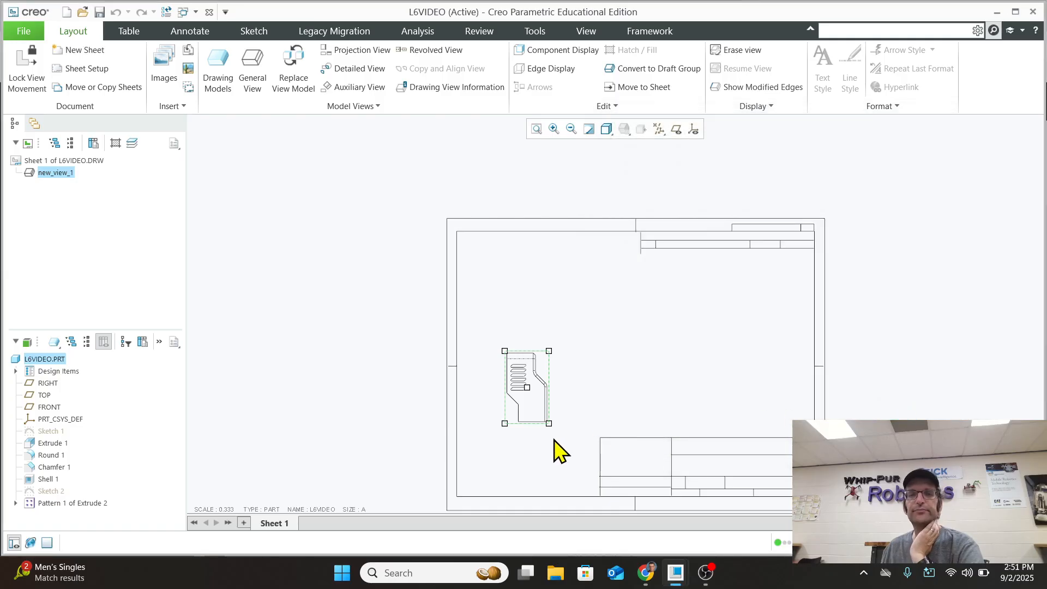
Move the front view slightly higher on the sheet and place a projected top view above it
mouse_move(529, 387)
mouse_down()
mouse_move(524, 355)
mouse_move(524, 370)
mouse_up()
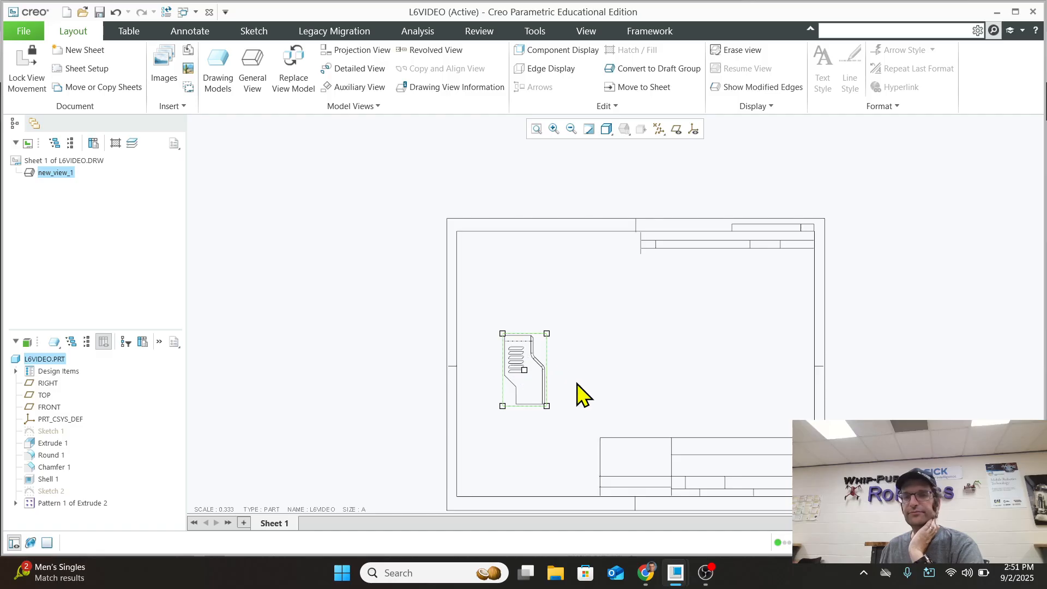
scroll(503, 350, up, 2)
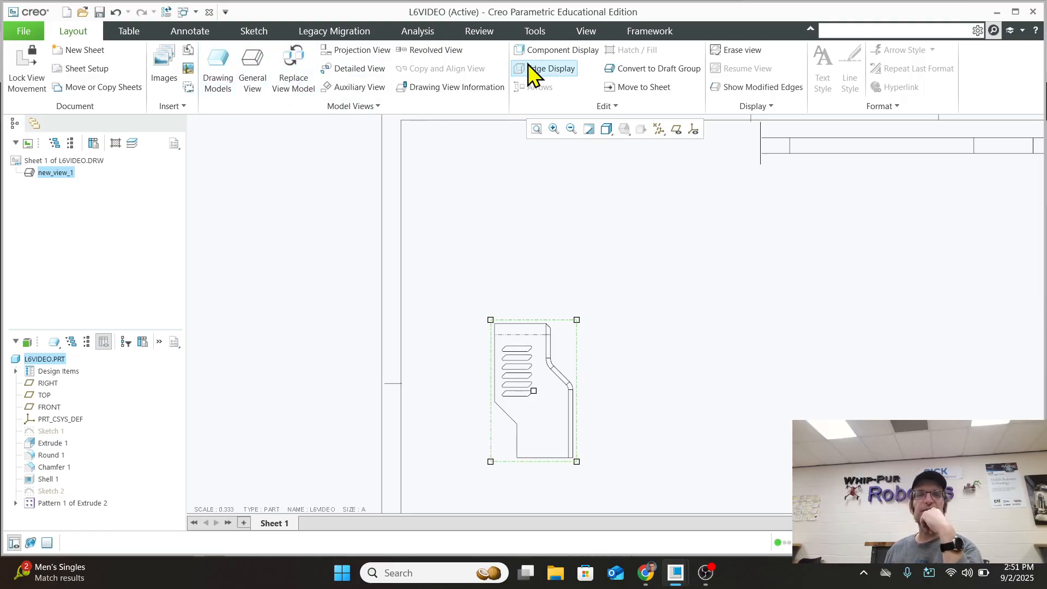
click(369, 50)
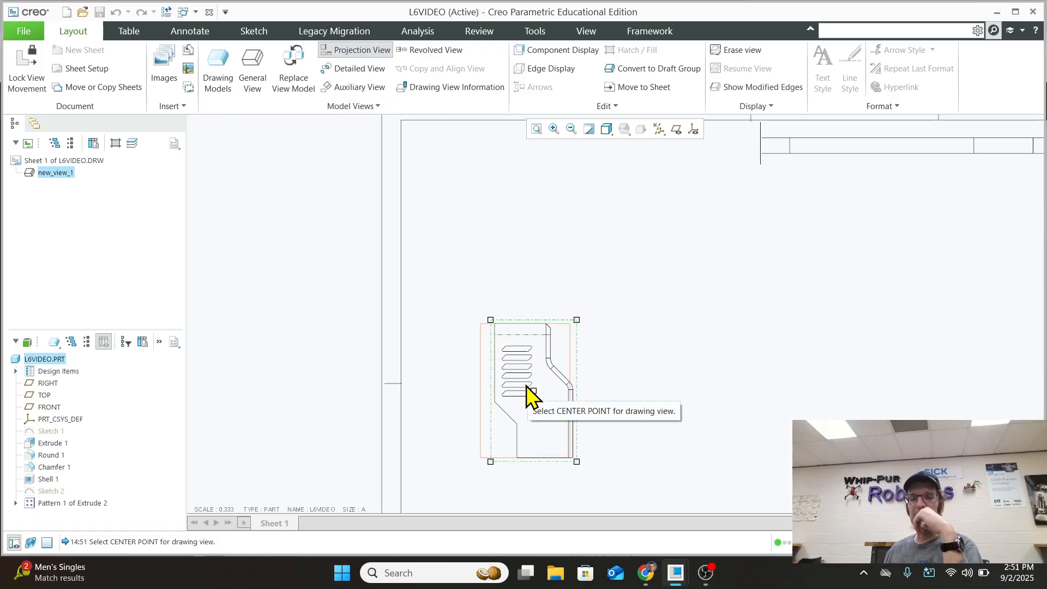
click(506, 239)
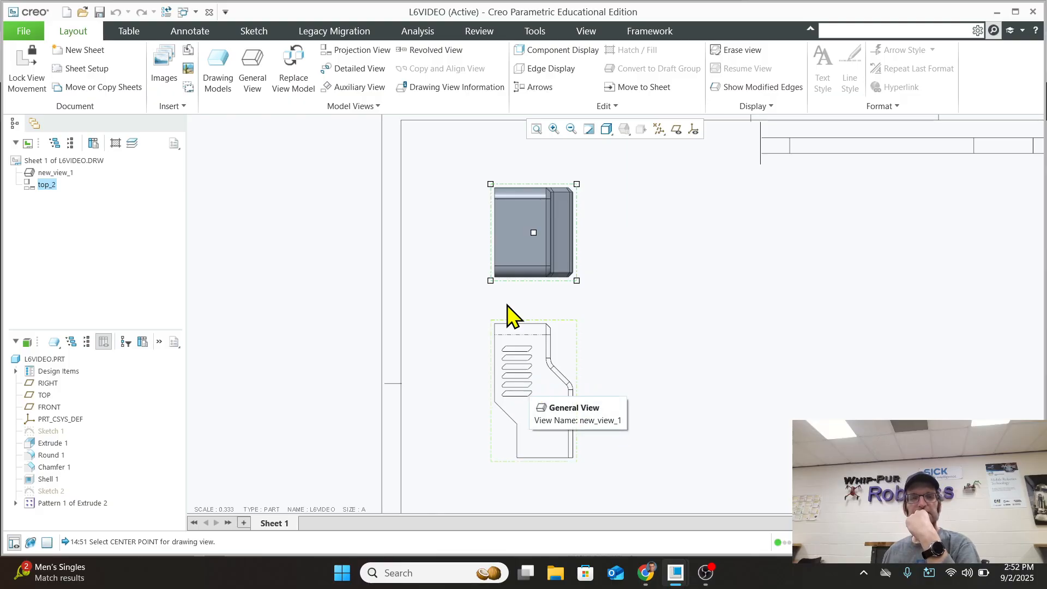
Project another view downward from the top view, placing it directly over the front view
click(379, 49)
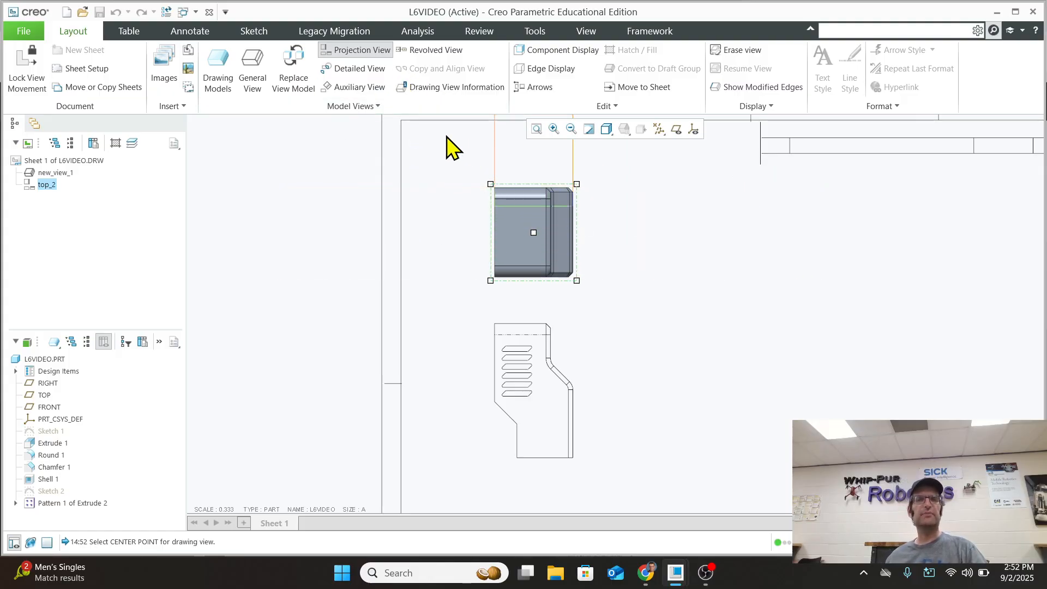
key(Escape)
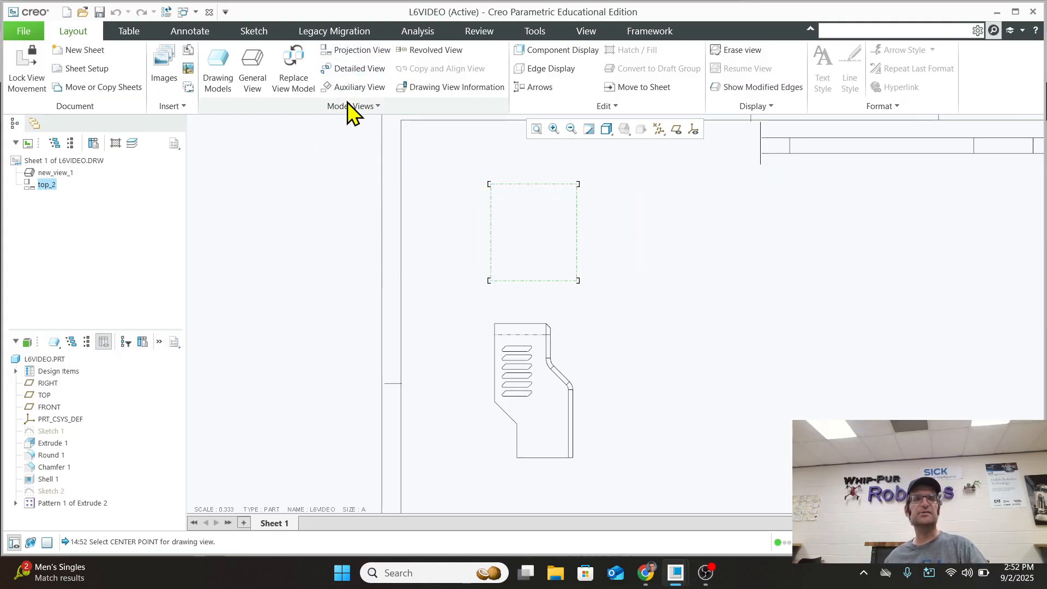
click(346, 54)
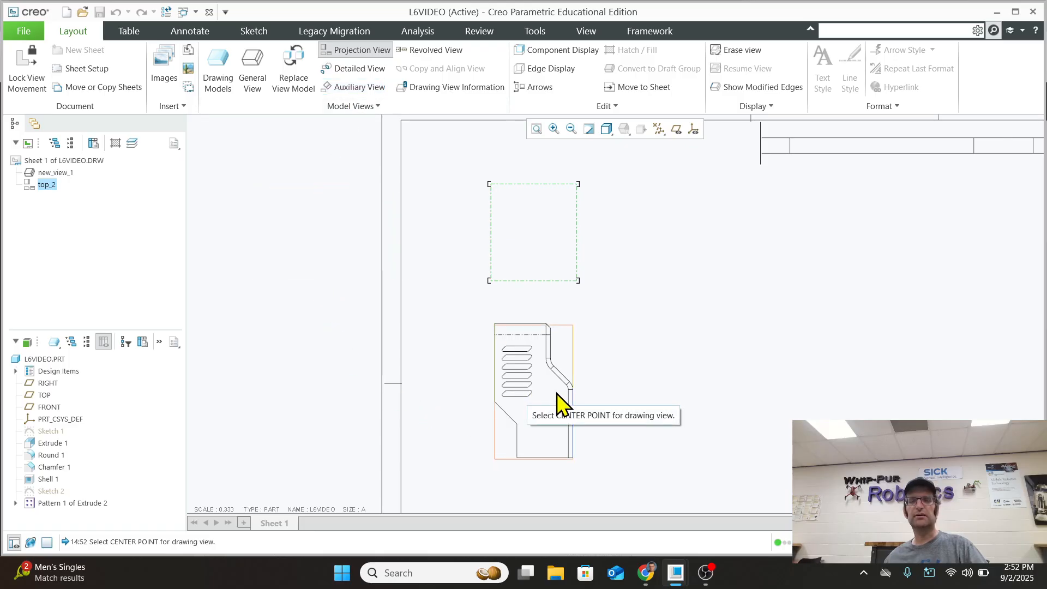
click(532, 390)
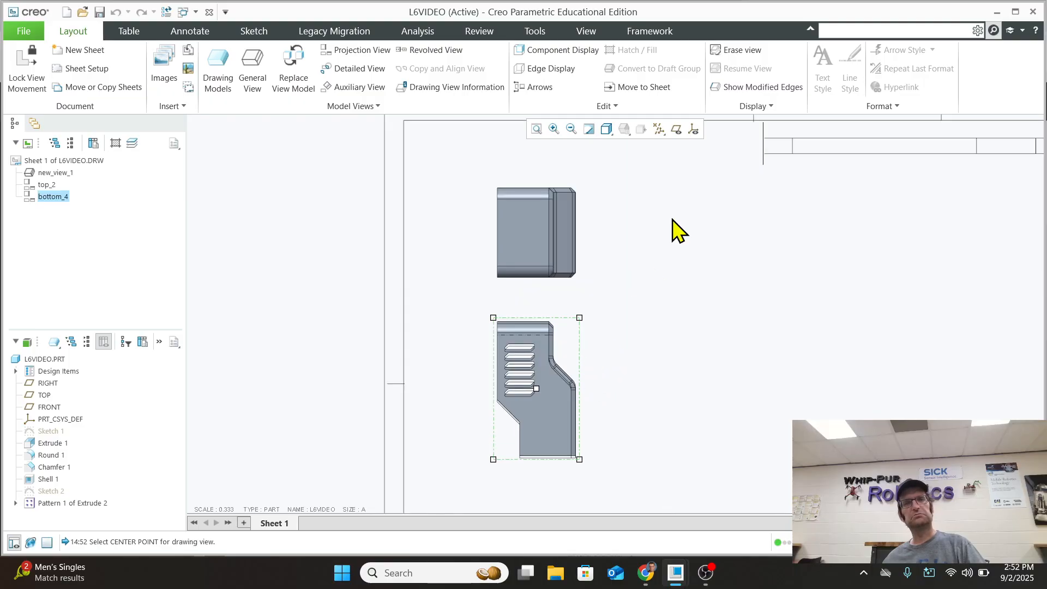
Place a projected right-side view beside the front view, taken from the view lying over it
click(345, 52)
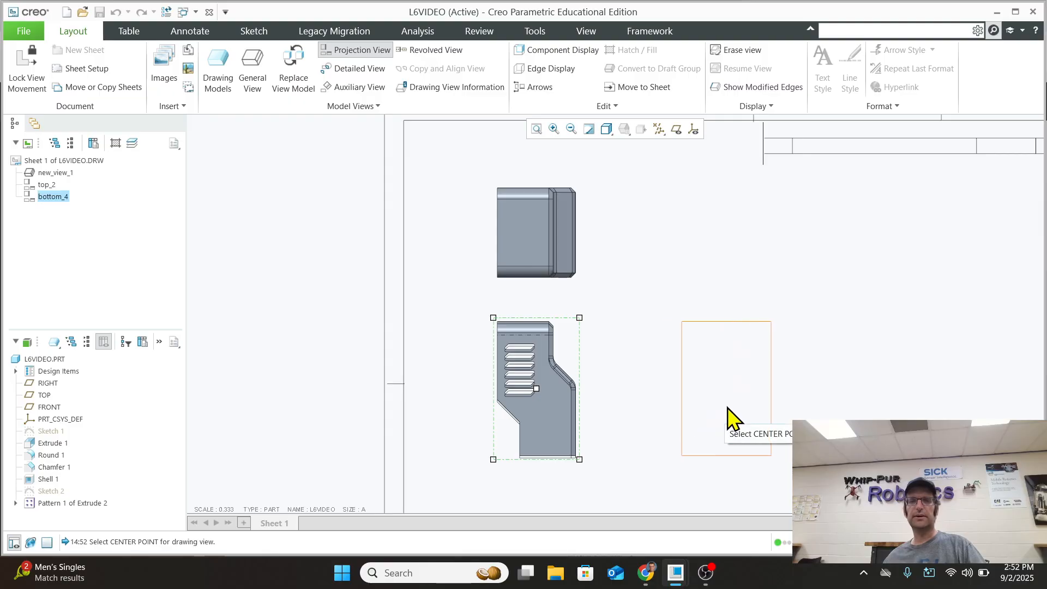
click(705, 406)
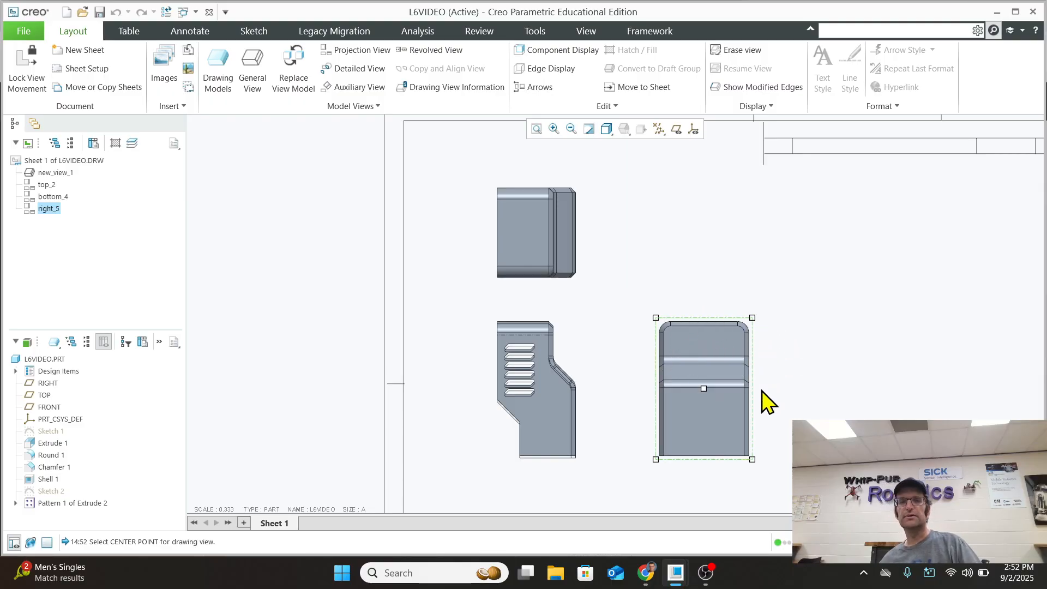
scroll(695, 409, up, 1)
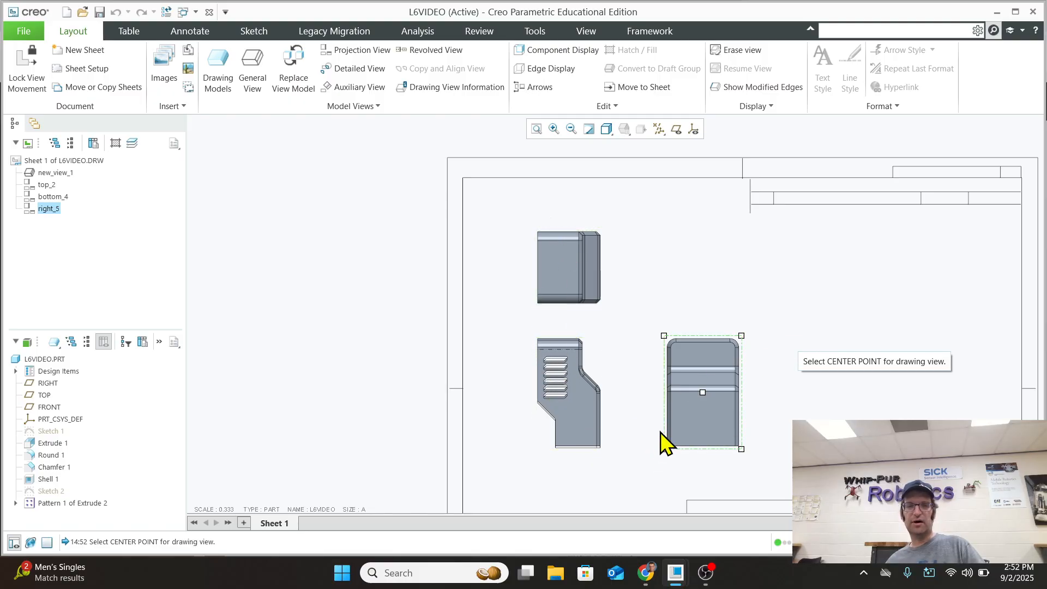
Move the general front view slightly left and up, off the projected view that overlaps it
click(573, 395)
drag(572, 392, 575, 417)
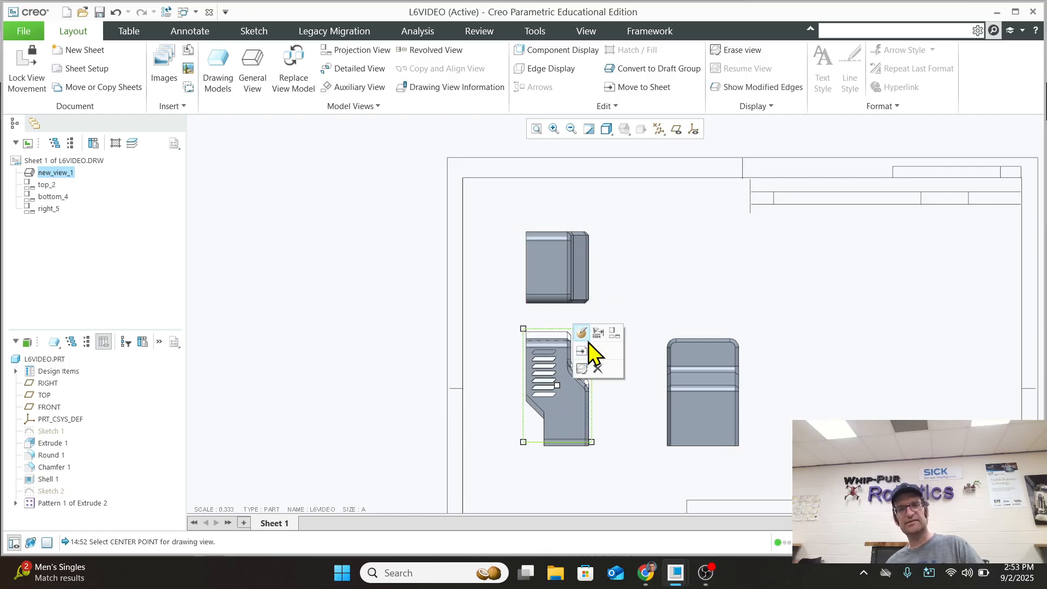
click(733, 301)
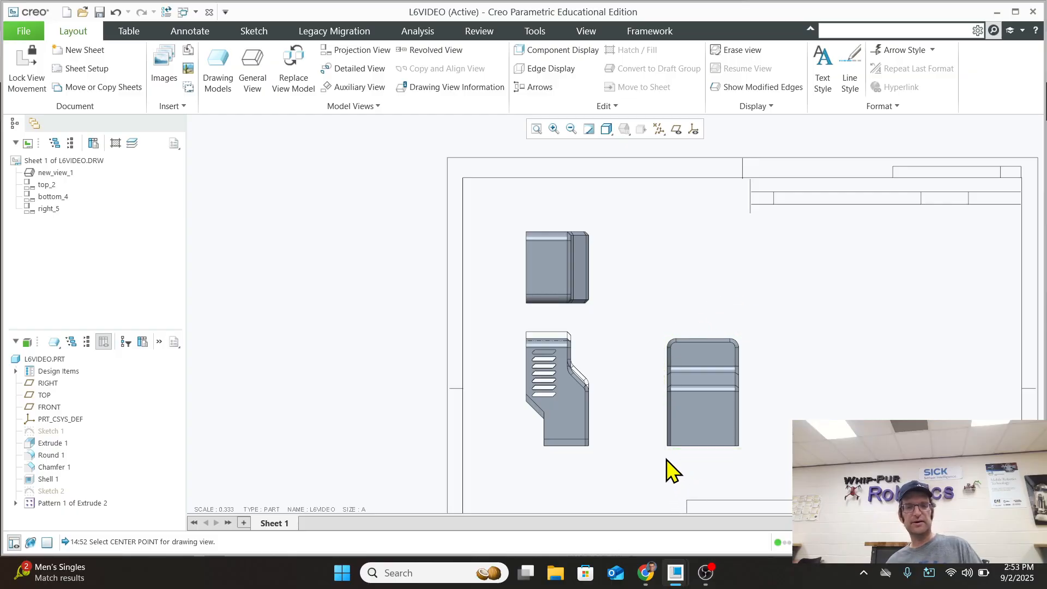
Select the right, front and top views together and examine their shared view display properties
click(693, 385)
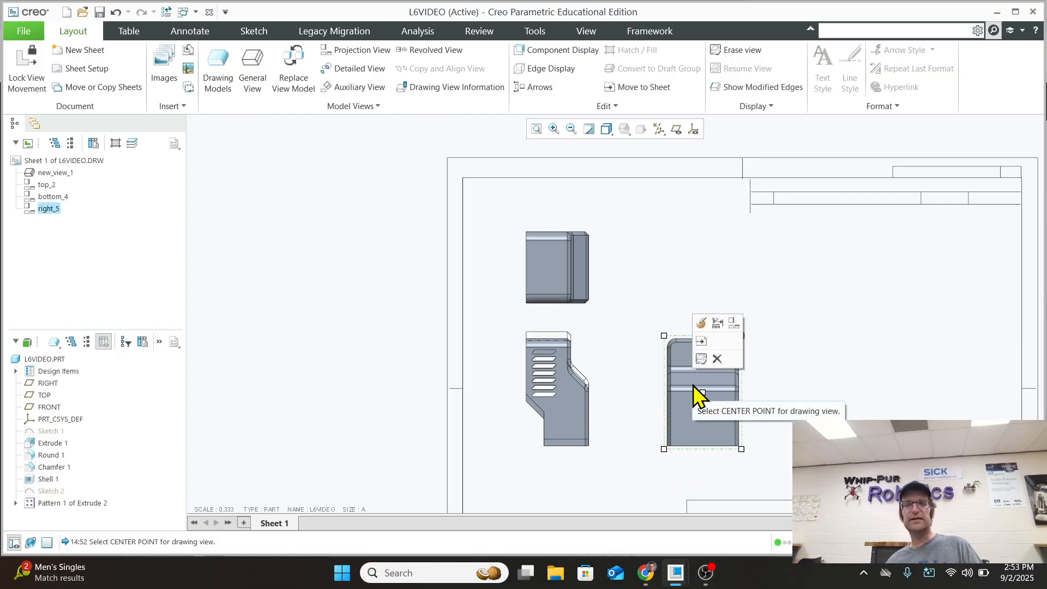
ctrl+click(555, 380)
ctrl+click(544, 270)
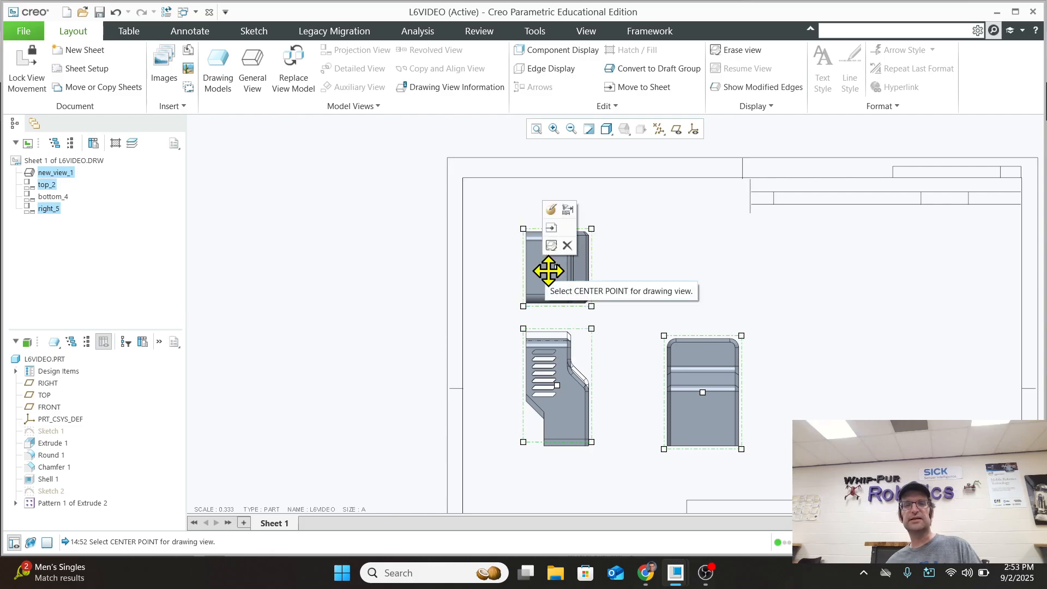
double_click(688, 373)
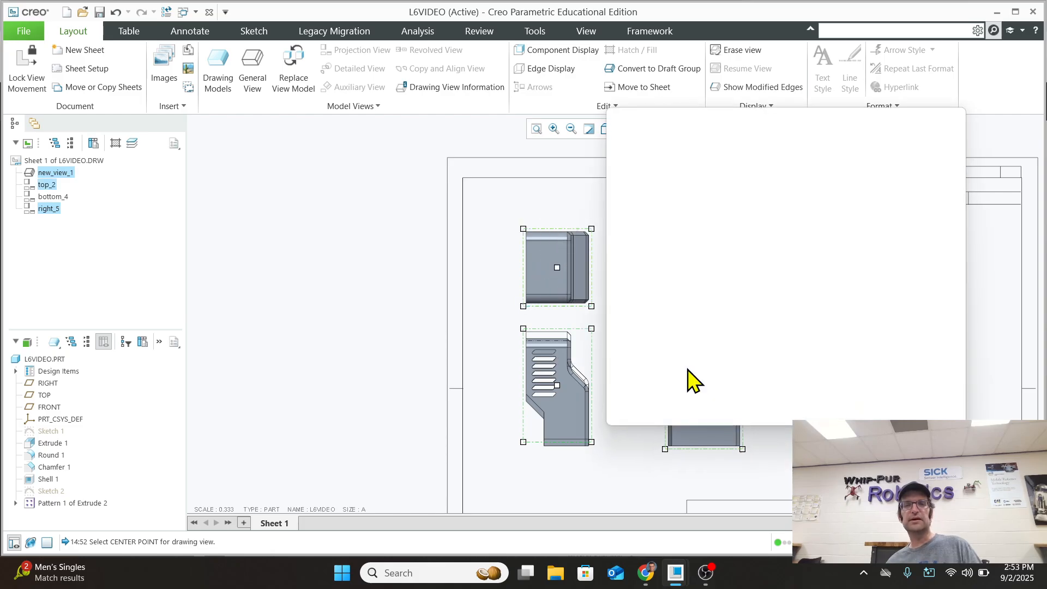
mouse_move(703, 131)
mouse_down()
mouse_move(785, 143)
mouse_move(780, 151)
mouse_up()
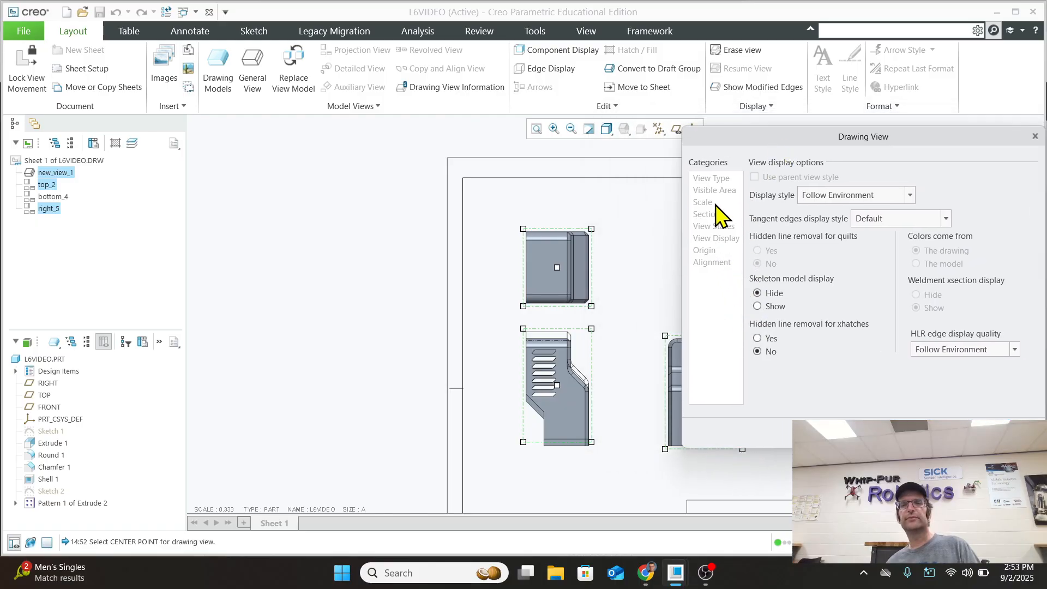
click(1011, 433)
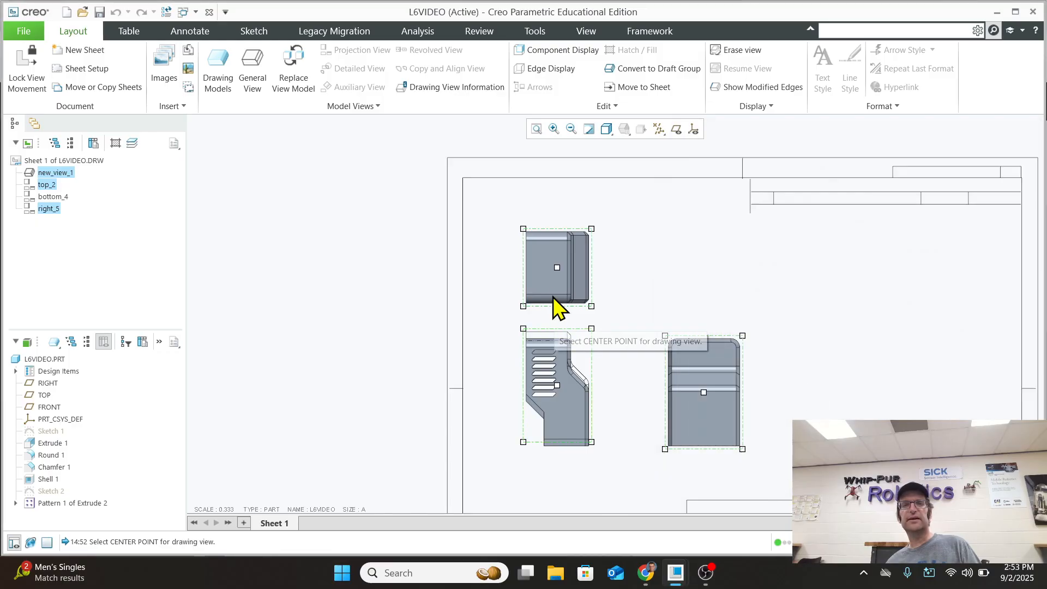
click(687, 310)
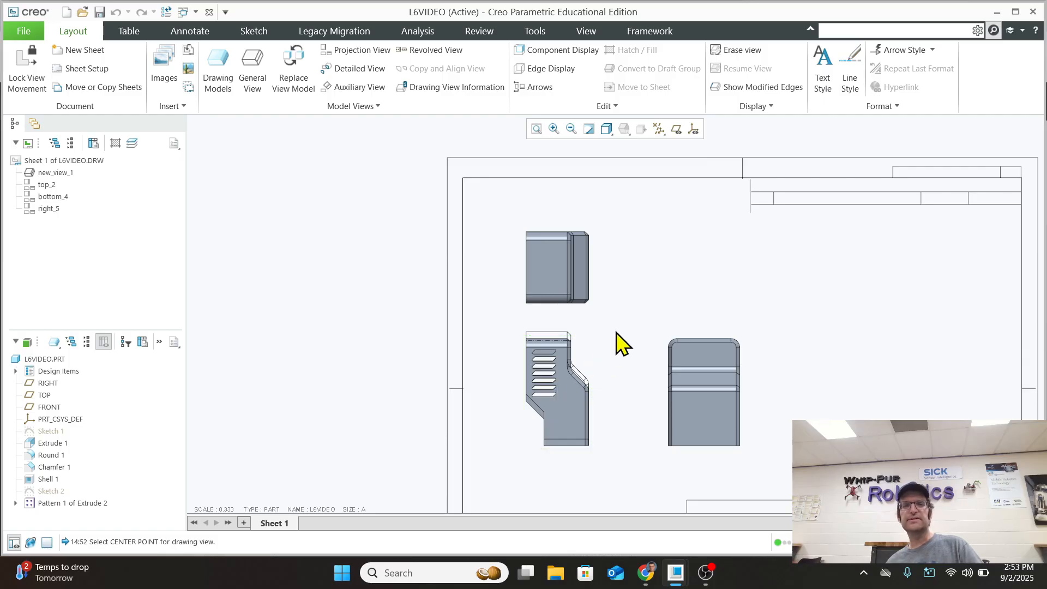
Delete the general front view together with all projected views that depend on it
double_click(558, 390)
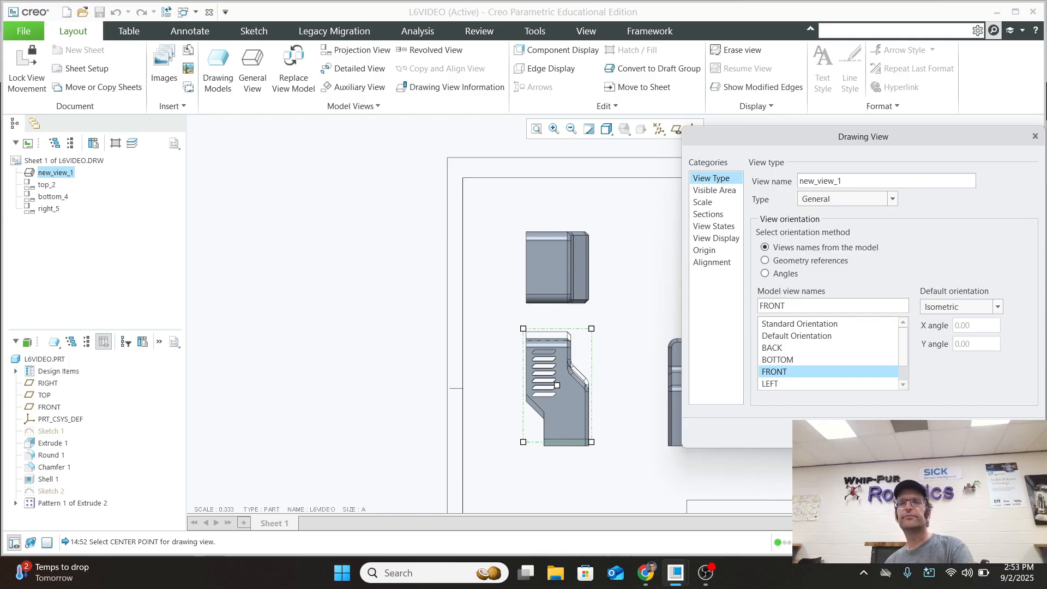
click(951, 433)
click(557, 383)
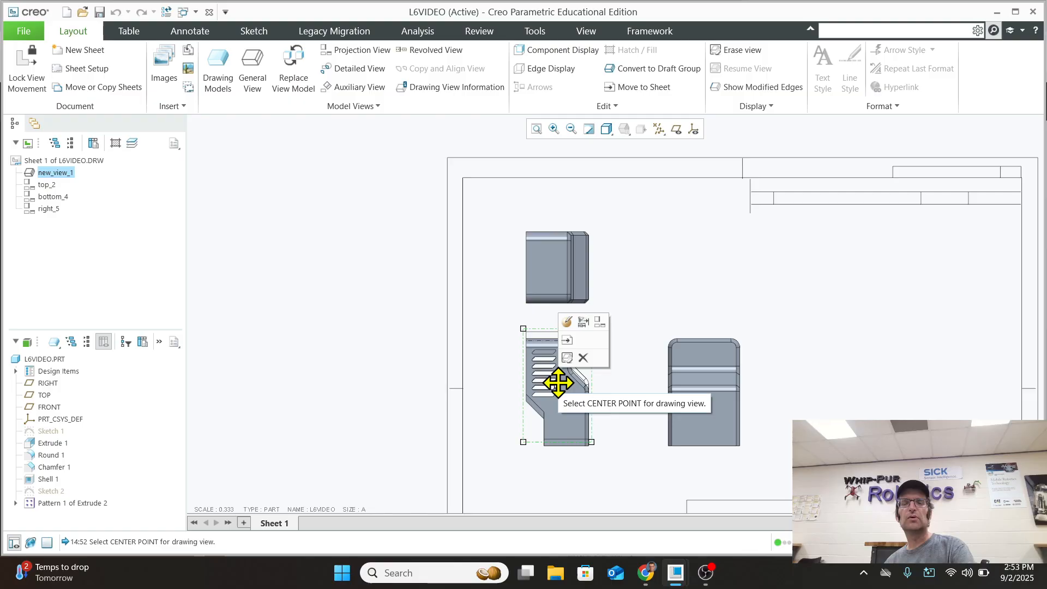
key(Delete)
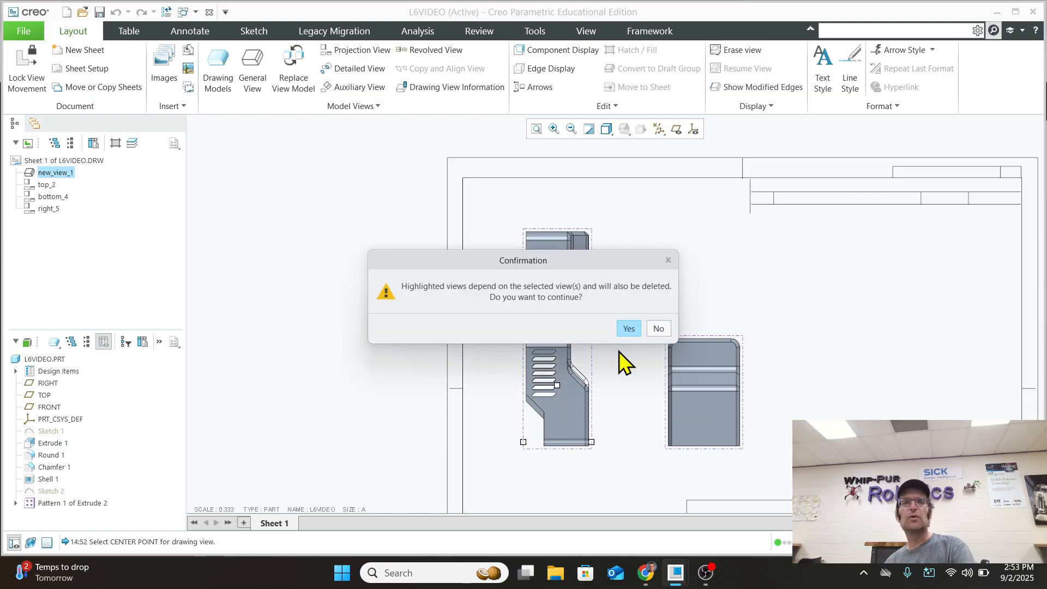
click(633, 329)
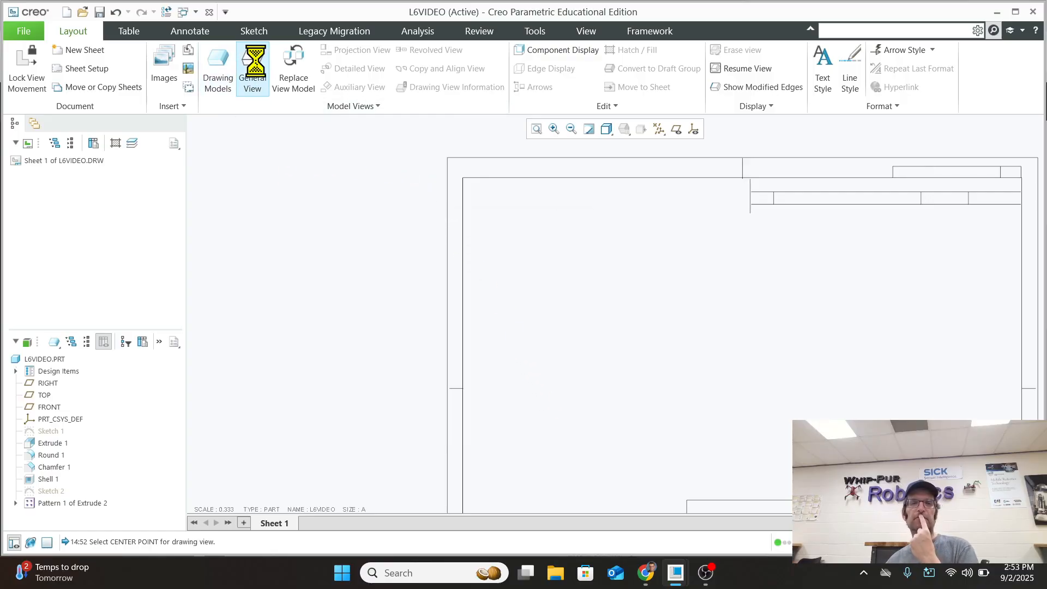
Insert a general view in the lower-left area of the sheet using the DEFAULT ALL combined state and FRONT orientation
click(480, 254)
click(541, 377)
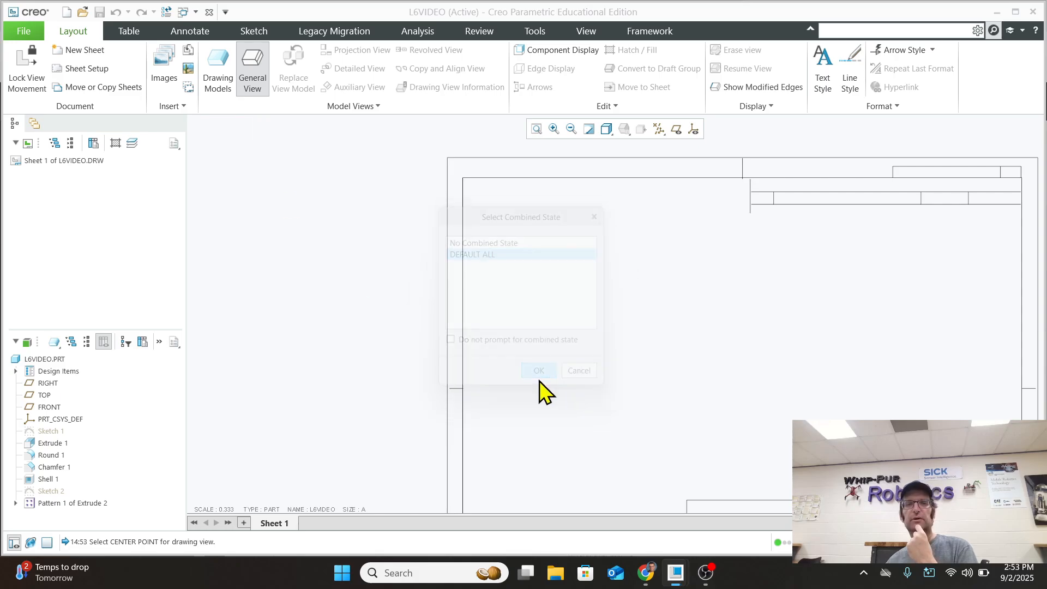
click(552, 406)
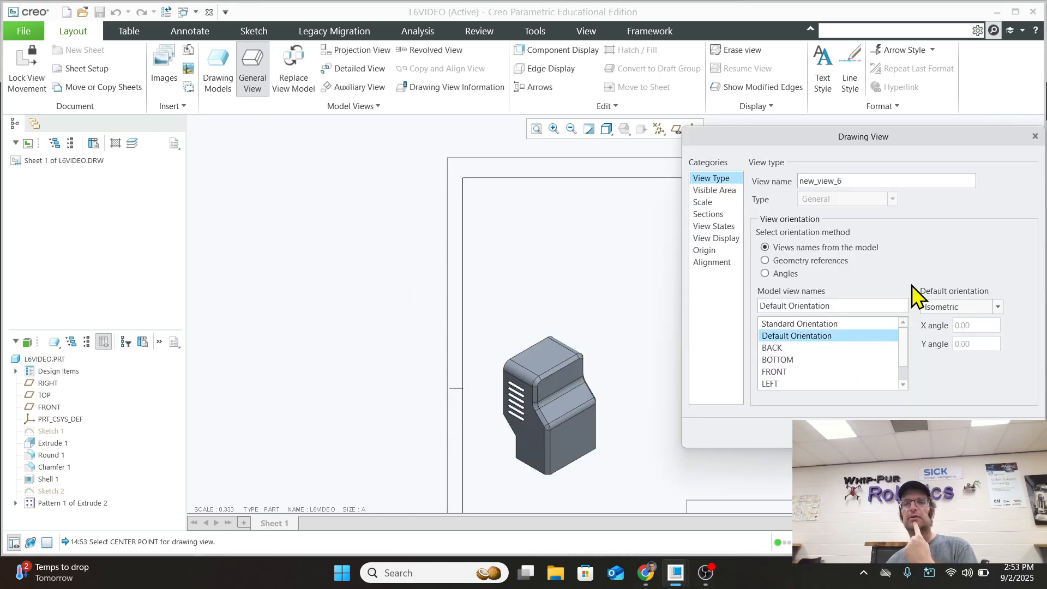
click(783, 372)
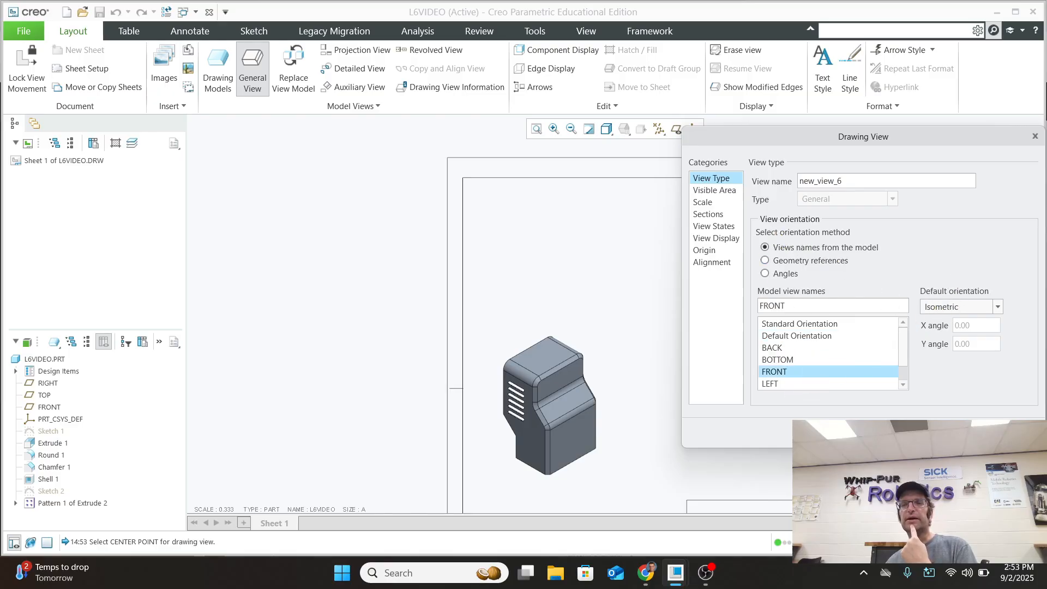
click(1012, 433)
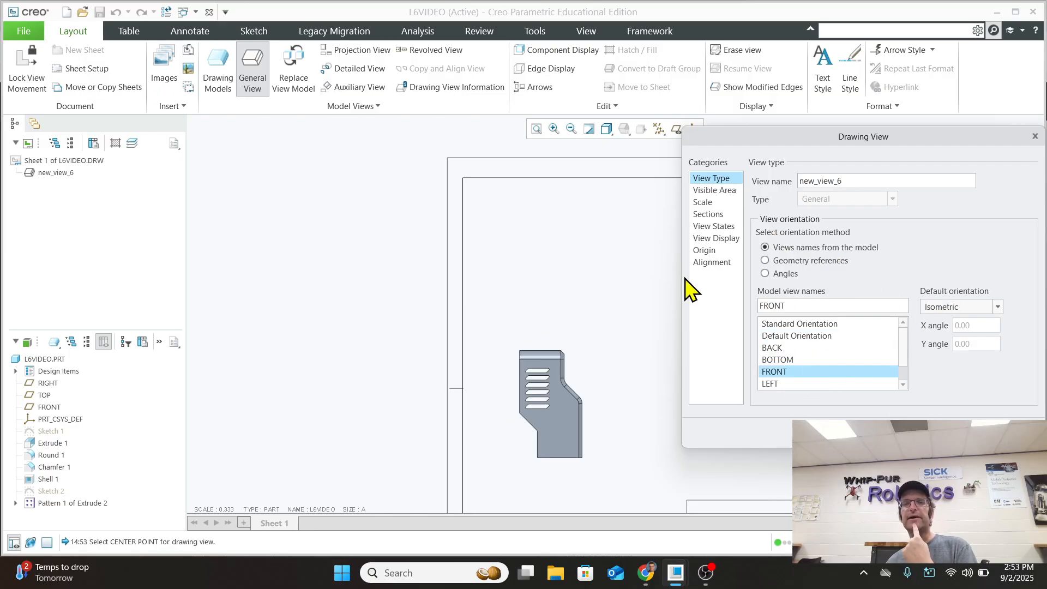
Set the new front view's display style to No Hidden and its tangent edges to Phantom
click(703, 203)
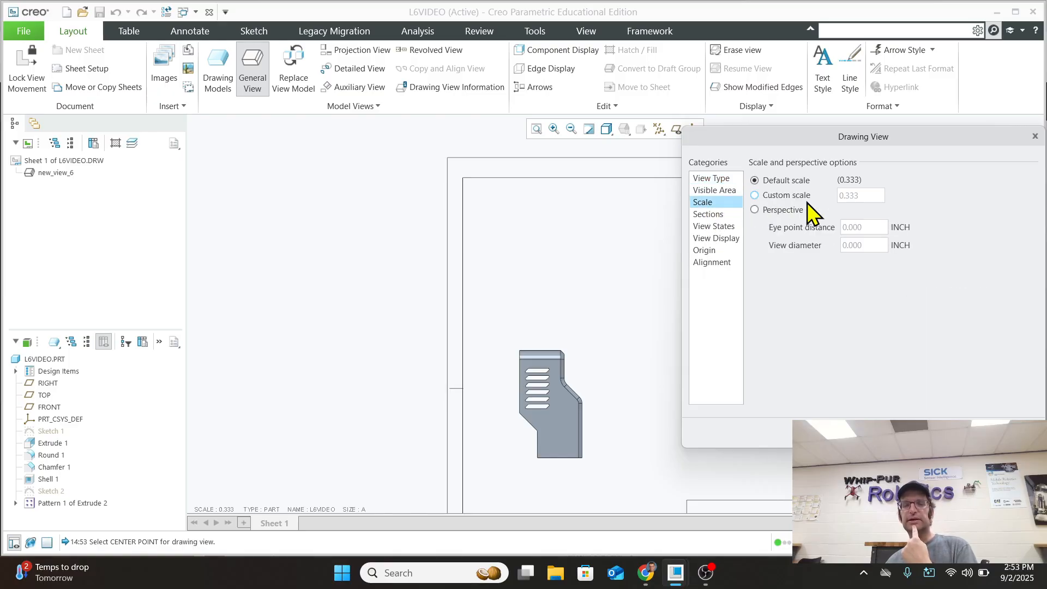
click(714, 227)
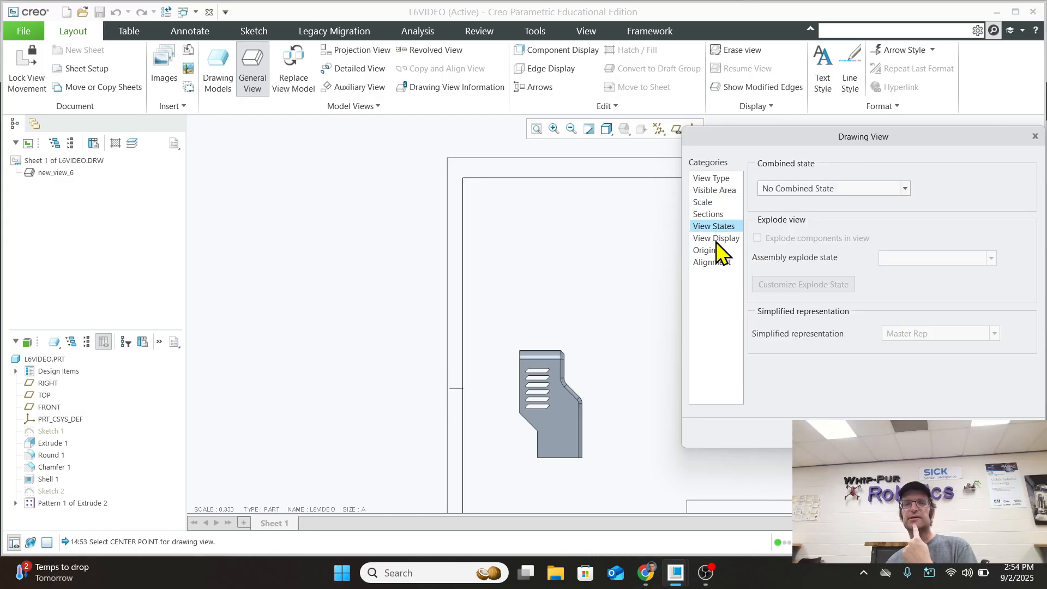
click(718, 240)
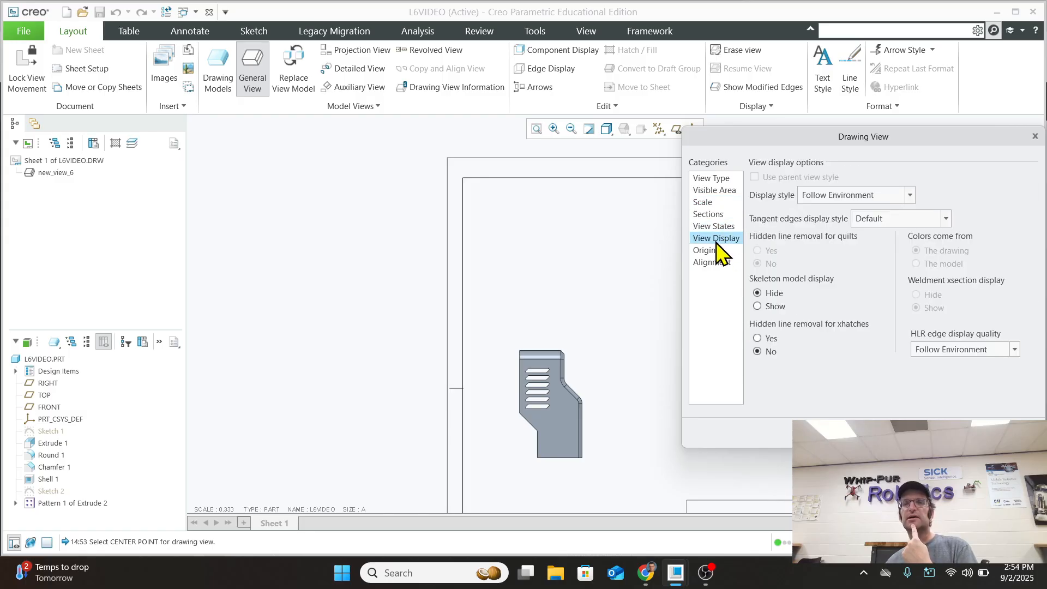
click(867, 196)
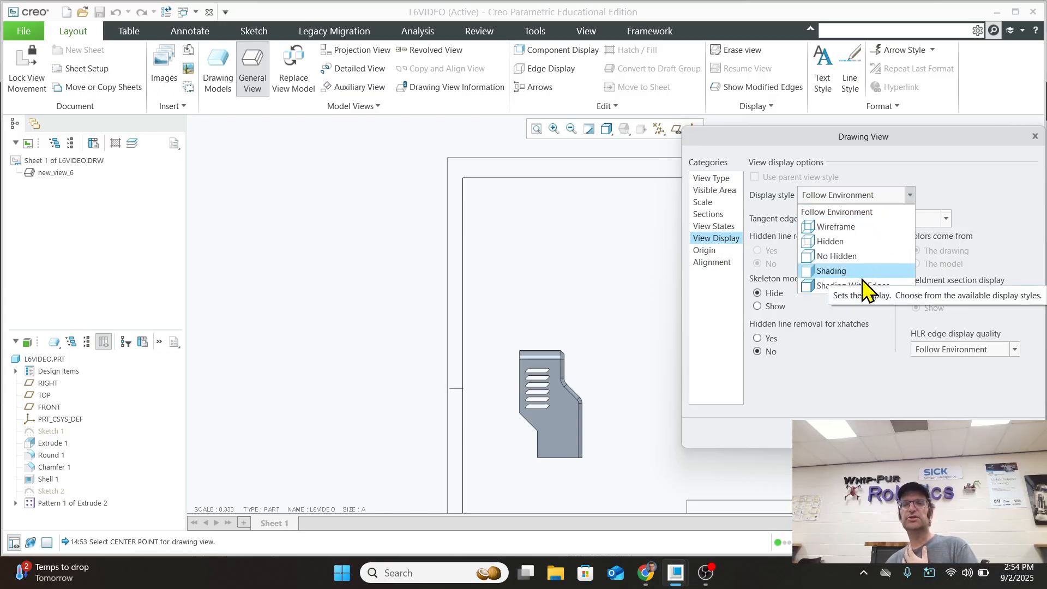
click(853, 257)
click(870, 219)
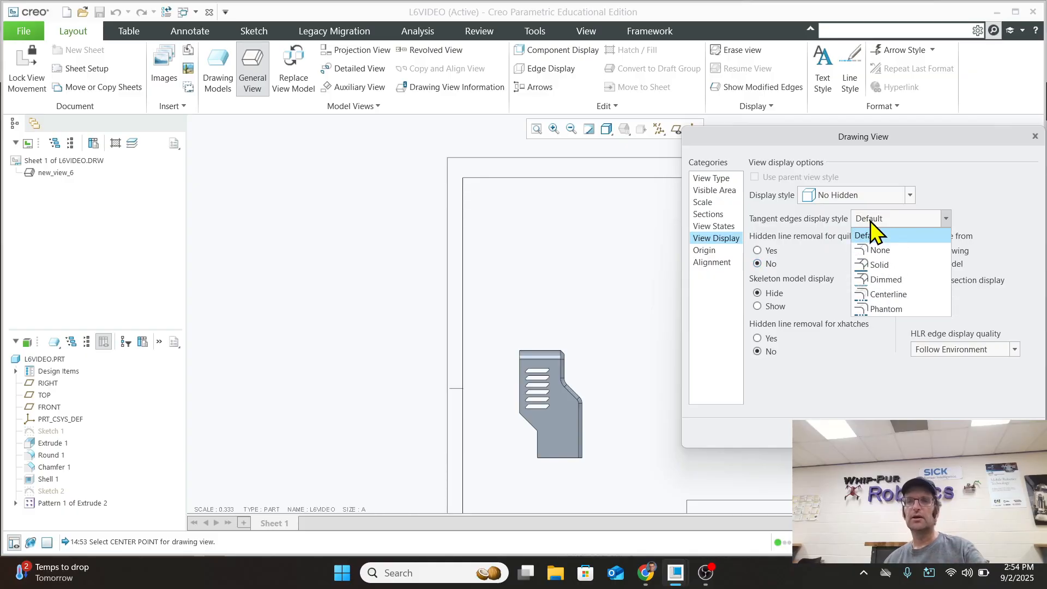
click(875, 307)
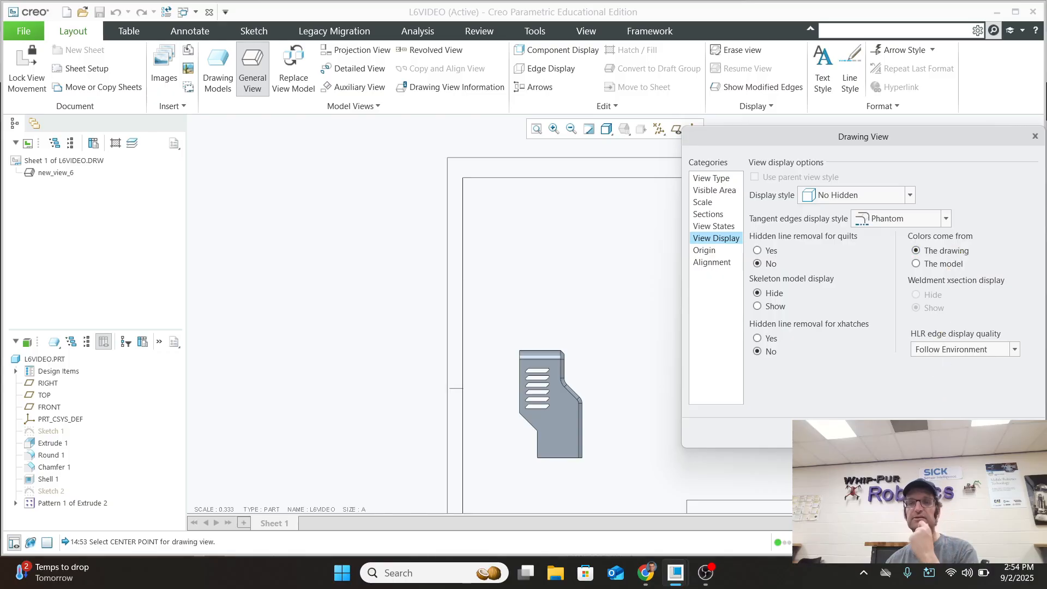
click(914, 433)
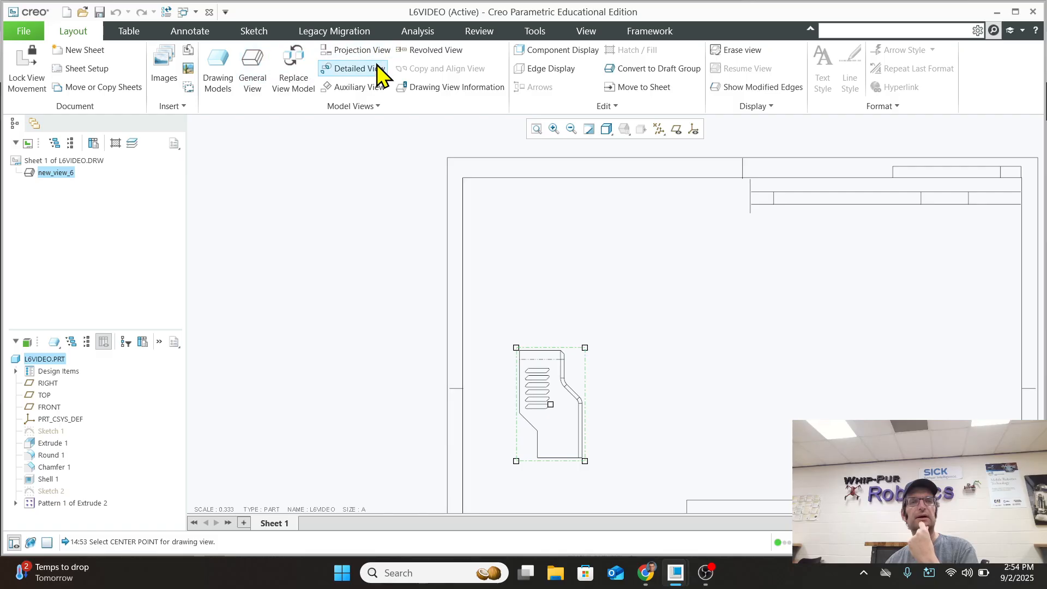
Project a top view from the front view and place it directly above
click(362, 49)
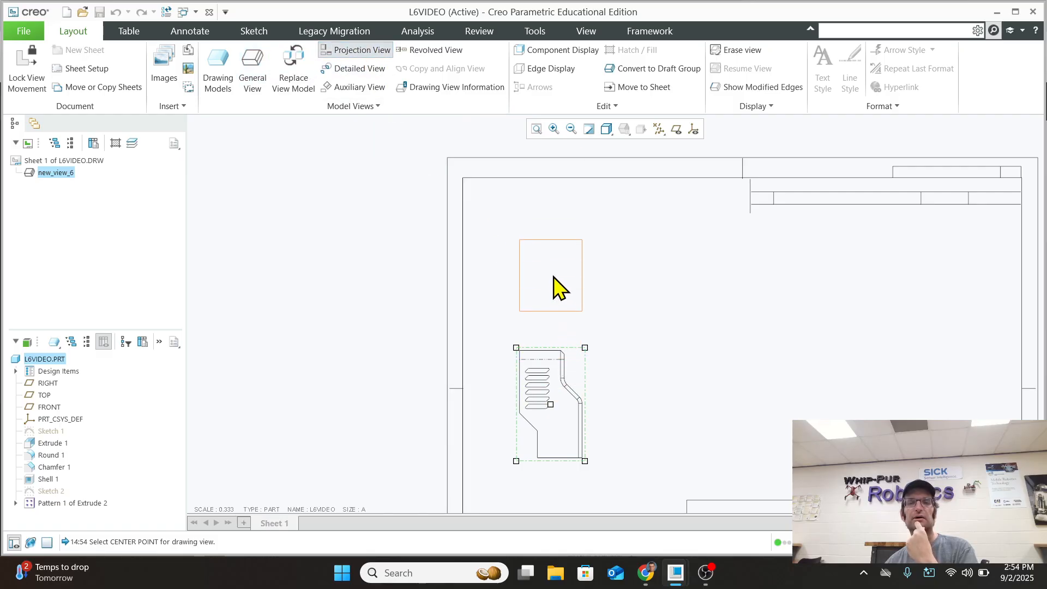
click(548, 274)
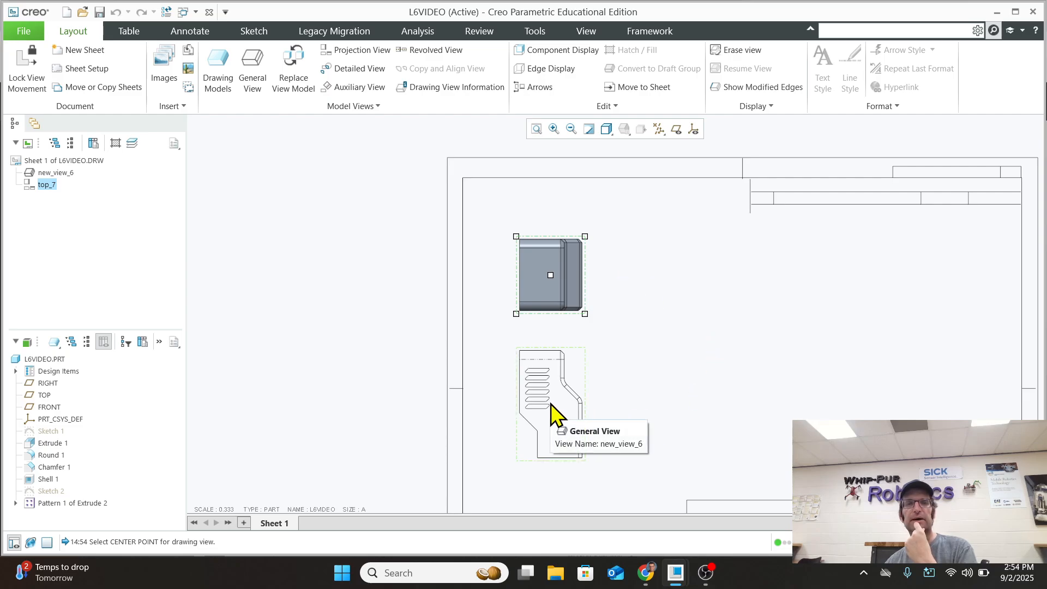
click(358, 50)
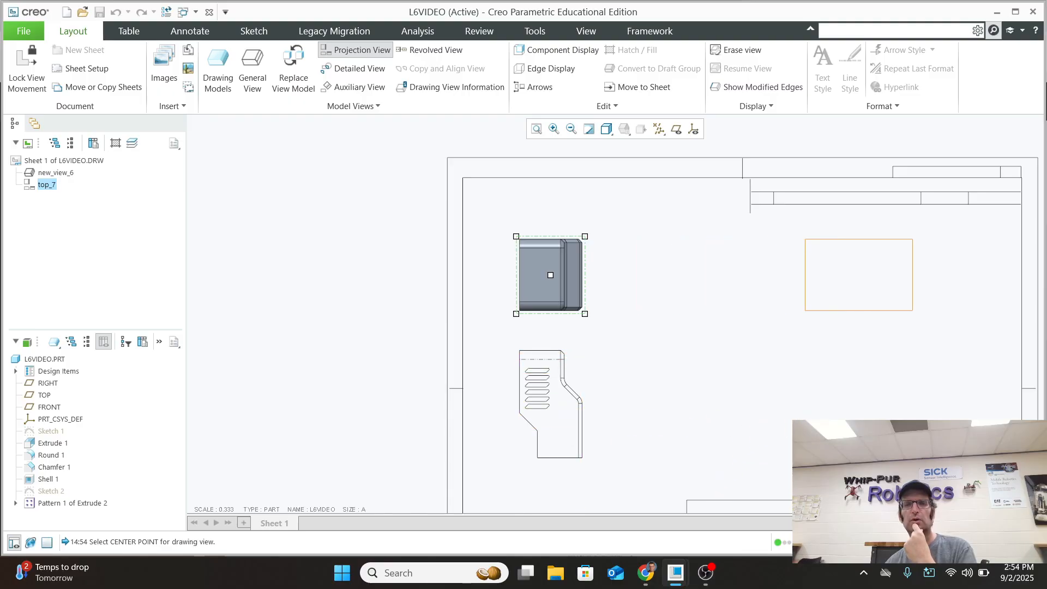
middle_click(769, 424)
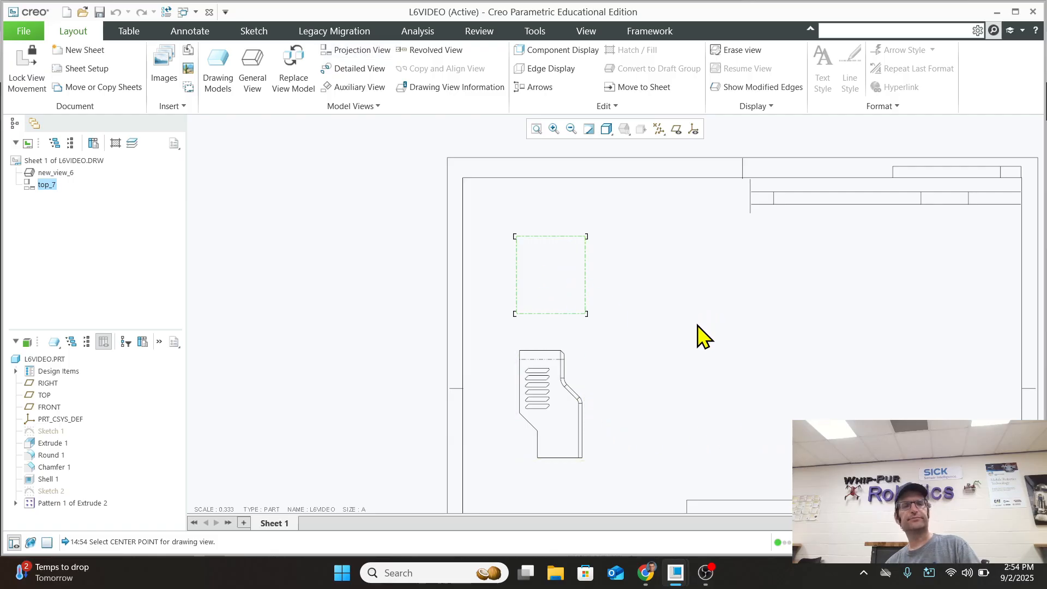
click(559, 283)
click(715, 366)
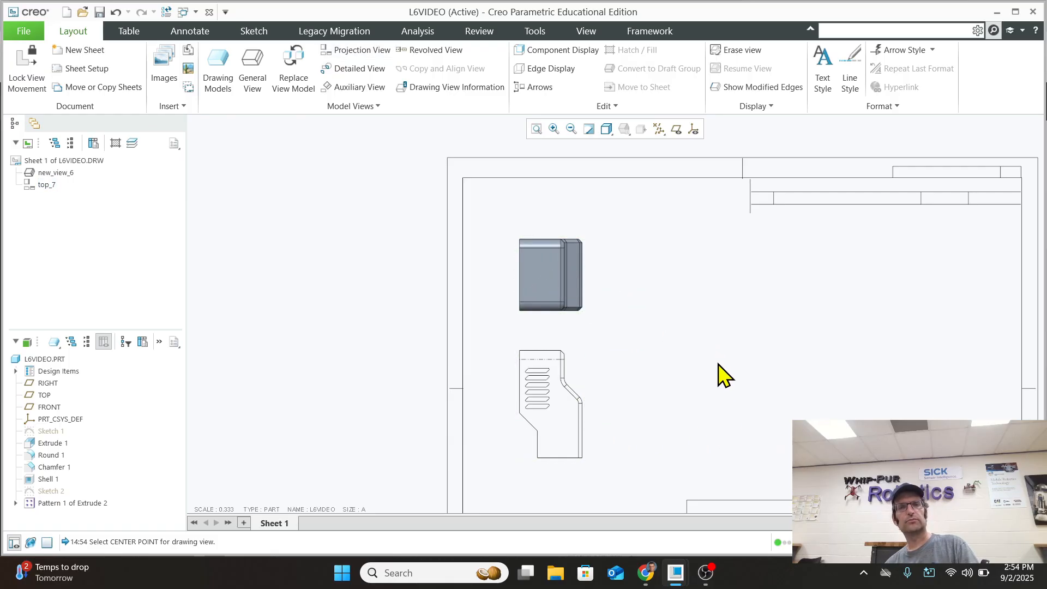
Project a right view from the front view and place it to the right of that view
click(355, 55)
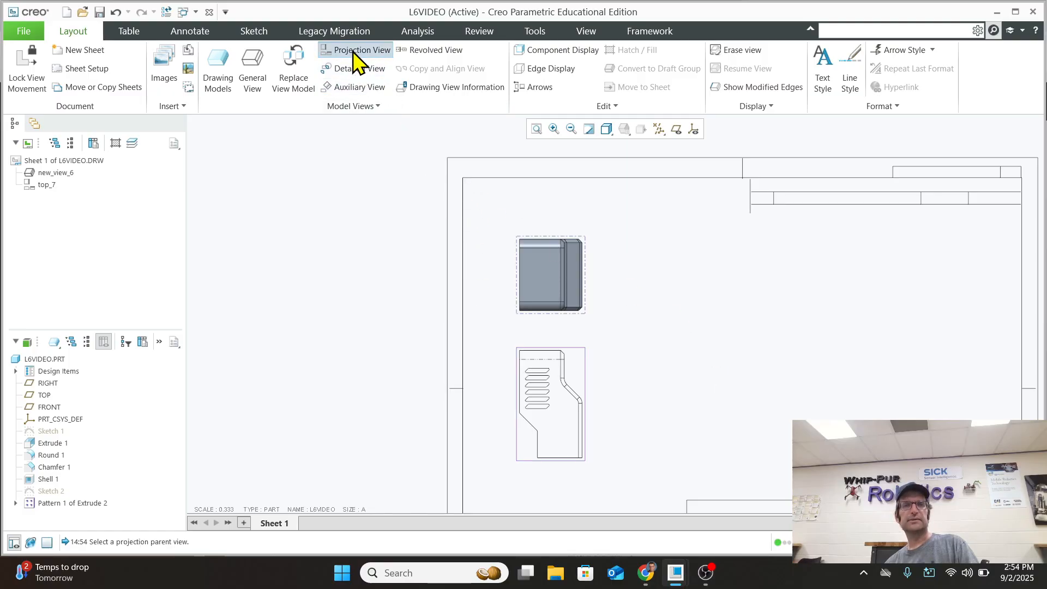
click(540, 417)
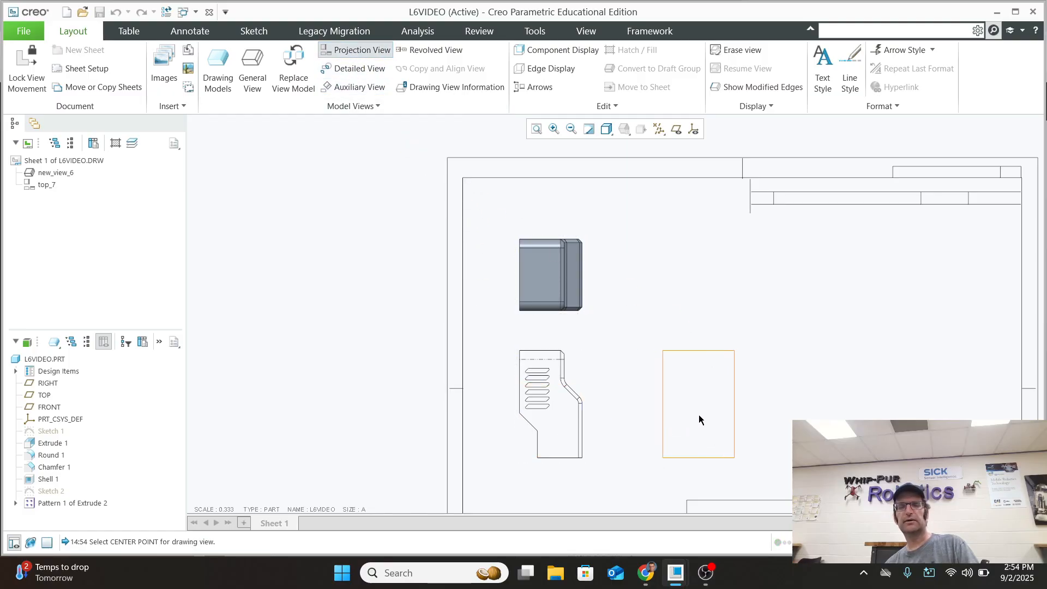
click(693, 414)
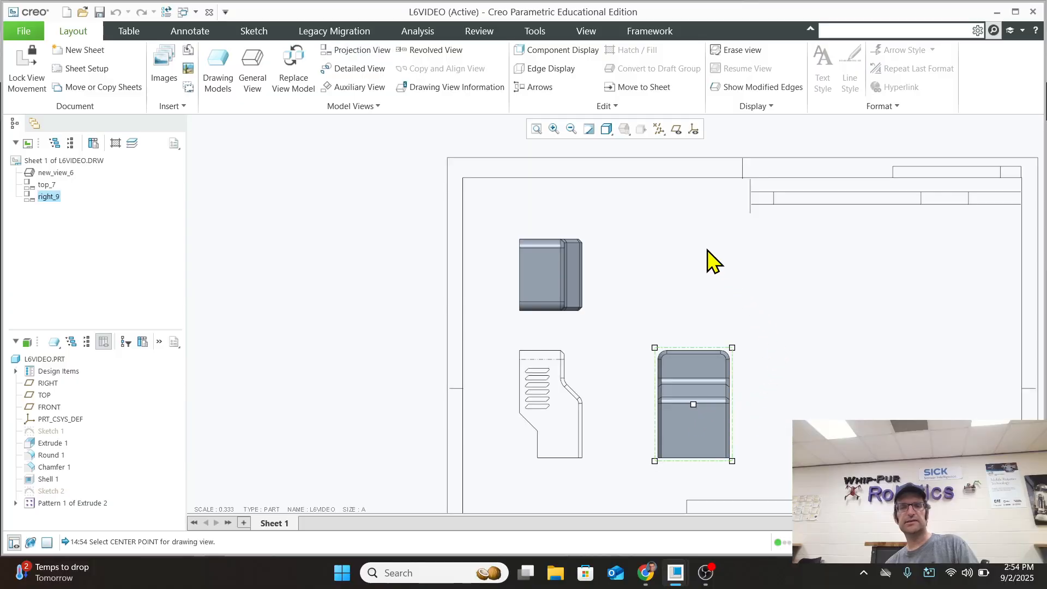
Set the right view's display style to No Hidden and its tangent edges to Phantom
double_click(692, 396)
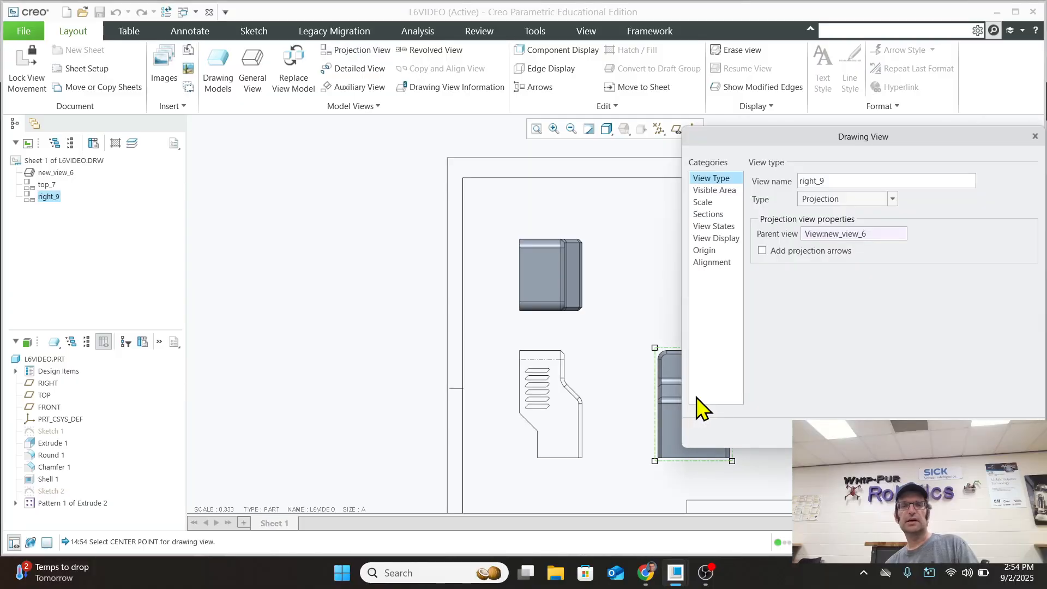
click(716, 238)
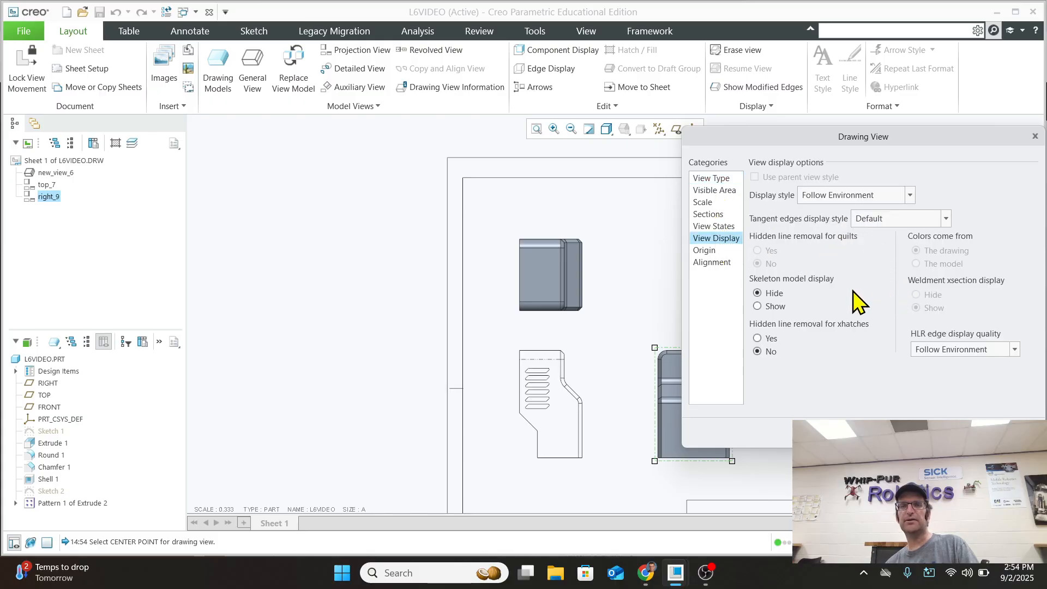
click(872, 218)
click(868, 304)
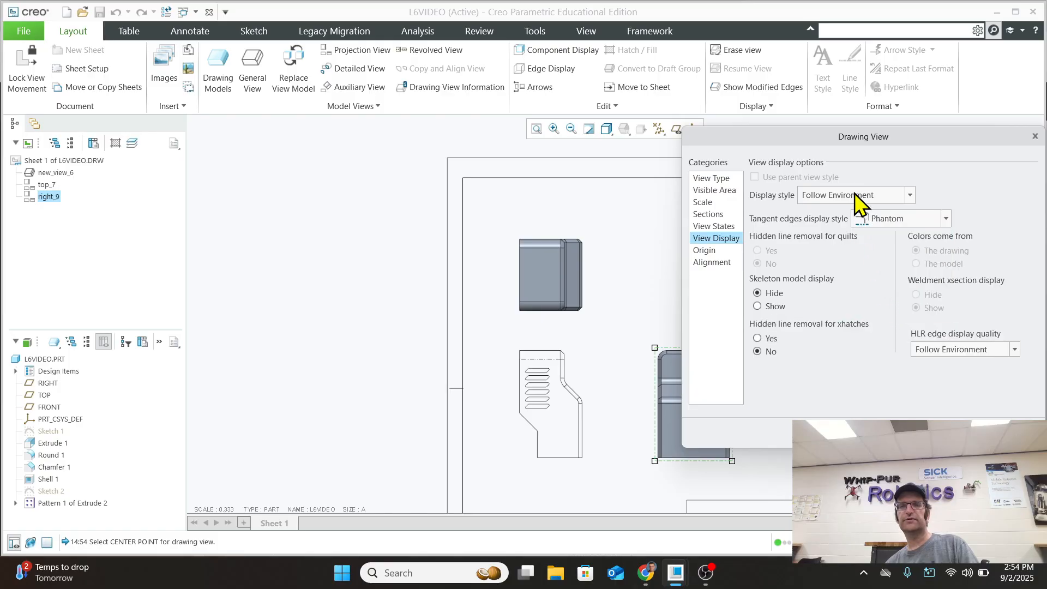
click(853, 196)
click(869, 257)
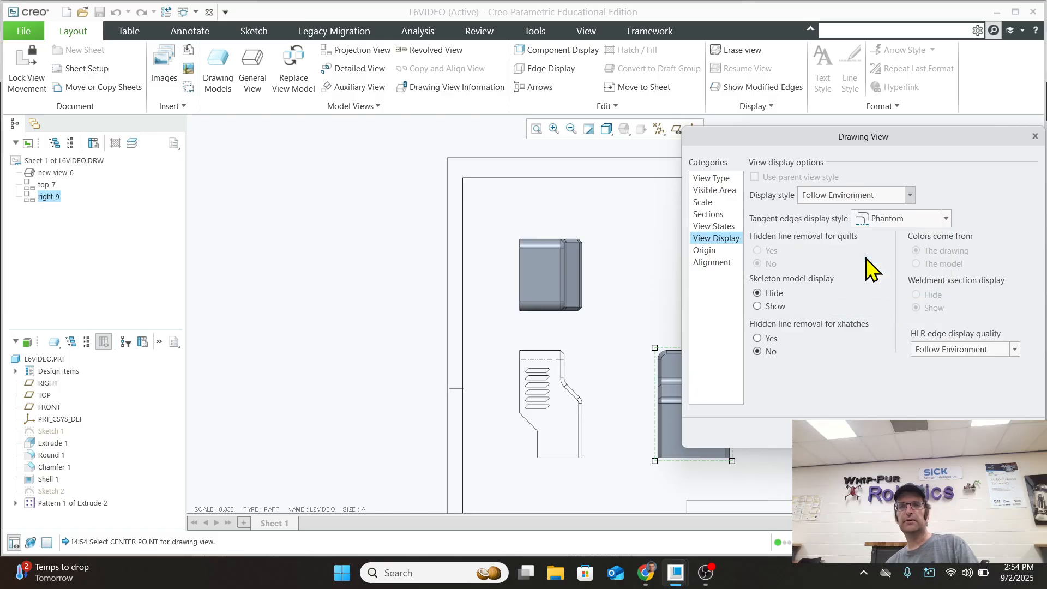
click(1014, 433)
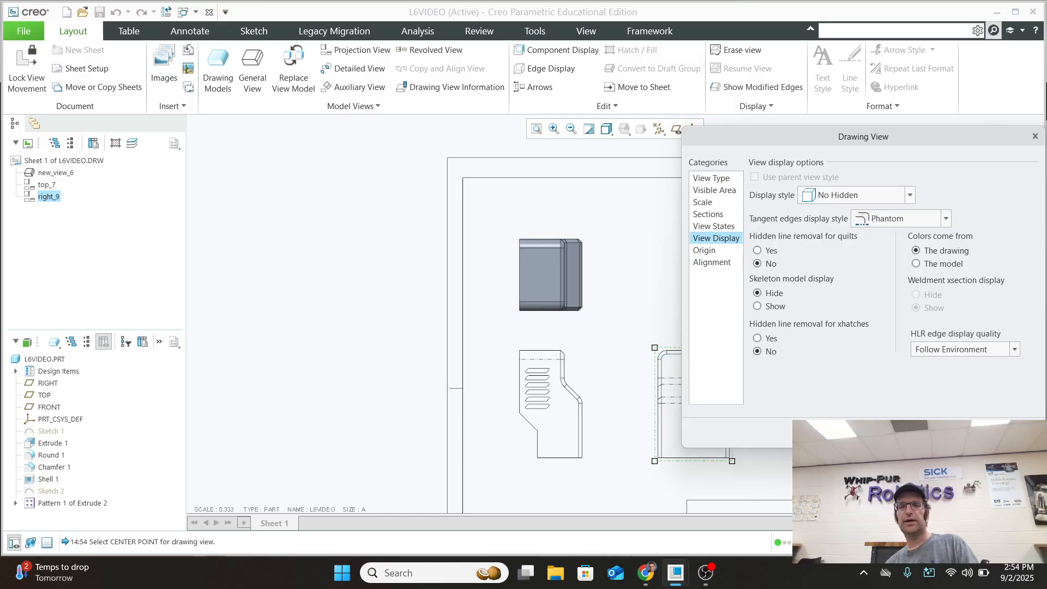
click(905, 434)
Set the top view's display style to No Hidden and its tangent edges to Phantom
double_click(555, 277)
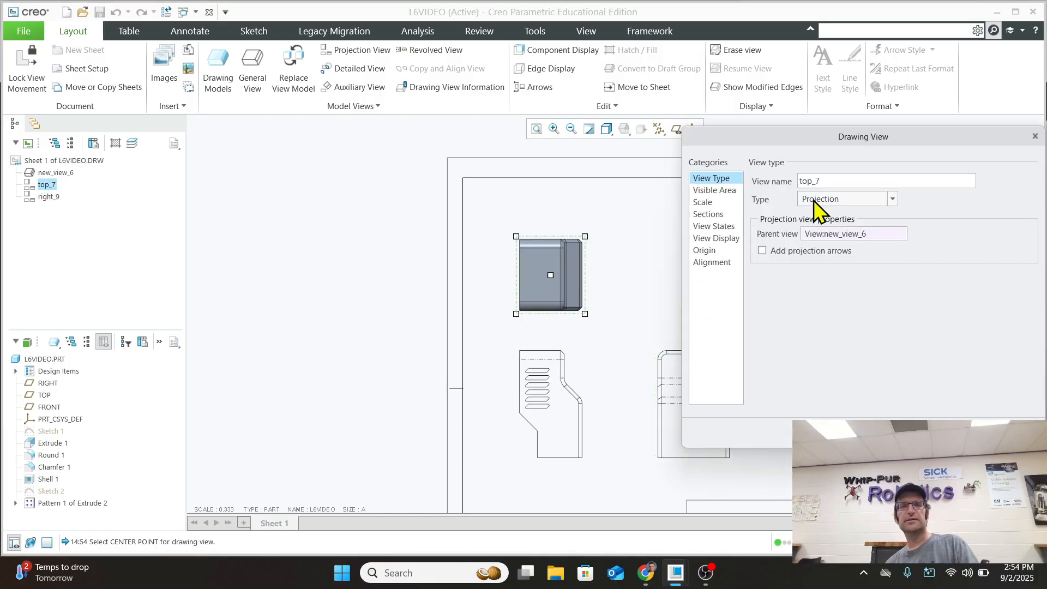
click(714, 226)
click(716, 239)
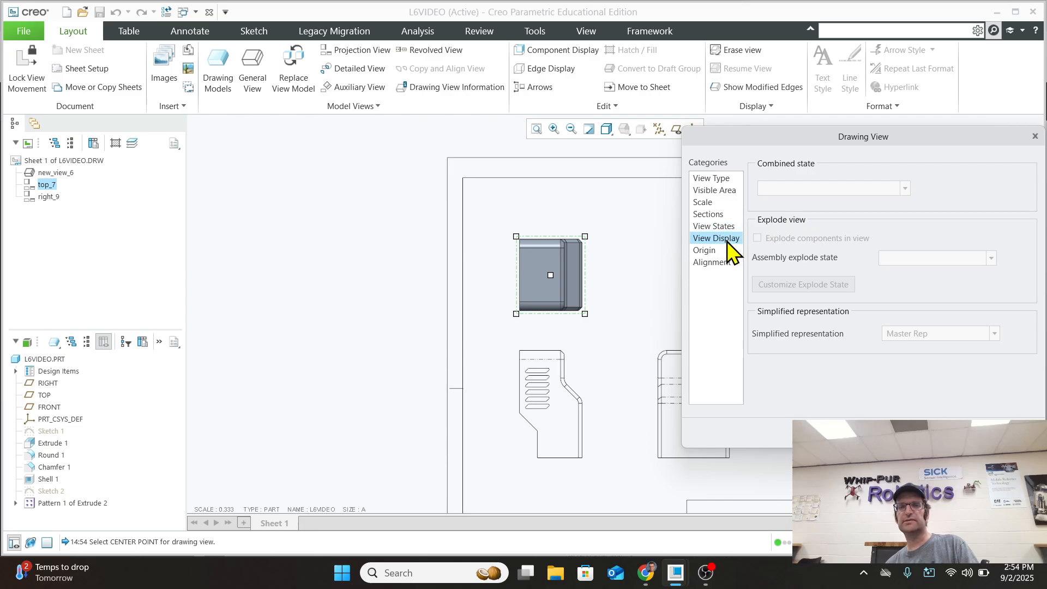
click(855, 195)
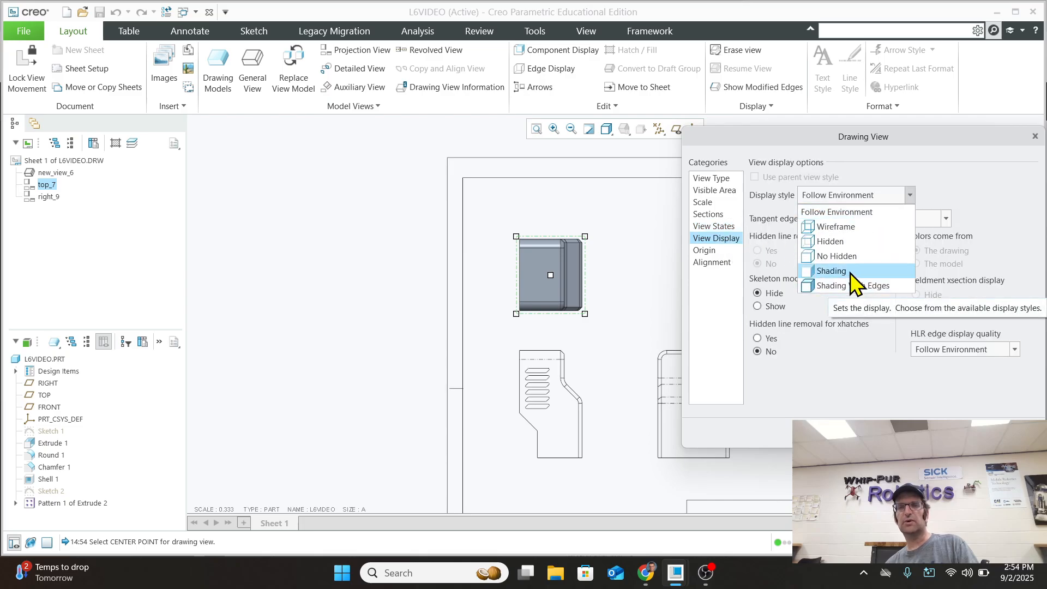
click(848, 255)
click(877, 219)
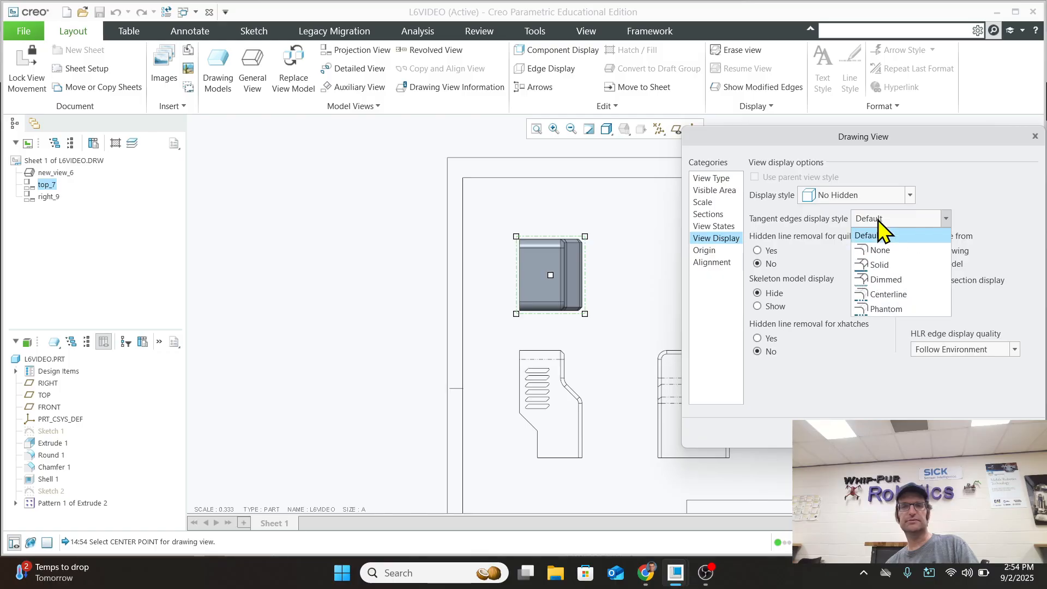
click(884, 308)
click(905, 417)
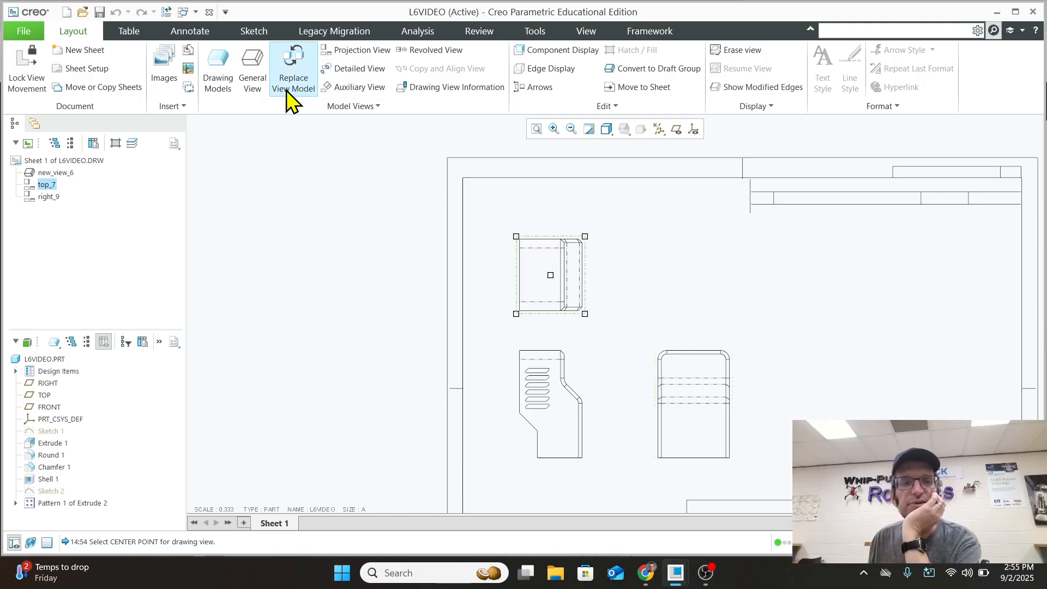
Try projecting a view to the right of the top view, and undo the placement
click(356, 50)
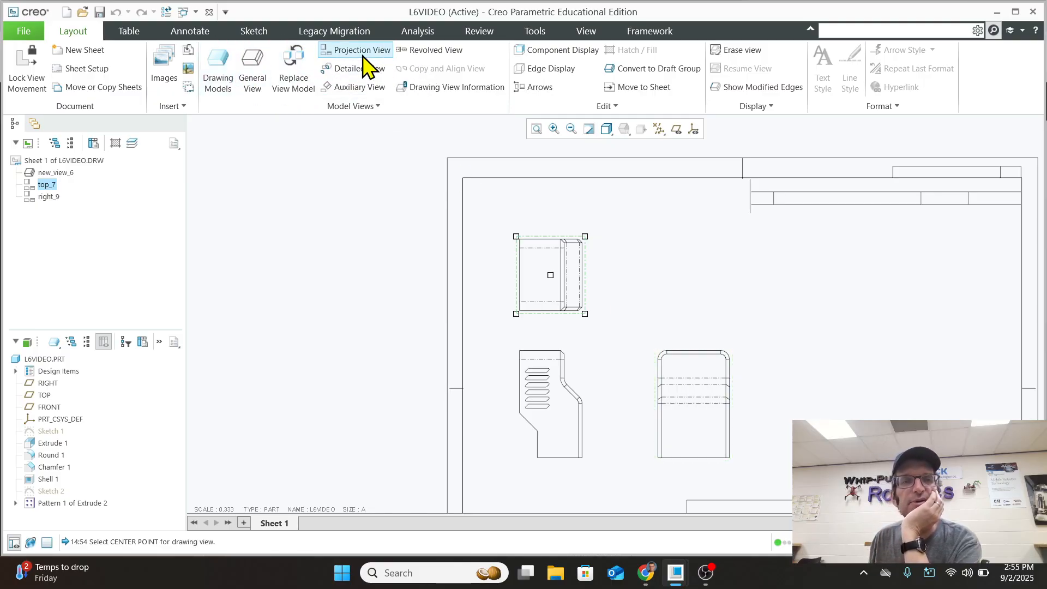
click(707, 418)
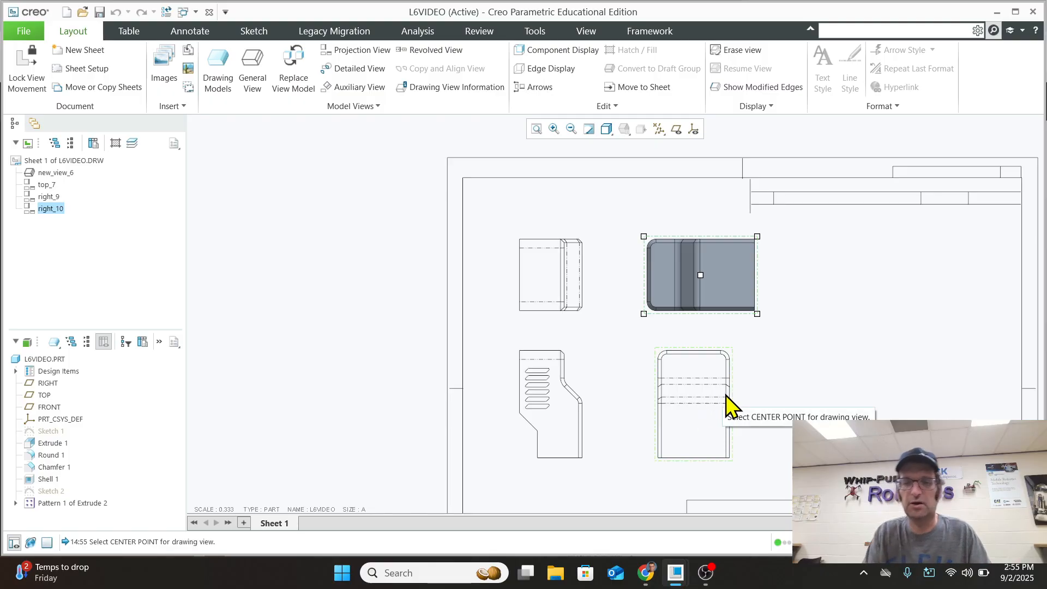
key(ctrl+z)
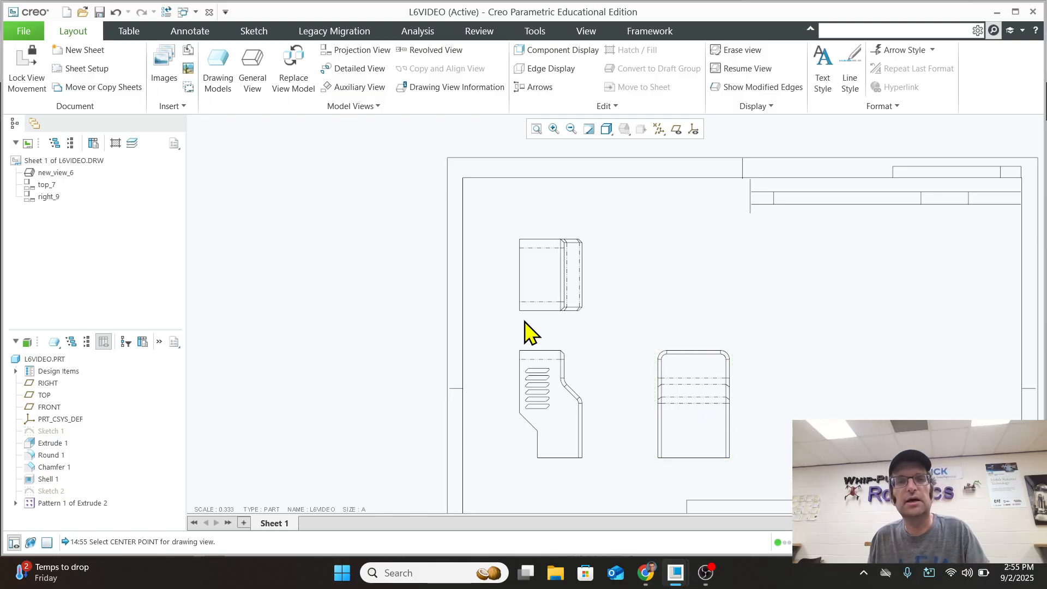
Project a rear view from the right view and place it to the right of that view
click(353, 51)
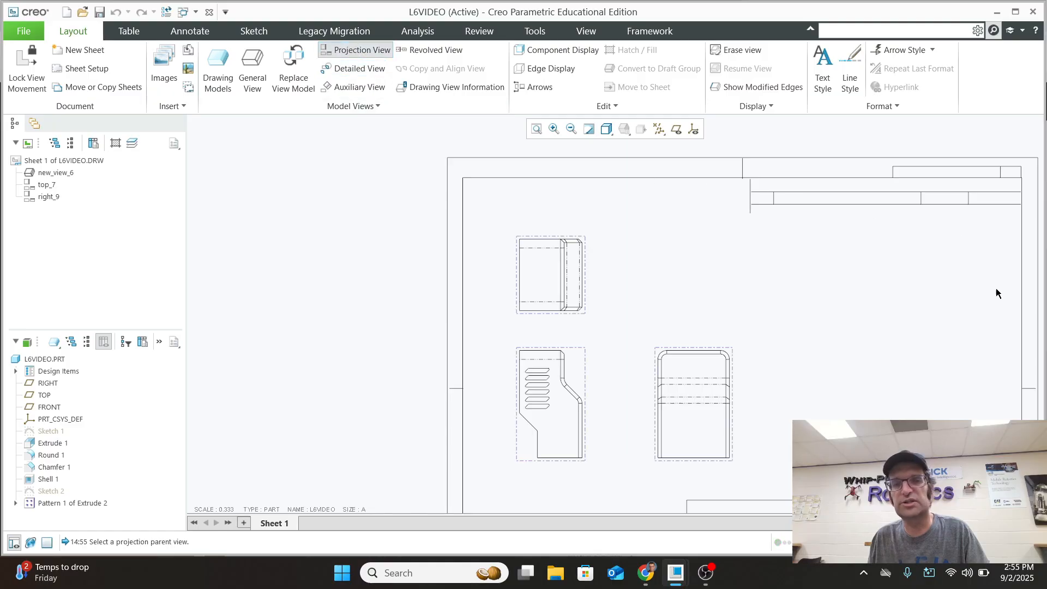
click(725, 417)
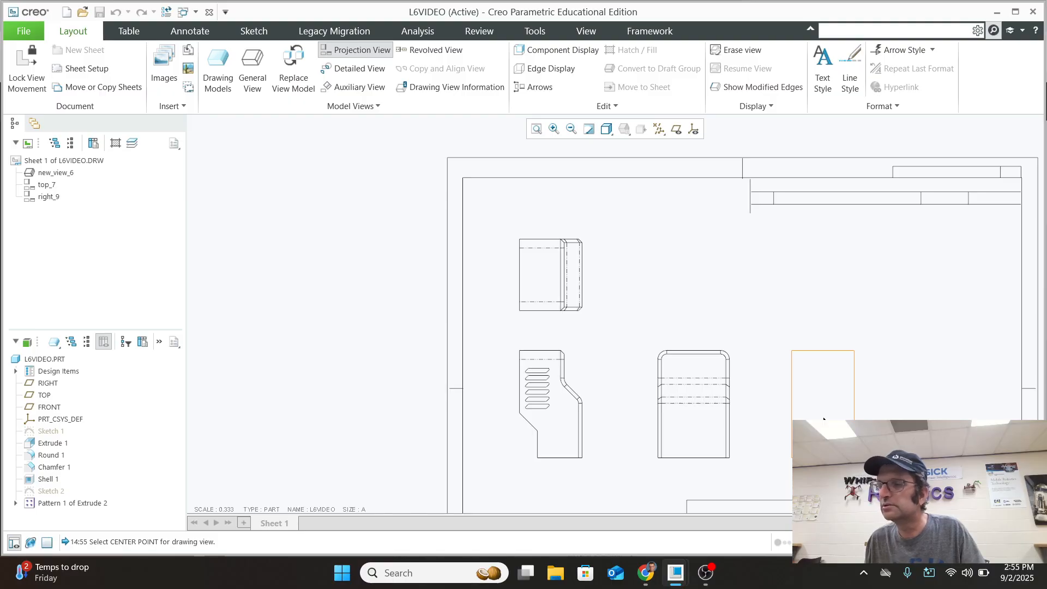
click(823, 419)
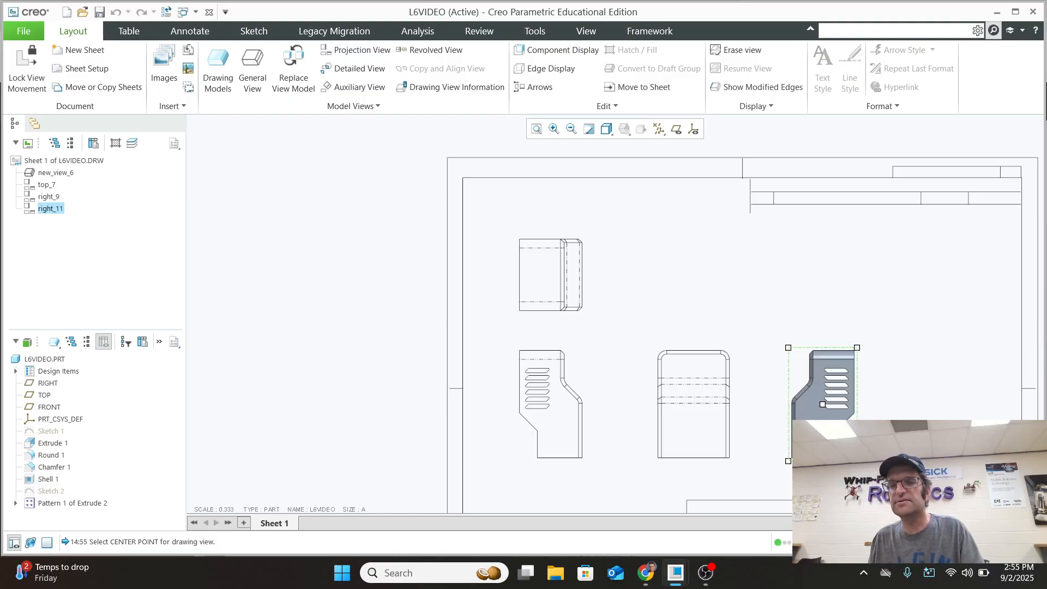
Set the rear view's display style to No Hidden and its tangent edges to Phantom
double_click(825, 404)
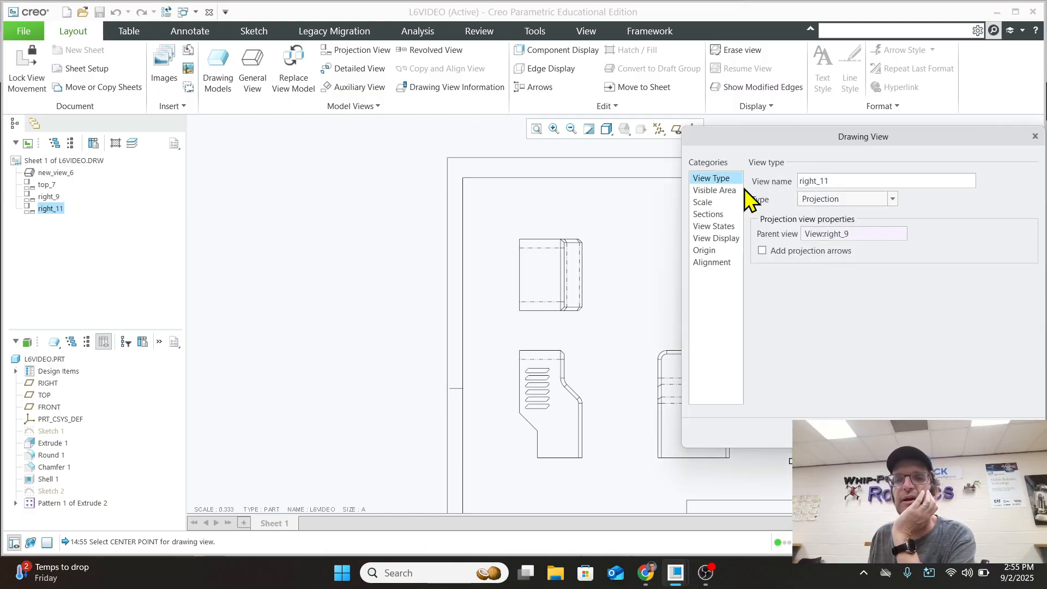
click(719, 238)
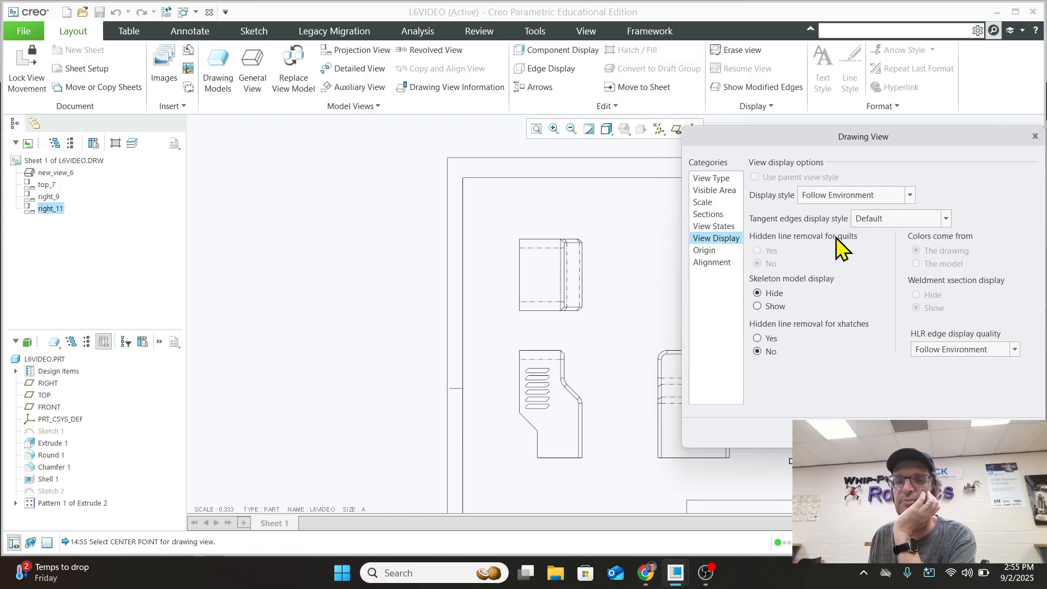
click(863, 197)
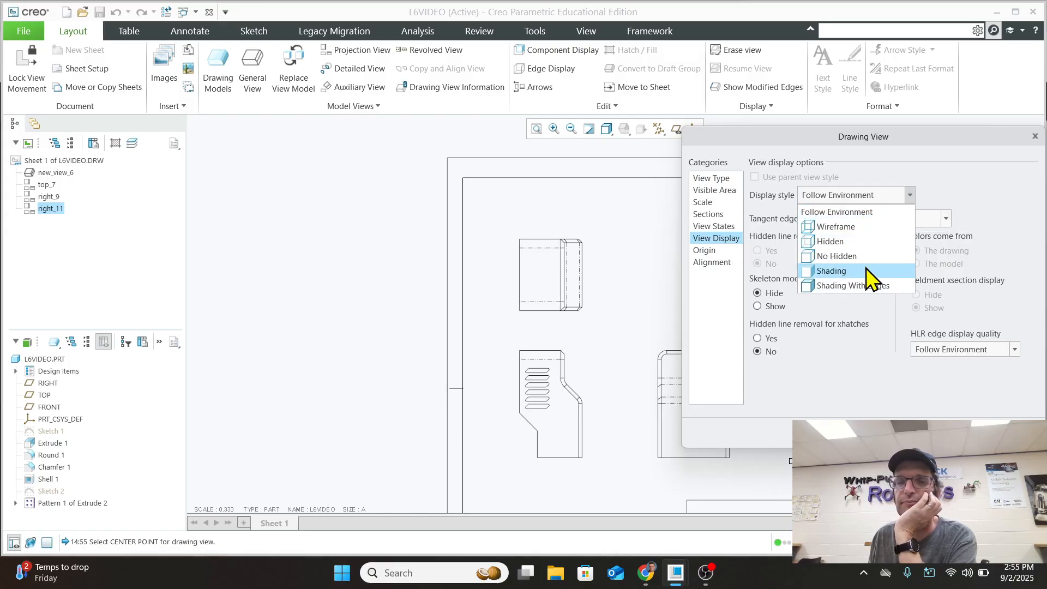
click(851, 256)
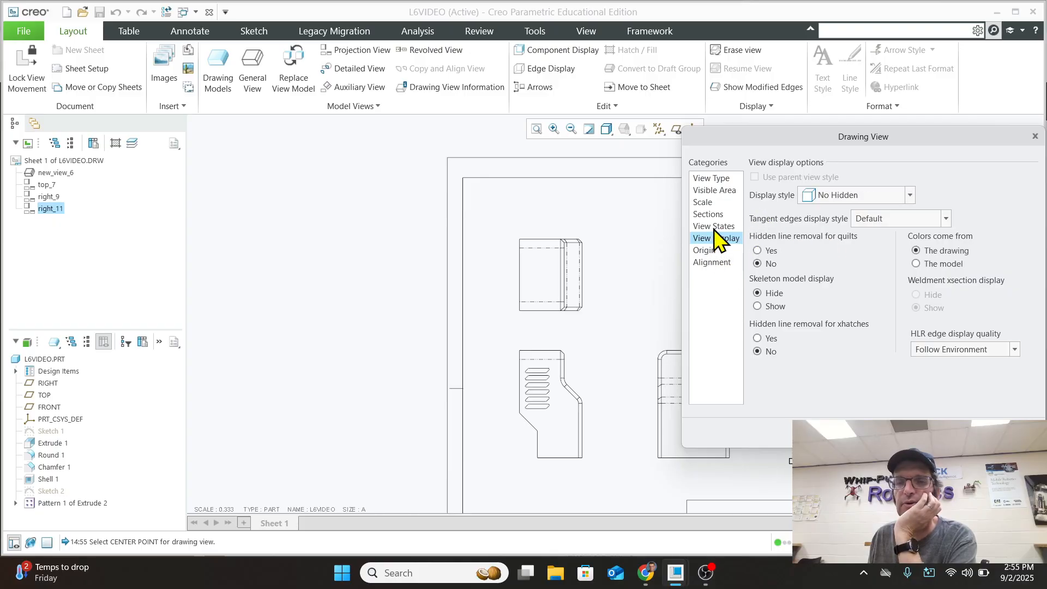
click(867, 221)
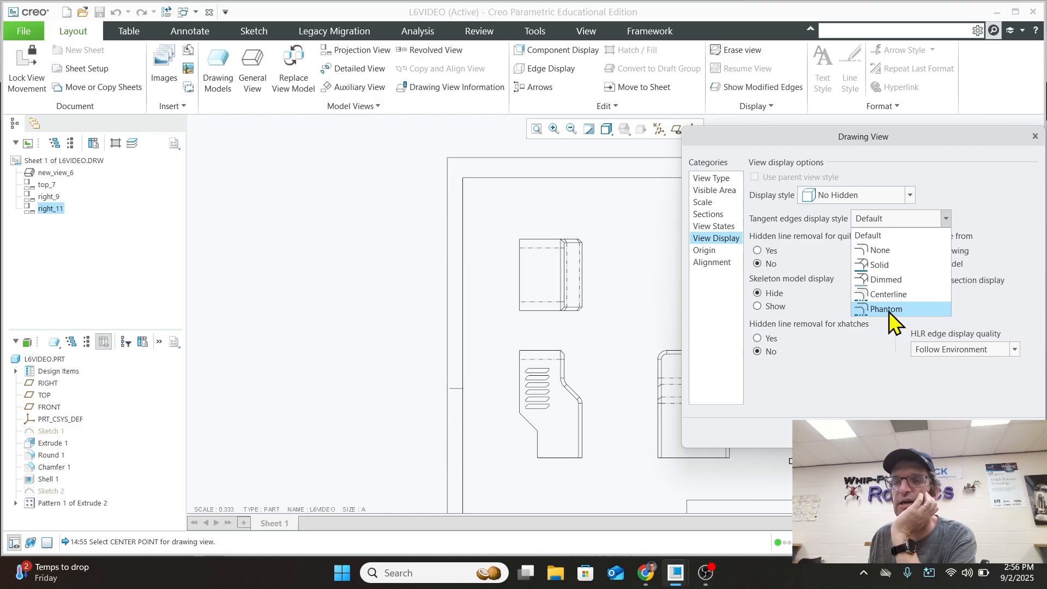
click(893, 309)
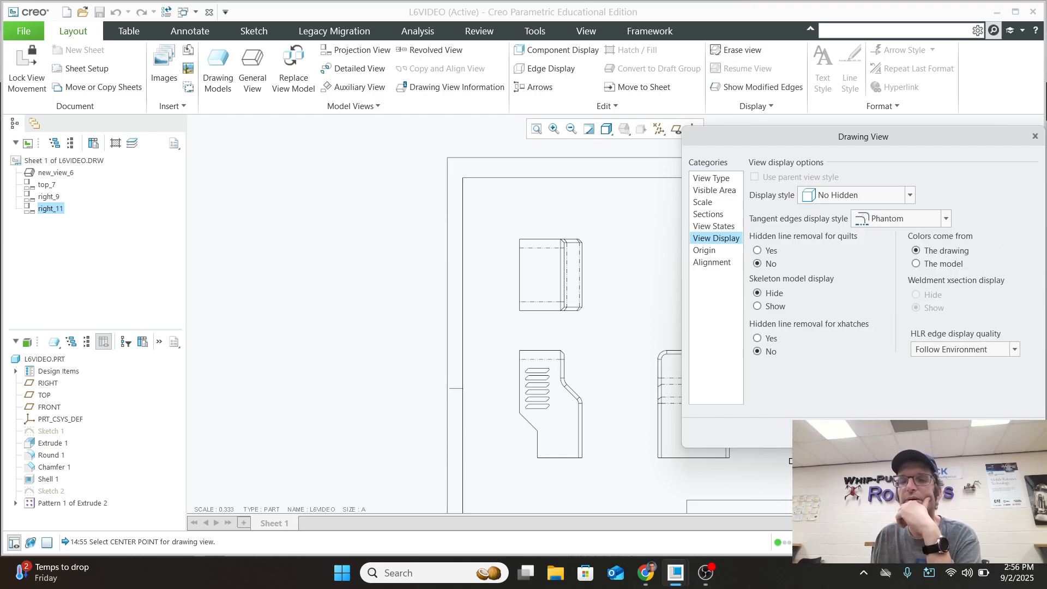
click(907, 433)
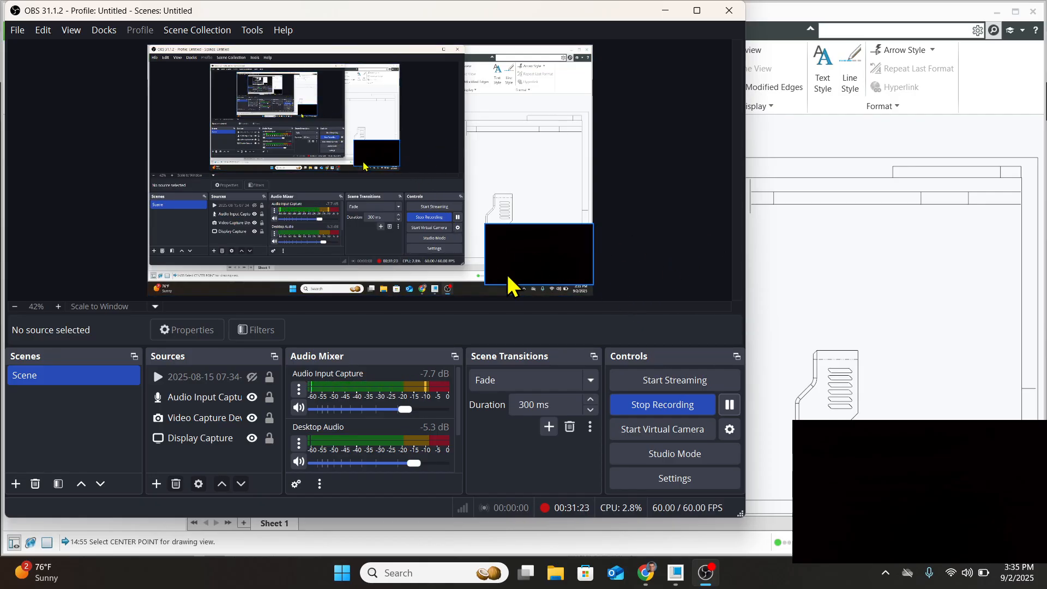
In OBS, hide the Video Capture Device source and show it again
click(433, 170)
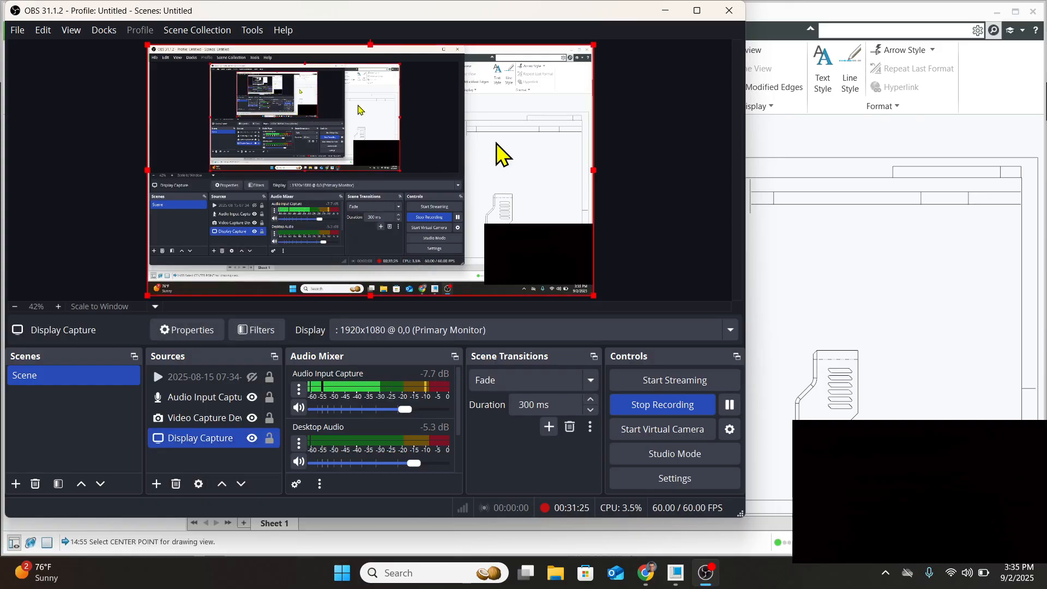
click(549, 262)
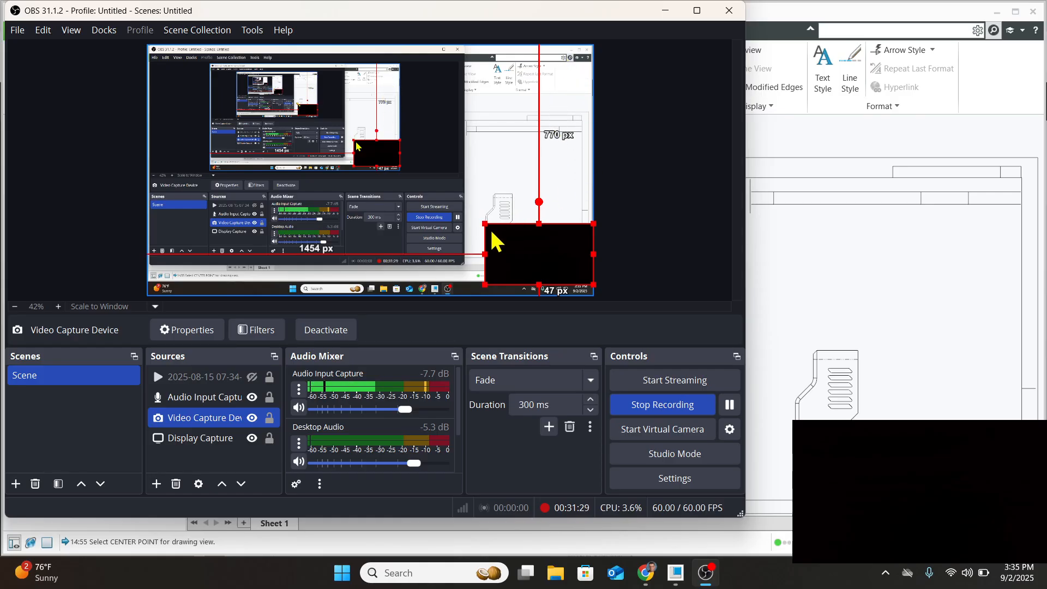
click(253, 418)
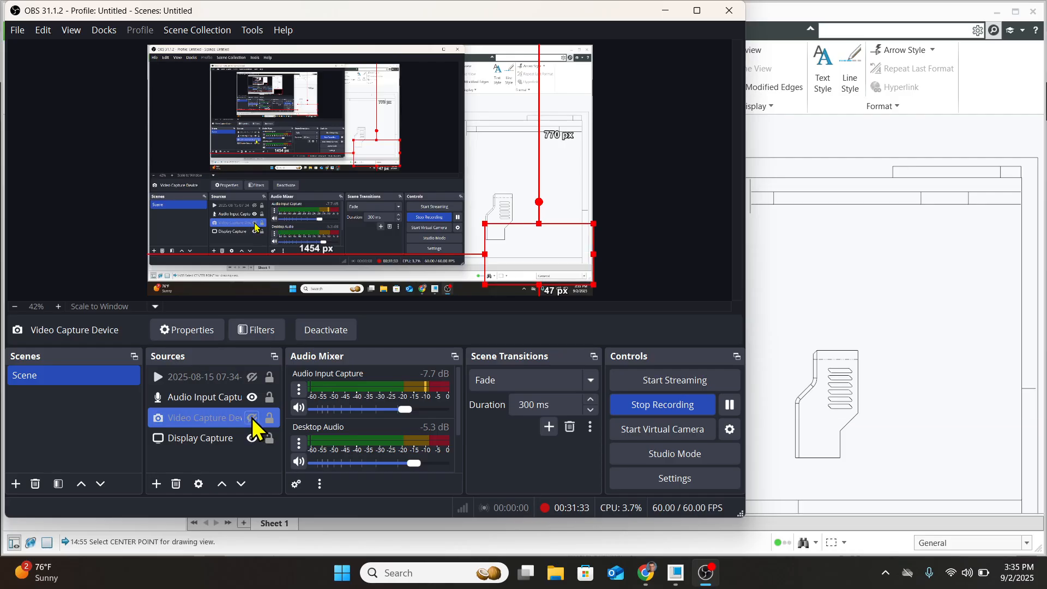
click(252, 418)
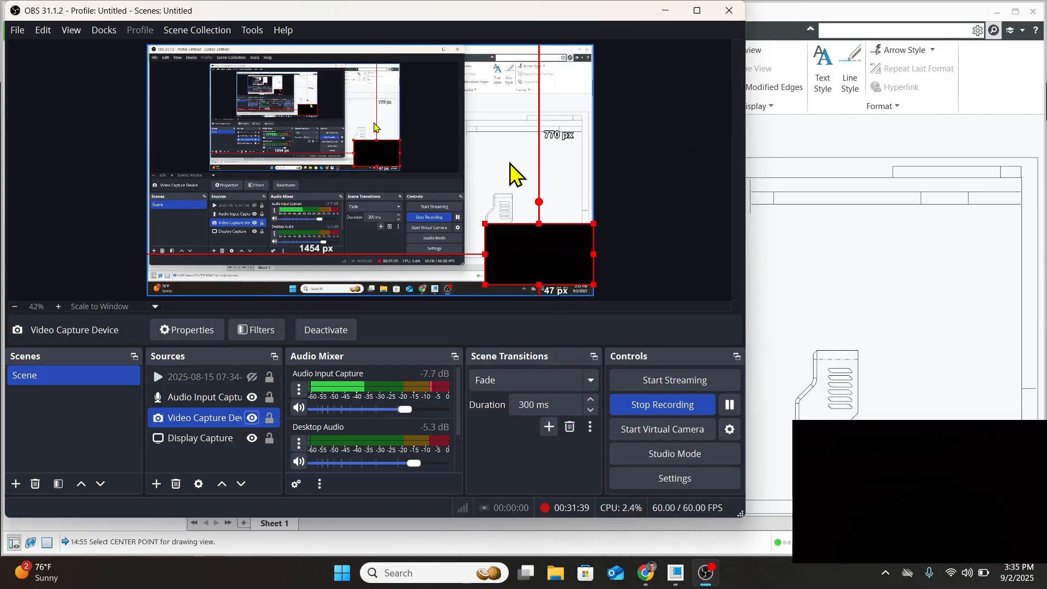
Switch from OBS back to the L6VIDEO drawing in Creo Parametric
click(514, 129)
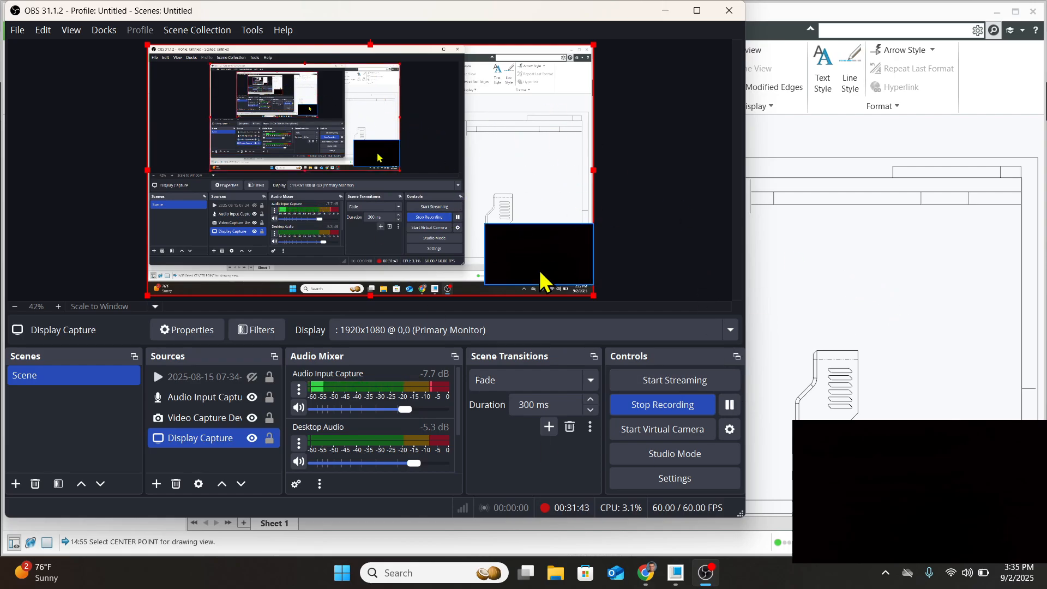
click(904, 320)
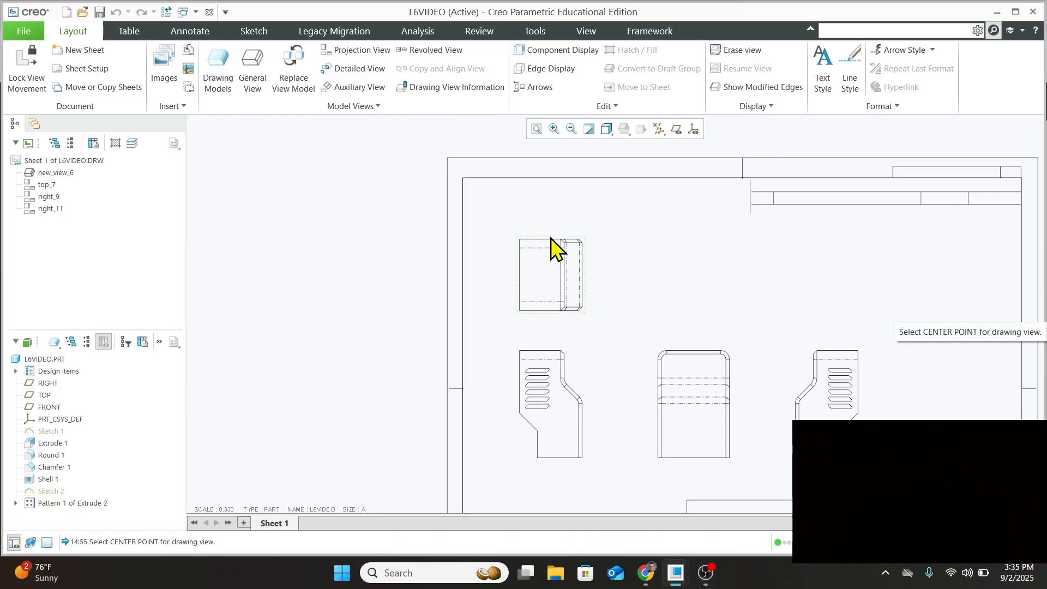
click(705, 572)
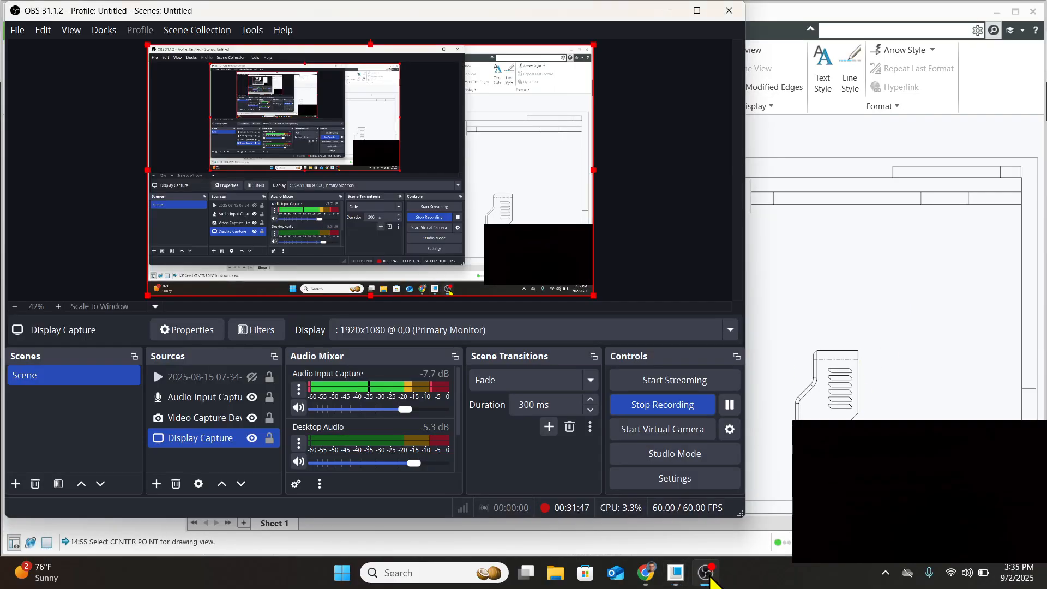
click(1028, 401)
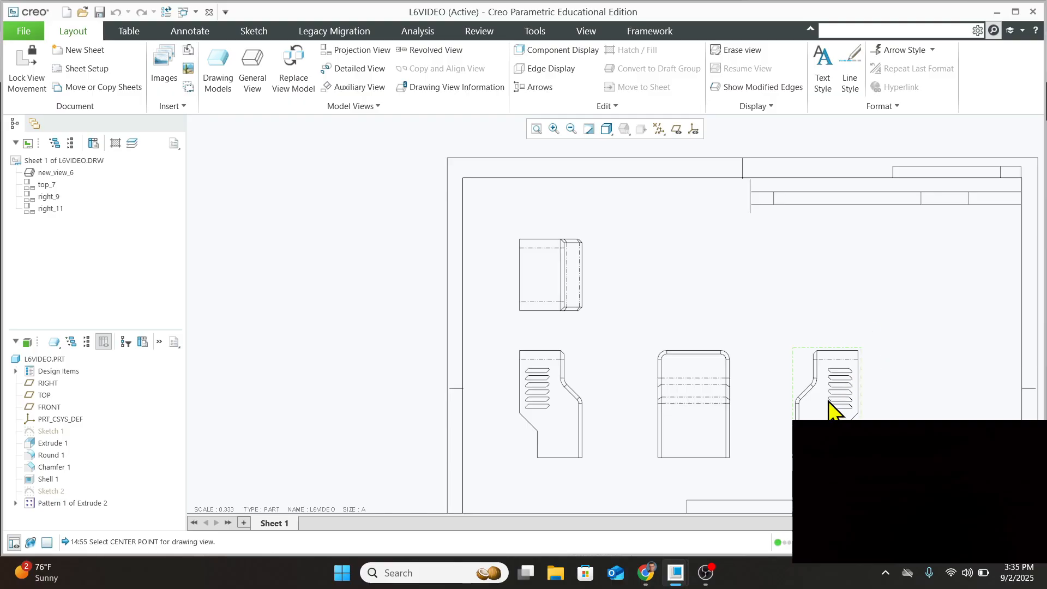
Open the rear view's properties and turn on the display of datum planes in the drawing
scroll(835, 417, up, 1)
scroll(842, 417, down, 1)
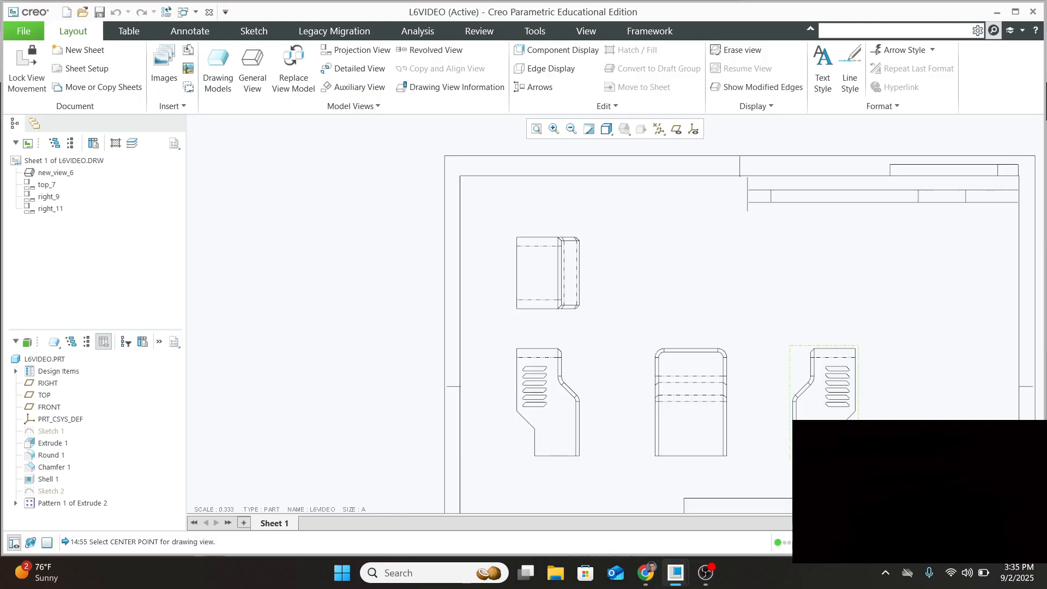
scroll(719, 327, up, 3)
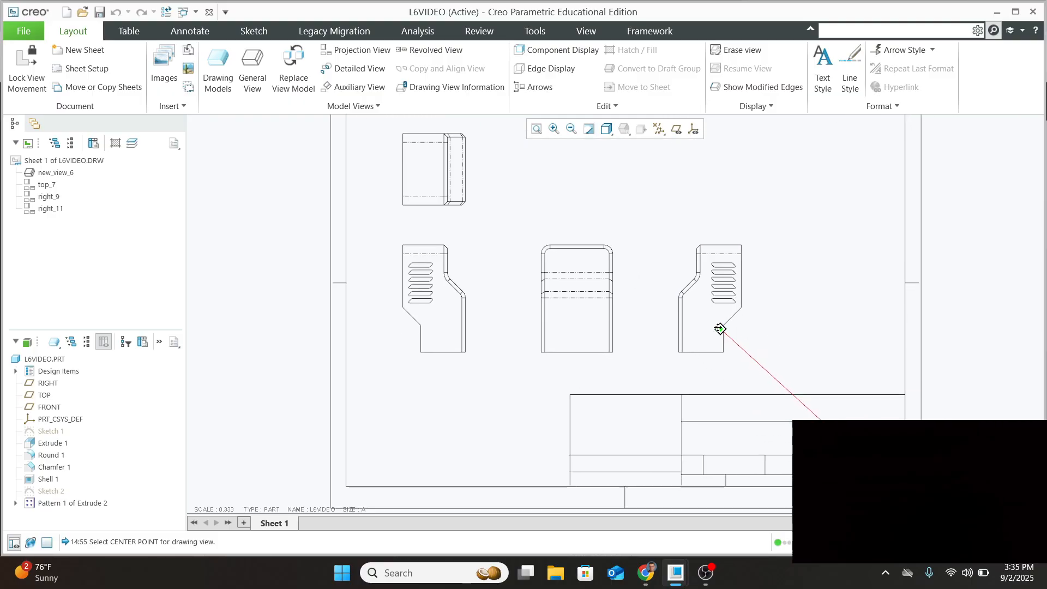
scroll(708, 294, down, 2)
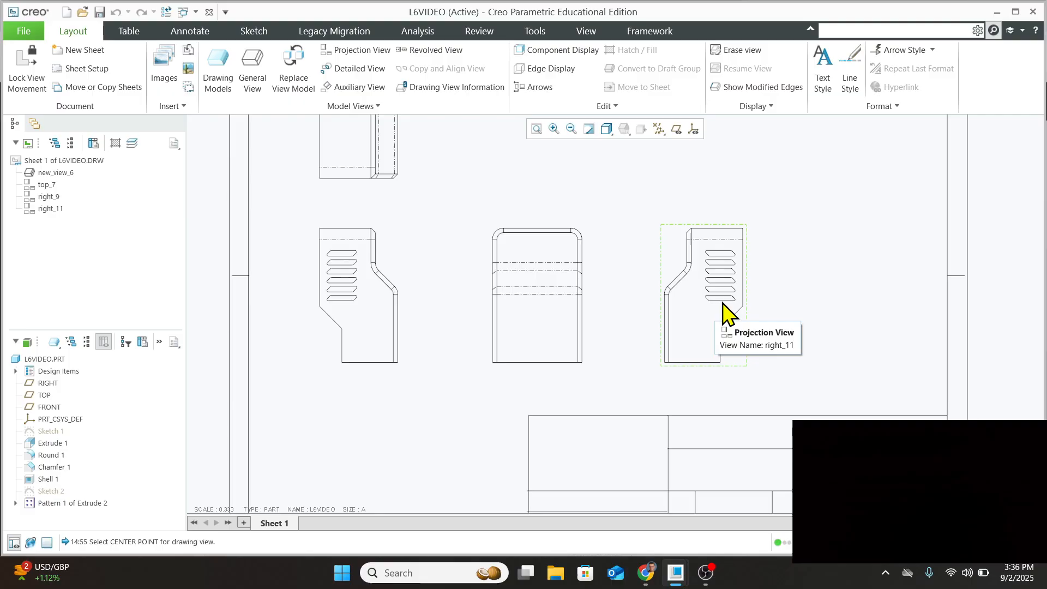
double_click(713, 268)
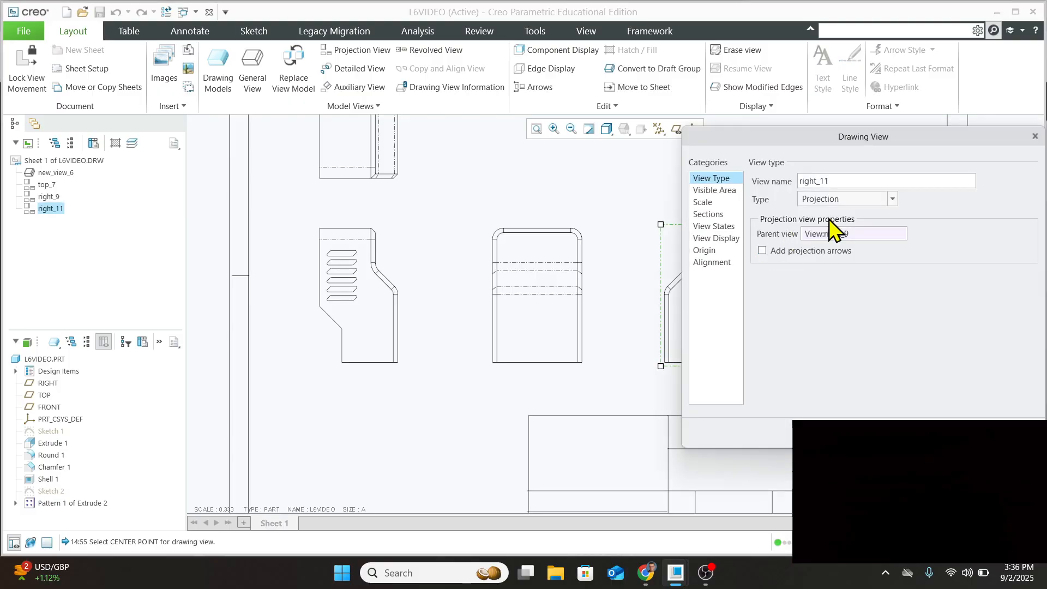
mouse_move(830, 137)
mouse_down()
mouse_move(948, 146)
mouse_move(923, 140)
mouse_up()
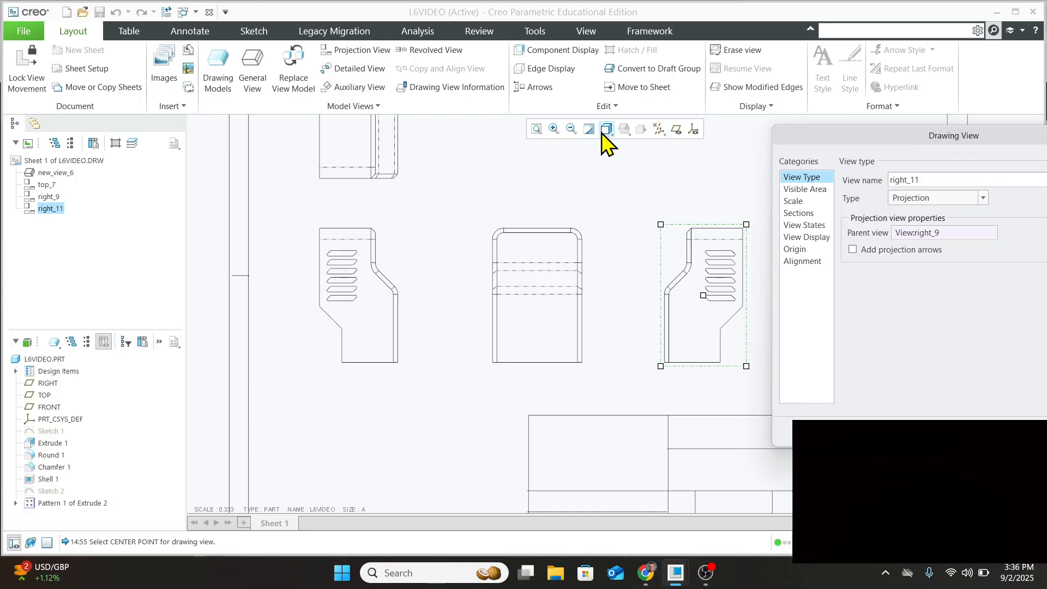
click(676, 129)
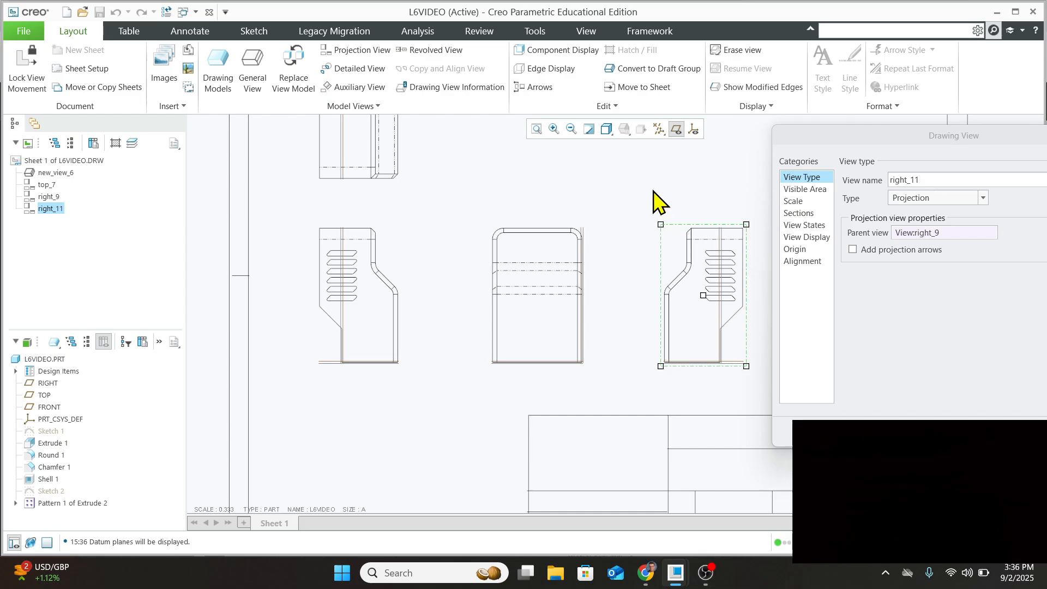
Set the rear view's section option to 2D cross-section
scroll(654, 188, up, 1)
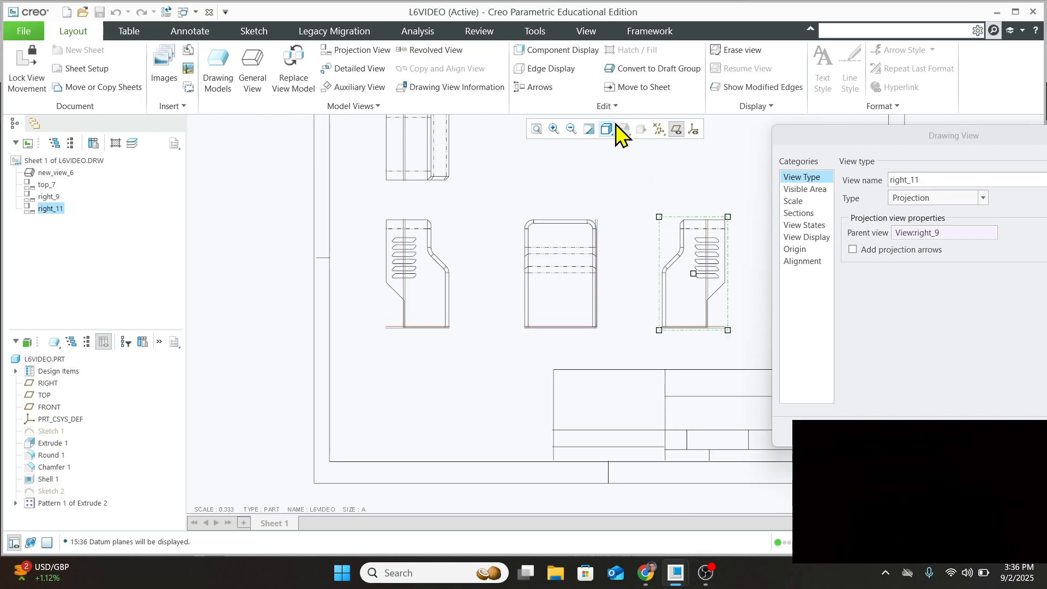
scroll(616, 124, down, 1)
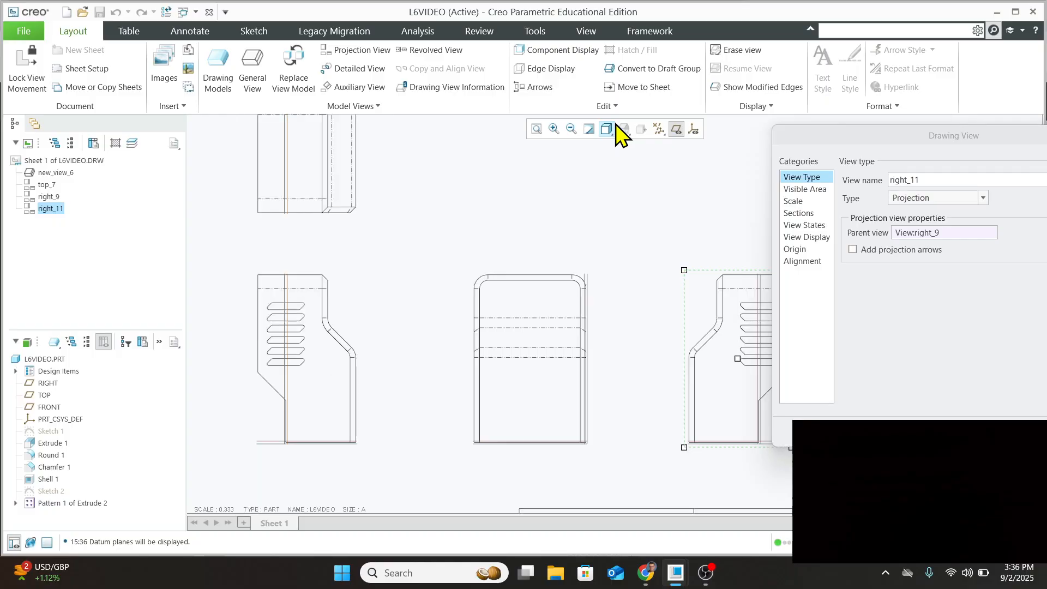
scroll(616, 129, up, 1)
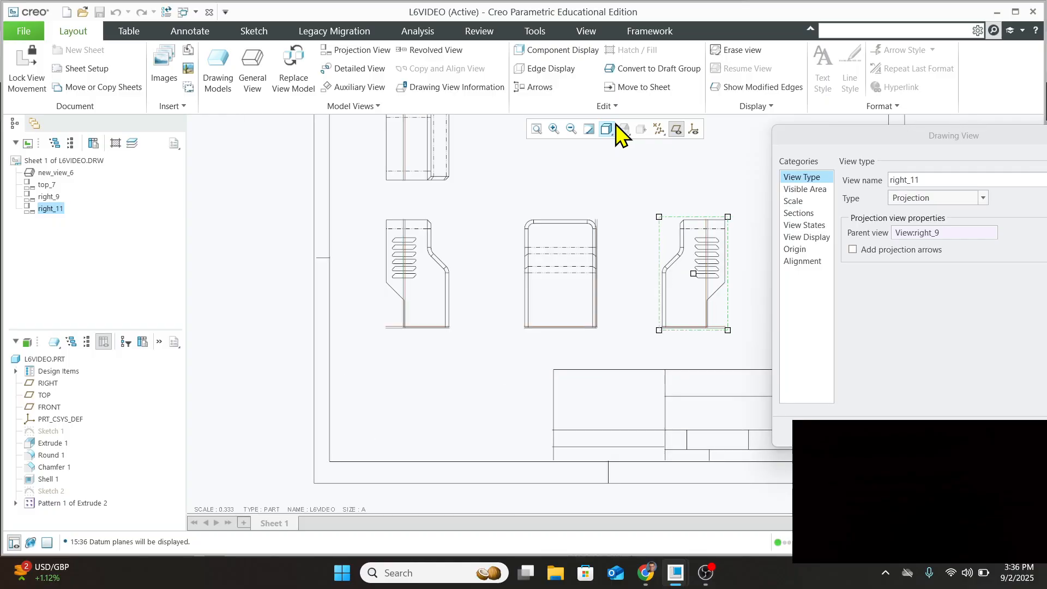
scroll(589, 149, up, 2)
scroll(567, 151, down, 3)
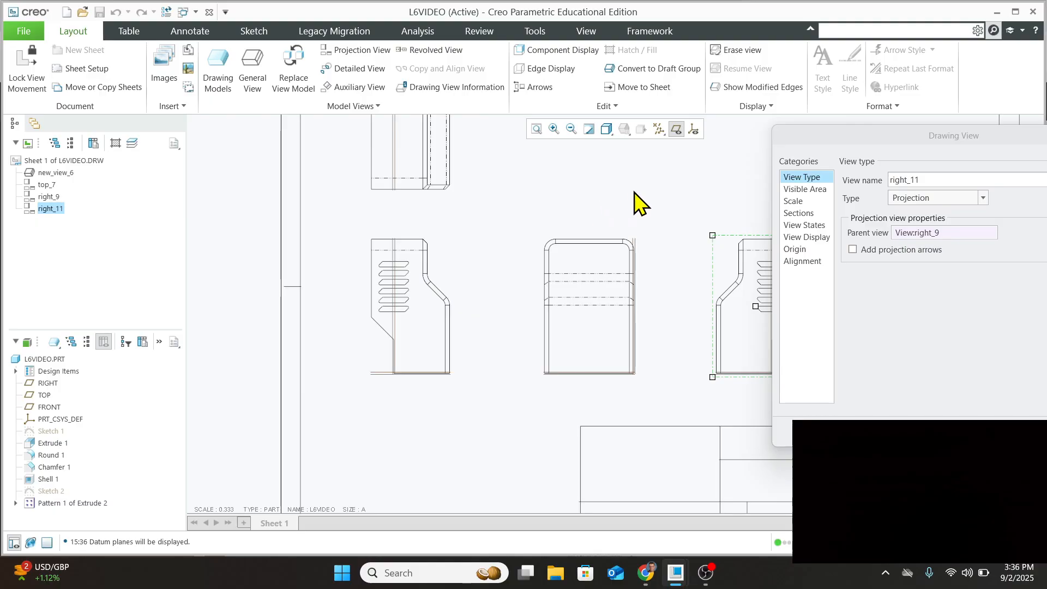
scroll(635, 200, up, 1)
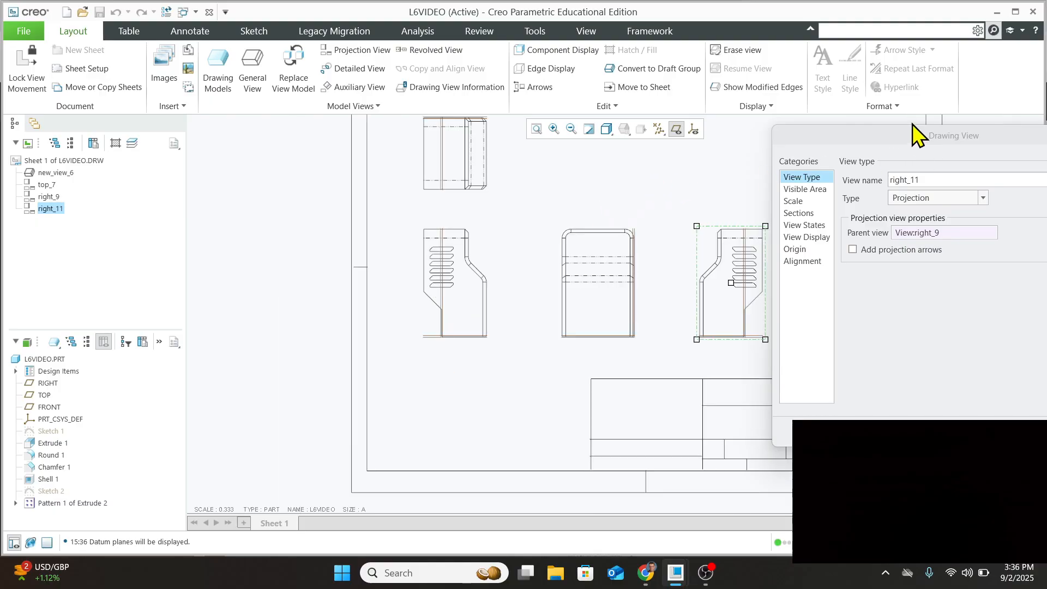
mouse_move(907, 141)
mouse_down()
mouse_move(764, 98)
mouse_move(182, 64)
mouse_move(191, 62)
mouse_up()
click(664, 171)
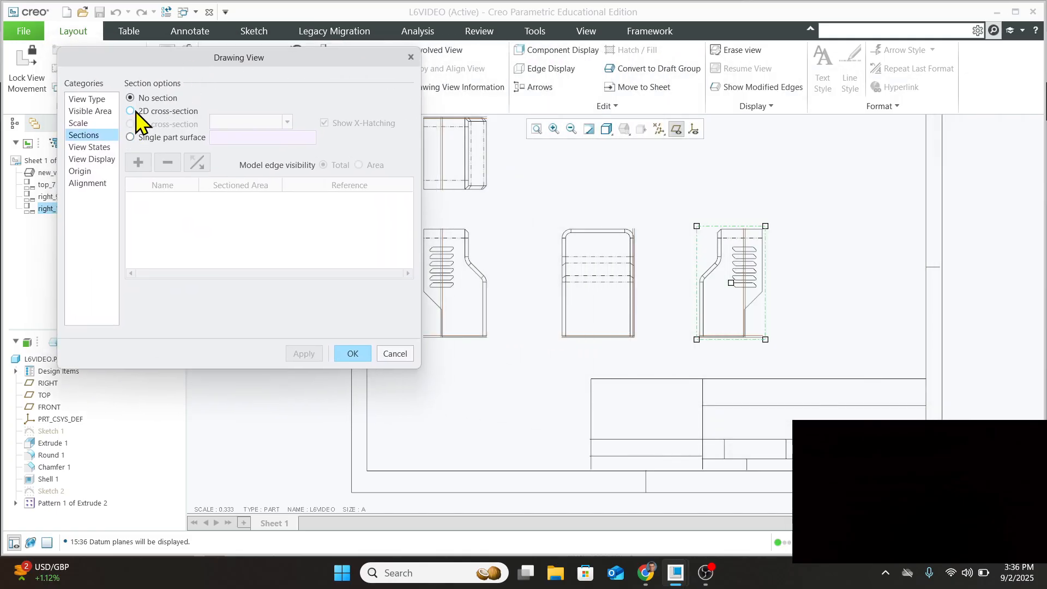
click(131, 111)
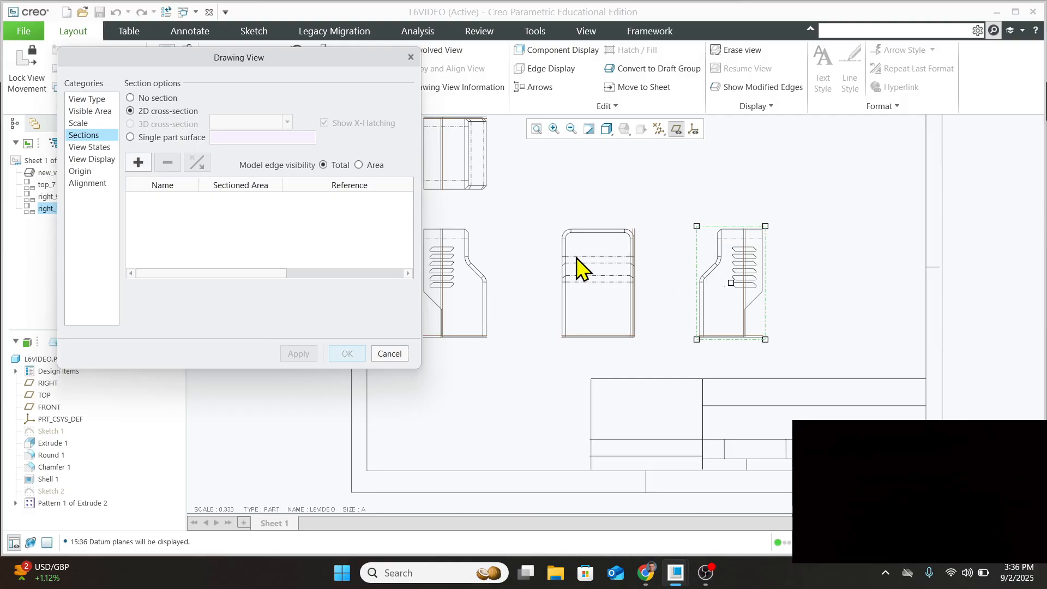
Add a Create New cross-section entry to the rear view and look through its remaining settings
click(138, 162)
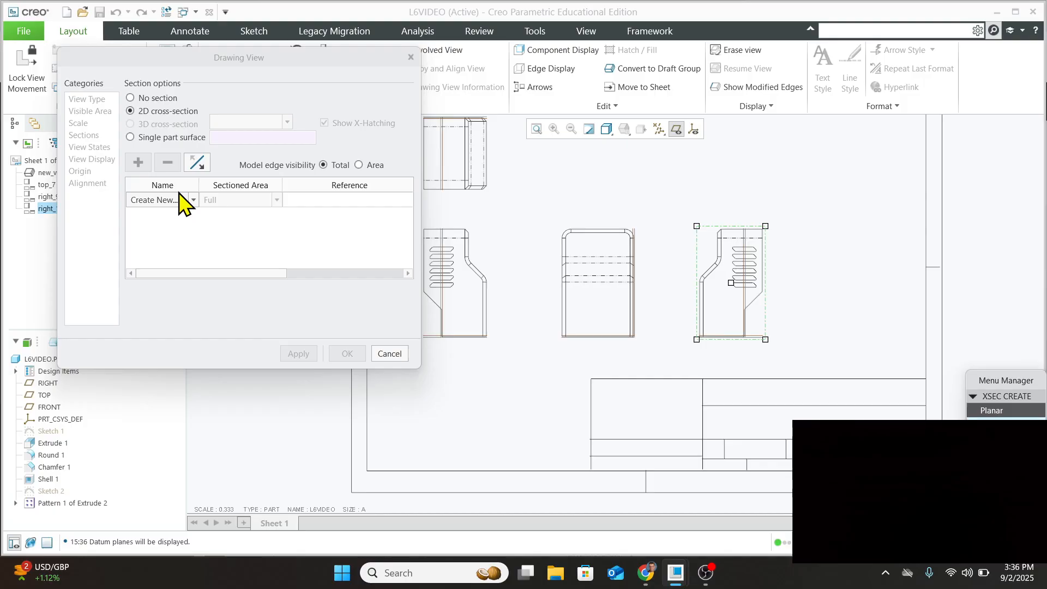
click(166, 200)
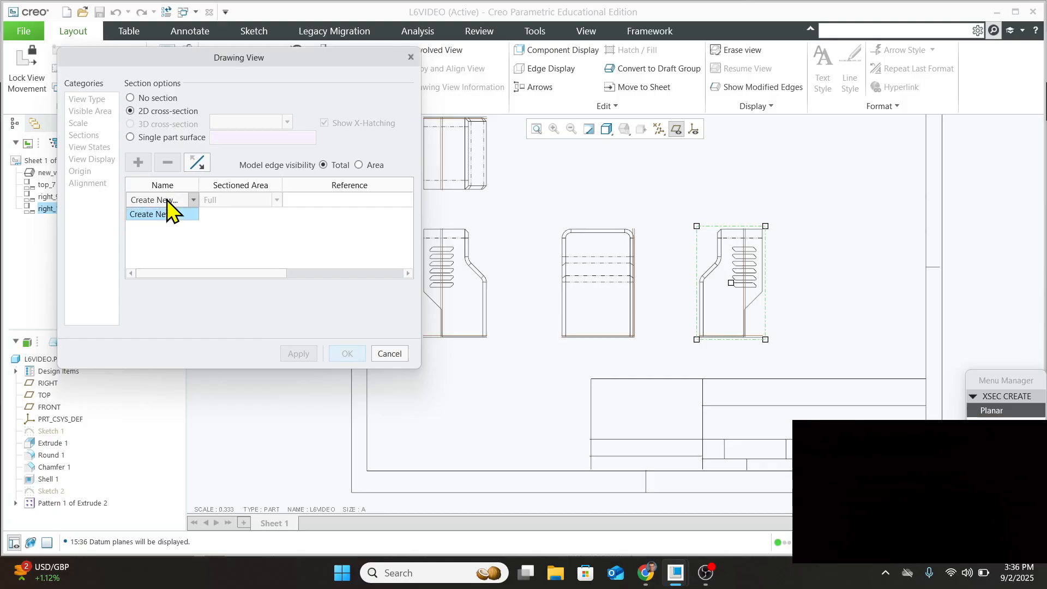
click(181, 215)
drag(215, 273, 256, 260)
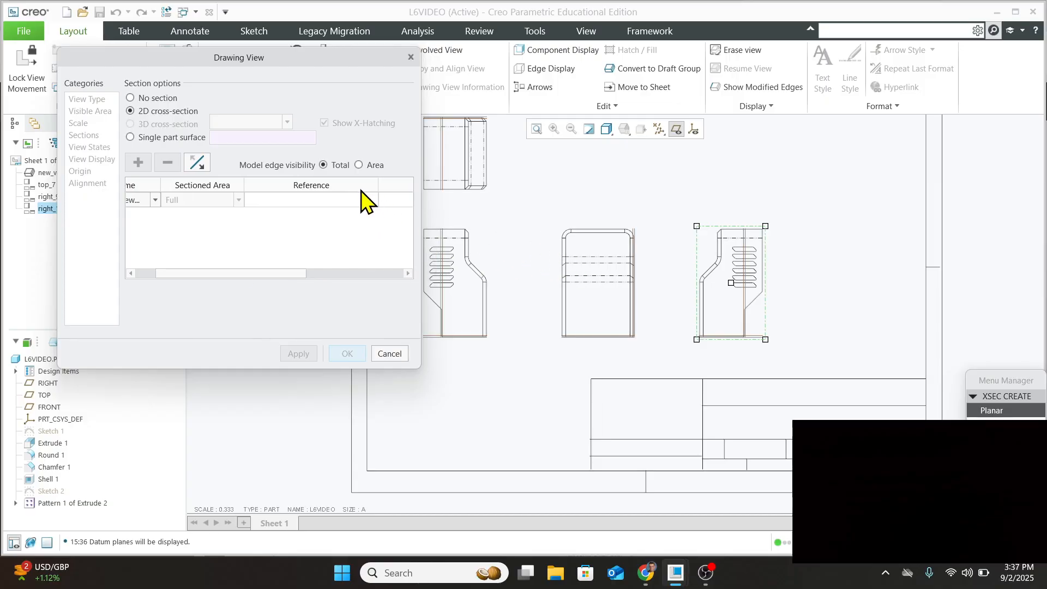
drag(295, 273, 396, 270)
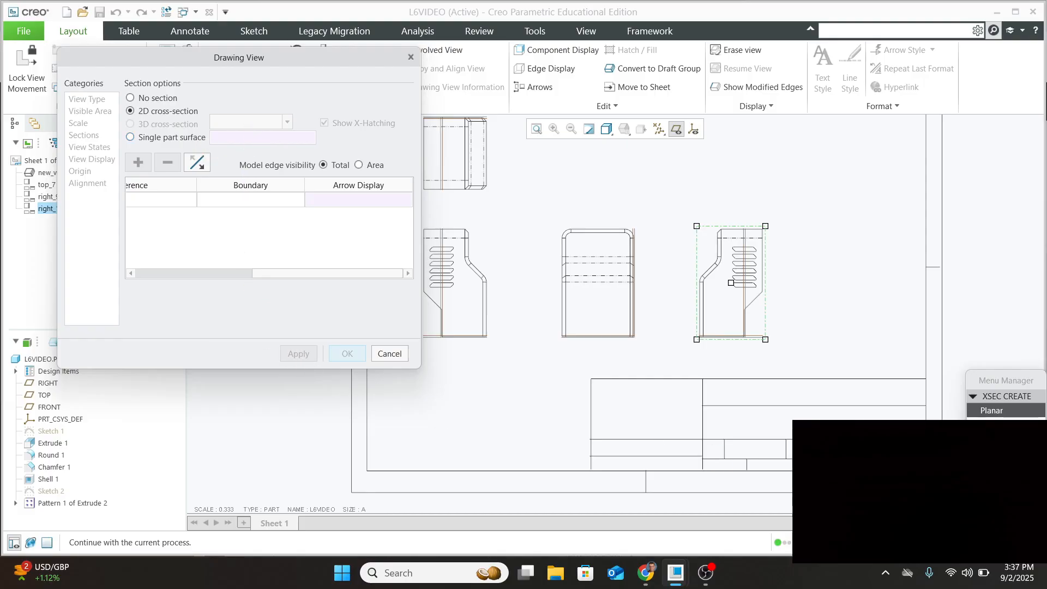
Define the rear view's new cross-section as Planar and name it C
click(992, 413)
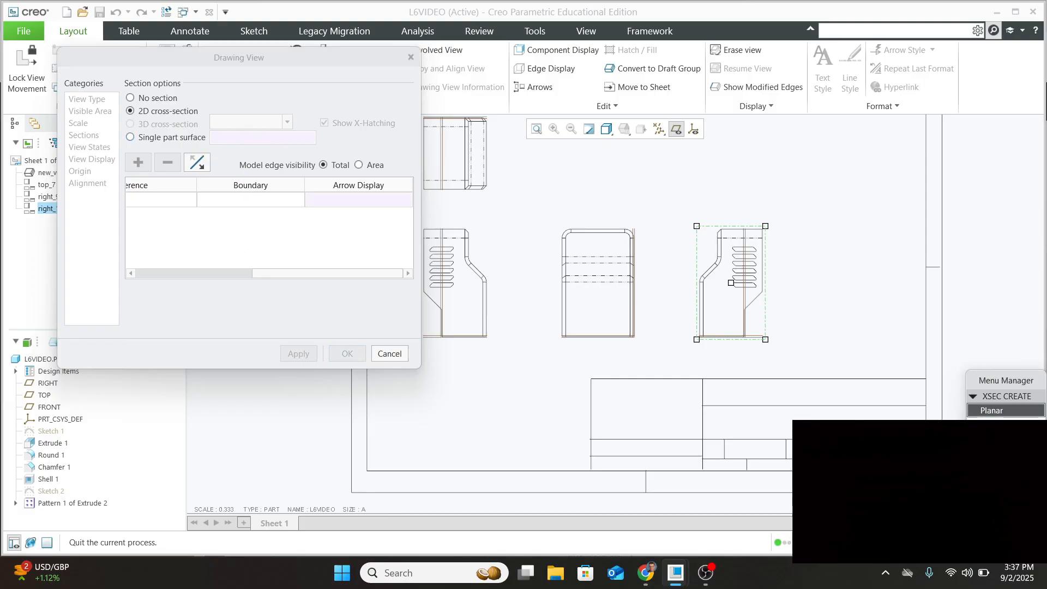
click(992, 495)
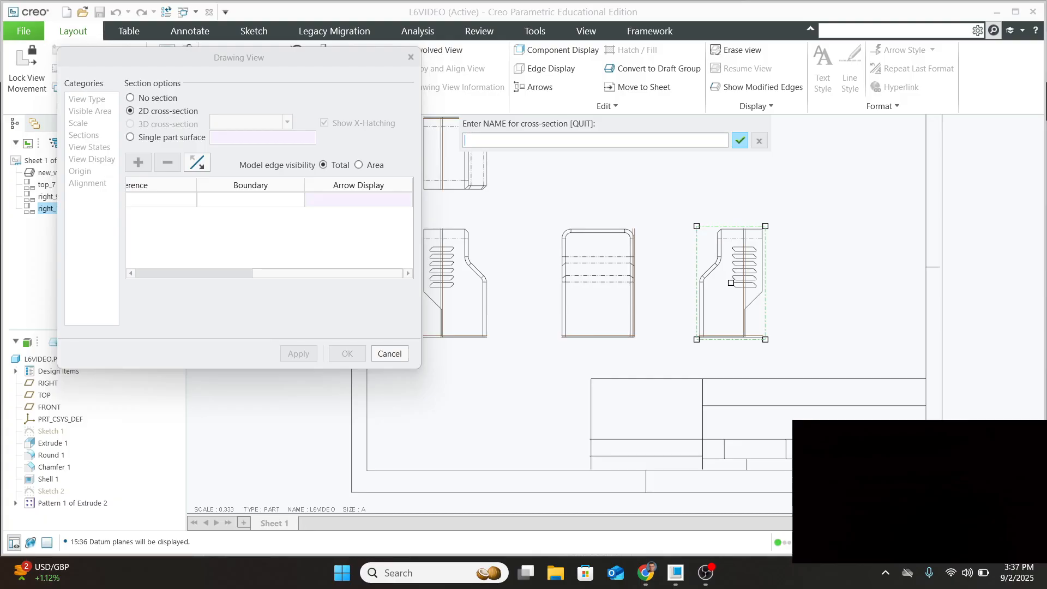
text(C)
click(739, 140)
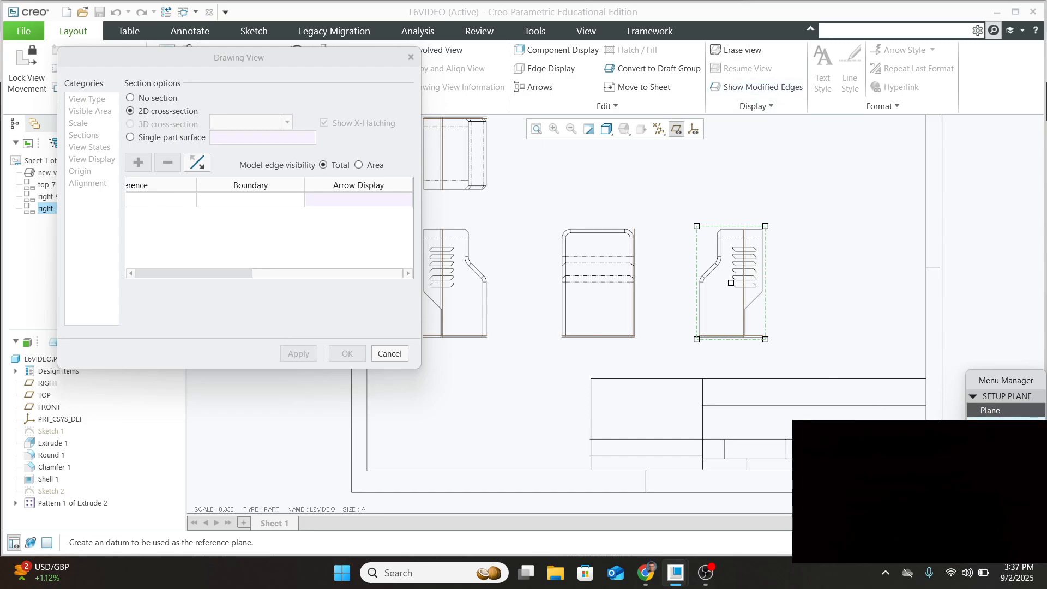
Try to make a Through datum as the cutting plane for section C, and return to choosing an existing plane
click(992, 424)
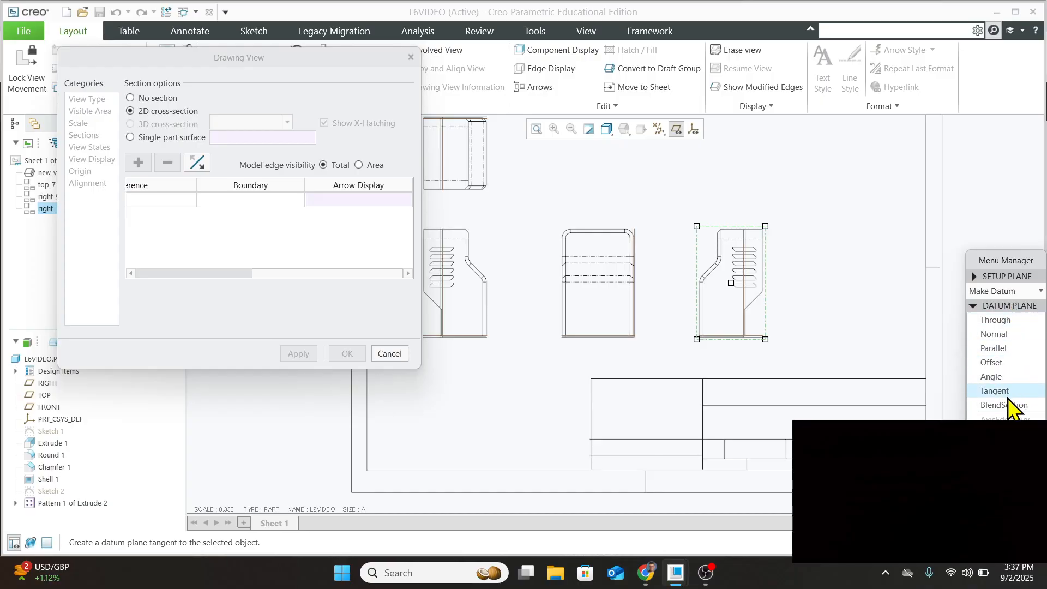
click(997, 321)
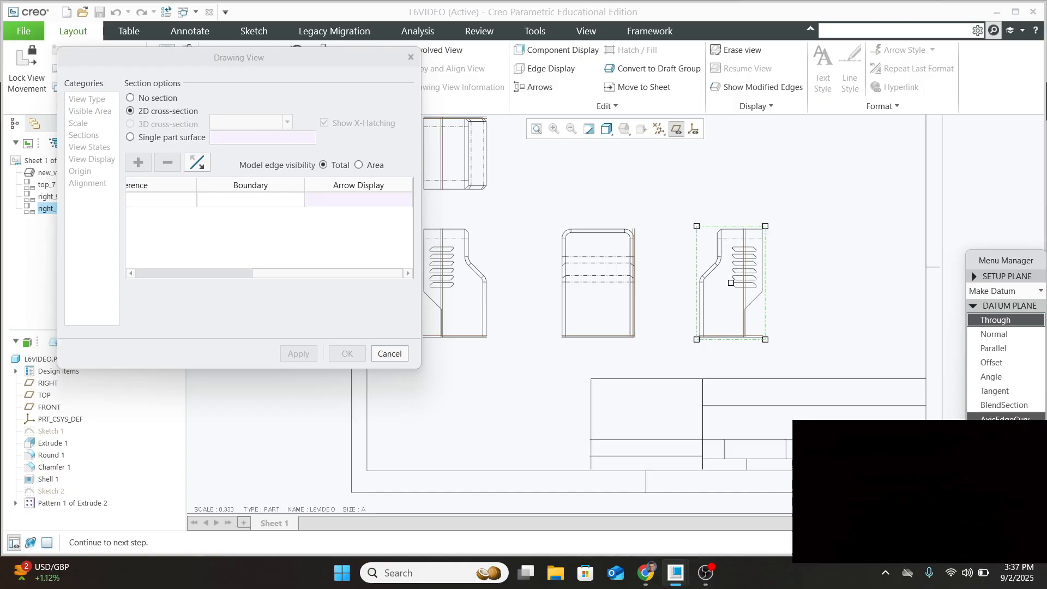
click(993, 560)
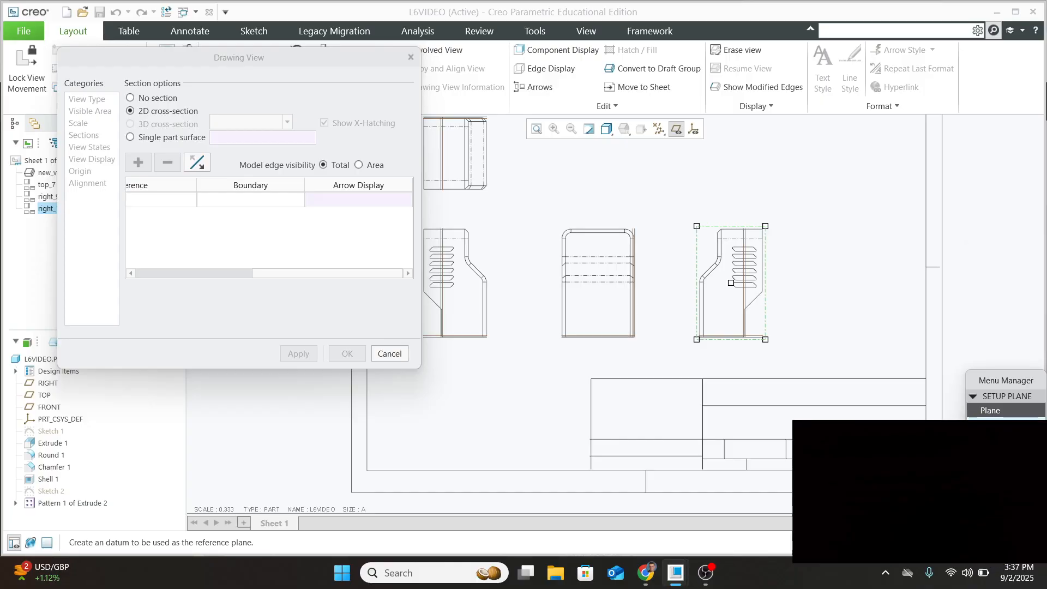
click(995, 411)
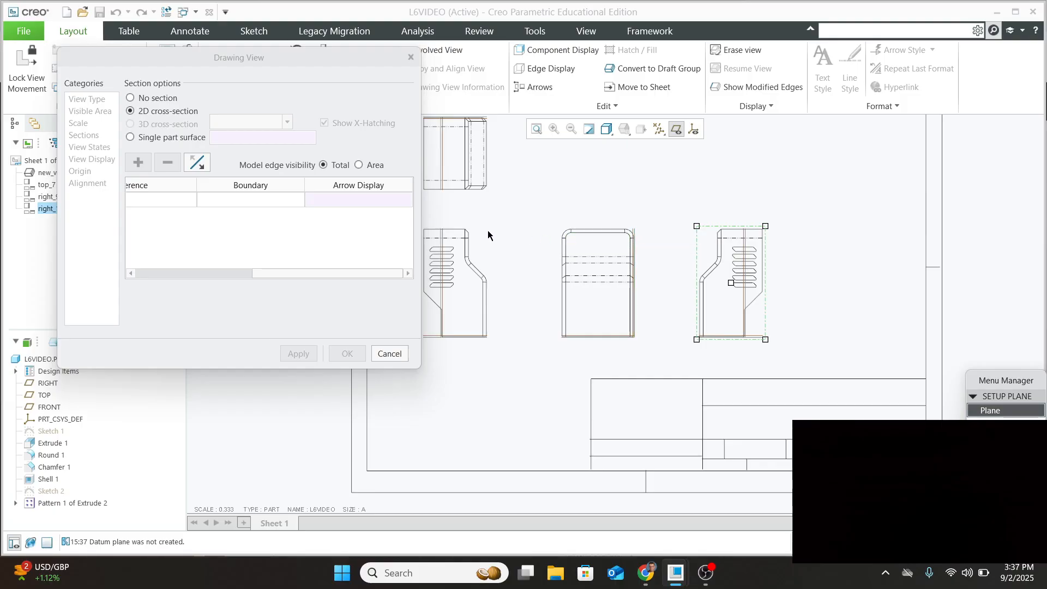
Cancel the rear view's cross-section setup and switch to the L6VIDEO part window
scroll(487, 230, down, 5)
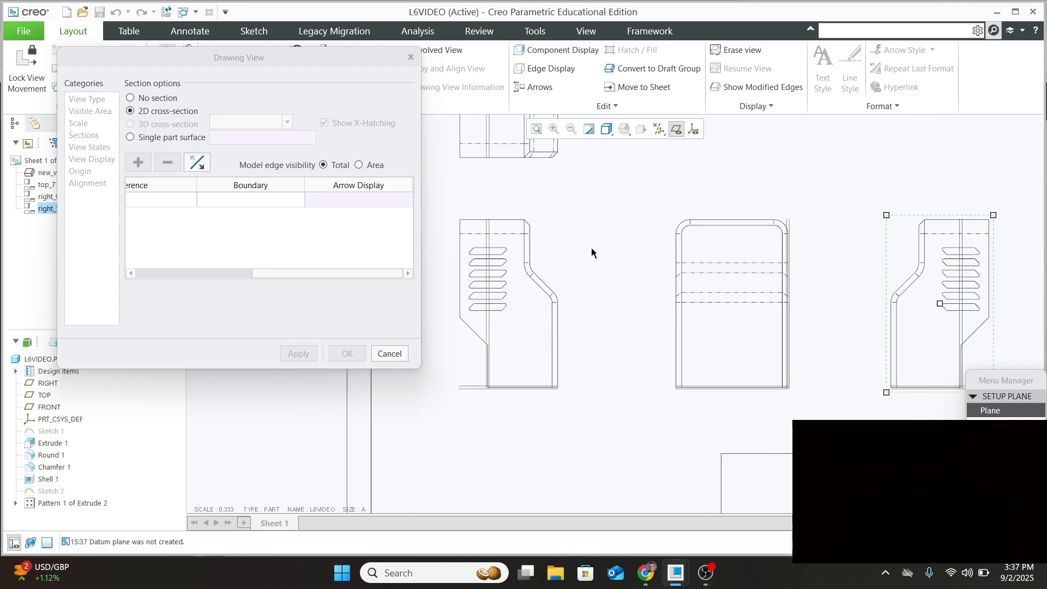
scroll(567, 221, up, 4)
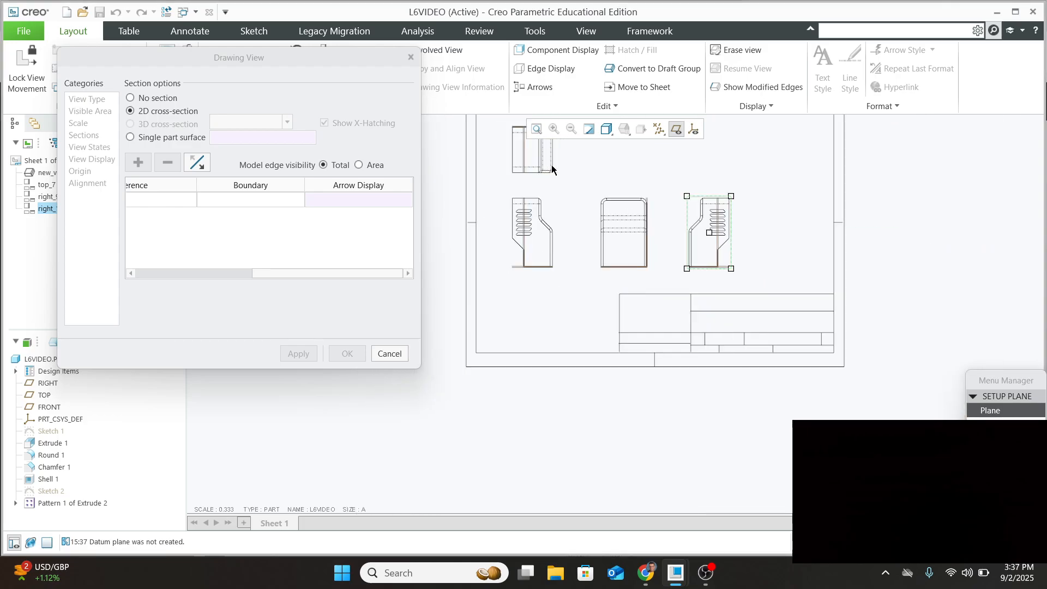
scroll(571, 228, down, 5)
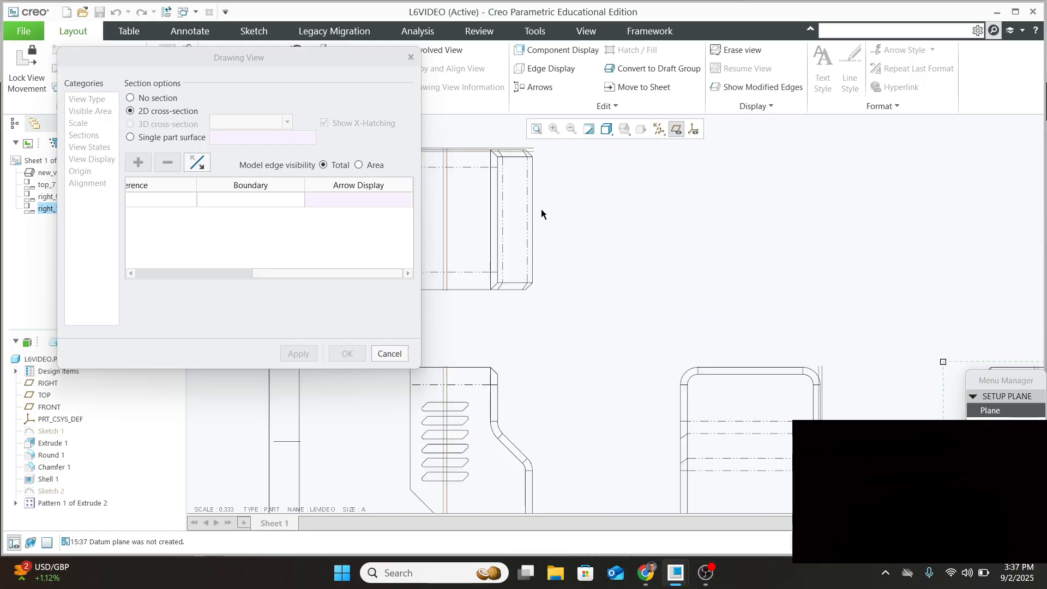
scroll(554, 218, up, 1)
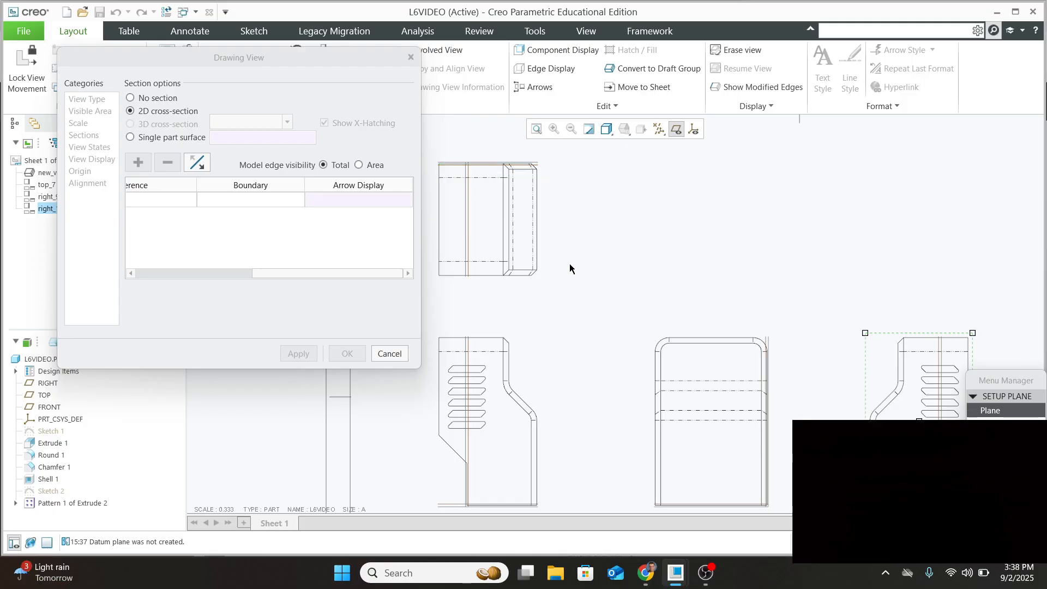
scroll(577, 287, up, 1)
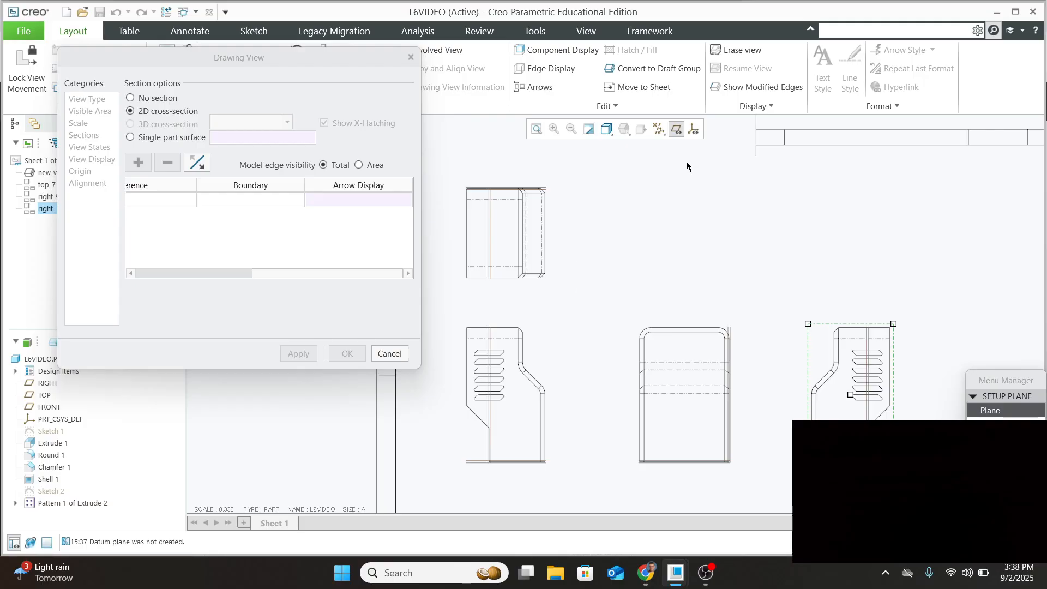
click(399, 351)
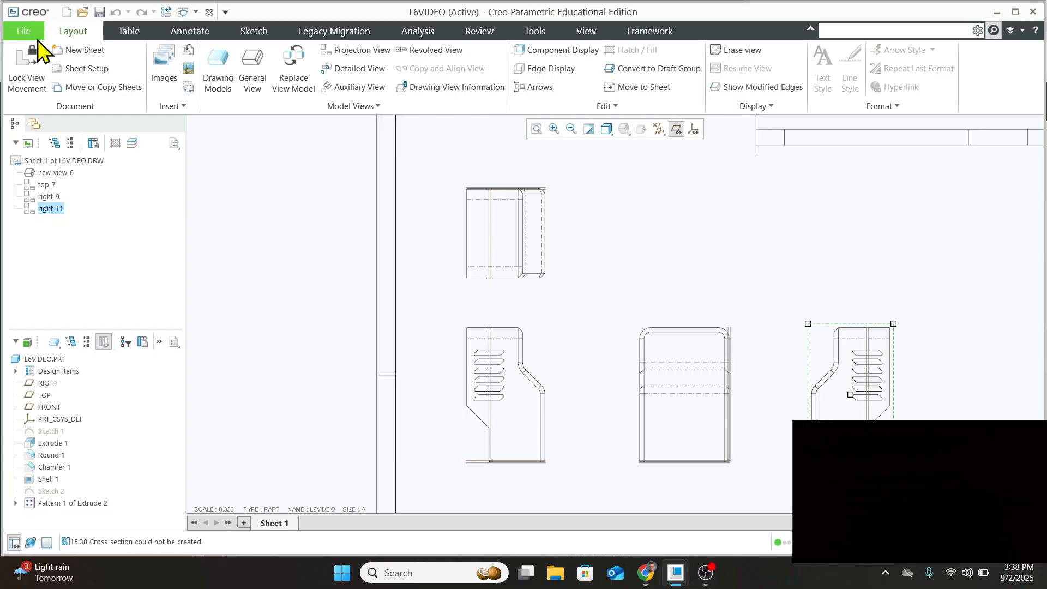
click(997, 11)
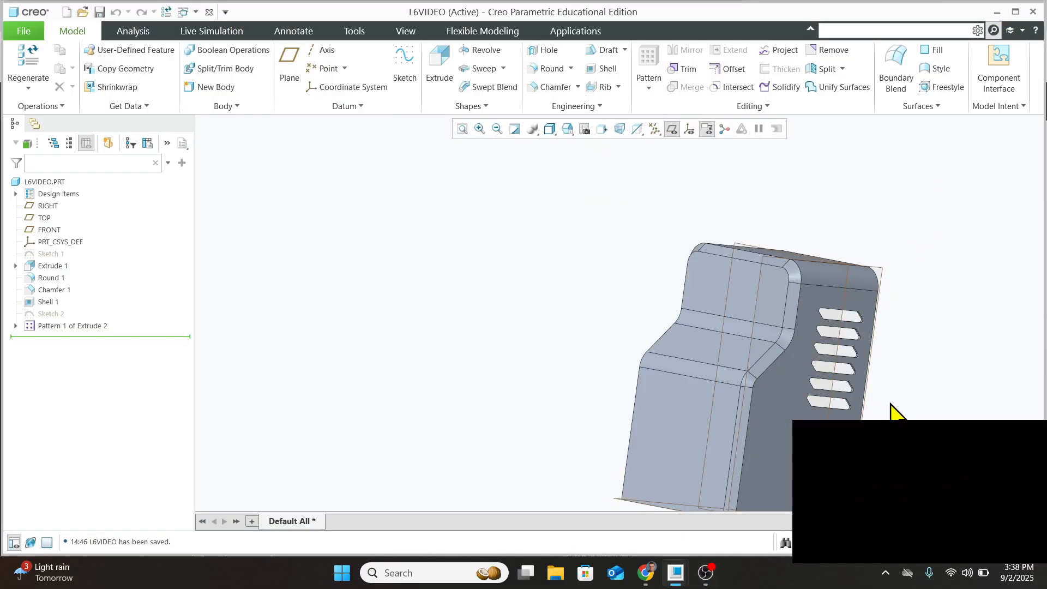
Redefine Extrude 1 of the L6VIDEO part and set its Side 1 depth to 2
middle_drag(888, 400, 784, 402)
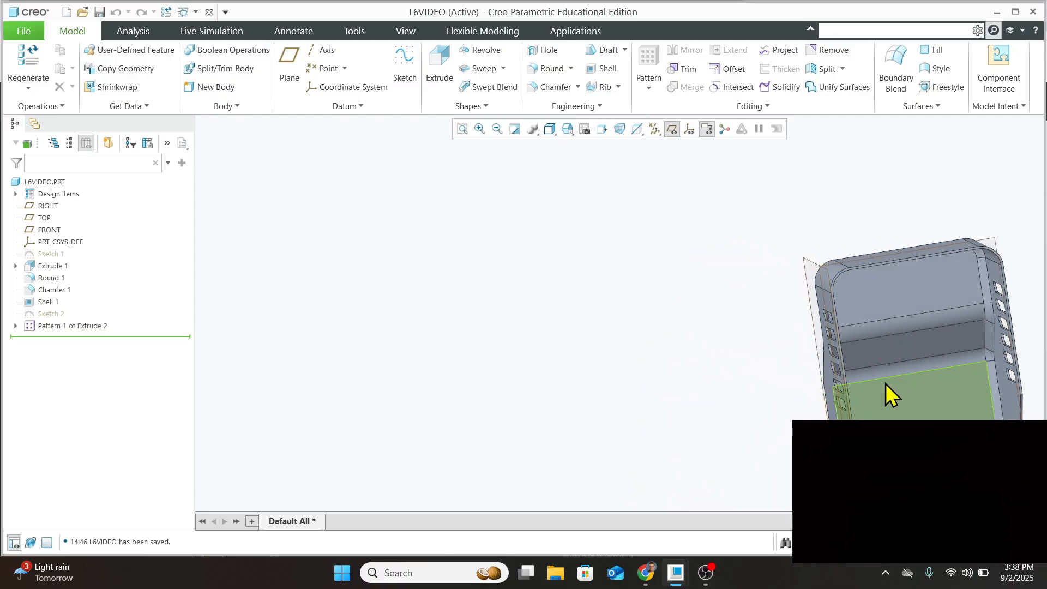
scroll(955, 387, down, 2)
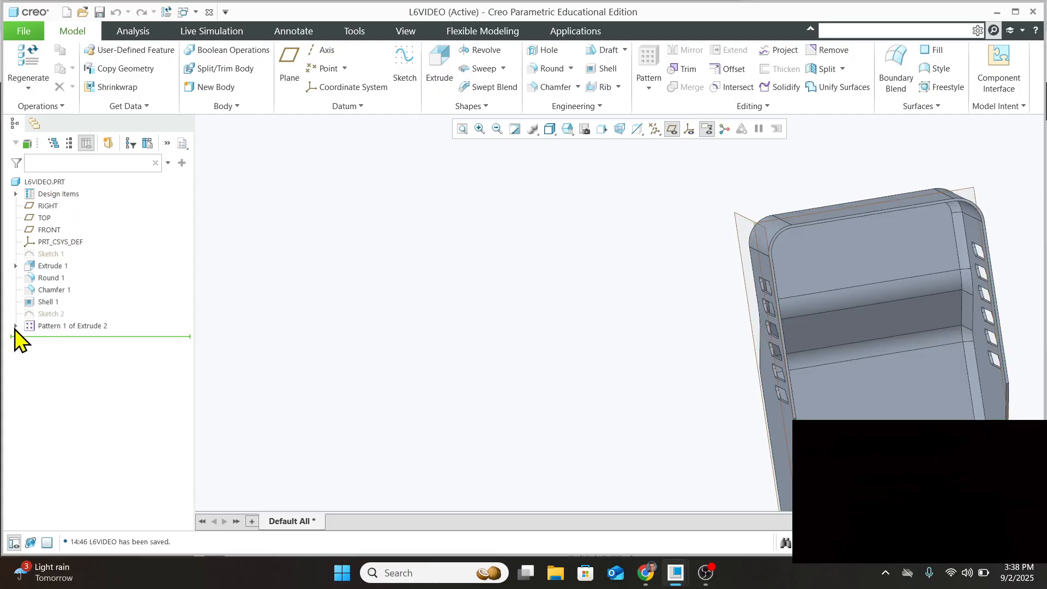
click(51, 267)
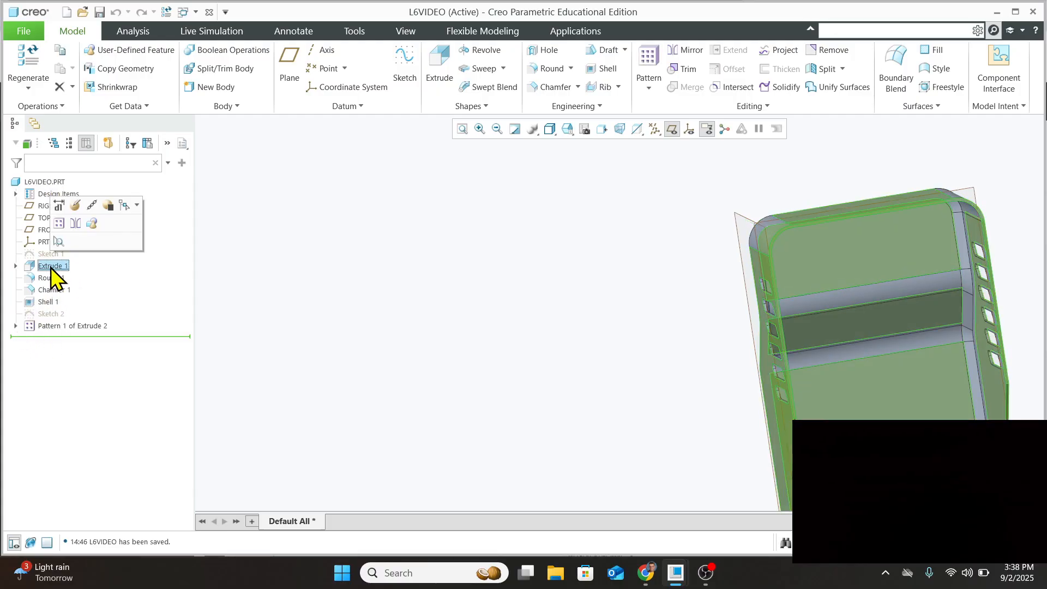
click(76, 205)
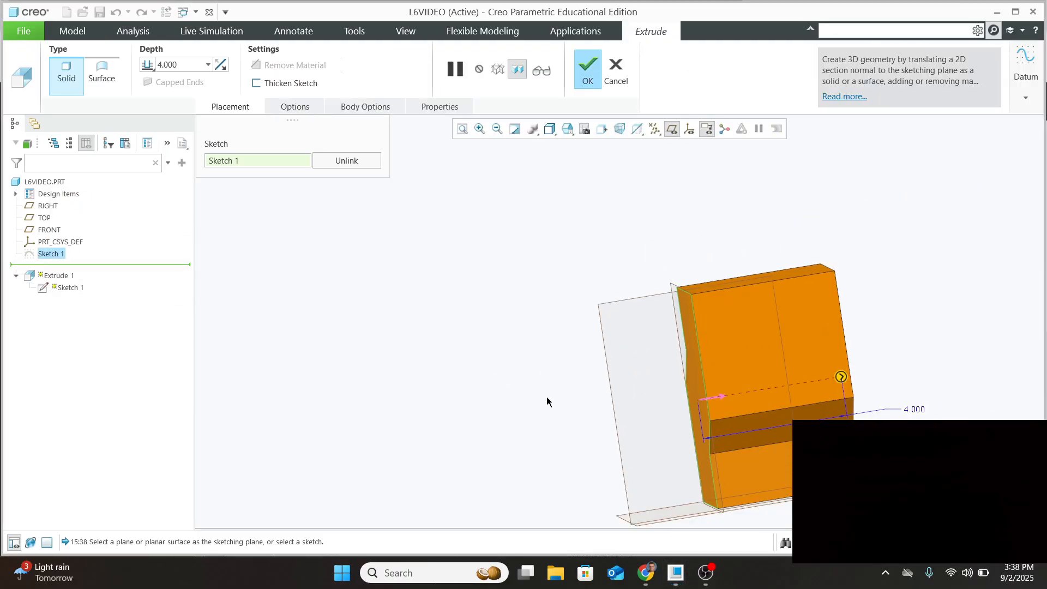
click(209, 65)
click(209, 65)
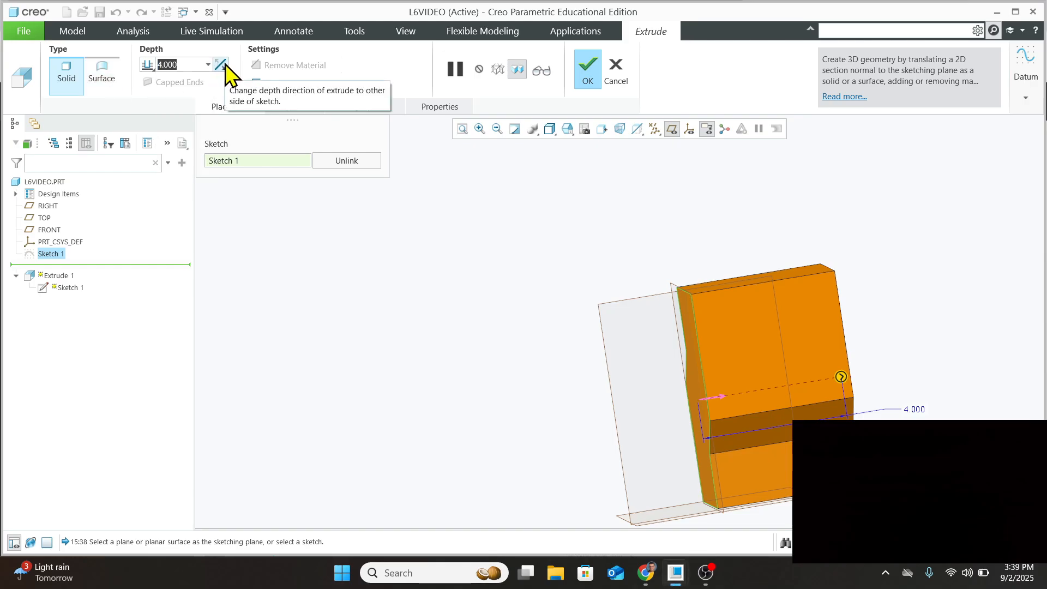
click(309, 108)
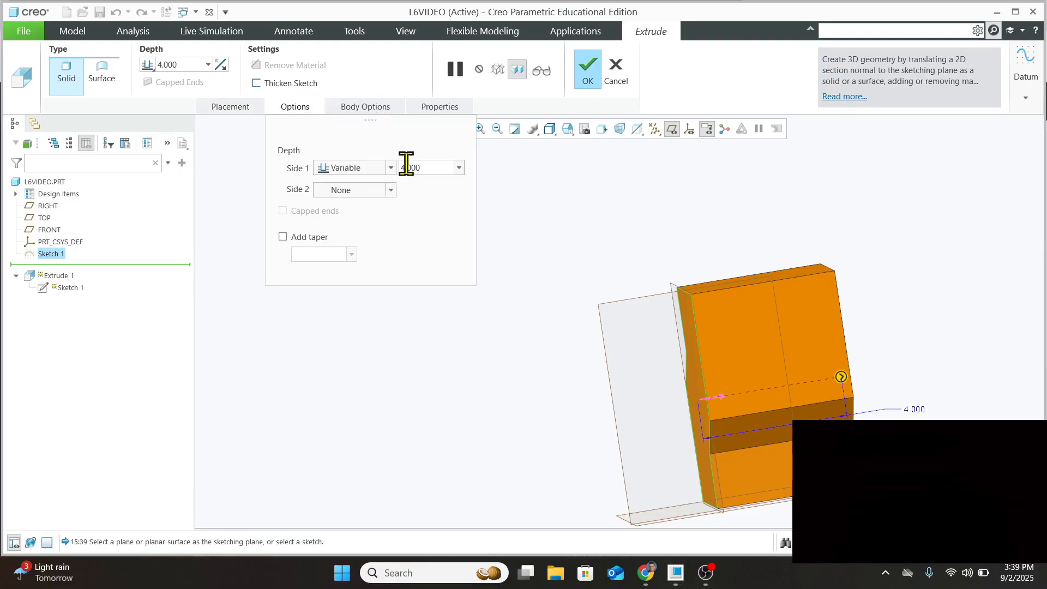
double_click(434, 164)
text(2)
Make Side 2 of Extrude 1 Variable with a depth of 2 and accept the redefined extrusion
click(392, 189)
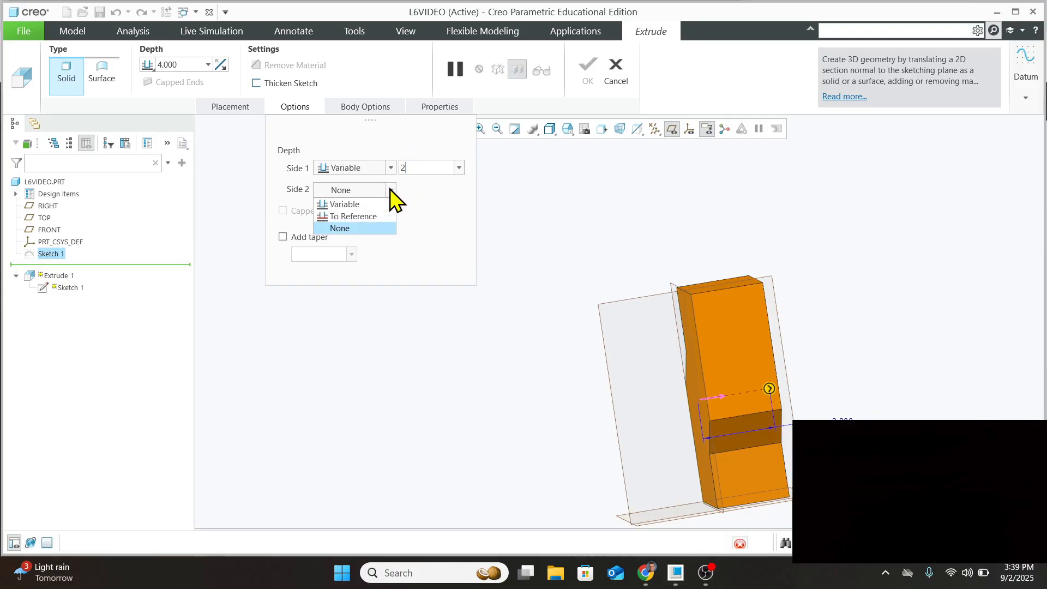
click(377, 205)
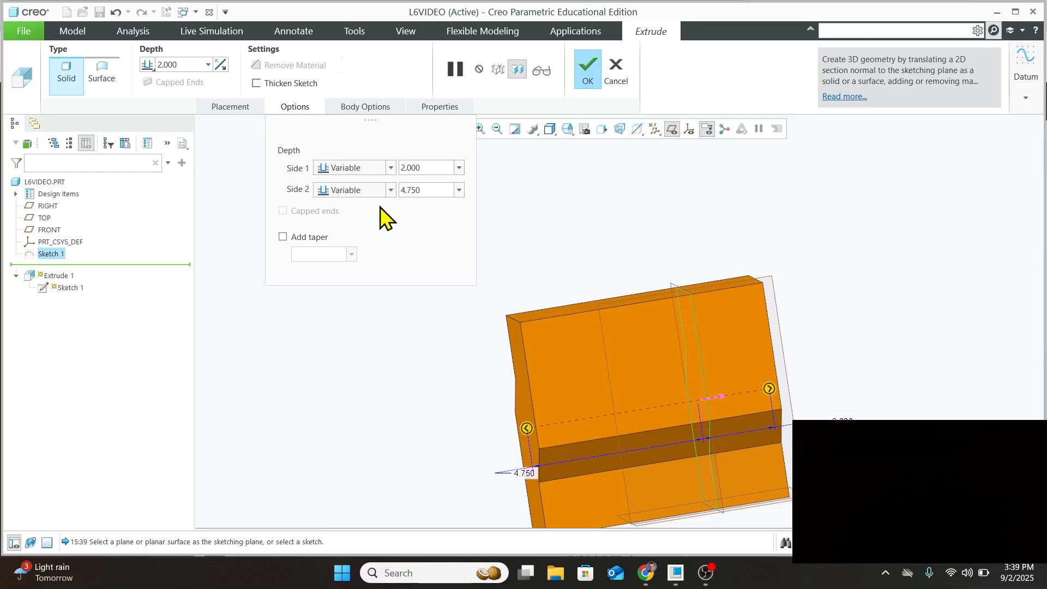
drag(420, 191, 395, 190)
text(2)
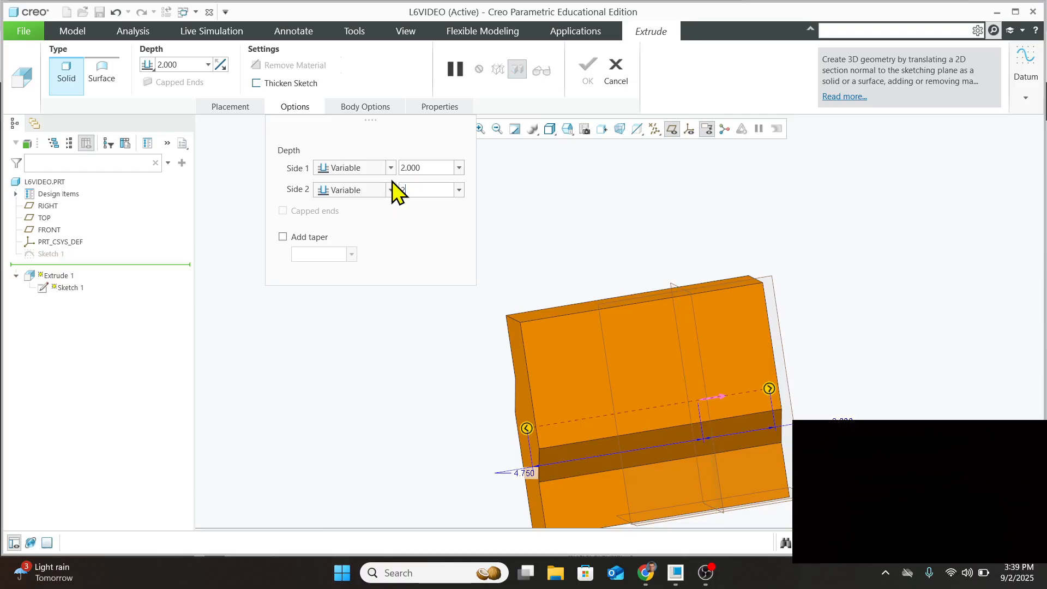
double_click(438, 168)
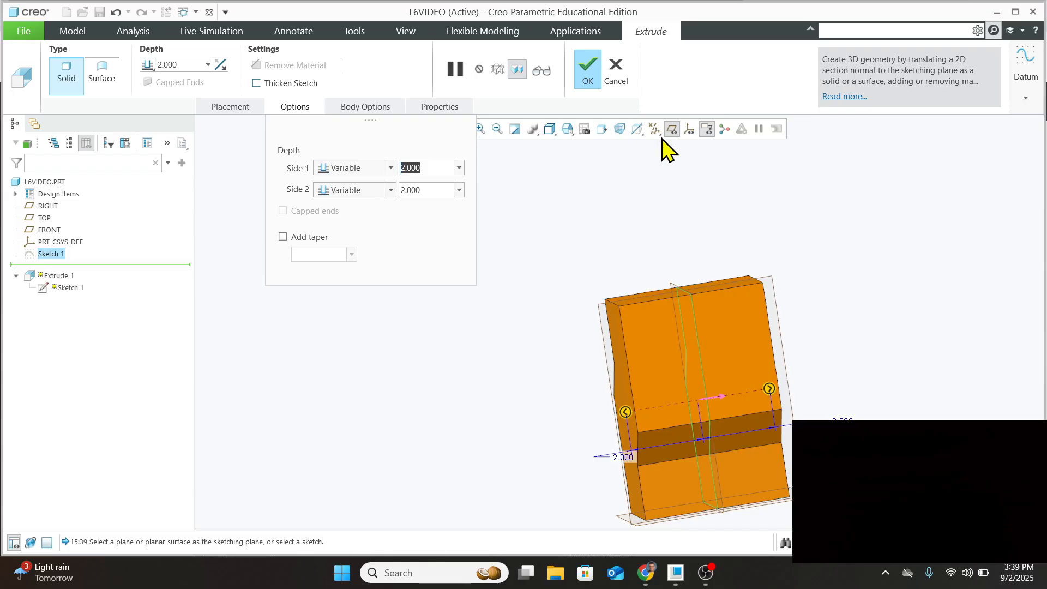
click(587, 71)
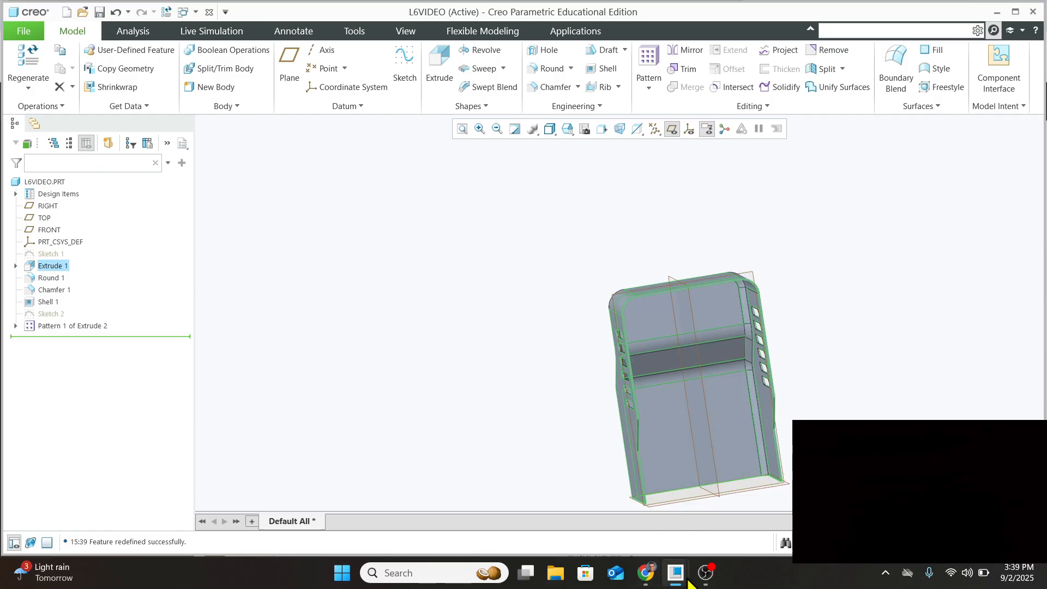
Switch back to the L6VIDEO drawing and add a new 2D cross-section entry to the rear view right_11
mouse_move(688, 581)
click(721, 462)
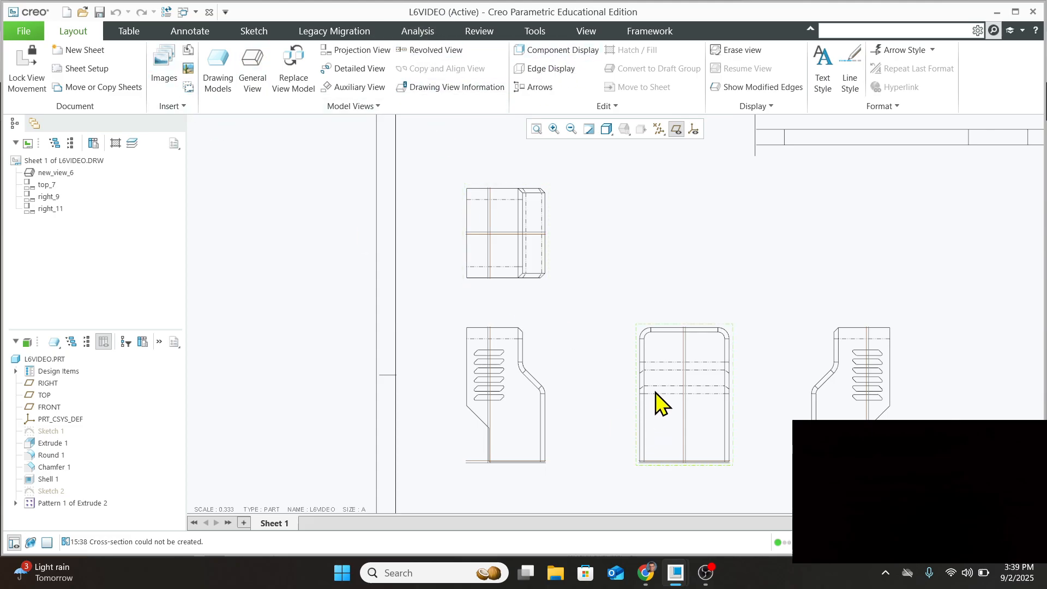
double_click(844, 400)
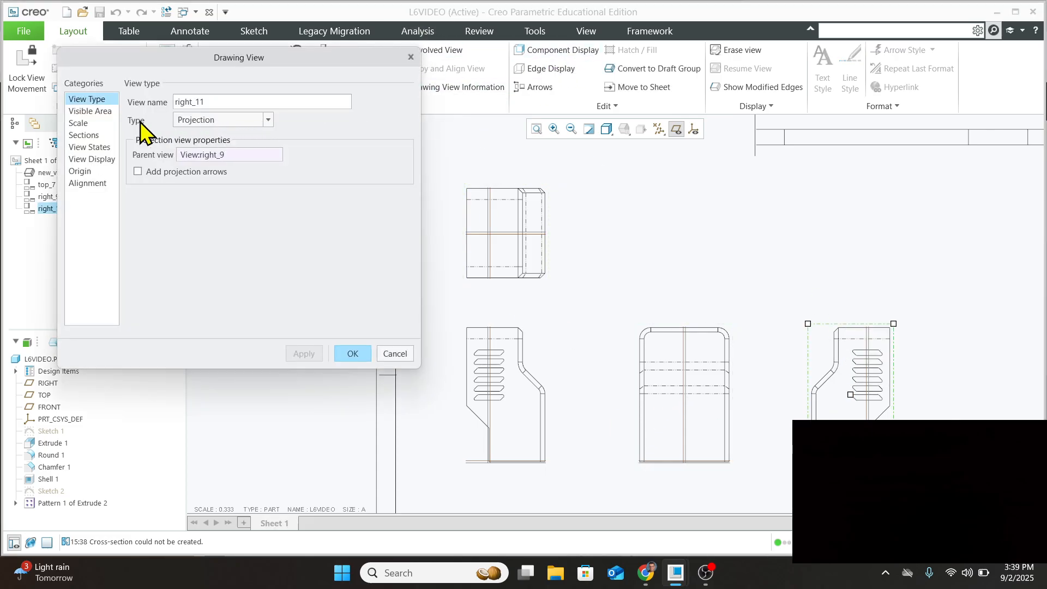
click(96, 135)
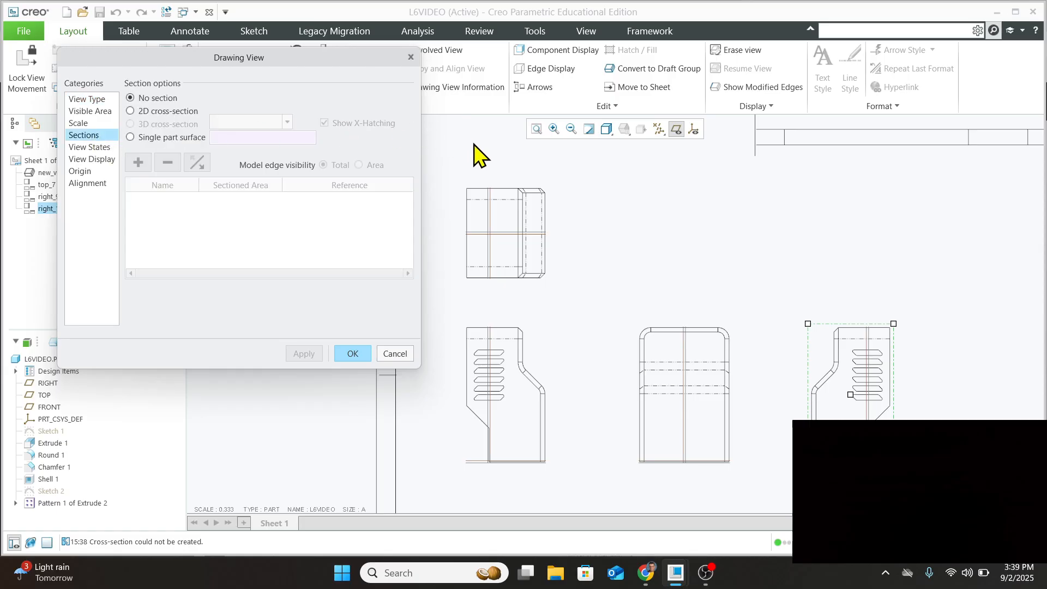
click(131, 111)
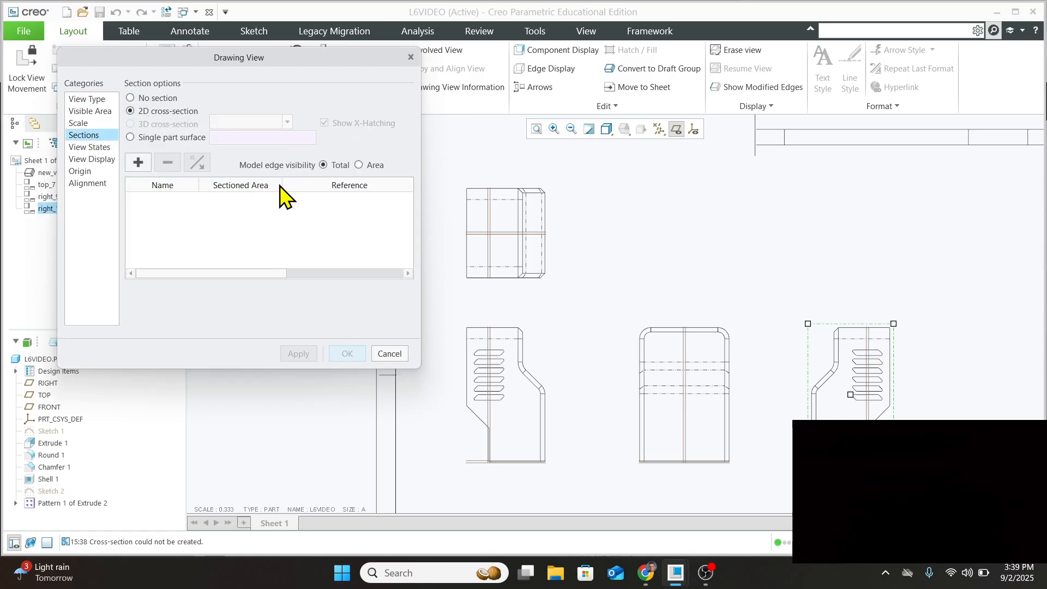
click(140, 163)
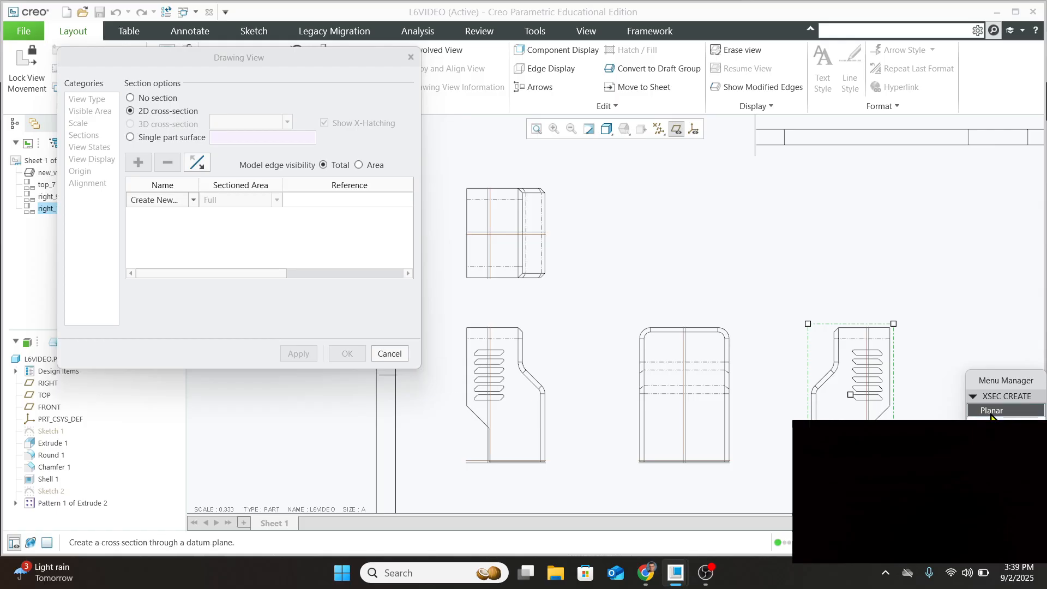
Name the planar cross-section A, cut it through the datum plane along the middle of view right_9, and apply it to the rear view
click(992, 497)
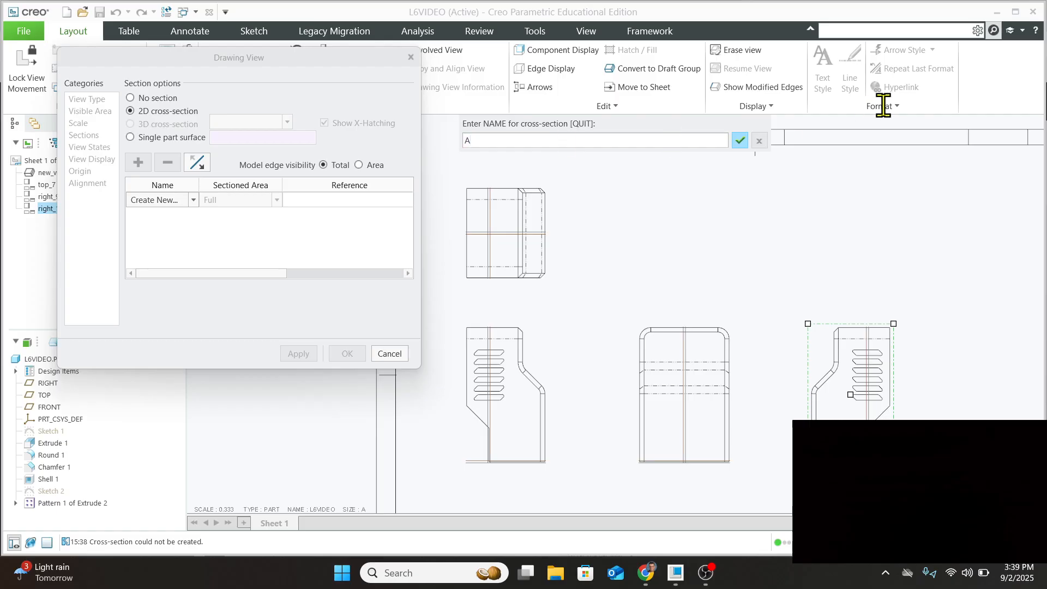
click(739, 140)
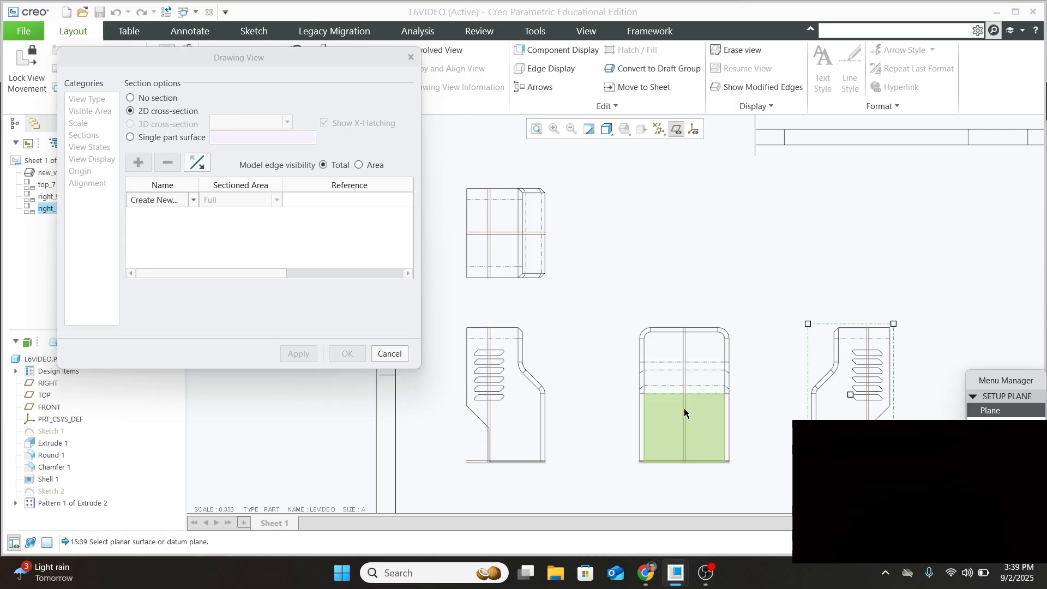
click(684, 326)
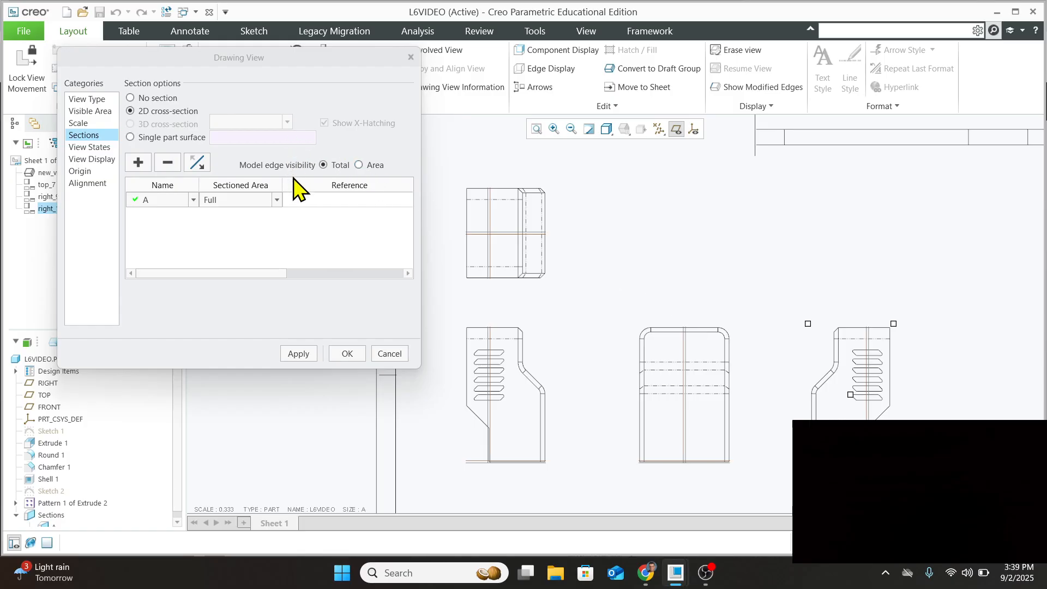
click(299, 354)
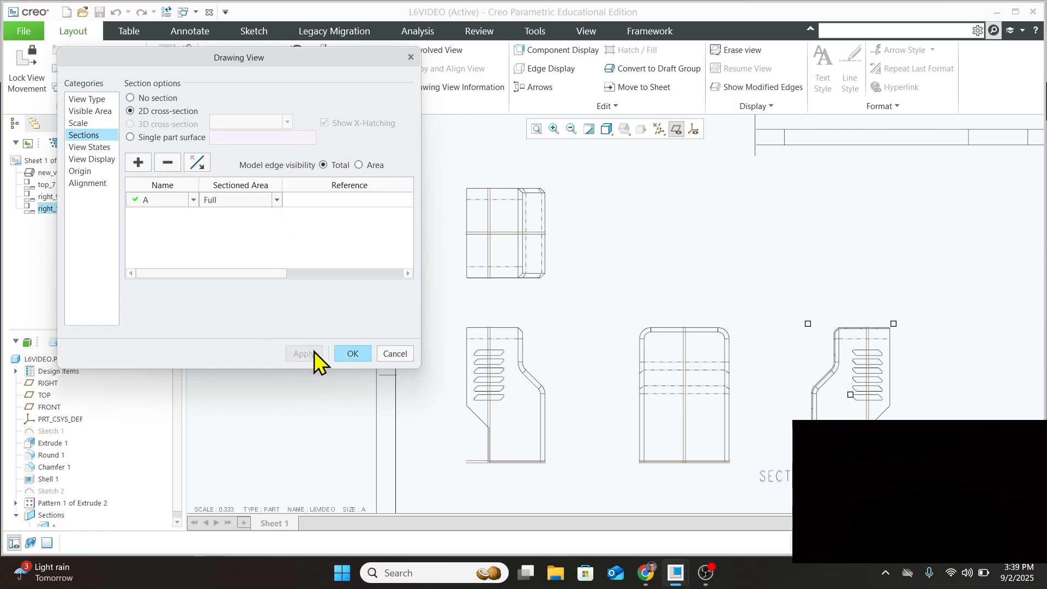
click(351, 353)
Examine the hatching and cut wall edges of the rear section view up close and against the neighbouring views
scroll(874, 410, up, 3)
scroll(873, 410, up, 2)
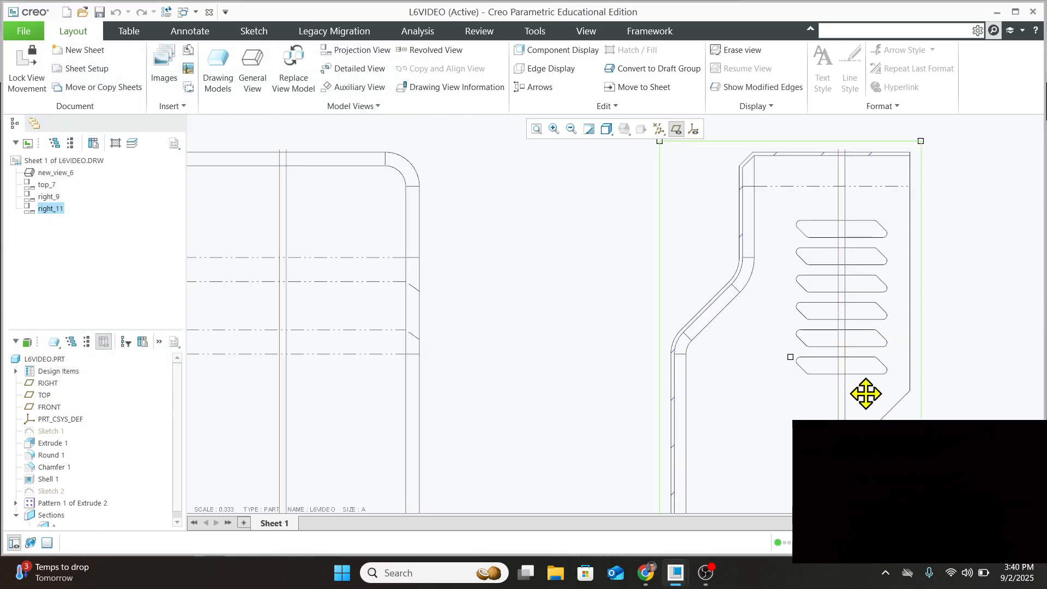
scroll(837, 390, up, 2)
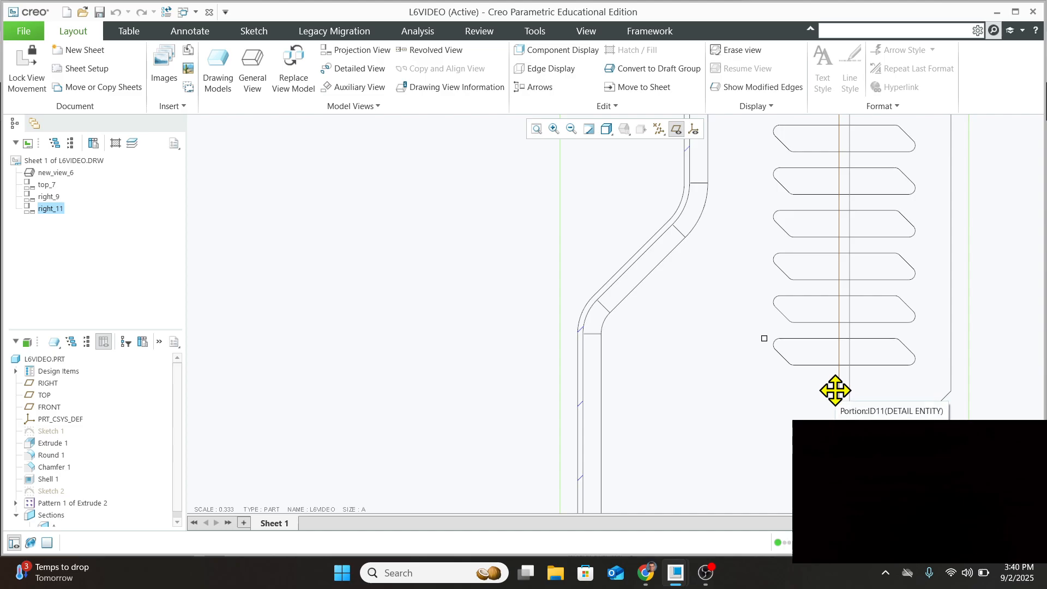
scroll(834, 390, down, 4)
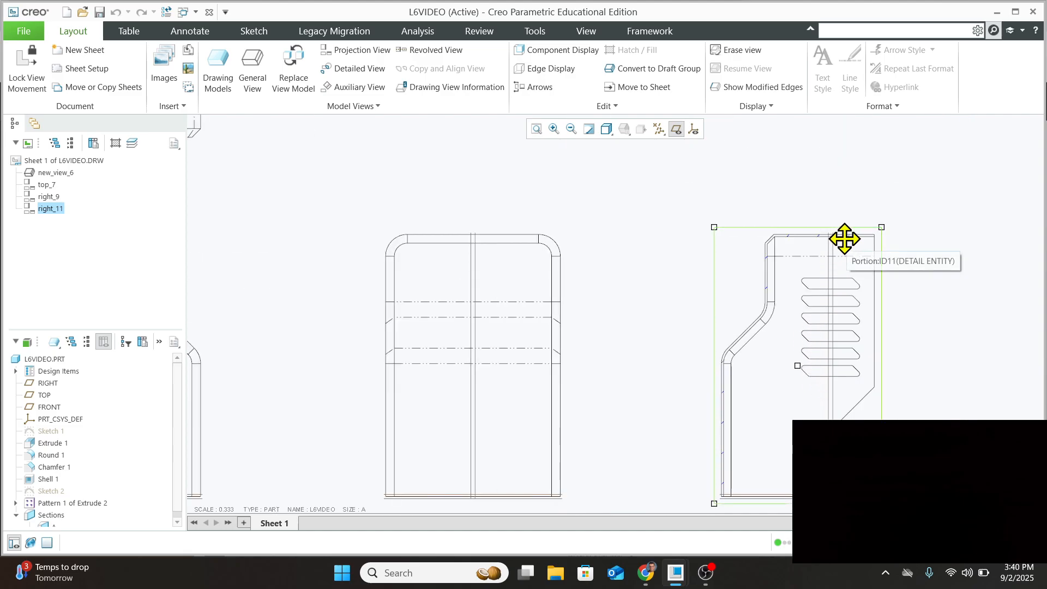
scroll(761, 393, up, 1)
scroll(763, 393, up, 2)
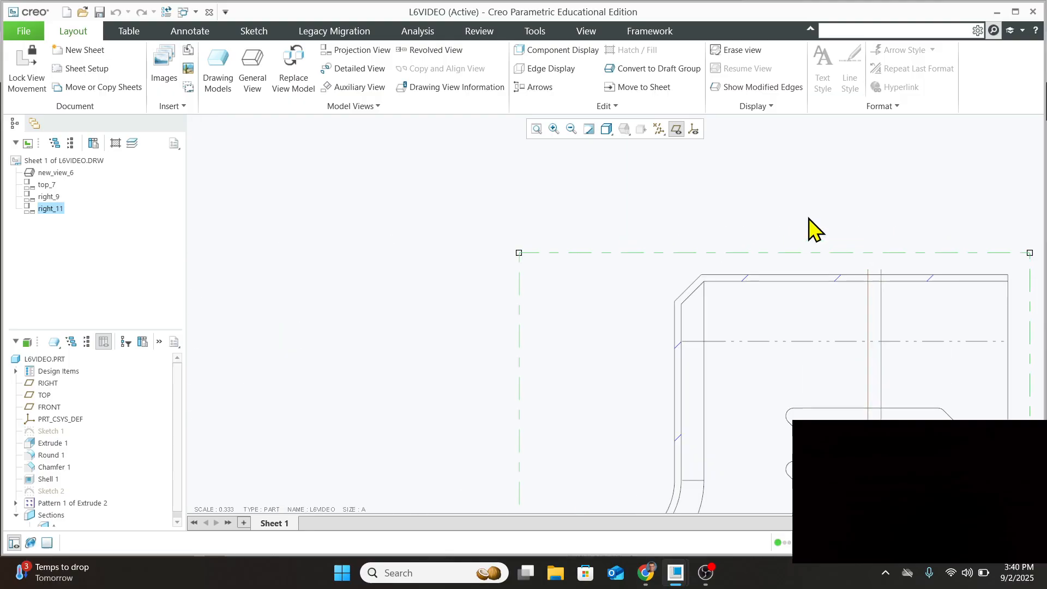
scroll(778, 381, down, 4)
scroll(778, 443, down, 2)
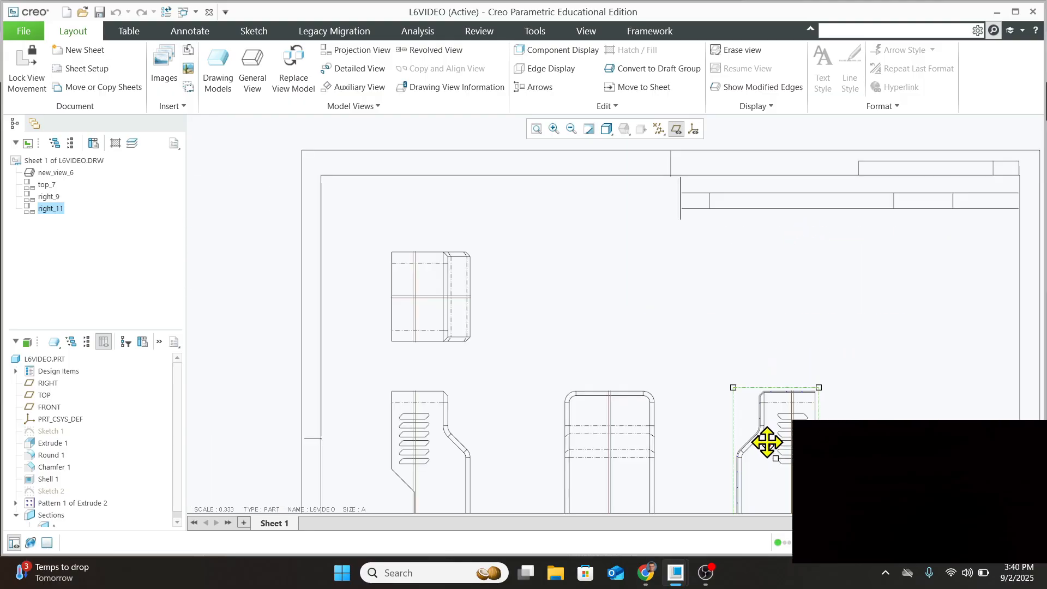
middle_drag(764, 437, 783, 339)
scroll(764, 357, up, 2)
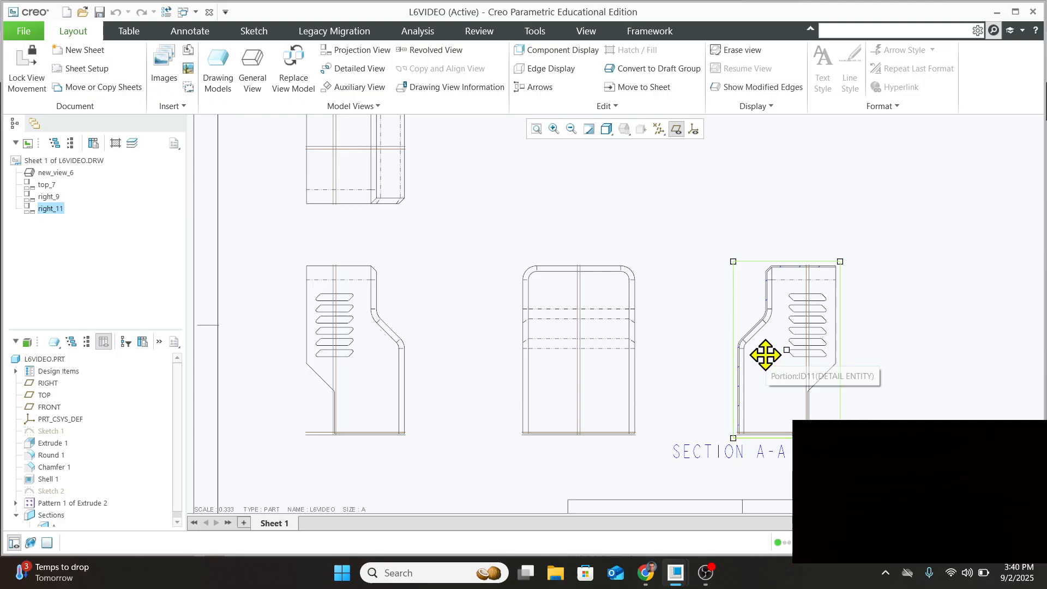
scroll(762, 352, down, 1)
scroll(771, 322, up, 1)
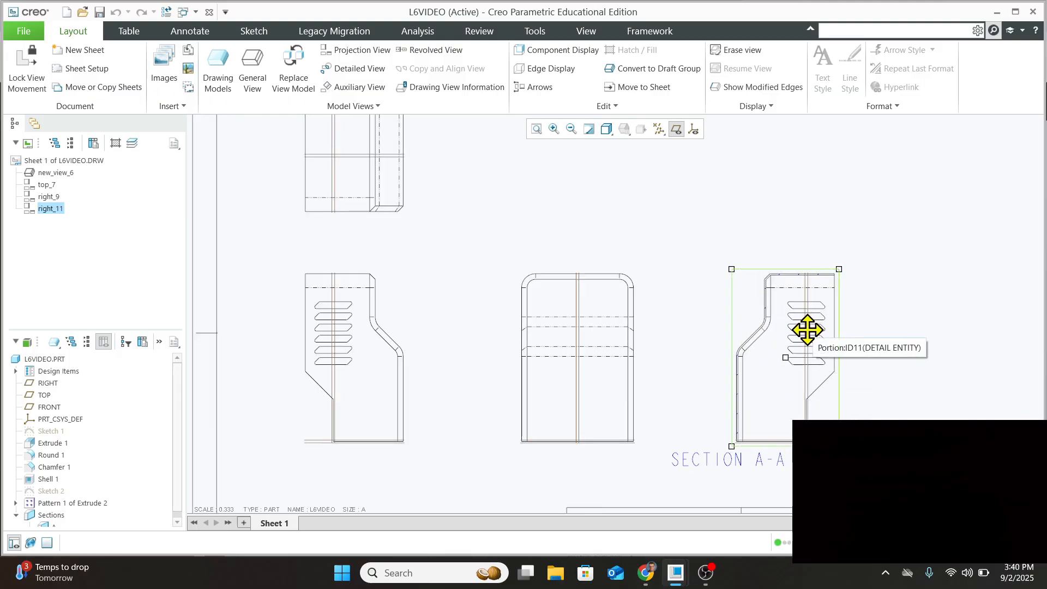
scroll(796, 324, up, 1)
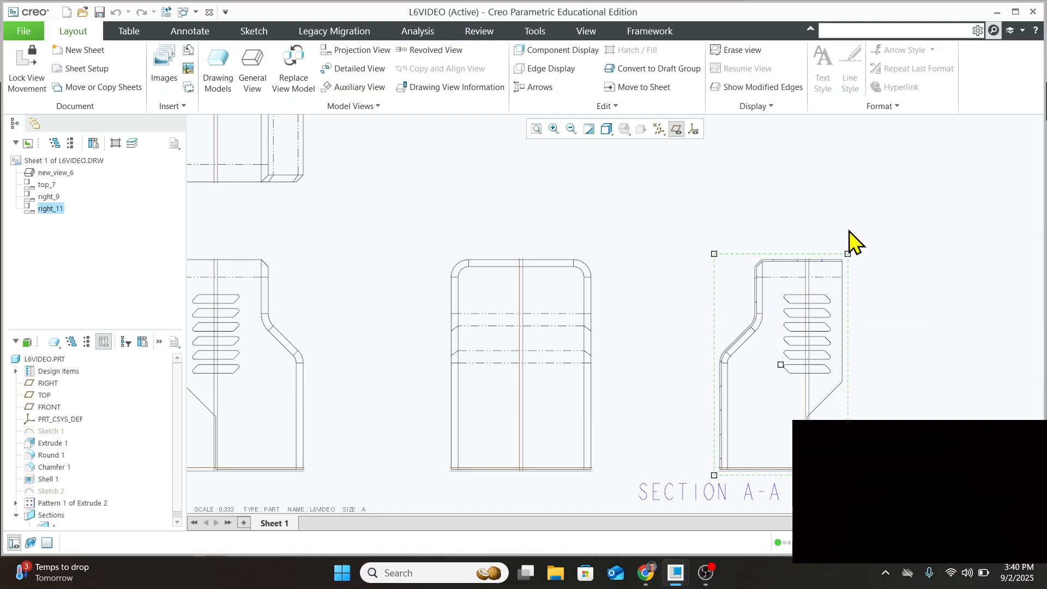
Check the rear section view's Visible Area and View Display settings
double_click(784, 392)
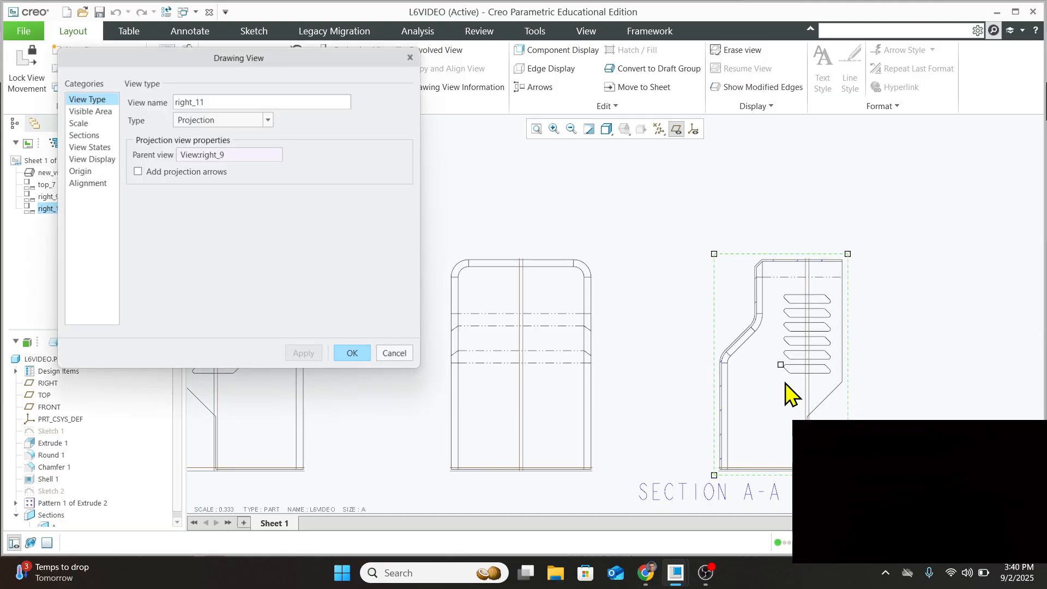
click(89, 112)
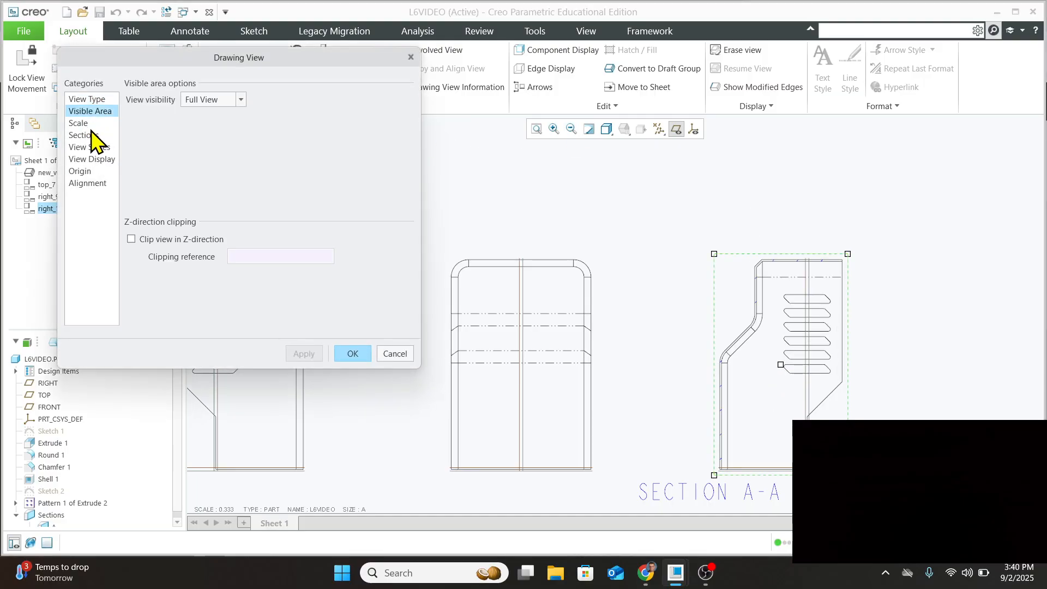
click(93, 159)
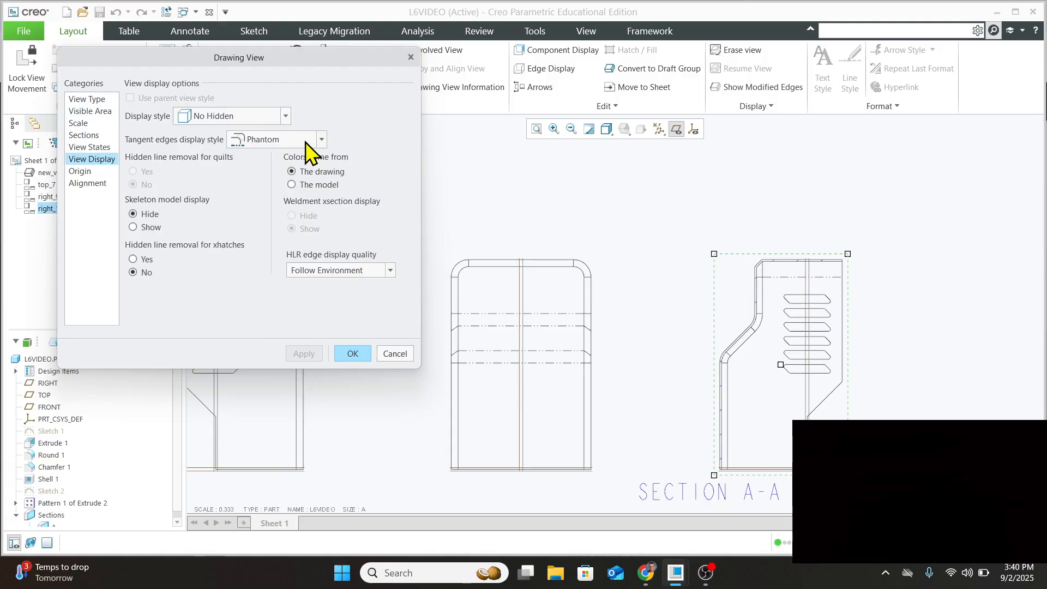
click(351, 353)
Assign view right_9 as the arrow display for cross-section A of the rear view right_11 and apply it
click(761, 377)
double_click(760, 377)
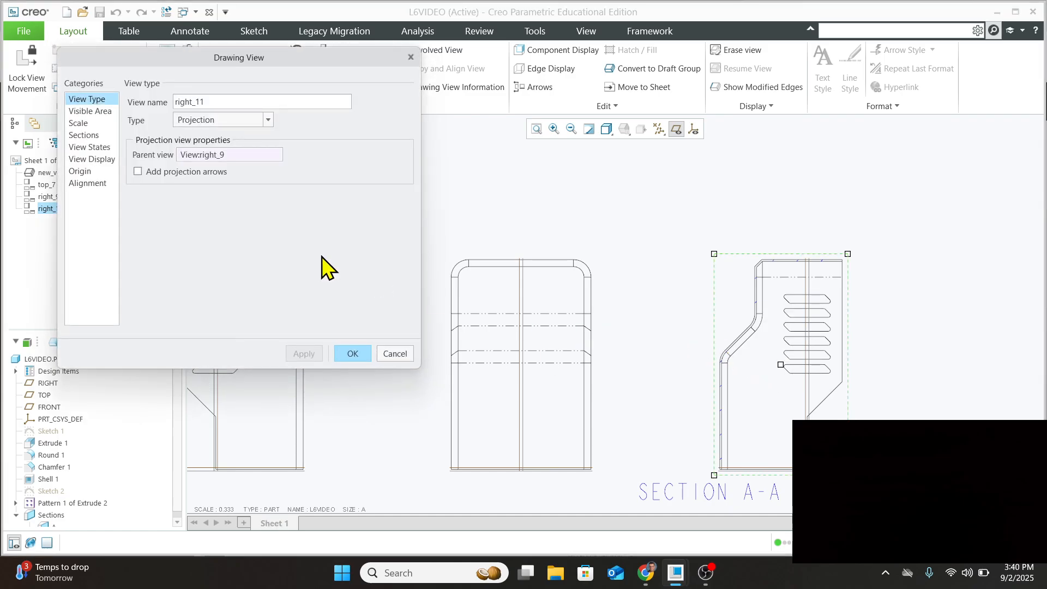
click(82, 134)
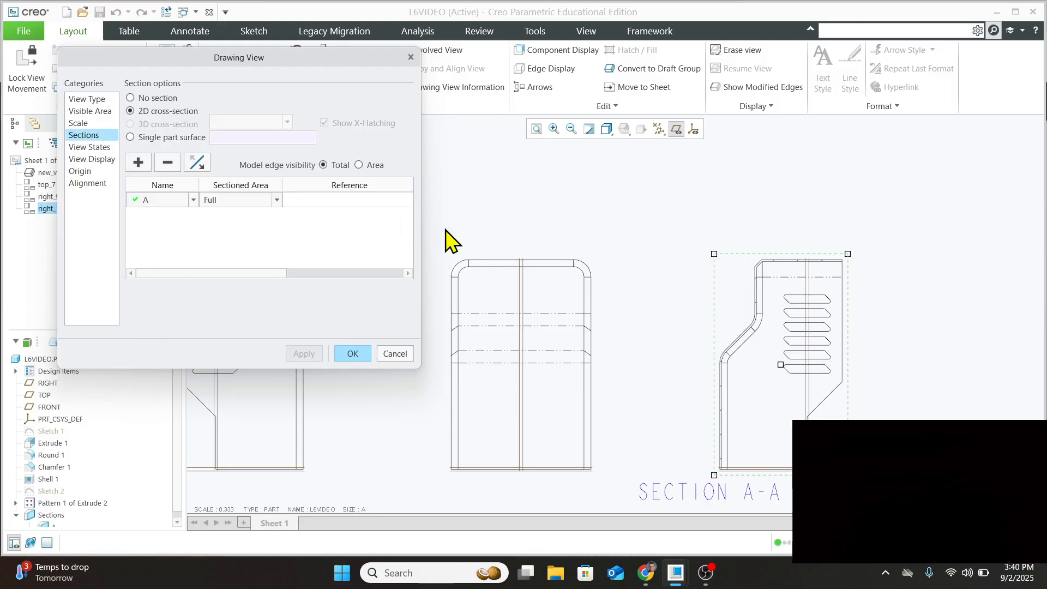
drag(232, 273, 408, 291)
click(338, 203)
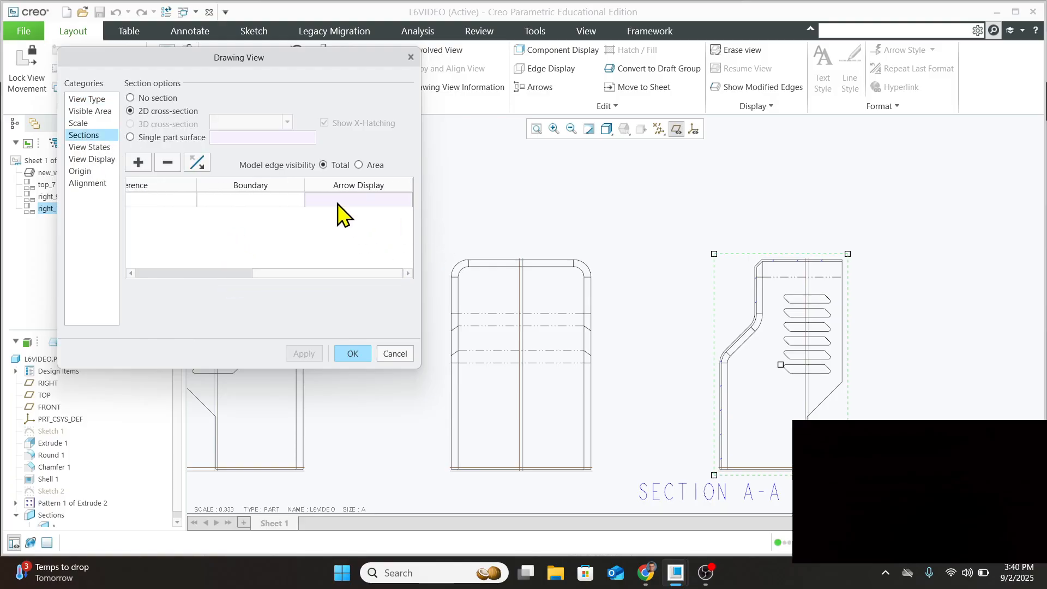
click(339, 200)
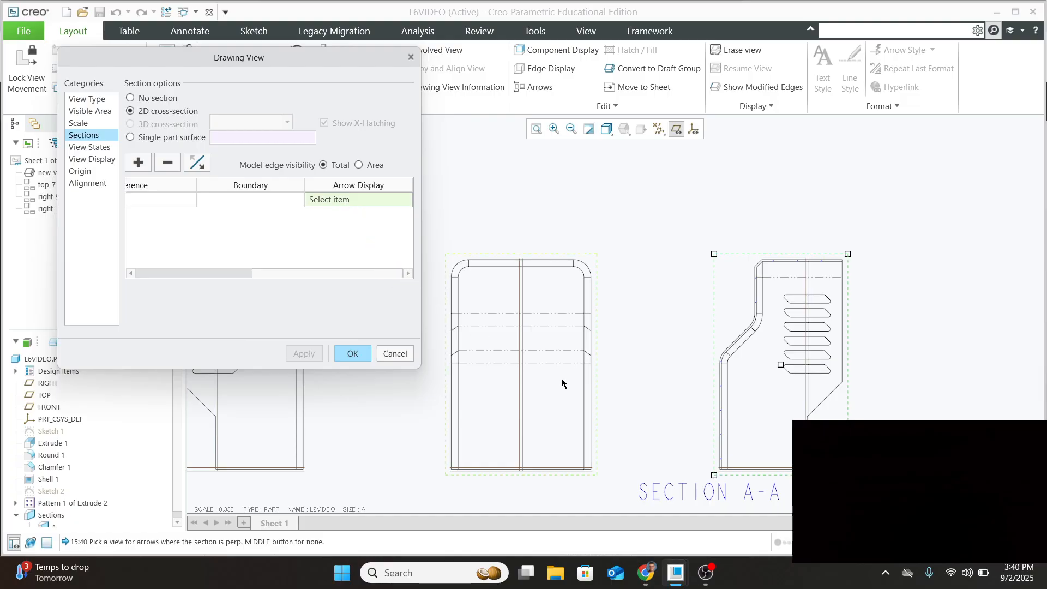
click(544, 281)
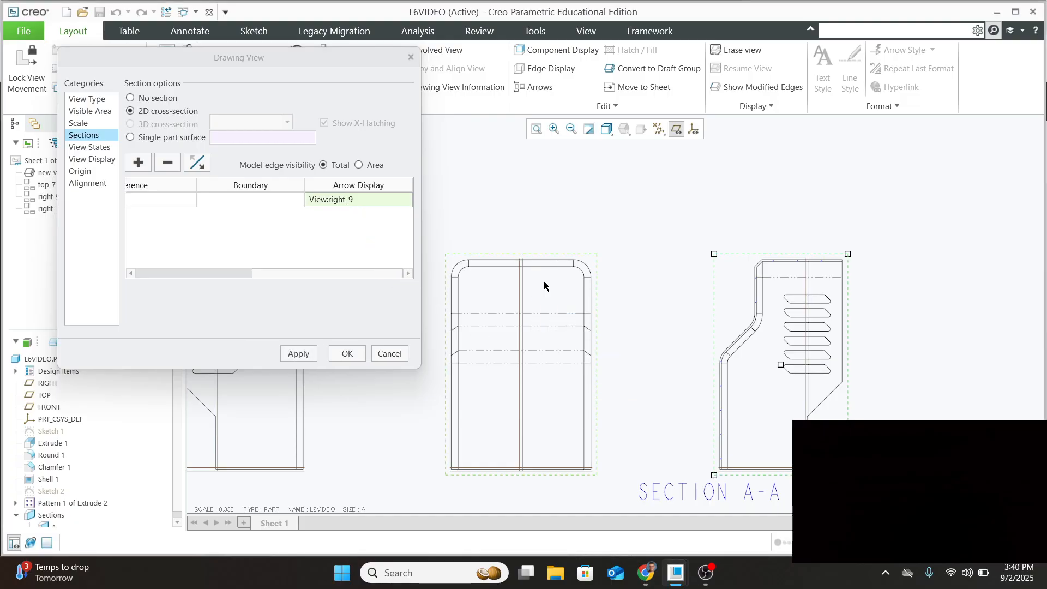
click(298, 353)
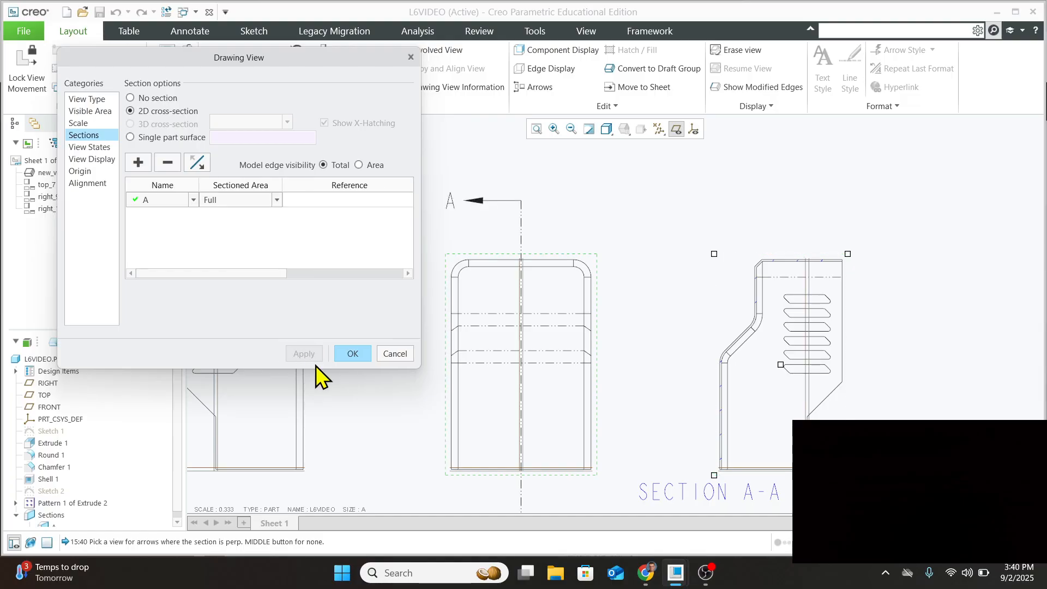
click(352, 353)
Hide the datum planes and pull both A-A cutting-plane arrows in closer to view right_9
scroll(547, 432, down, 3)
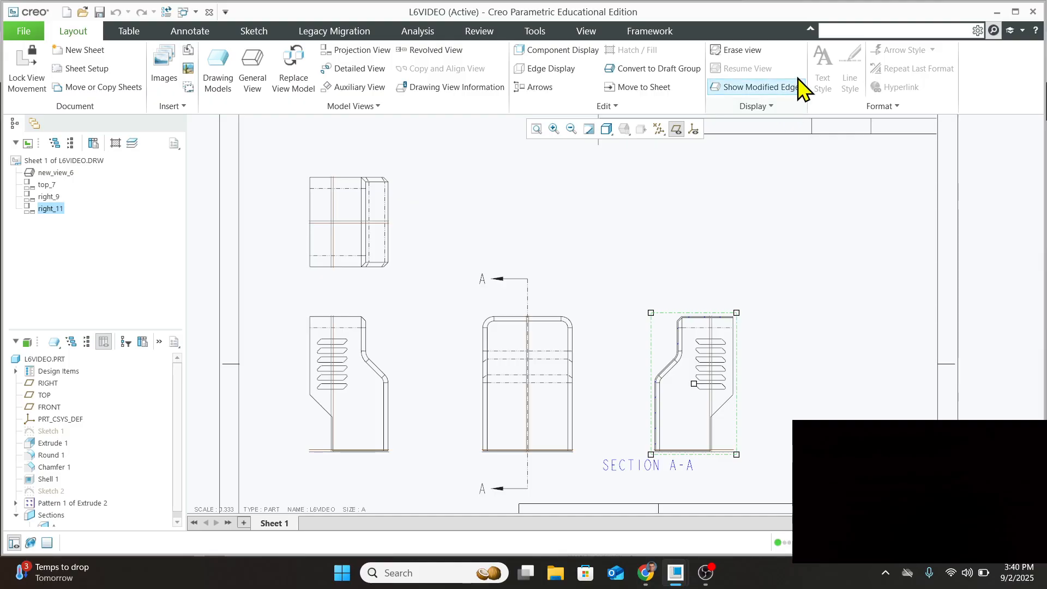
click(675, 129)
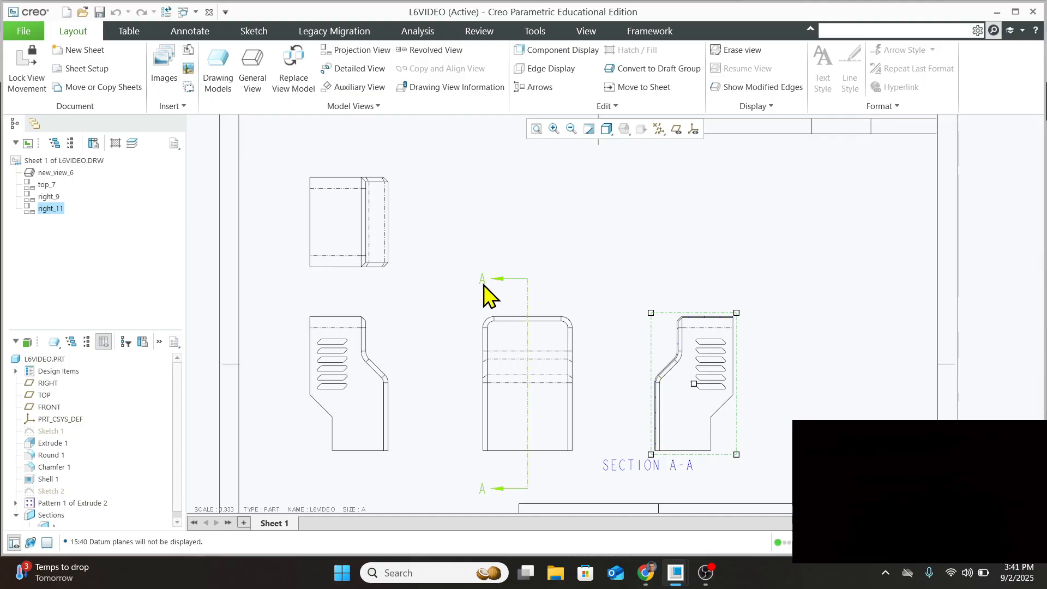
click(504, 287)
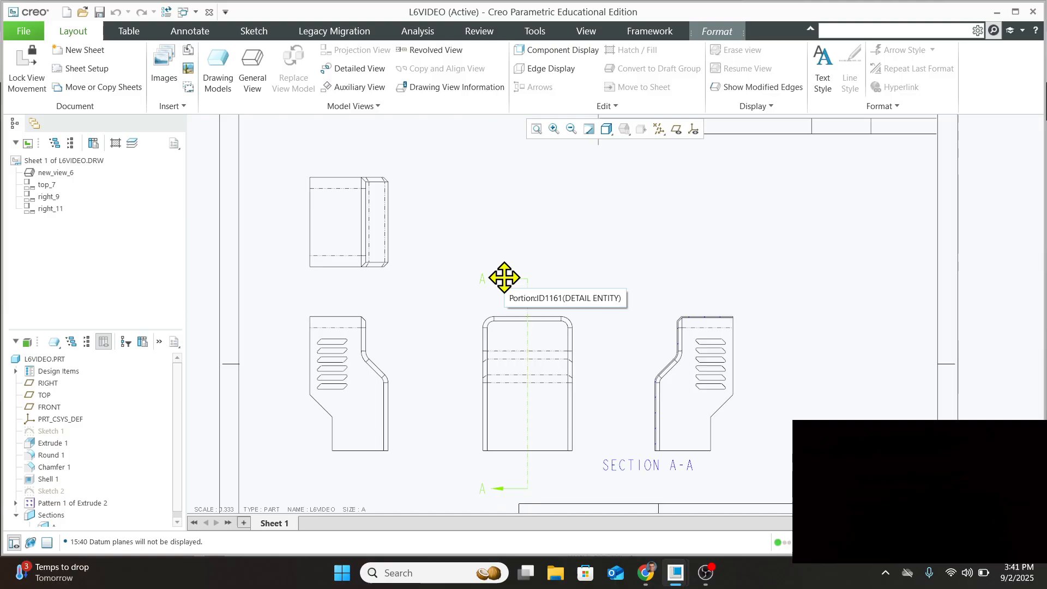
drag(502, 292, 500, 301)
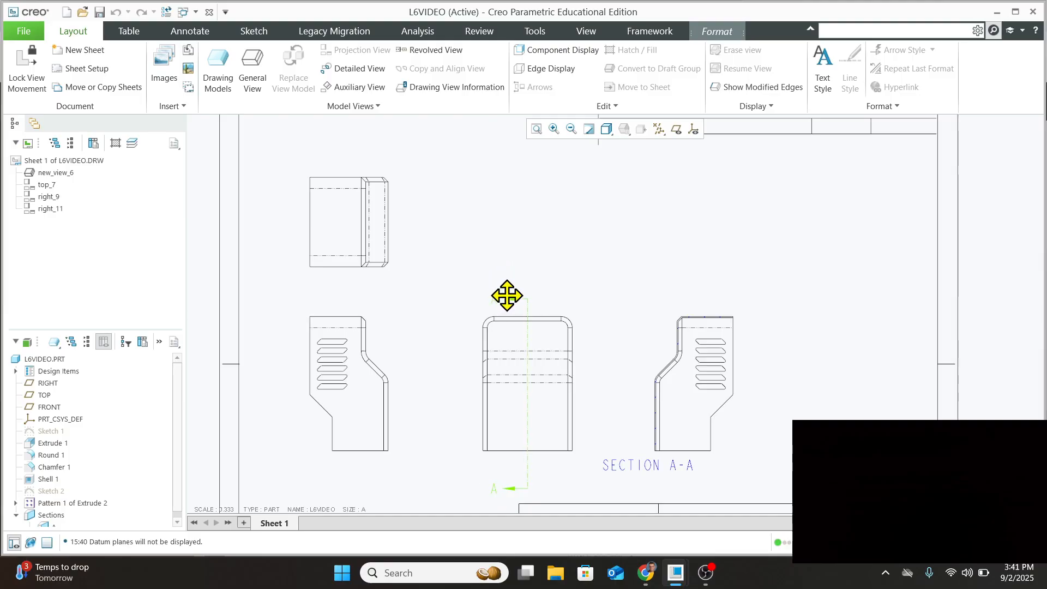
drag(501, 487, 498, 467)
click(600, 498)
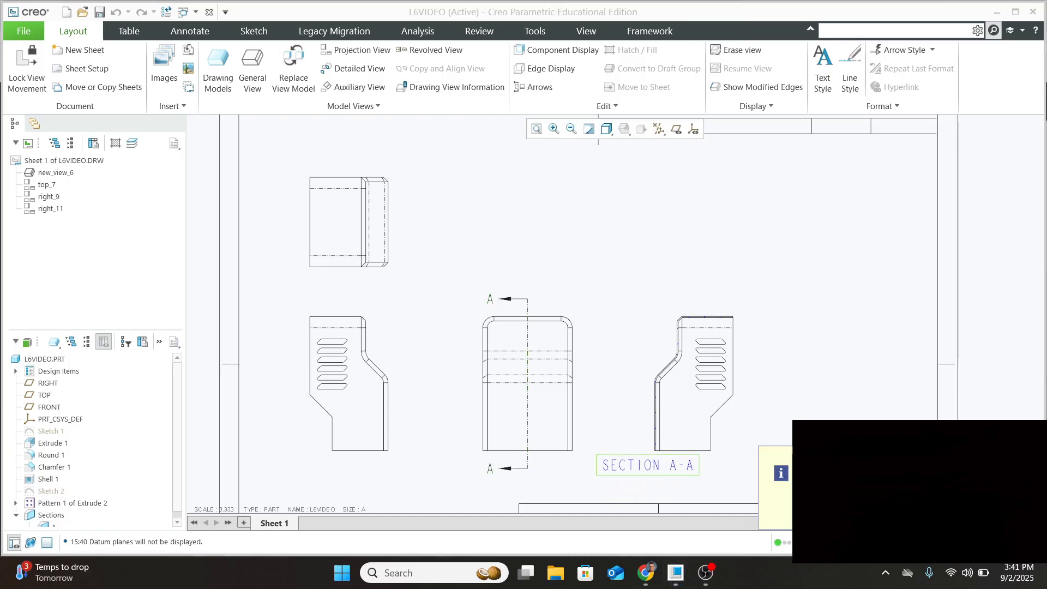
Move the SECTION A-A note so it sits centred beneath the rear section view
double_click(645, 464)
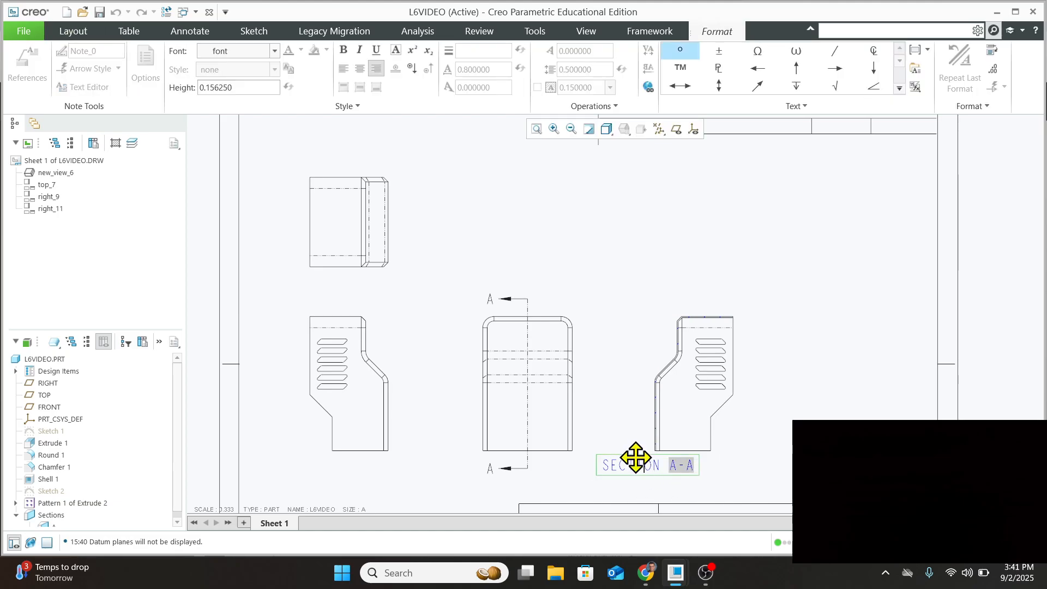
drag(635, 455, 670, 455)
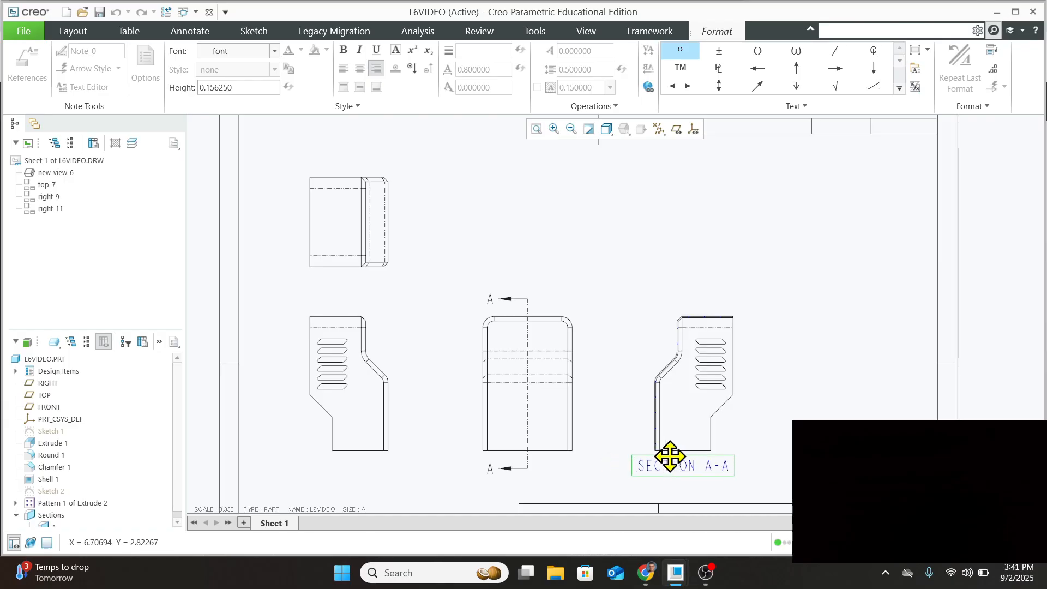
double_click(718, 467)
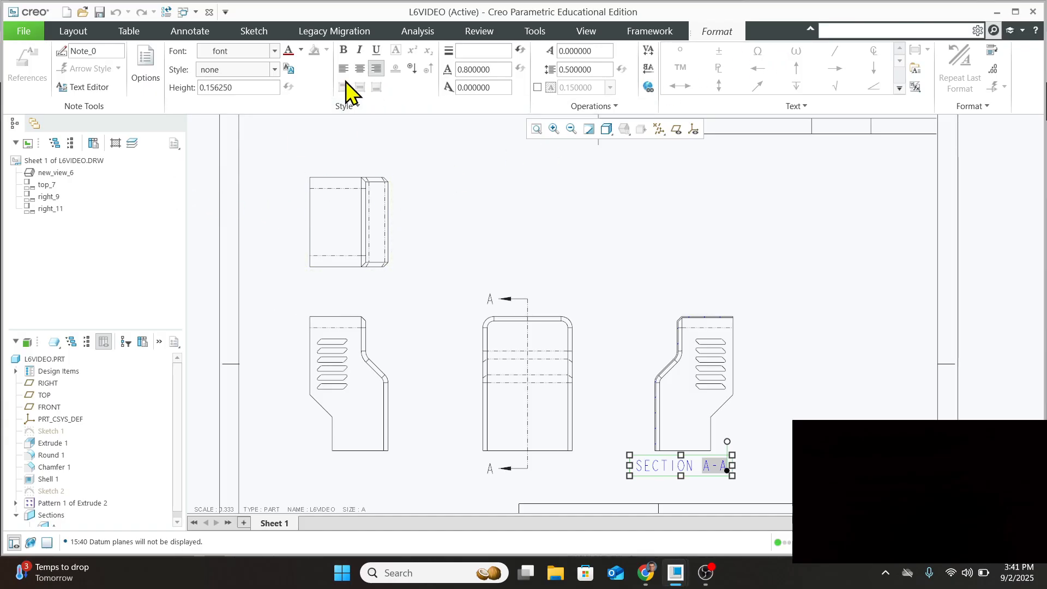
Dimension the distance between the upper and lower horizontal outer edges of the top view, placing it to the view's right
click(210, 32)
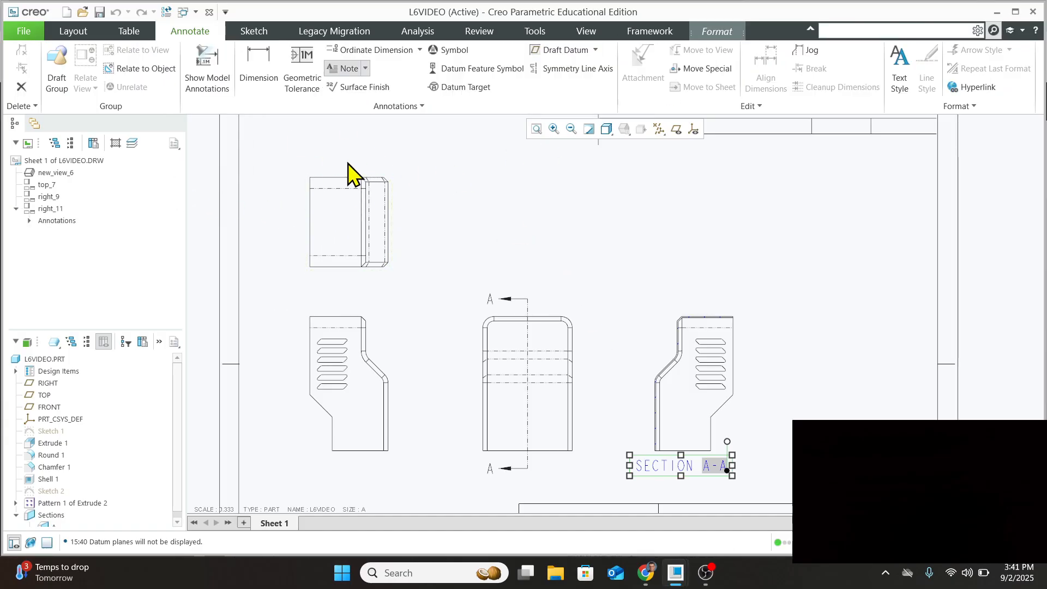
click(256, 71)
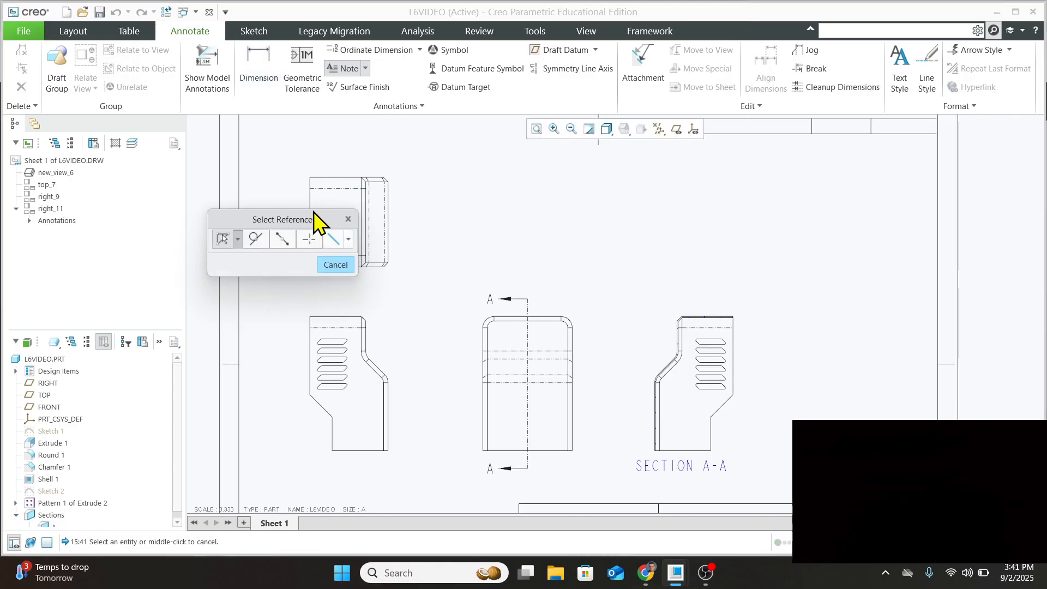
drag(313, 212, 180, 173)
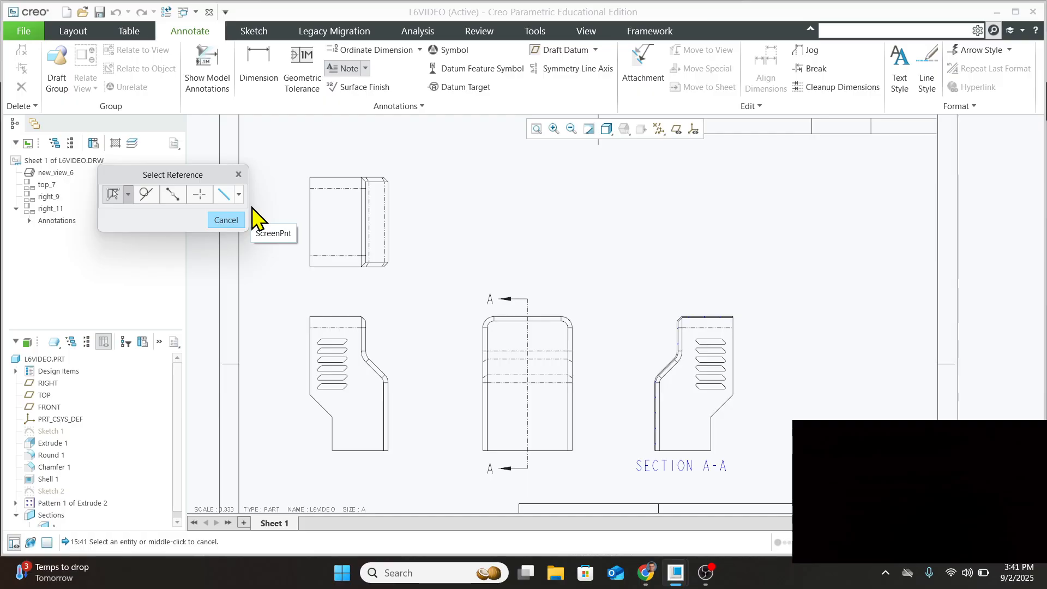
click(345, 178)
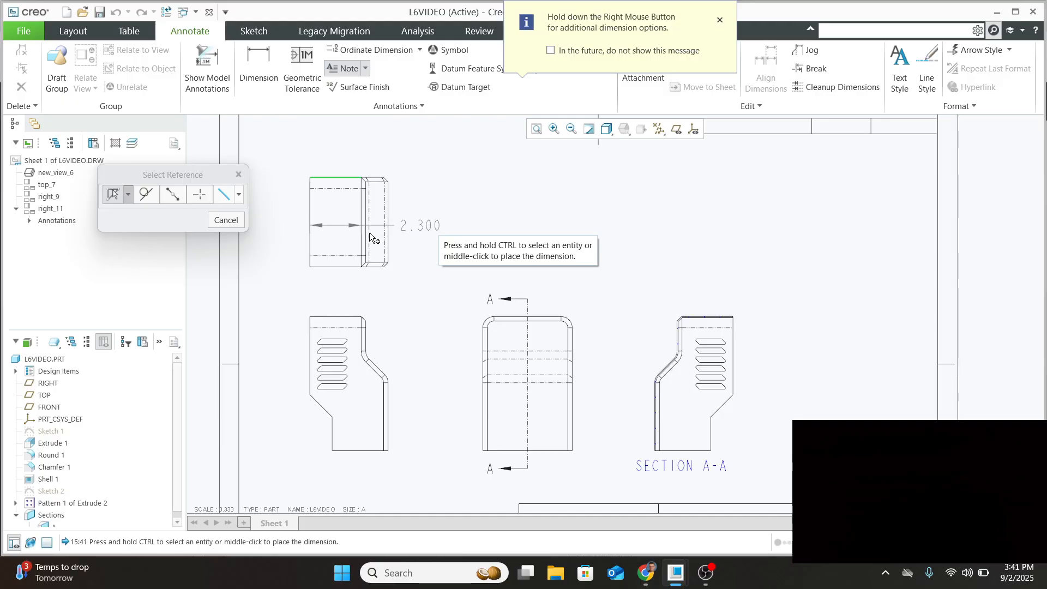
ctrl+click(352, 266)
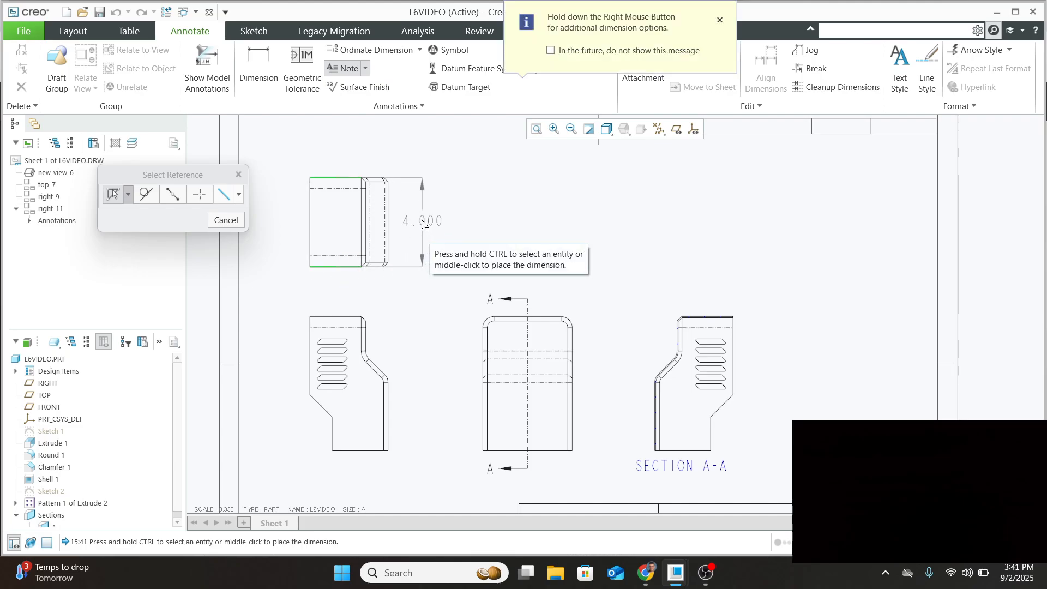
middle_click(423, 225)
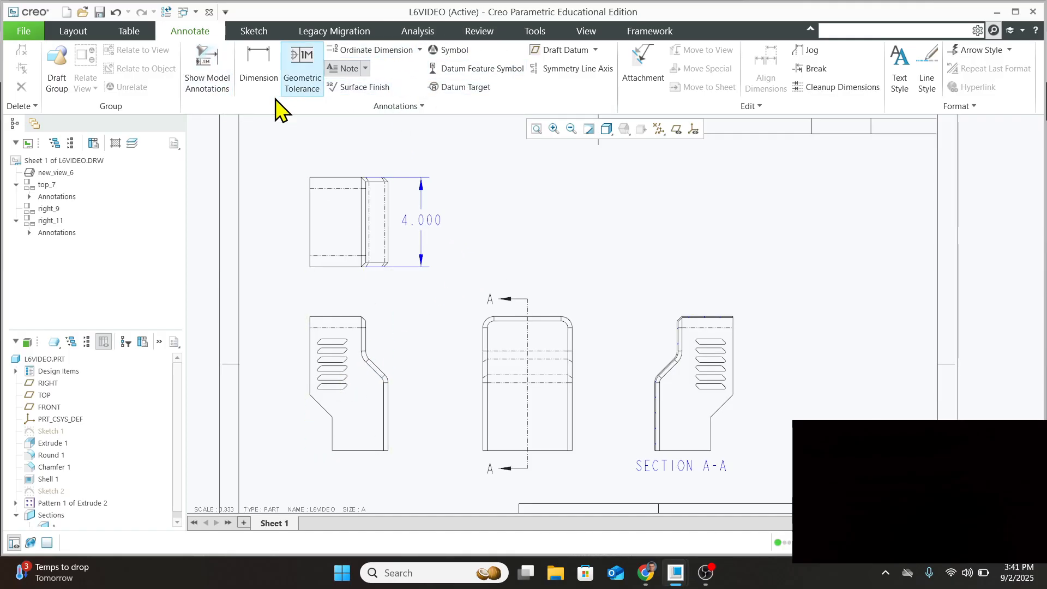
Create a detailed view of the slots in view new_view_6, outlining them with a spline and placing it over that view
click(82, 32)
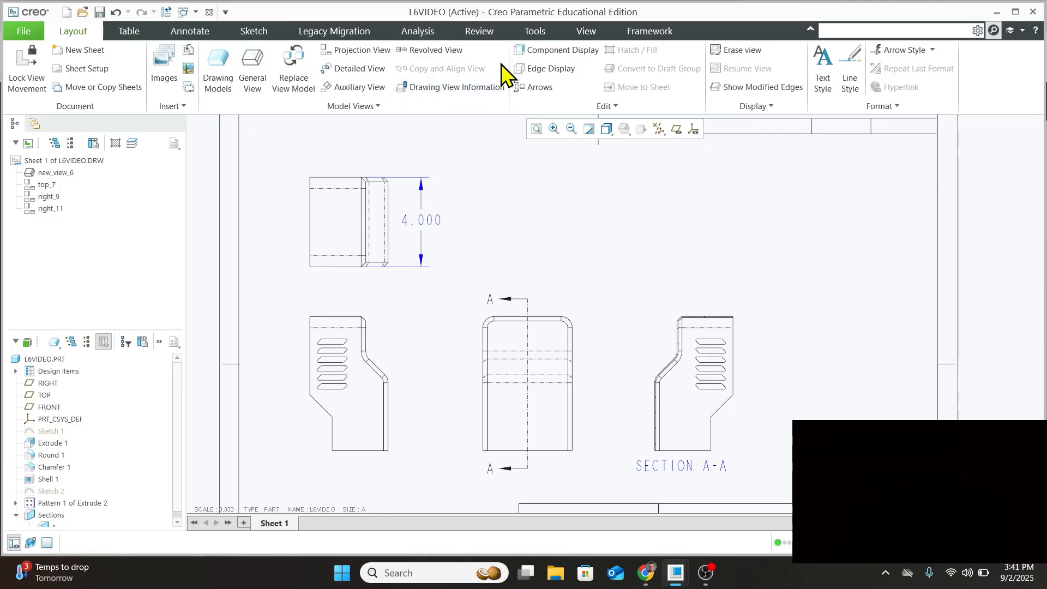
click(347, 70)
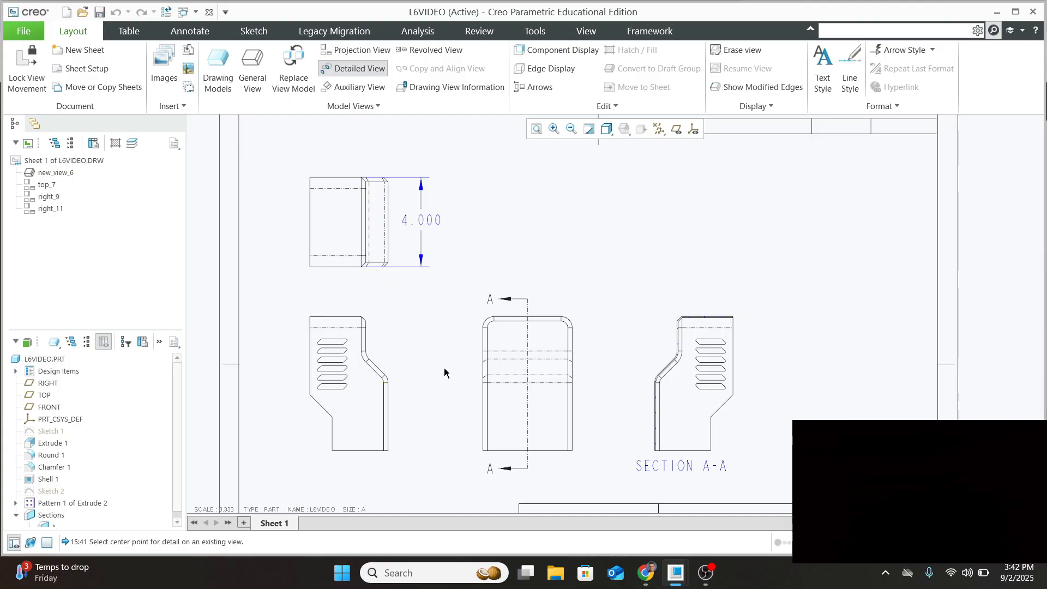
middle_click(523, 197)
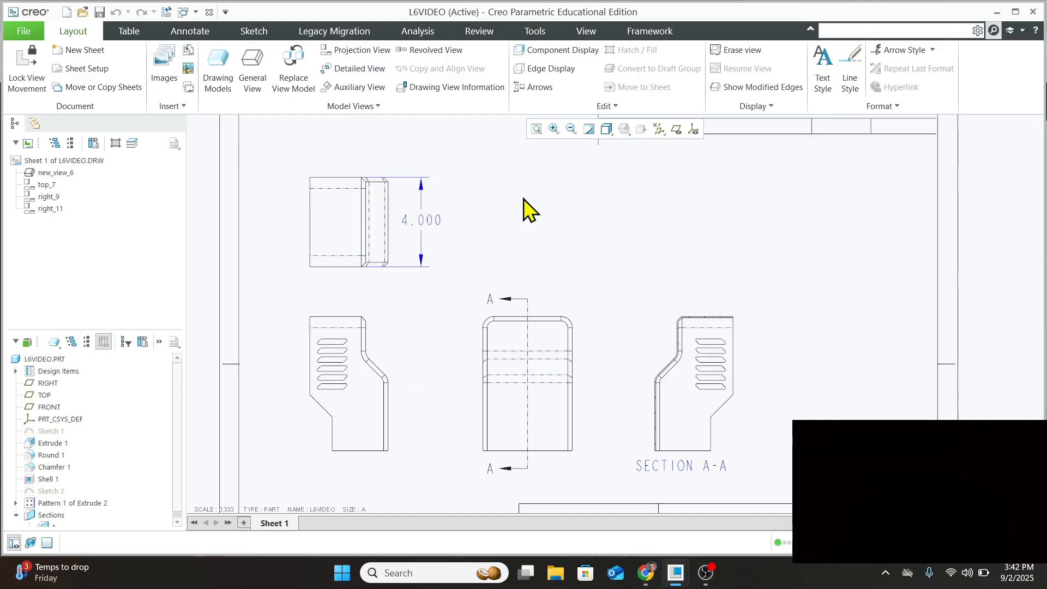
click(376, 74)
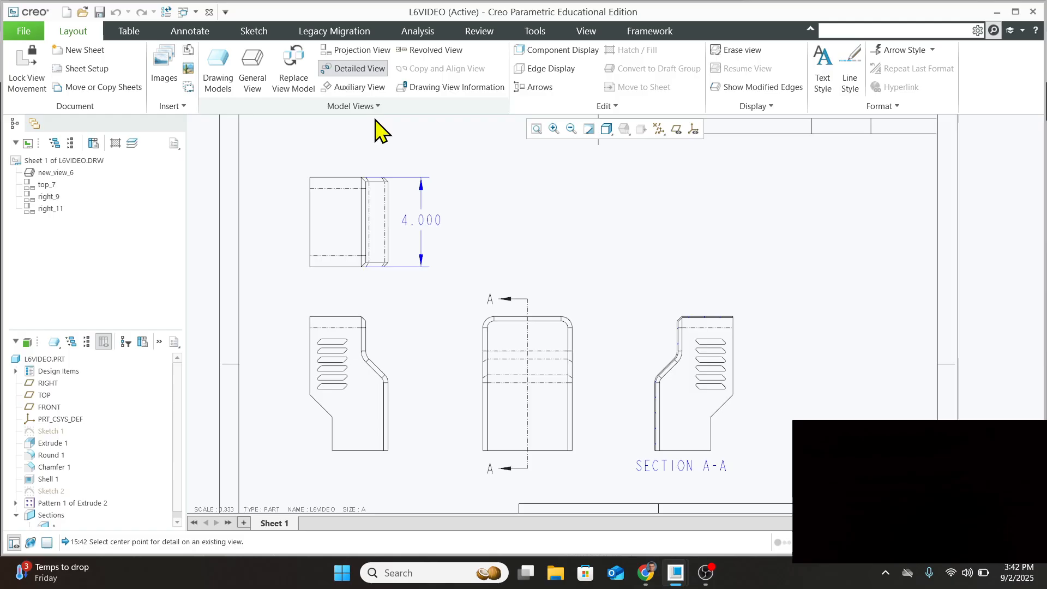
click(332, 347)
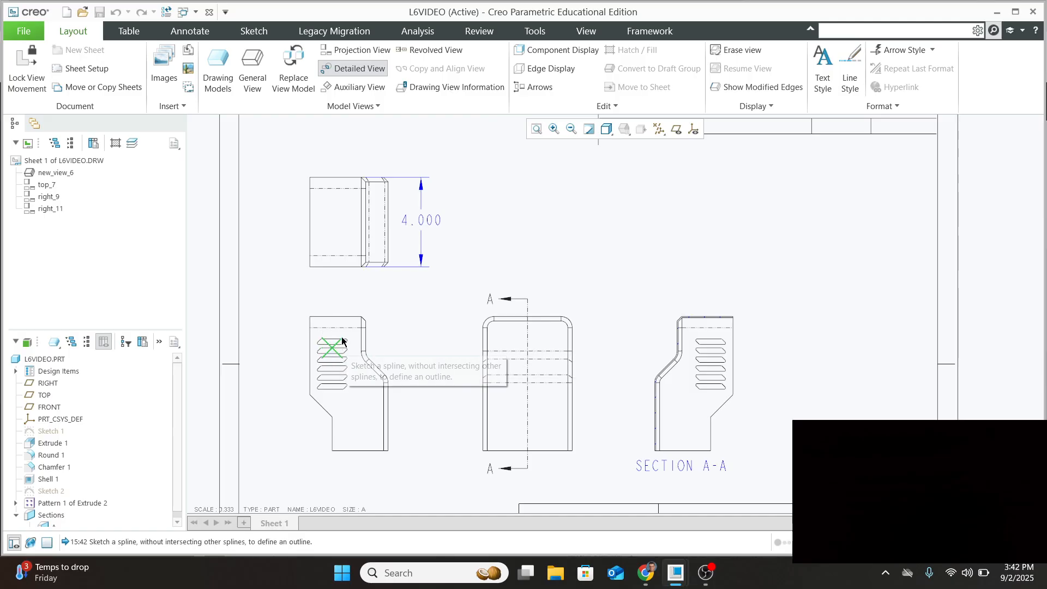
click(301, 343)
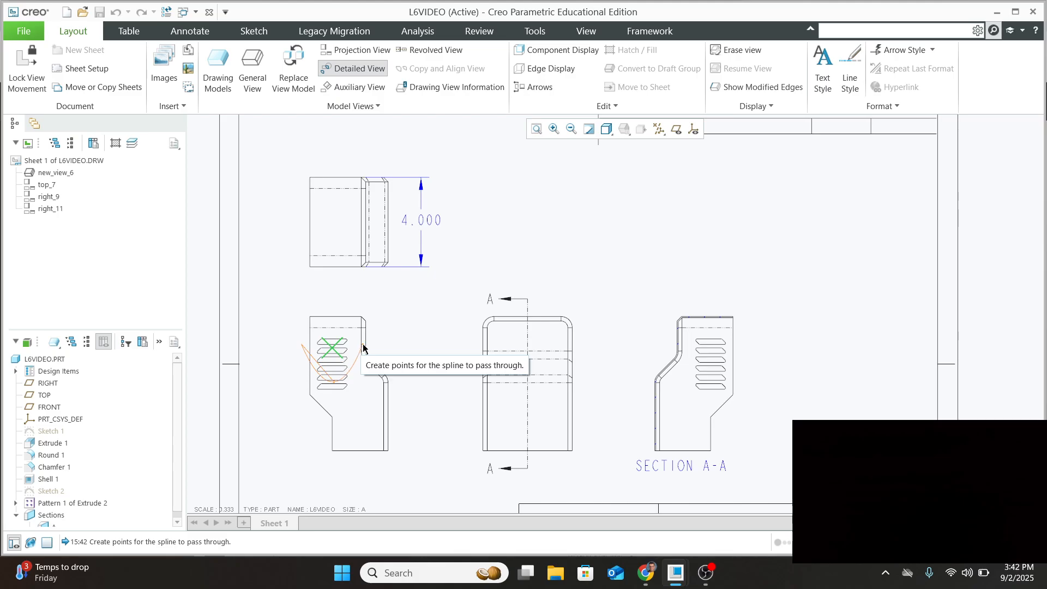
middle_click(332, 315)
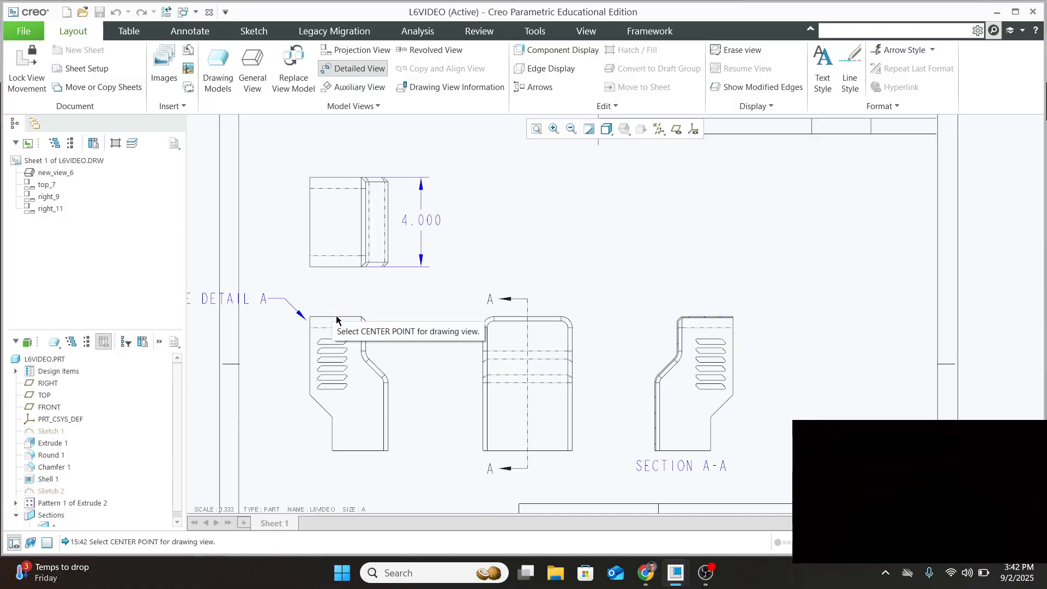
click(344, 351)
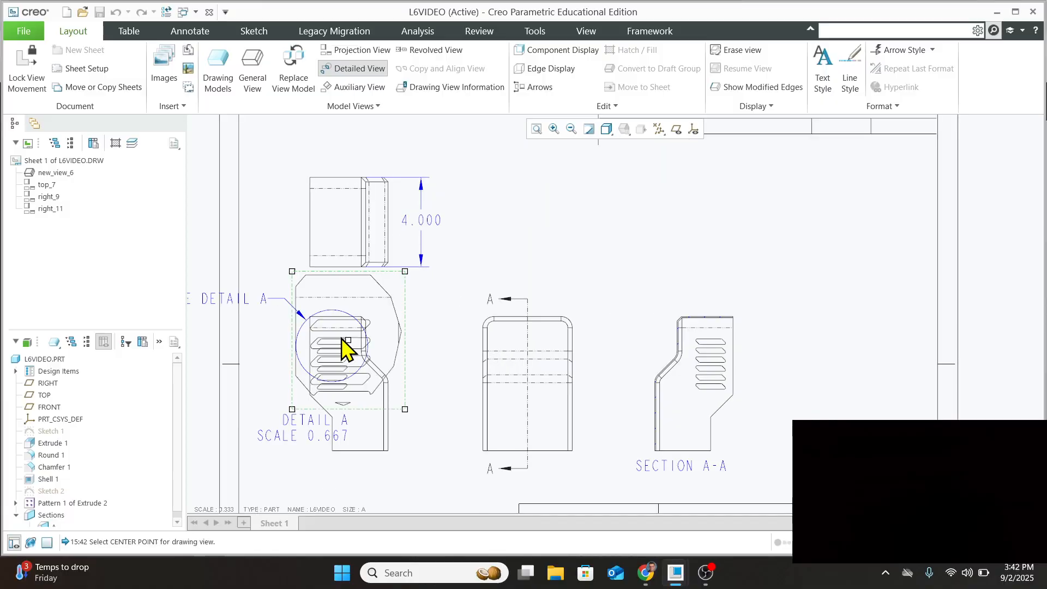
Check the detailed view's type properties and move the view to the open space above view right_9
double_click(375, 349)
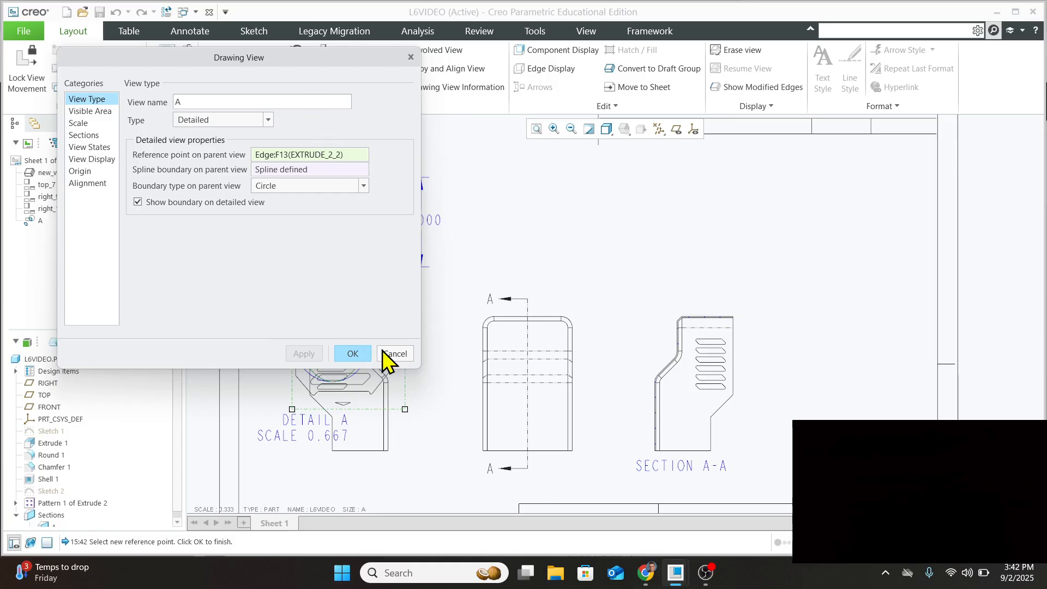
click(383, 352)
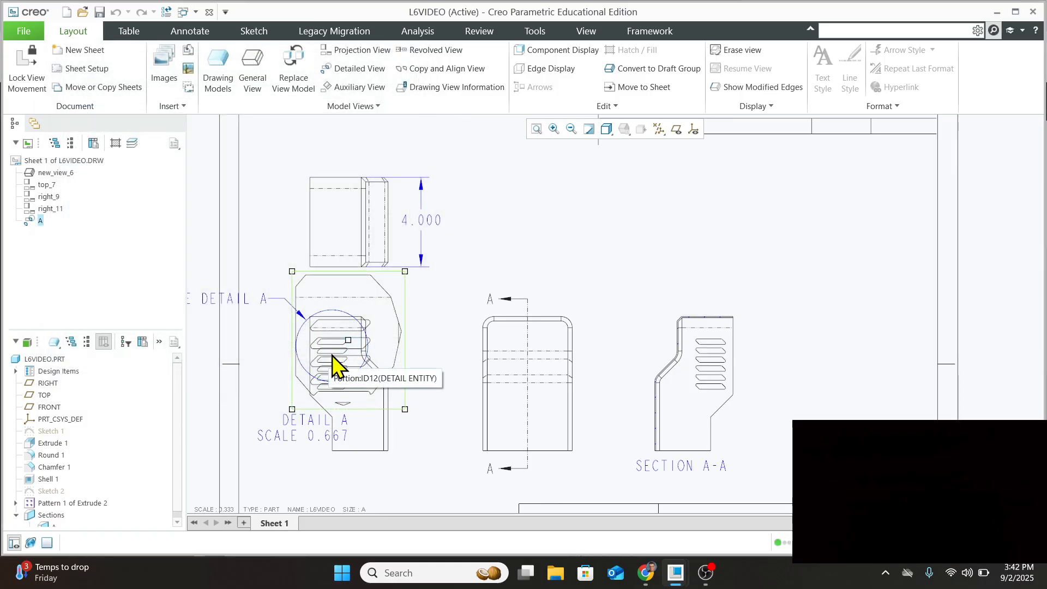
scroll(332, 355, down, 1)
mouse_move(338, 338)
mouse_down()
mouse_move(420, 316)
mouse_move(526, 241)
mouse_up()
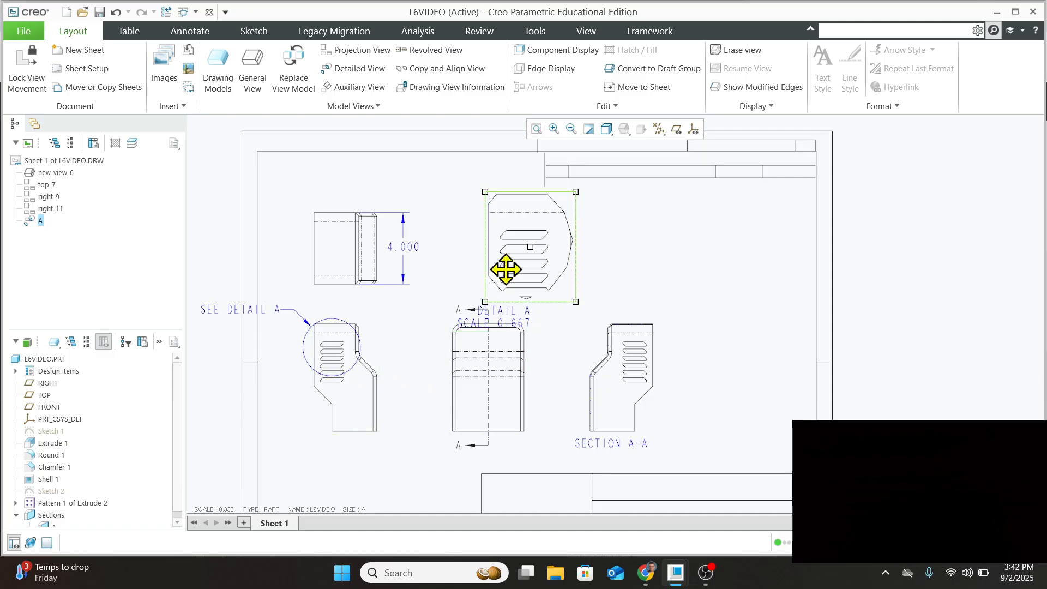
drag(502, 267, 541, 267)
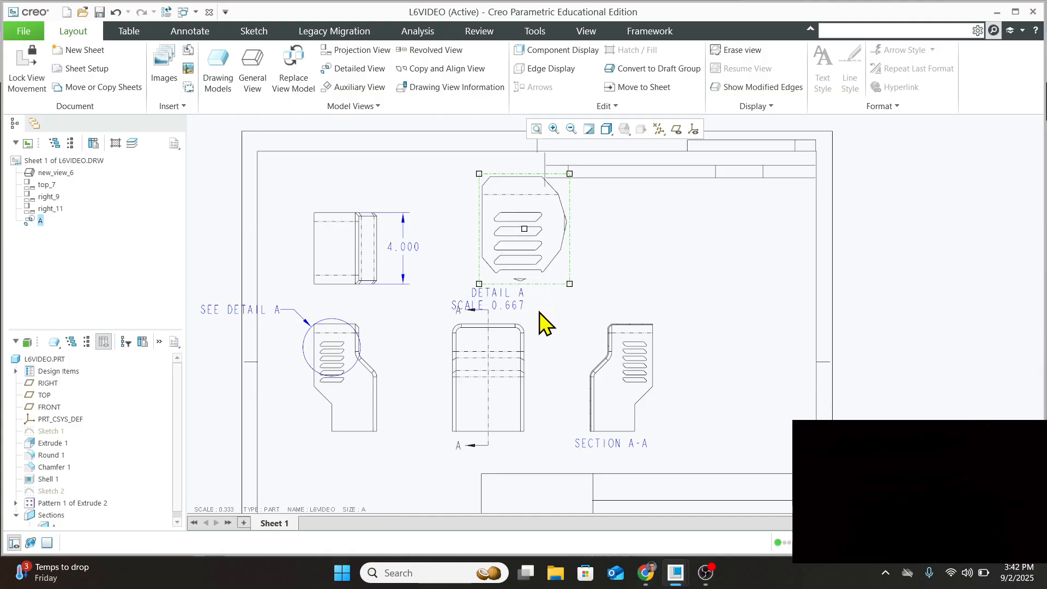
Delete detailed view A from the sheet
click(336, 317)
click(497, 231)
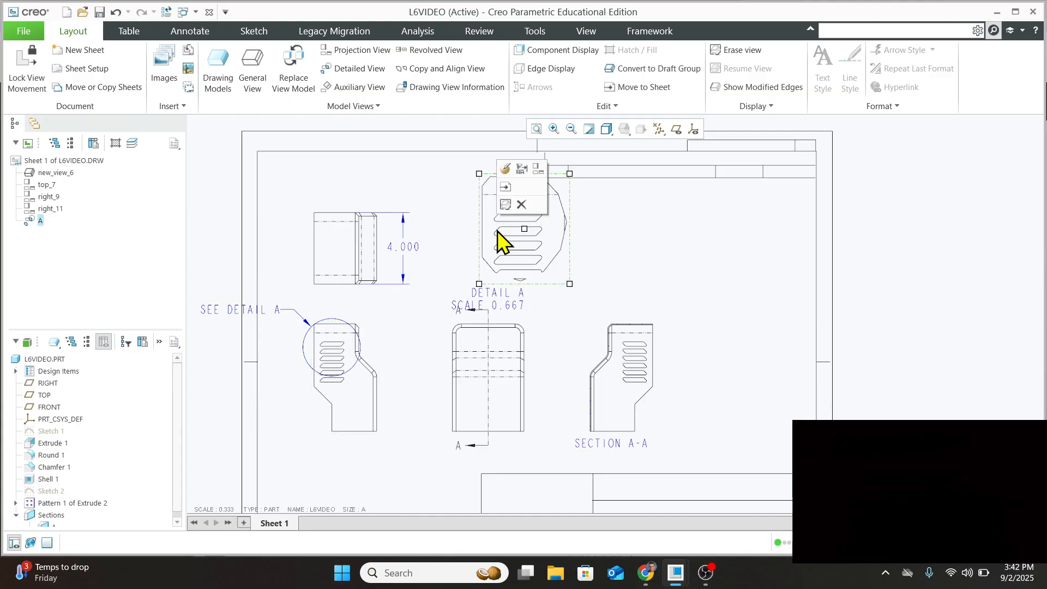
click(521, 204)
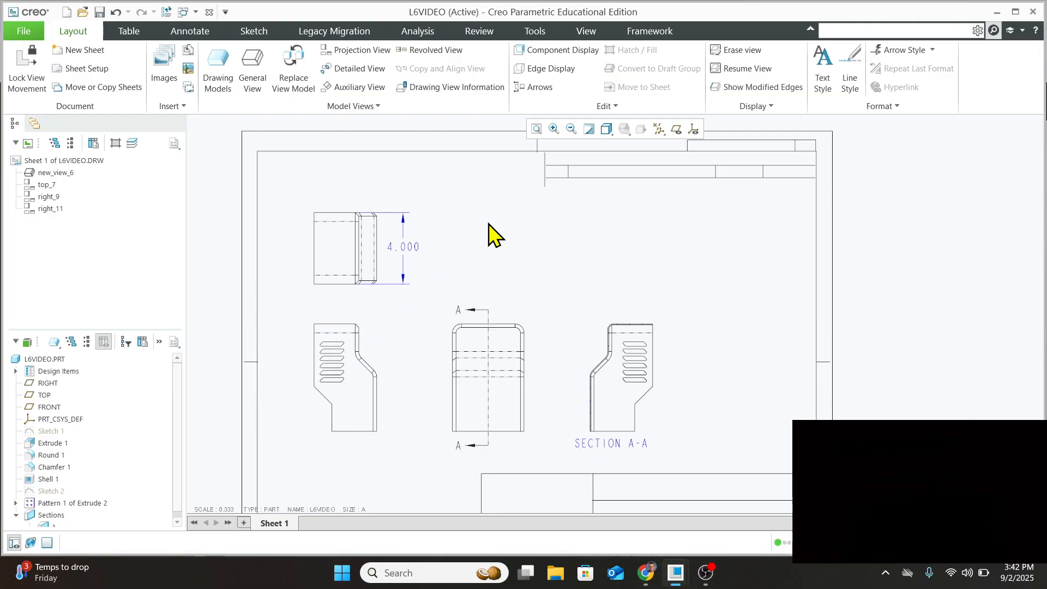
scroll(329, 354, up, 3)
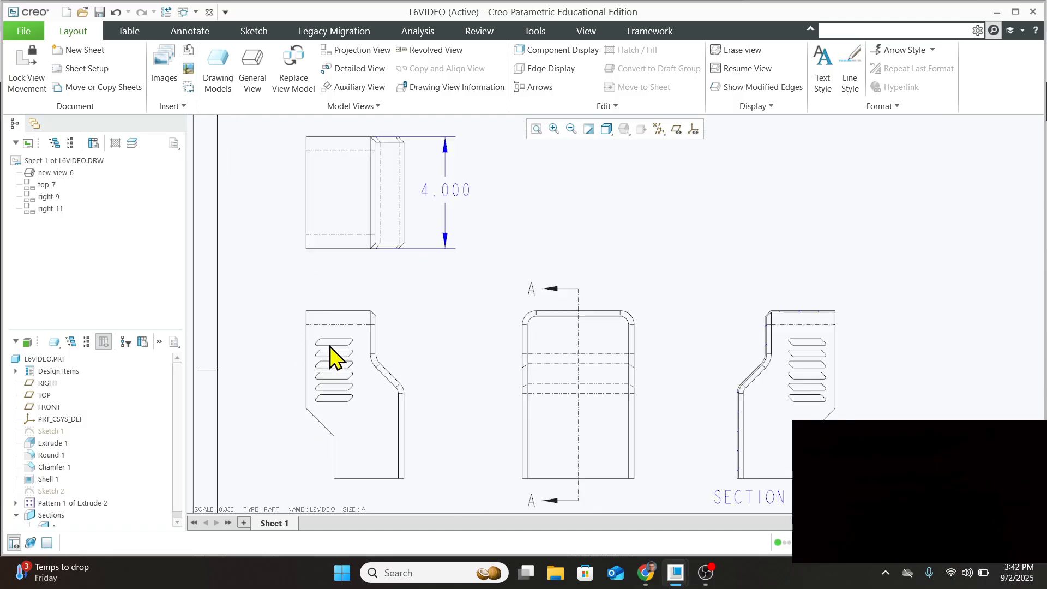
Create a detailed view of the uppermost slot in view new_view_6, outlining it with a spline and placing it over that view
click(355, 69)
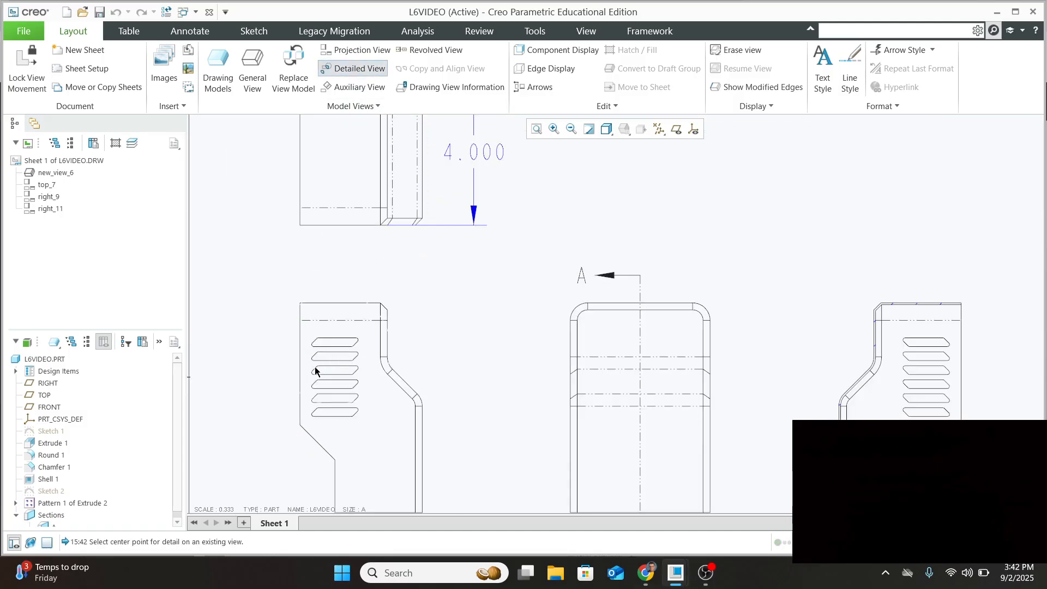
click(335, 345)
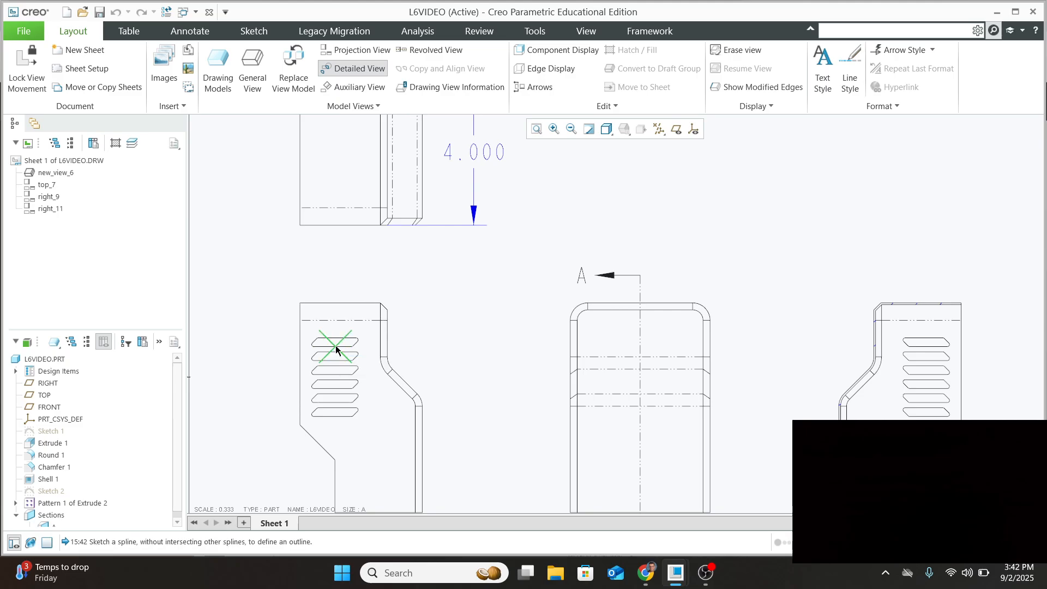
click(303, 340)
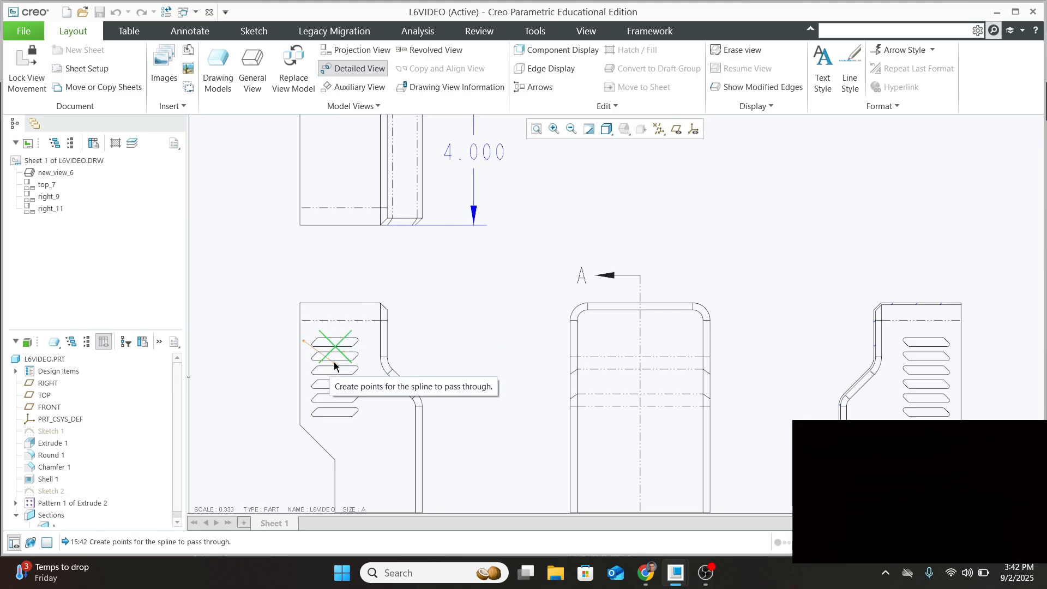
click(334, 361)
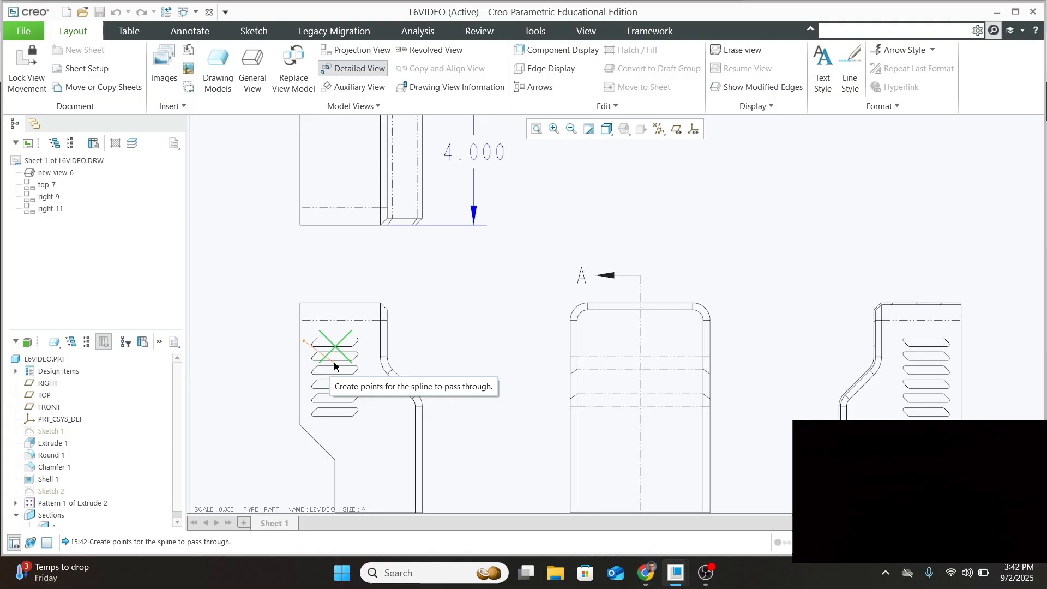
click(364, 345)
click(336, 324)
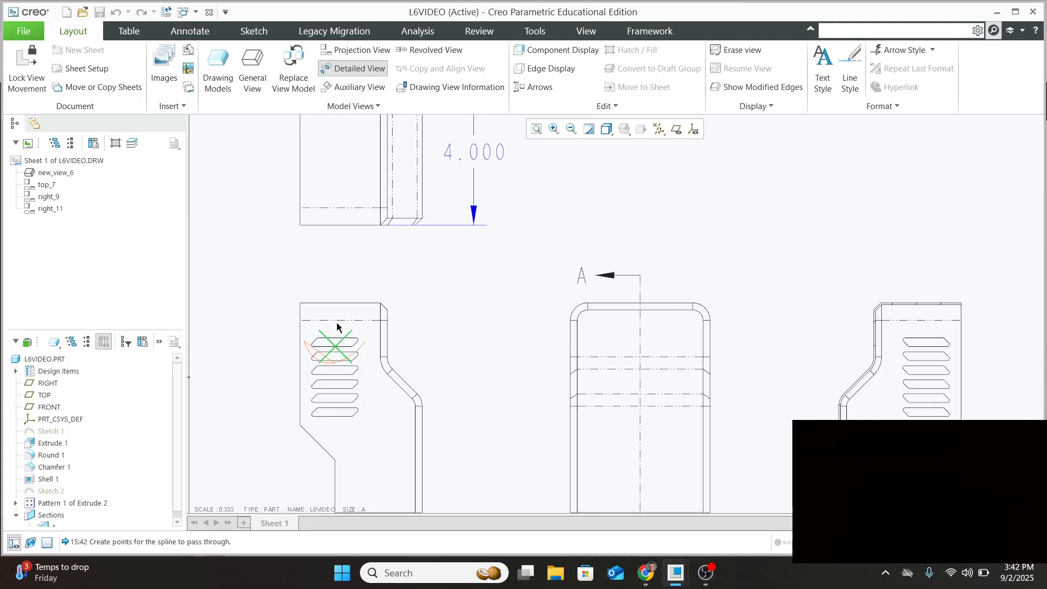
middle_click(336, 323)
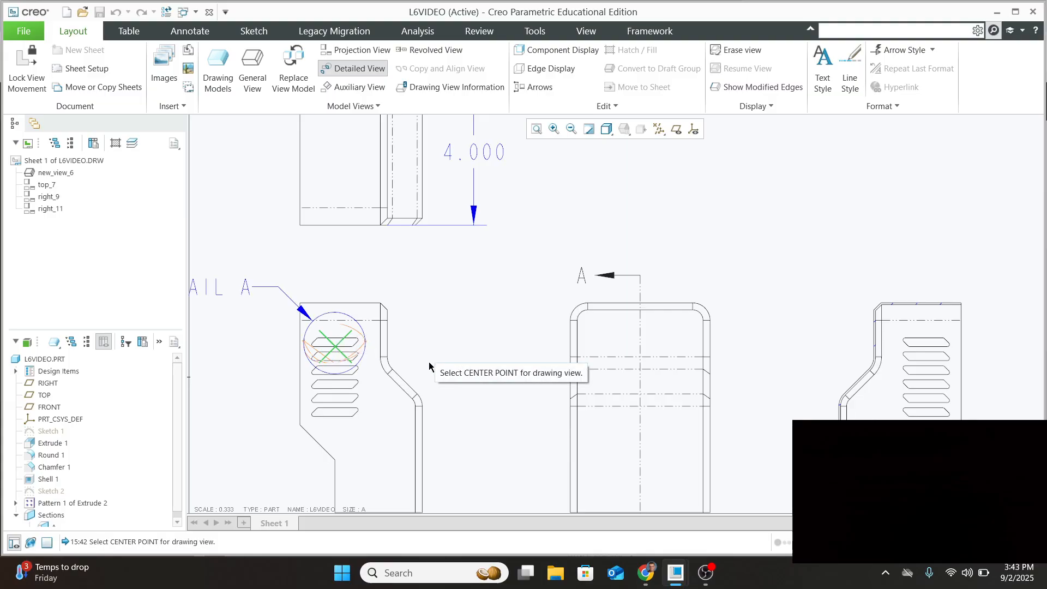
scroll(363, 346, up, 1)
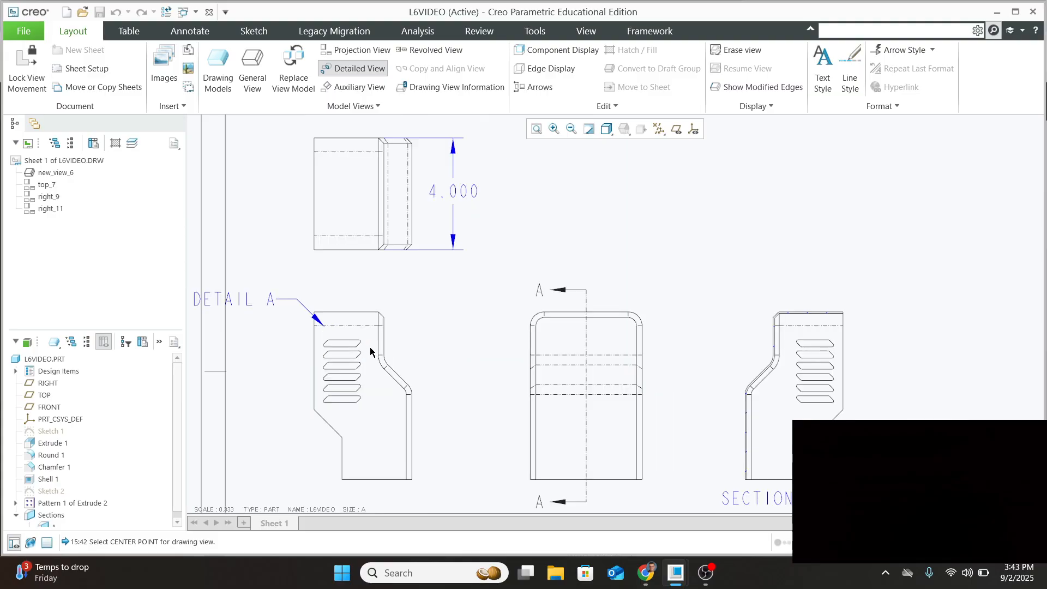
double_click(352, 344)
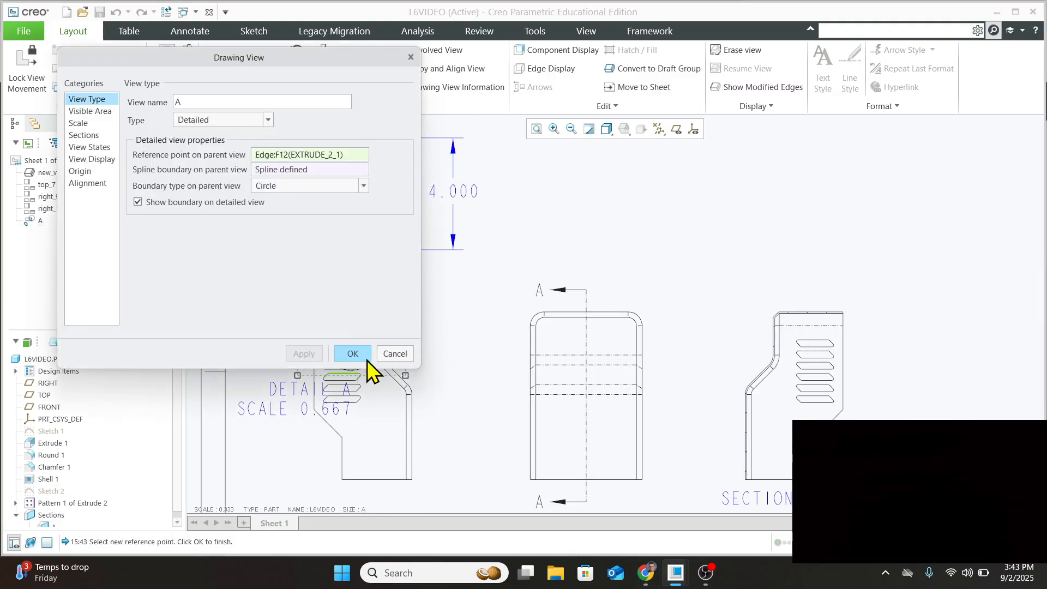
mouse_move(277, 64)
mouse_down()
mouse_move(355, 218)
mouse_move(321, 120)
mouse_up()
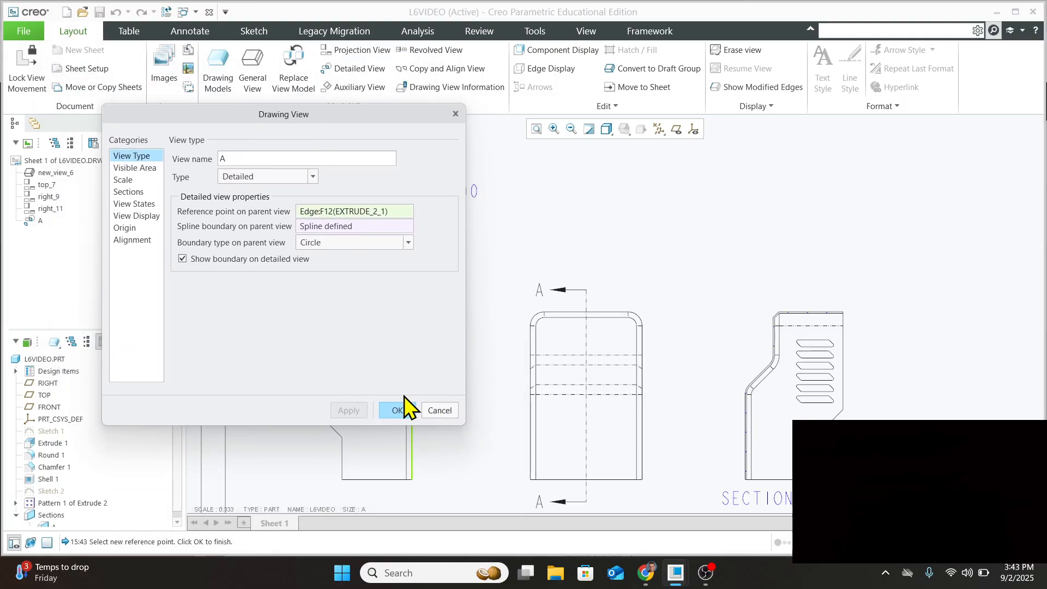
click(400, 409)
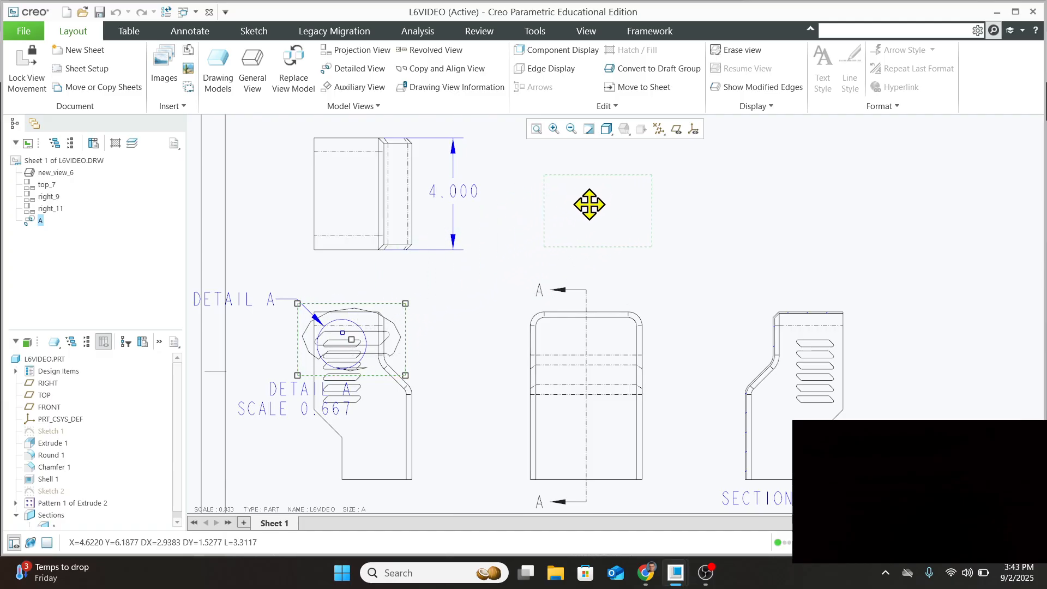
Move detailed view A to the open space above view right_9, between the top view's dimension and the sheet's right side
mouse_move(589, 205)
mouse_down()
mouse_move(605, 194)
mouse_move(596, 197)
mouse_up()
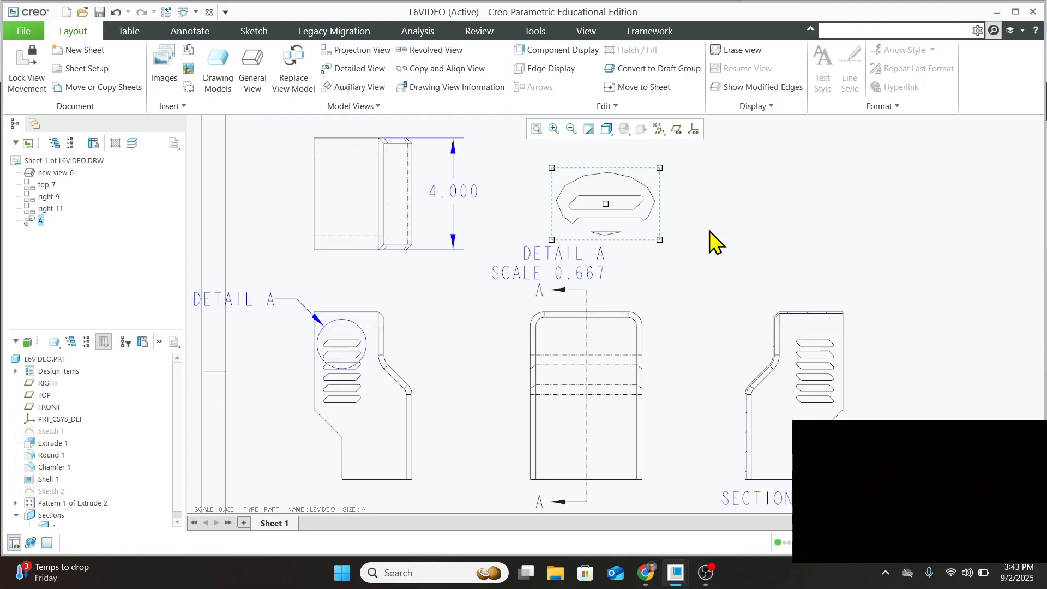
click(697, 242)
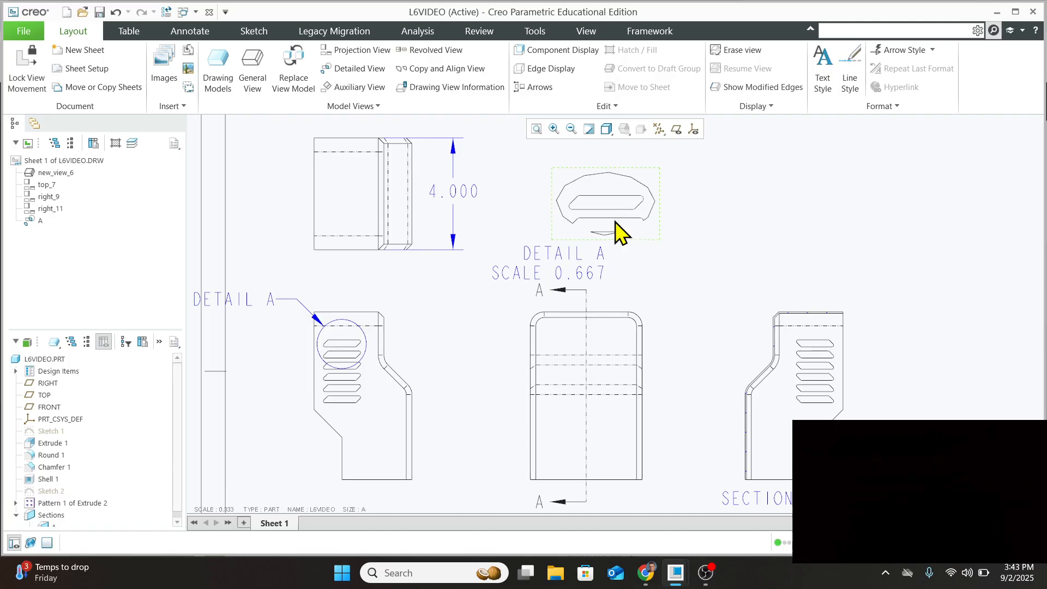
click(593, 196)
drag(600, 196, 585, 174)
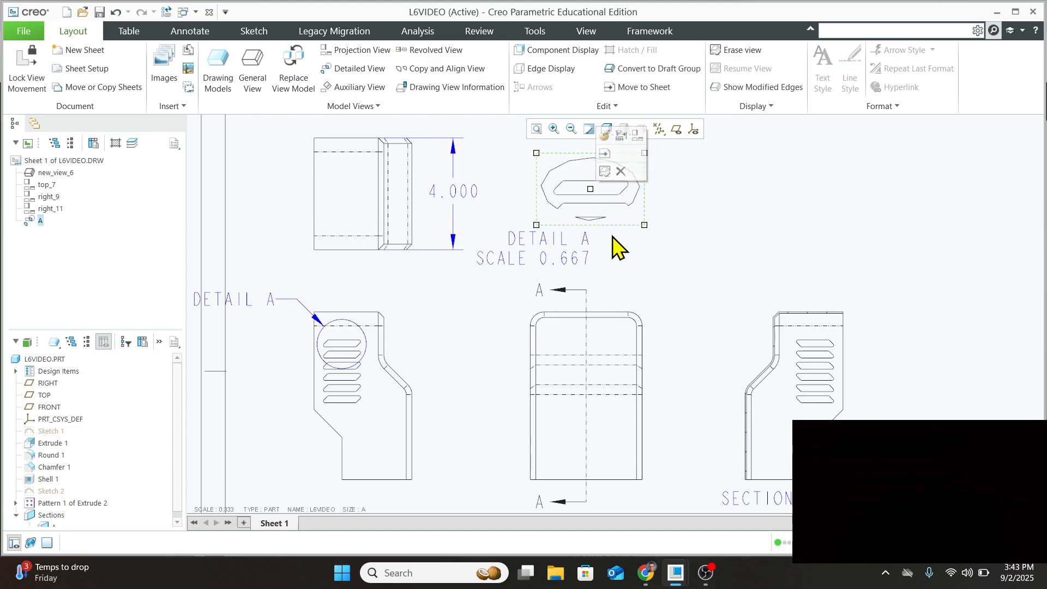
Reposition the detail A name and scale note so that it sits directly beneath the detailed view
click(559, 248)
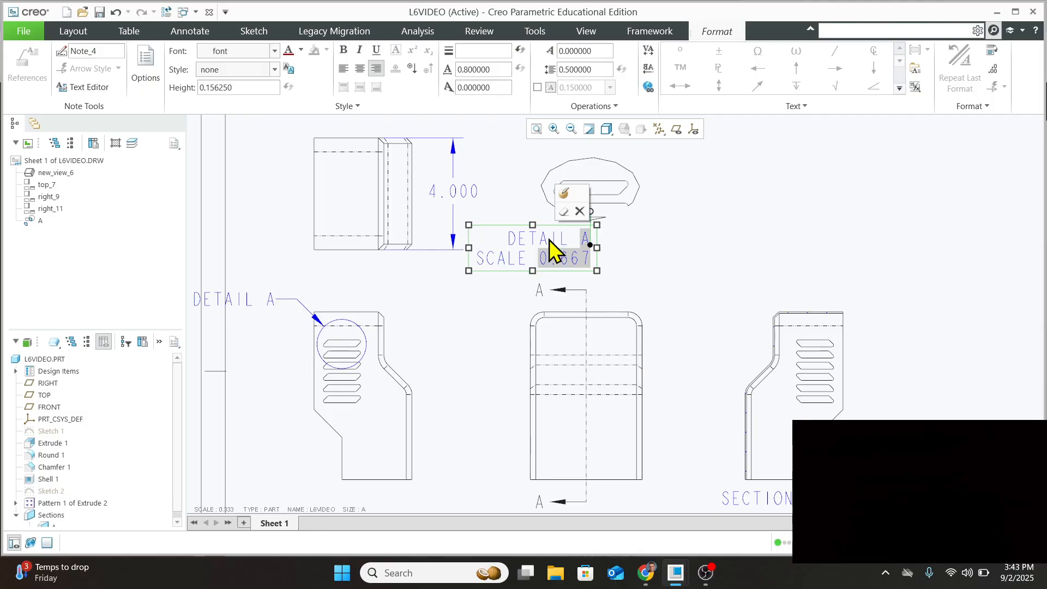
drag(524, 227, 582, 226)
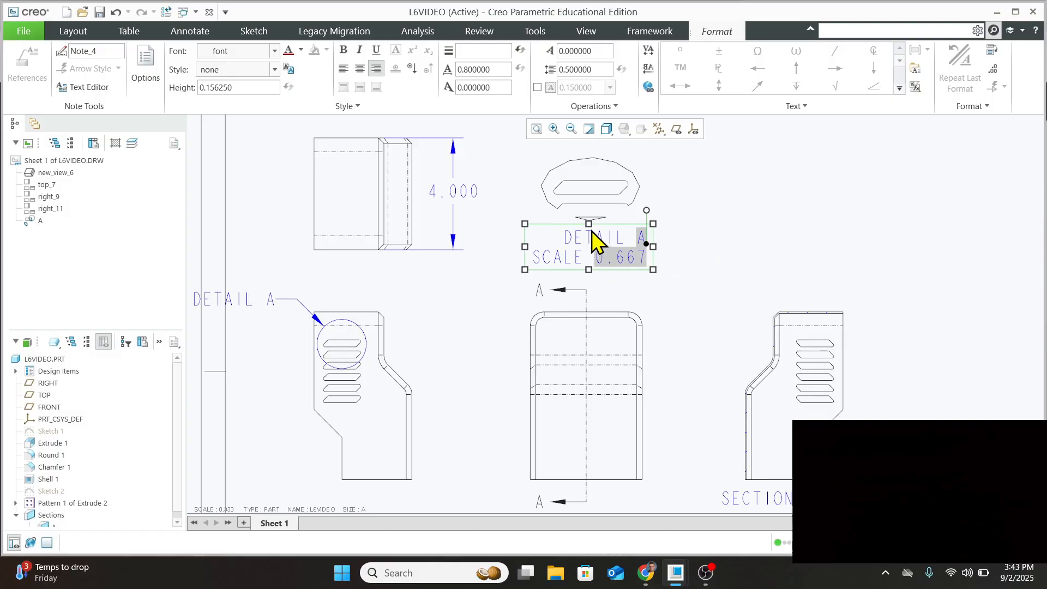
click(676, 261)
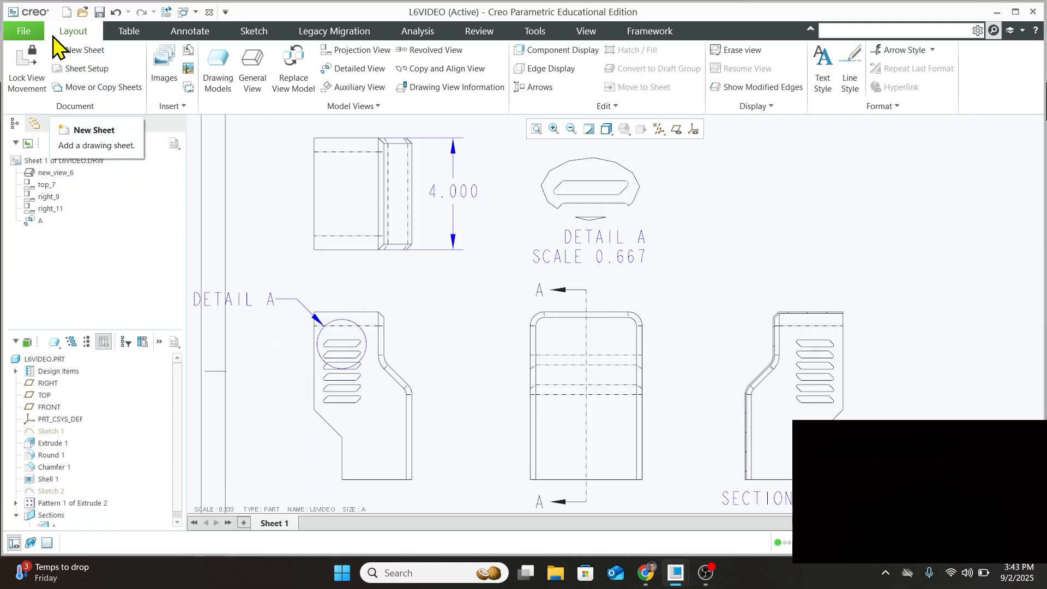
Open the detail options of the active drawing from its drawing properties
click(26, 33)
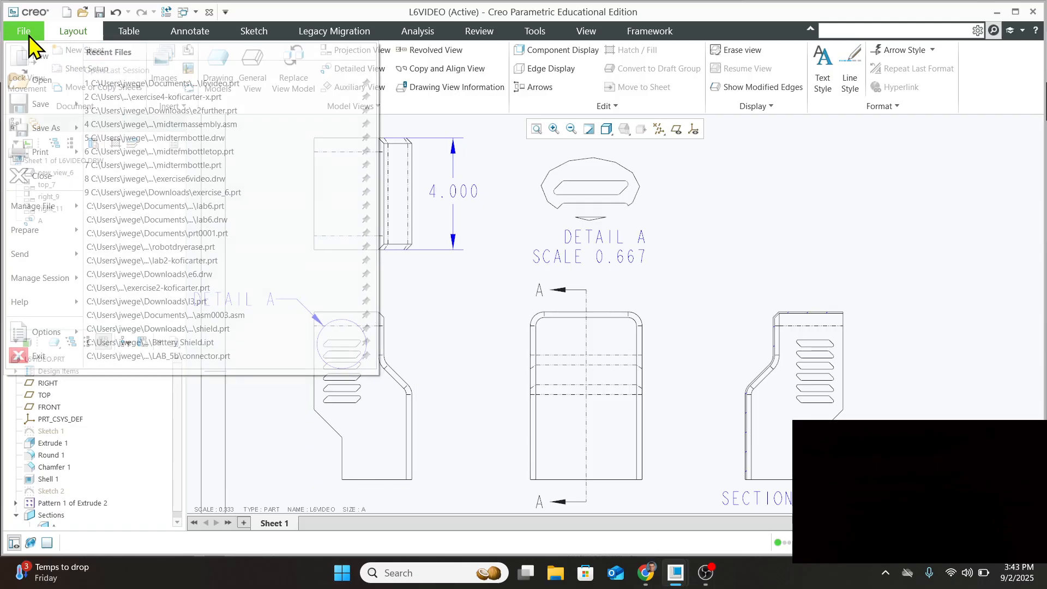
click(37, 233)
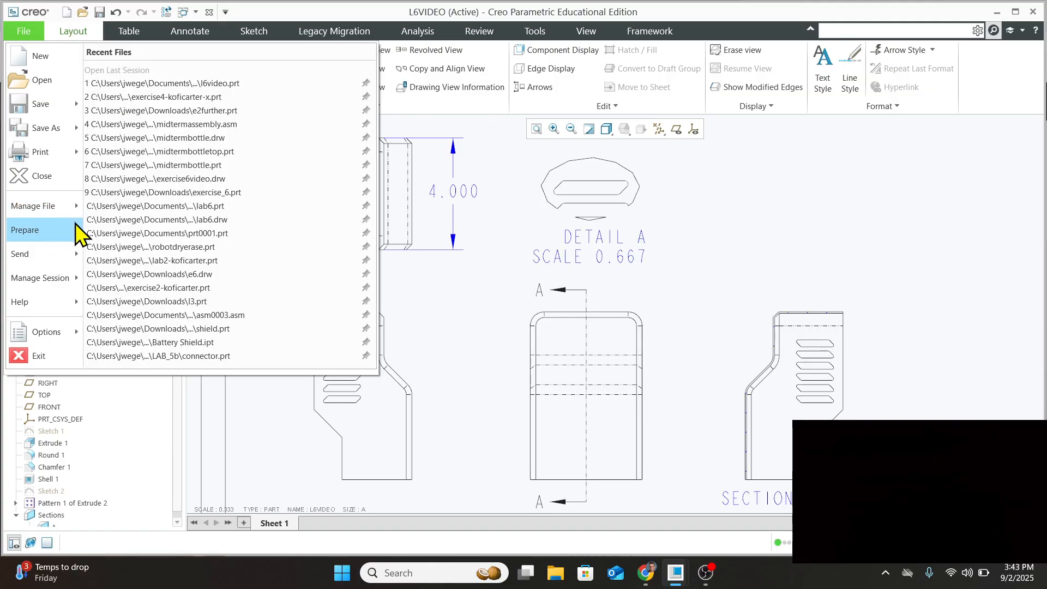
mouse_move(79, 205)
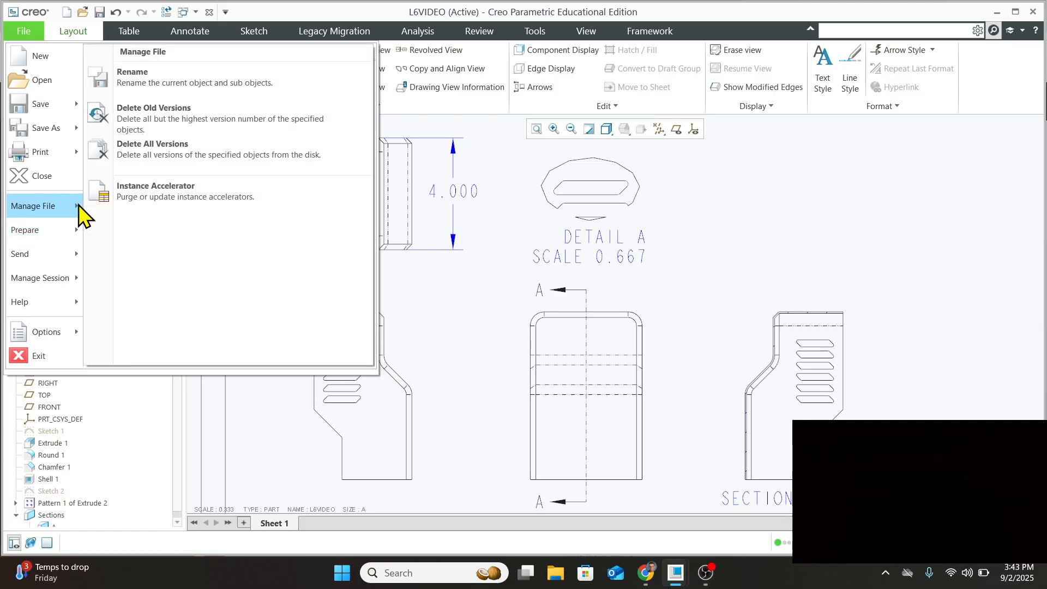
mouse_move(81, 228)
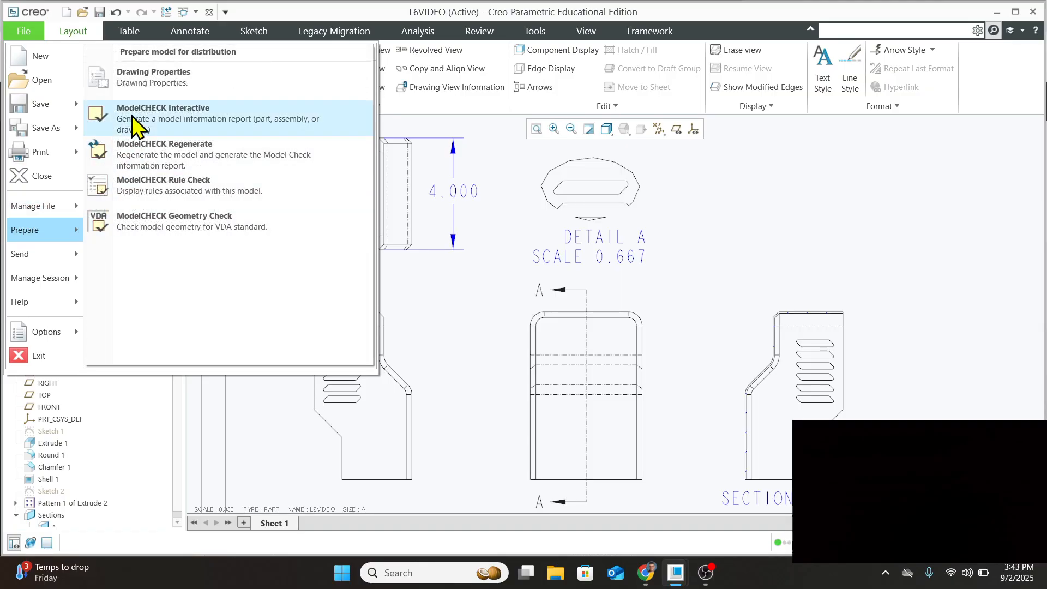
click(142, 79)
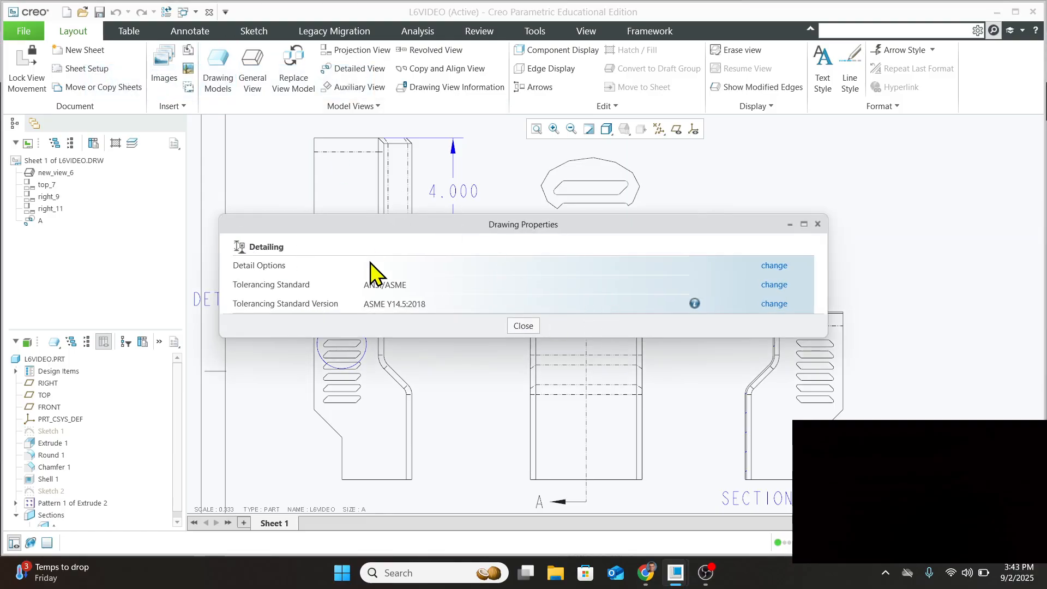
click(774, 267)
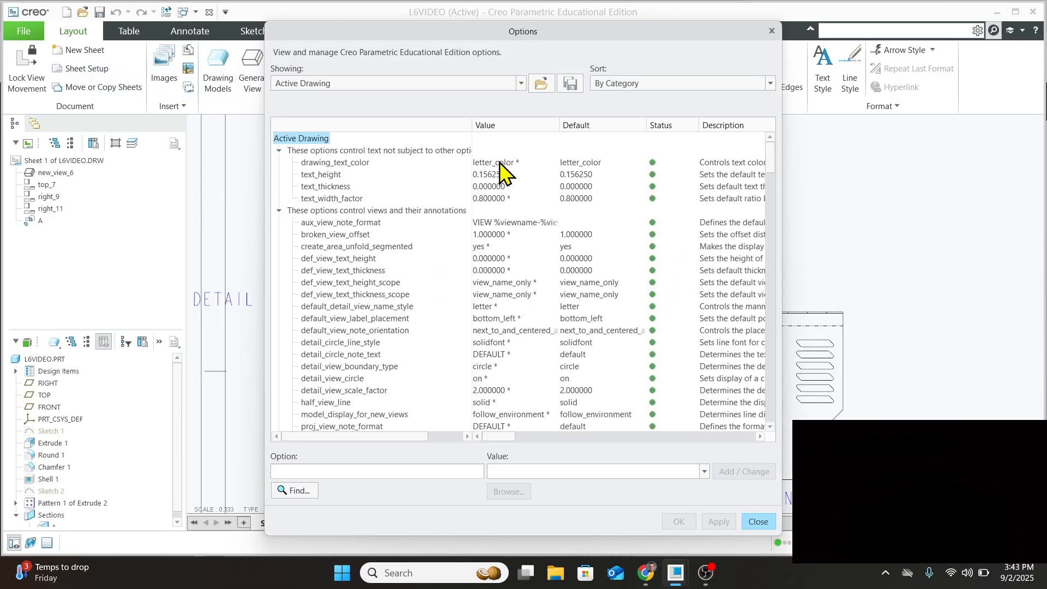
Set the drawing's text_height option to .125, apply it, and close the options and drawing properties
click(485, 175)
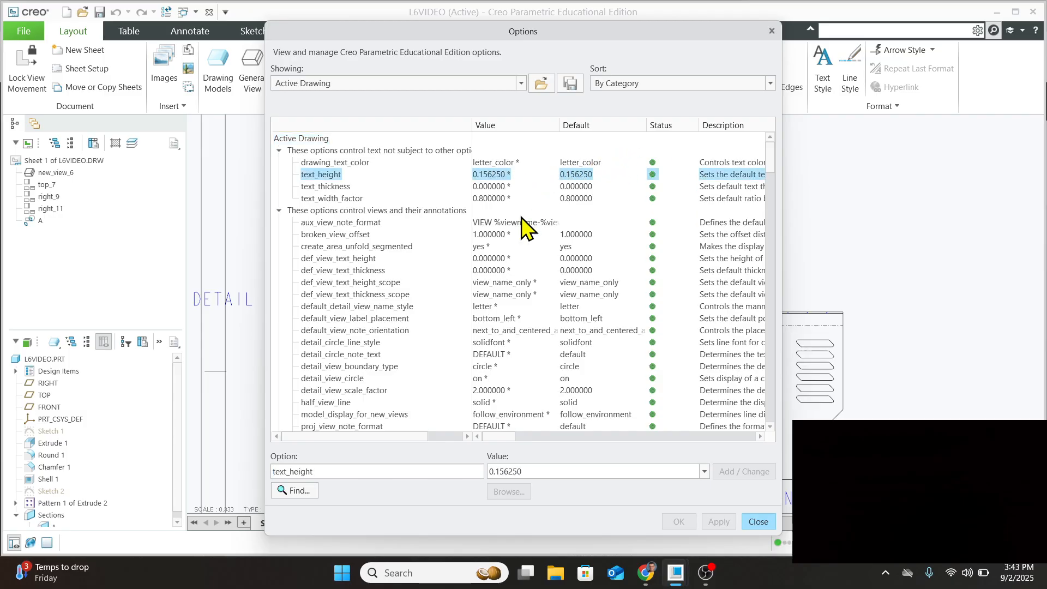
double_click(543, 471)
text(.)
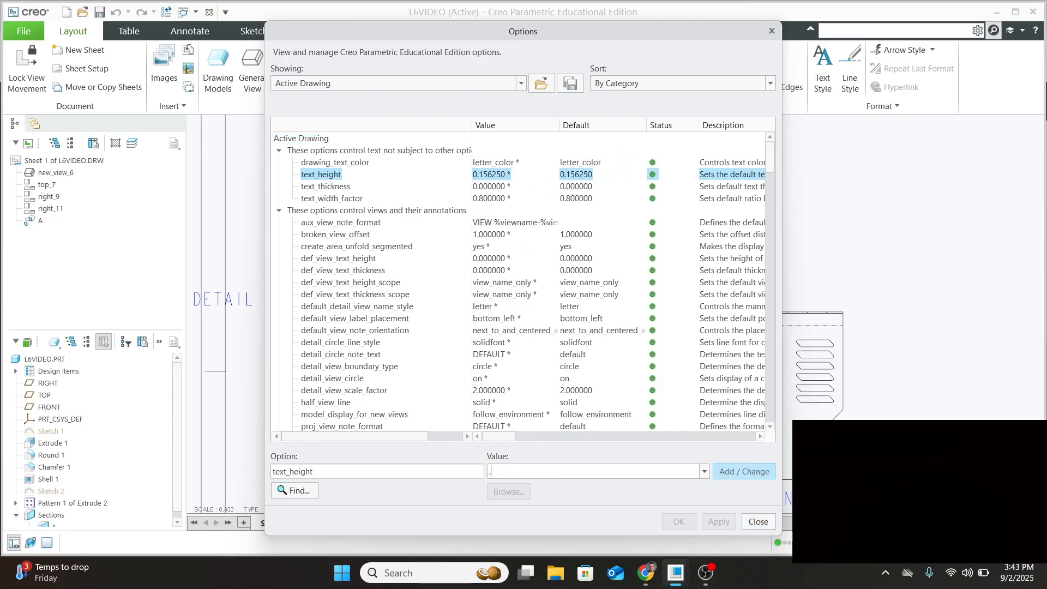
text(125)
key(Return)
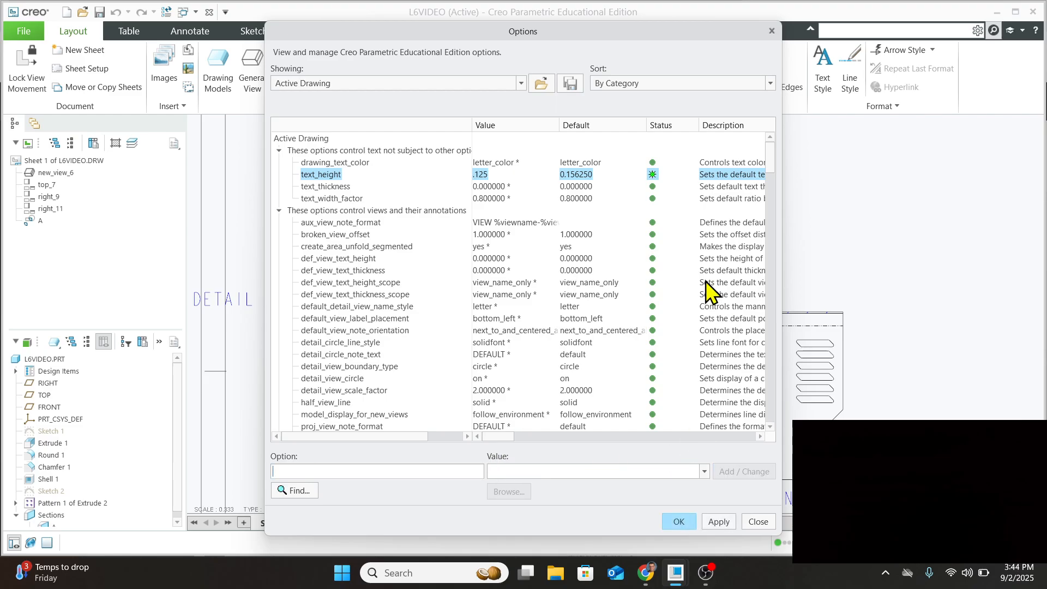
click(679, 522)
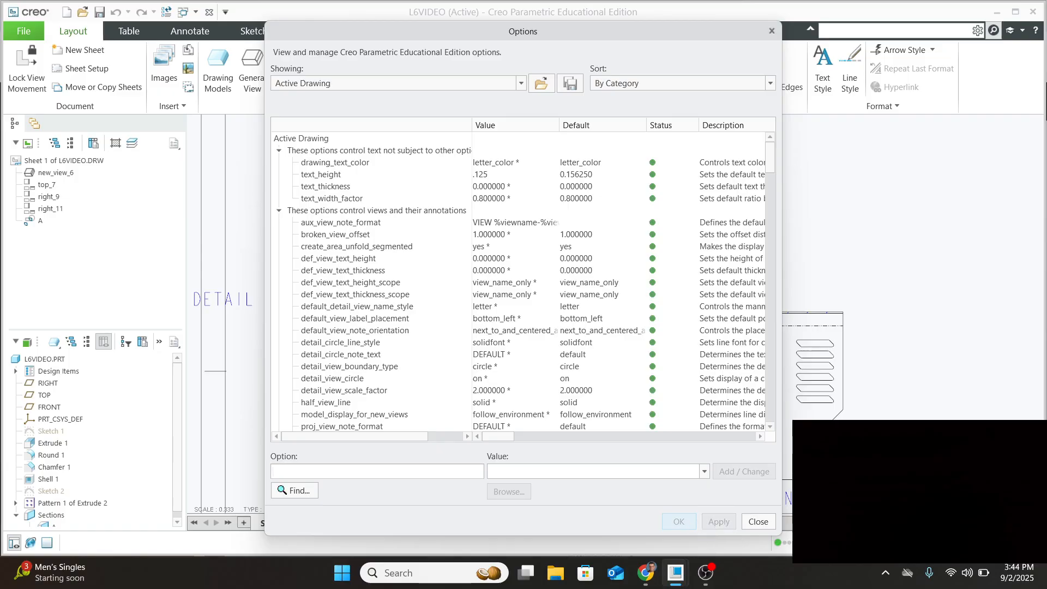
click(759, 518)
click(815, 226)
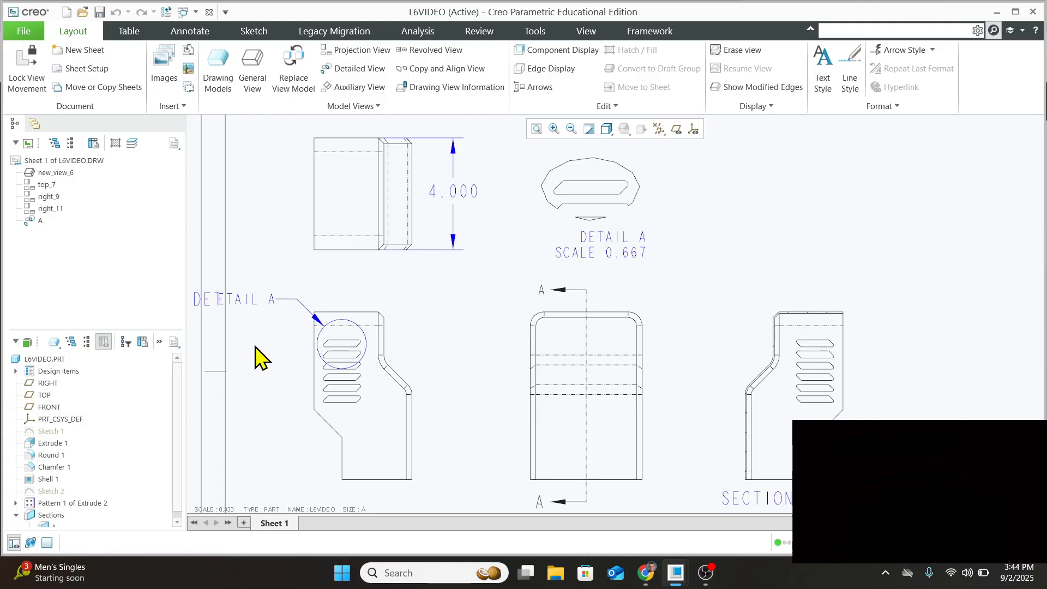
Add a general view with combined state DEFAULT ALL in the isometric Default Orientation, and move it to the open upper-right area of the sheet
scroll(261, 357, up, 1)
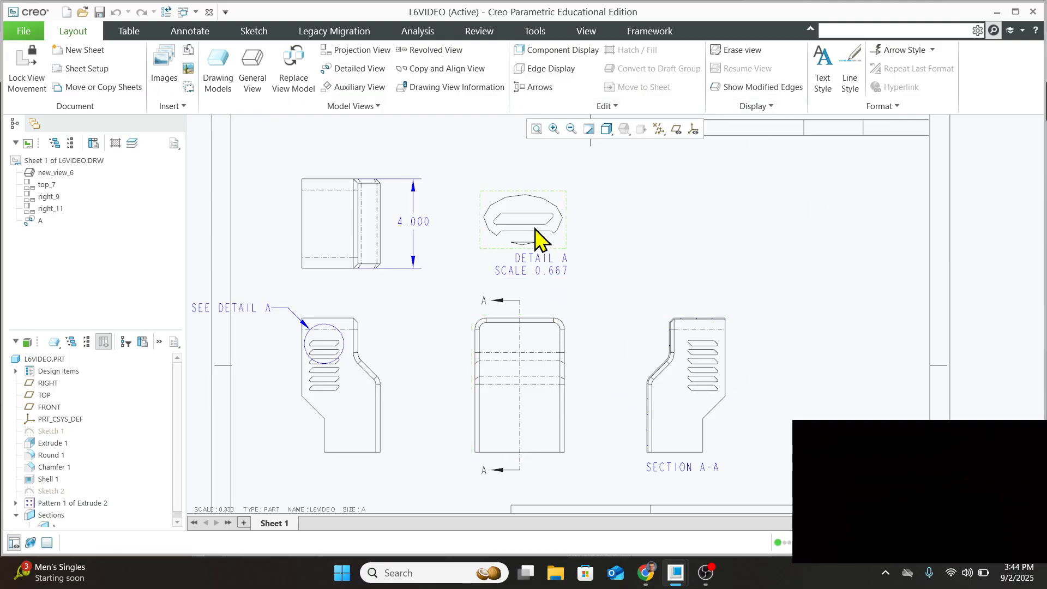
scroll(534, 229, down, 1)
scroll(554, 283, up, 1)
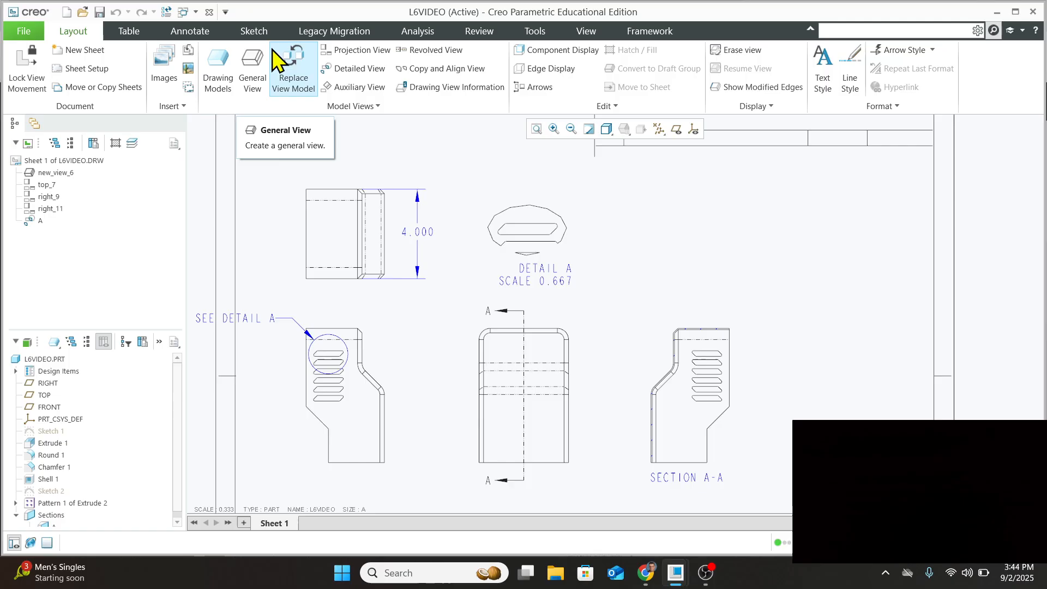
click(256, 68)
click(491, 254)
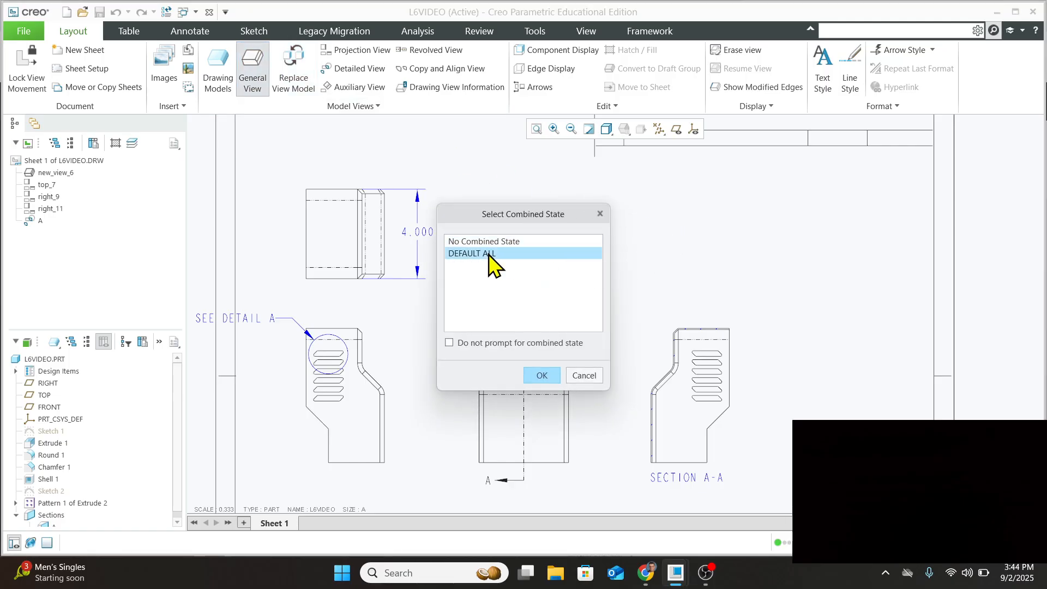
click(545, 375)
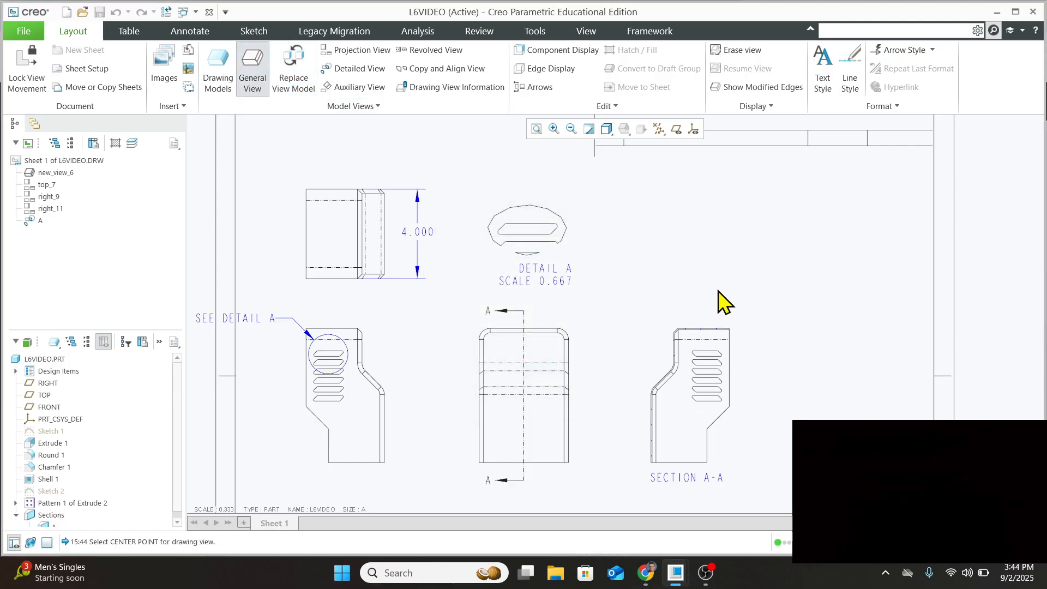
click(699, 225)
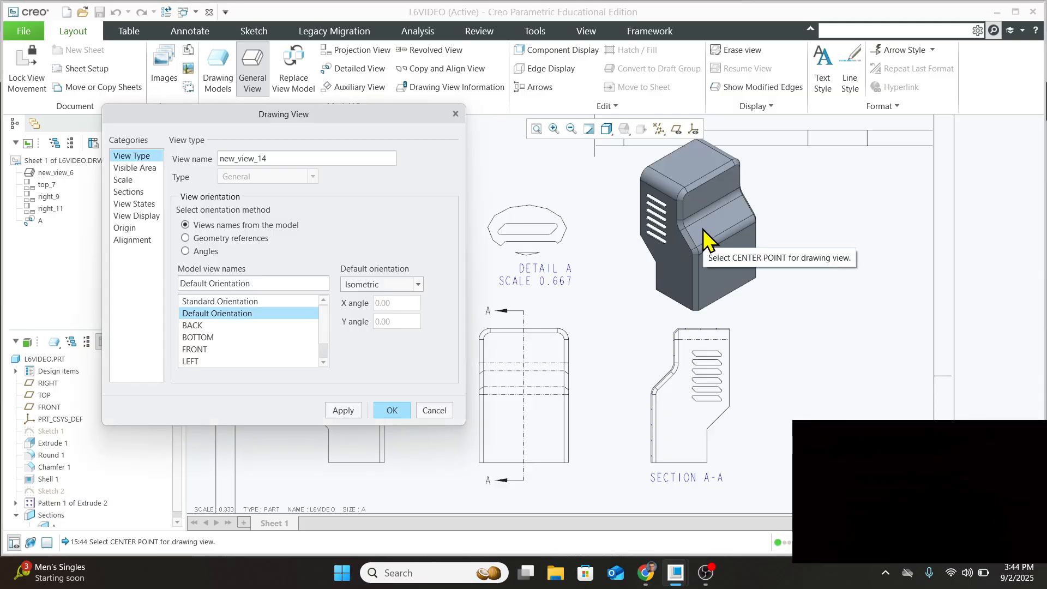
click(390, 412)
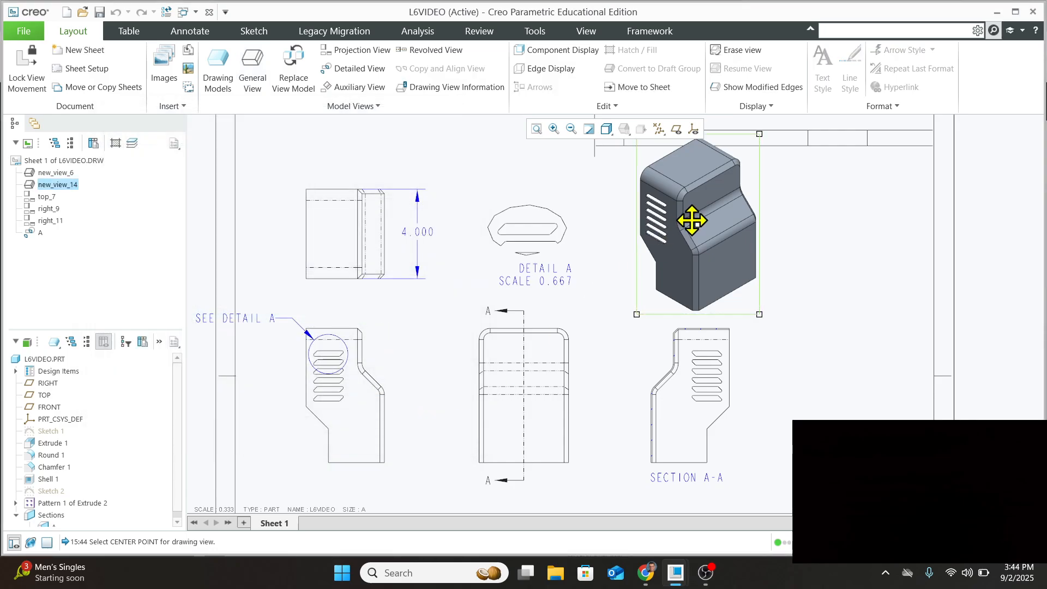
drag(695, 218, 689, 234)
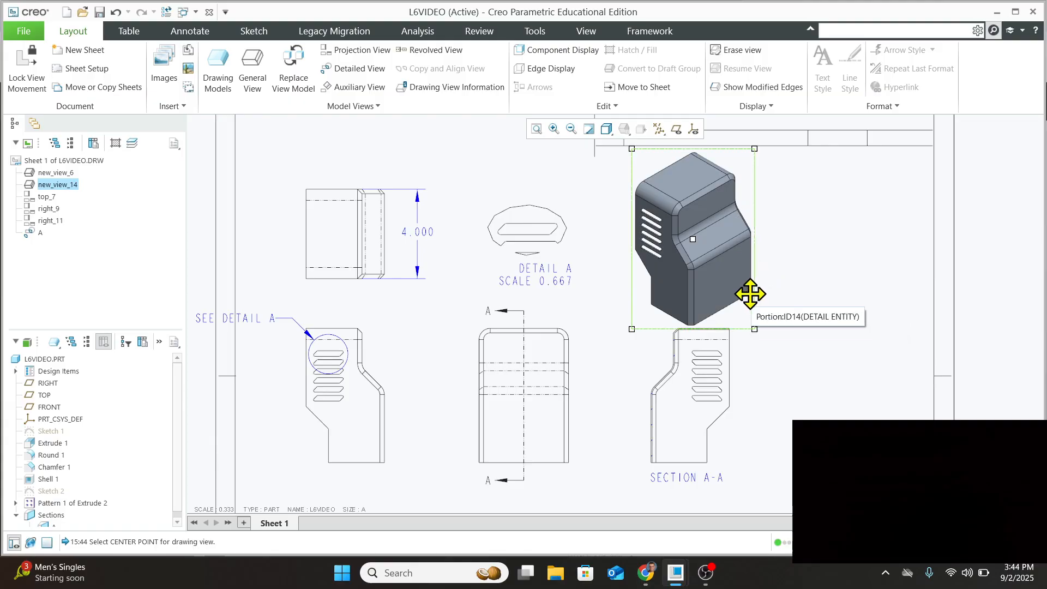
drag(692, 250, 826, 267)
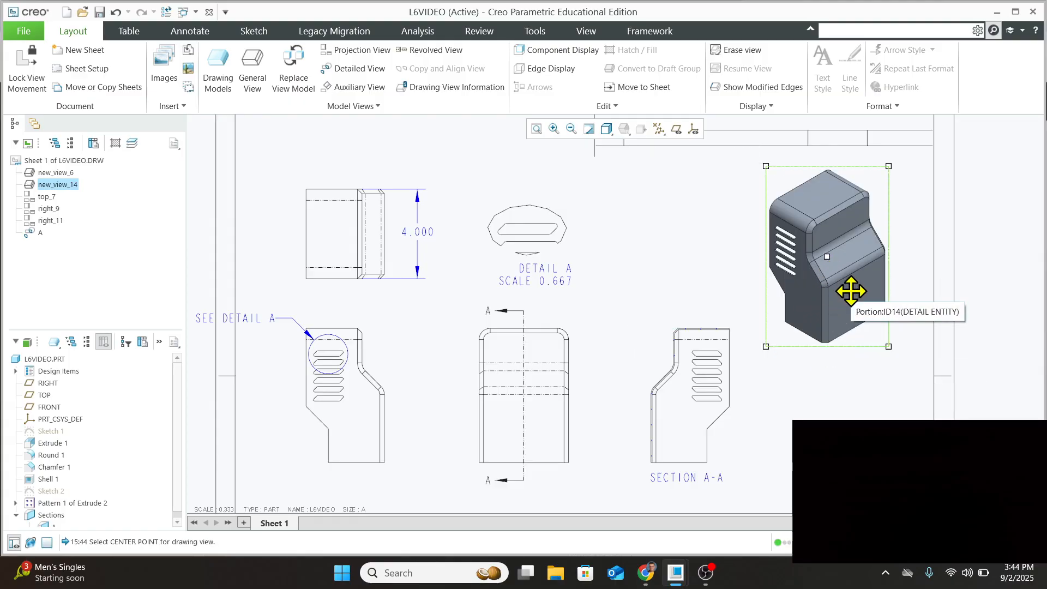
click(831, 417)
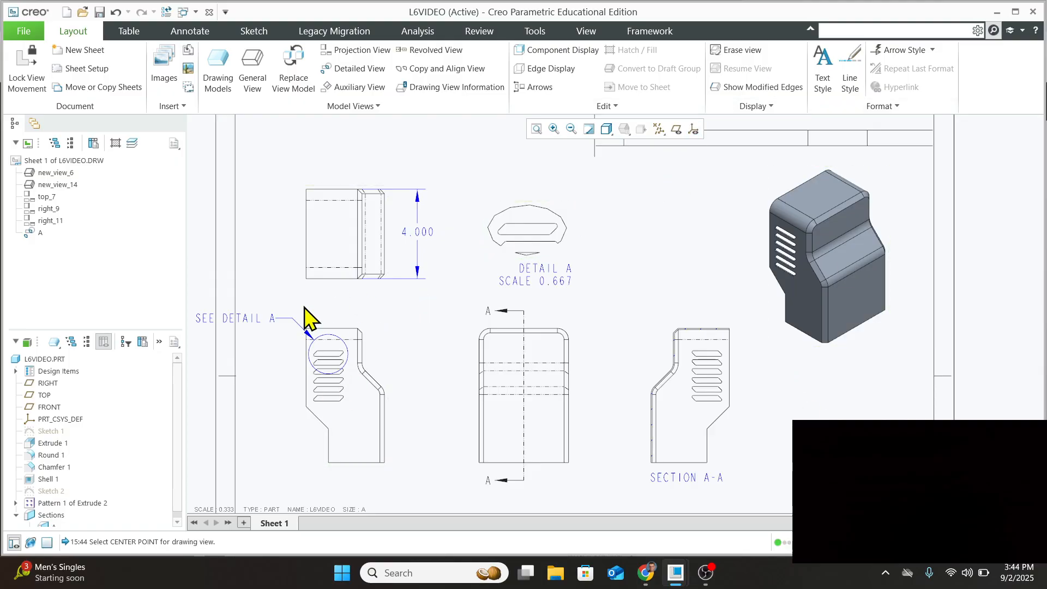
scroll(337, 403, down, 1)
scroll(337, 403, up, 1)
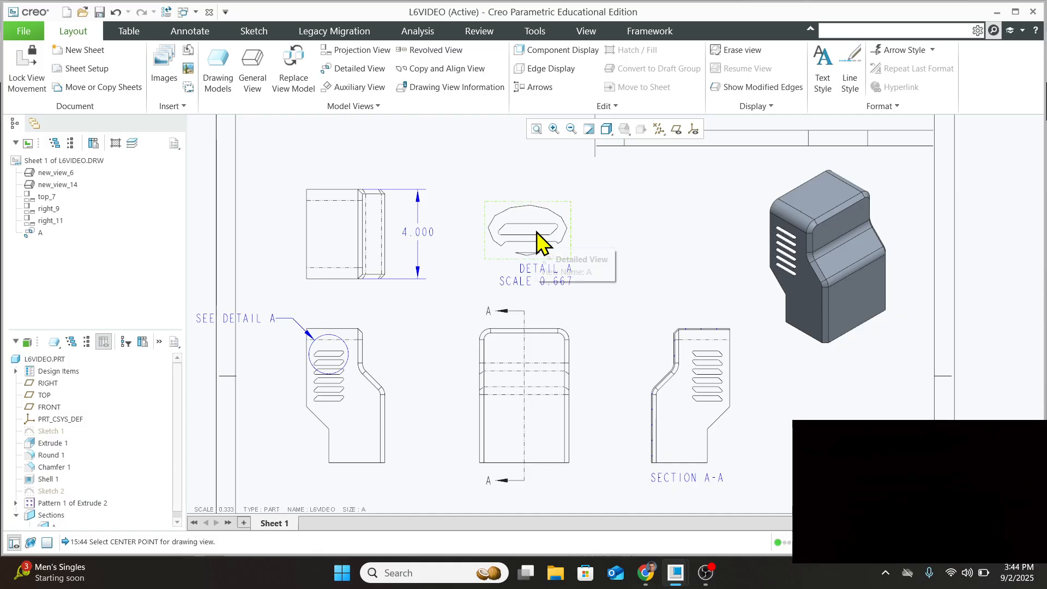
scroll(535, 239, down, 1)
scroll(490, 221, up, 1)
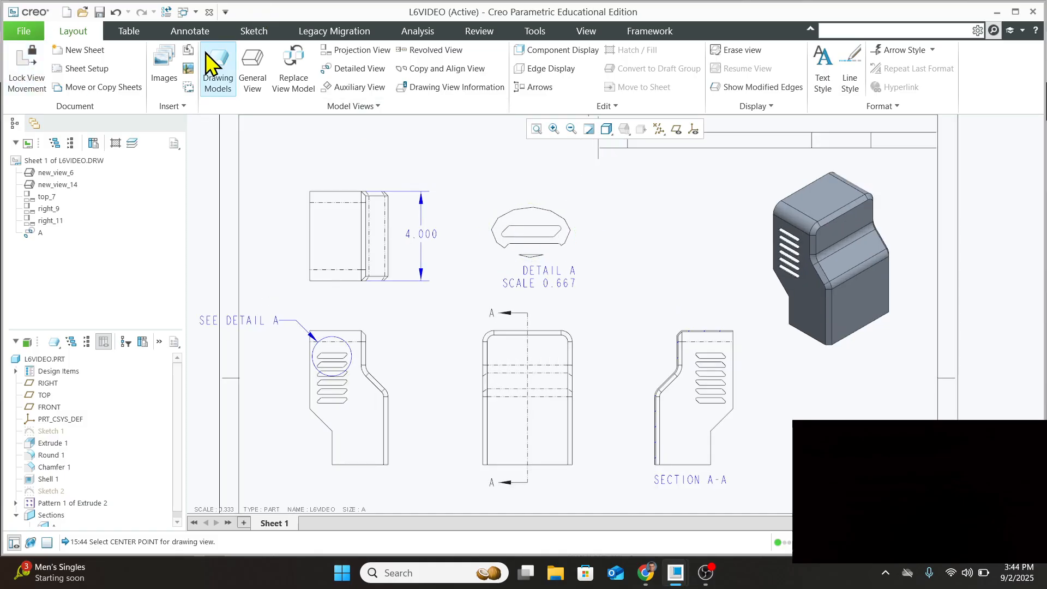
click(190, 31)
click(529, 246)
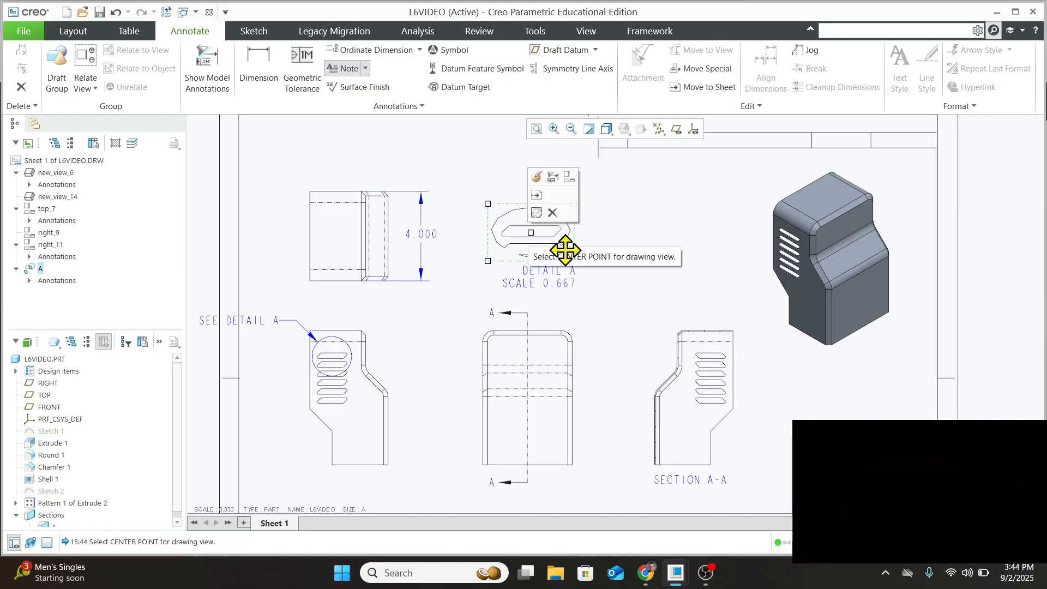
click(206, 79)
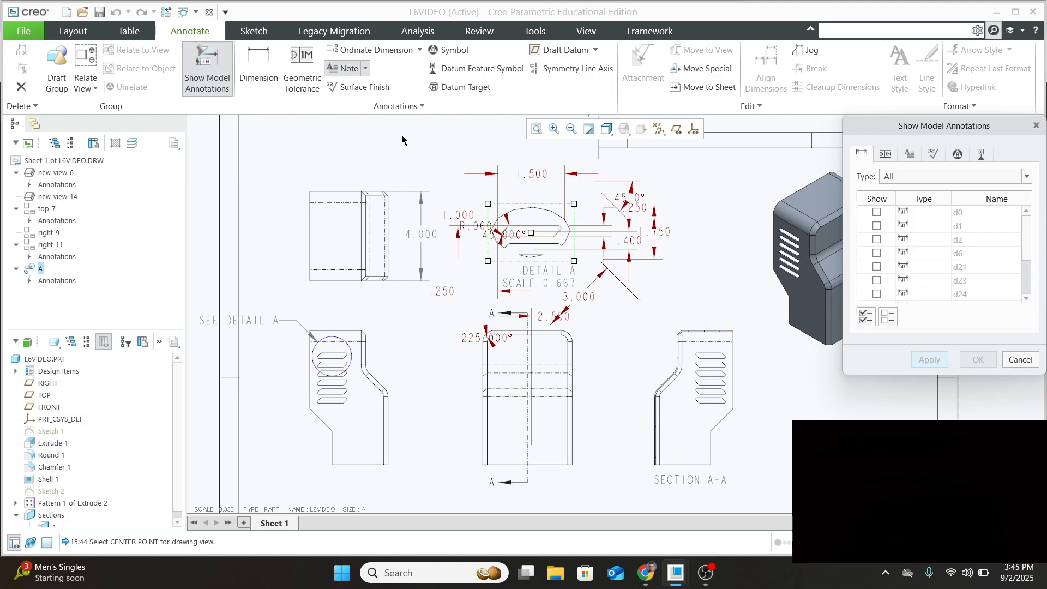
click(1018, 359)
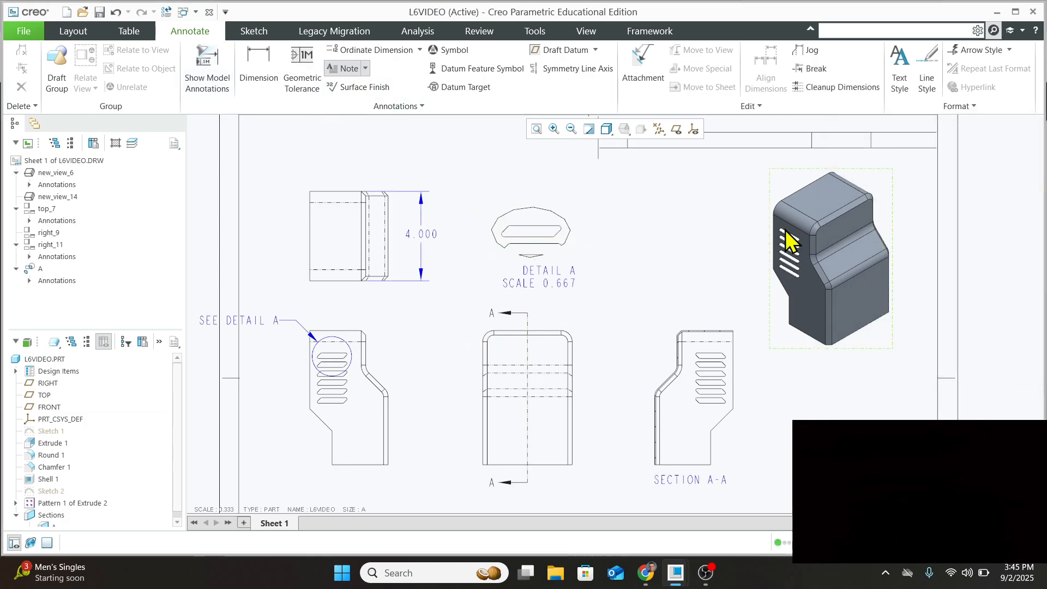
Show the slot pattern's model annotations in detailed view A and choose the R.060, 1.500 and .250 dimensions
click(206, 73)
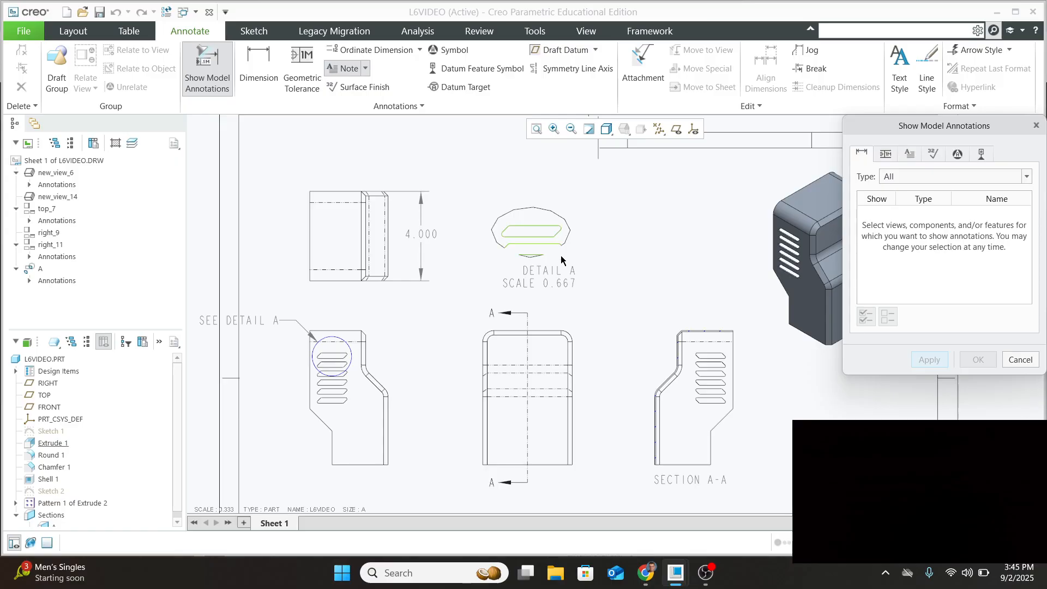
click(543, 240)
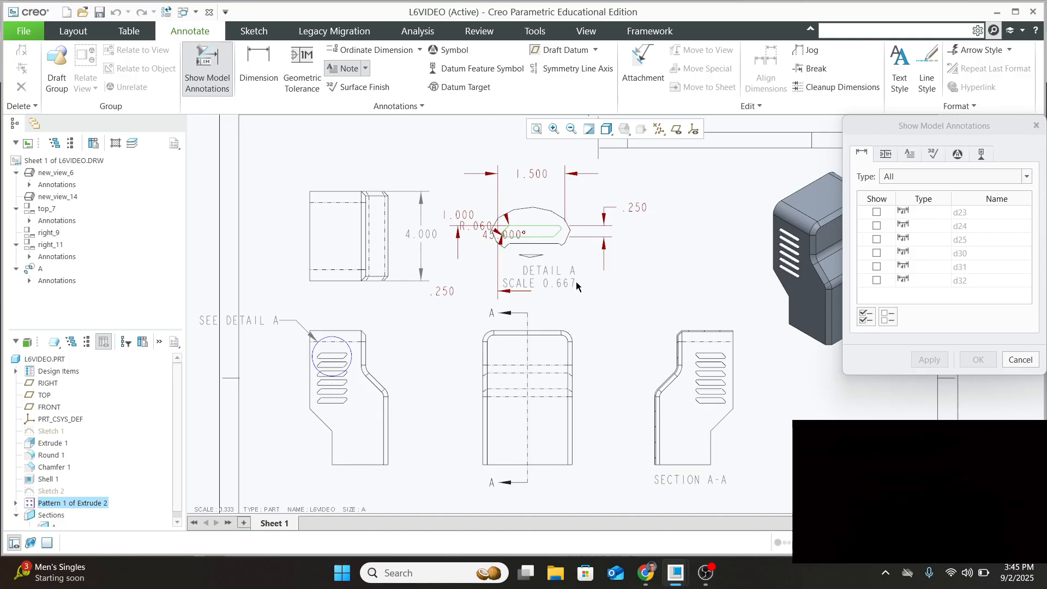
scroll(511, 251, up, 3)
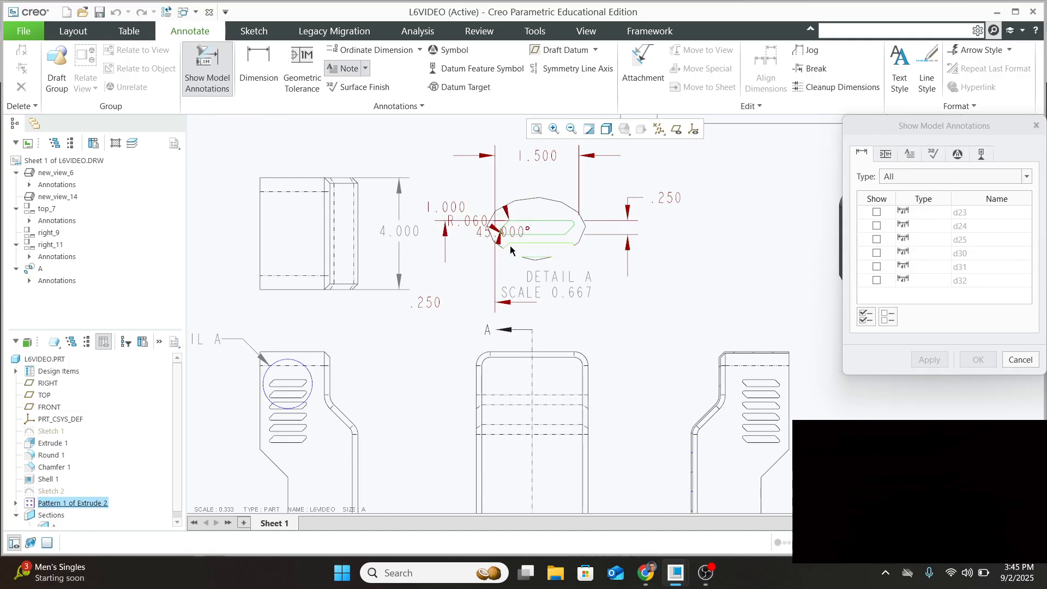
scroll(510, 251, up, 2)
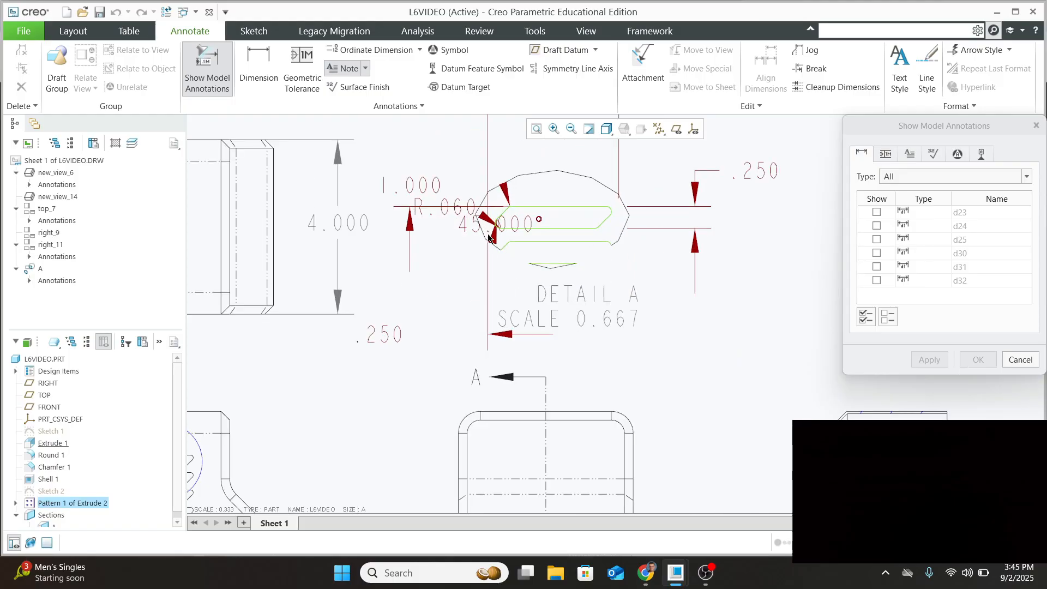
scroll(547, 295, down, 2)
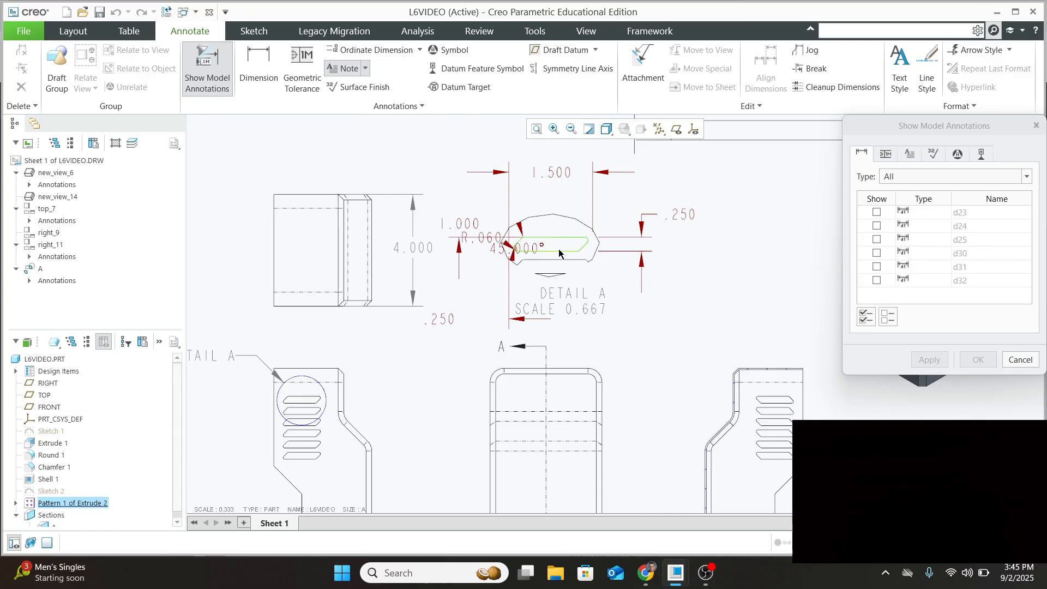
click(489, 241)
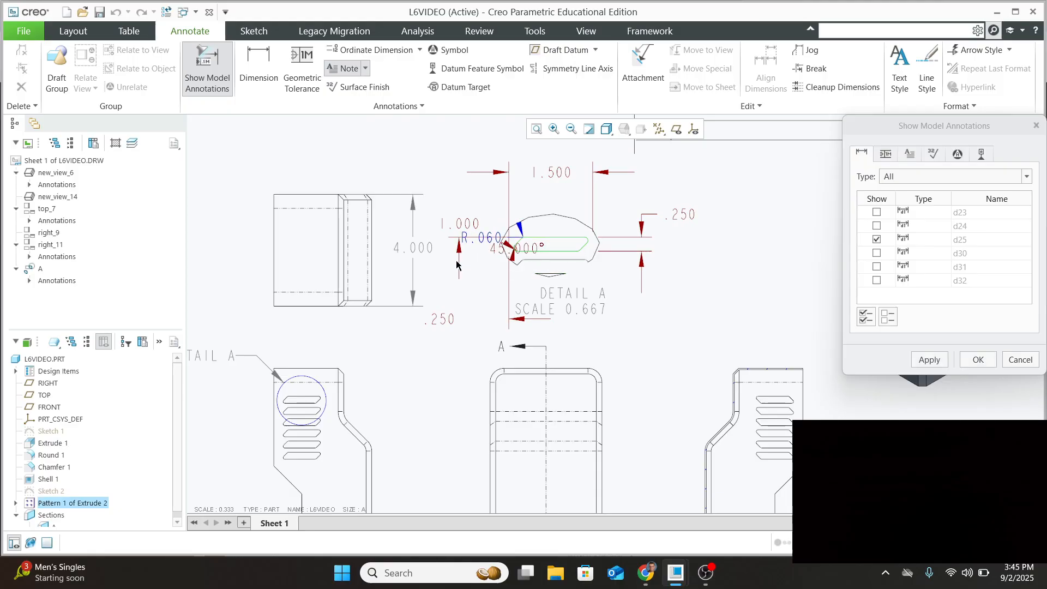
click(562, 176)
click(672, 215)
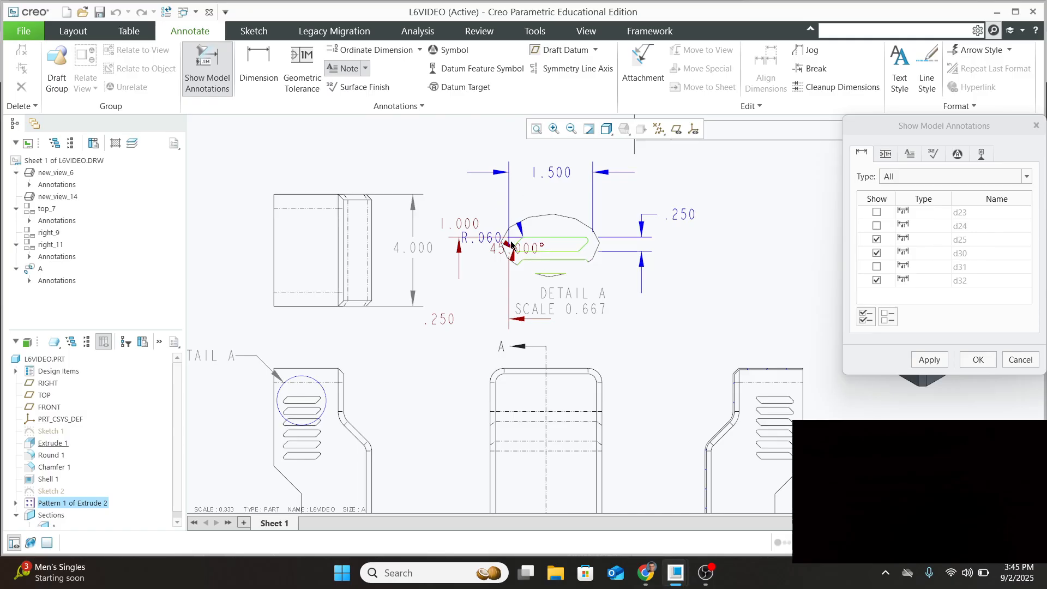
Recheck the R.060 and 1.500 selections, apply the chosen slot dimensions to detailed view A, and close the model annotations
click(482, 239)
click(876, 253)
click(876, 254)
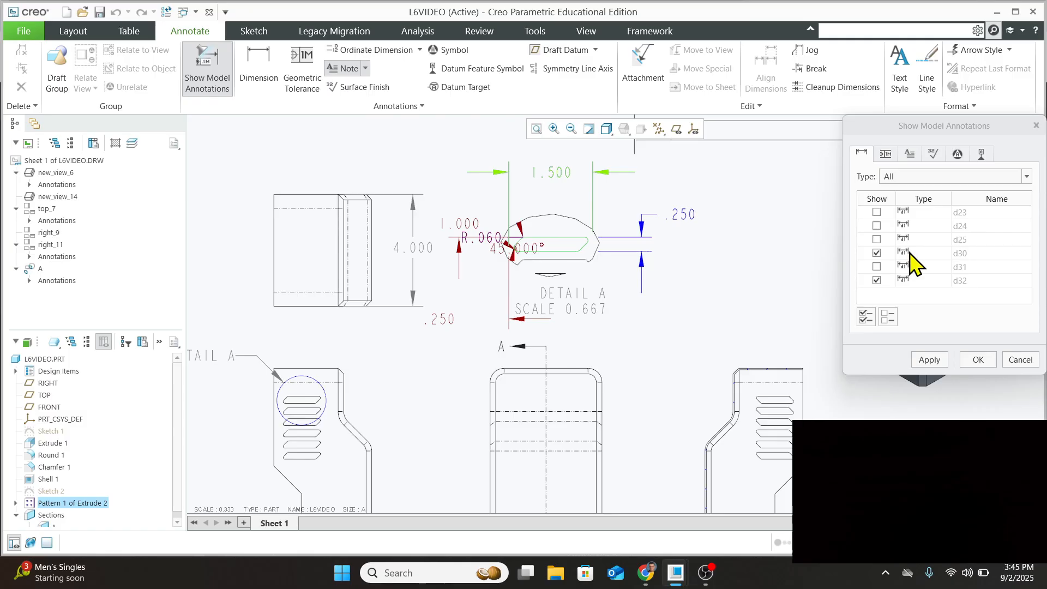
click(509, 260)
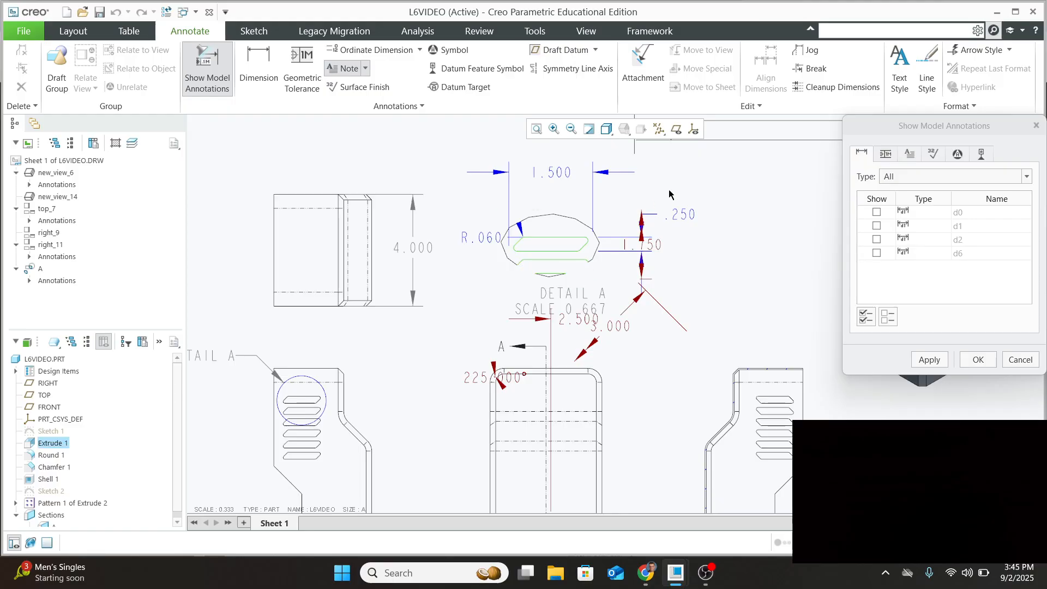
click(932, 359)
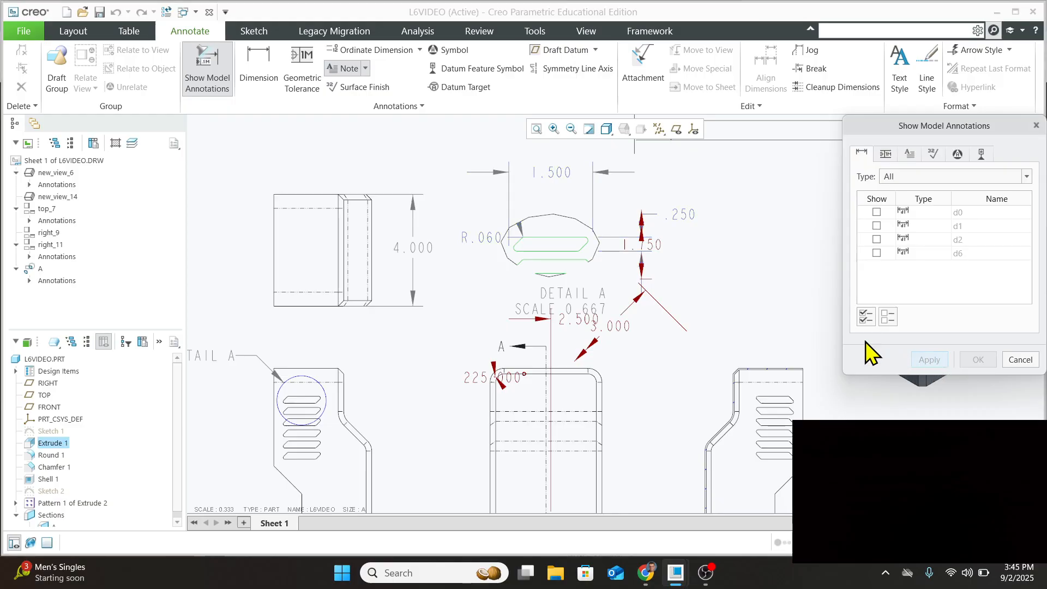
click(1027, 359)
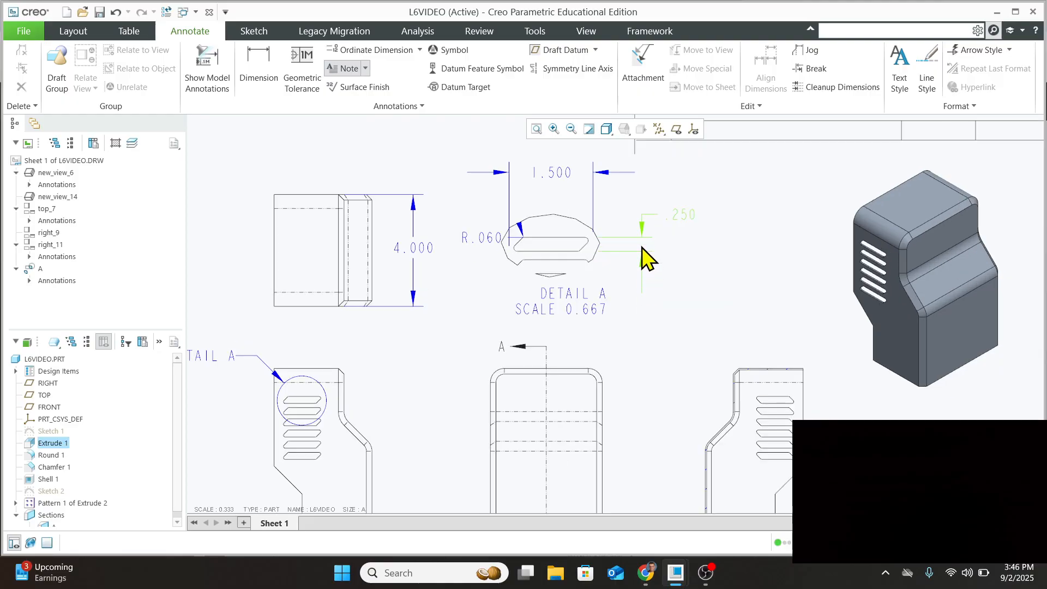
Examine the slot dimensions in detailed view A and the general view that carries the SEE DETAIL A callout
scroll(552, 246, up, 1)
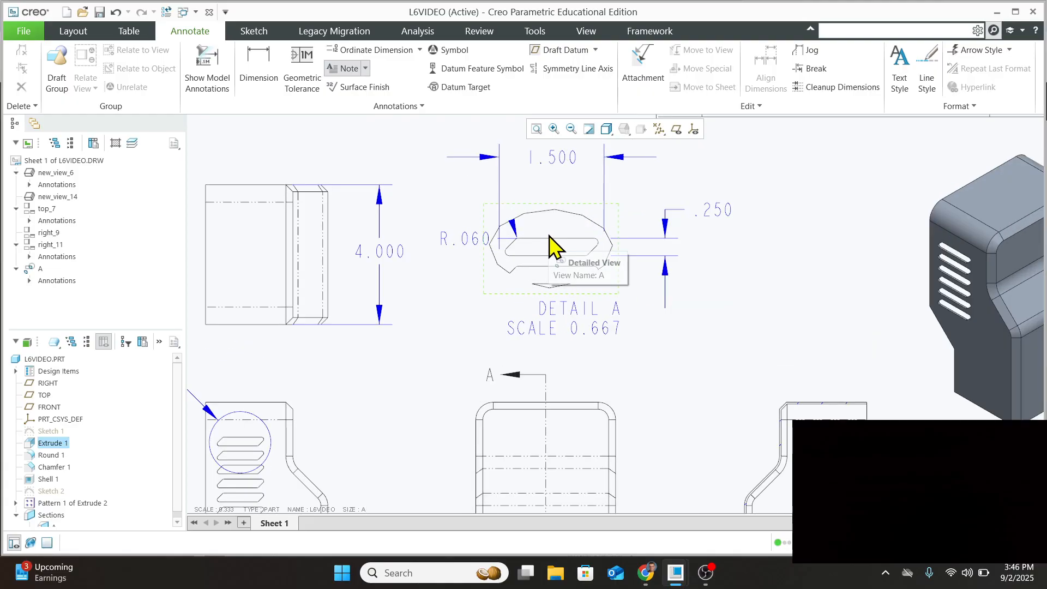
scroll(550, 245, up, 1)
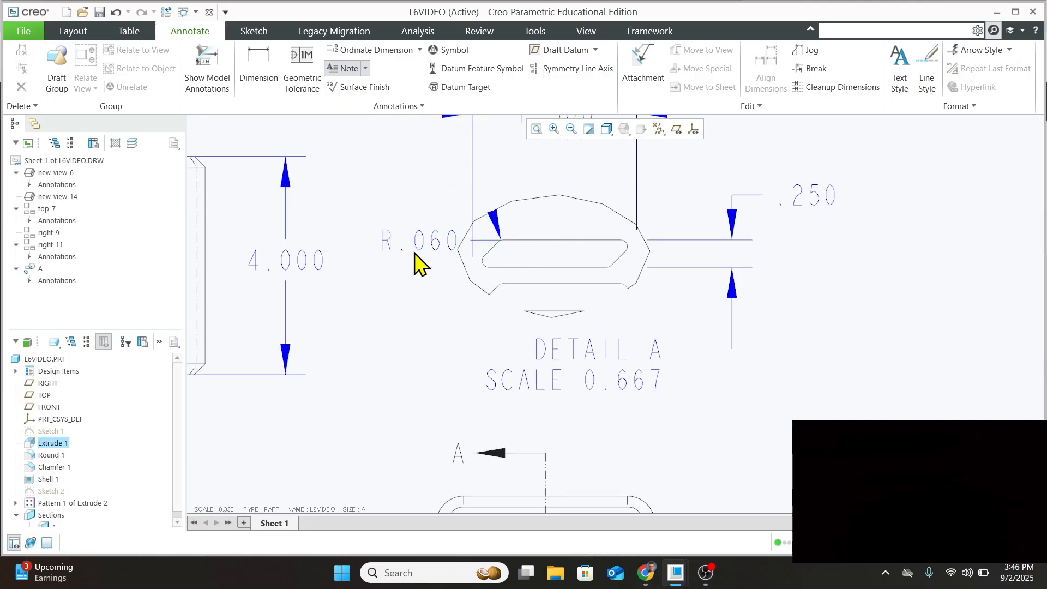
scroll(444, 277, down, 1)
scroll(482, 281, down, 1)
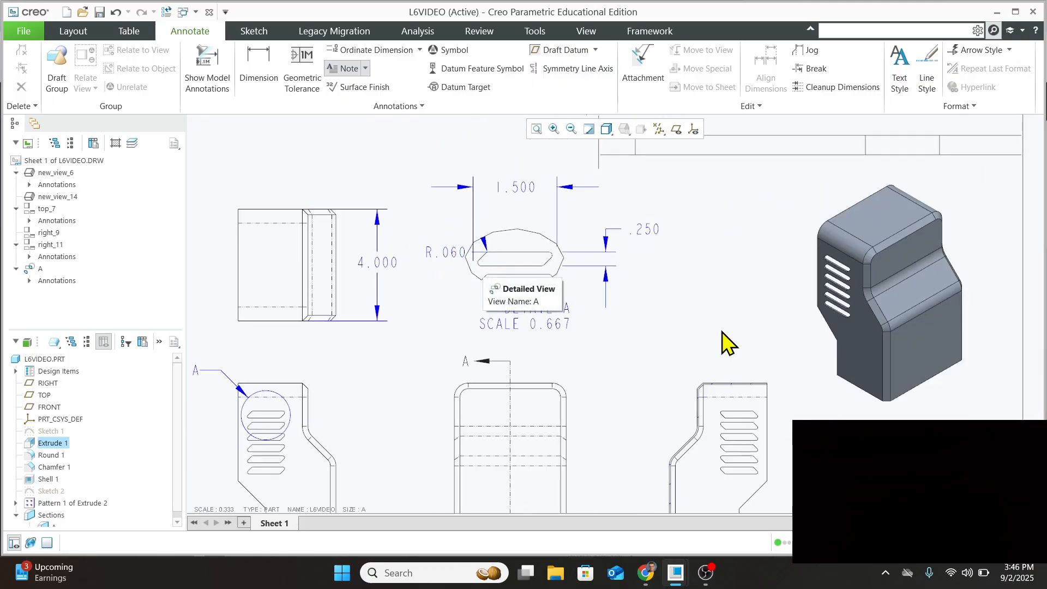
scroll(632, 333, down, 2)
scroll(390, 468, up, 4)
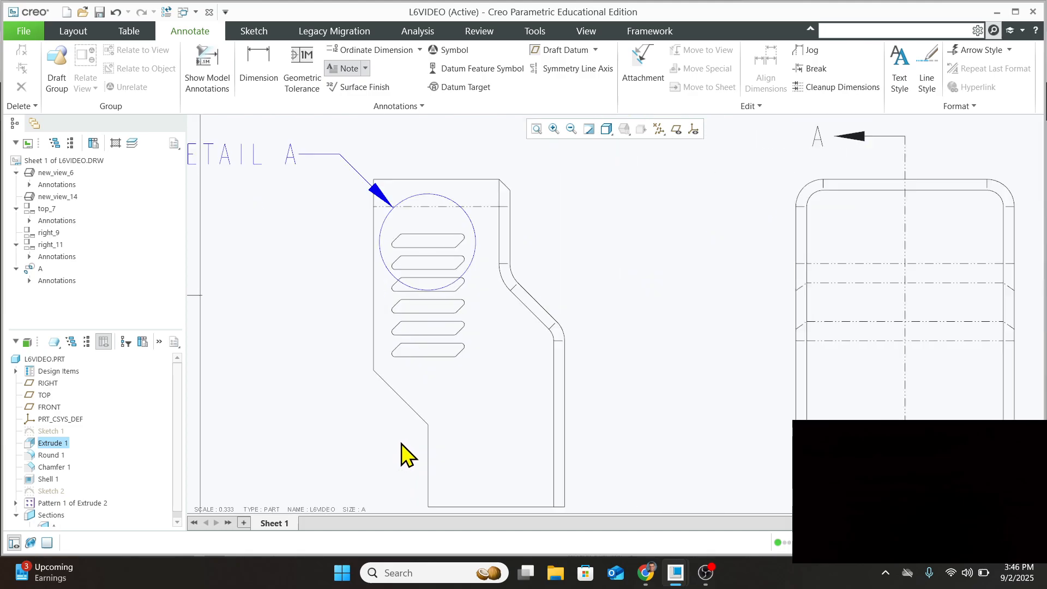
mouse_move(501, 430)
middle_down()
mouse_move(512, 409)
mouse_move(525, 412)
middle_up()
scroll(525, 412, down, 1)
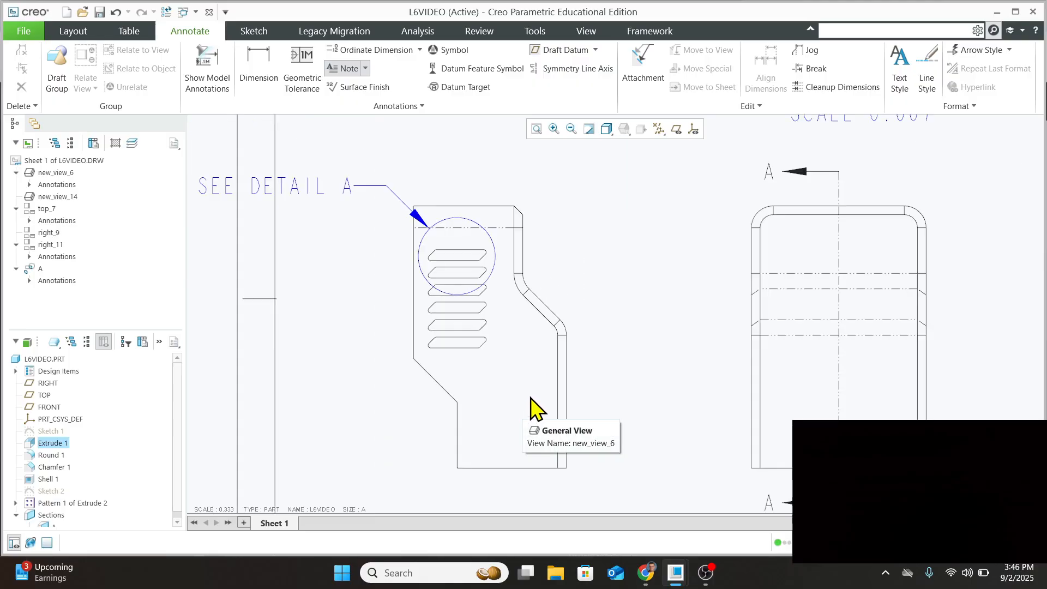
scroll(532, 409, down, 1)
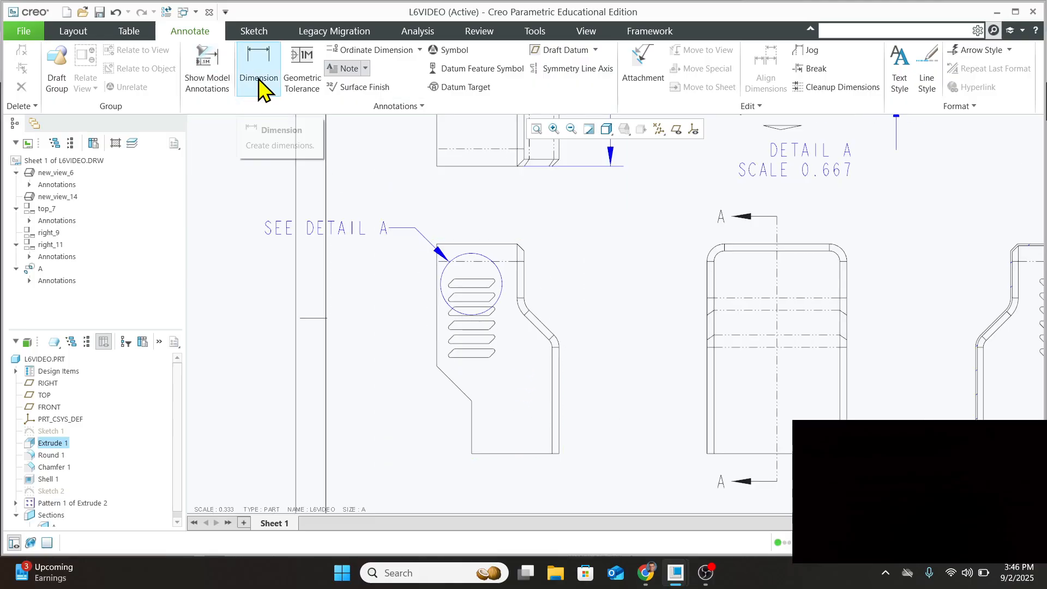
Display all available model annotations for the entire general view with the SEE DETAIL A callout
click(208, 65)
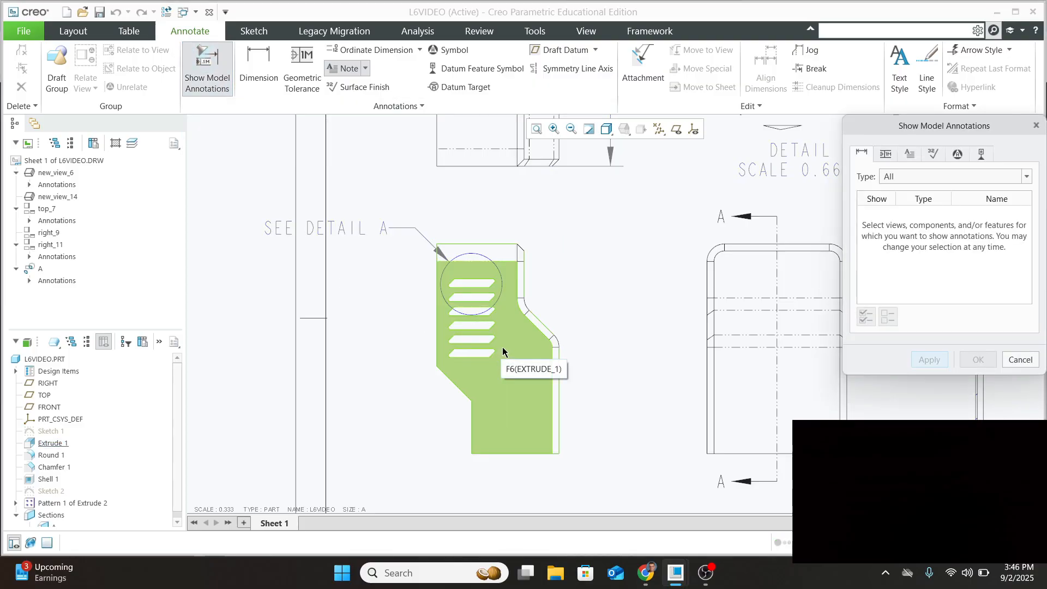
click(1019, 359)
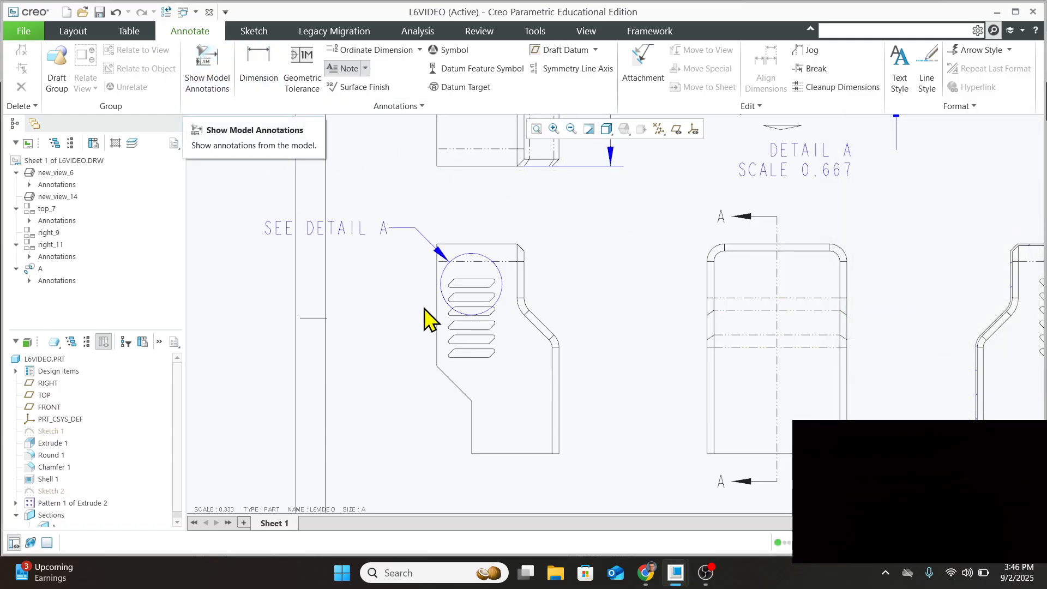
click(498, 346)
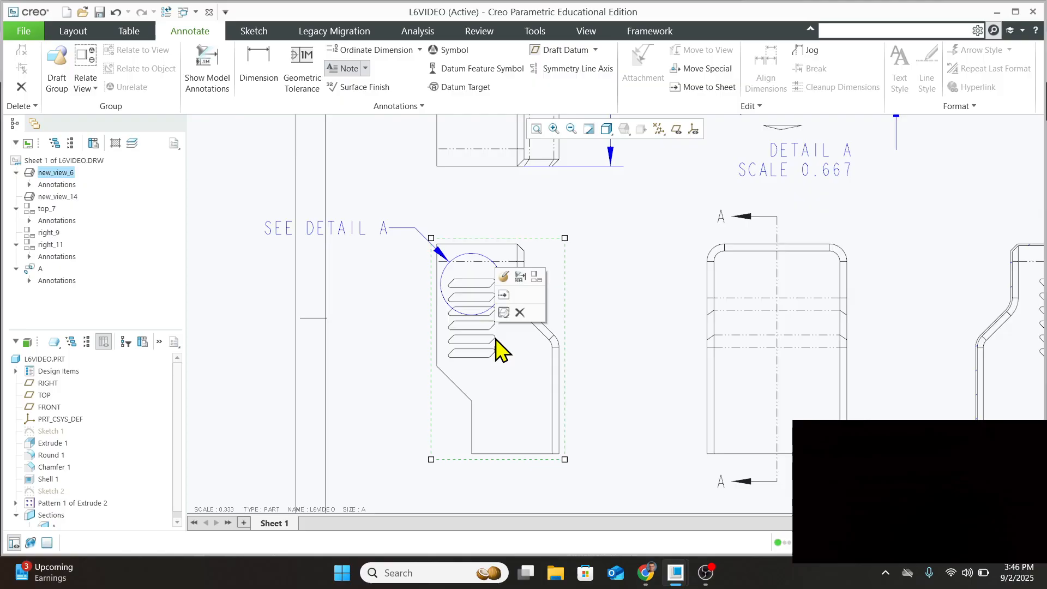
click(207, 69)
scroll(596, 394, up, 2)
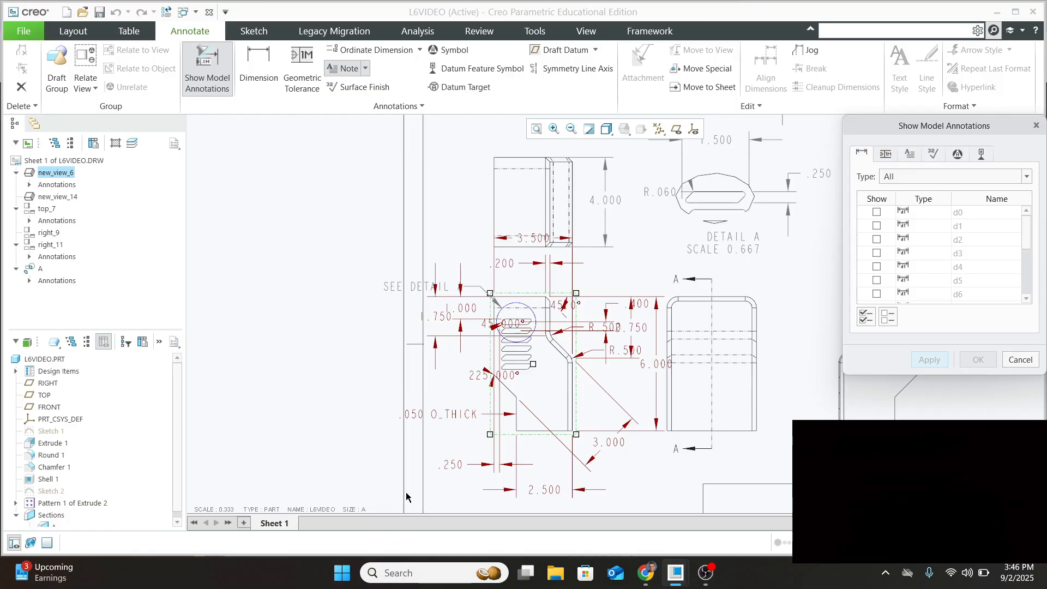
scroll(612, 340, up, 2)
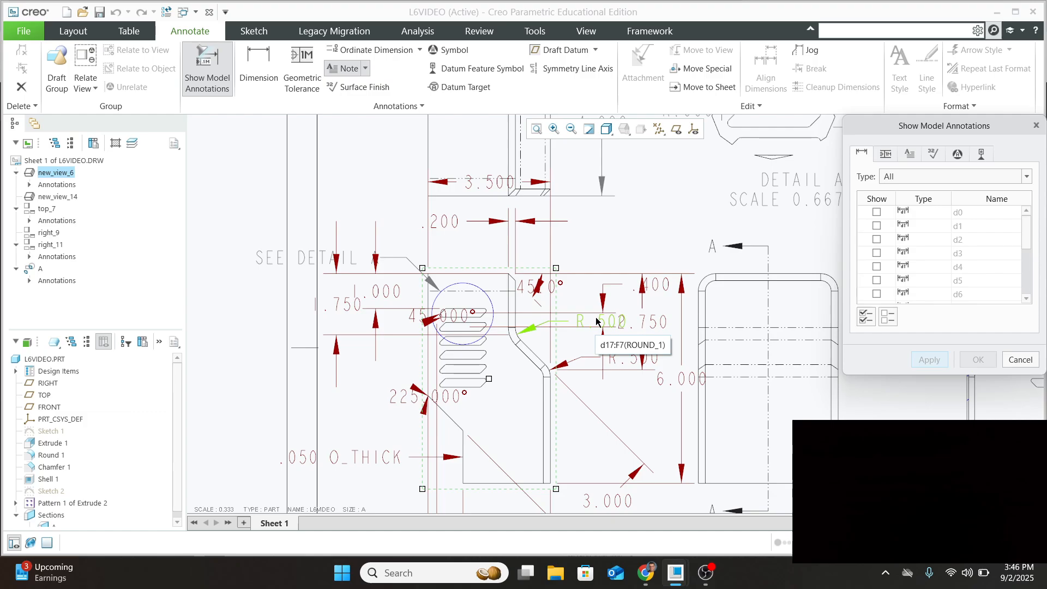
Choose the .400, 6.000, 2.750, 1.750, 1.000 and 225.000° model dimensions in the general view with the SEE DETAIL A callout
click(627, 285)
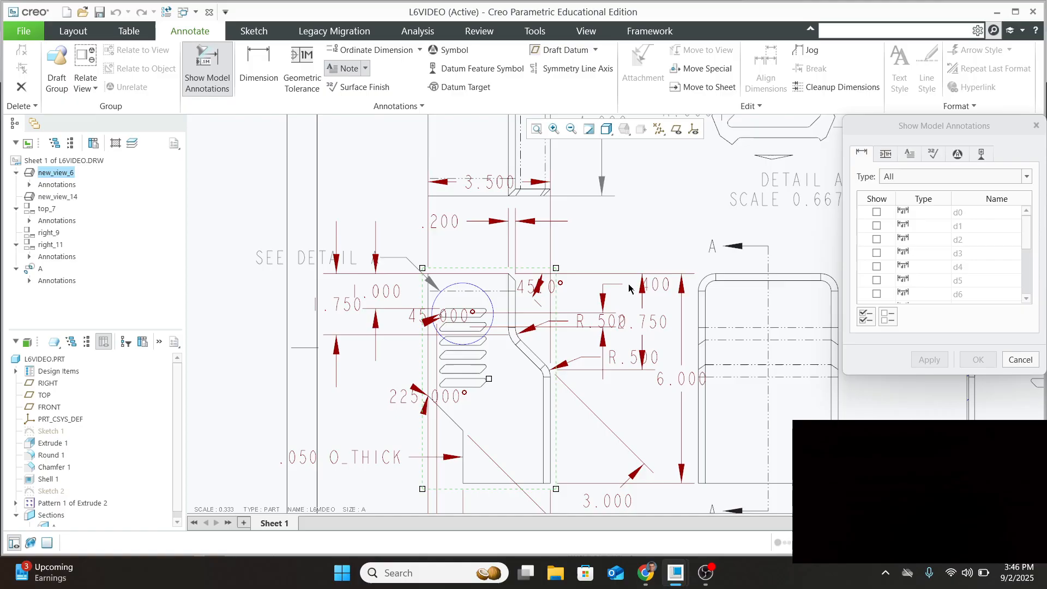
click(627, 288)
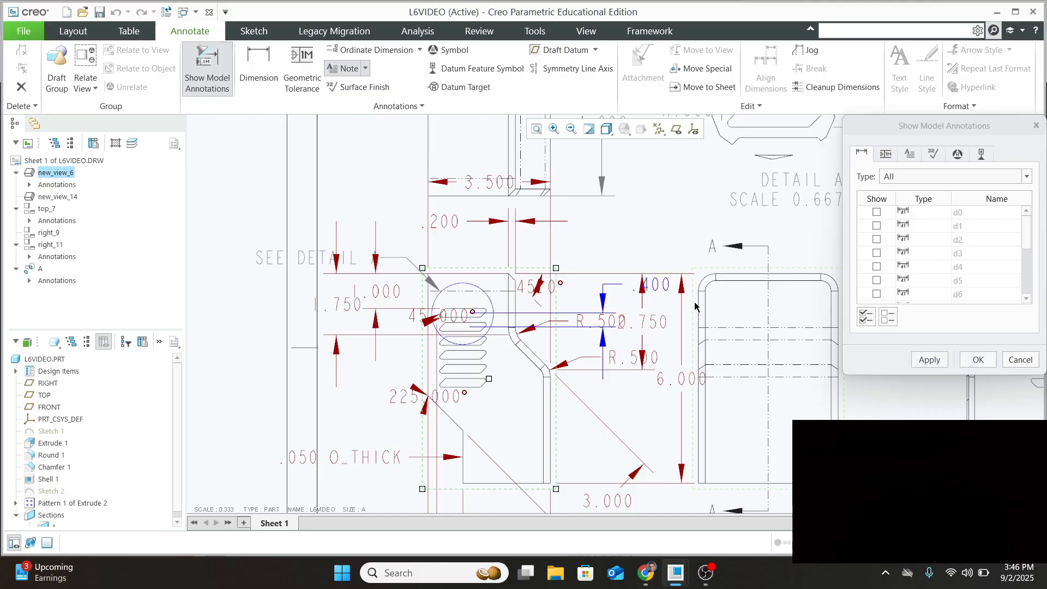
click(687, 380)
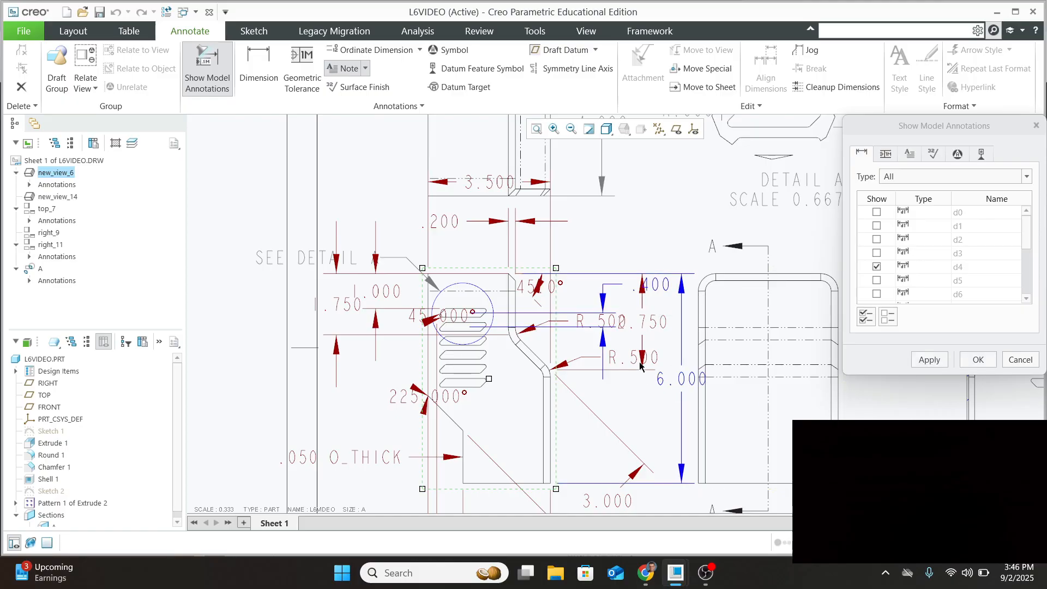
click(649, 323)
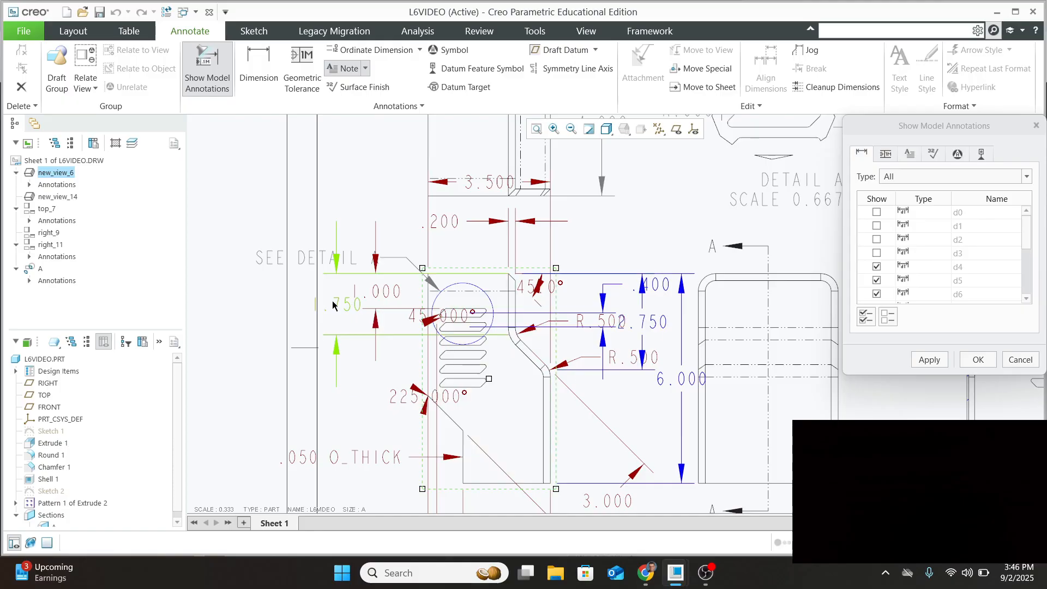
click(387, 289)
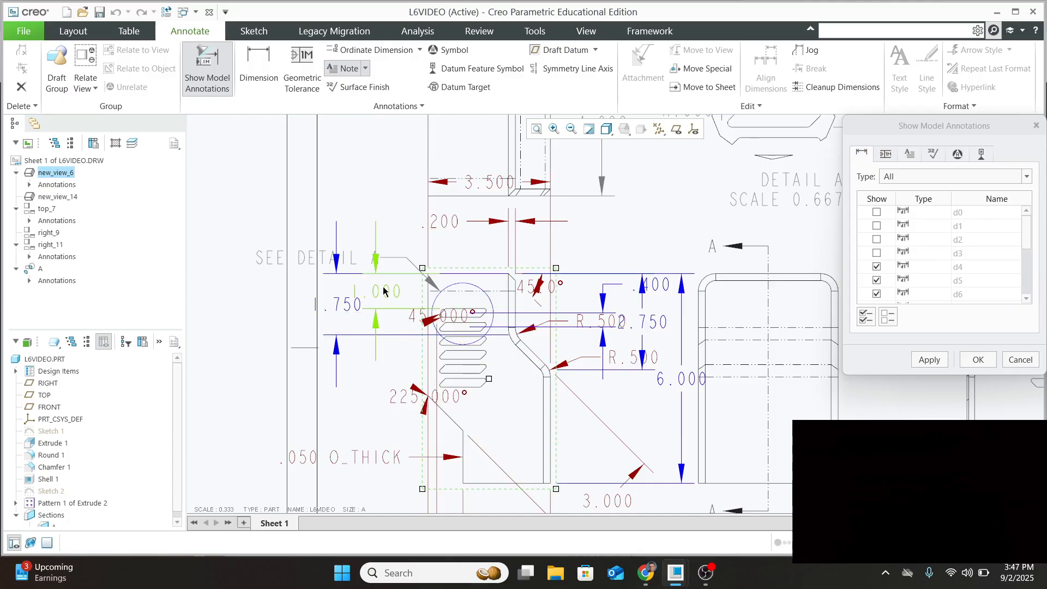
click(388, 289)
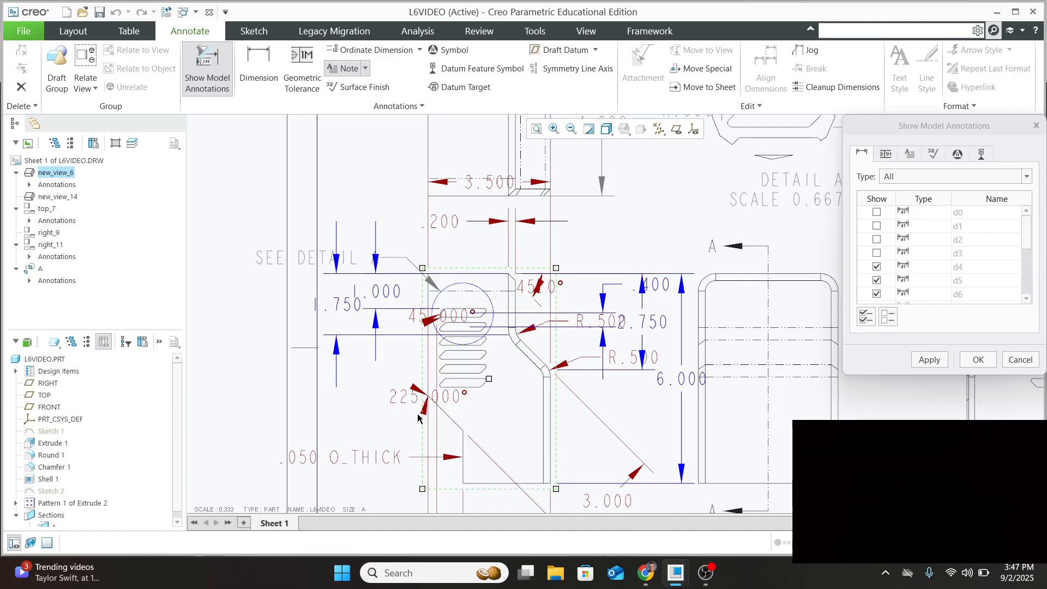
click(419, 395)
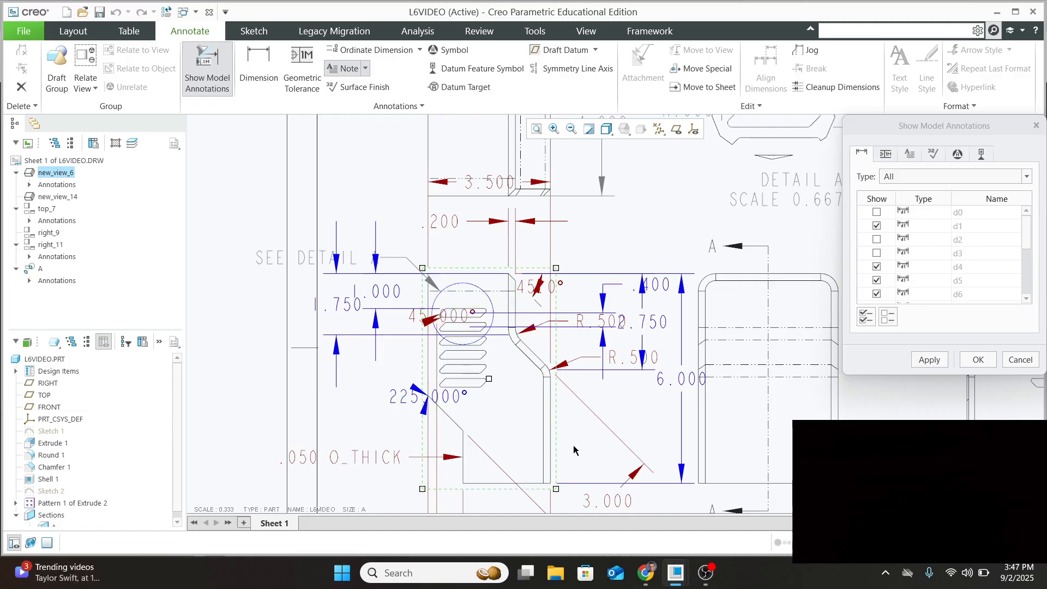
click(618, 501)
scroll(607, 453, down, 2)
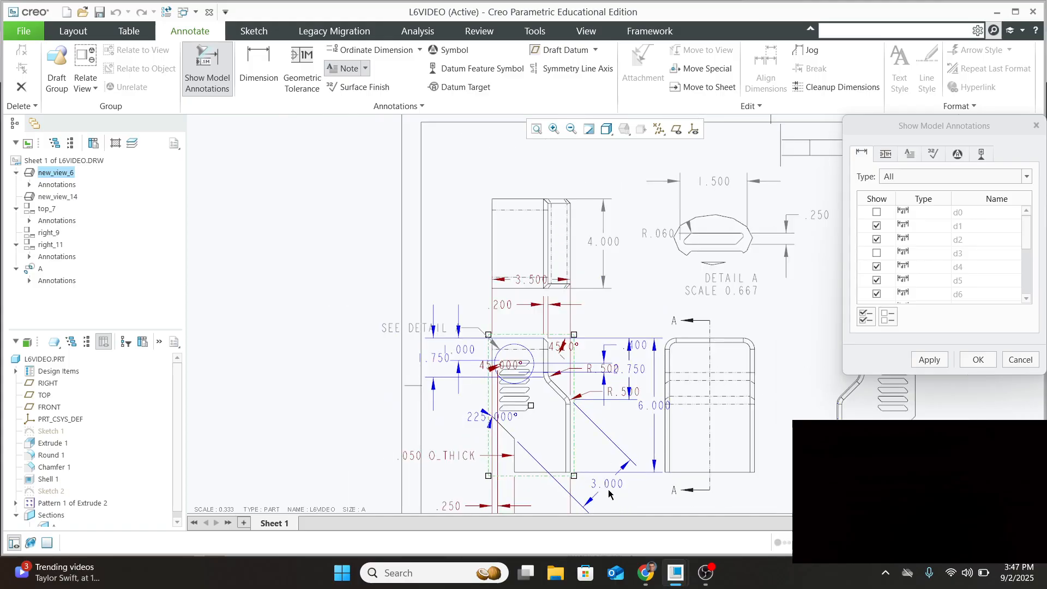
click(608, 491)
click(434, 355)
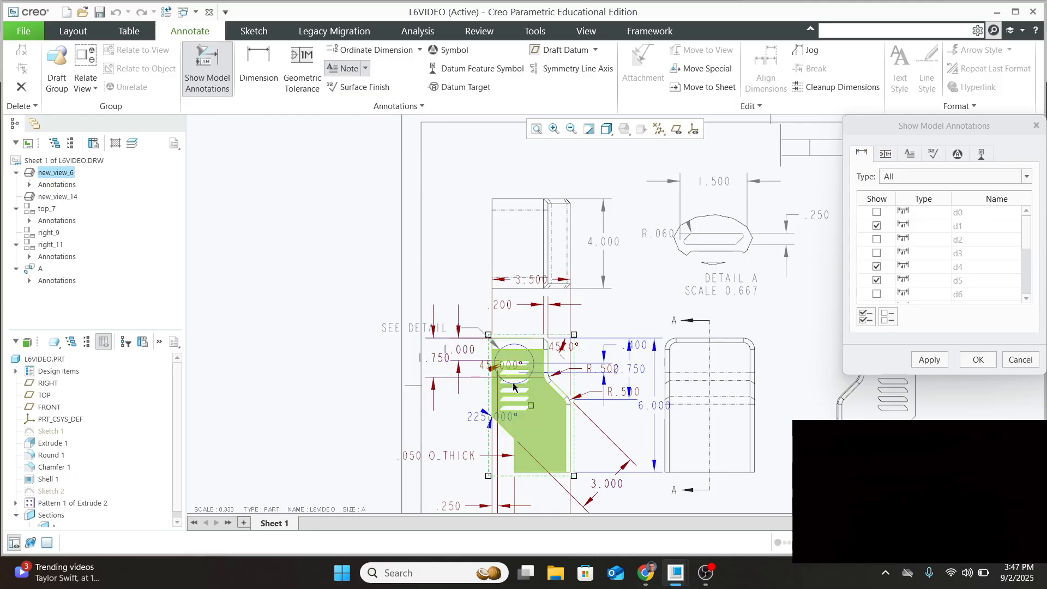
click(483, 421)
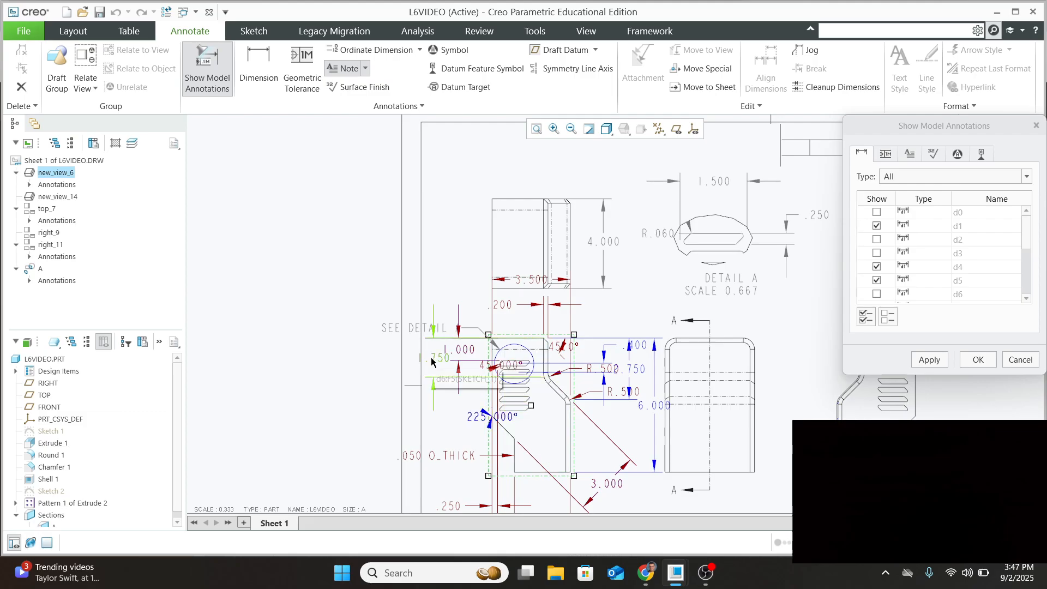
click(466, 350)
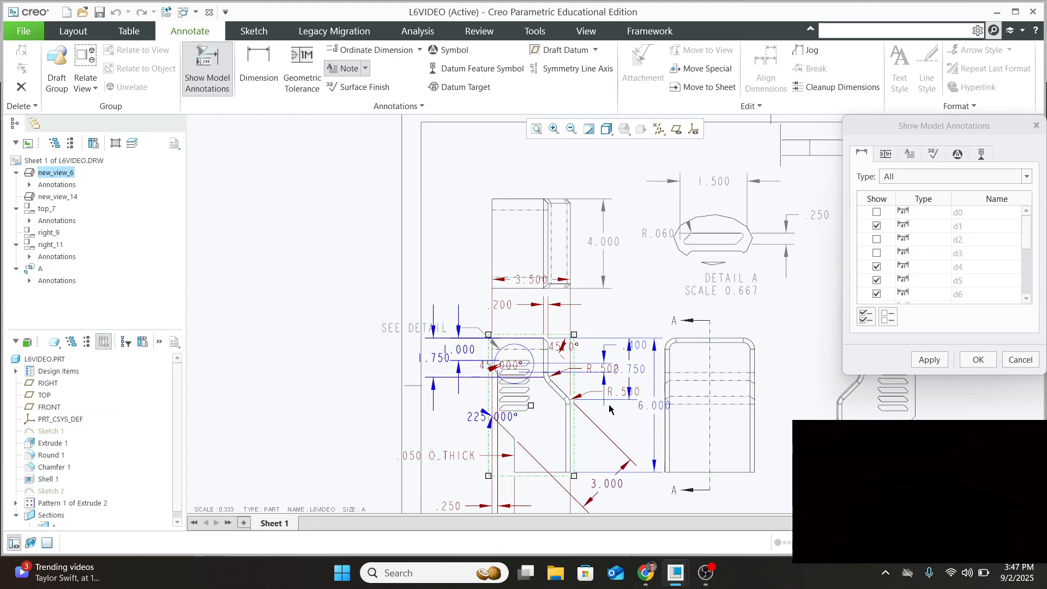
Add the slot pattern's .250 dimension to the selection, apply the chosen dimensions, and close the model annotations
click(515, 363)
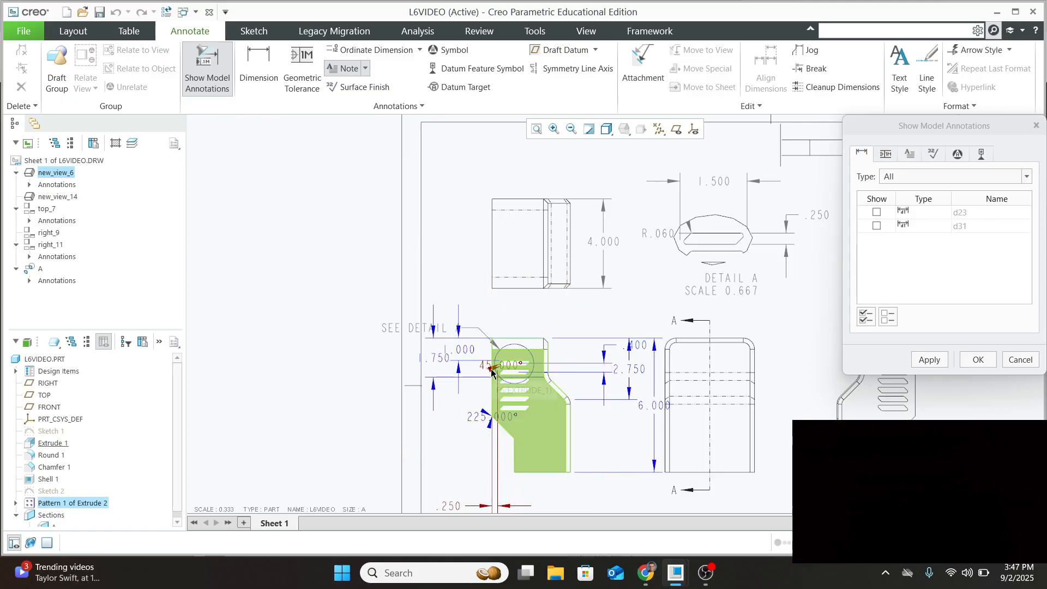
scroll(493, 375, up, 5)
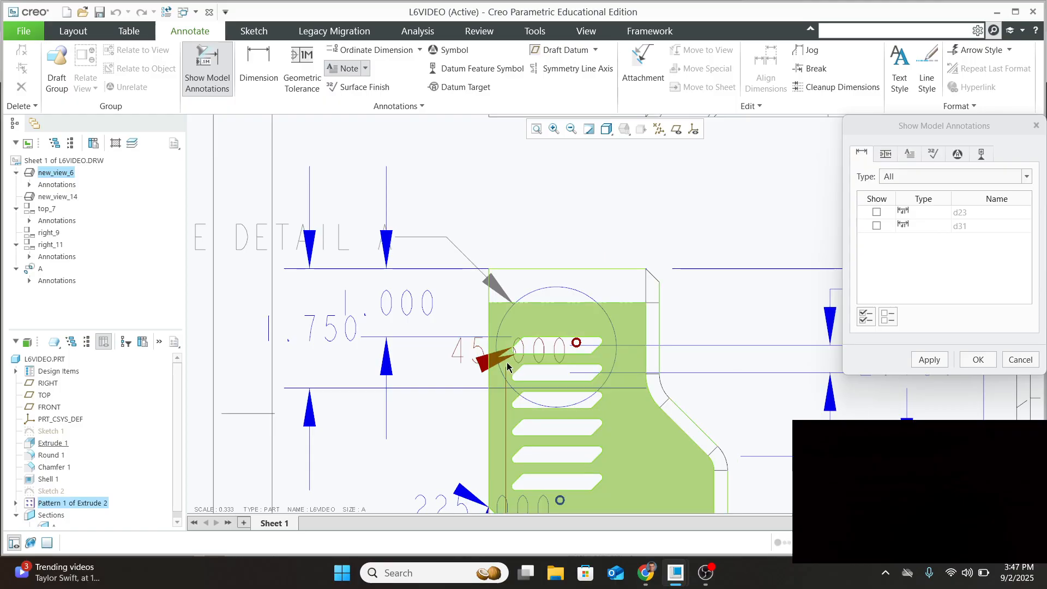
scroll(763, 398, down, 5)
middle_drag(710, 503, 754, 486)
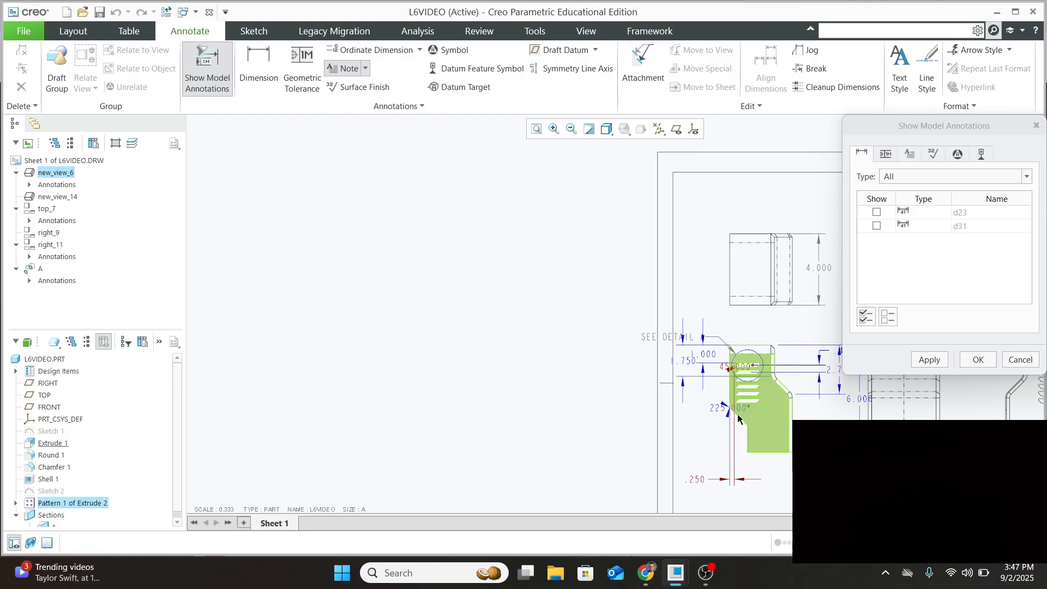
click(698, 481)
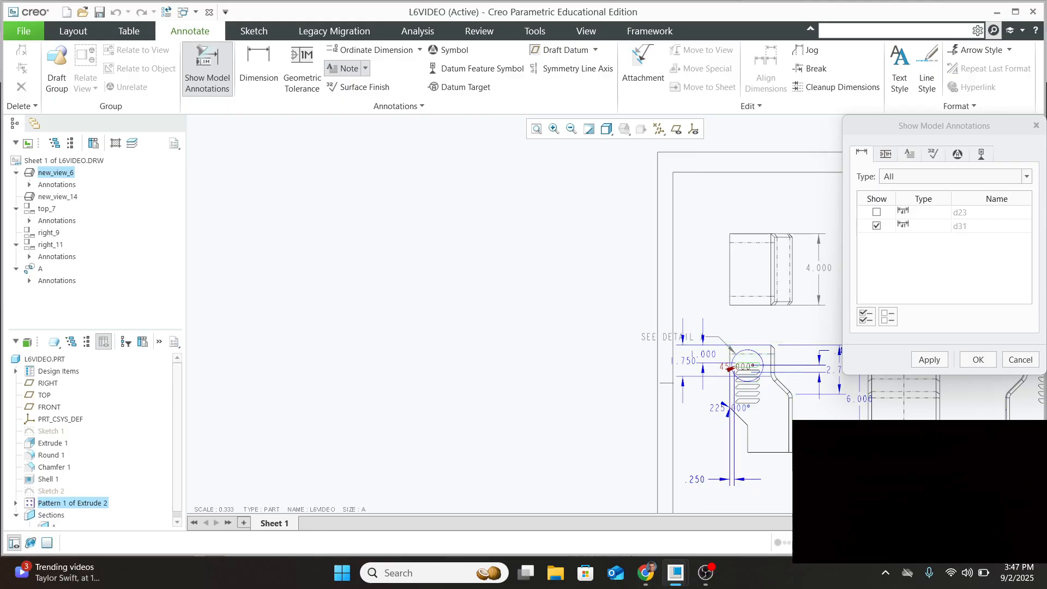
click(928, 359)
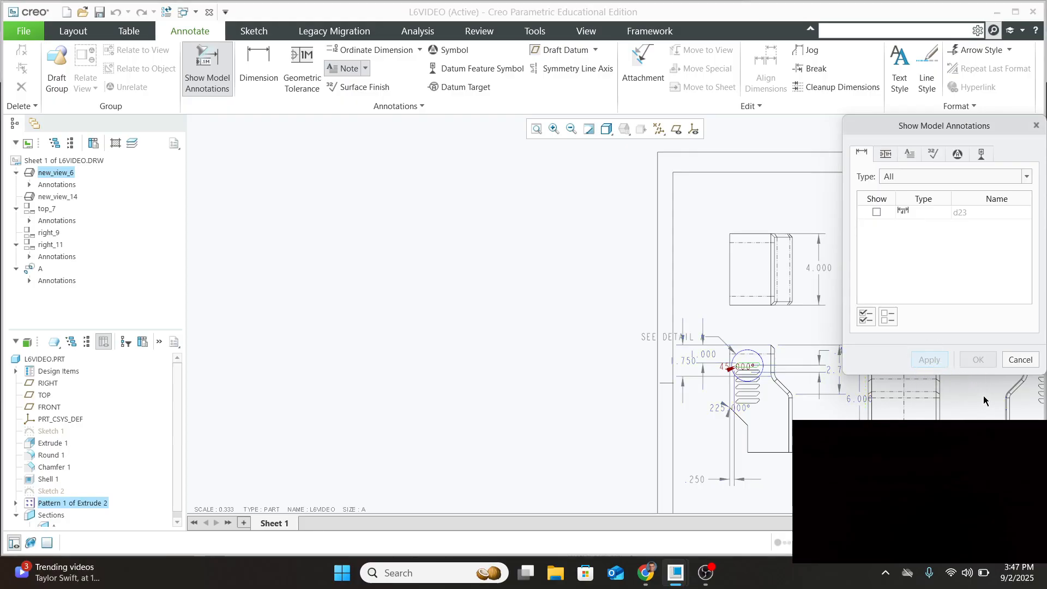
click(1019, 360)
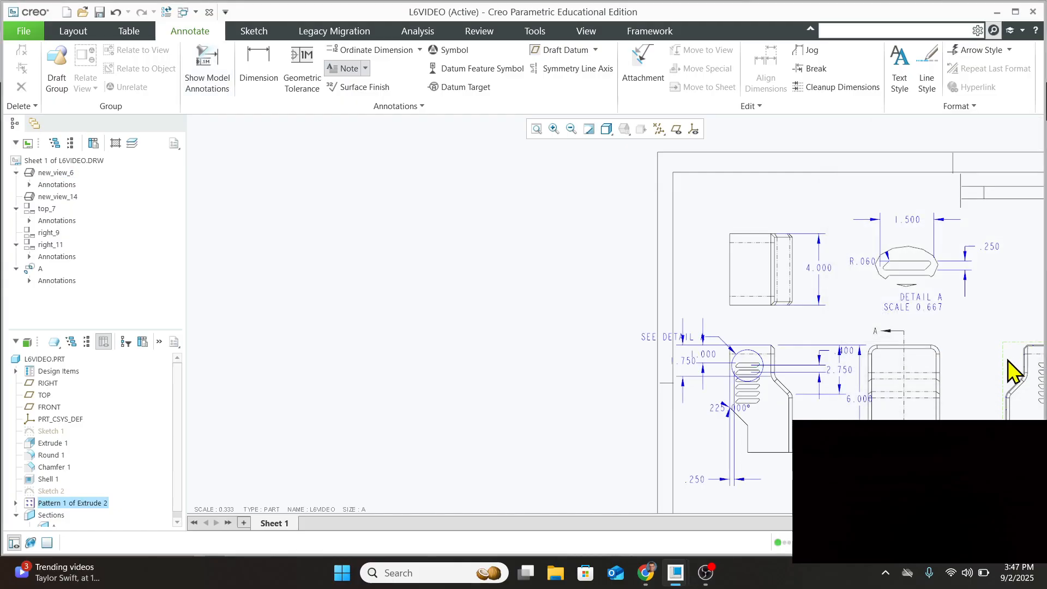
Move the .250 slot offset dimension closer to the bottom edge of the general view with the SEE DETAIL A callout
scroll(779, 450, down, 2)
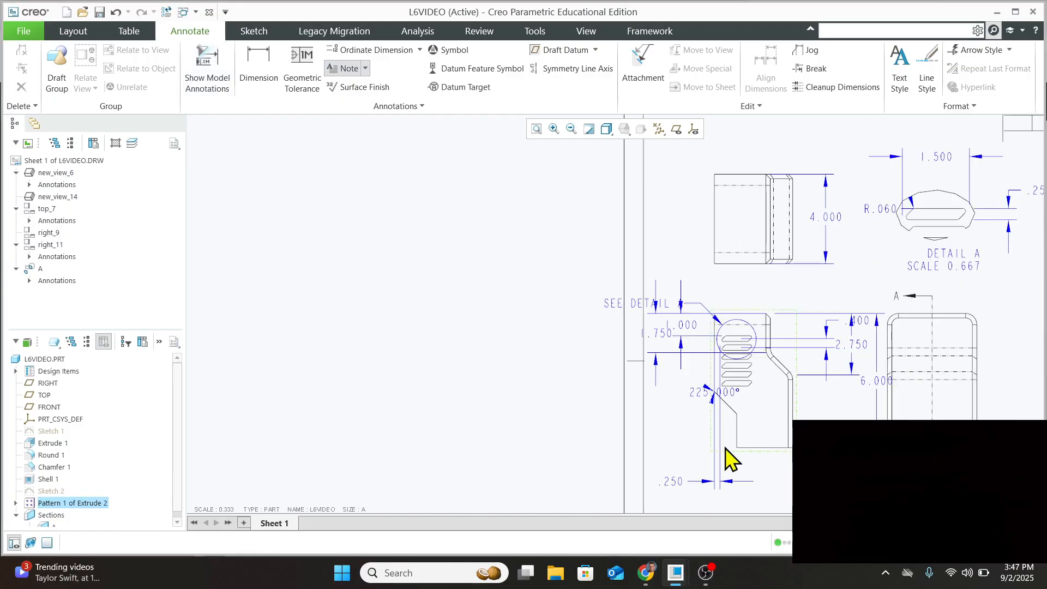
scroll(726, 449, down, 3)
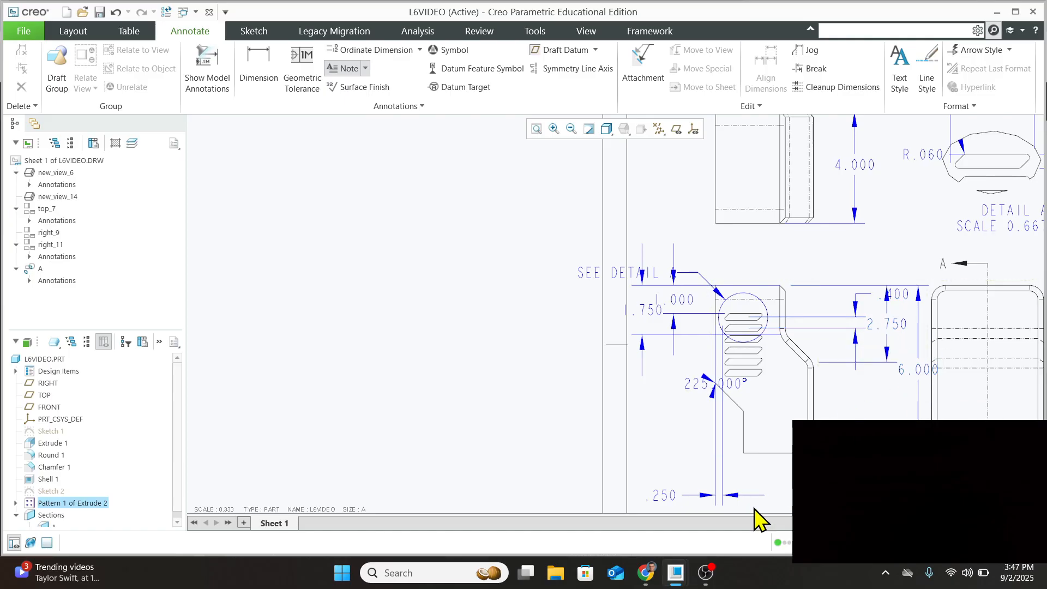
scroll(754, 507, up, 2)
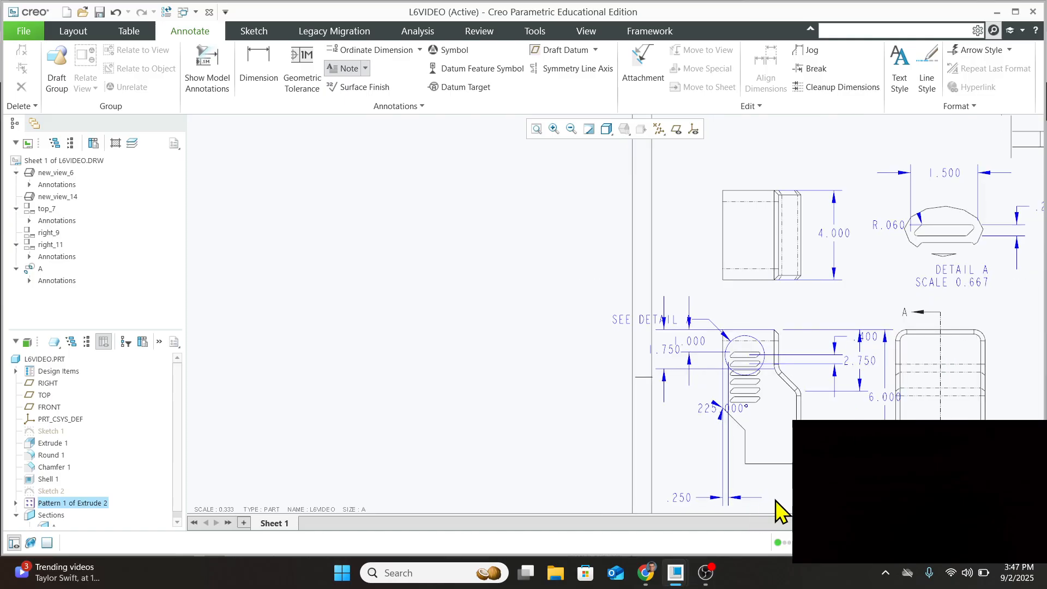
click(727, 494)
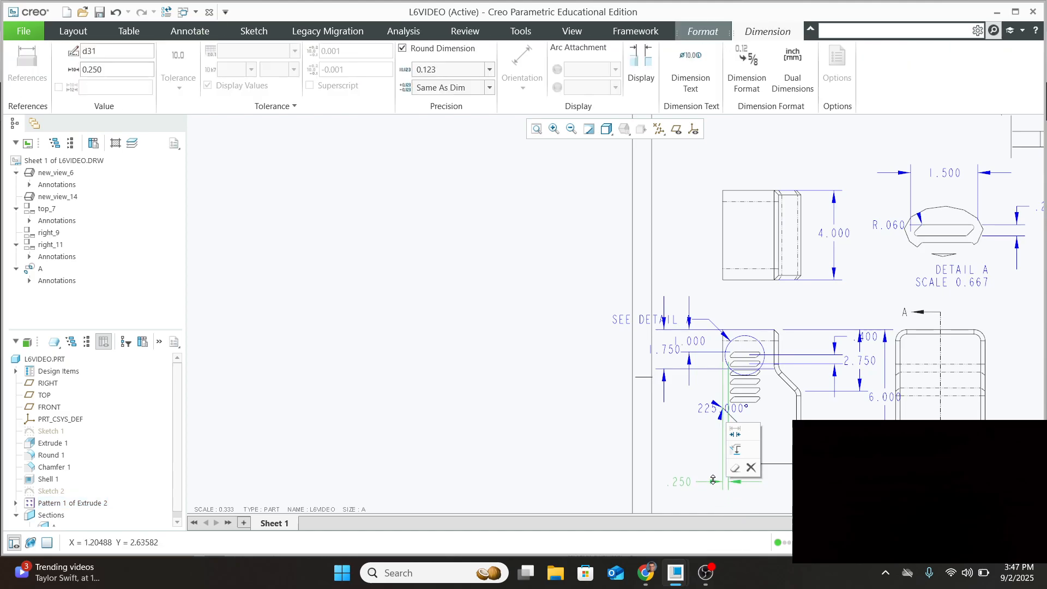
click(739, 418)
Move the .400 slot spacing dimension from the general view to detailed view A
scroll(697, 388, up, 2)
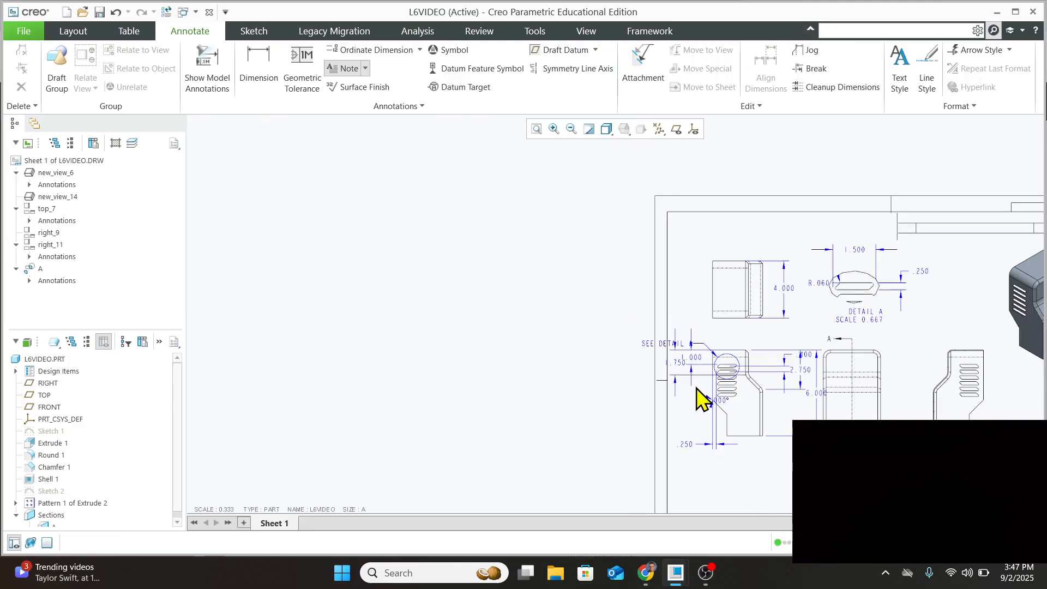
scroll(708, 390, down, 4)
scroll(731, 376, down, 2)
scroll(643, 409, up, 2)
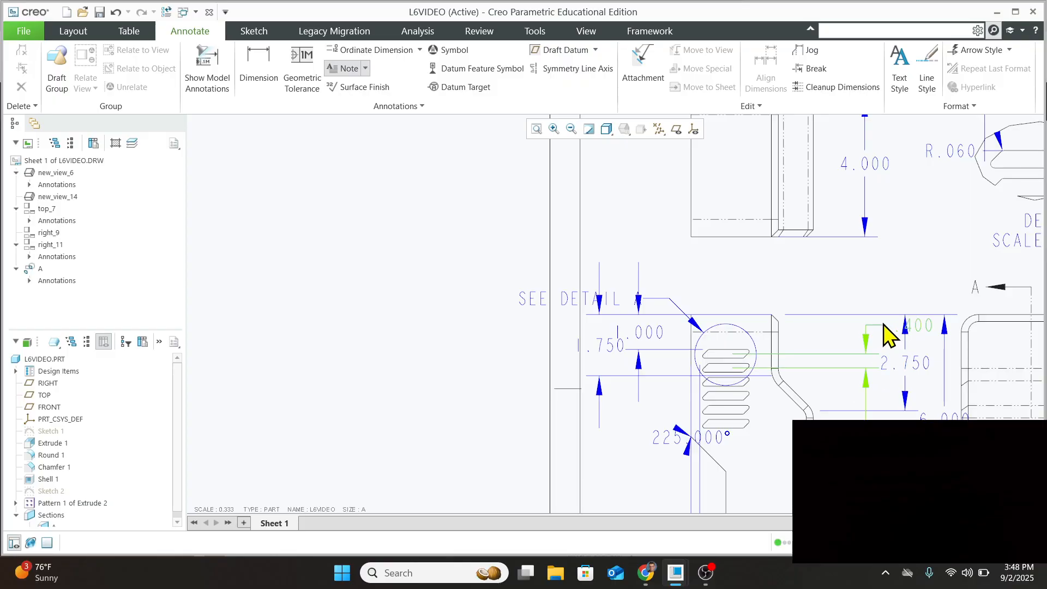
click(894, 337)
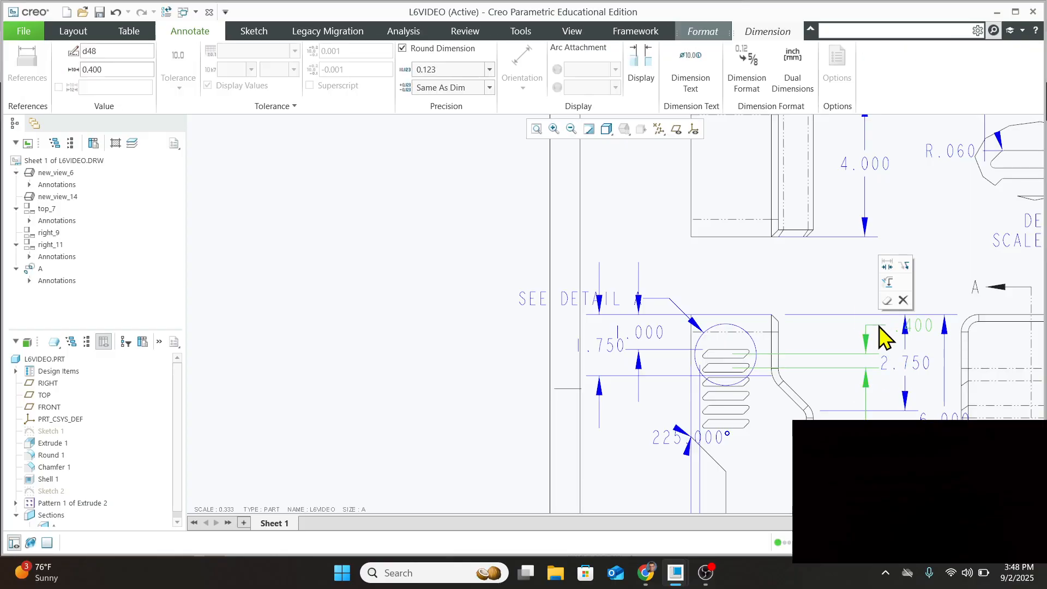
click(887, 282)
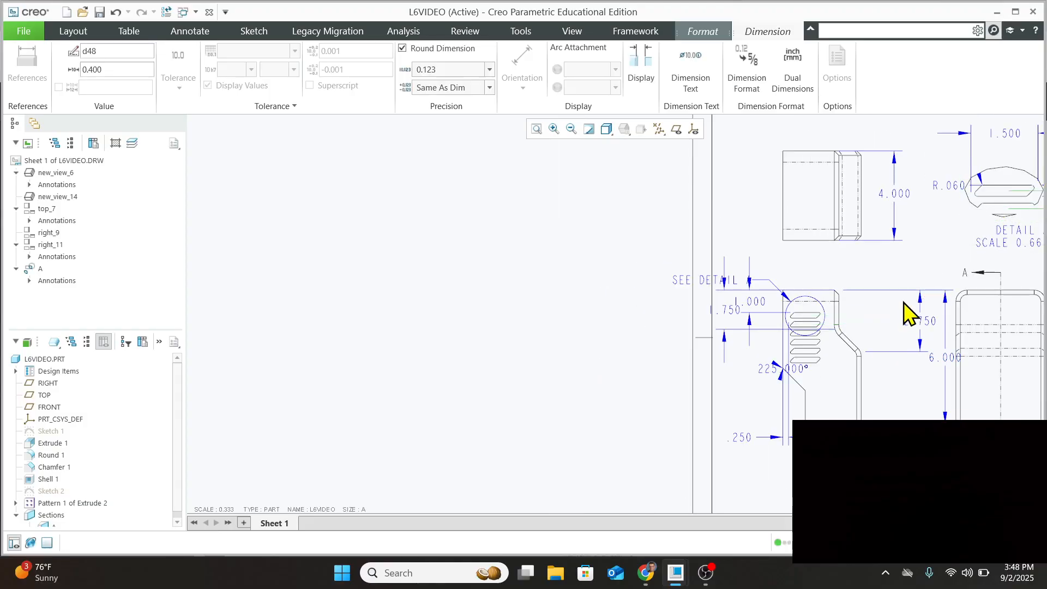
Examine the placement of the .400 dimension in detailed view A and the dimensions around the general view
scroll(742, 348, down, 3)
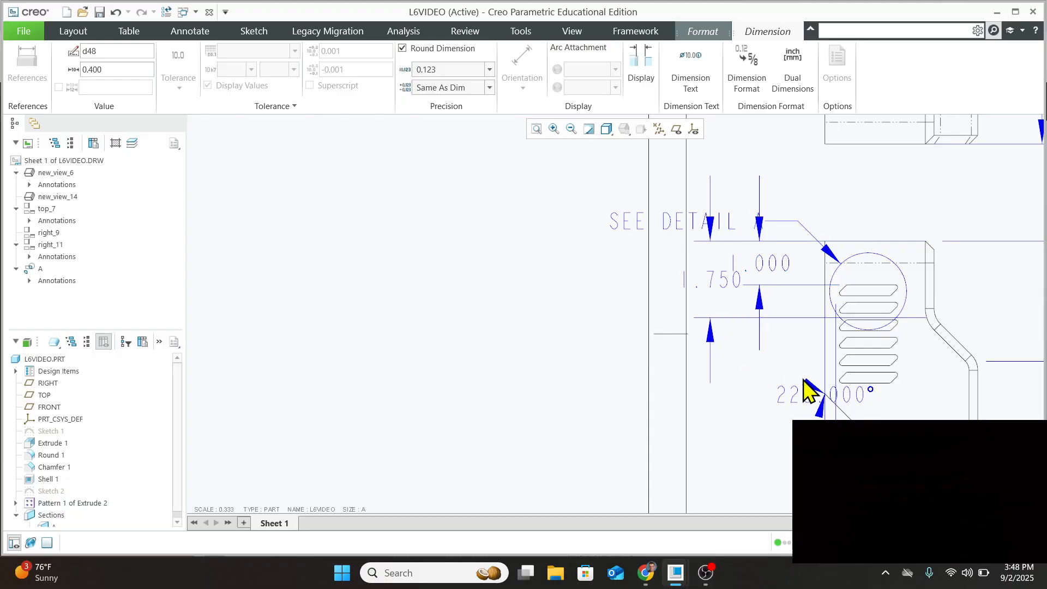
scroll(768, 298, up, 2)
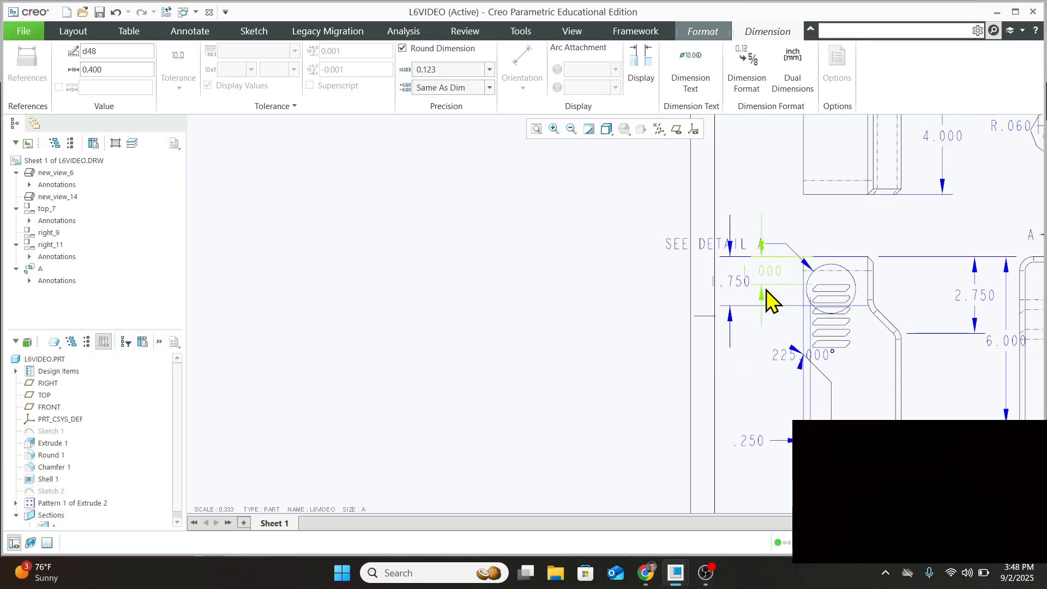
scroll(767, 299, up, 2)
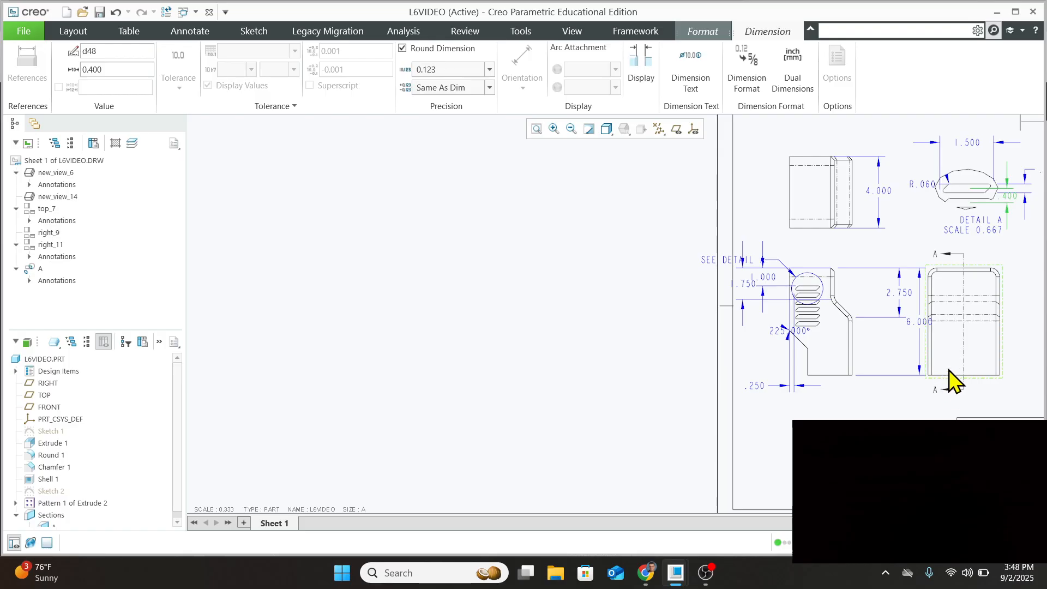
scroll(982, 216, down, 1)
scroll(996, 225, up, 1)
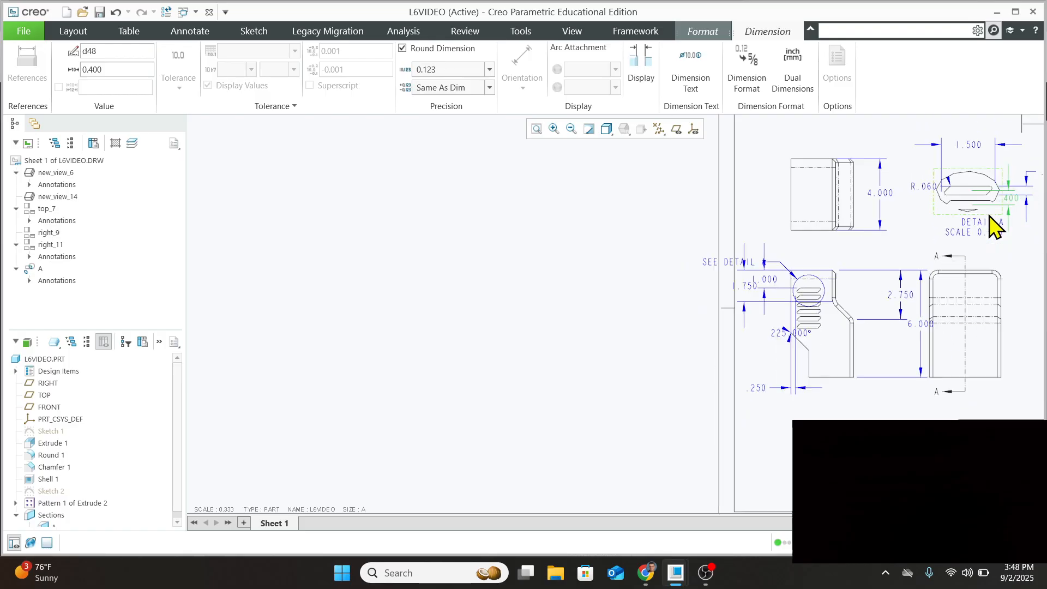
scroll(994, 225, down, 2)
scroll(992, 224, up, 1)
scroll(989, 224, up, 1)
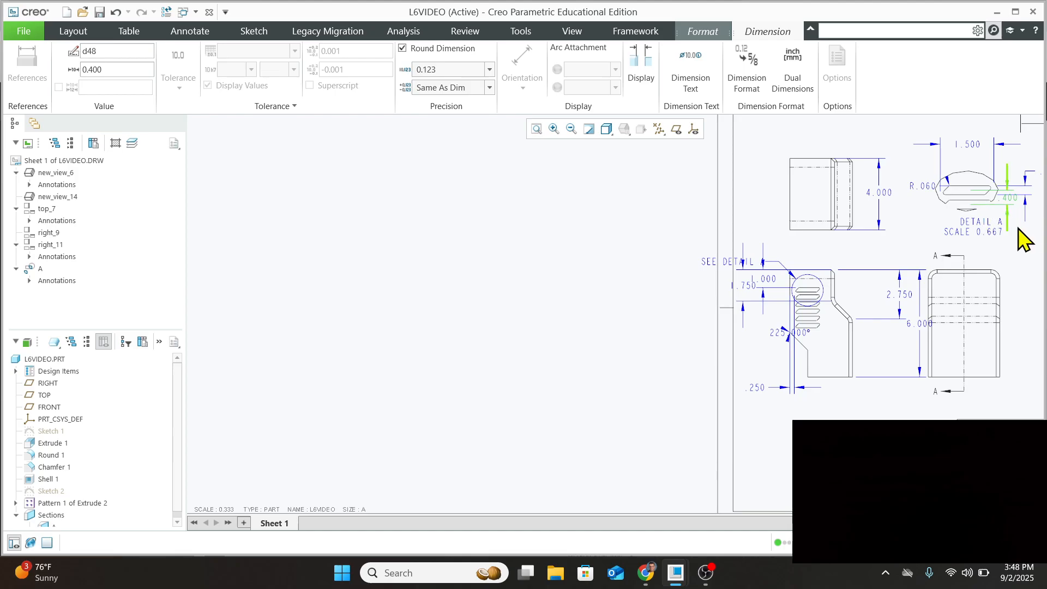
scroll(1028, 242, up, 2)
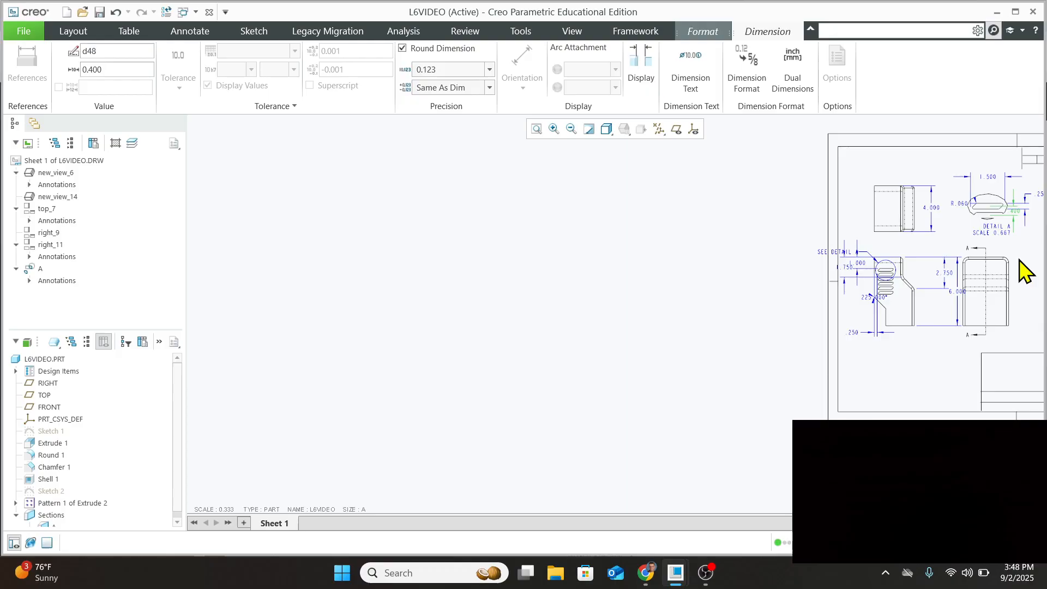
Move the 1.750 dimension to the opposite side of the general view, between the part outline and the 2.750 dimension
mouse_move(1018, 259)
middle_down()
mouse_move(829, 252)
mouse_move(707, 281)
middle_up()
scroll(685, 280, down, 3)
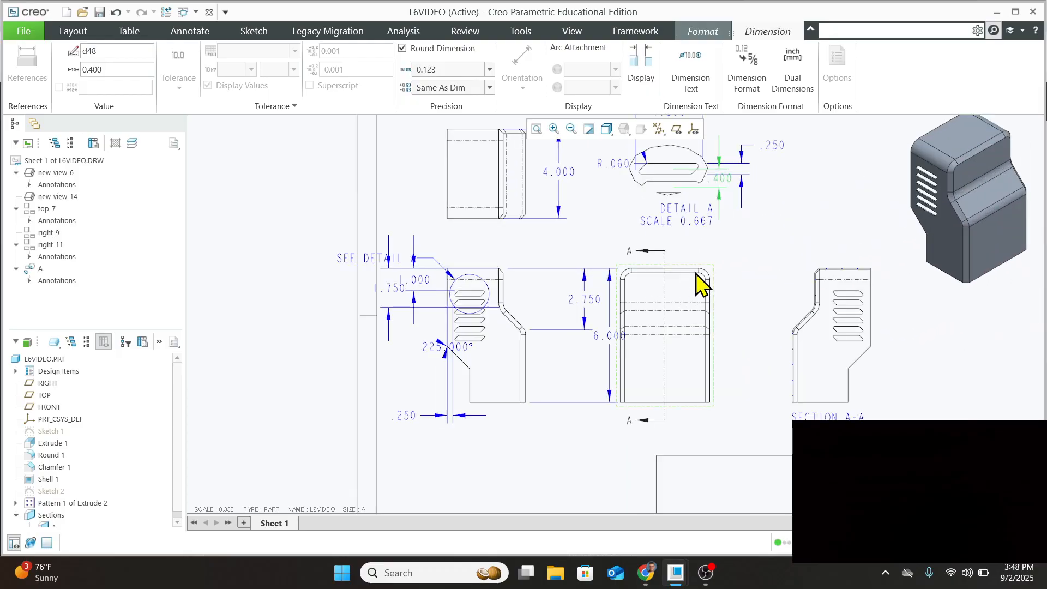
scroll(689, 285, down, 2)
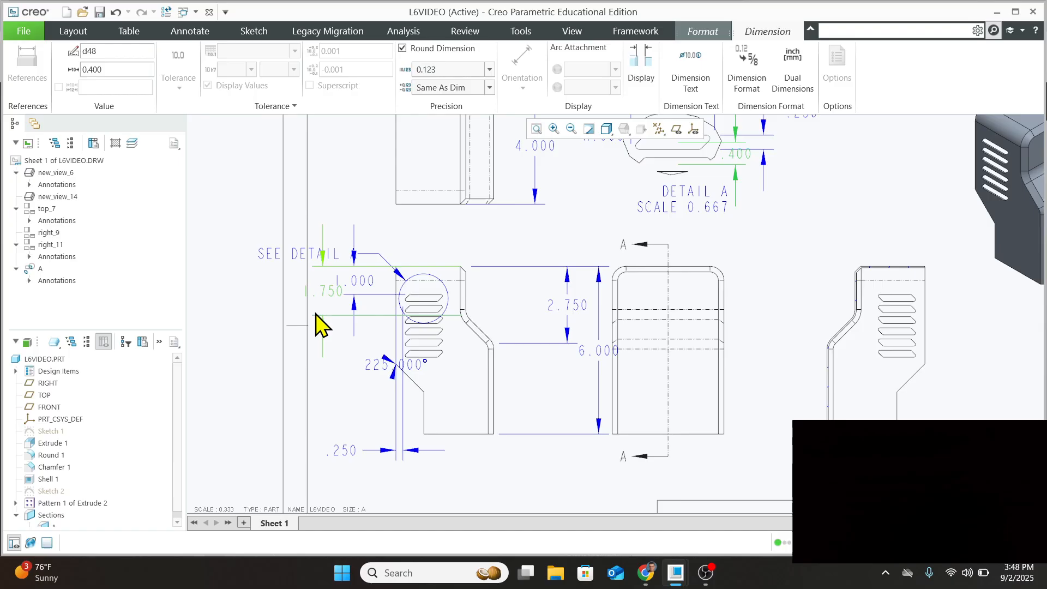
click(329, 293)
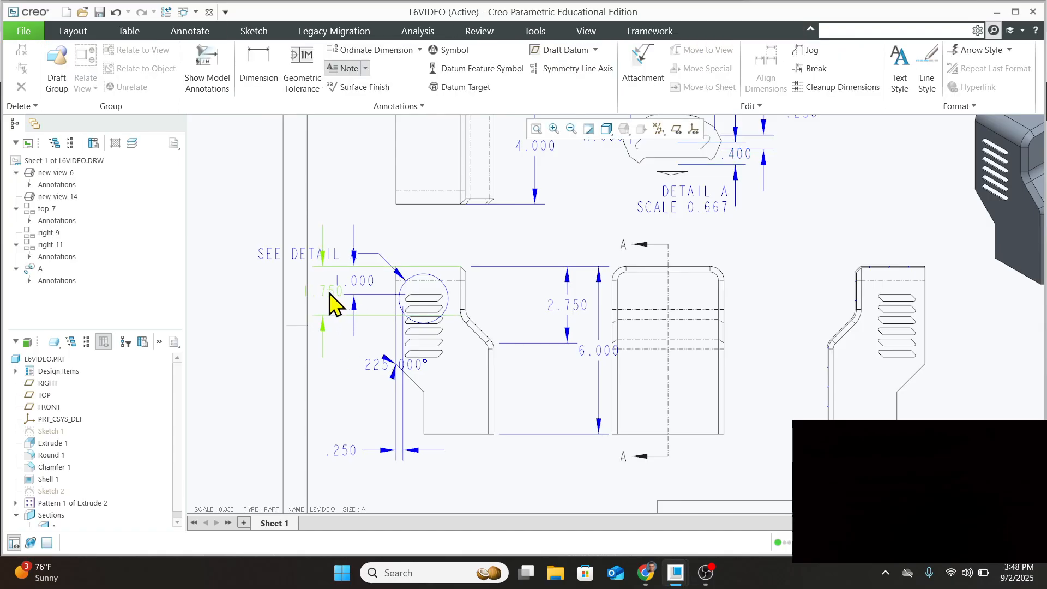
click(327, 295)
drag(323, 287, 537, 293)
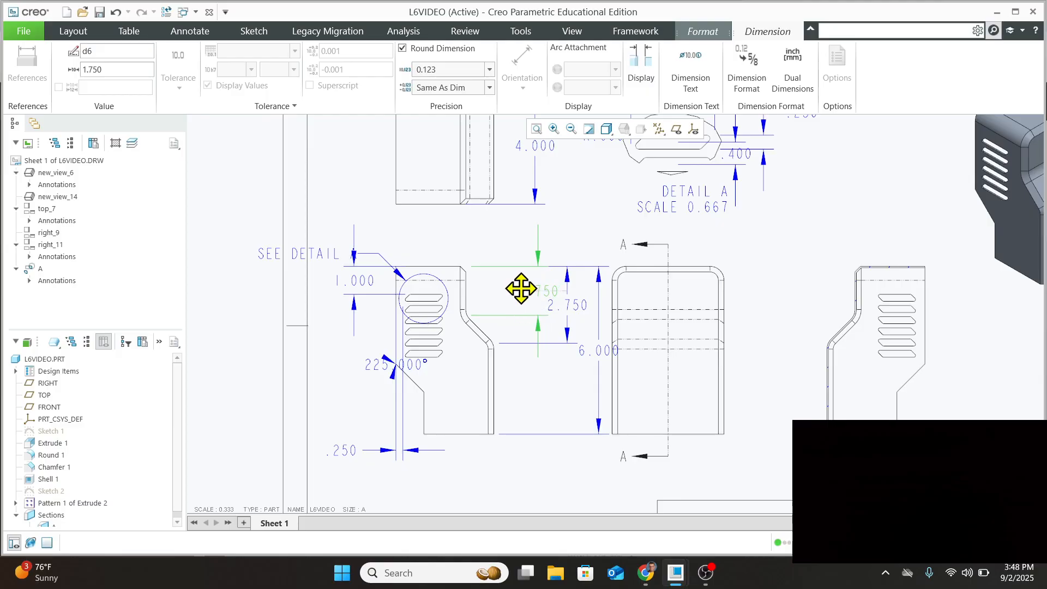
Move the 1.000 dimension to the opposite side of the general view, between the part outline and the 1.750 dimension
click(352, 281)
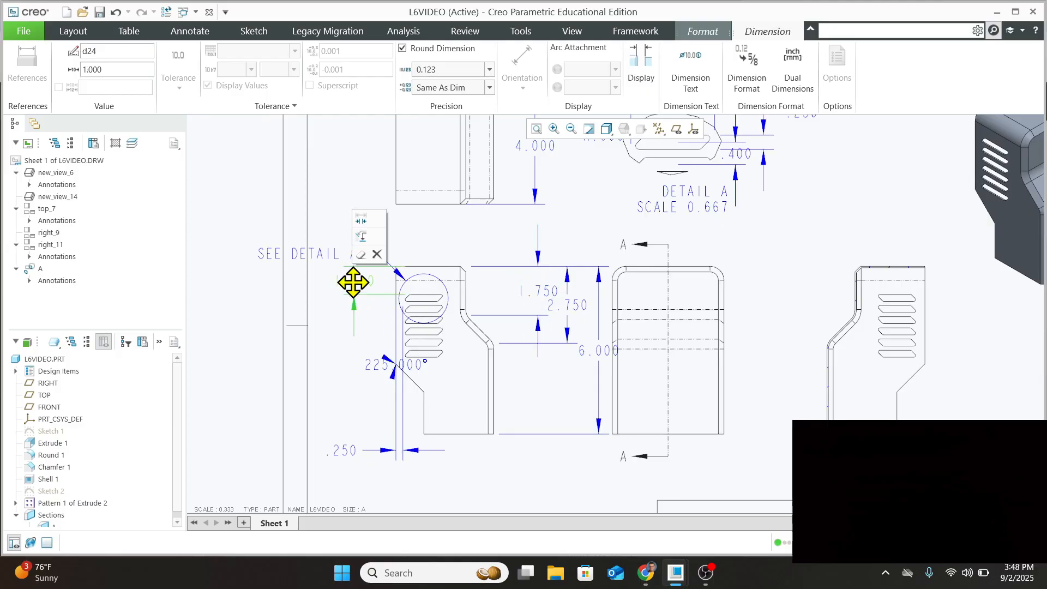
drag(352, 281, 497, 288)
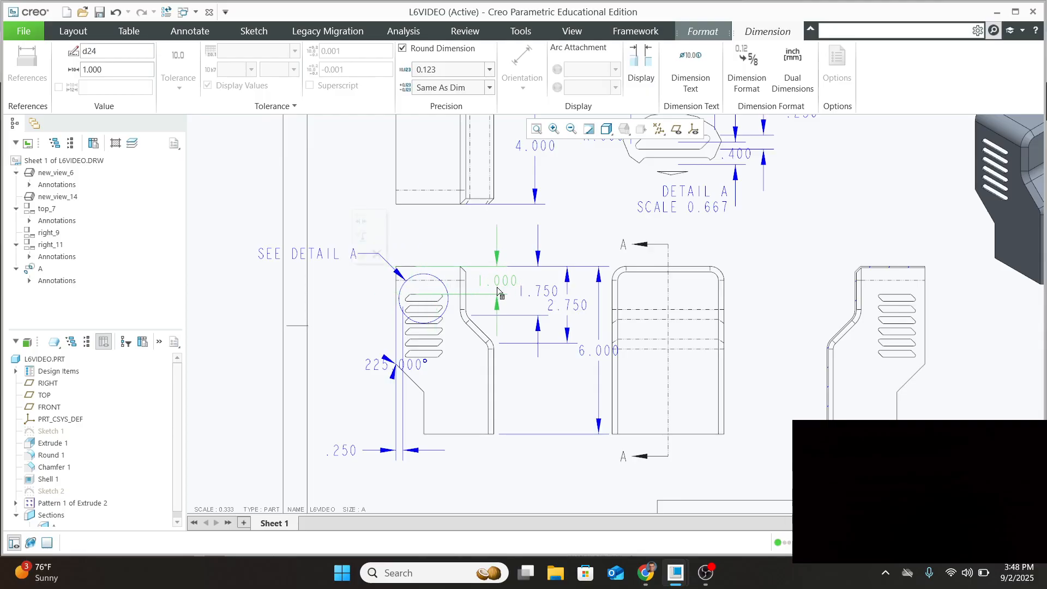
click(546, 234)
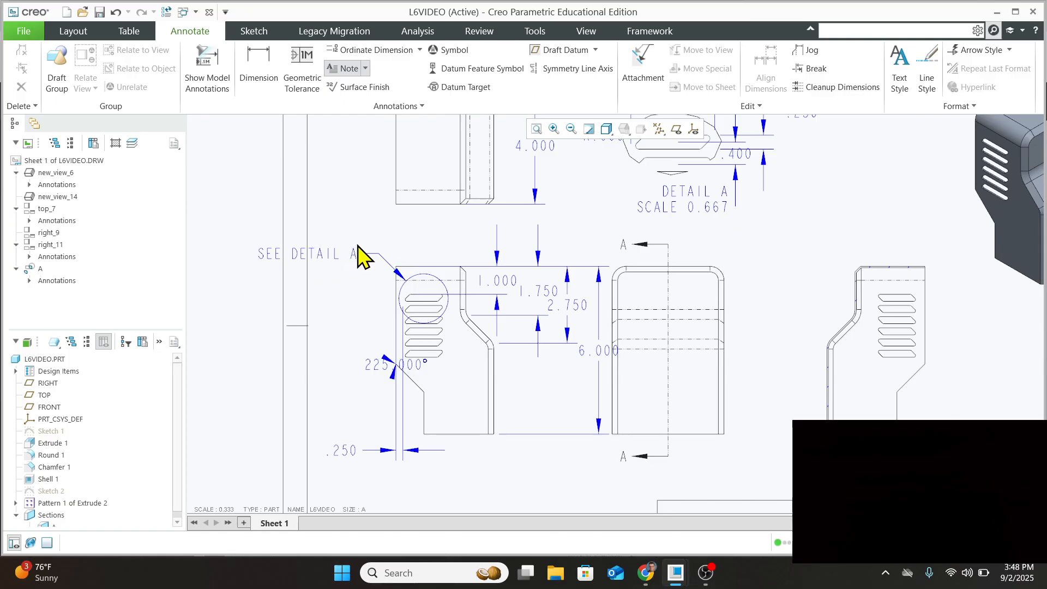
Move the SEE DETAIL A callout text above the general view so its leader drops straight onto the detail circle
double_click(327, 255)
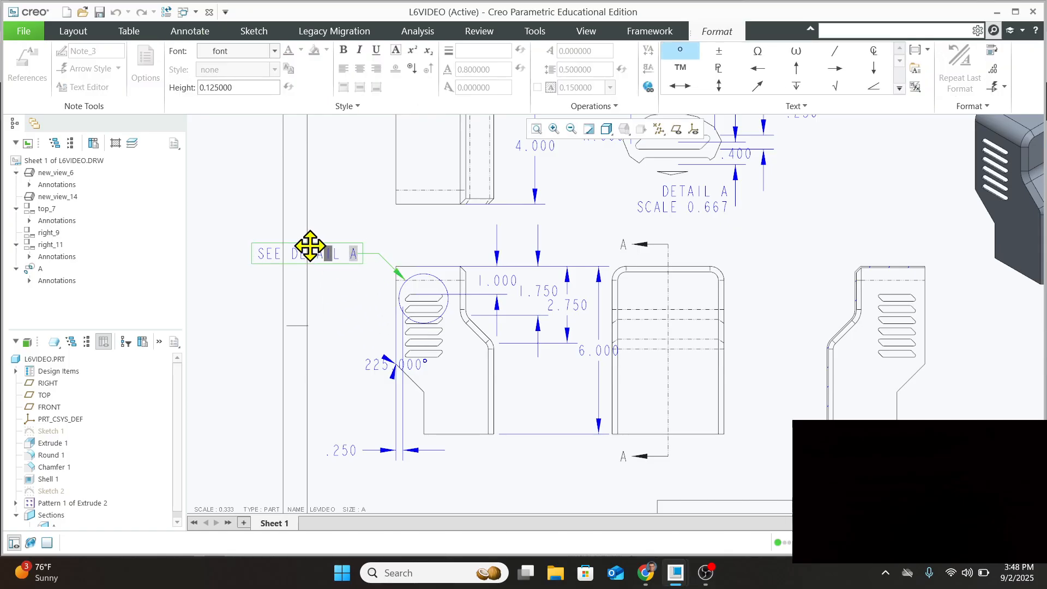
drag(309, 246, 355, 214)
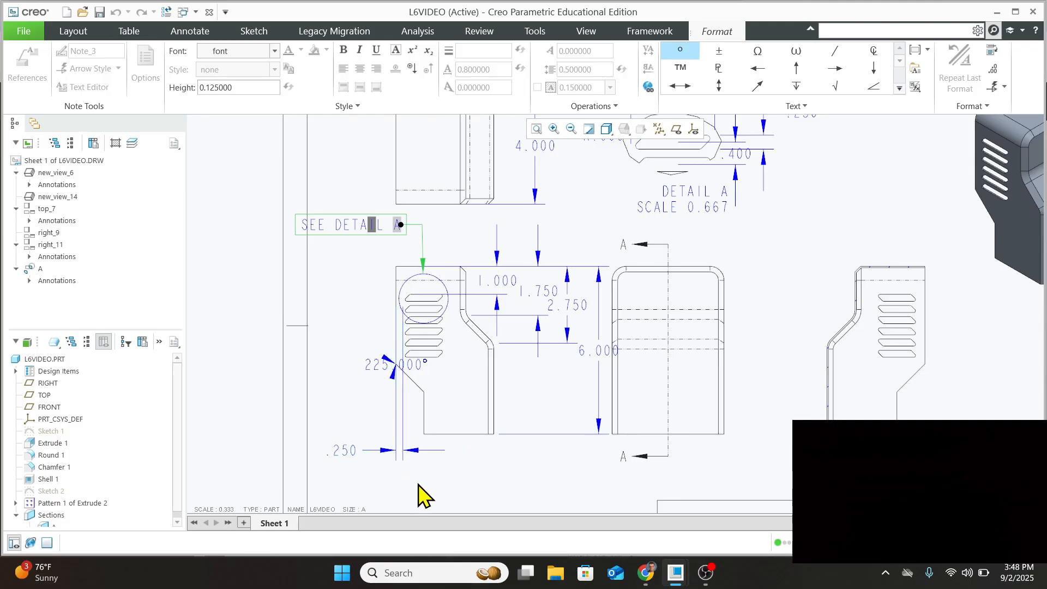
scroll(420, 490, down, 2)
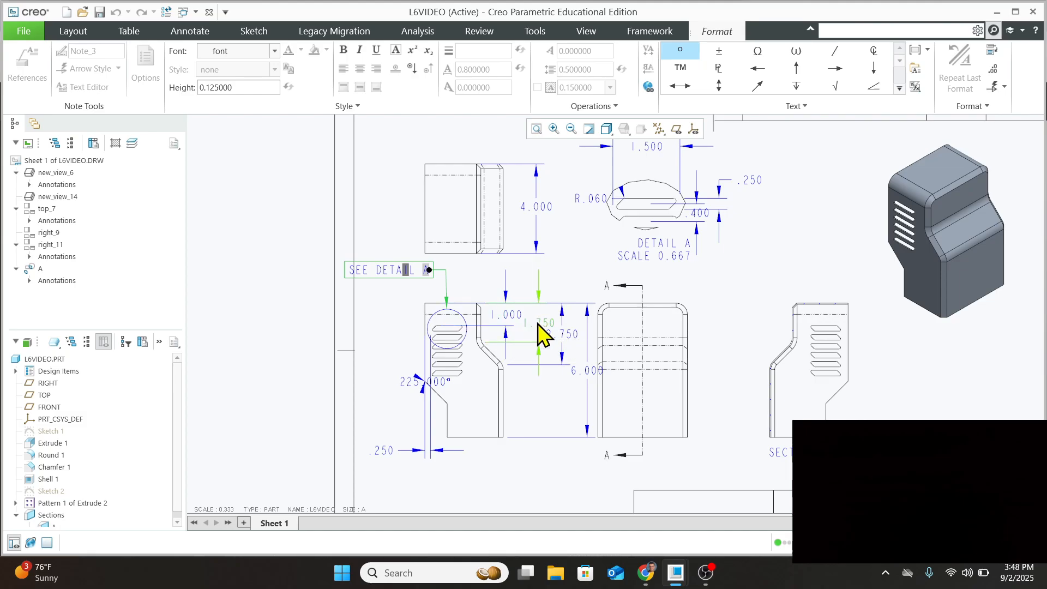
click(507, 317)
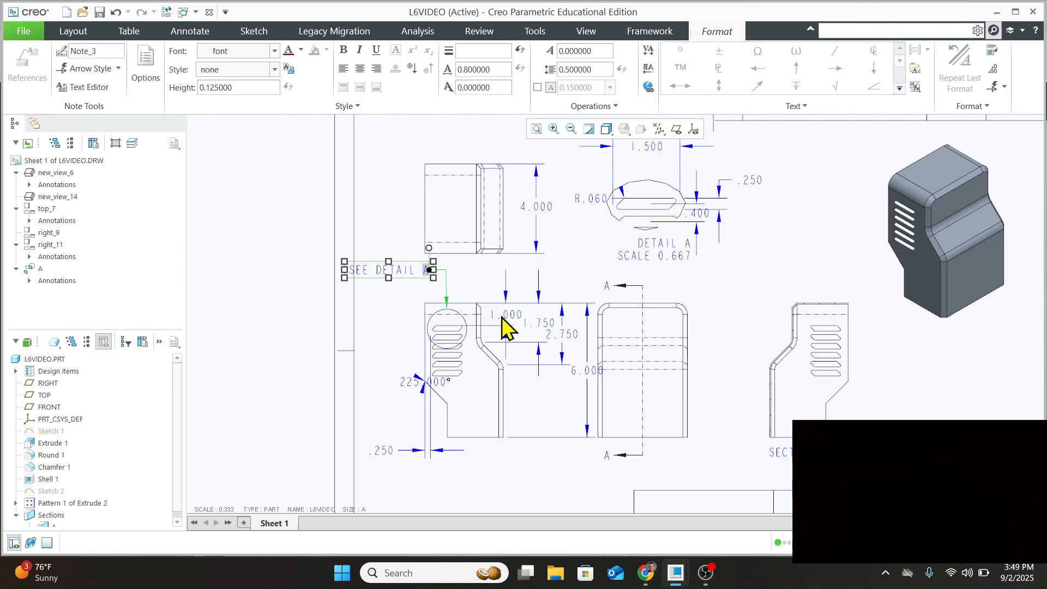
Shift the 1.000, 1.750, 2.750 and 6.000 dimensions closer to the general view with tighter spacing between them
click(501, 313)
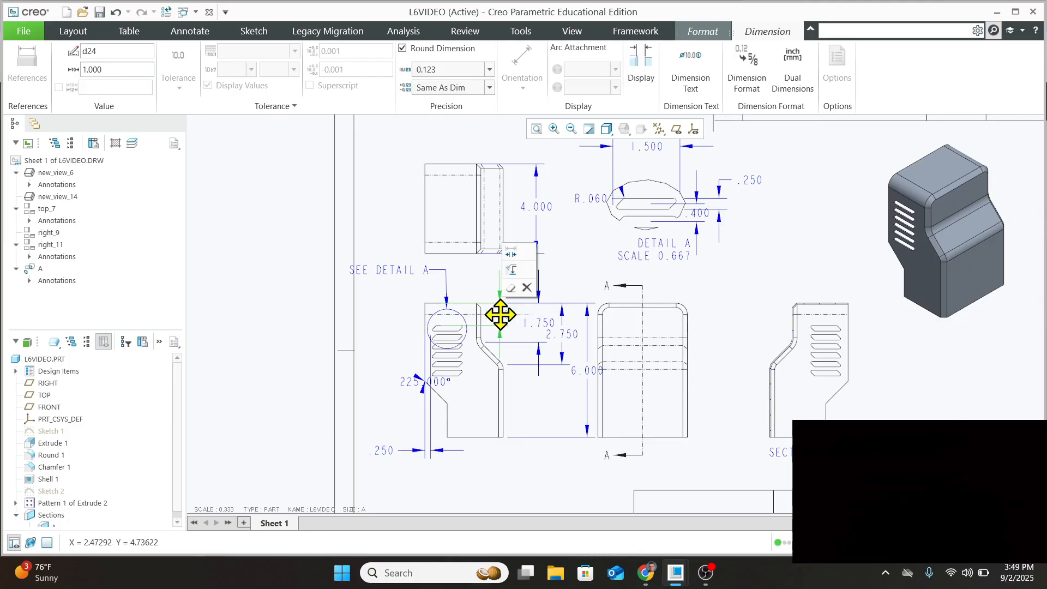
click(539, 327)
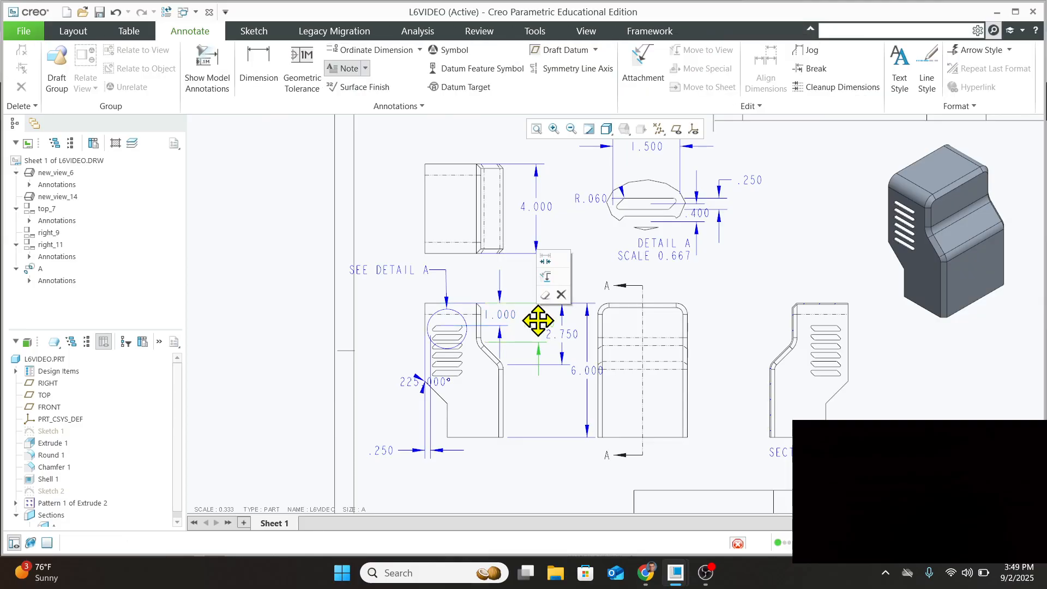
mouse_move(538, 320)
mouse_down()
mouse_move(523, 321)
mouse_move(561, 334)
mouse_move(545, 329)
mouse_move(535, 348)
mouse_move(529, 330)
mouse_up()
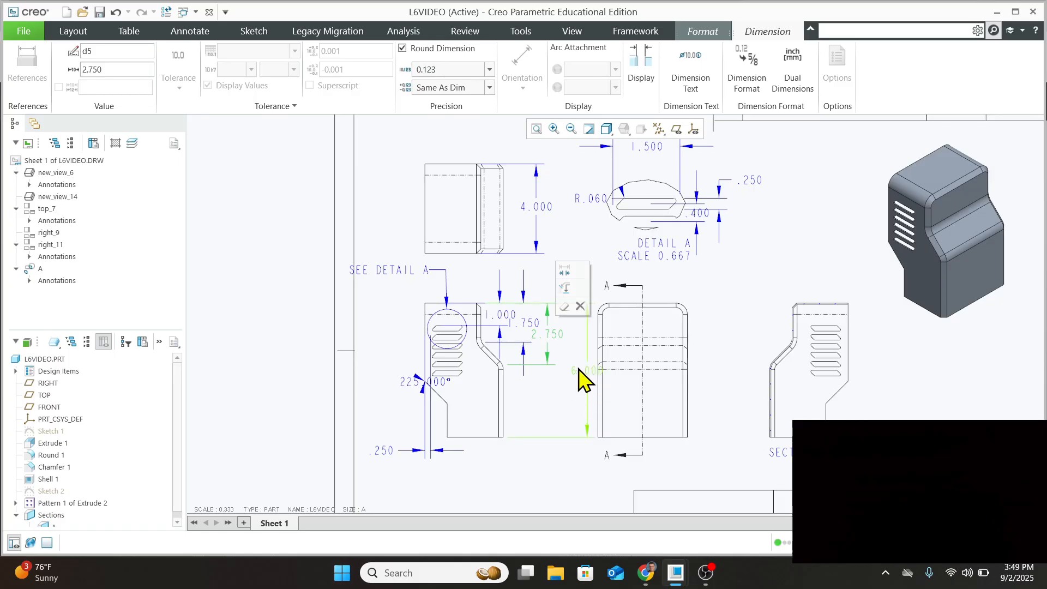
click(568, 381)
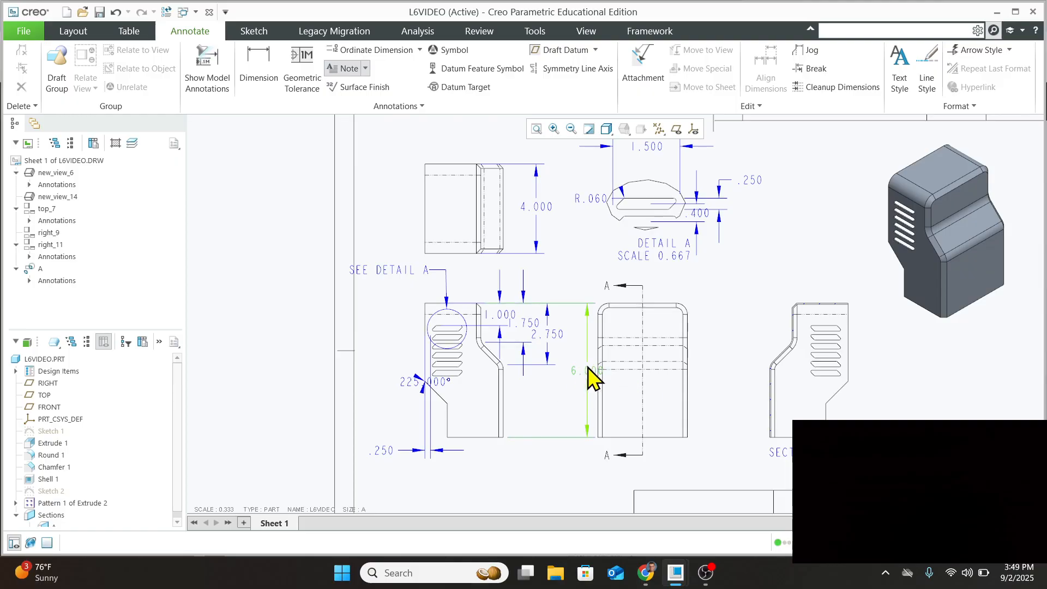
click(582, 373)
drag(584, 369, 572, 369)
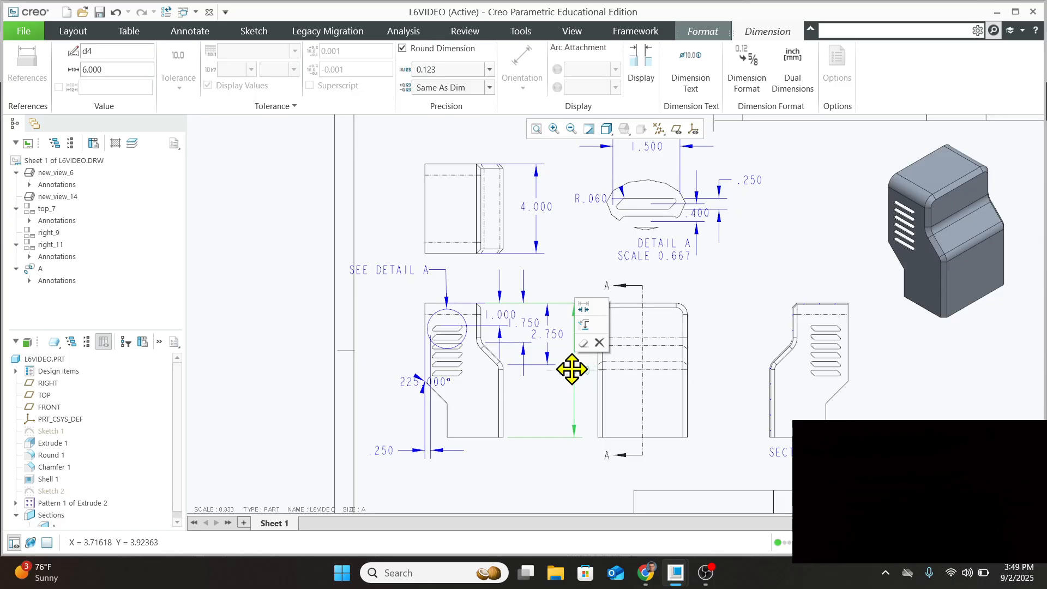
click(526, 422)
Dimension the distance between the lower slanted edge and the parallel outer slanted edge of the general view, placing it below the part's shoulder
scroll(494, 448, up, 1)
scroll(495, 437, down, 3)
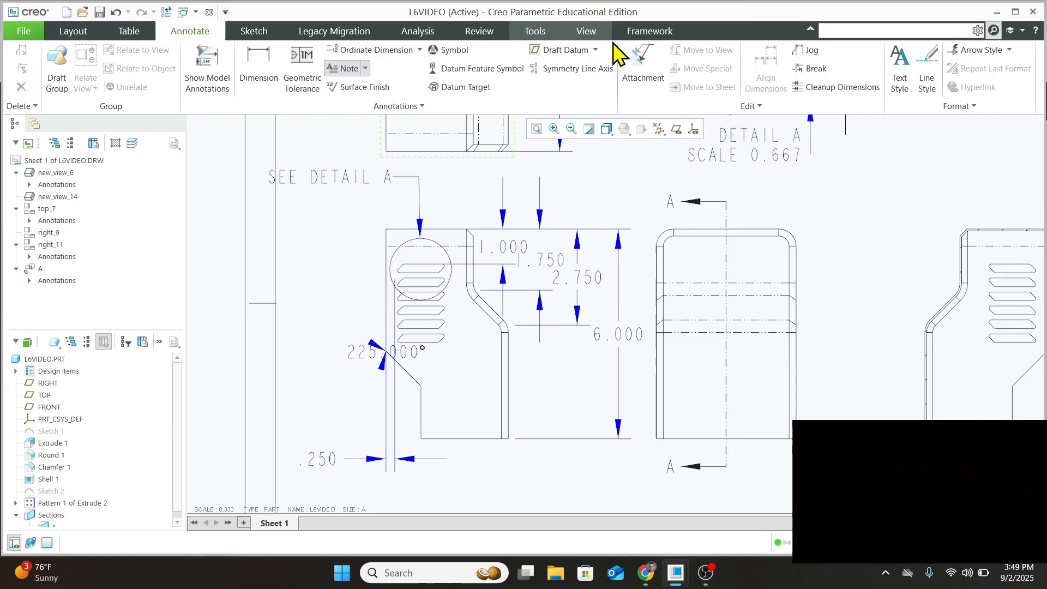
click(257, 68)
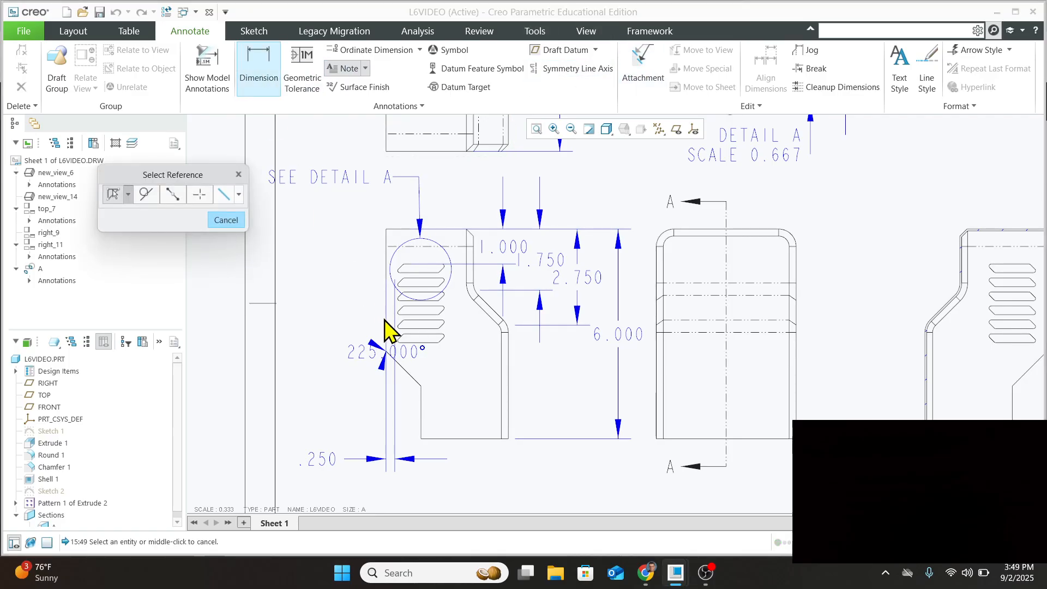
click(408, 377)
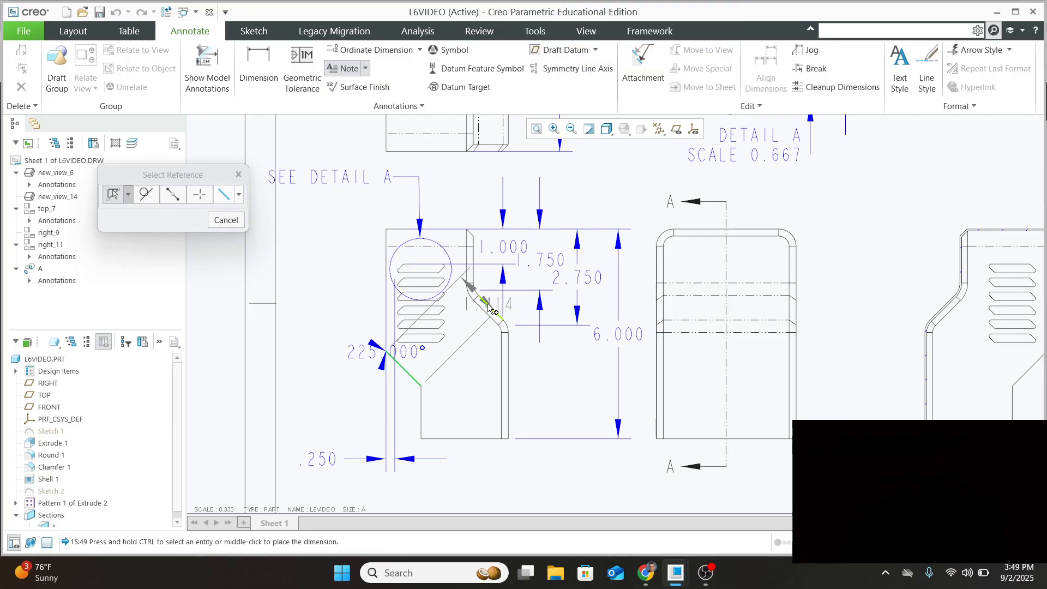
scroll(490, 308, down, 5)
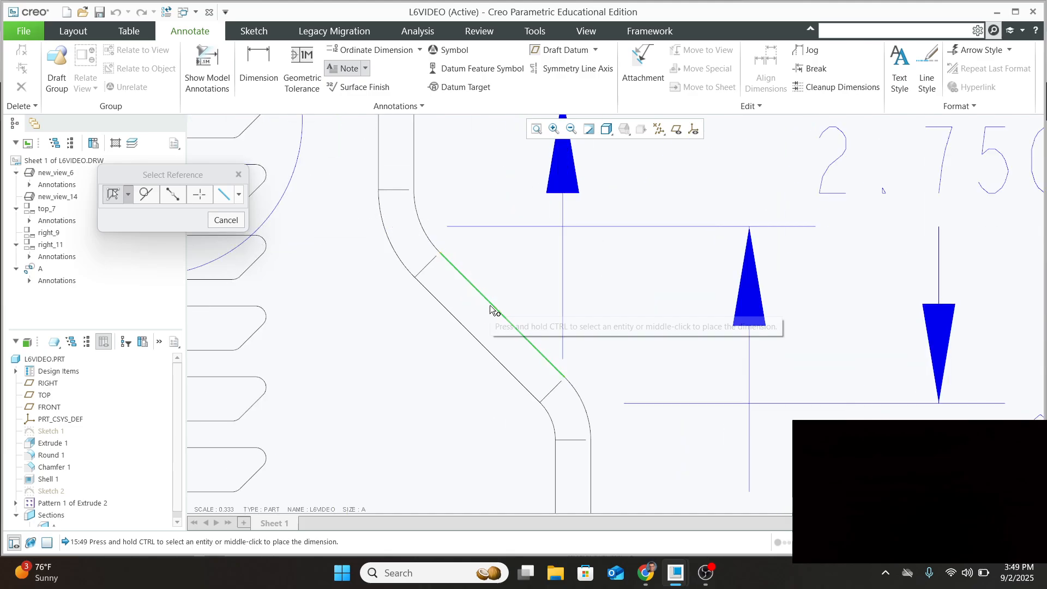
click(490, 306)
scroll(488, 390, up, 5)
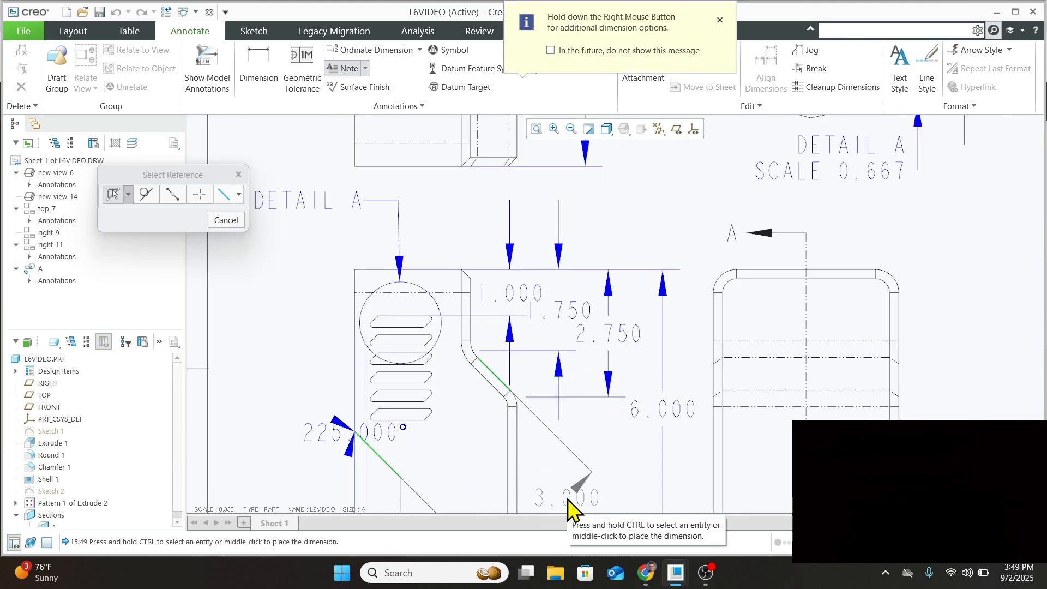
middle_drag(567, 498, 496, 333)
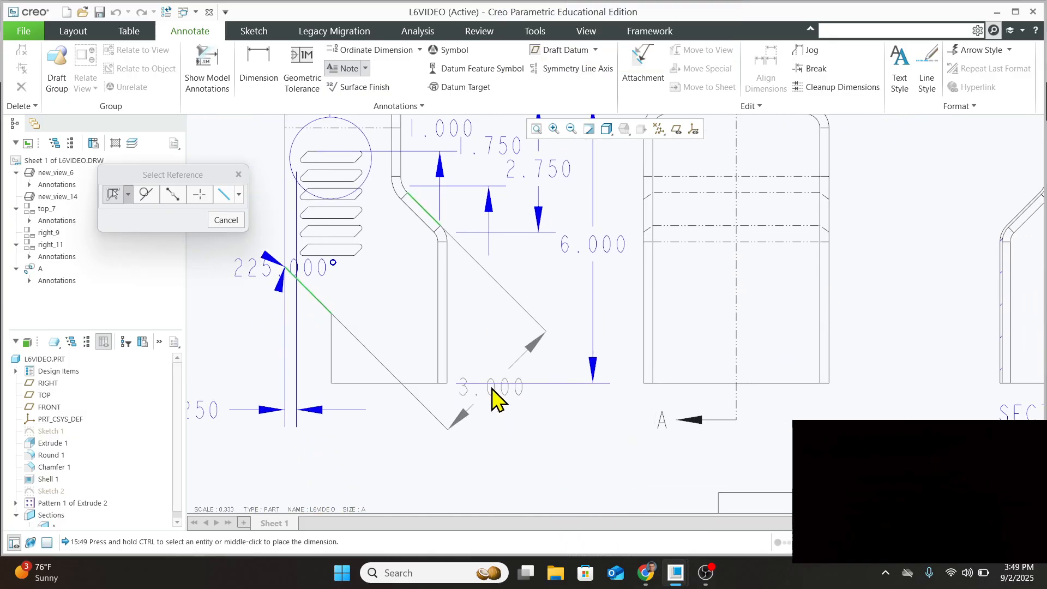
middle_click(487, 397)
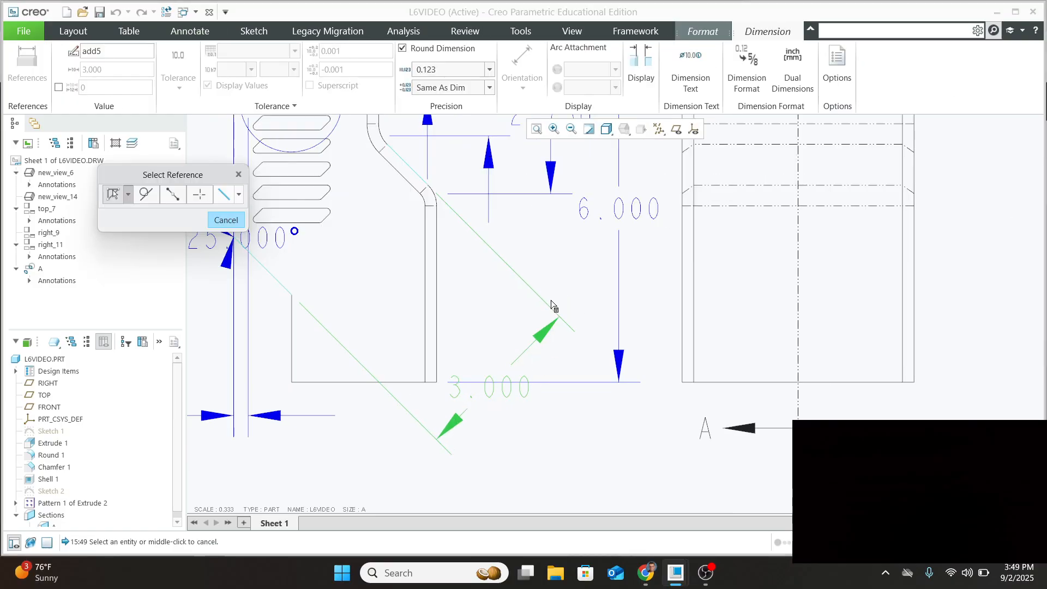
scroll(491, 305, up, 2)
click(239, 175)
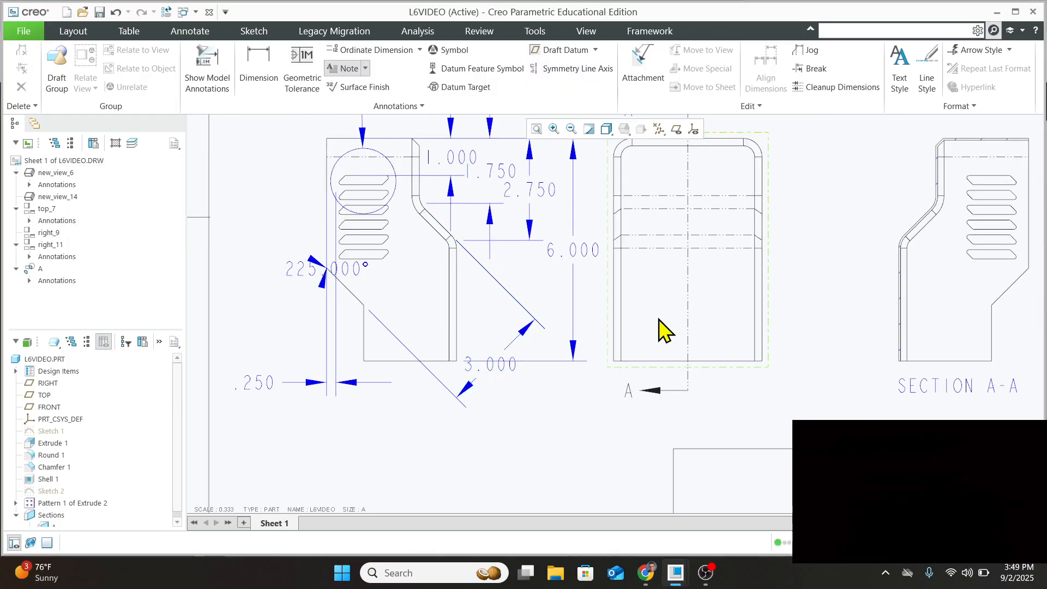
Add a radius dimension to the outer corner round of the section-line view, placed just outside the corner
scroll(693, 322, up, 4)
scroll(804, 221, down, 2)
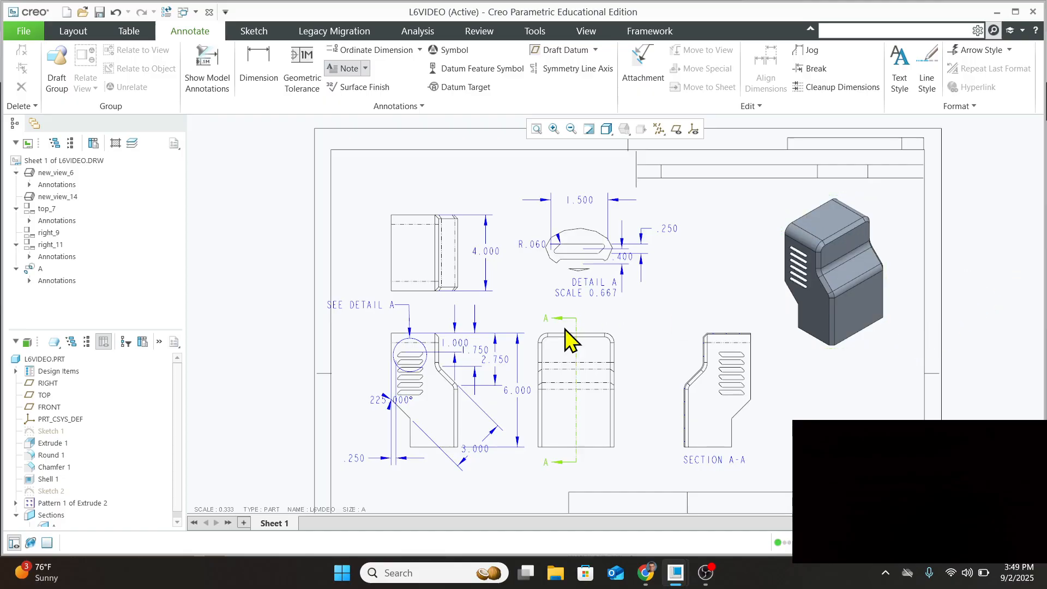
scroll(618, 338, down, 4)
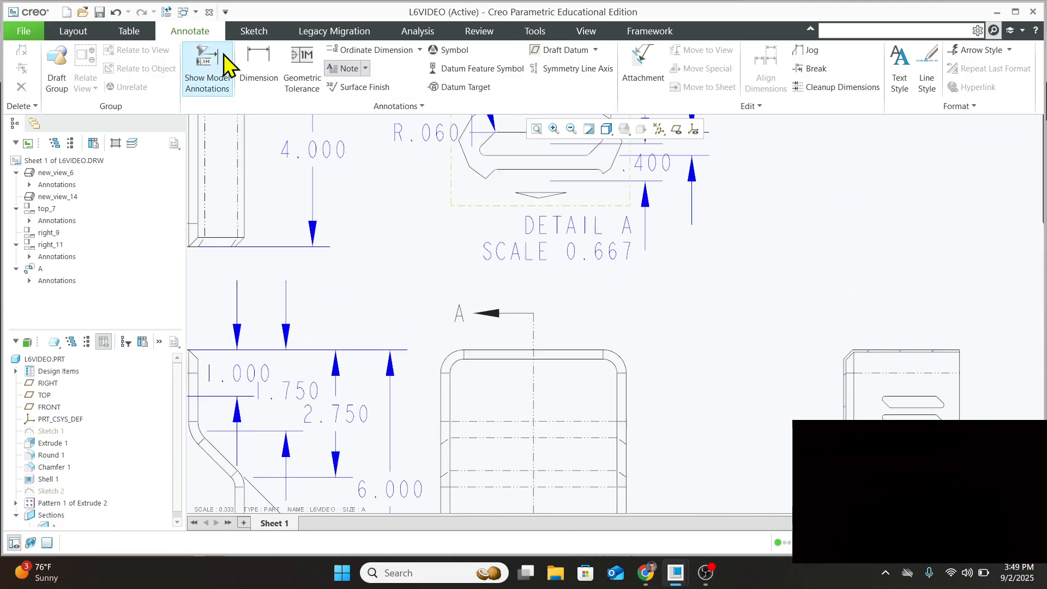
click(259, 63)
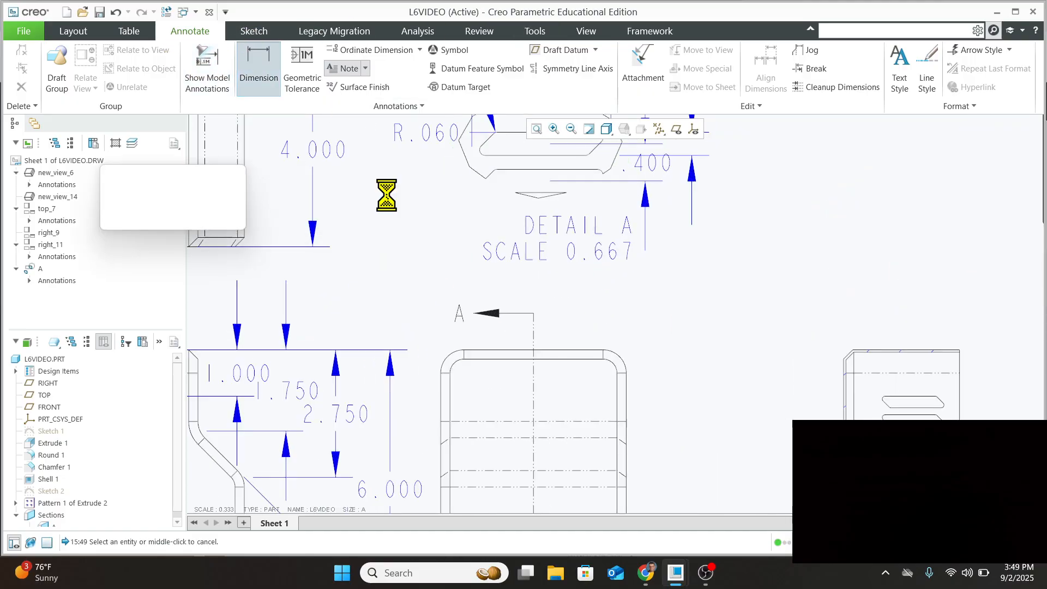
click(619, 362)
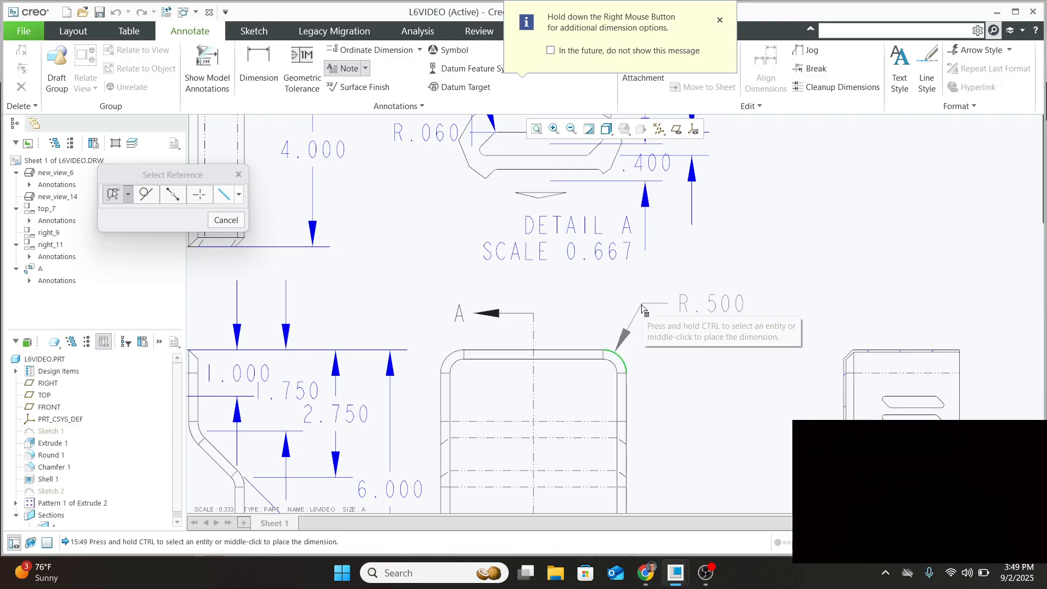
middle_click(647, 320)
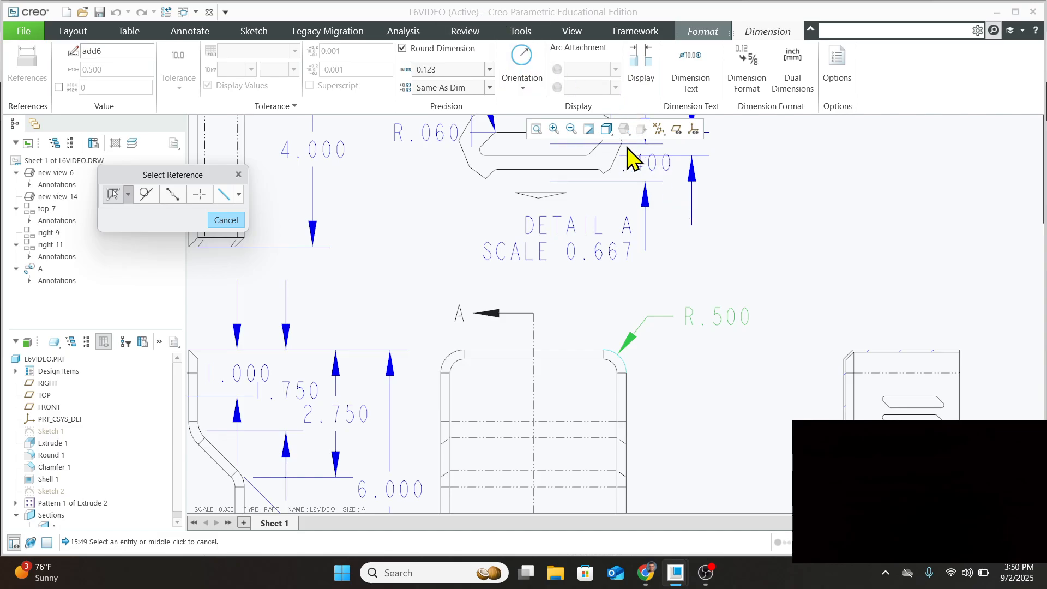
Delete the R.500 dimension from the corner round and end dimensioning
click(720, 315)
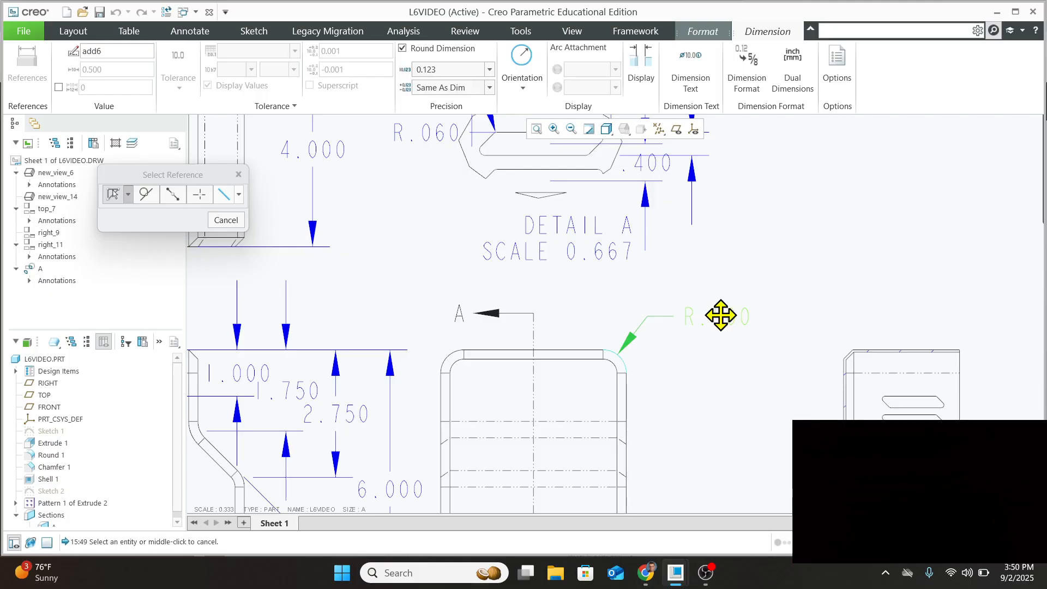
key(Delete)
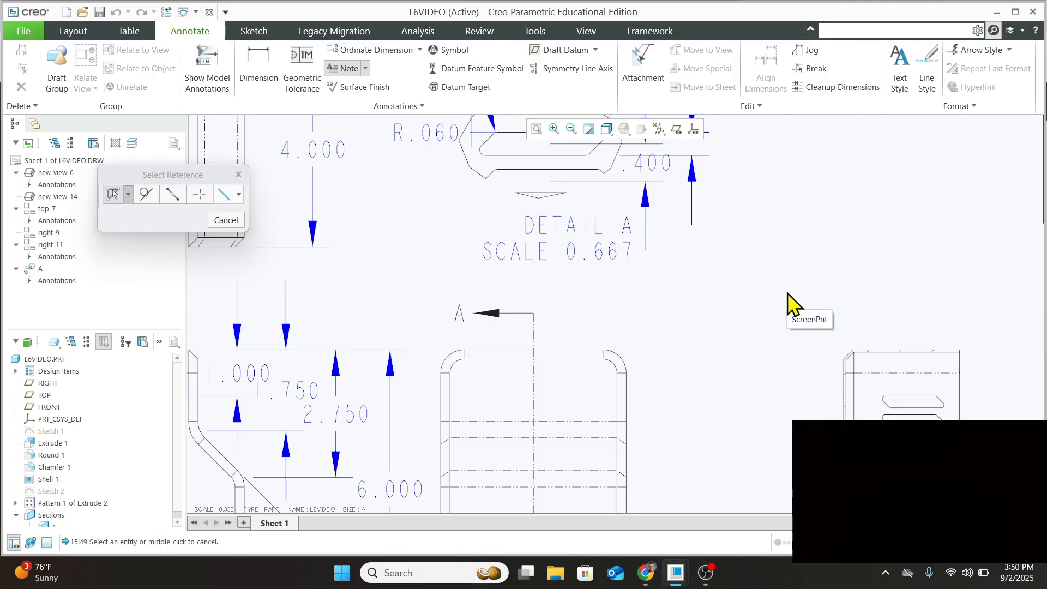
click(243, 175)
click(240, 175)
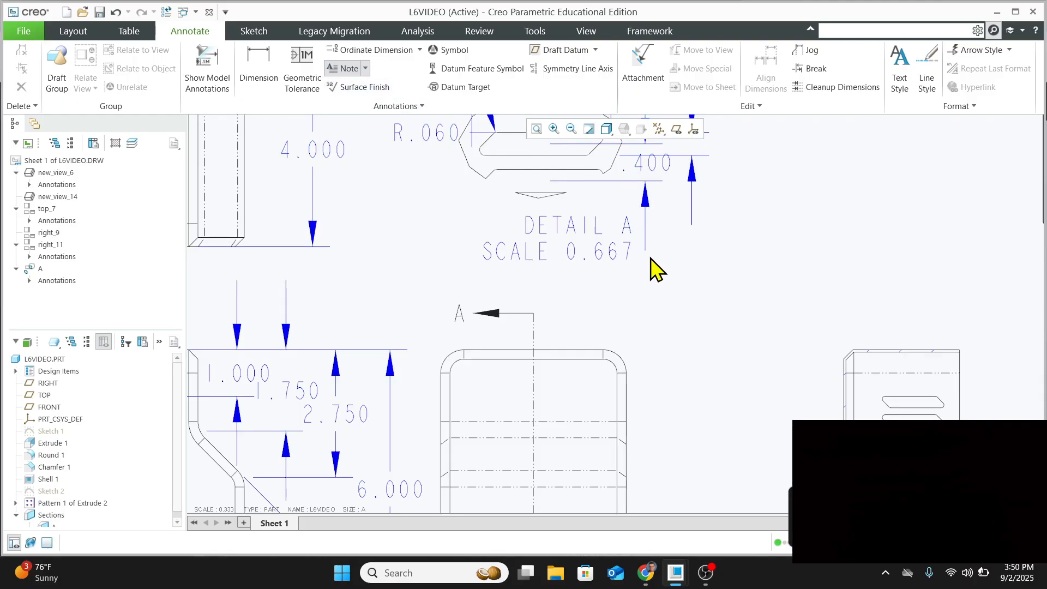
click(704, 573)
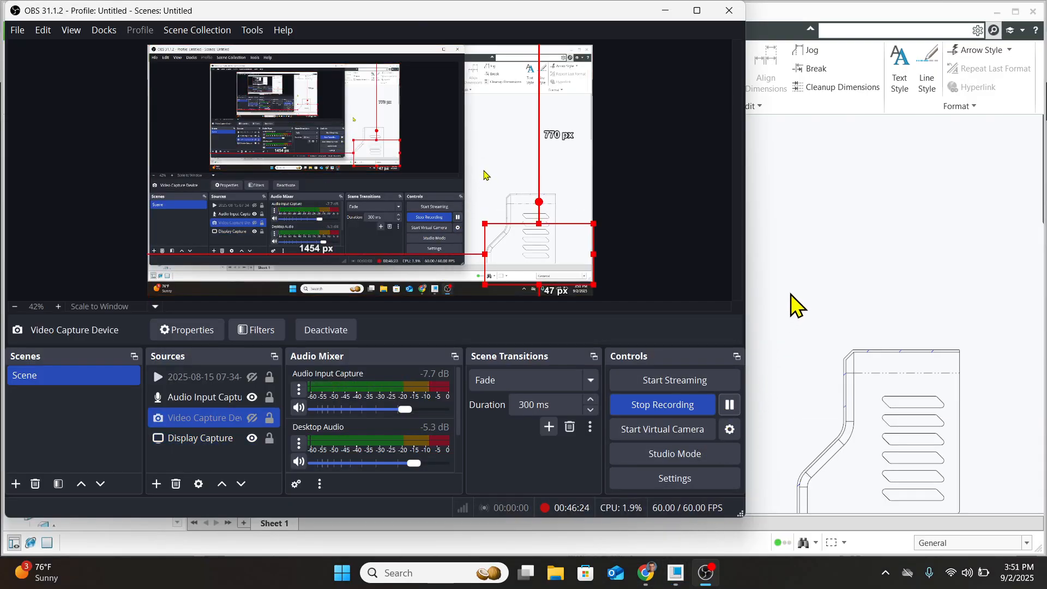
click(795, 301)
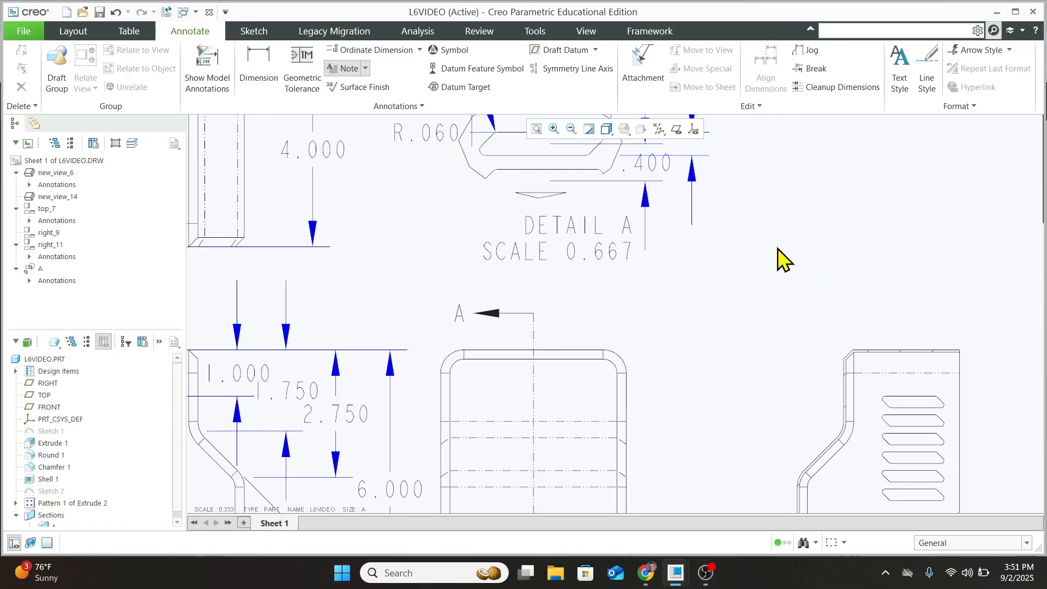
scroll(751, 382, up, 2)
scroll(751, 383, down, 1)
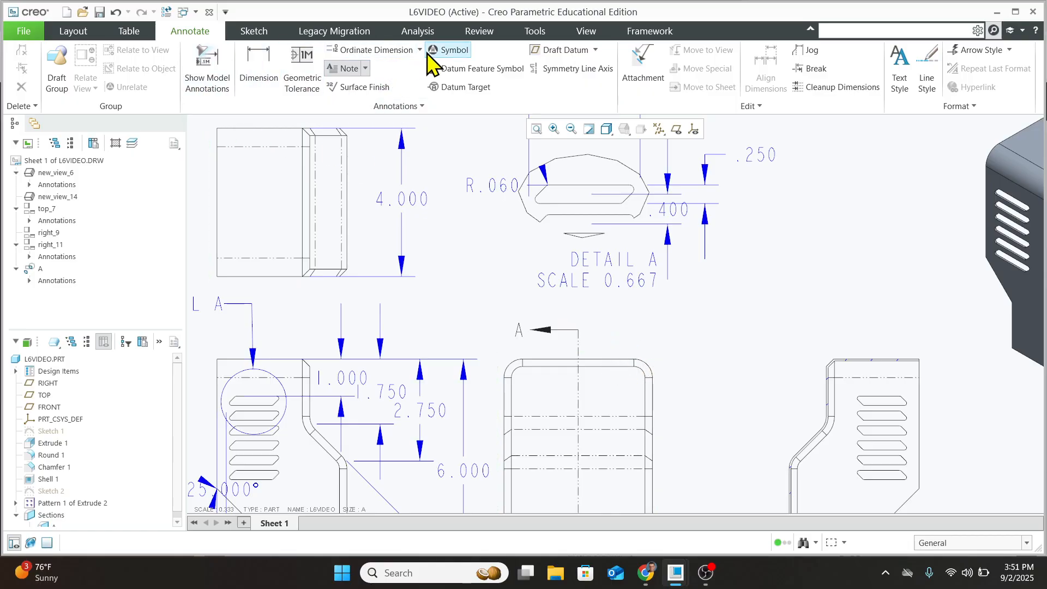
click(81, 32)
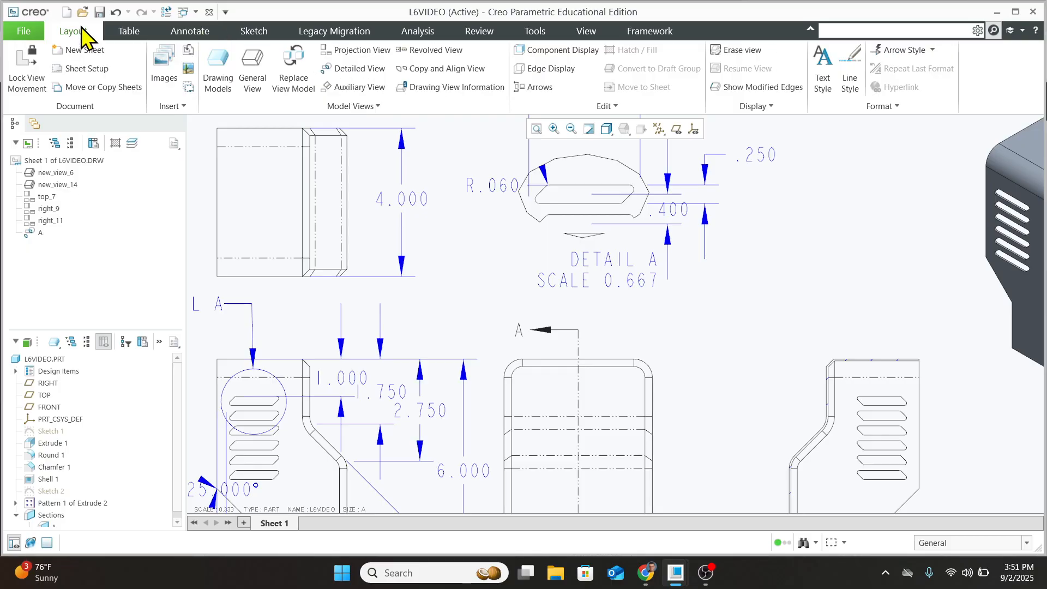
click(195, 31)
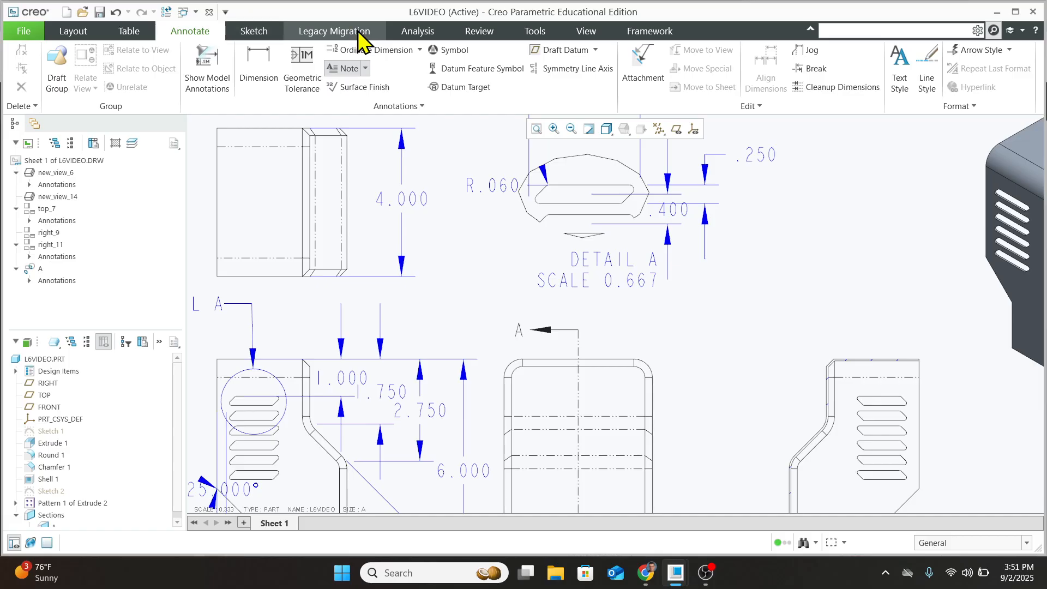
click(421, 106)
click(420, 106)
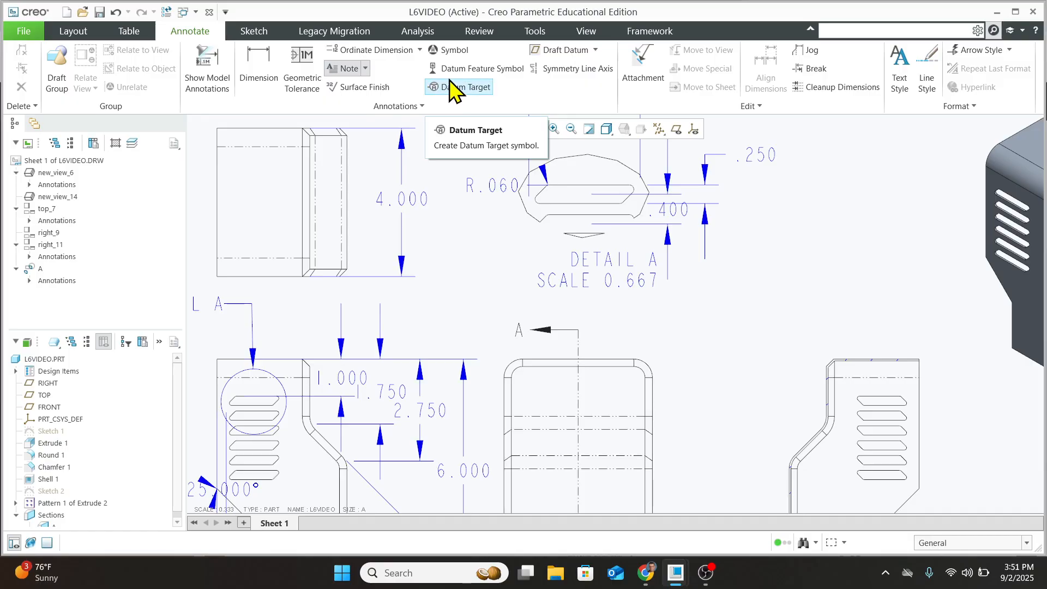
click(366, 68)
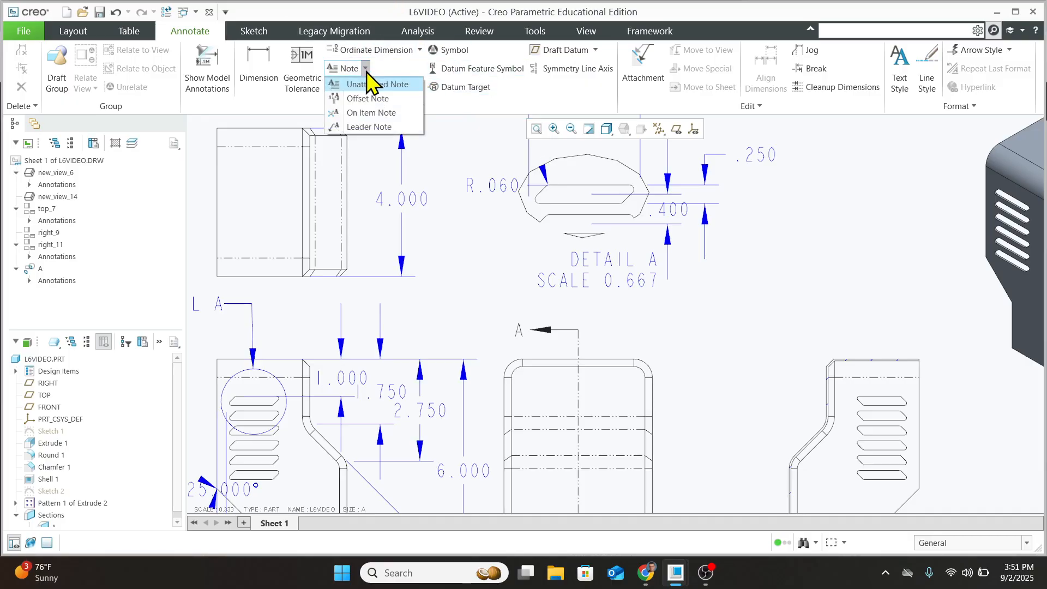
click(363, 127)
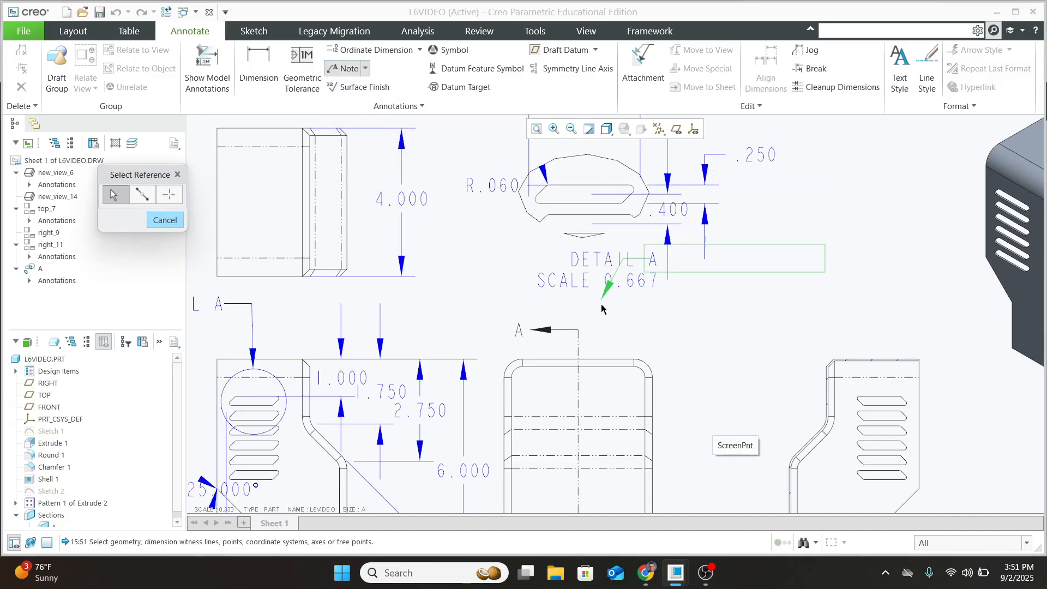
click(647, 369)
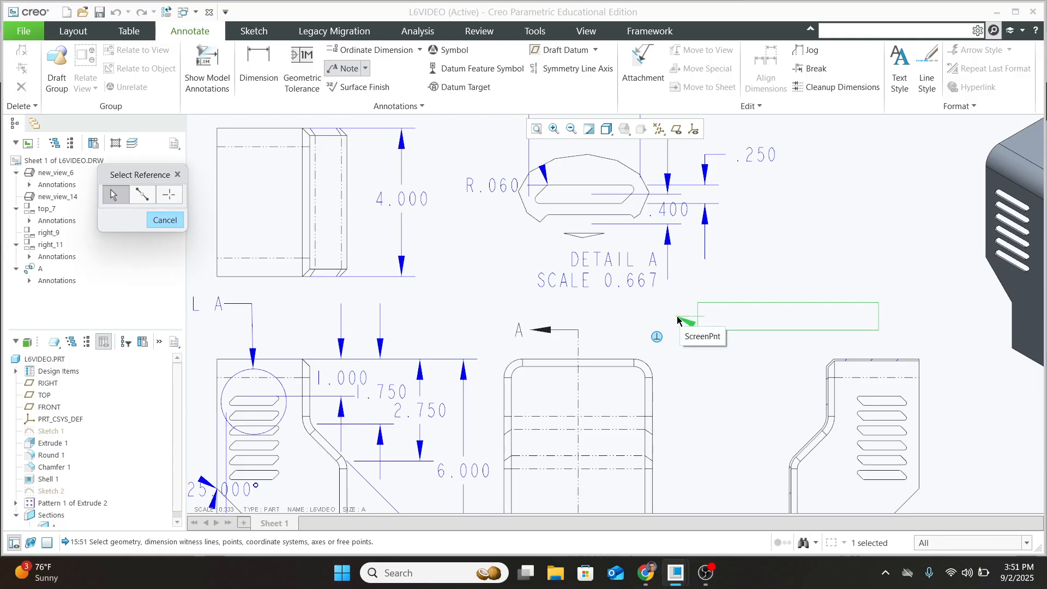
key(Escape)
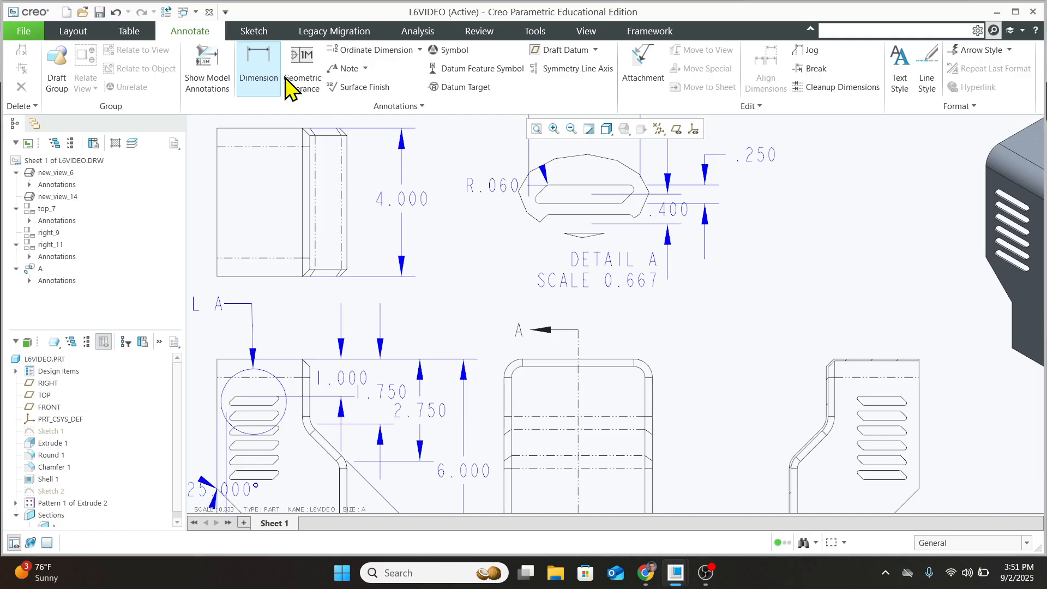
click(347, 70)
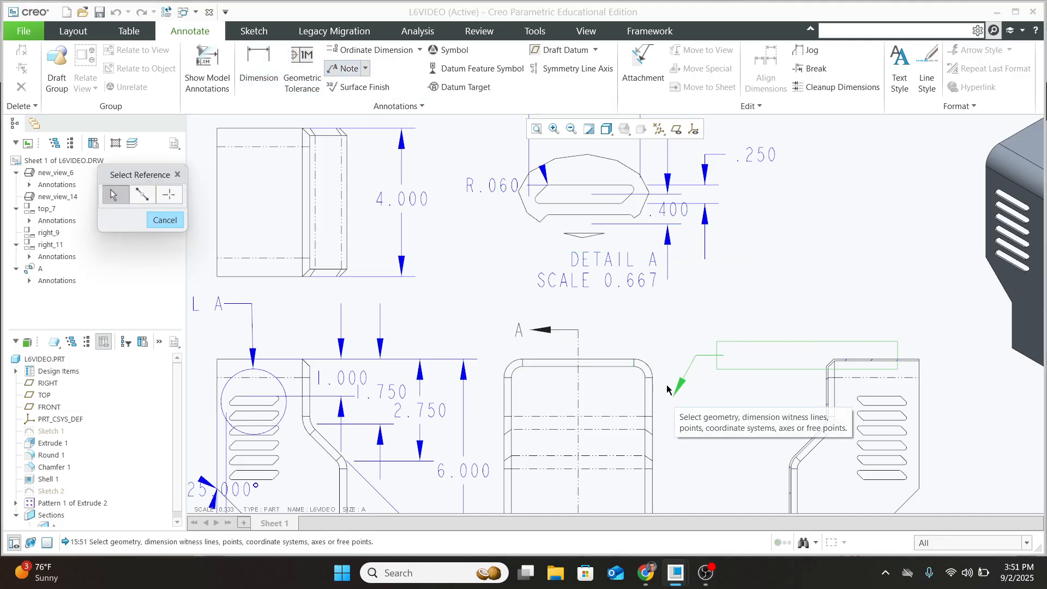
click(643, 374)
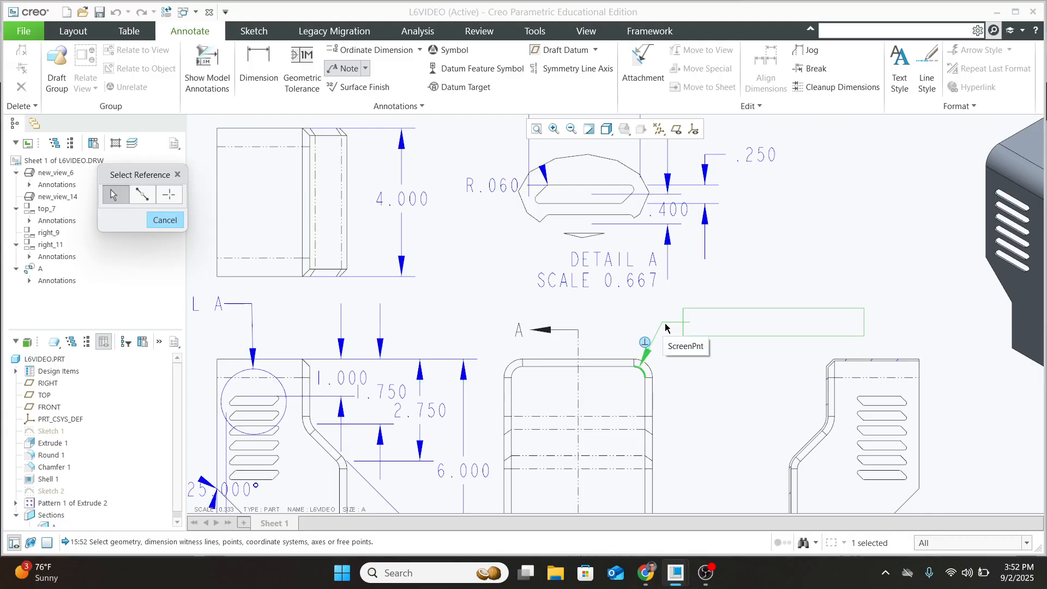
key(Escape)
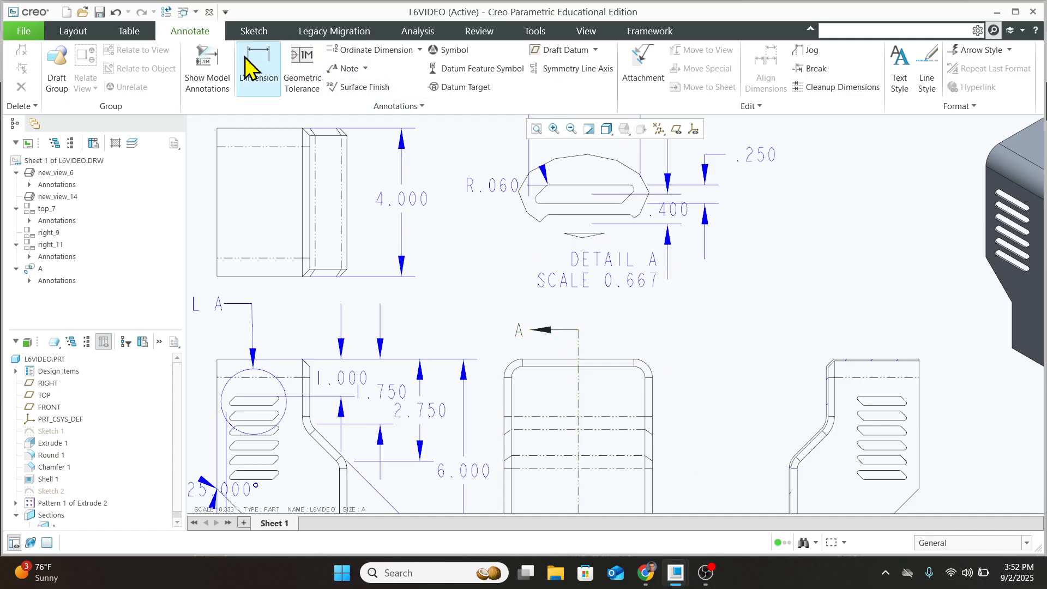
Add a leader note reading "R .500 TYP." to the outer corner round of the section-line view, placed just outside the corner
click(344, 68)
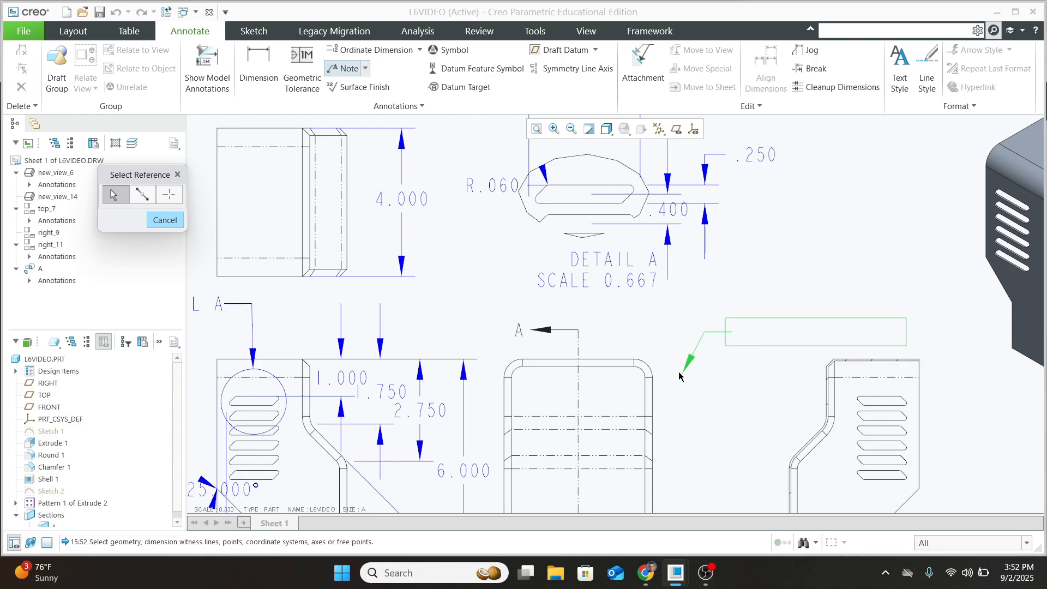
click(648, 361)
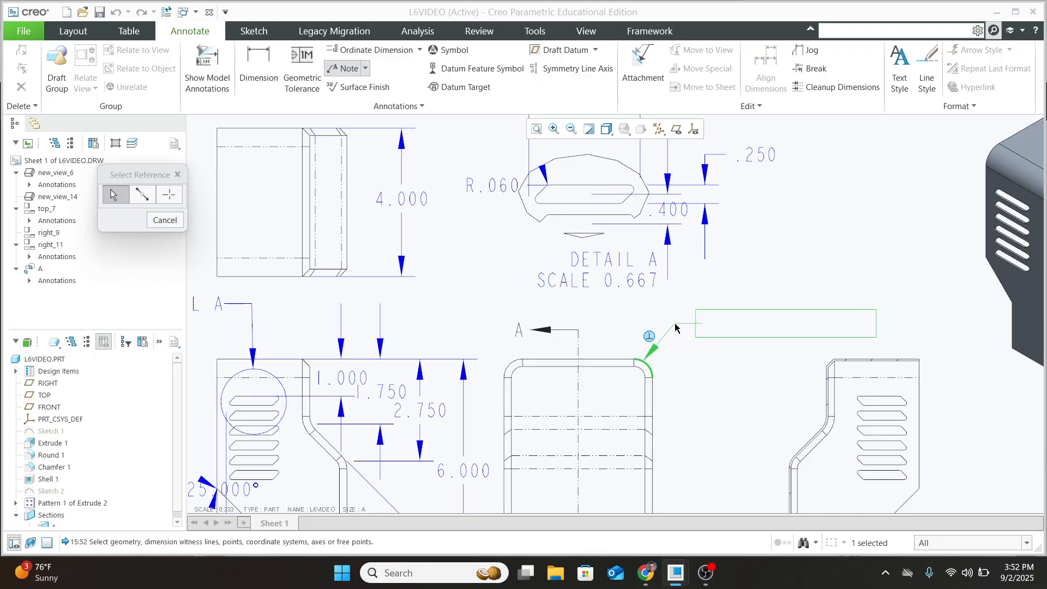
click(674, 327)
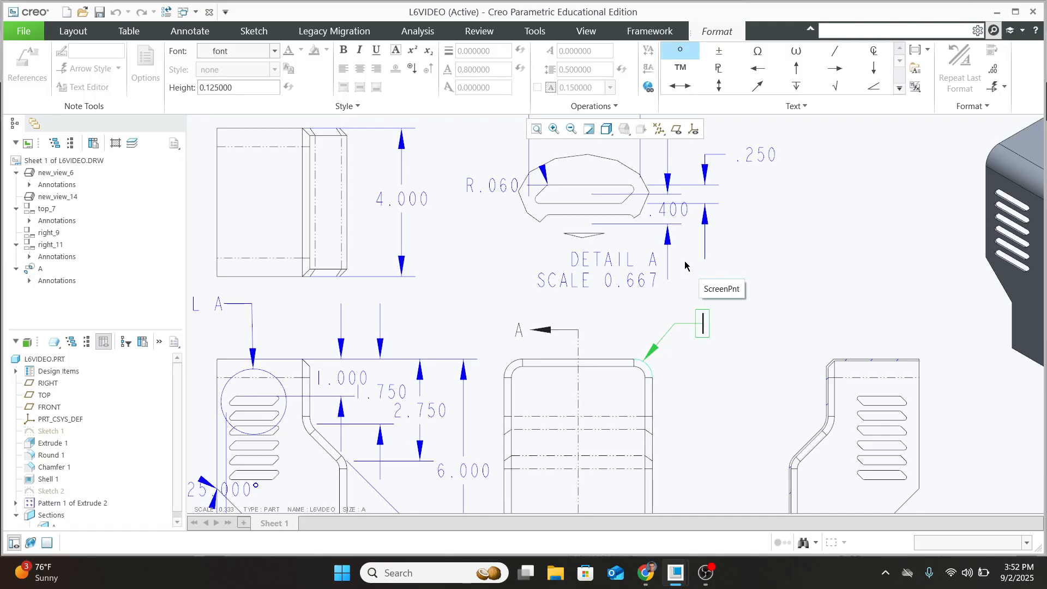
text(R .500 TYP.)
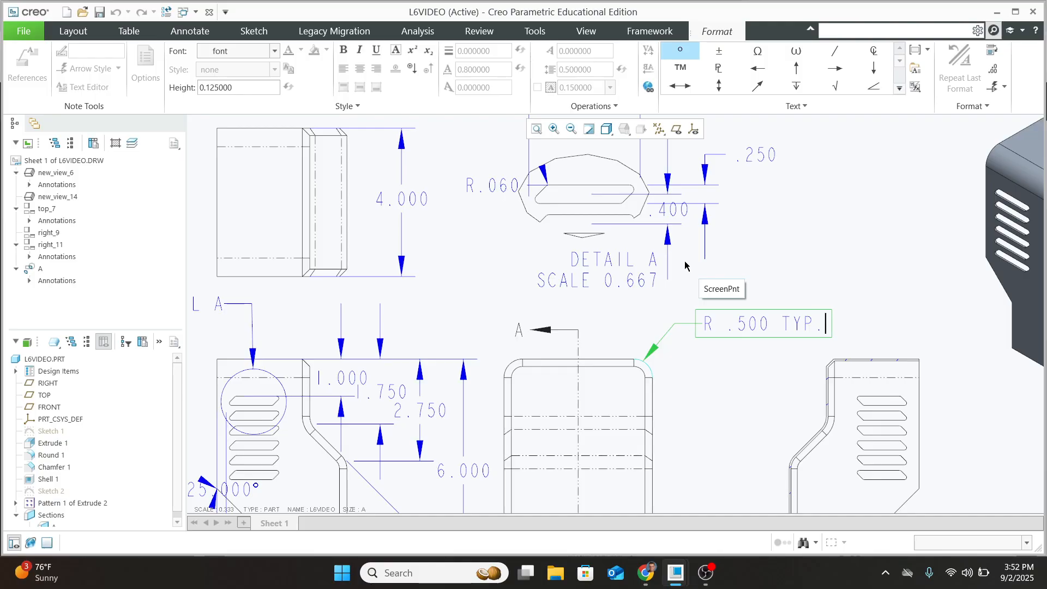
key(Return)
key(BackSpace)
click(711, 373)
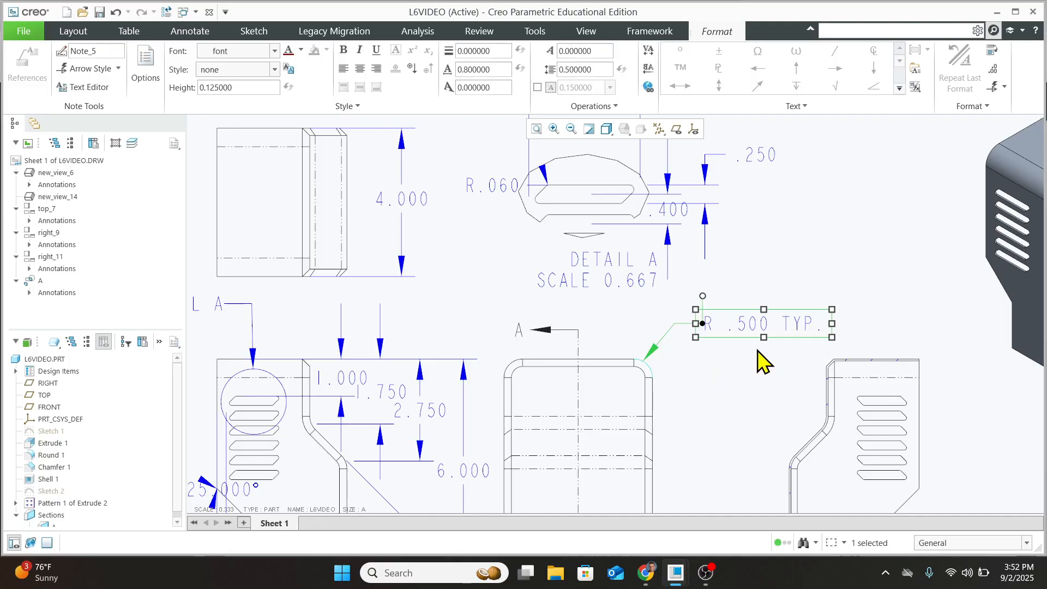
click(781, 294)
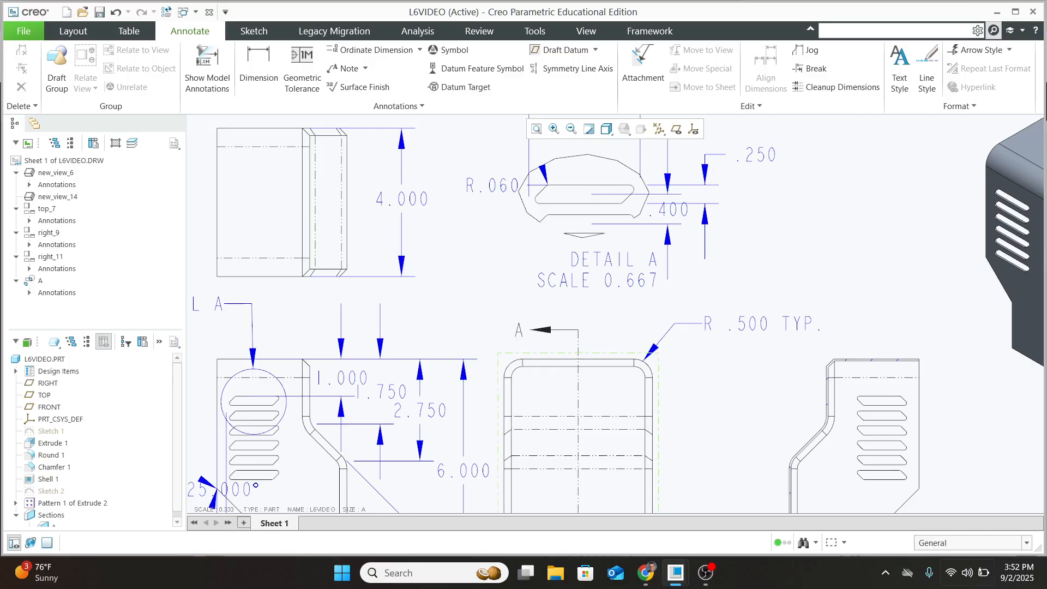
Start a leader note attached to the open end of the section A-A view's top wall, with its text just outside the corner
scroll(954, 431, down, 3)
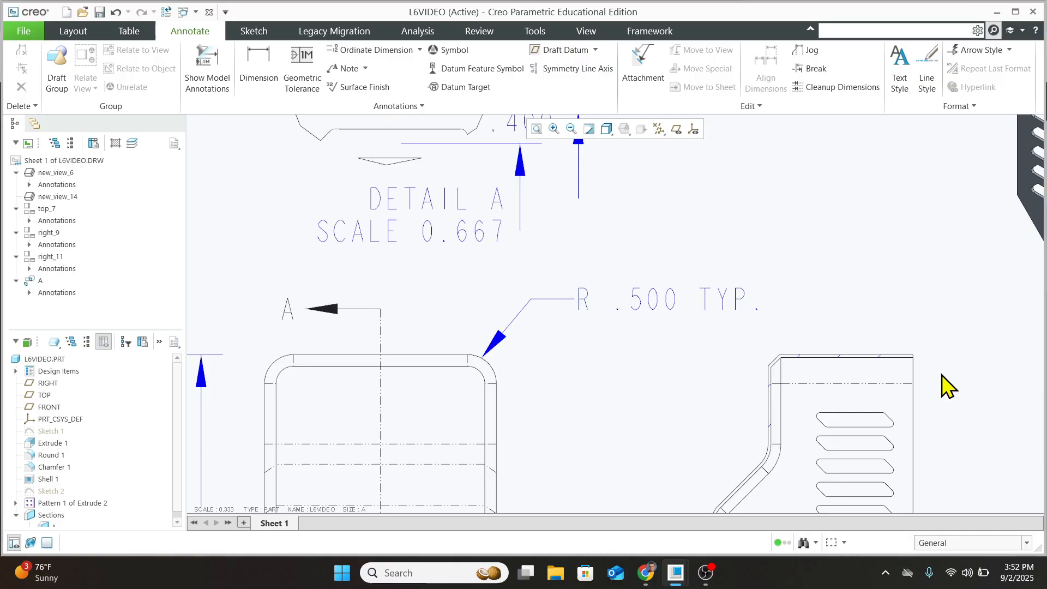
scroll(943, 381, down, 2)
mouse_move(933, 367)
middle_down()
mouse_move(667, 364)
mouse_move(653, 336)
middle_up()
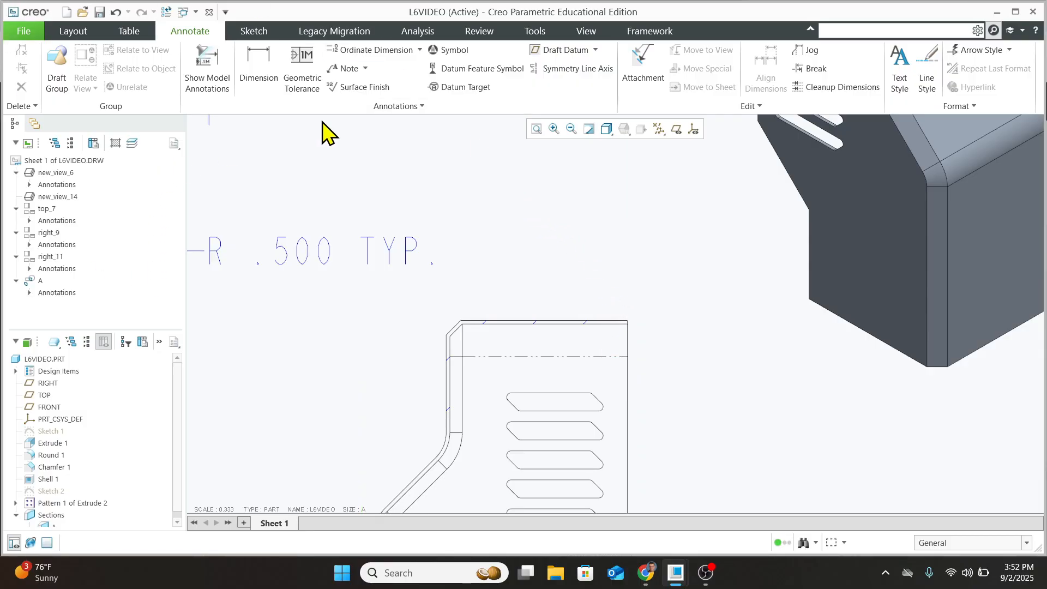
click(364, 68)
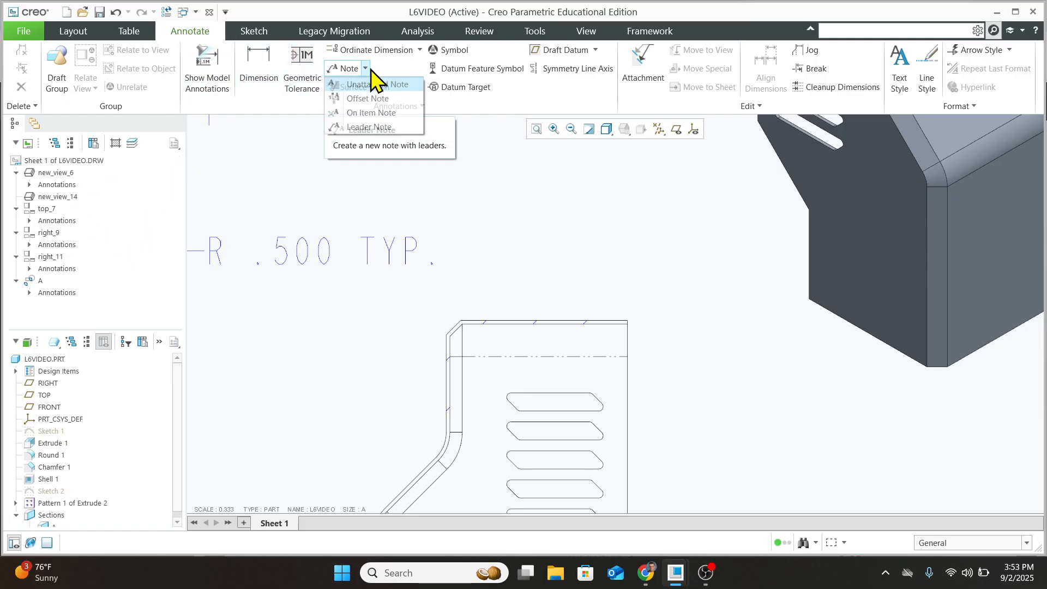
click(369, 127)
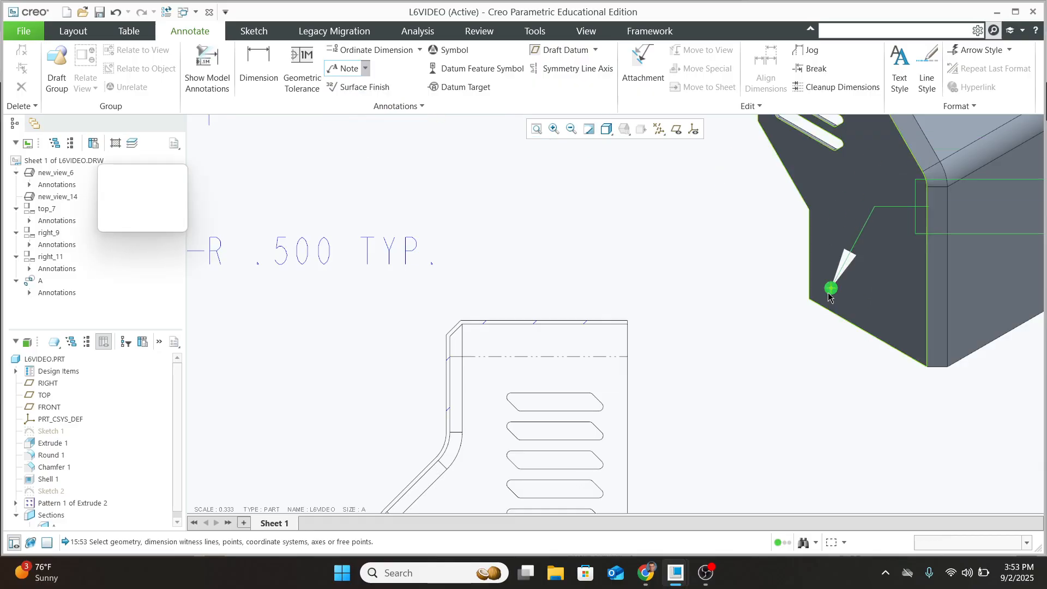
click(628, 320)
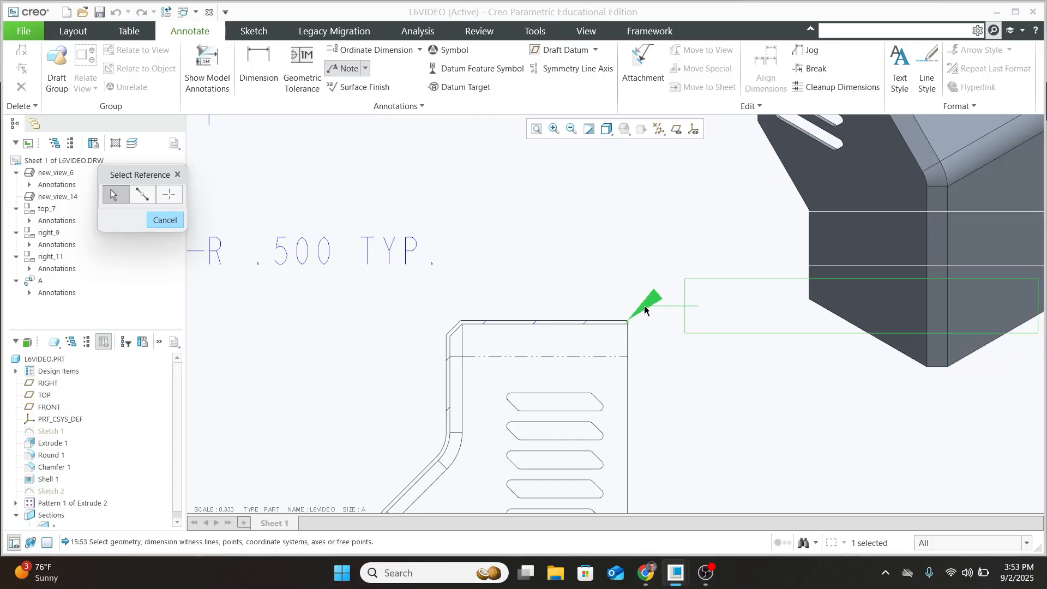
middle_click(644, 309)
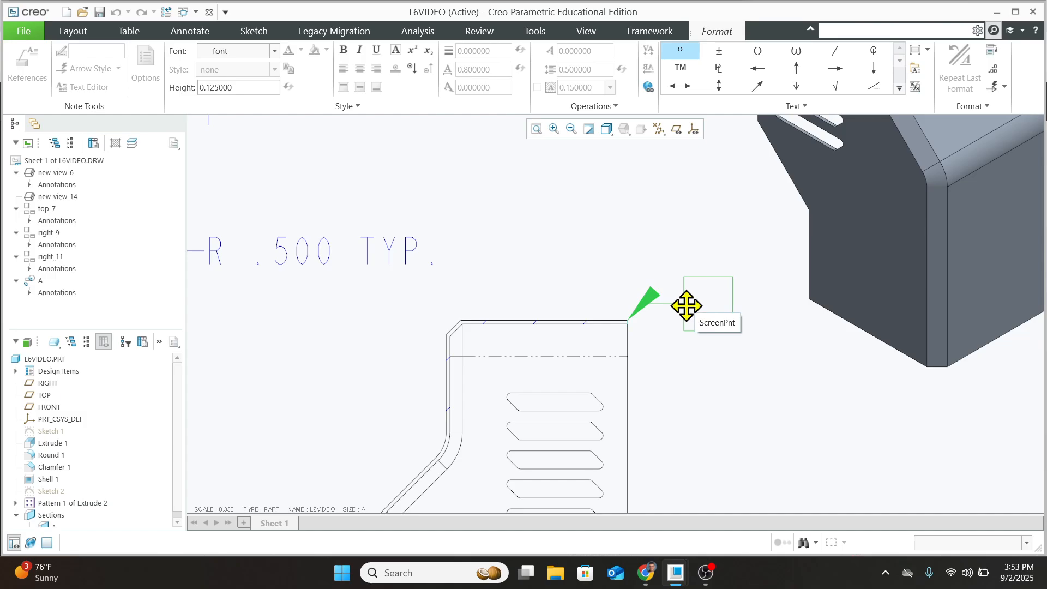
Enter ".050 TYP. WALL THICKNESS" as the text of the wall note
text(.050)
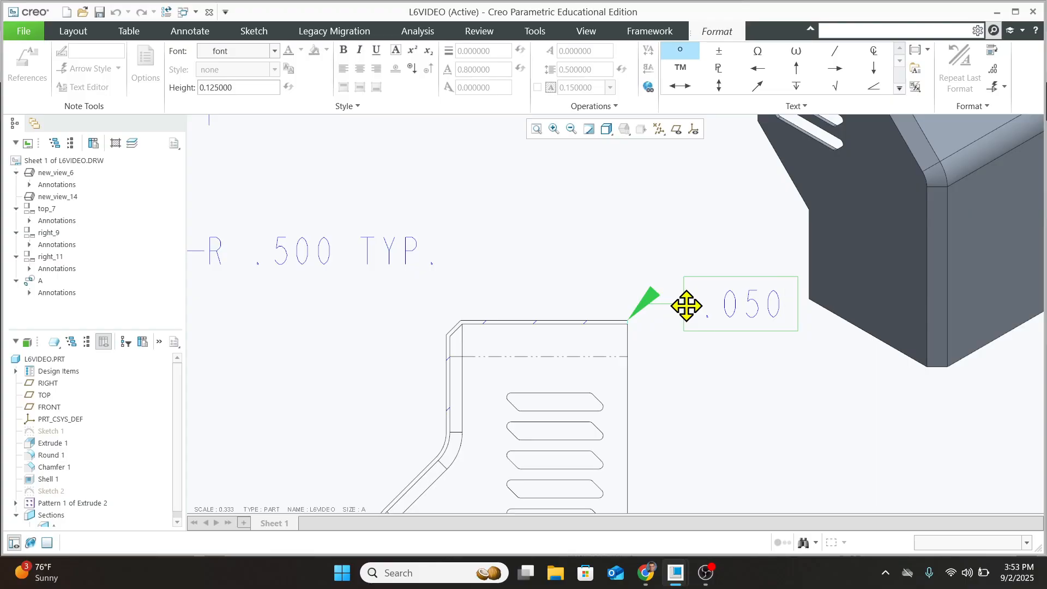
text(s)
key(BackSpace)
text(Yu[)
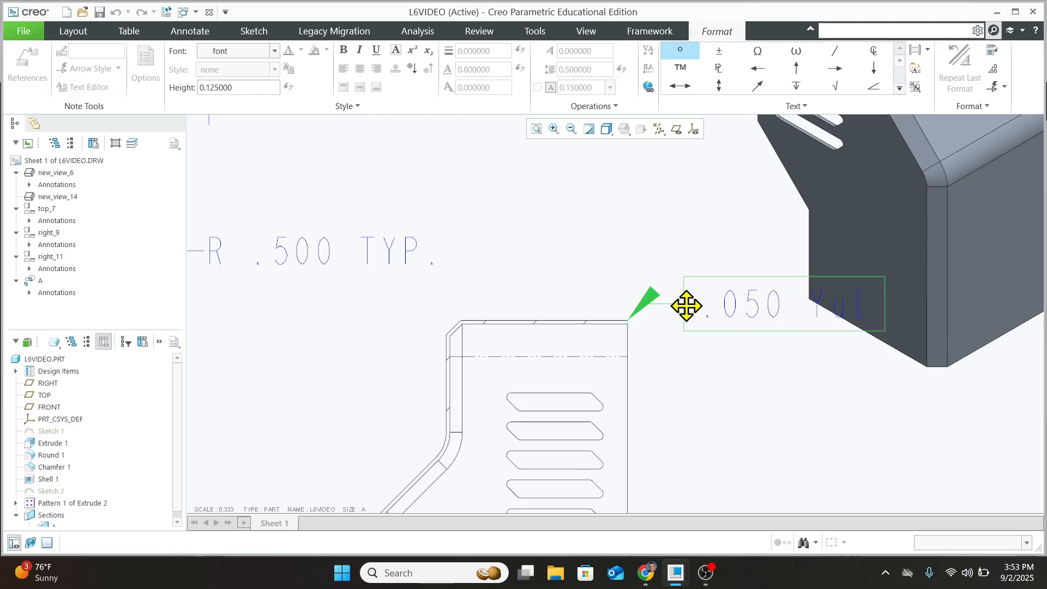
key(BackSpace)
key(BackSpace)
key(BackSpace)
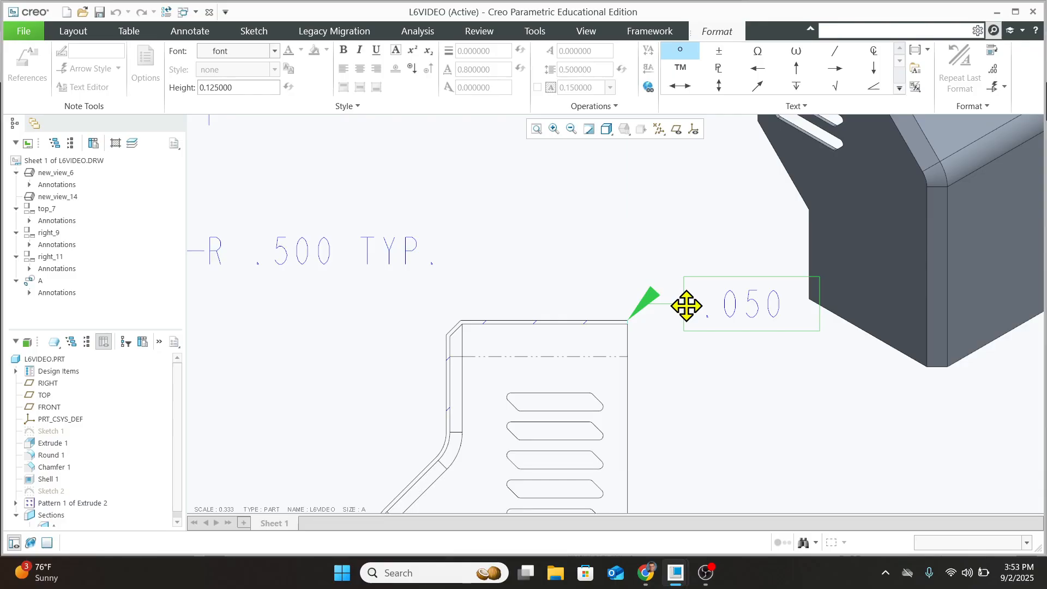
text(TYP. WA)
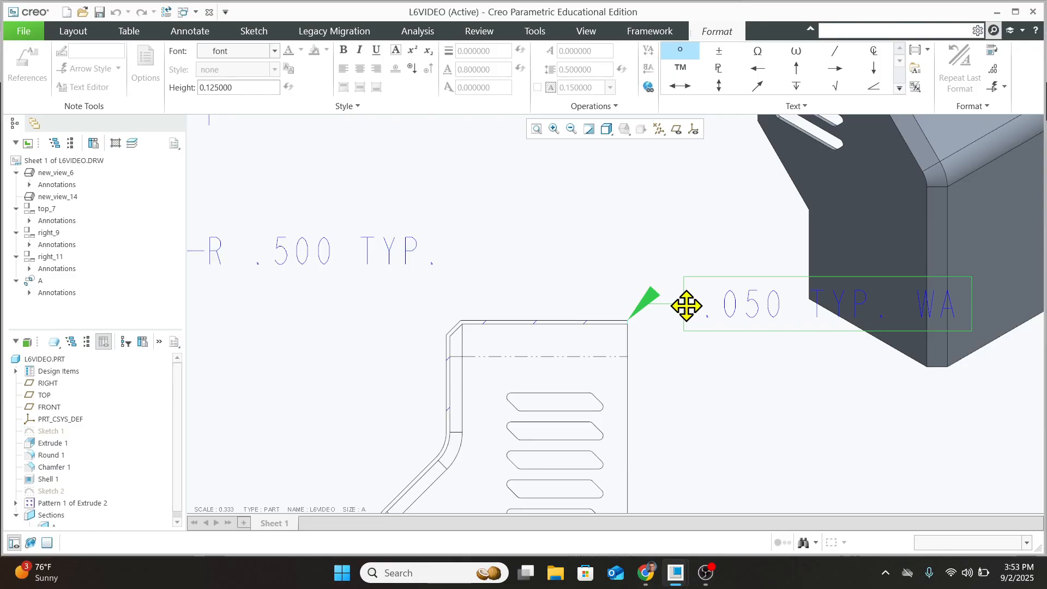
text(LL )
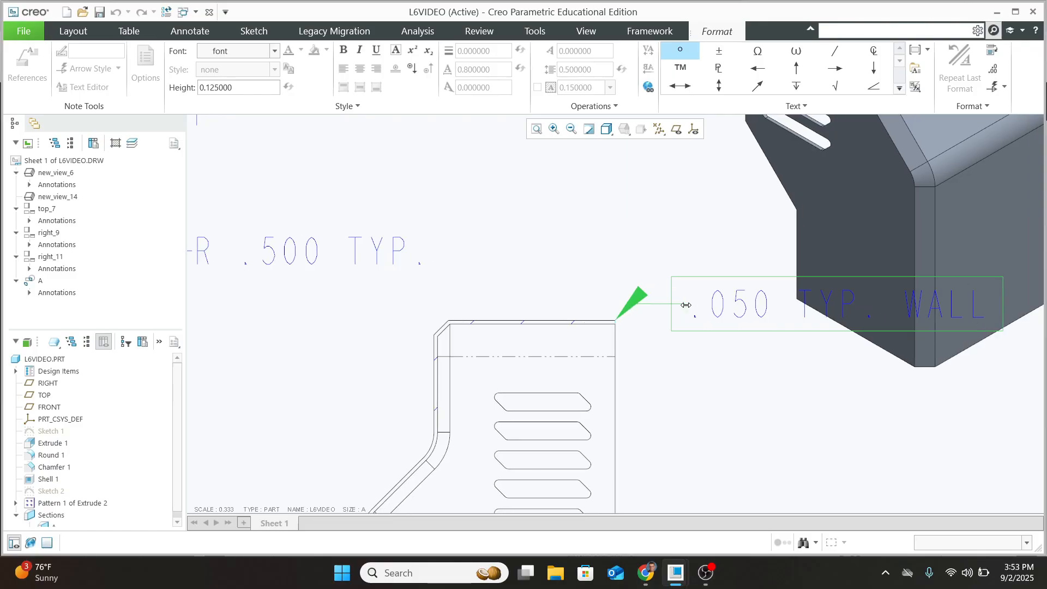
text(Thi)
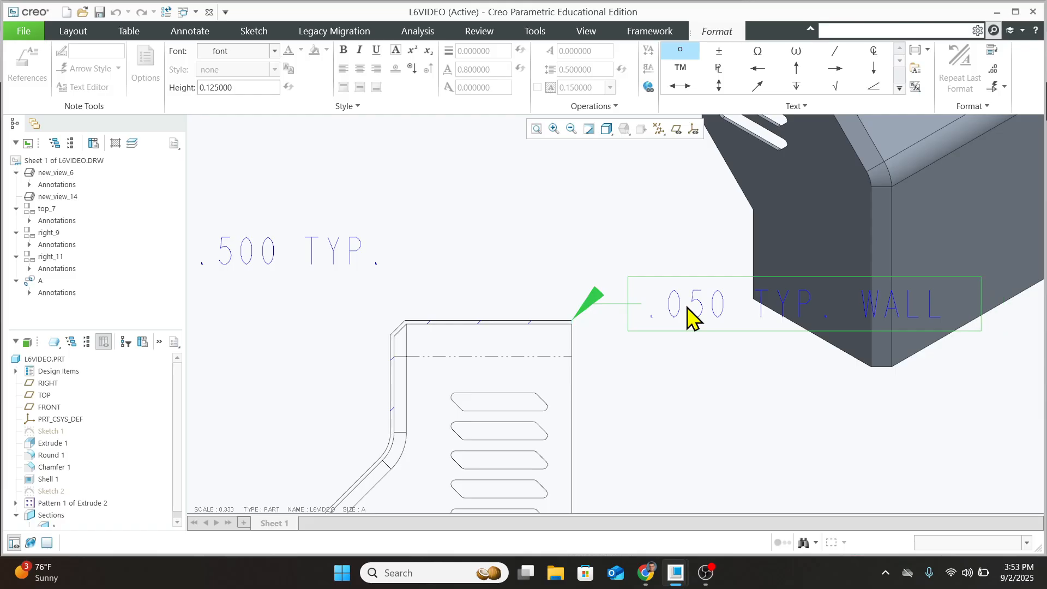
key(BackSpace)
key(BackSpace)
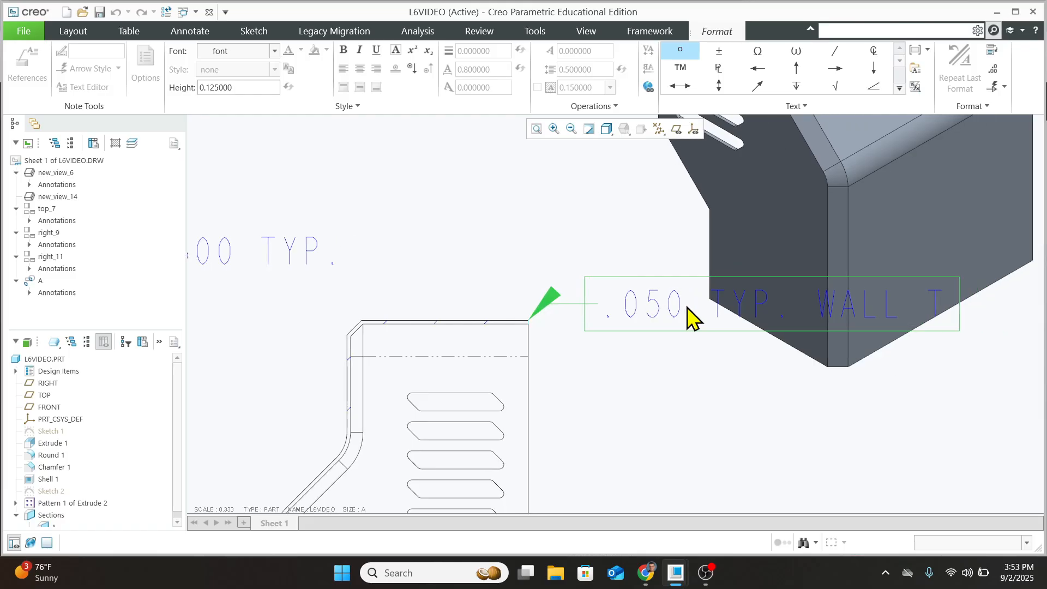
text(HICK)
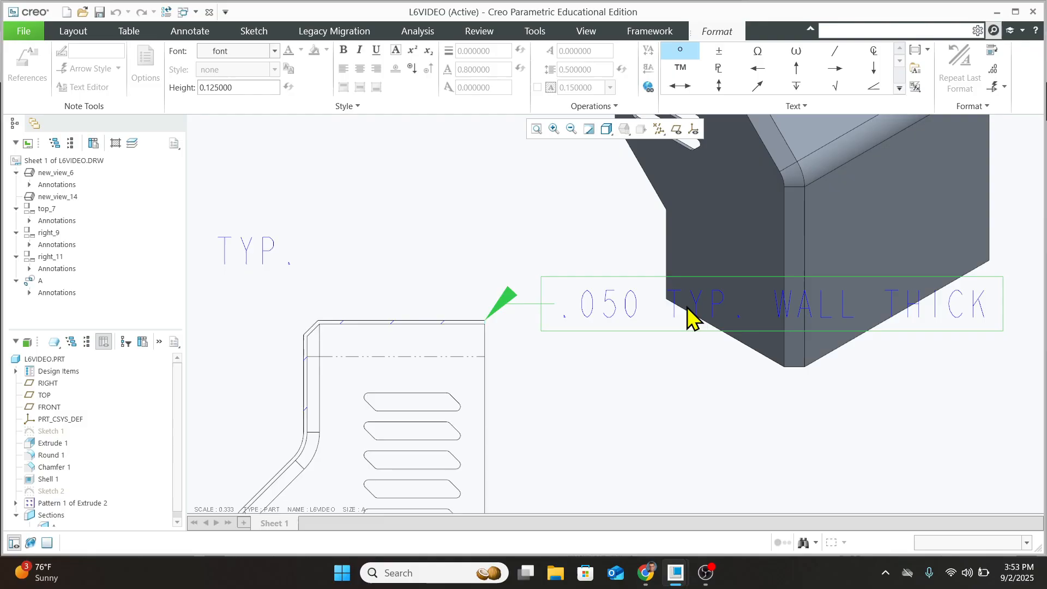
text(NESS)
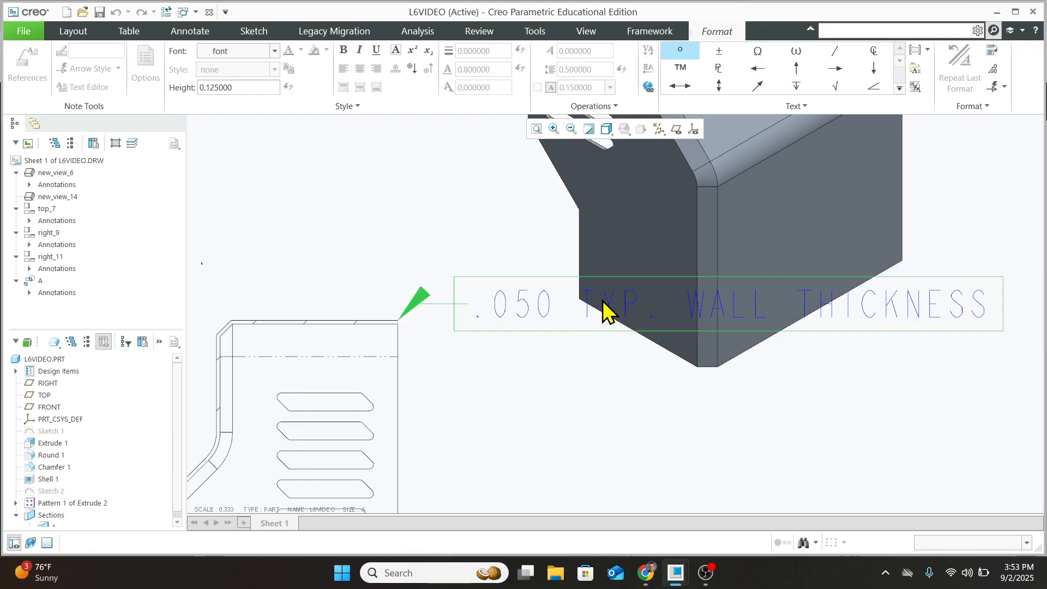
Break the wall thickness note into three lines: ".050", "TYP. WALL" and "THICKNESS"
key(Return)
click(578, 346)
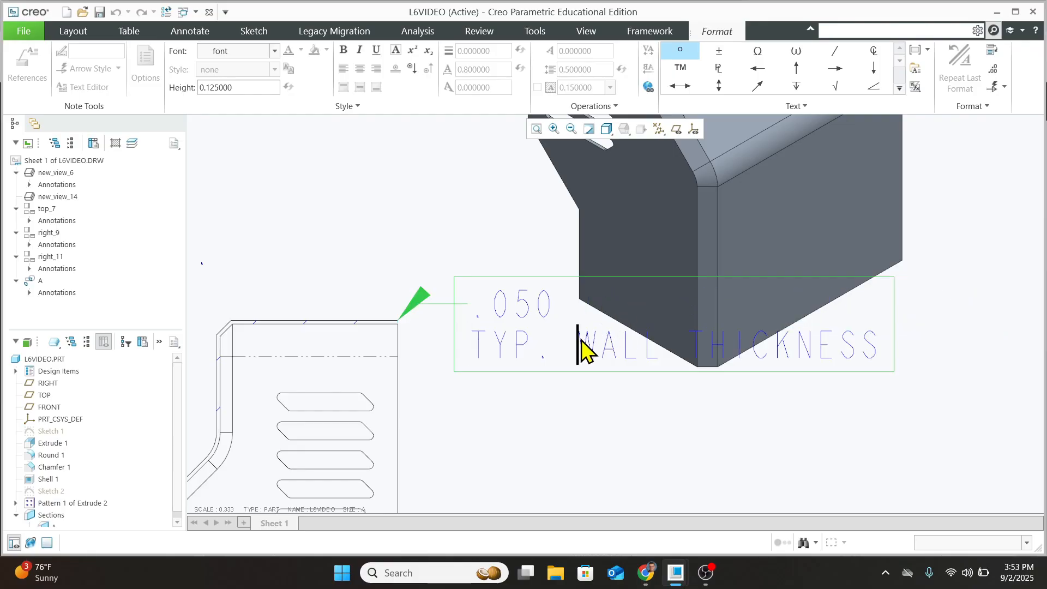
click(679, 343)
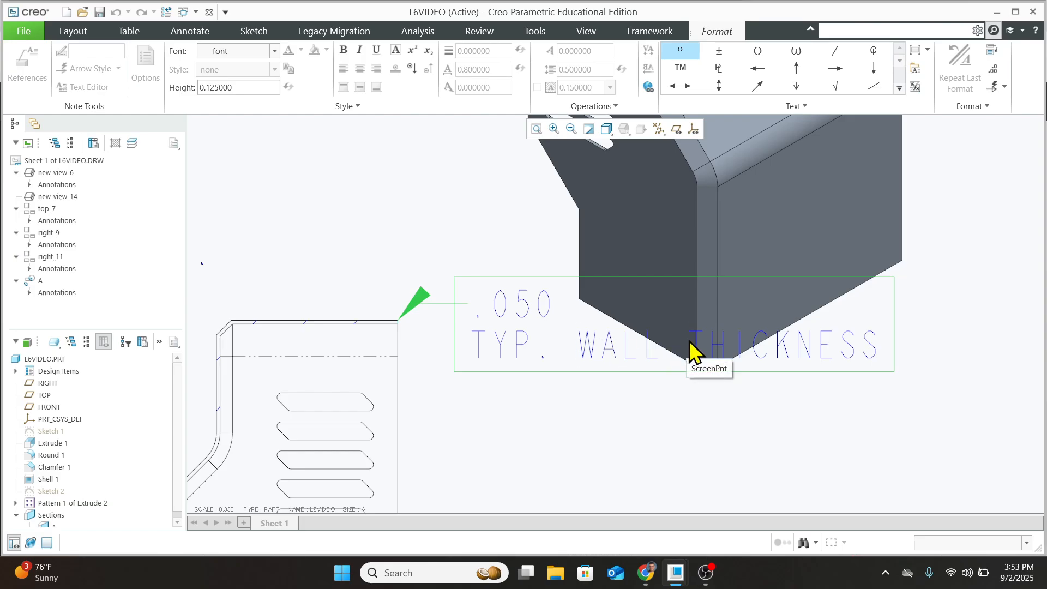
key(Return)
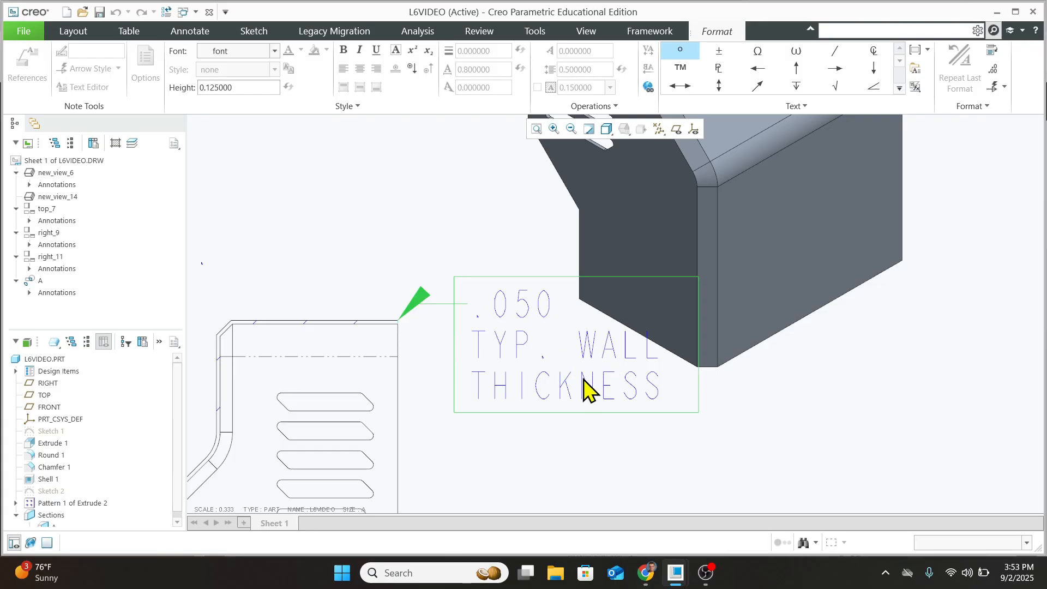
Finish the three-line wall thickness note beside the section A-A view and leave it deselected
scroll(588, 388, up, 3)
scroll(601, 389, up, 1)
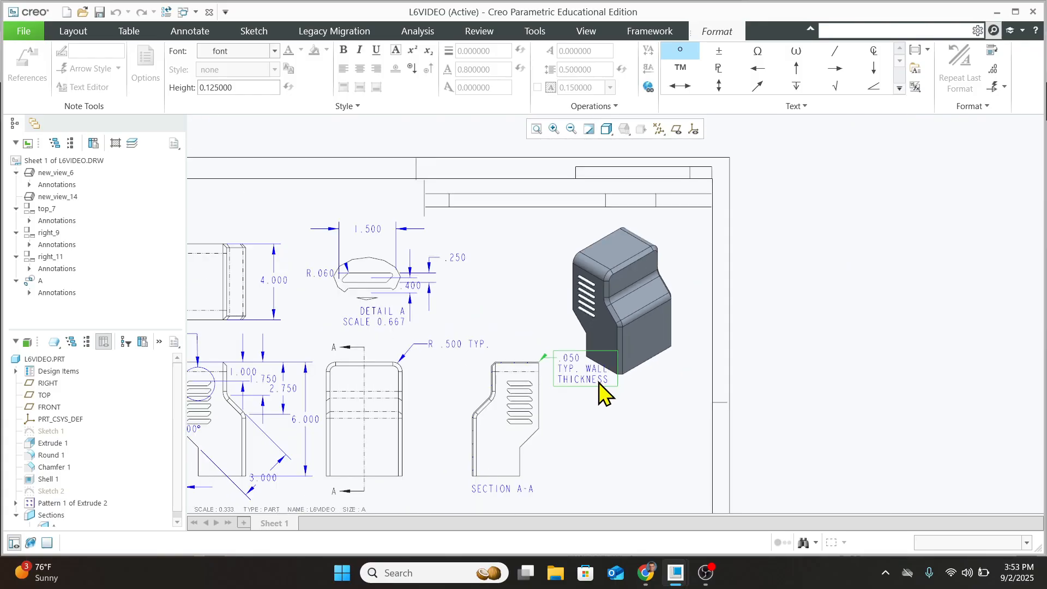
scroll(602, 392, down, 1)
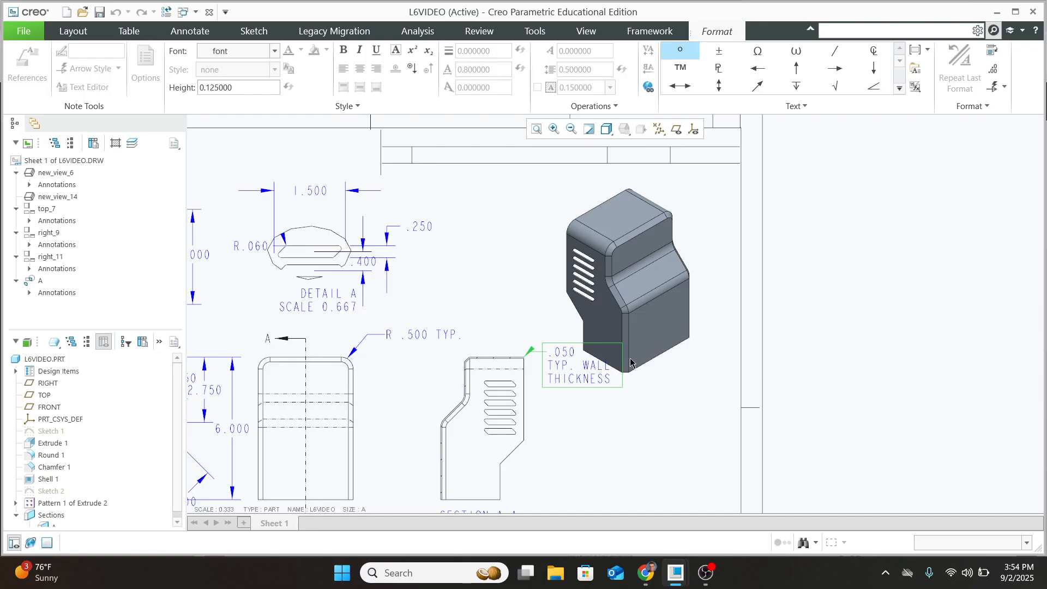
click(589, 374)
click(682, 439)
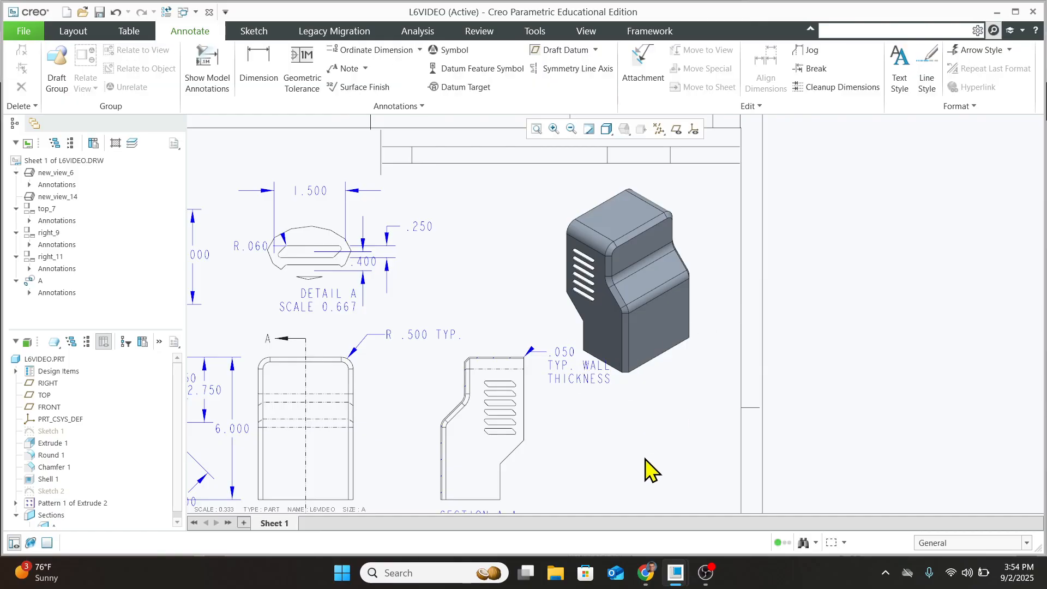
Add an unattached note in the title block's upper wide cell with the drafter's surname followed by "L6"
scroll(649, 461, up, 3)
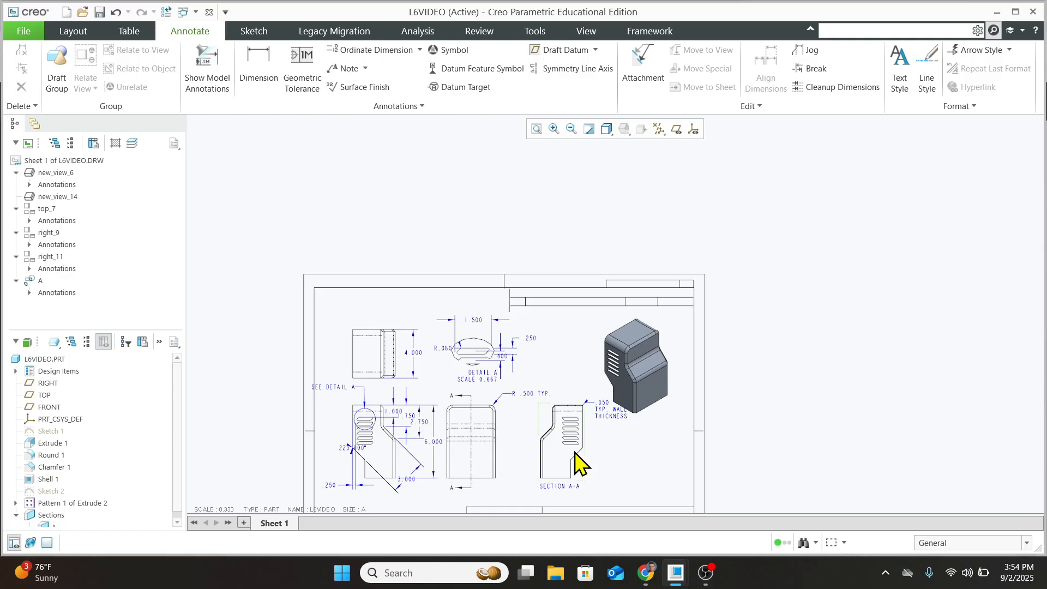
scroll(579, 463, down, 4)
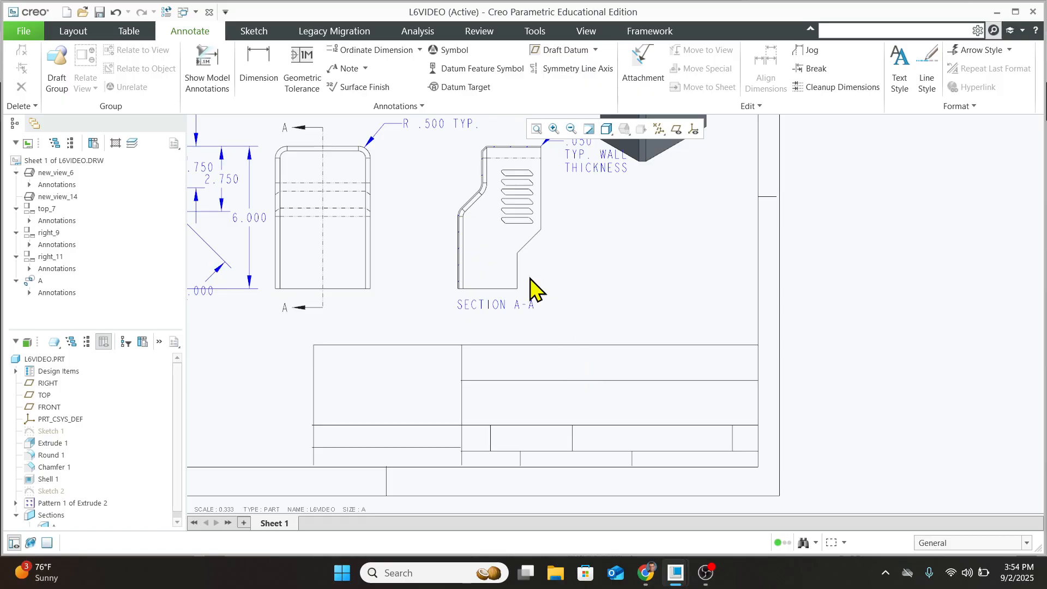
click(365, 68)
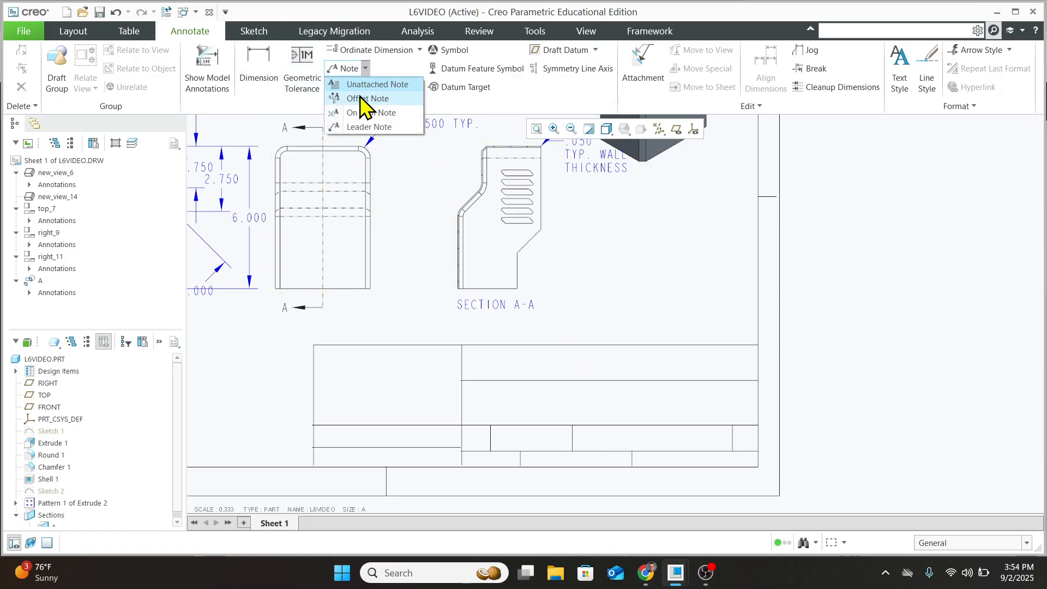
click(368, 83)
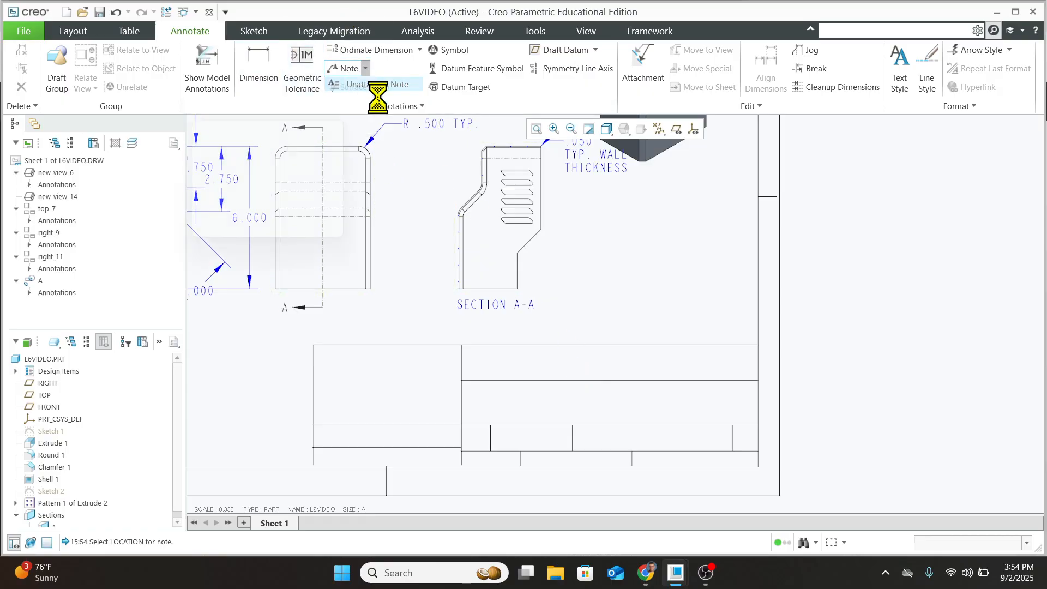
click(553, 374)
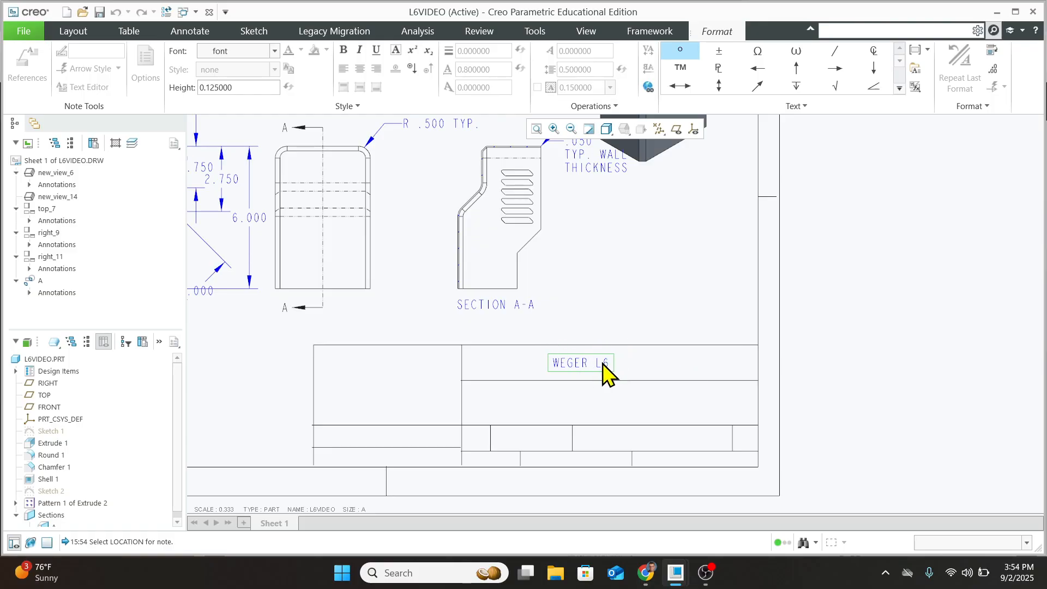
key(Left)
click(559, 362)
key(Left)
click(724, 300)
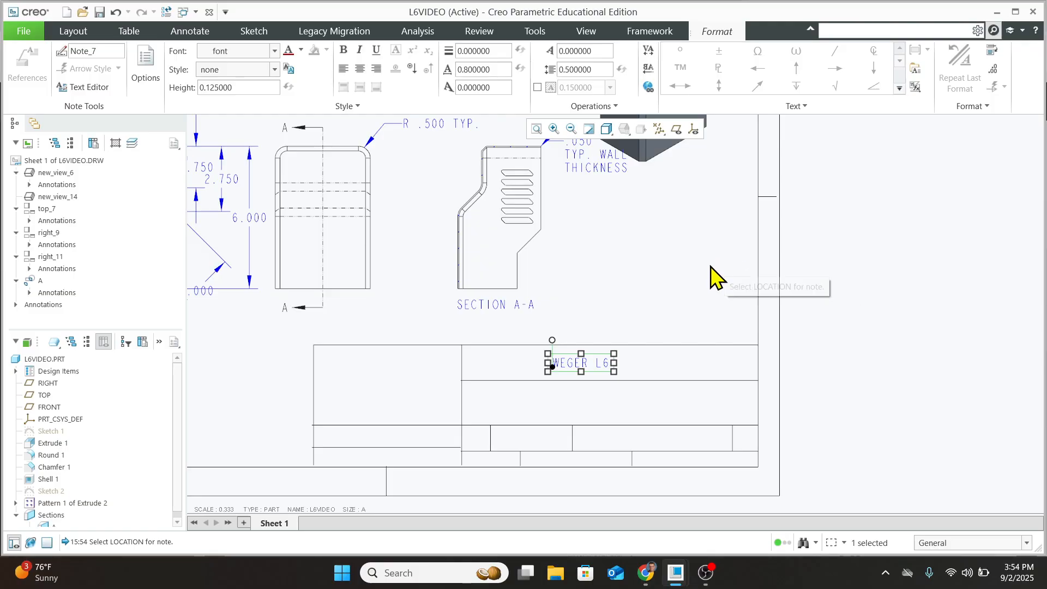
click(651, 278)
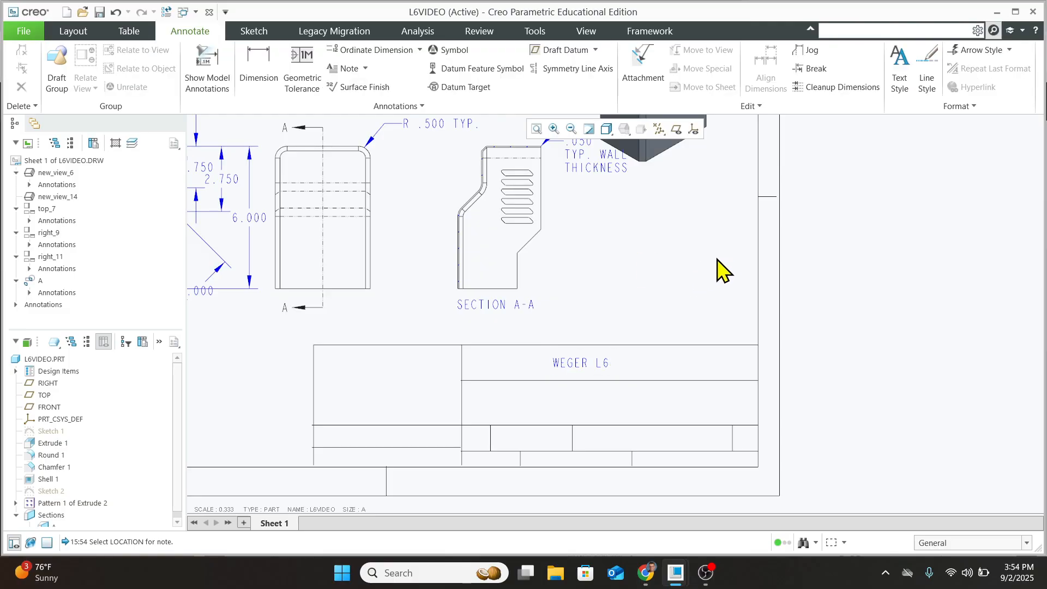
Review the whole sheet, checking the views, detail A, section A-A, dimensions, leader notes and title block
scroll(600, 250, down, 3)
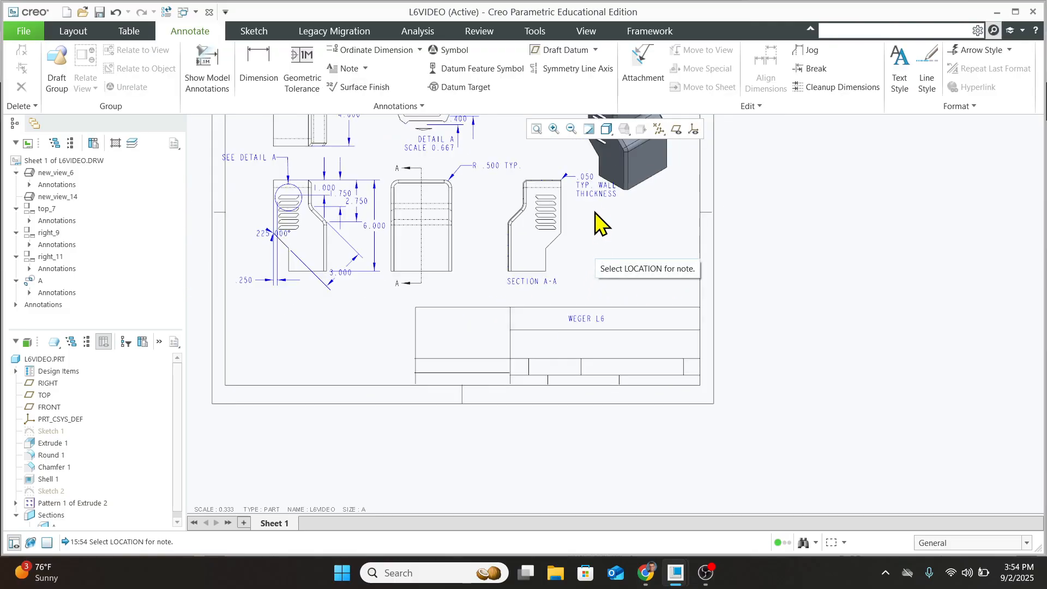
scroll(474, 140, up, 5)
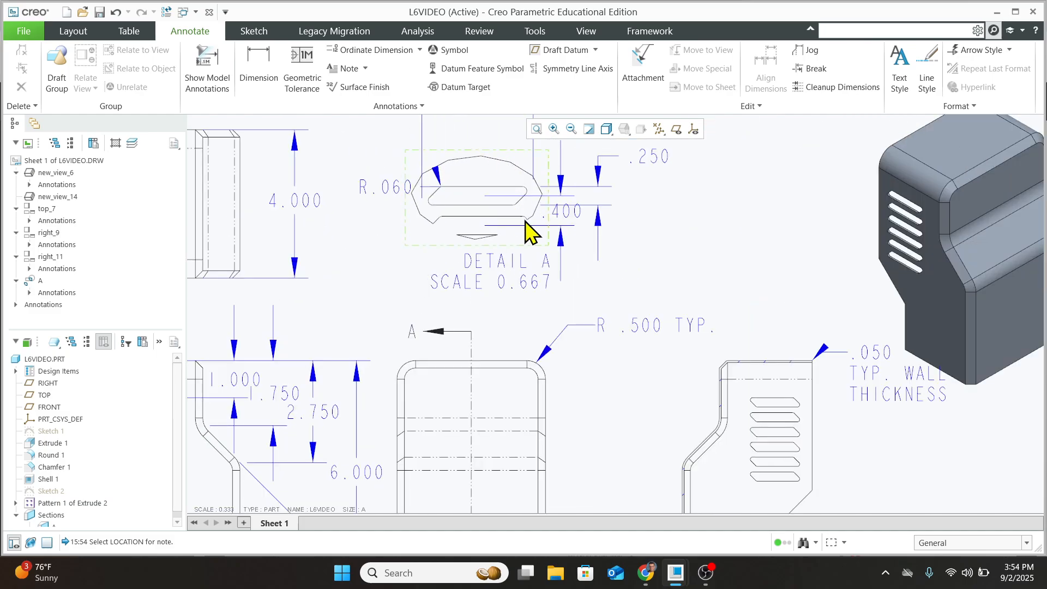
scroll(526, 289, down, 1)
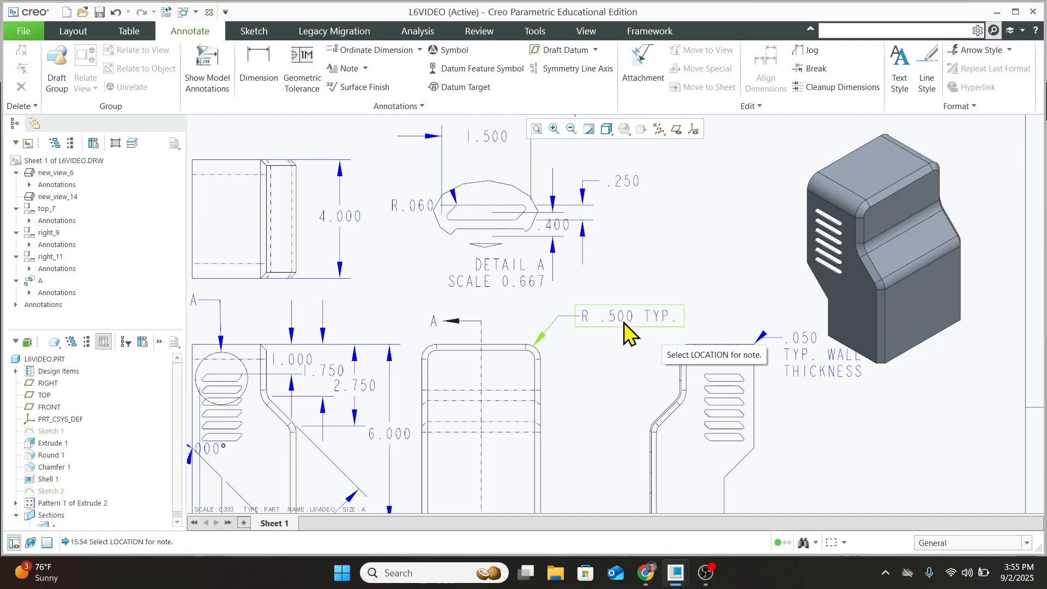
scroll(627, 417, down, 3)
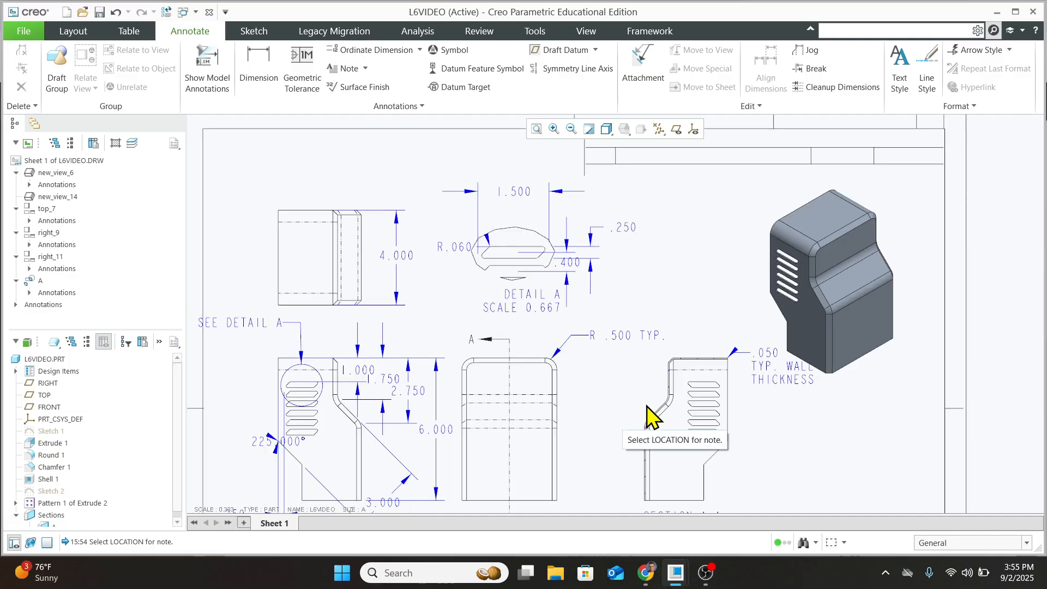
middle_drag(624, 430, 567, 348)
scroll(567, 348, up, 1)
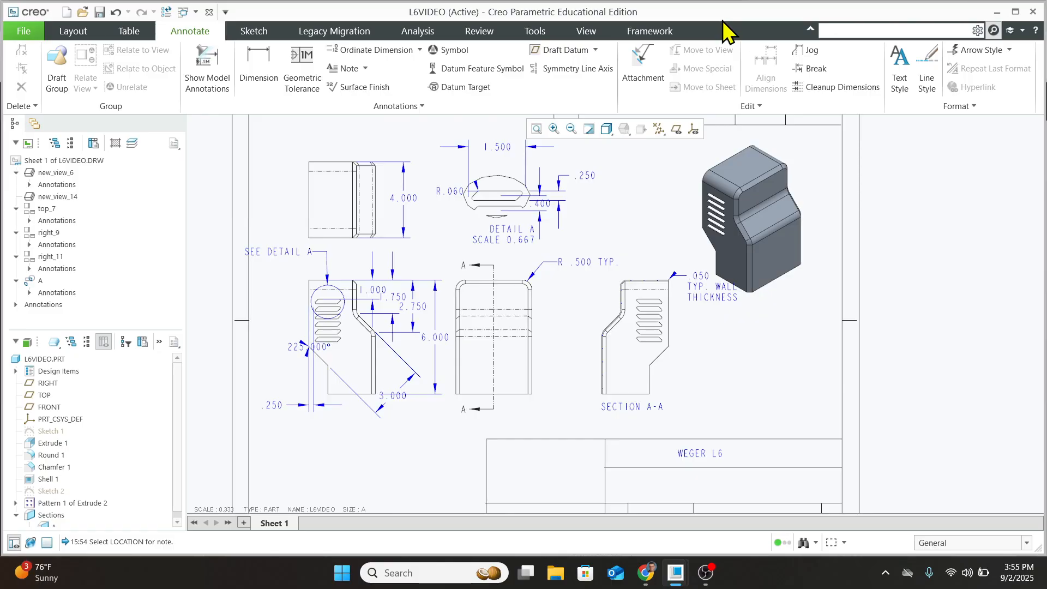
scroll(722, 21, up, 1)
scroll(734, 60, down, 1)
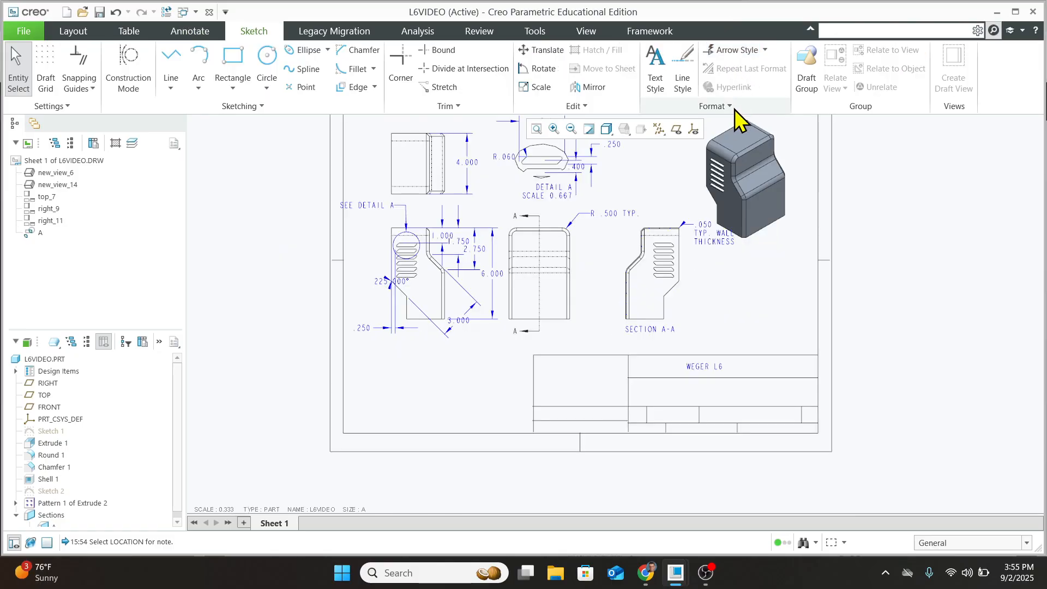
scroll(734, 109, down, 1)
scroll(676, 155, down, 2)
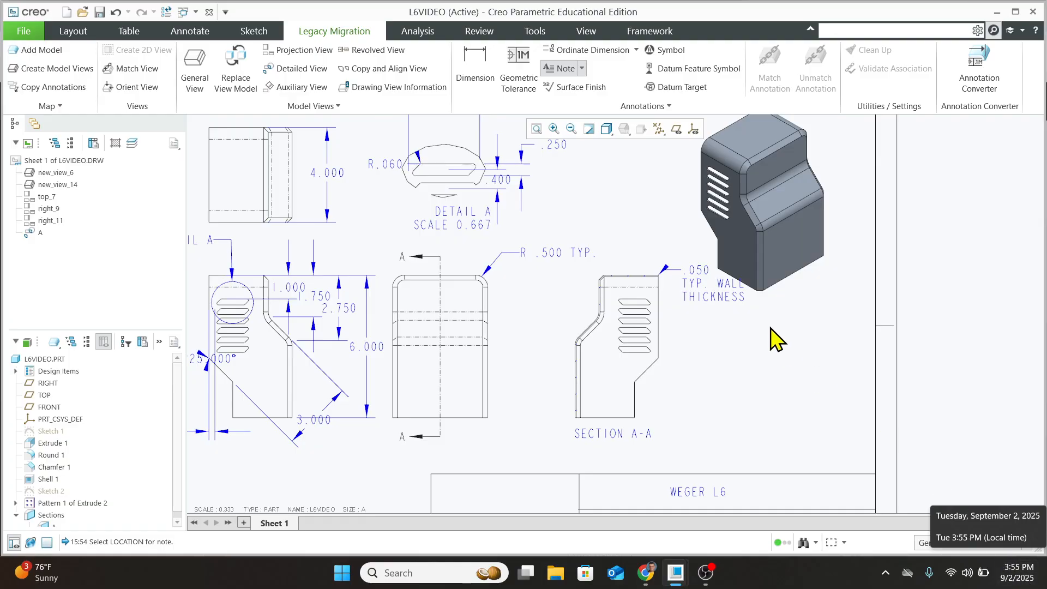
scroll(691, 274, up, 4)
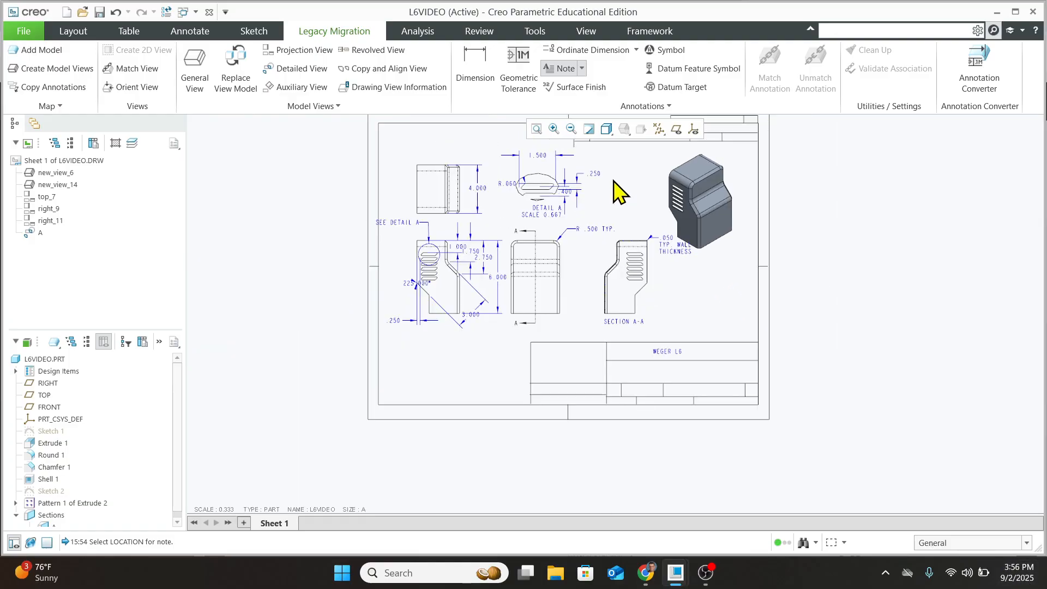
scroll(598, 197, down, 1)
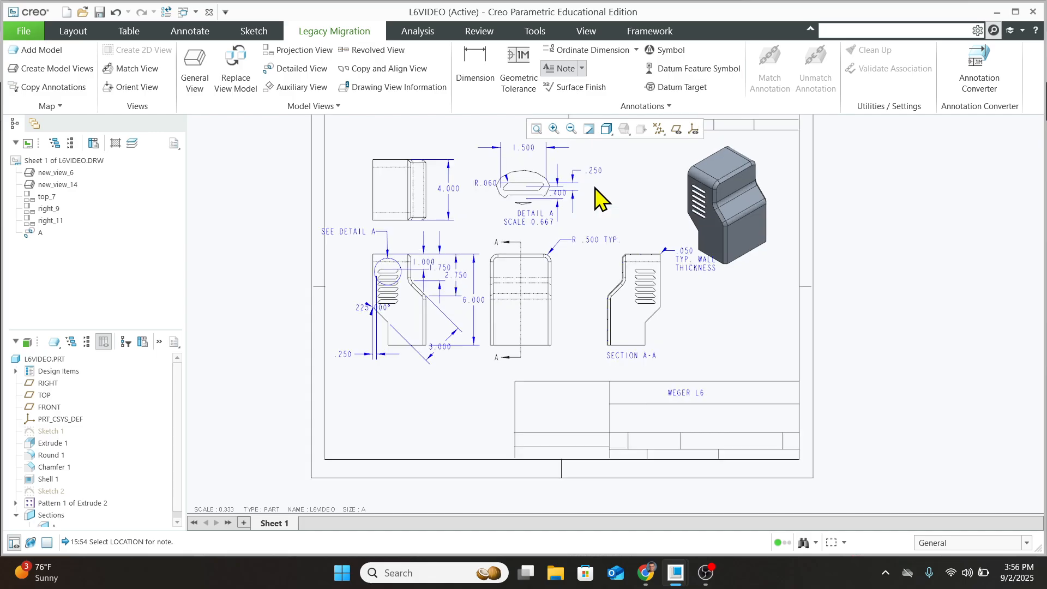
middle_drag(593, 183, 574, 204)
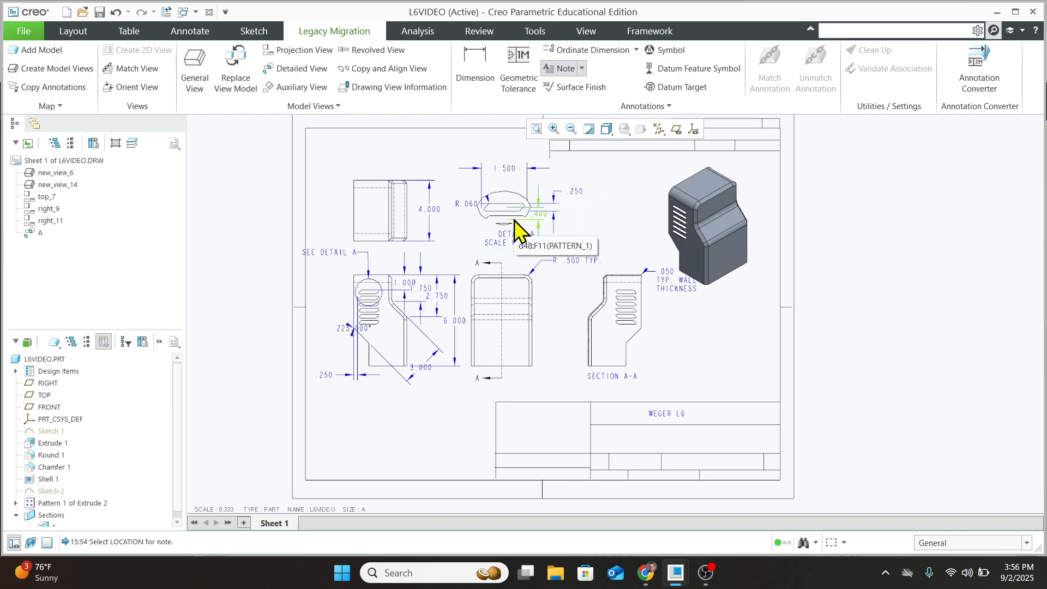
click(704, 574)
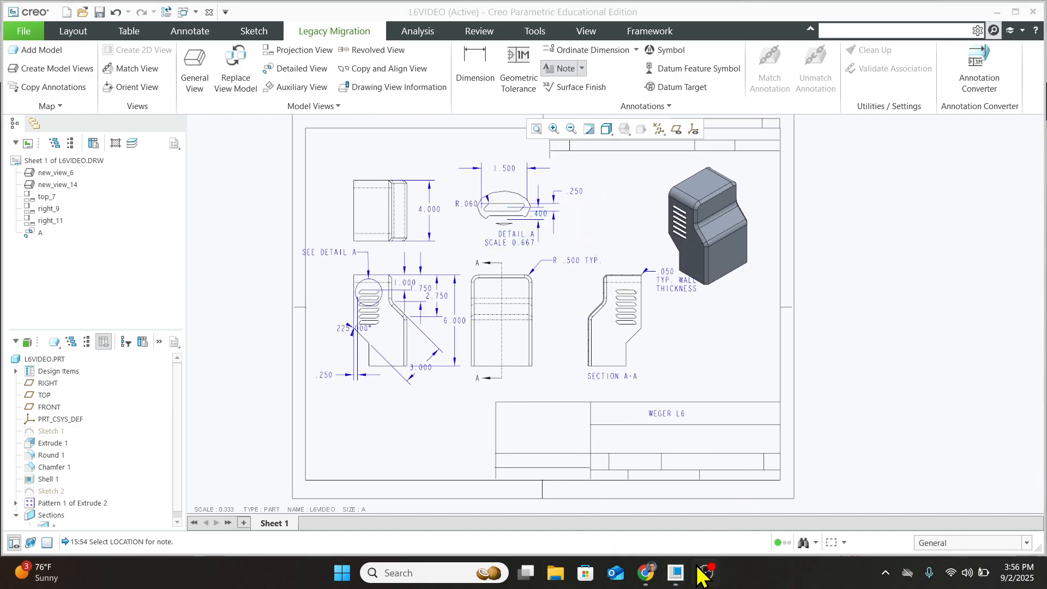